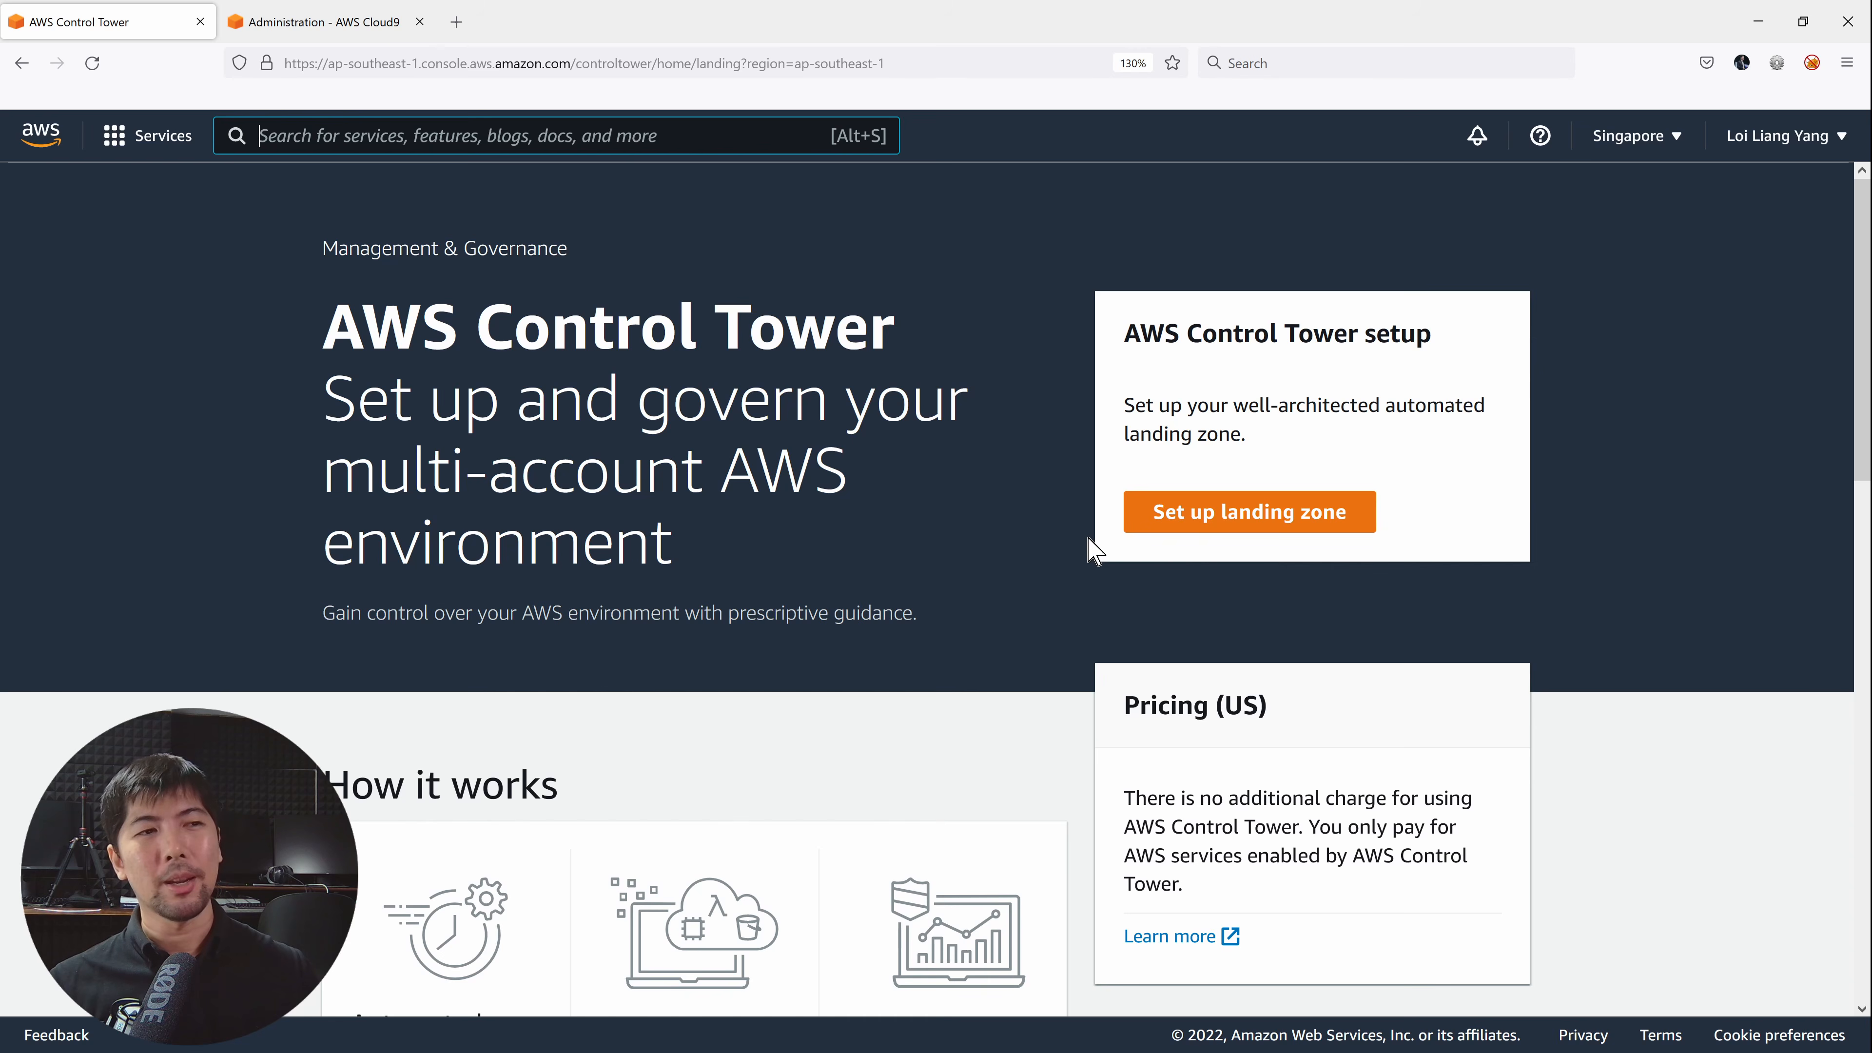
Start the landing zone setup and review Step 1: Singapore home Region, Region deny not enabled.
{"action": "left_click", "coordinate": [1224, 511]}
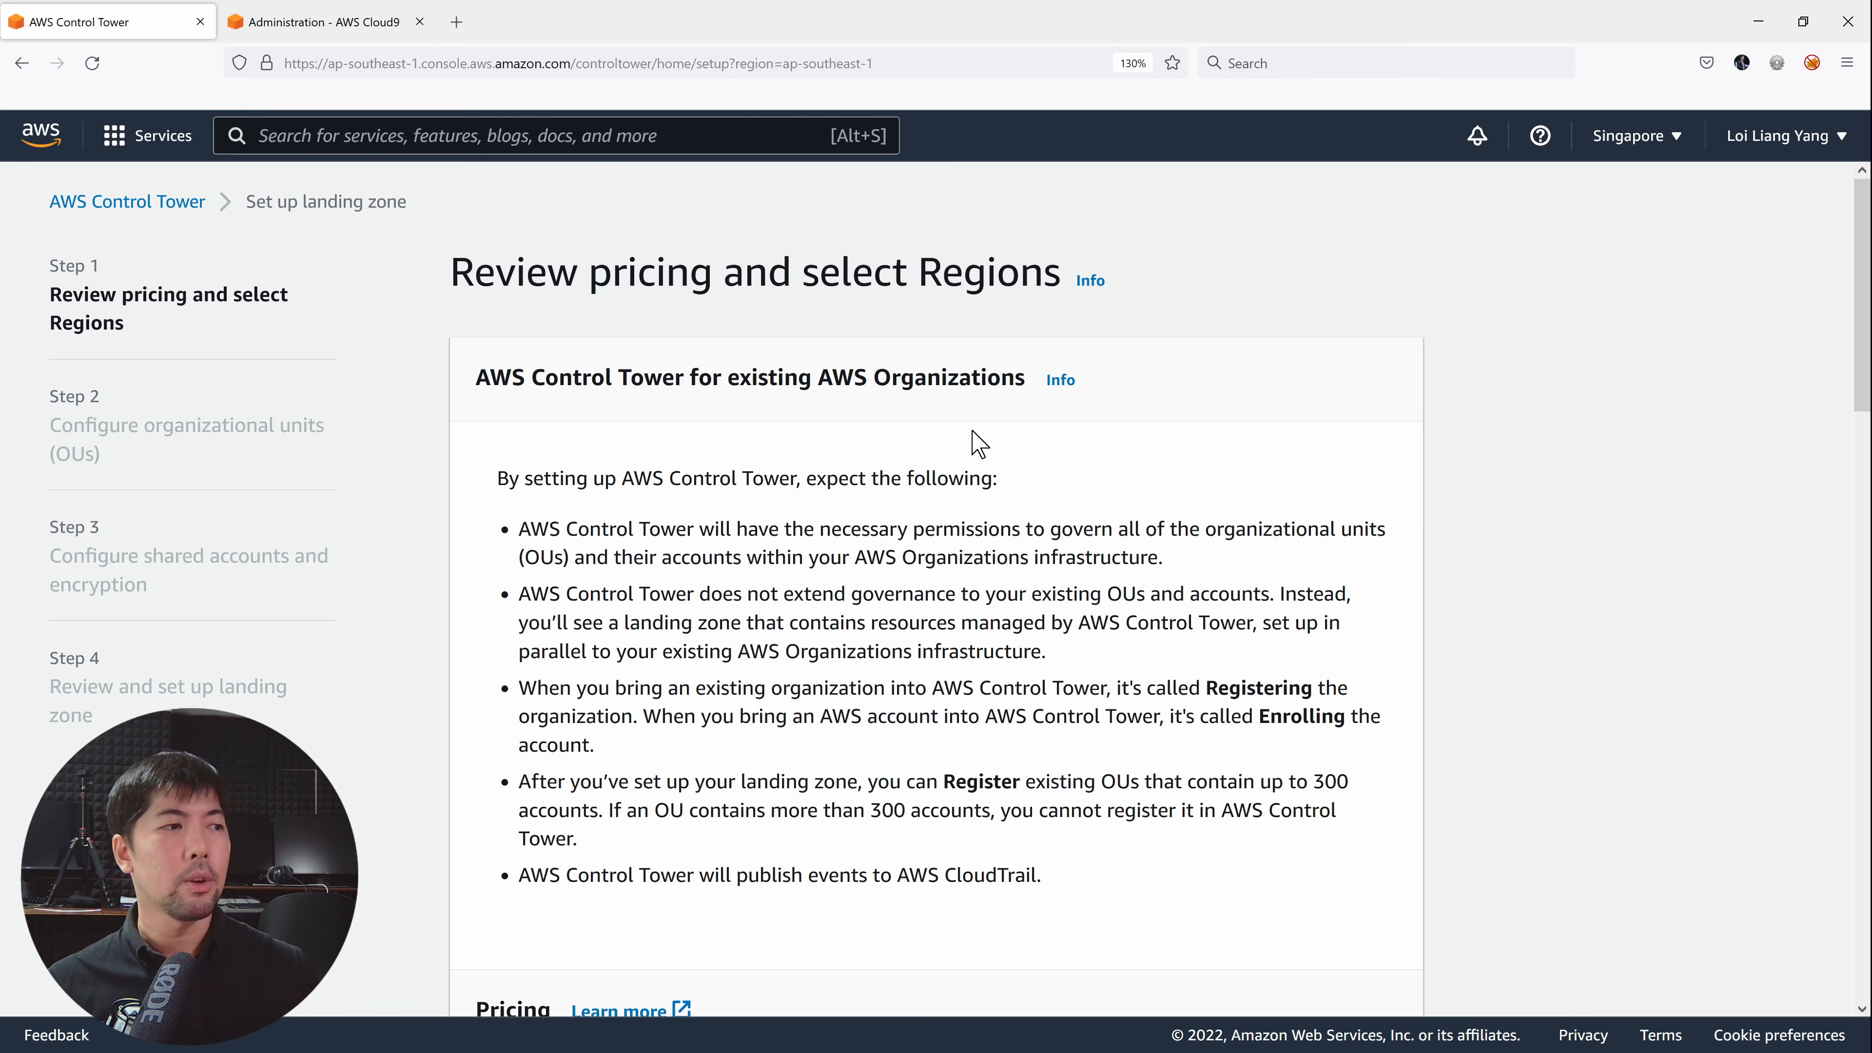
{"action": "scroll", "coordinate": [979, 443], "scroll_direction": "down", "scroll_amount": 10}
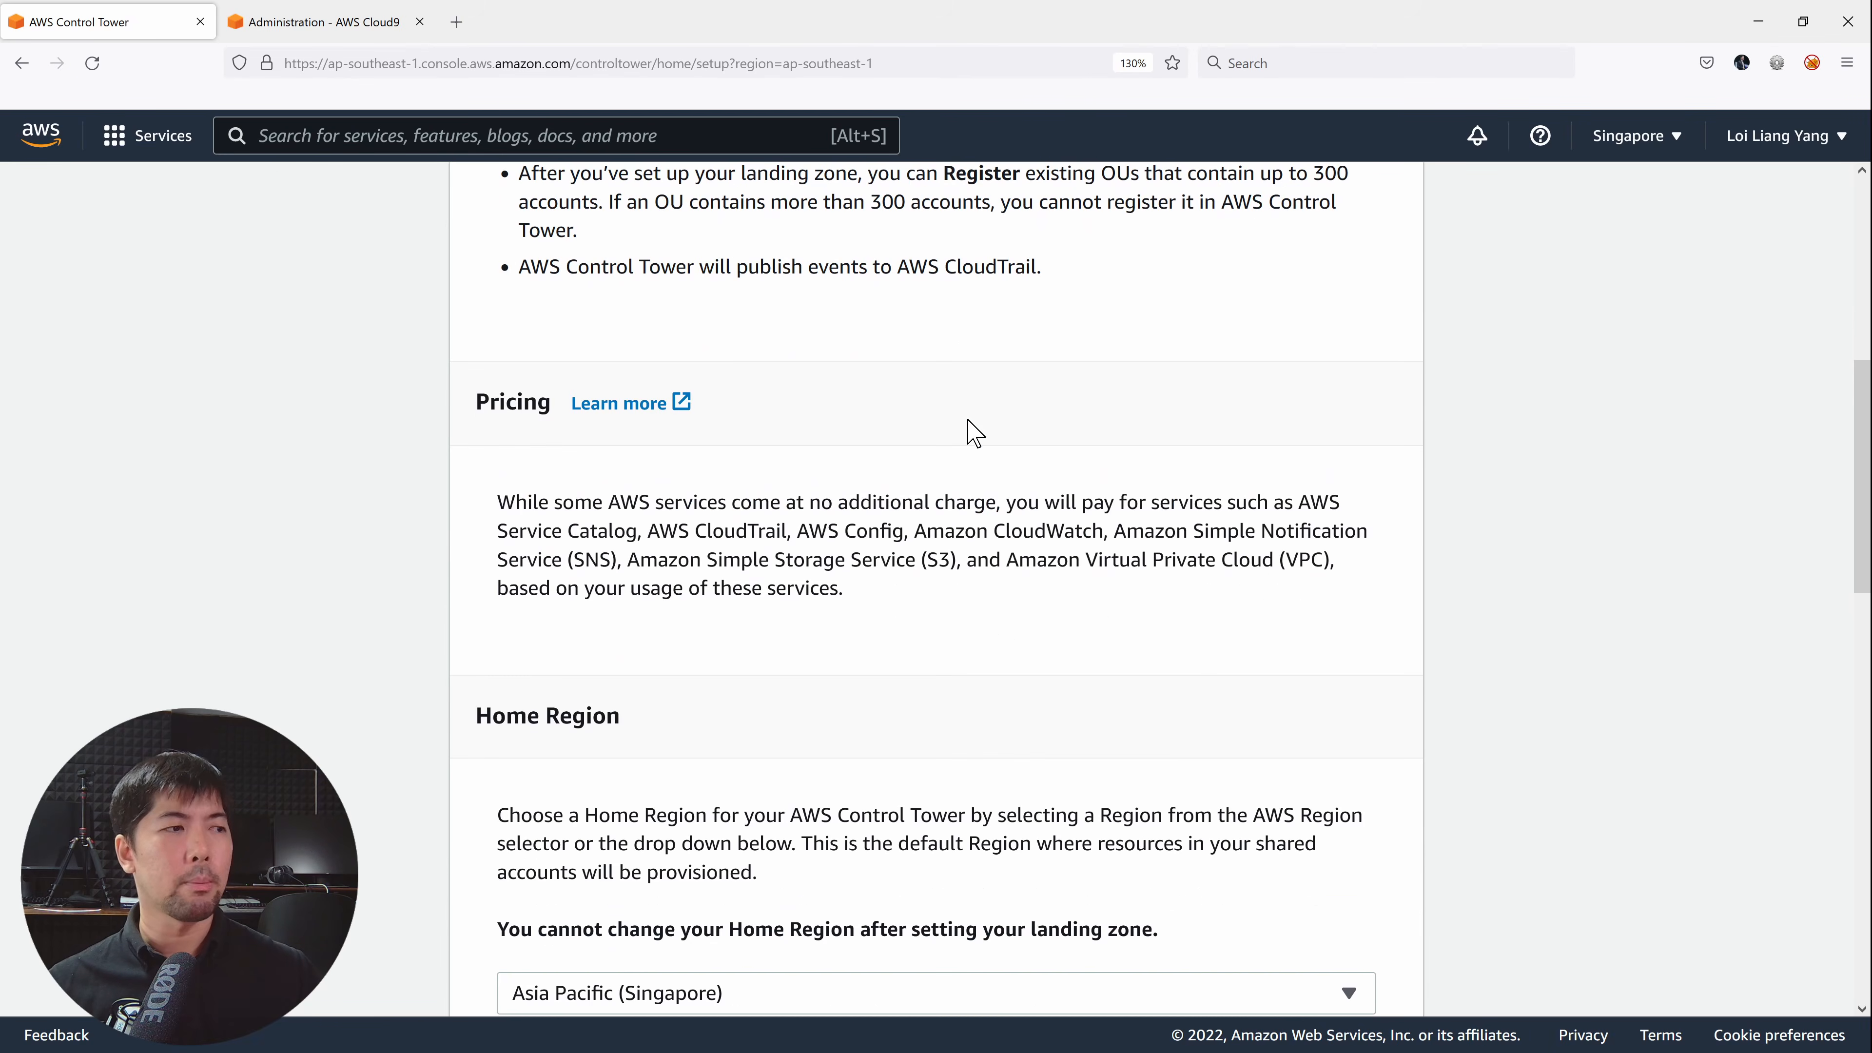
{"action": "scroll", "coordinate": [969, 428], "scroll_direction": "down", "scroll_amount": 1}
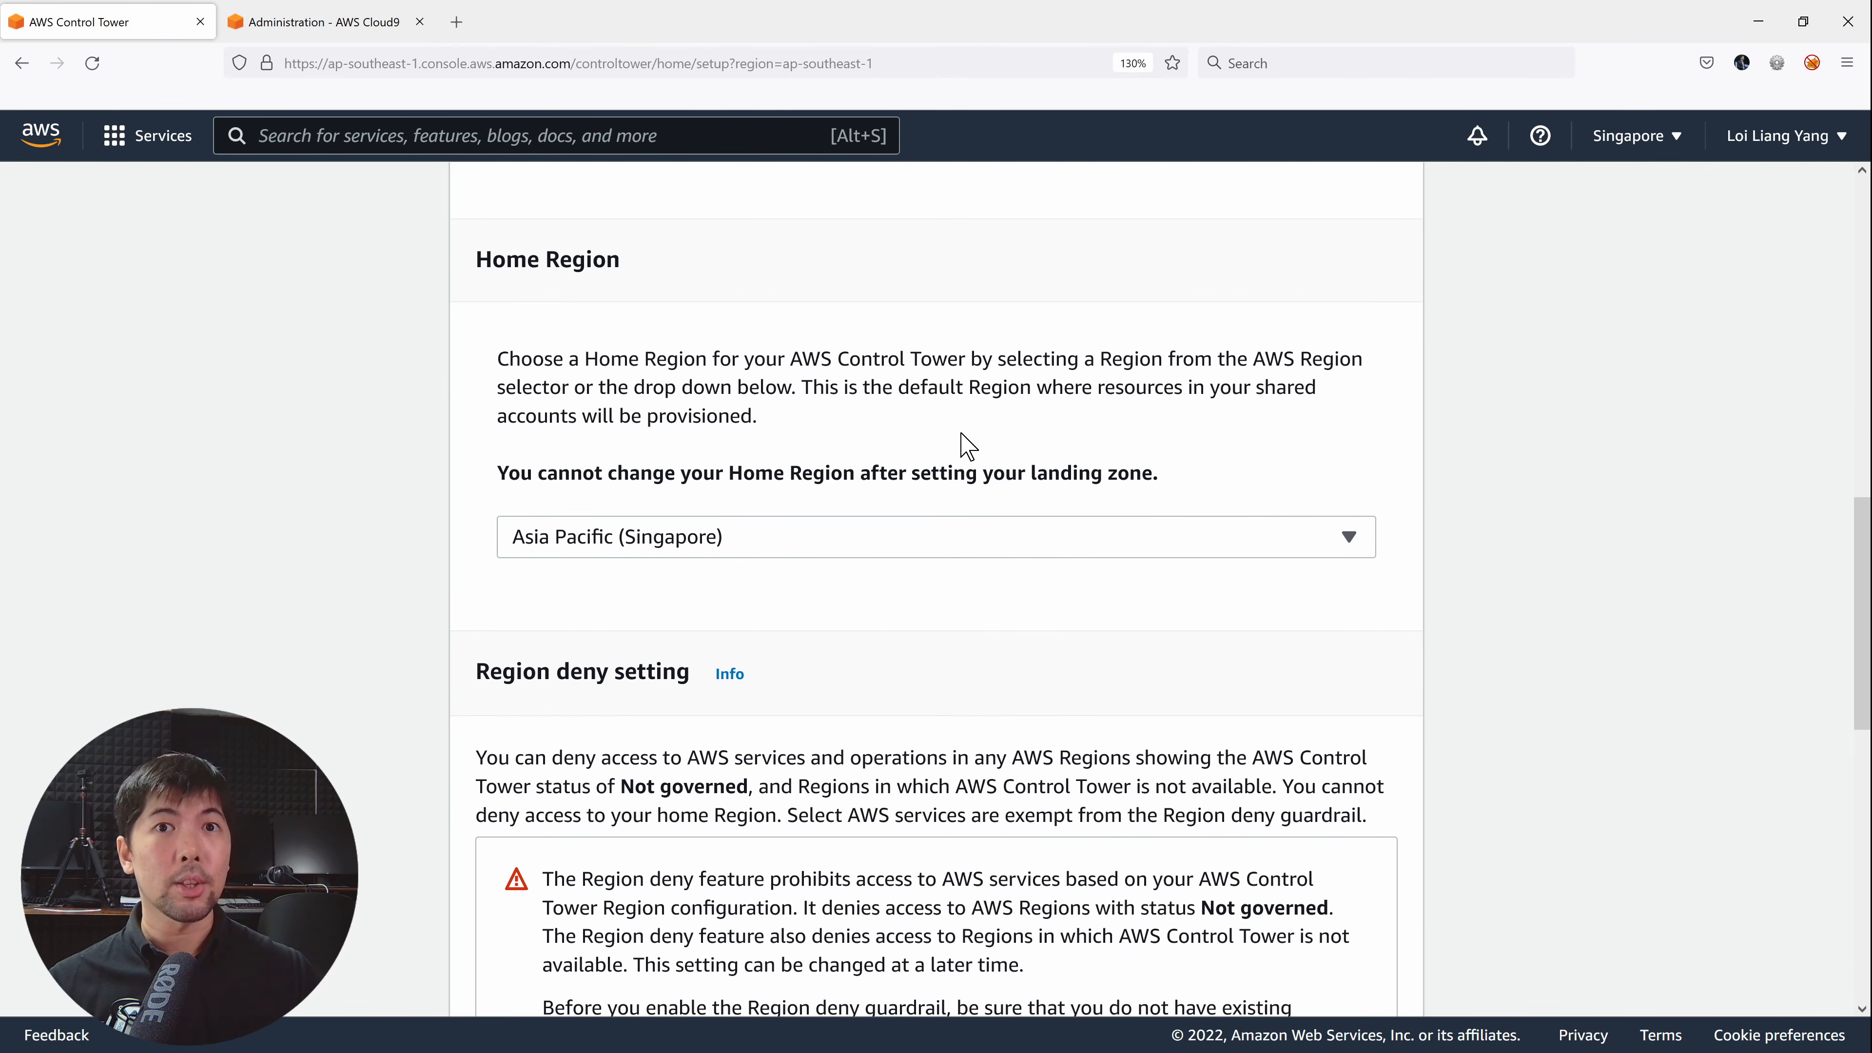
{"action": "scroll", "coordinate": [958, 420], "scroll_direction": "down", "scroll_amount": 4}
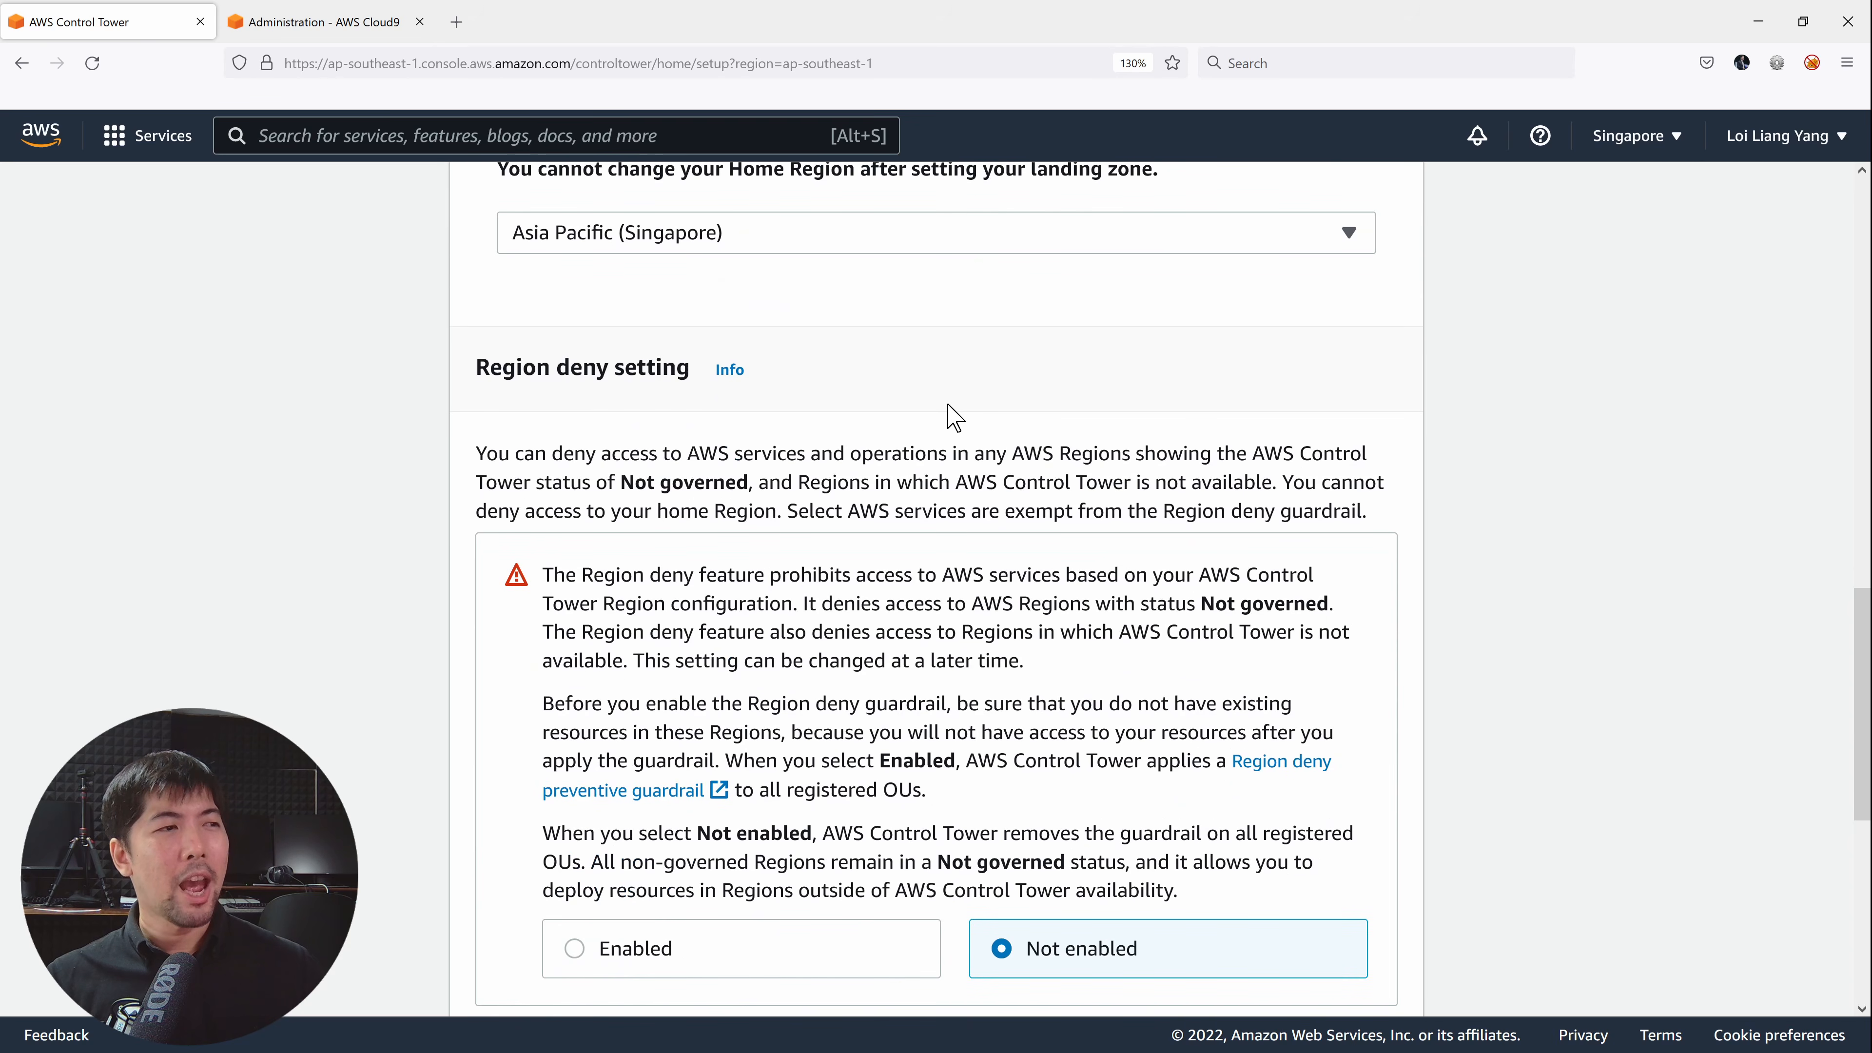
{"action": "scroll", "coordinate": [600, 413], "scroll_direction": "down", "scroll_amount": 2}
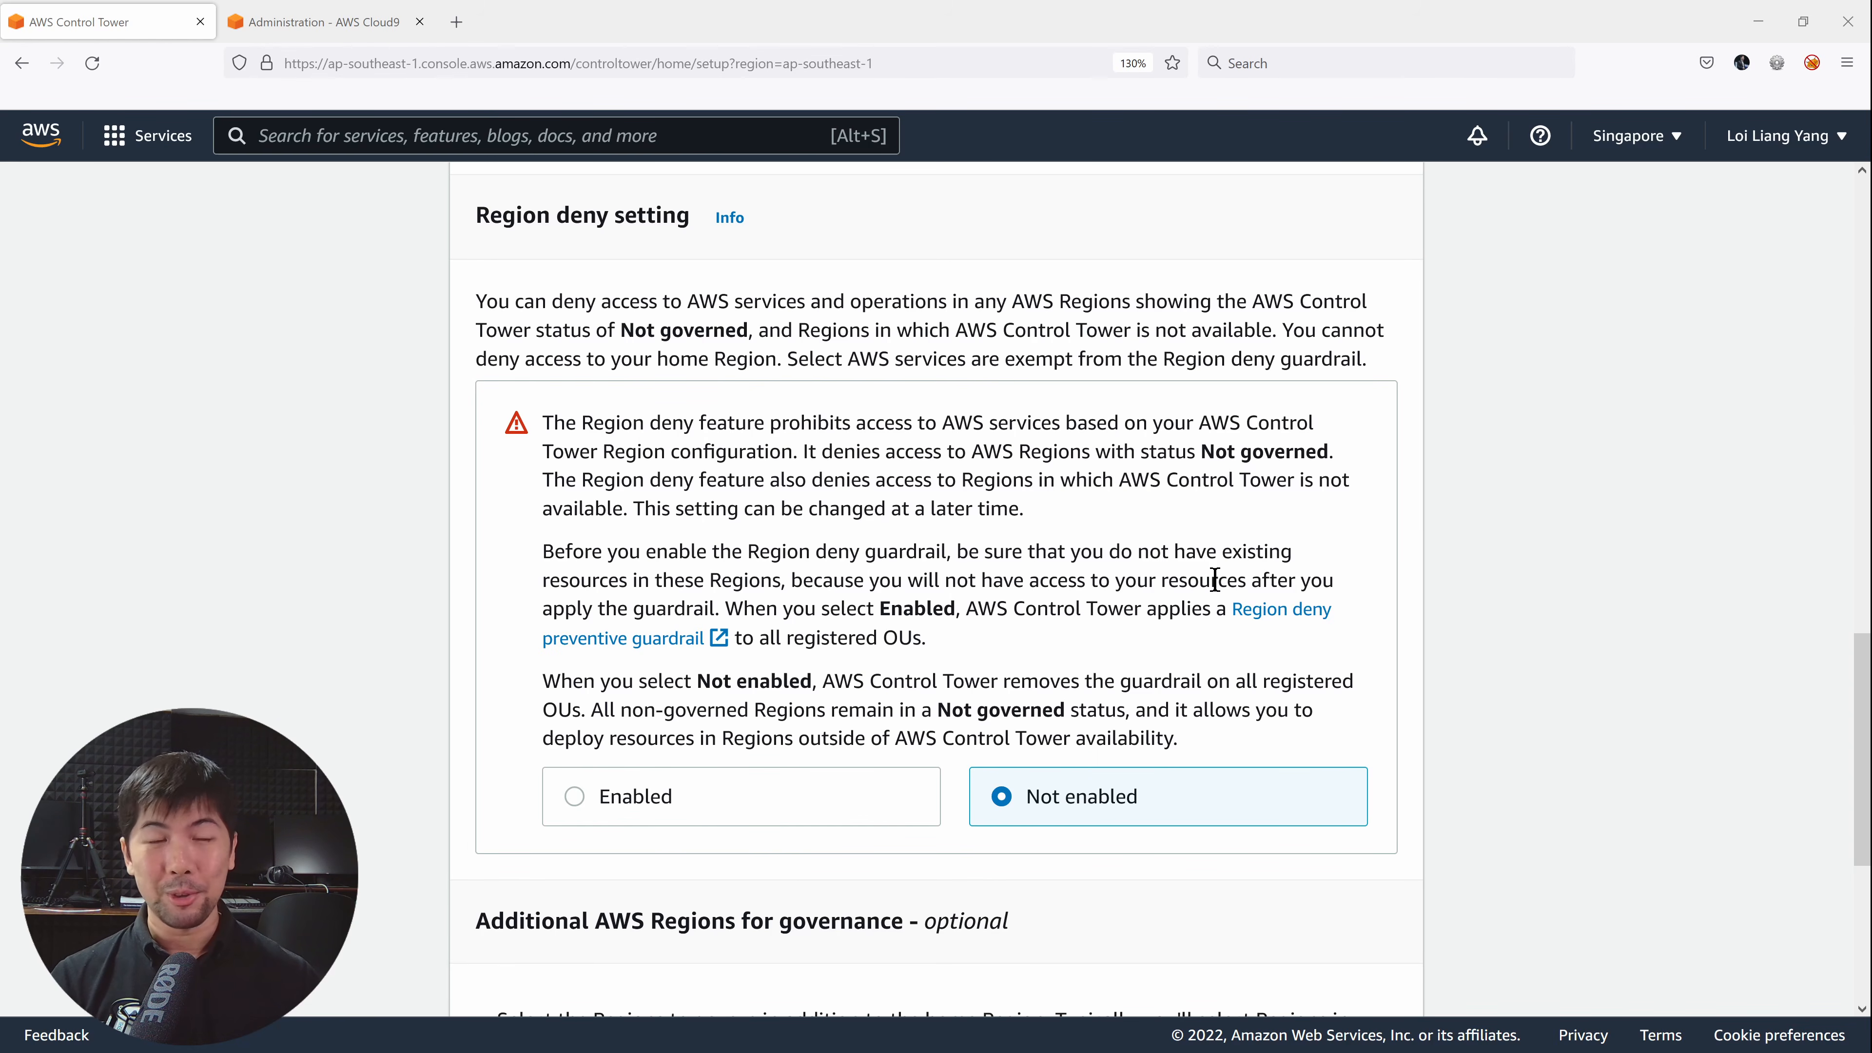
{"action": "scroll", "coordinate": [1384, 531], "scroll_direction": "down", "scroll_amount": 3}
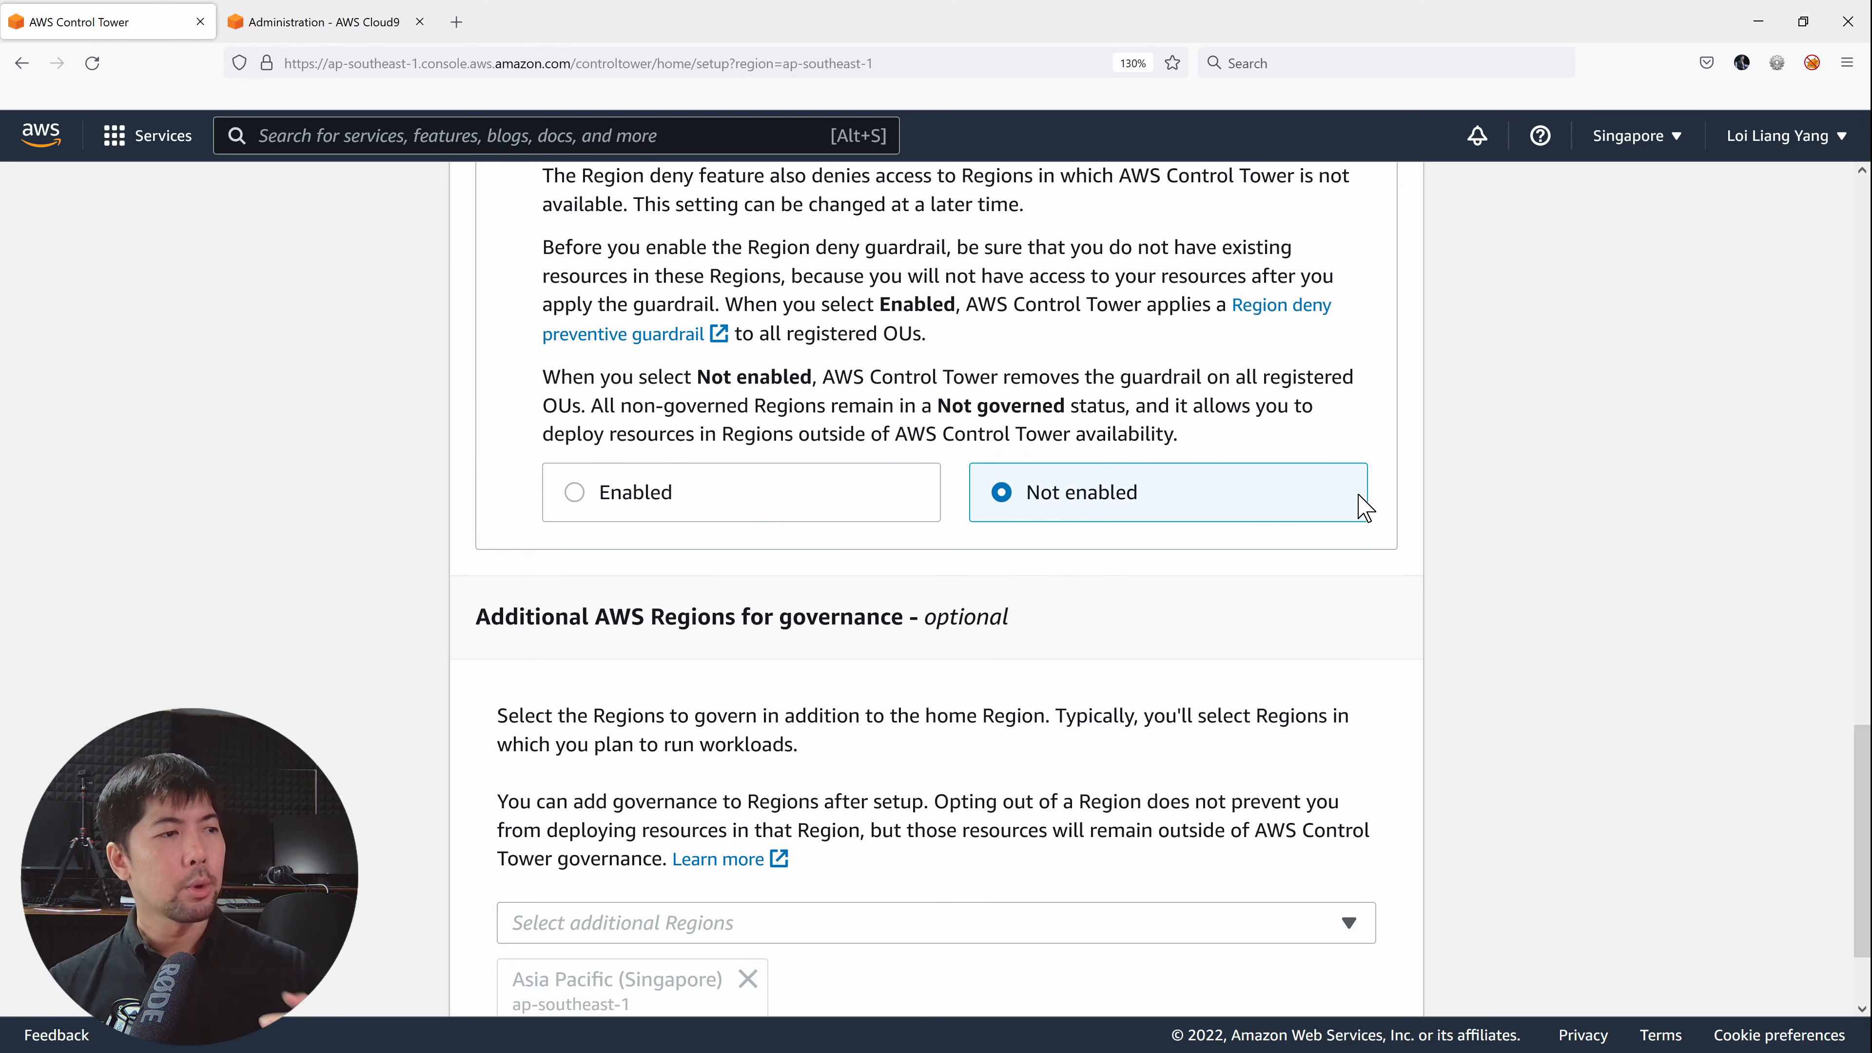
{"action": "scroll", "coordinate": [1364, 508], "scroll_direction": "down", "scroll_amount": 2}
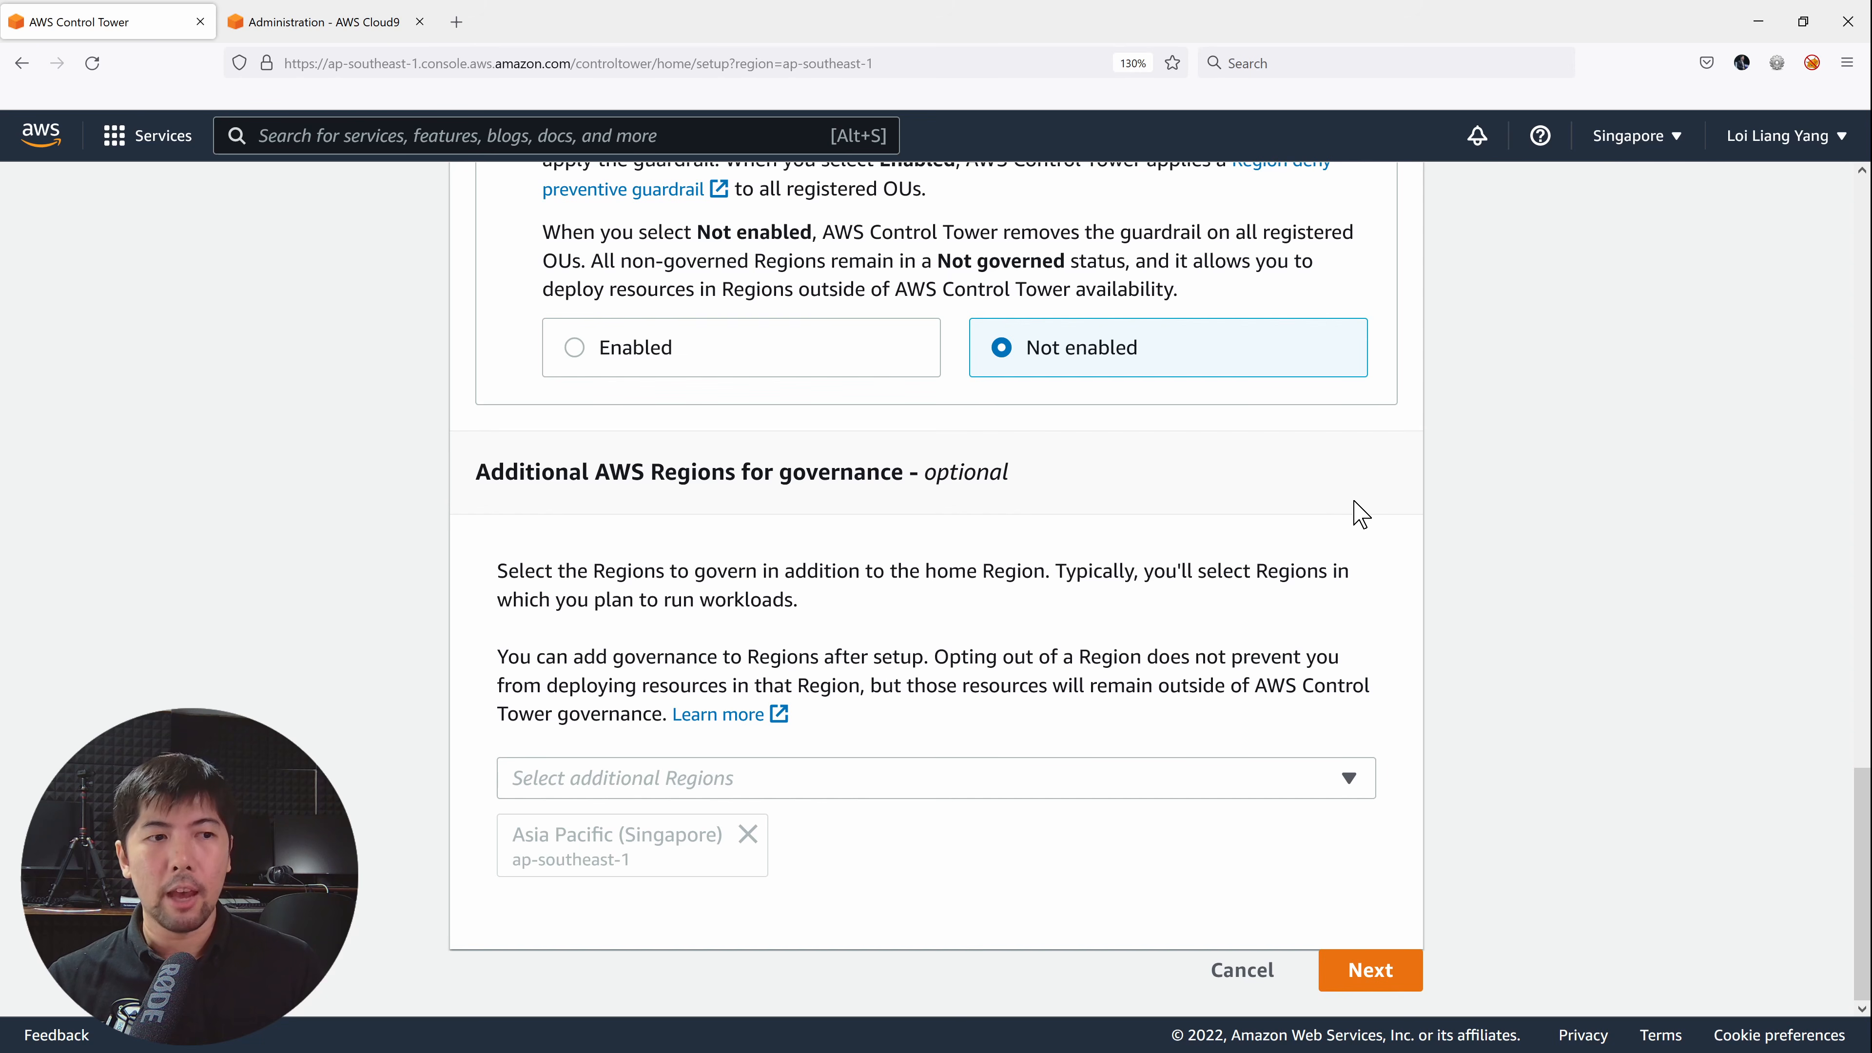
On Step 2, keep Security as the foundational OU and Sandbox as the new additional OU.
{"action": "left_click", "coordinate": [1358, 973]}
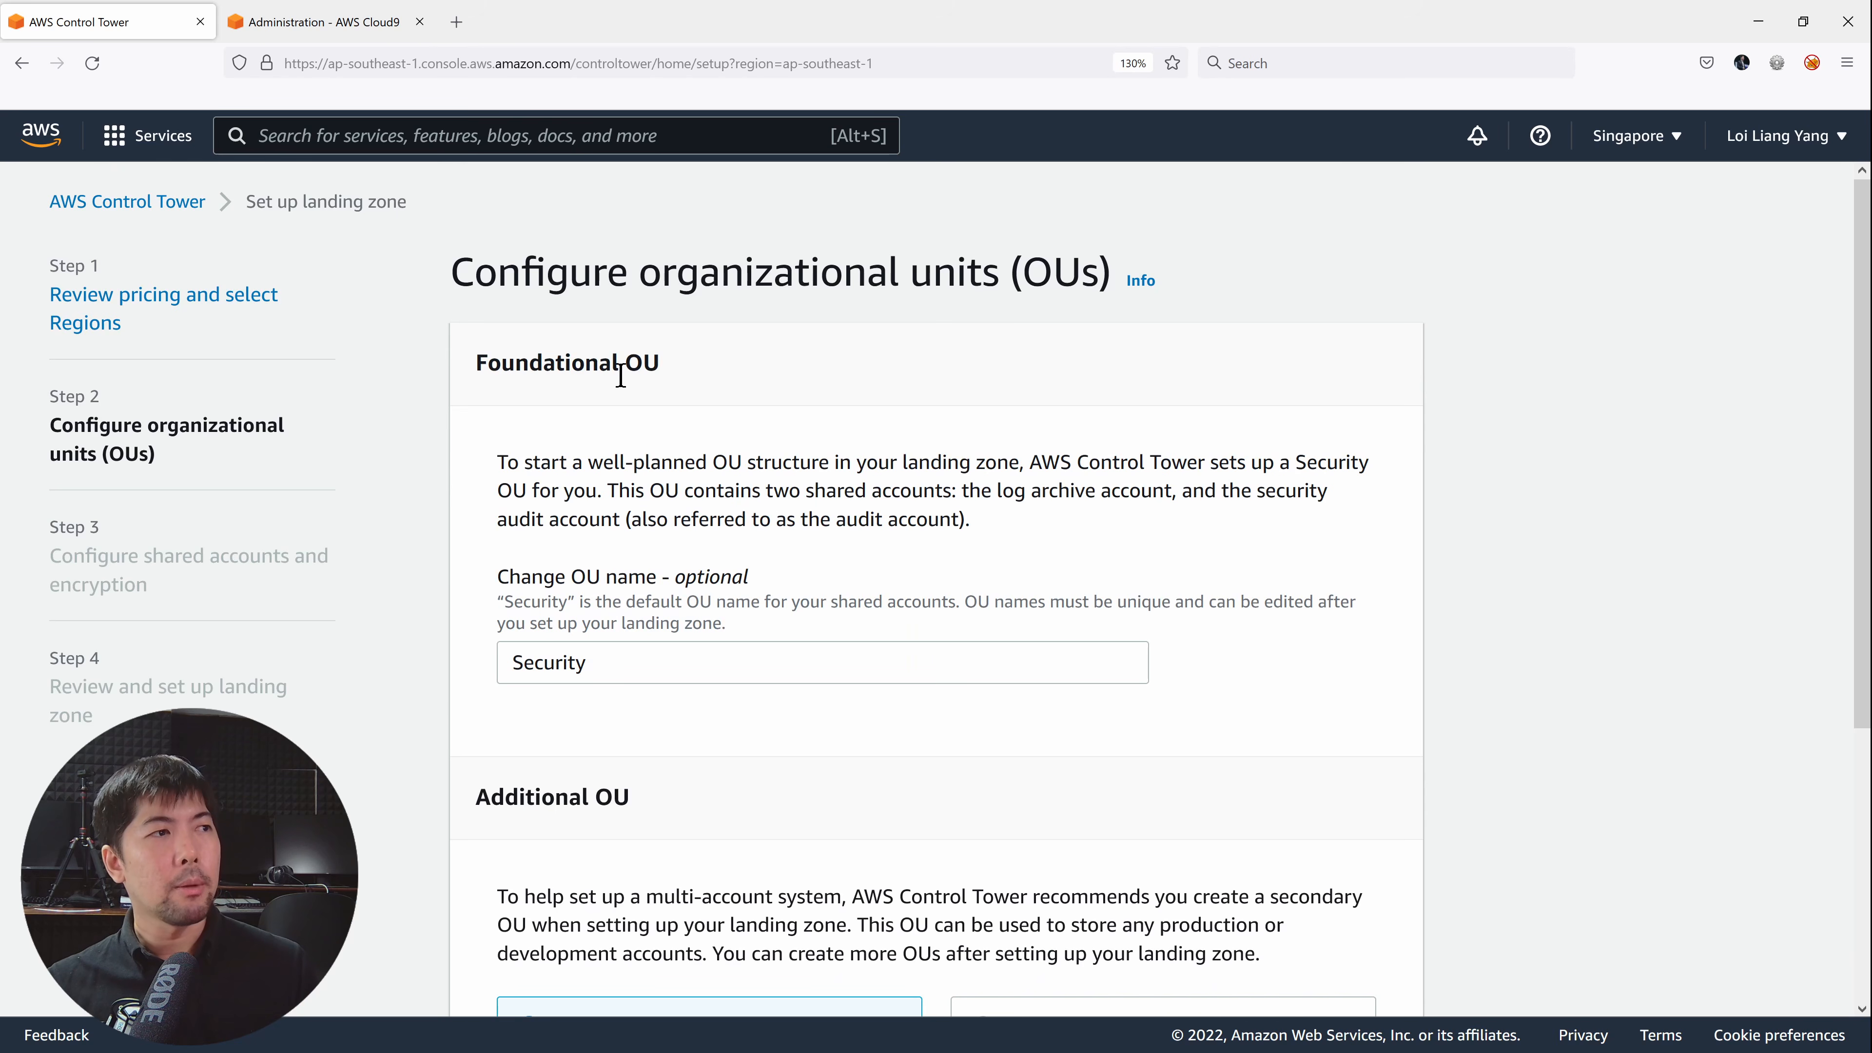
{"action": "double_click", "coordinate": [583, 371]}
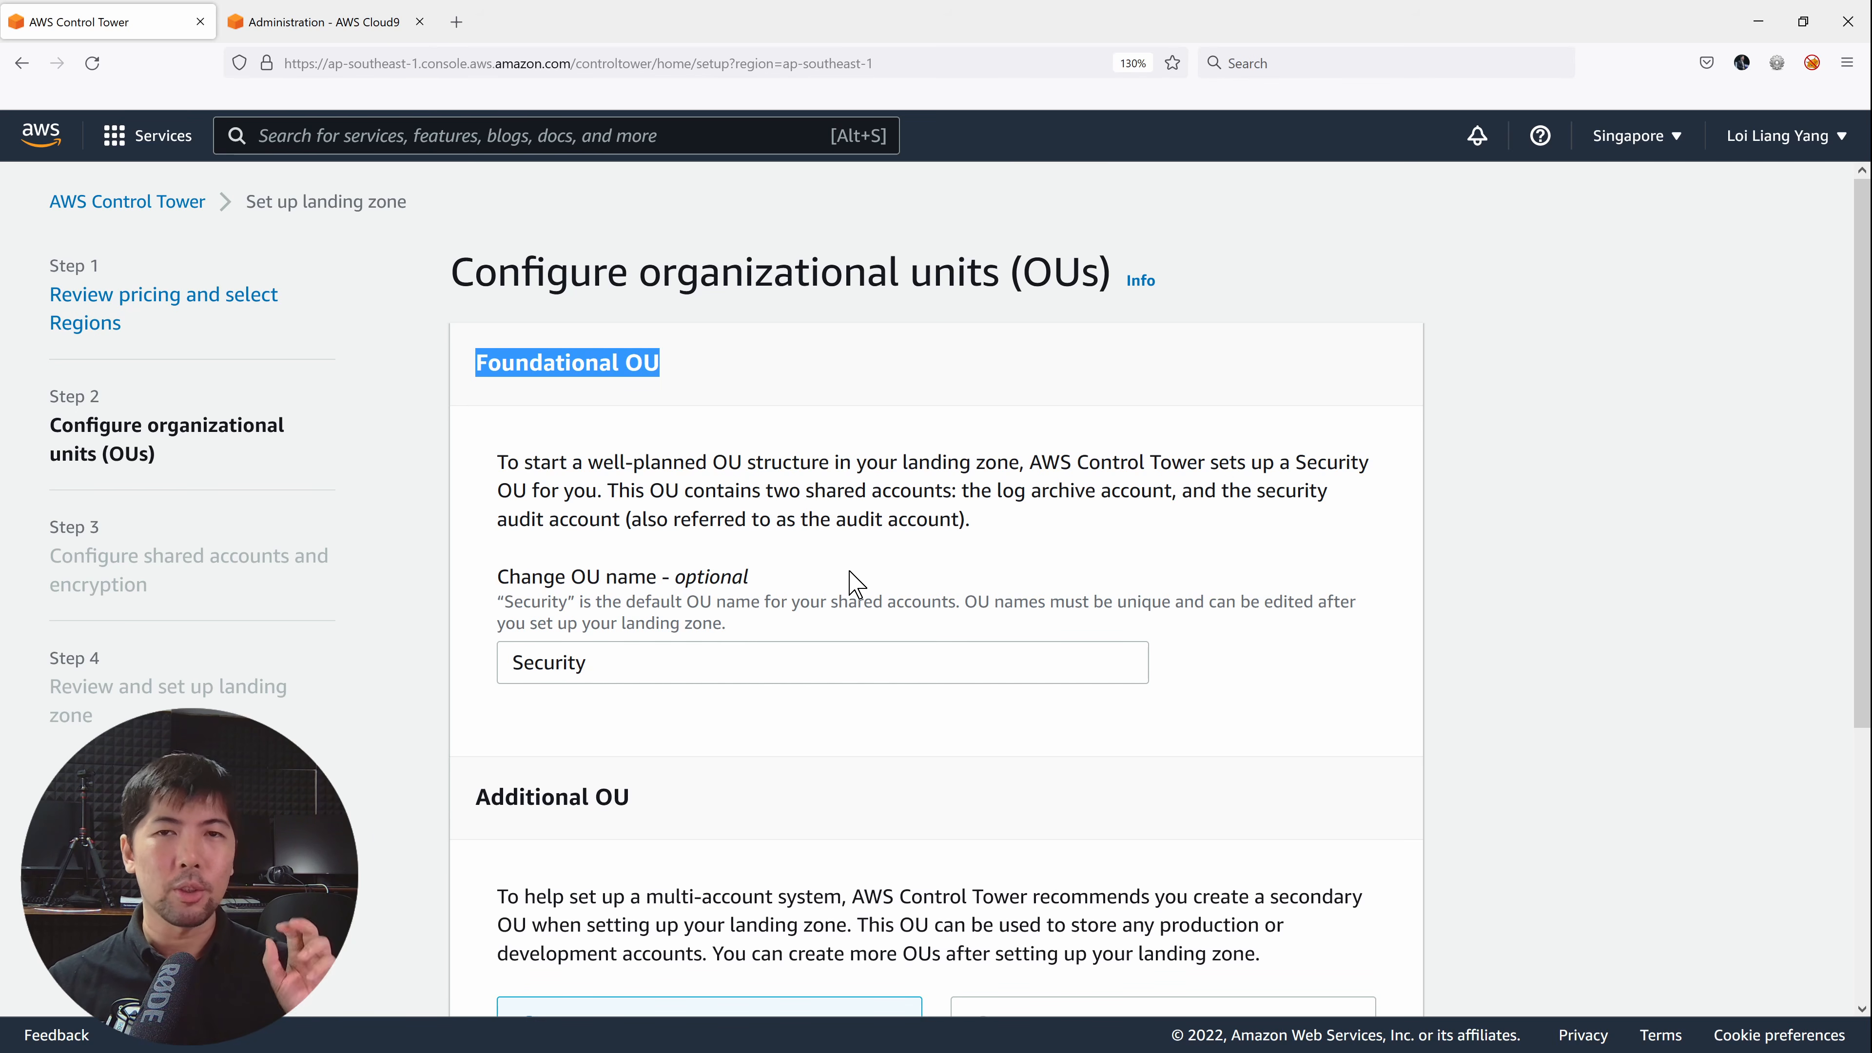
{"action": "scroll", "coordinate": [852, 588], "scroll_direction": "down", "scroll_amount": 3}
{"action": "scroll", "coordinate": [853, 579], "scroll_direction": "down", "scroll_amount": 1}
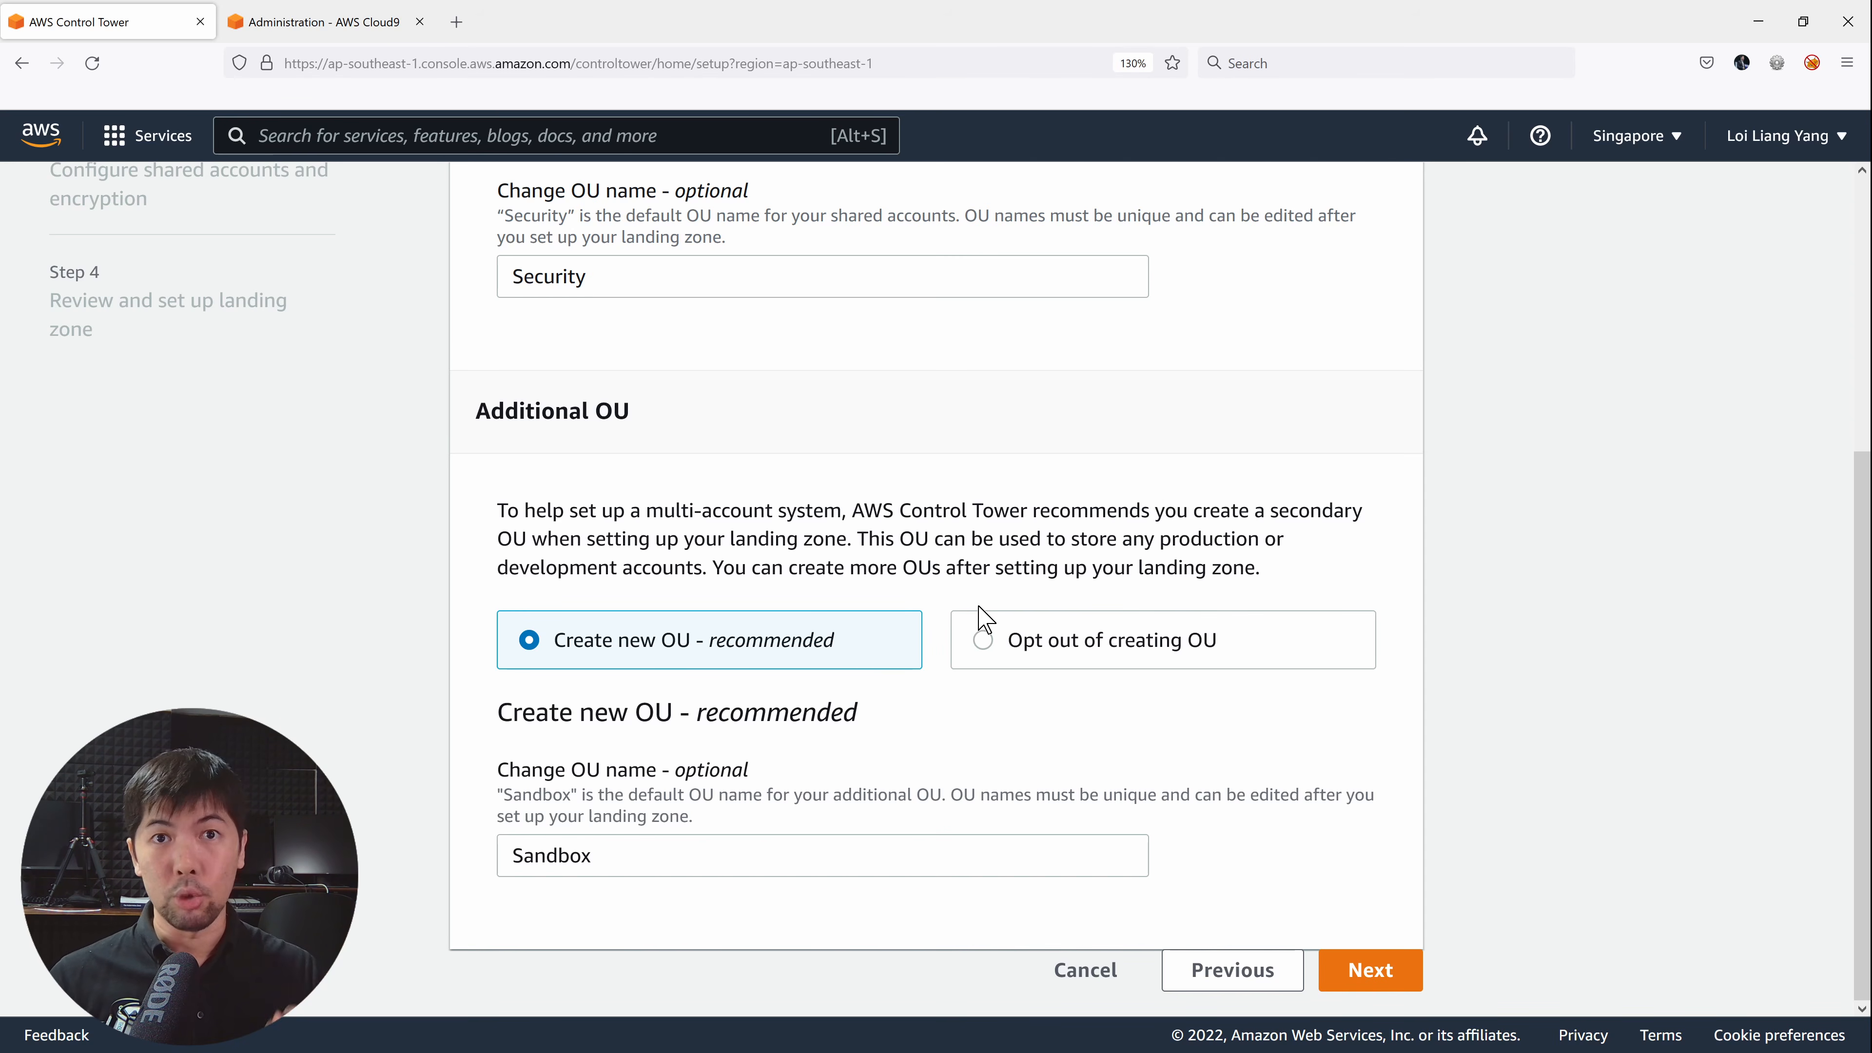
On Step 3, enter the Log Archive and Audit account e-mail addresses and leave KMS encryption unchecked.
{"action": "left_click", "coordinate": [1340, 967]}
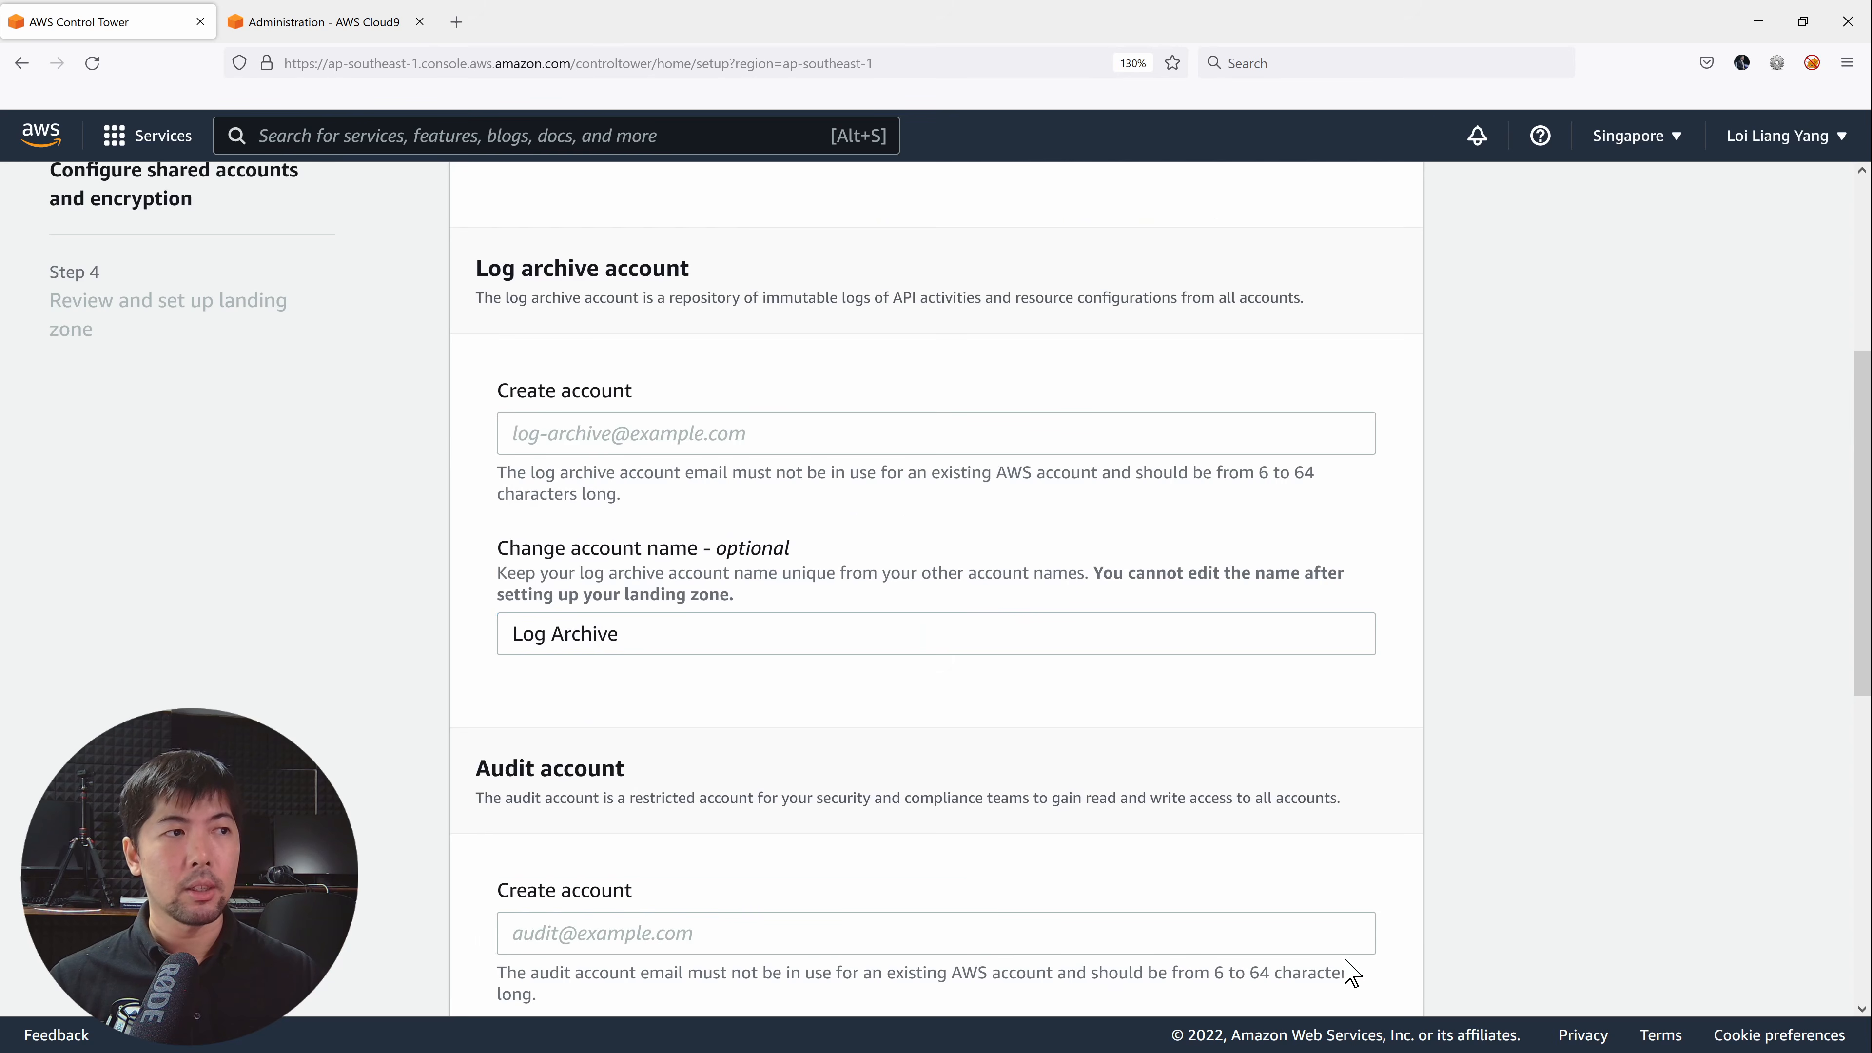
{"action": "scroll", "coordinate": [893, 464], "scroll_direction": "up", "scroll_amount": 4}
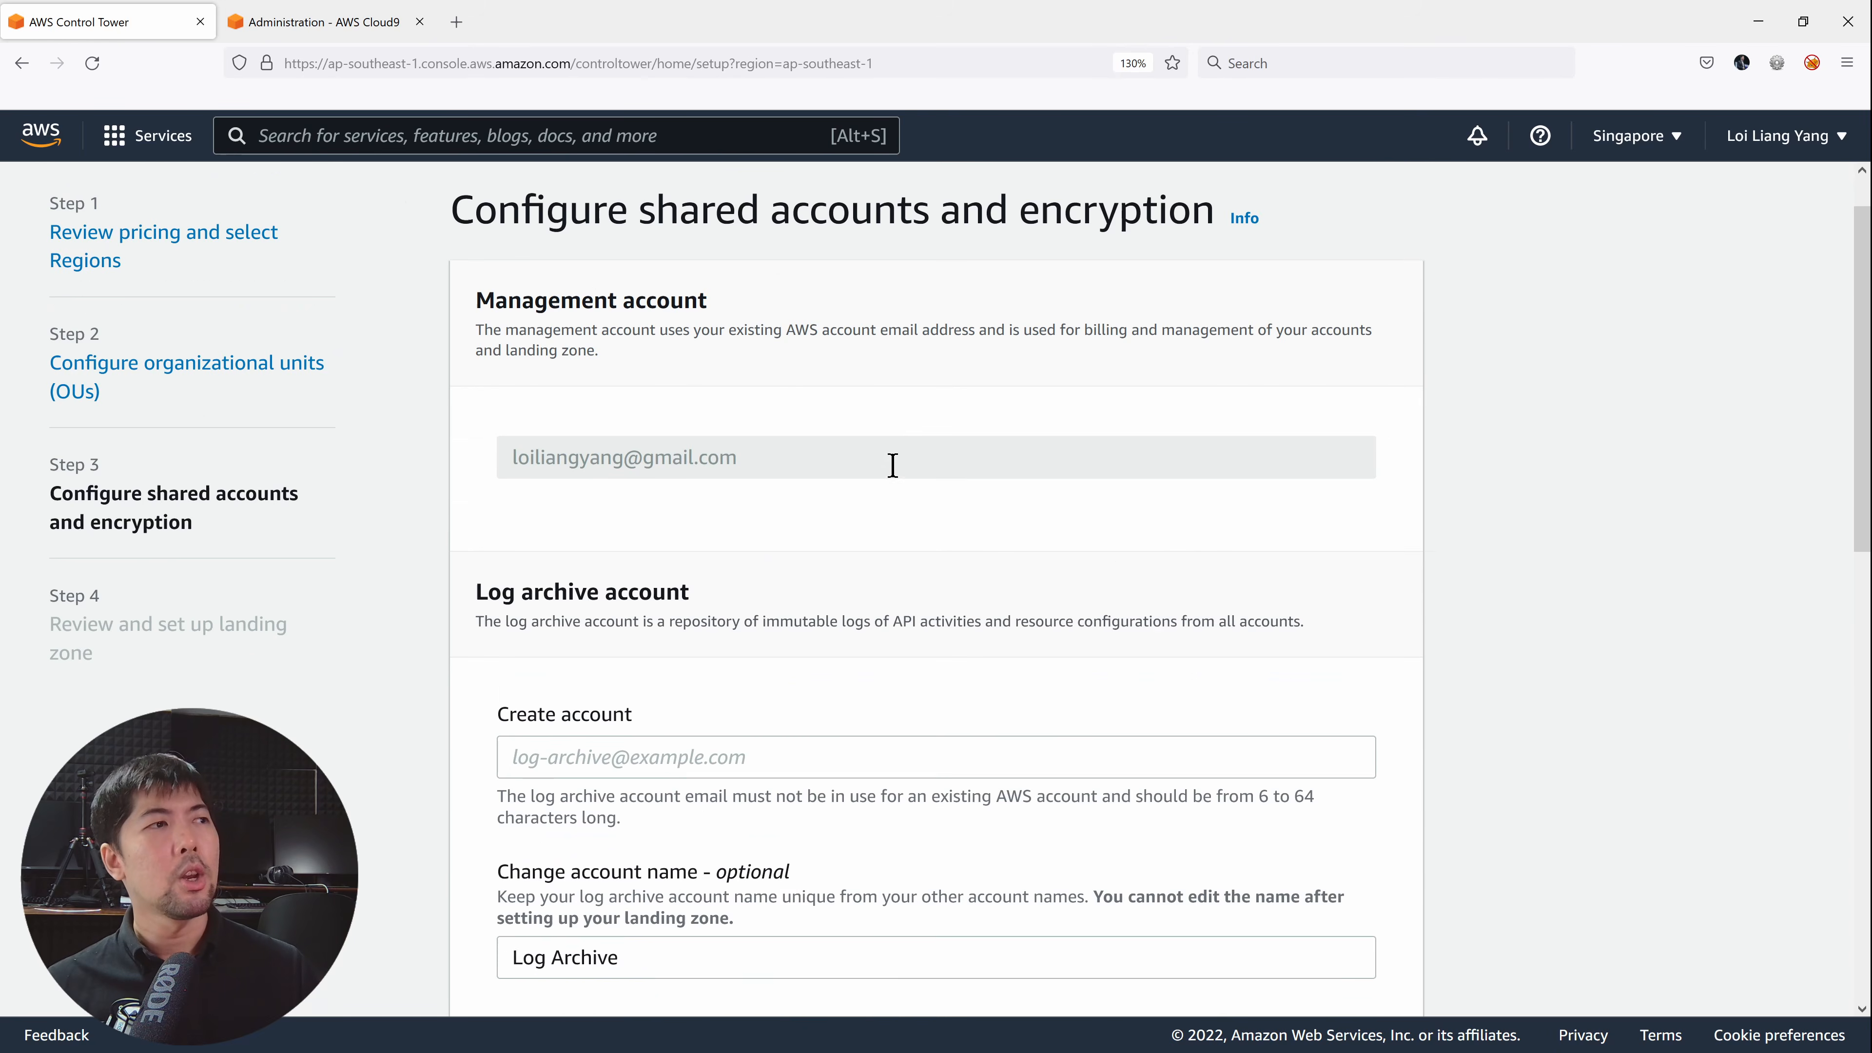
{"action": "scroll", "coordinate": [892, 465], "scroll_direction": "up", "scroll_amount": 1}
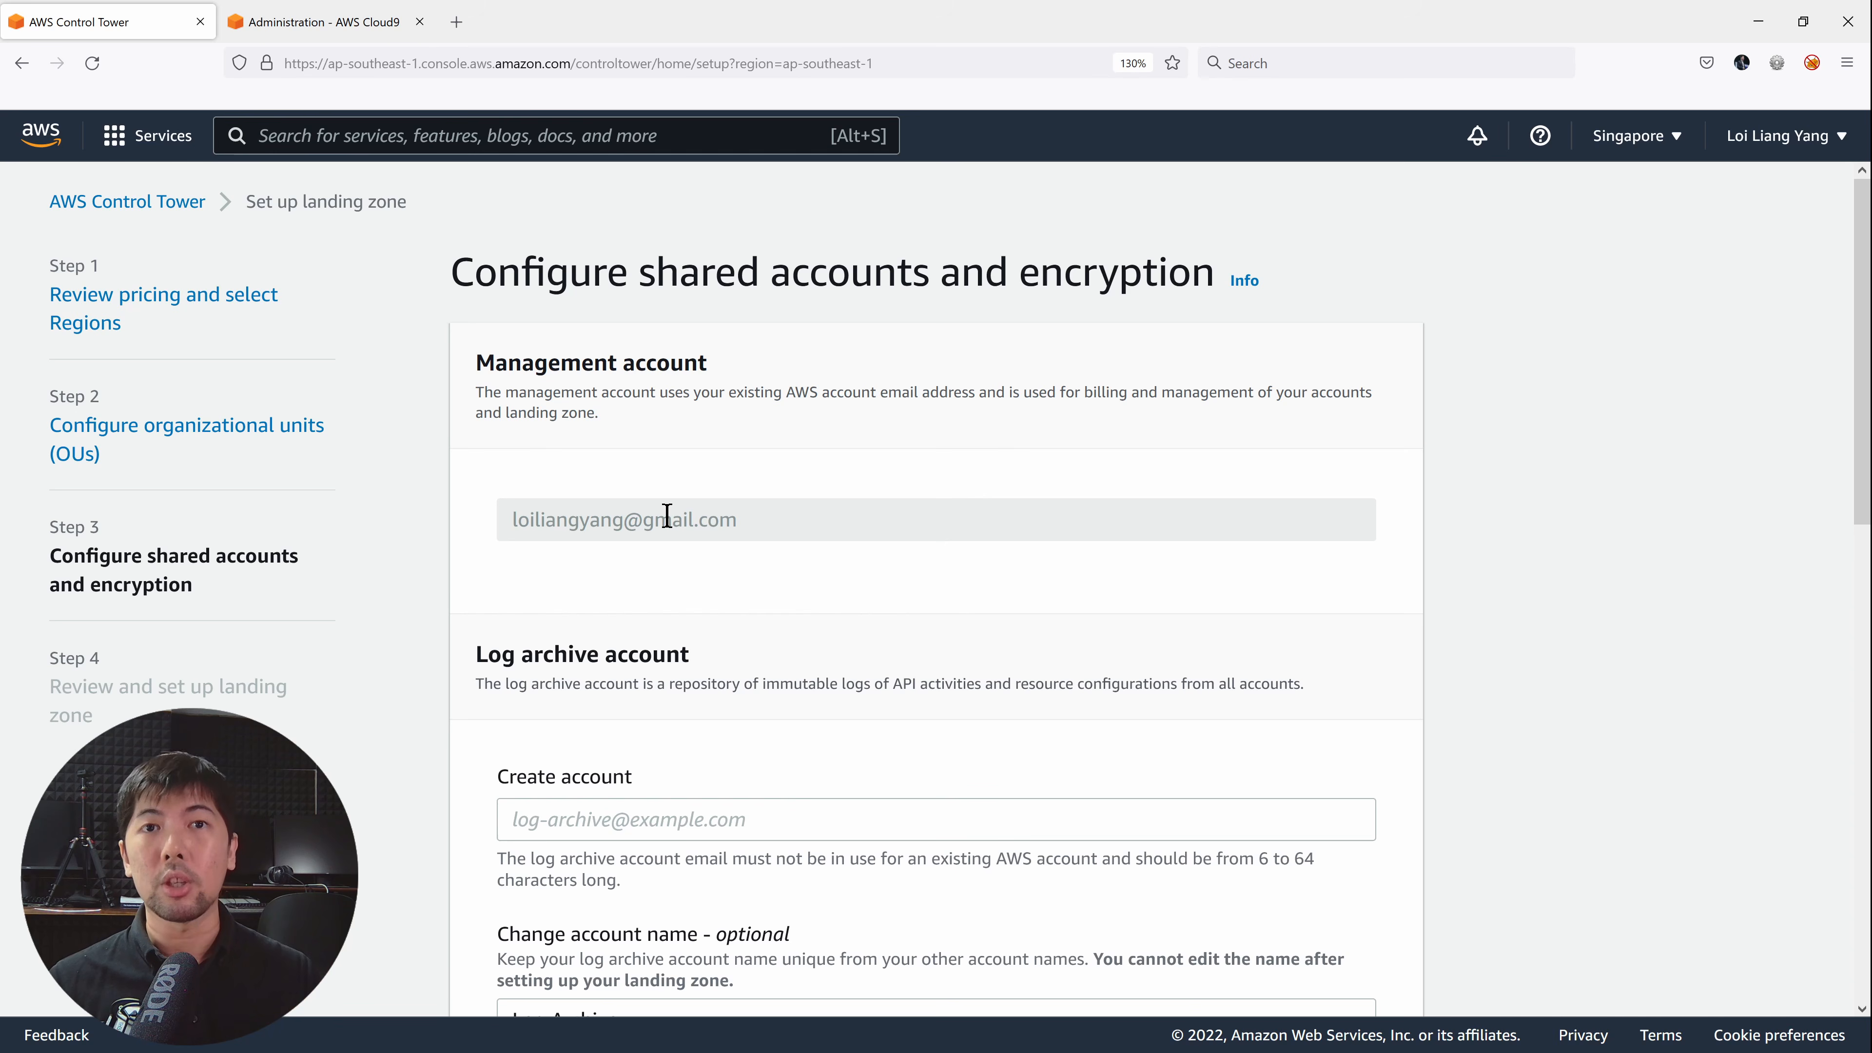
{"action": "scroll", "coordinate": [751, 481], "scroll_direction": "down", "scroll_amount": 5}
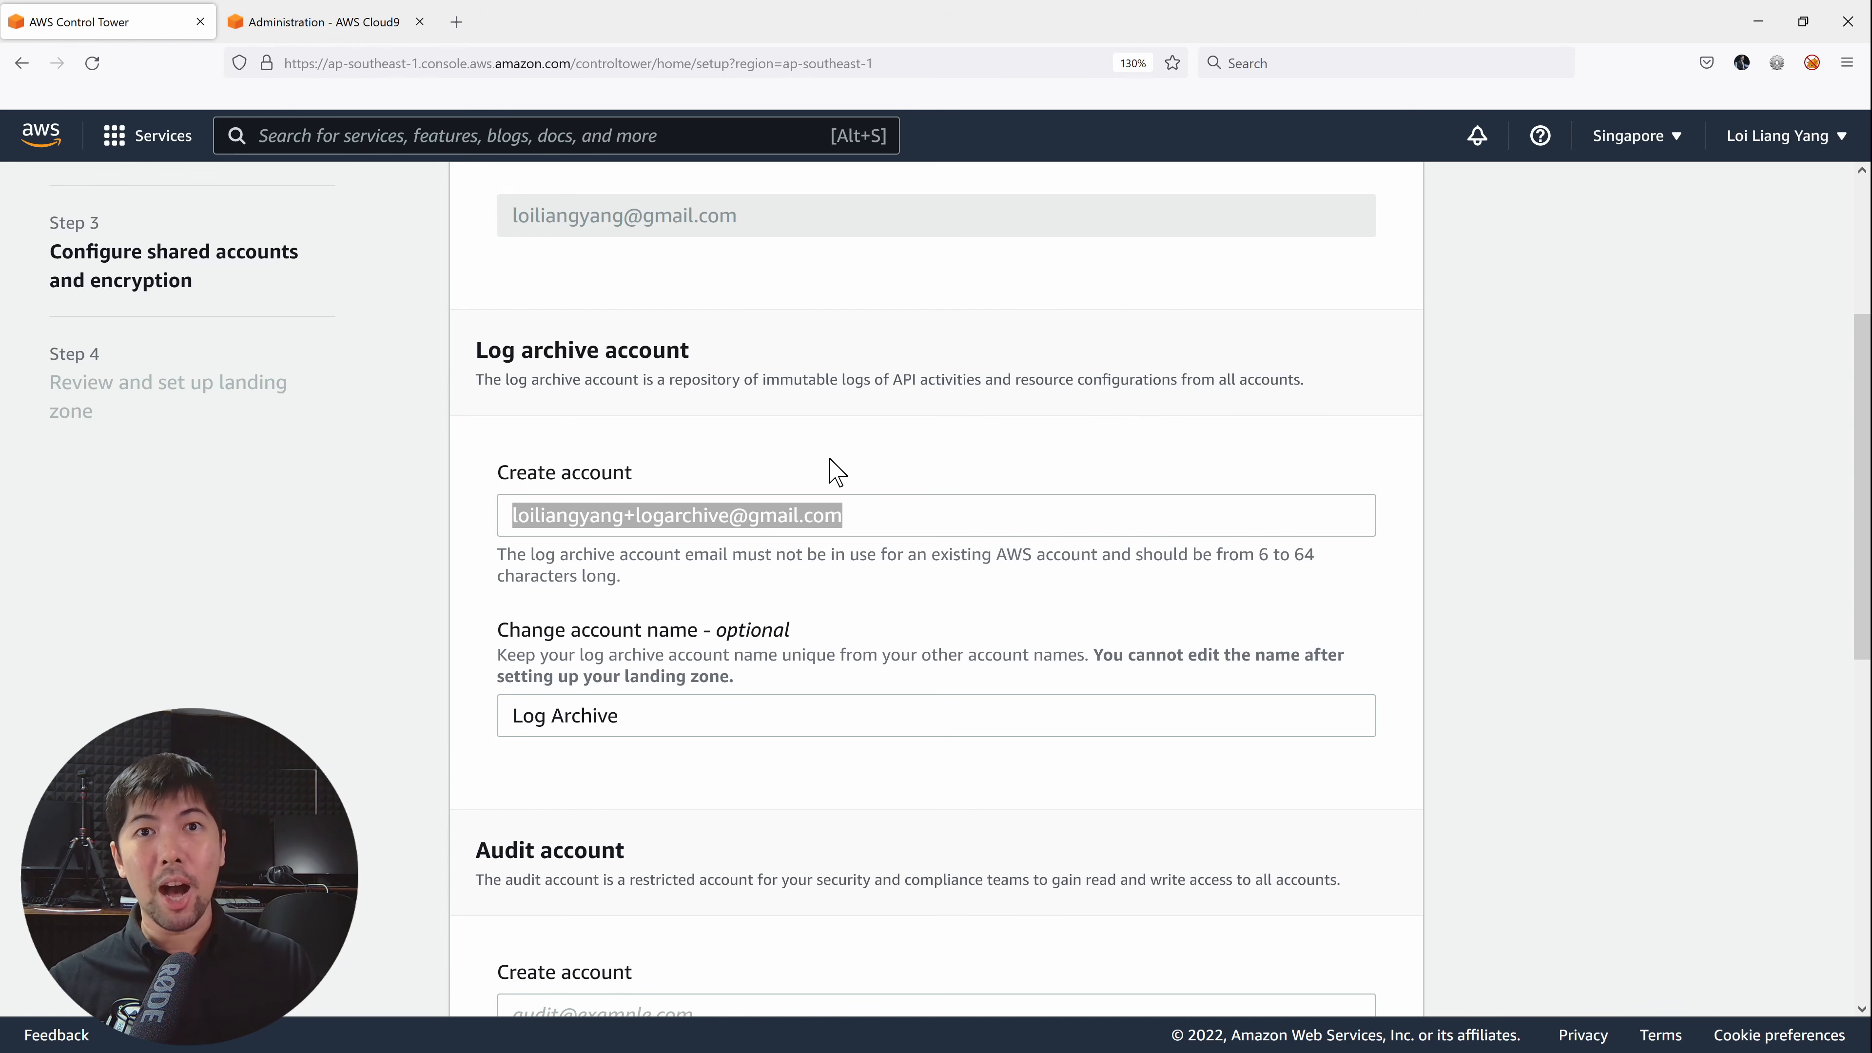
{"action": "left_click", "coordinate": [829, 472]}
{"action": "scroll", "coordinate": [831, 454], "scroll_direction": "down", "scroll_amount": 3}
{"action": "scroll", "coordinate": [829, 452], "scroll_direction": "down", "scroll_amount": 3}
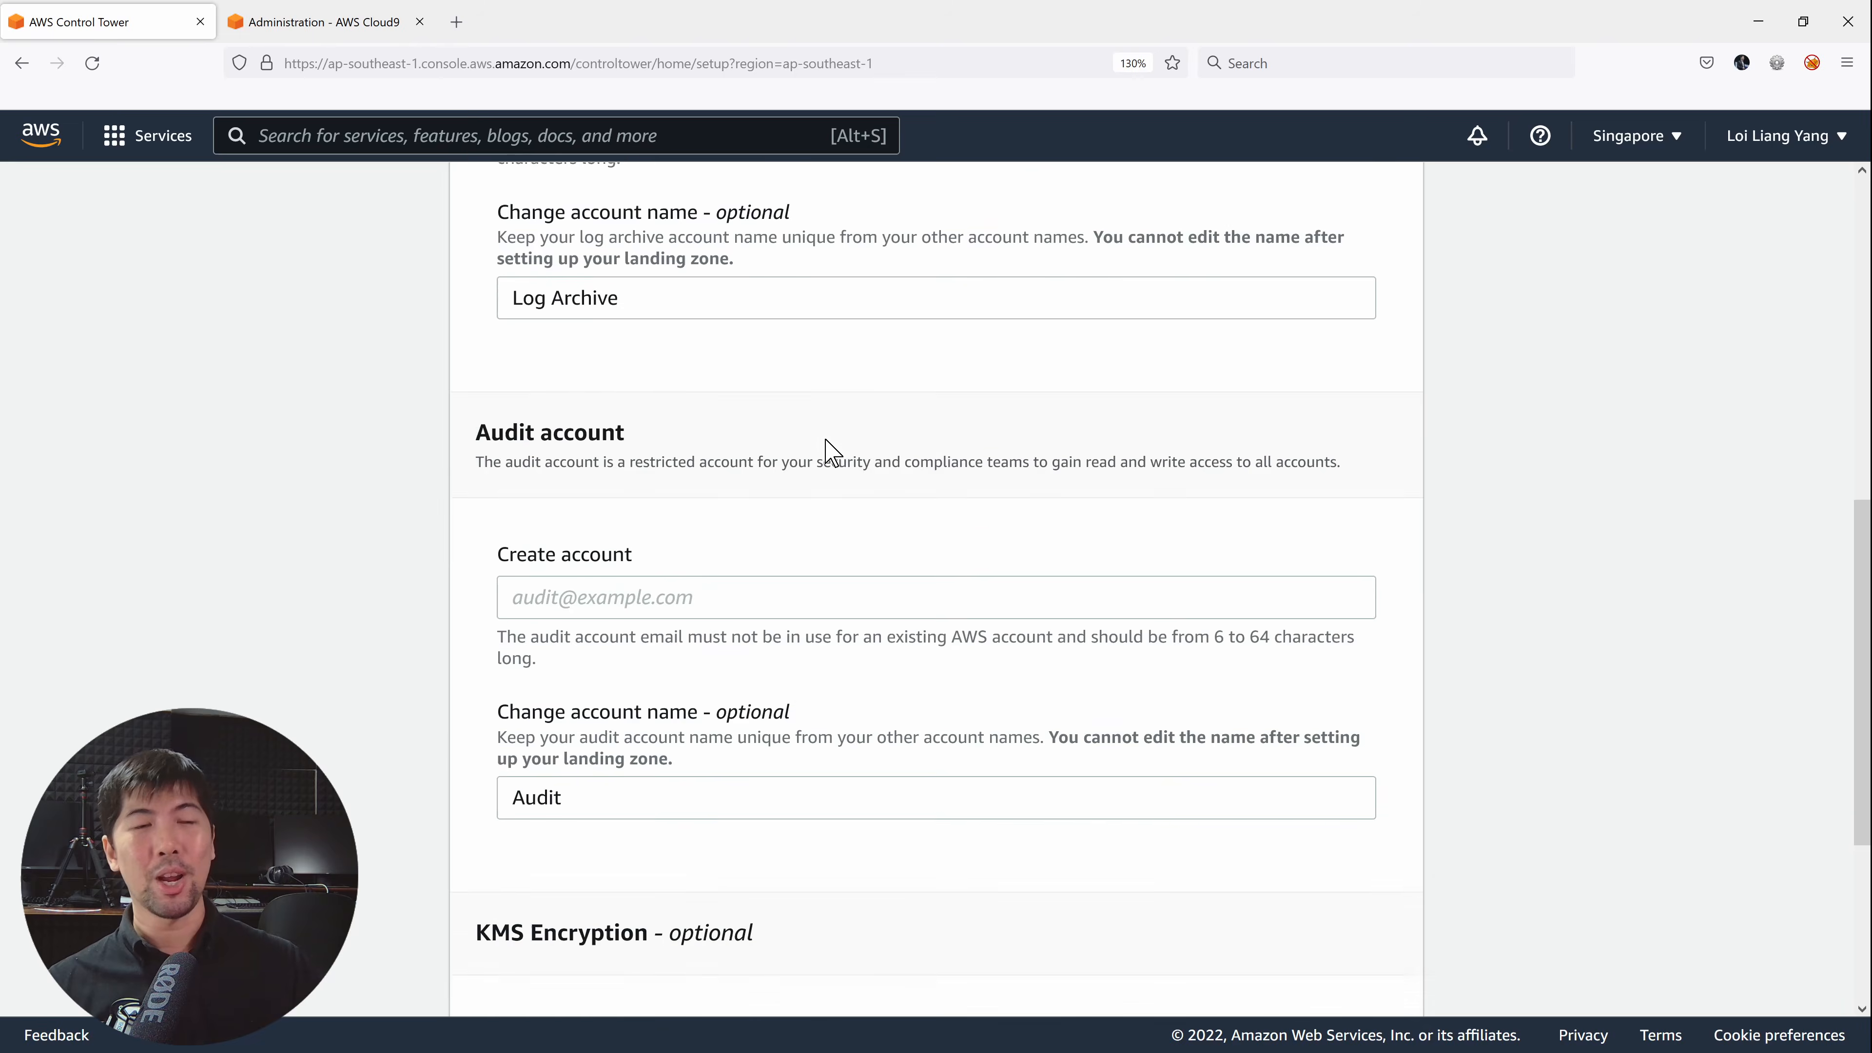
{"action": "left_click", "coordinate": [804, 417]}
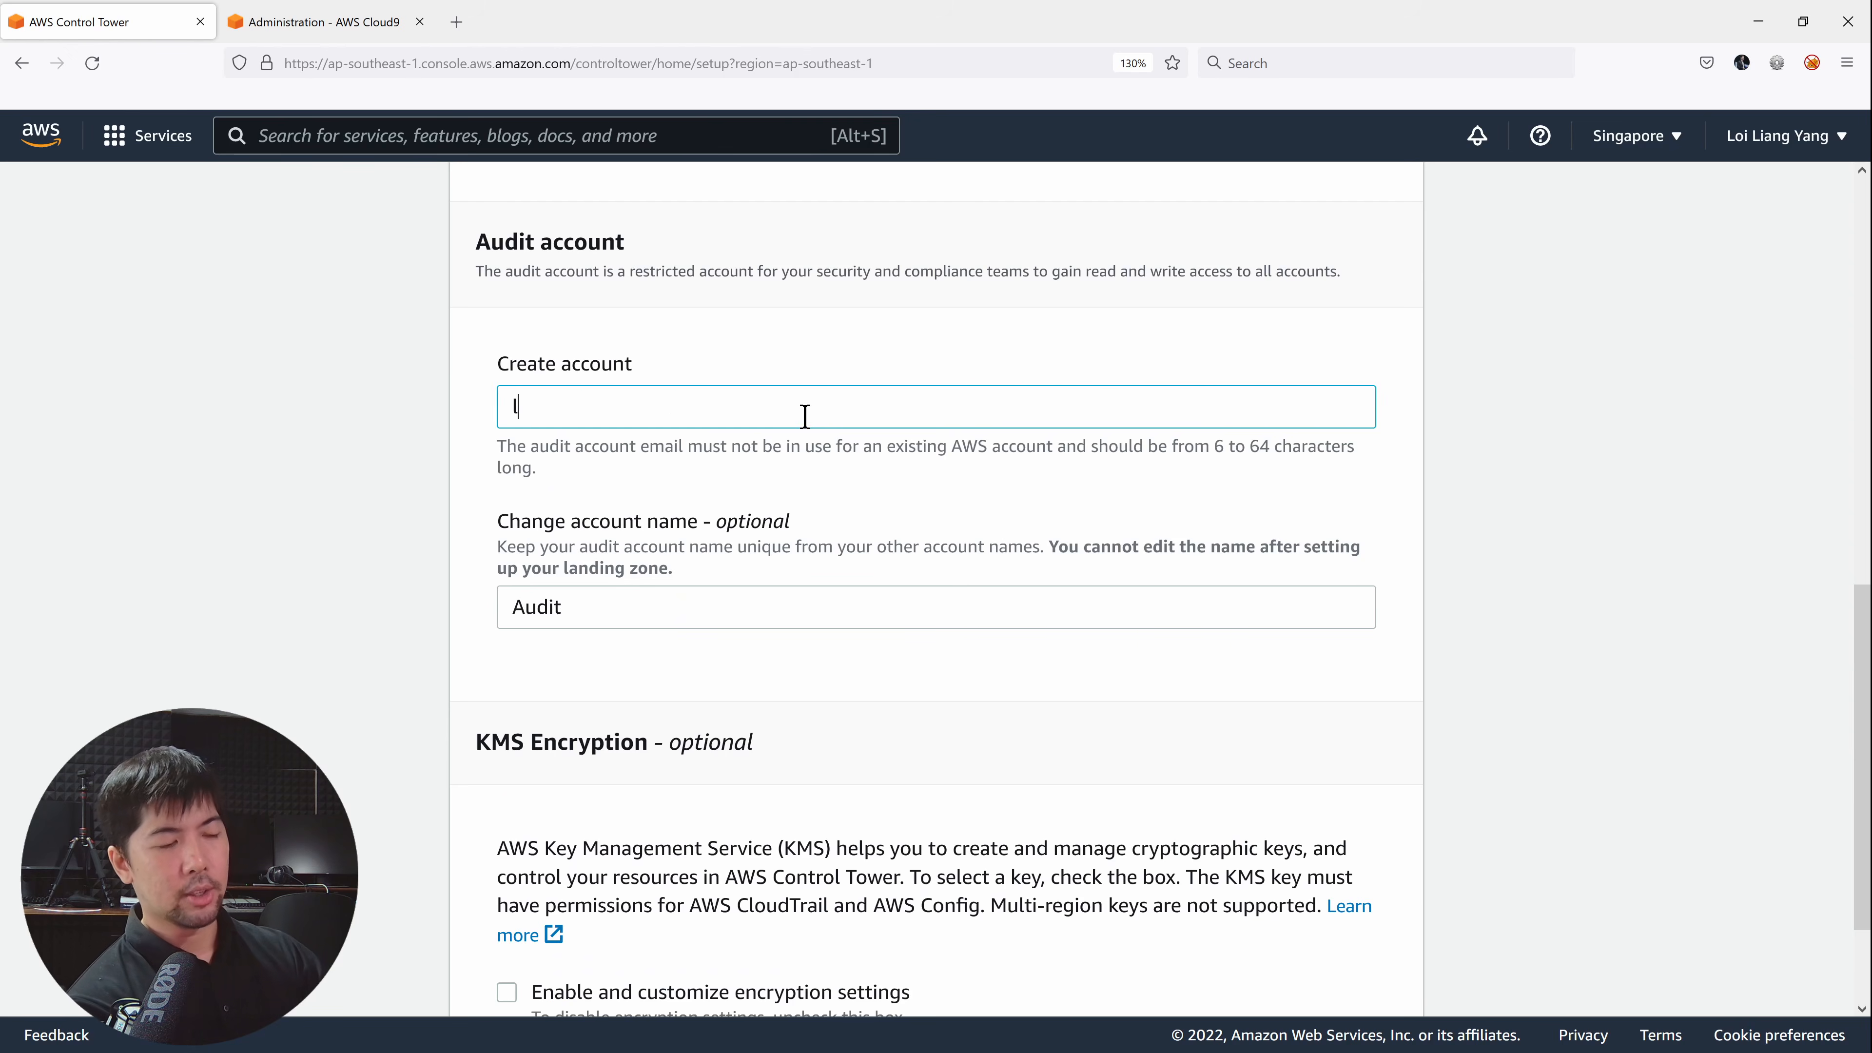
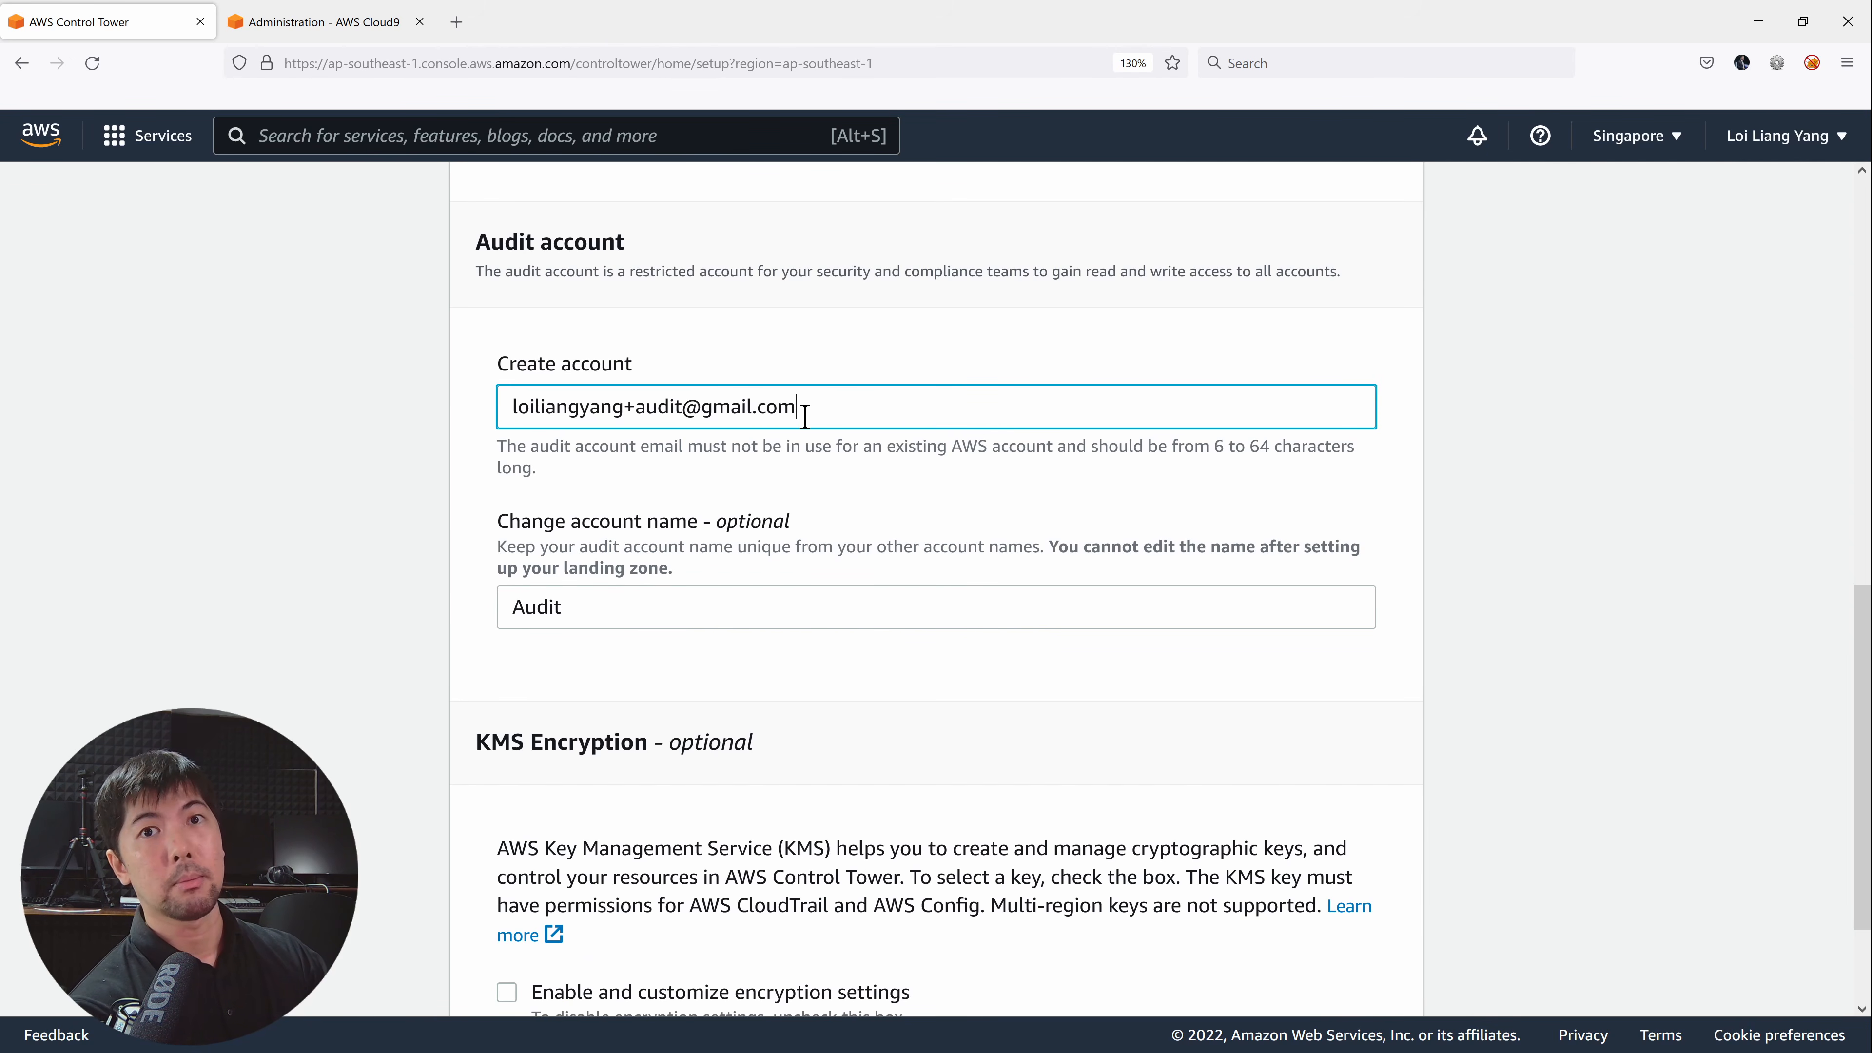
{"action": "scroll", "coordinate": [804, 417], "scroll_direction": "down", "scroll_amount": 2}
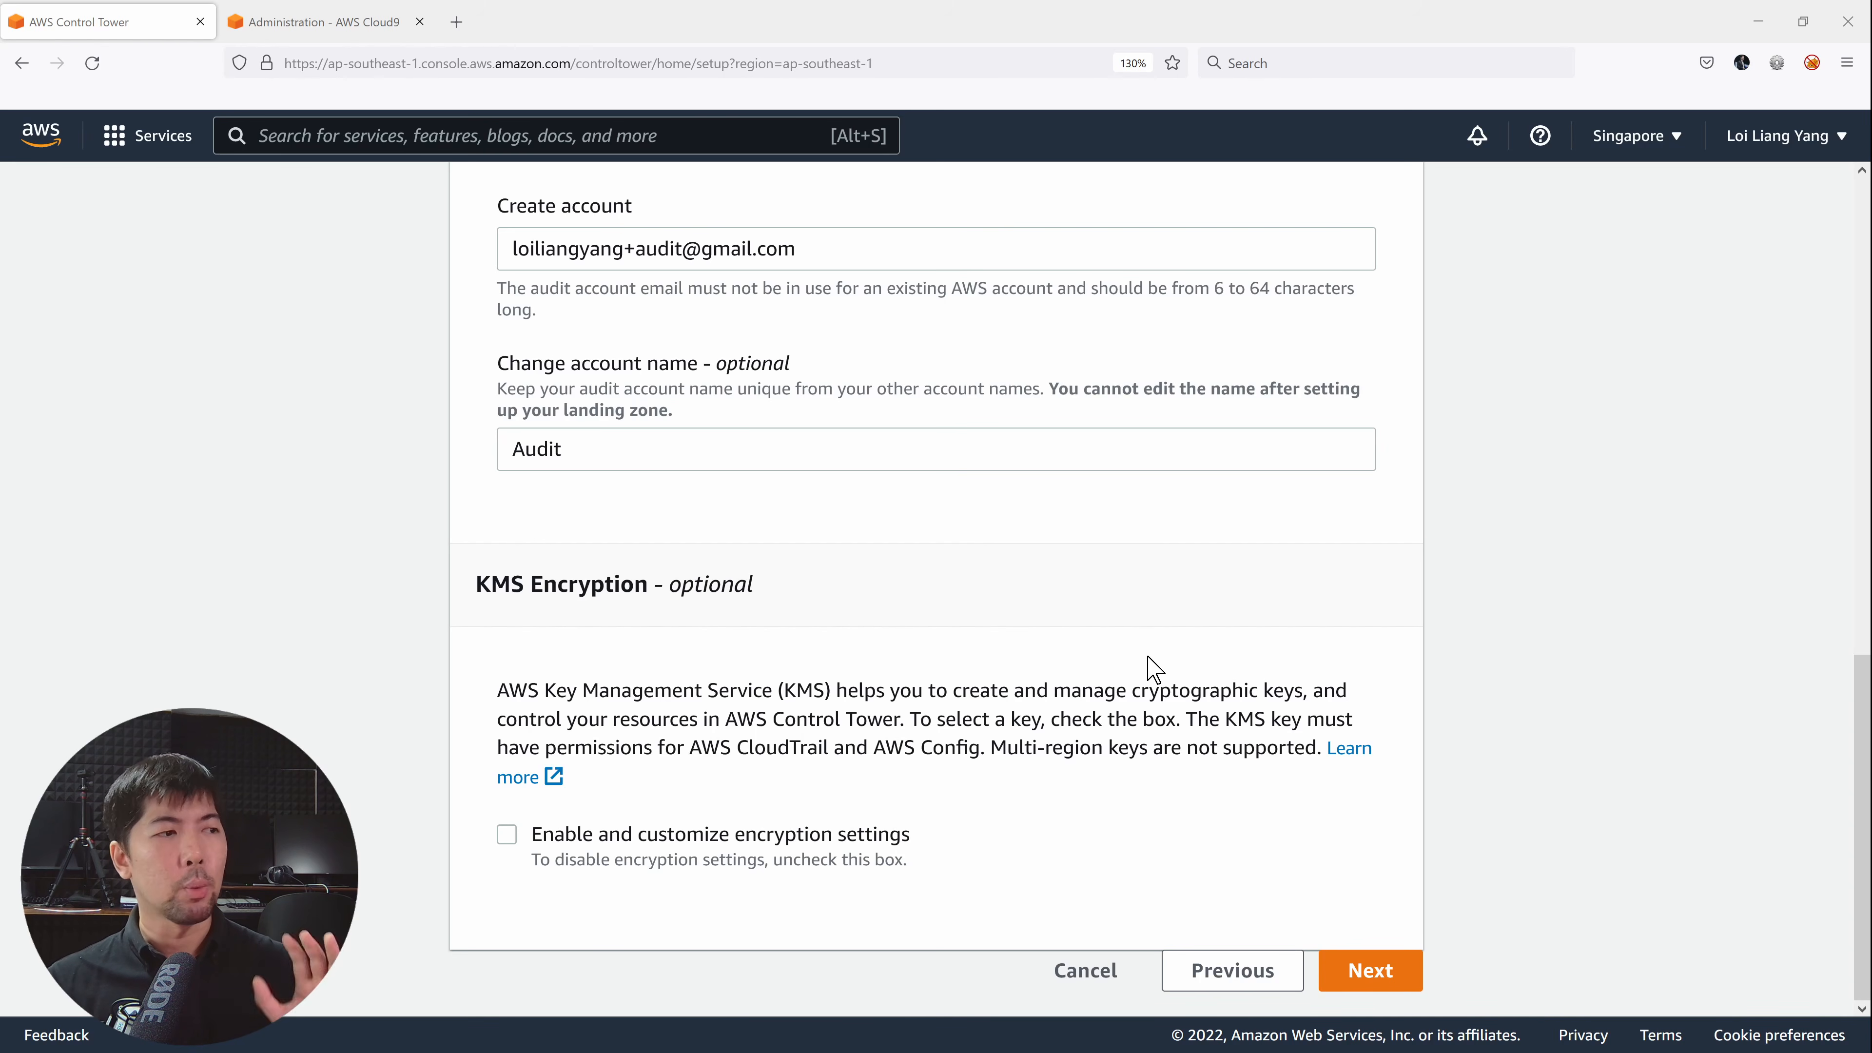
Review the Step 4 settings and tick the service permissions acknowledgement checkbox.
{"action": "left_click", "coordinate": [1371, 972]}
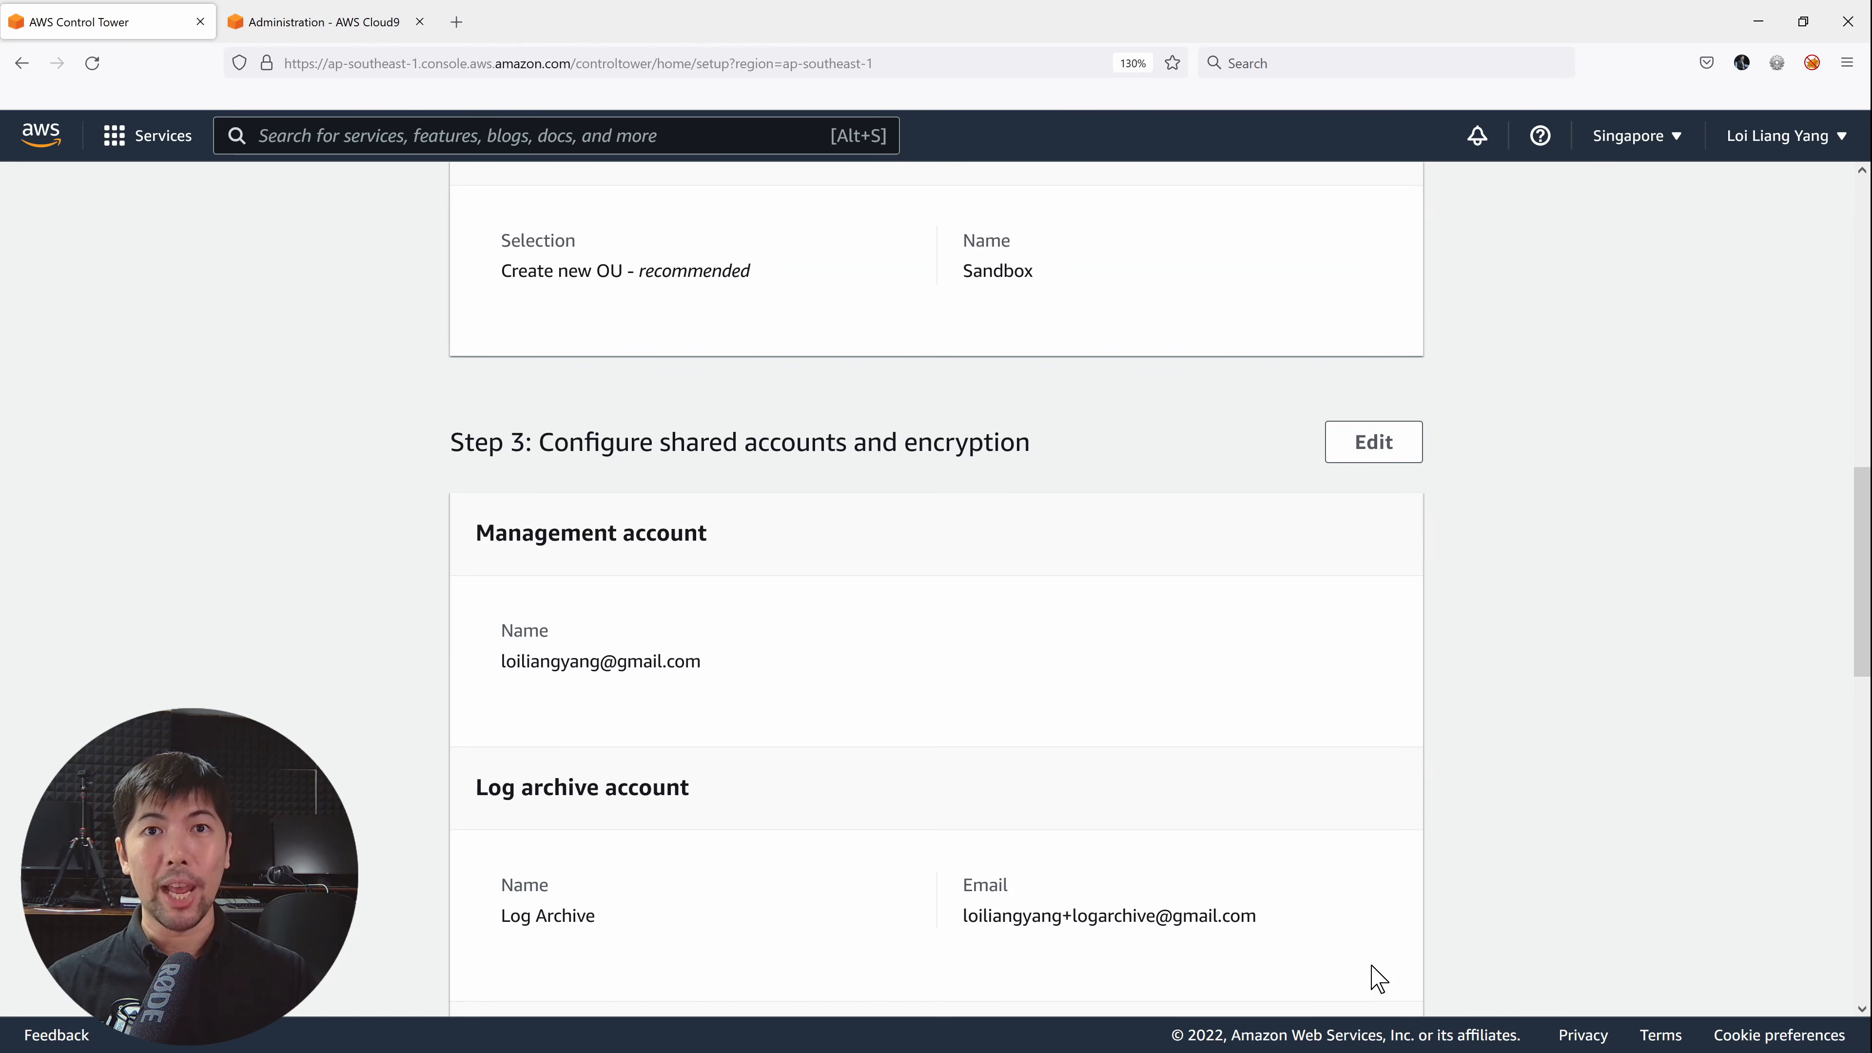
{"action": "scroll", "coordinate": [1142, 626], "scroll_direction": "up", "scroll_amount": 5}
{"action": "scroll", "coordinate": [1142, 627], "scroll_direction": "up", "scroll_amount": 5}
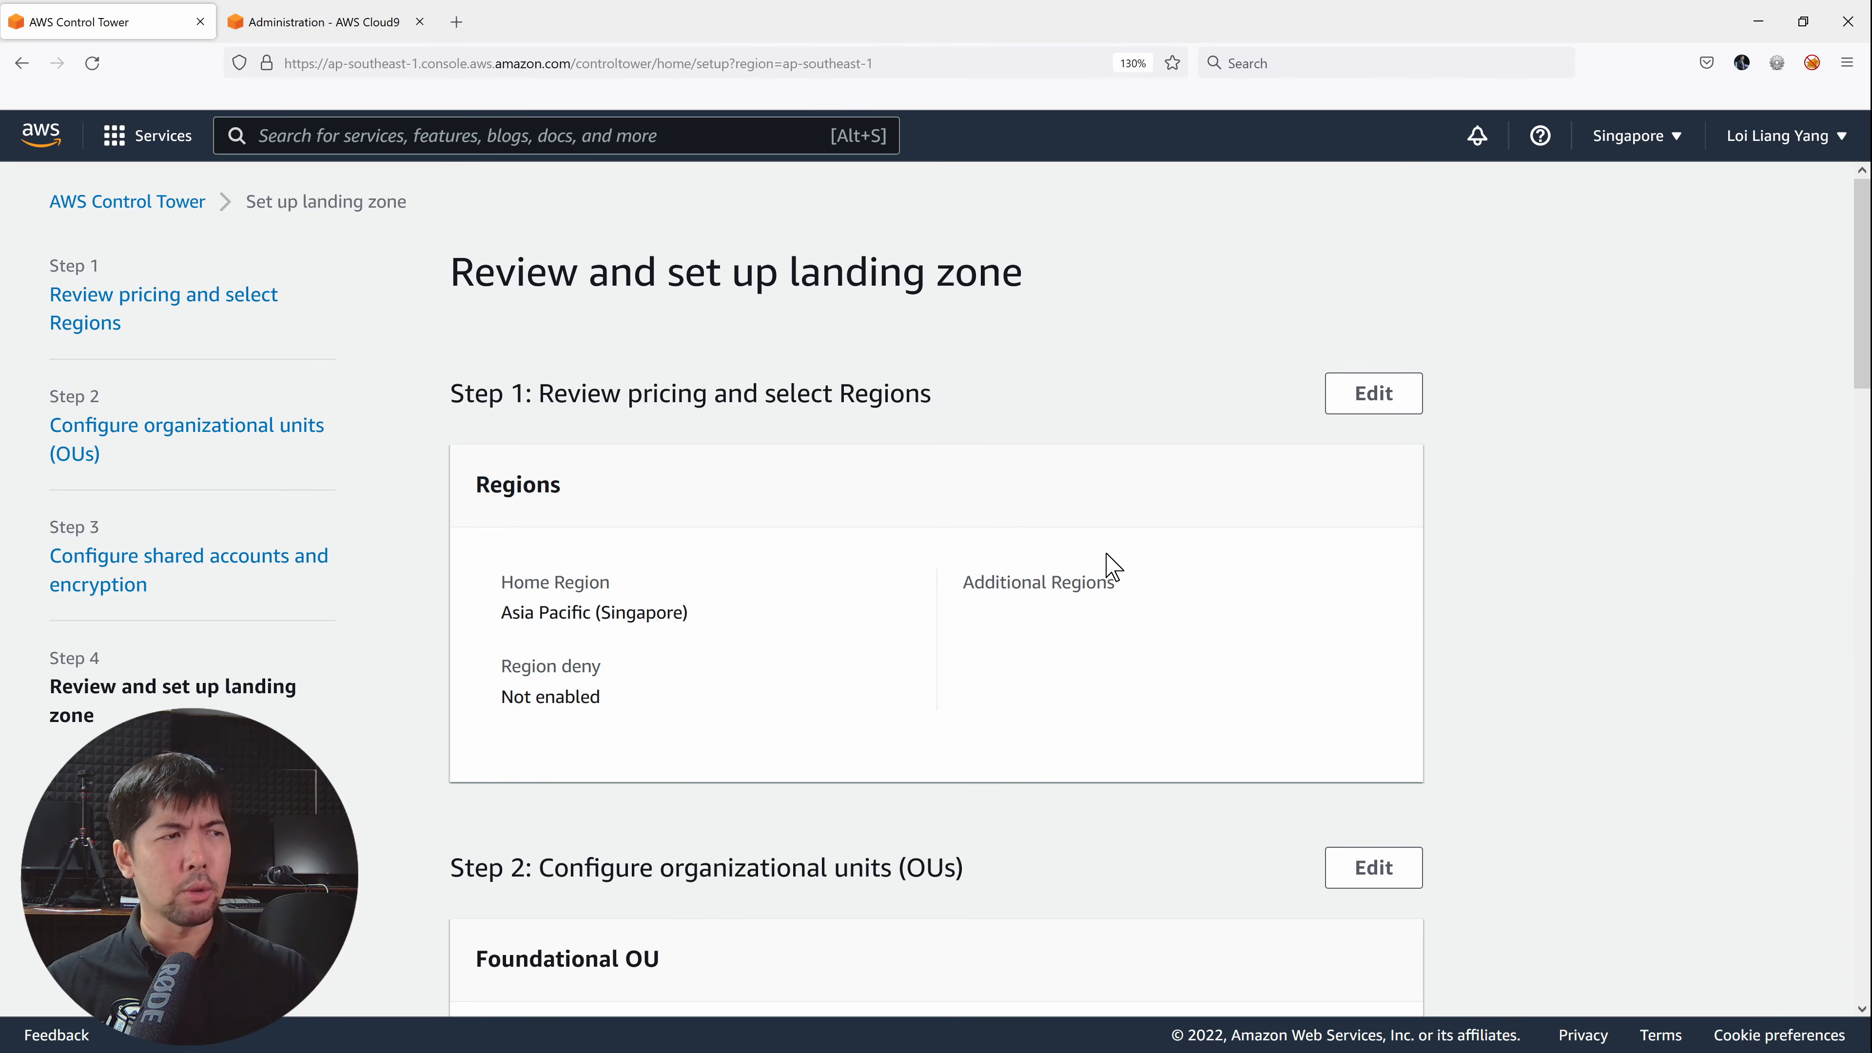
{"action": "scroll", "coordinate": [1109, 564], "scroll_direction": "down", "scroll_amount": 5}
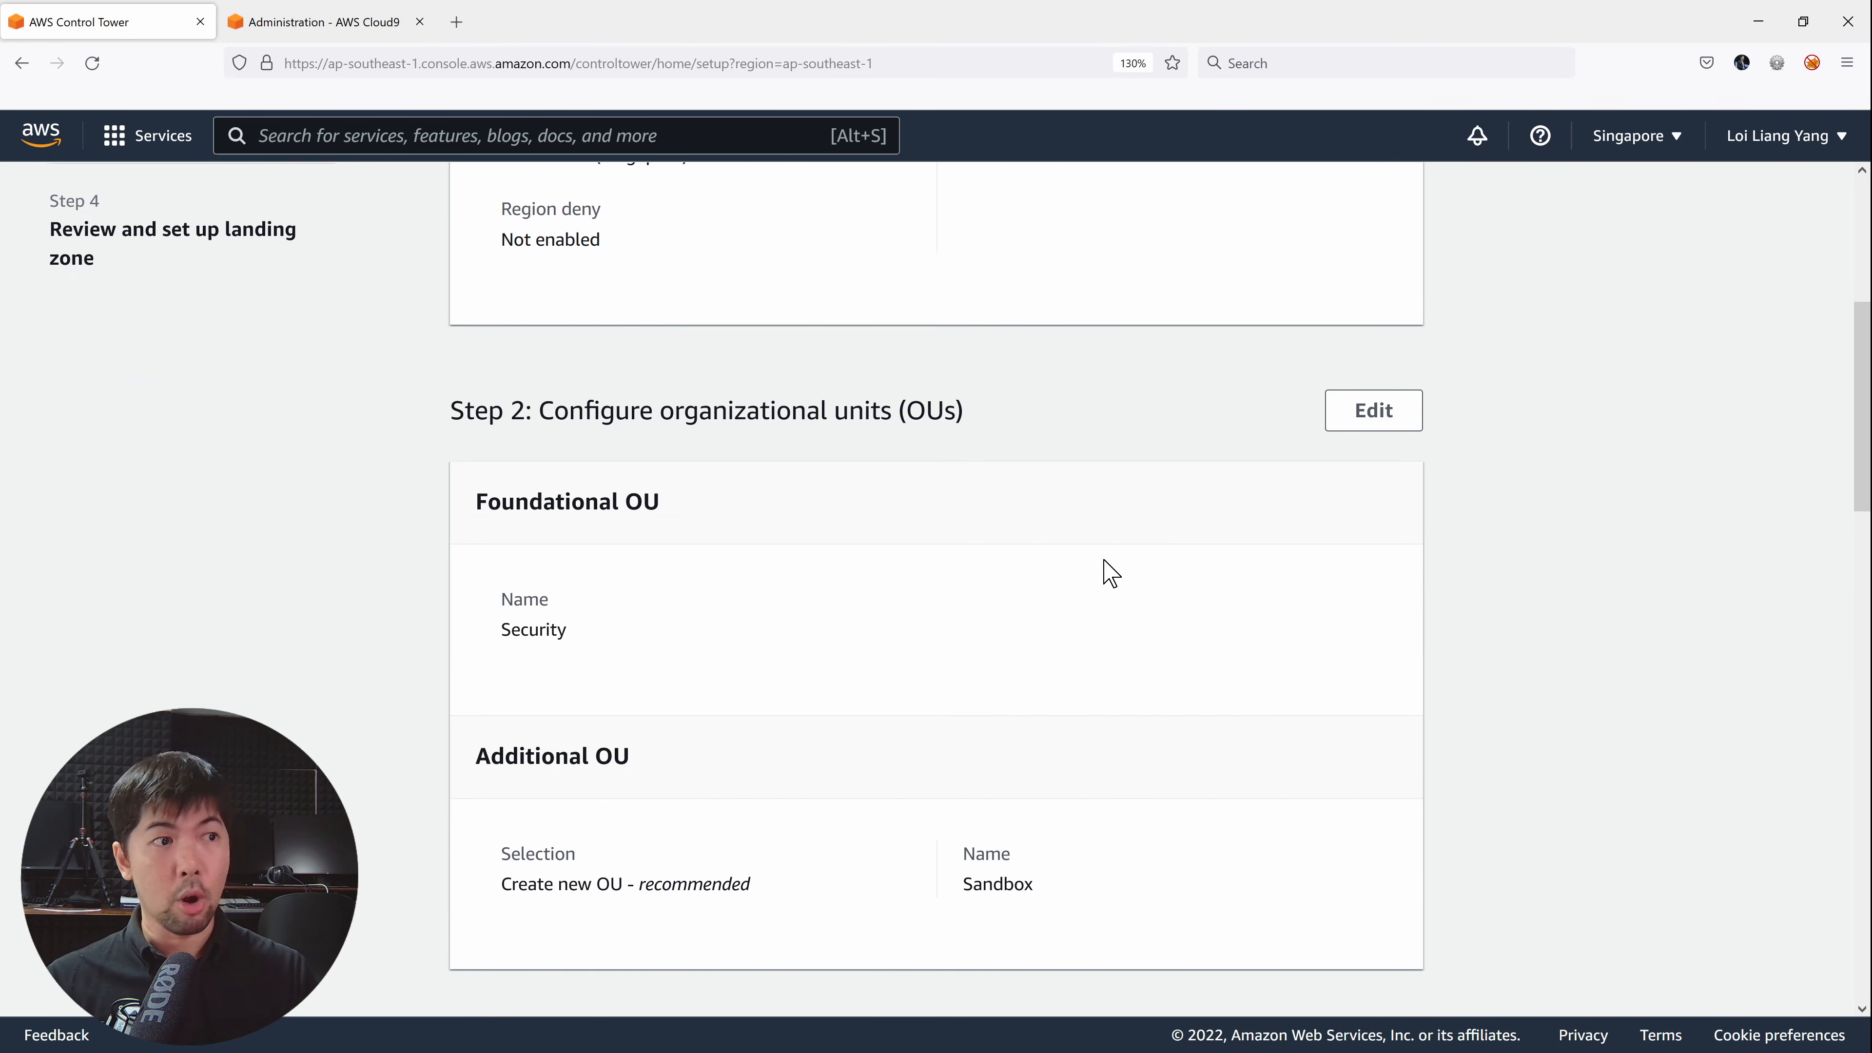
{"action": "scroll", "coordinate": [1109, 564], "scroll_direction": "down", "scroll_amount": 5}
{"action": "scroll", "coordinate": [1102, 566], "scroll_direction": "down", "scroll_amount": 10}
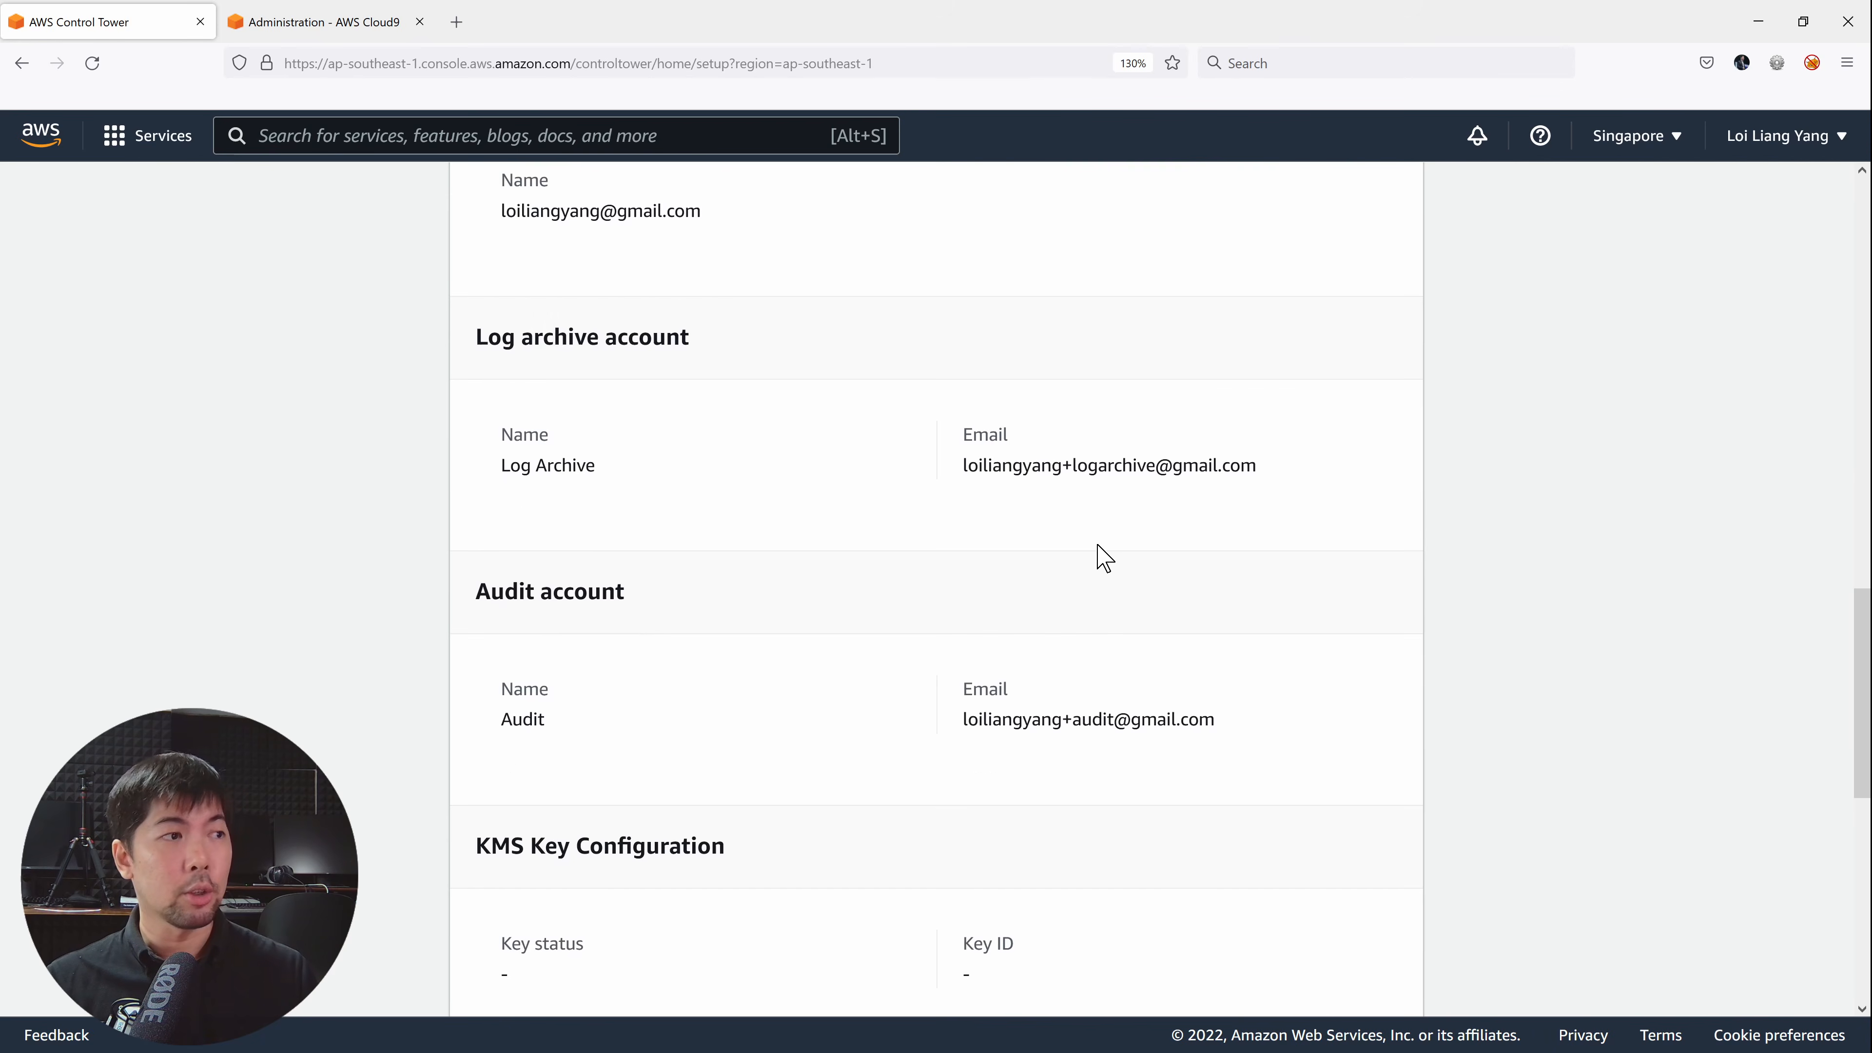
{"action": "scroll", "coordinate": [1089, 561], "scroll_direction": "down", "scroll_amount": 4}
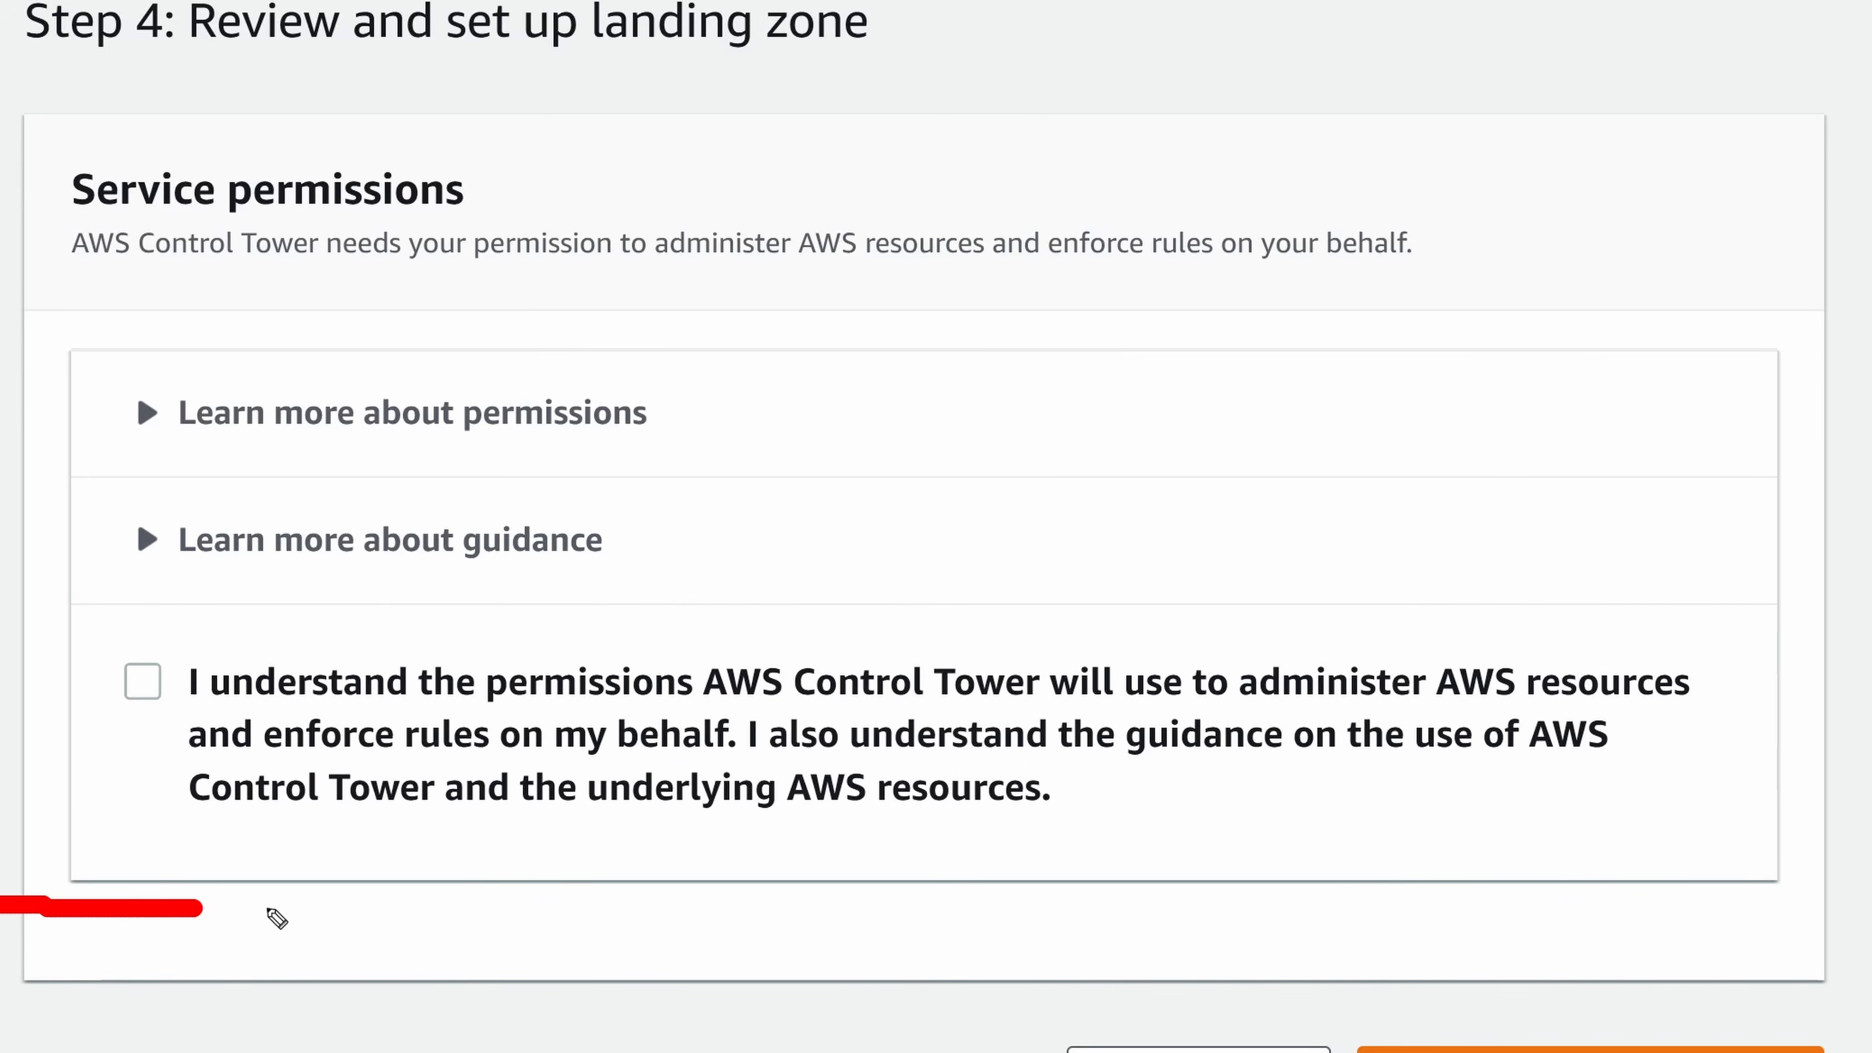
{"action": "left_click_drag", "start_coordinate": [269, 910], "coordinate": [1871, 919]}
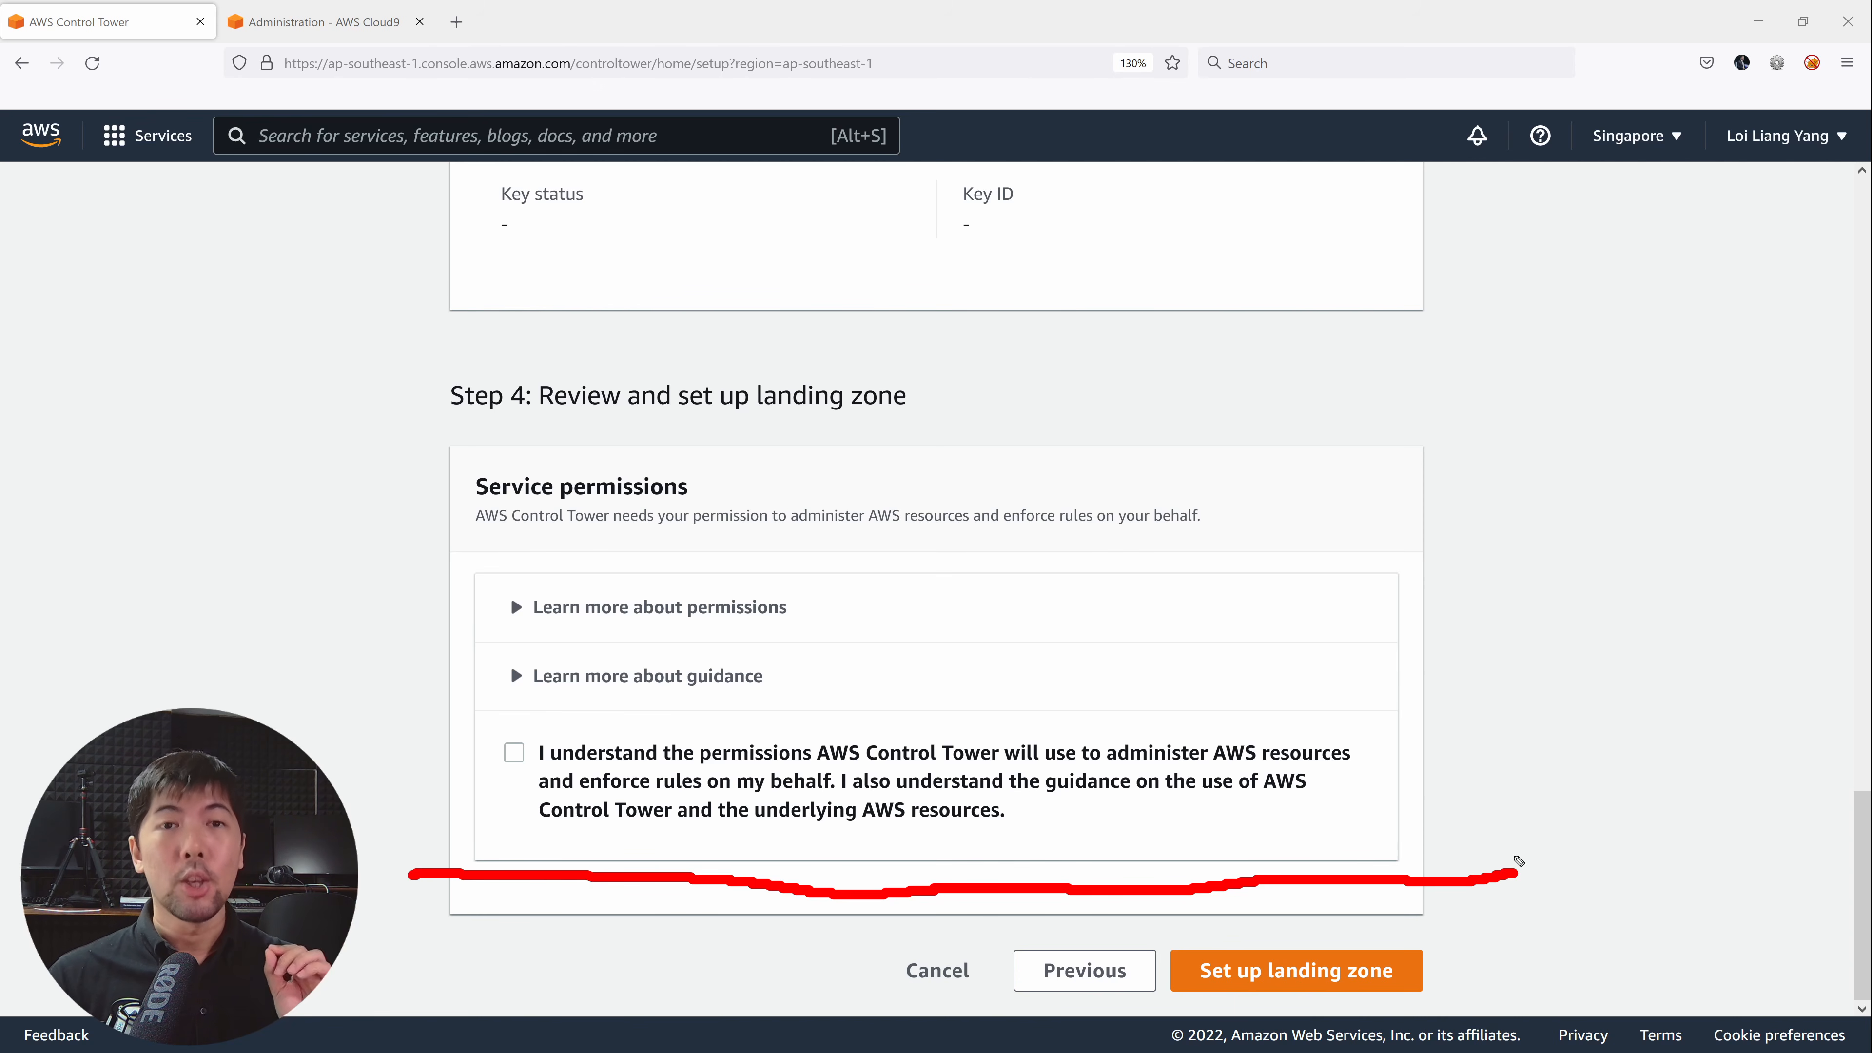
{"action": "left_click", "coordinate": [515, 753]}
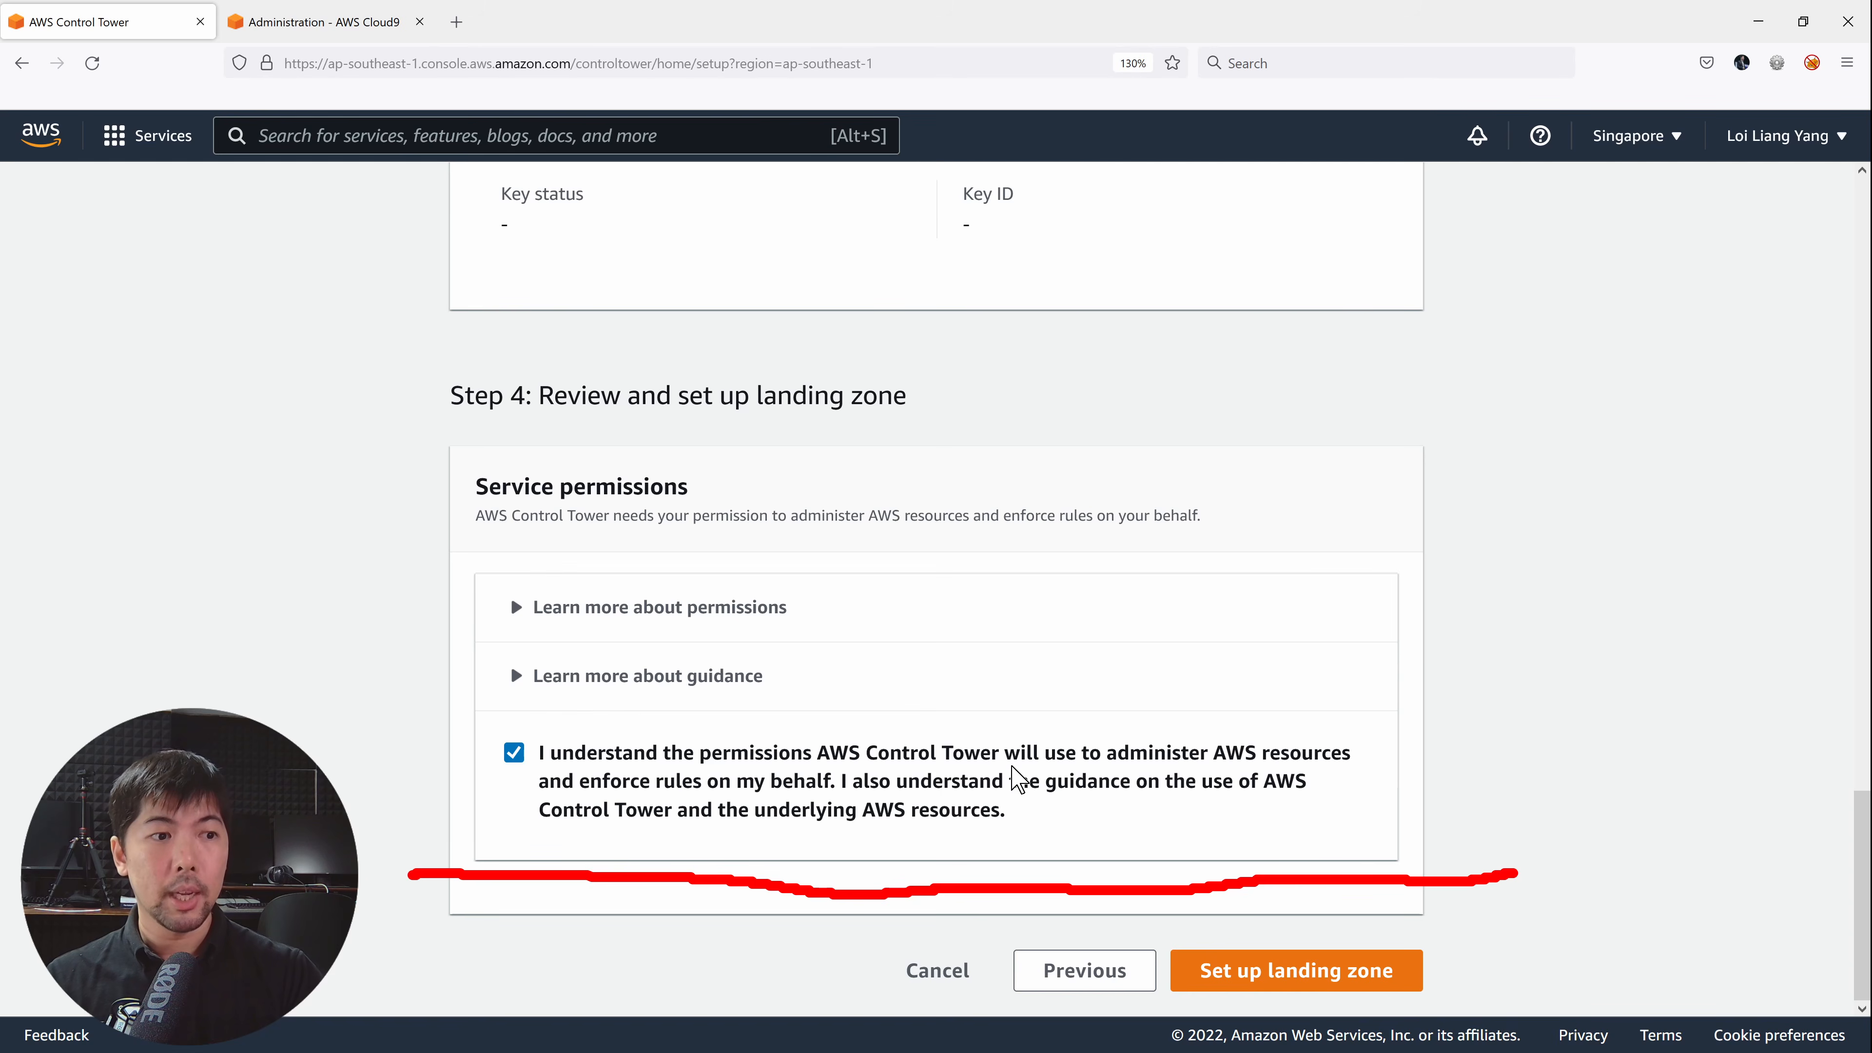
Launch the landing zone setup and check the estimated time remaining on the setup dashboard.
{"action": "left_click", "coordinate": [1286, 972]}
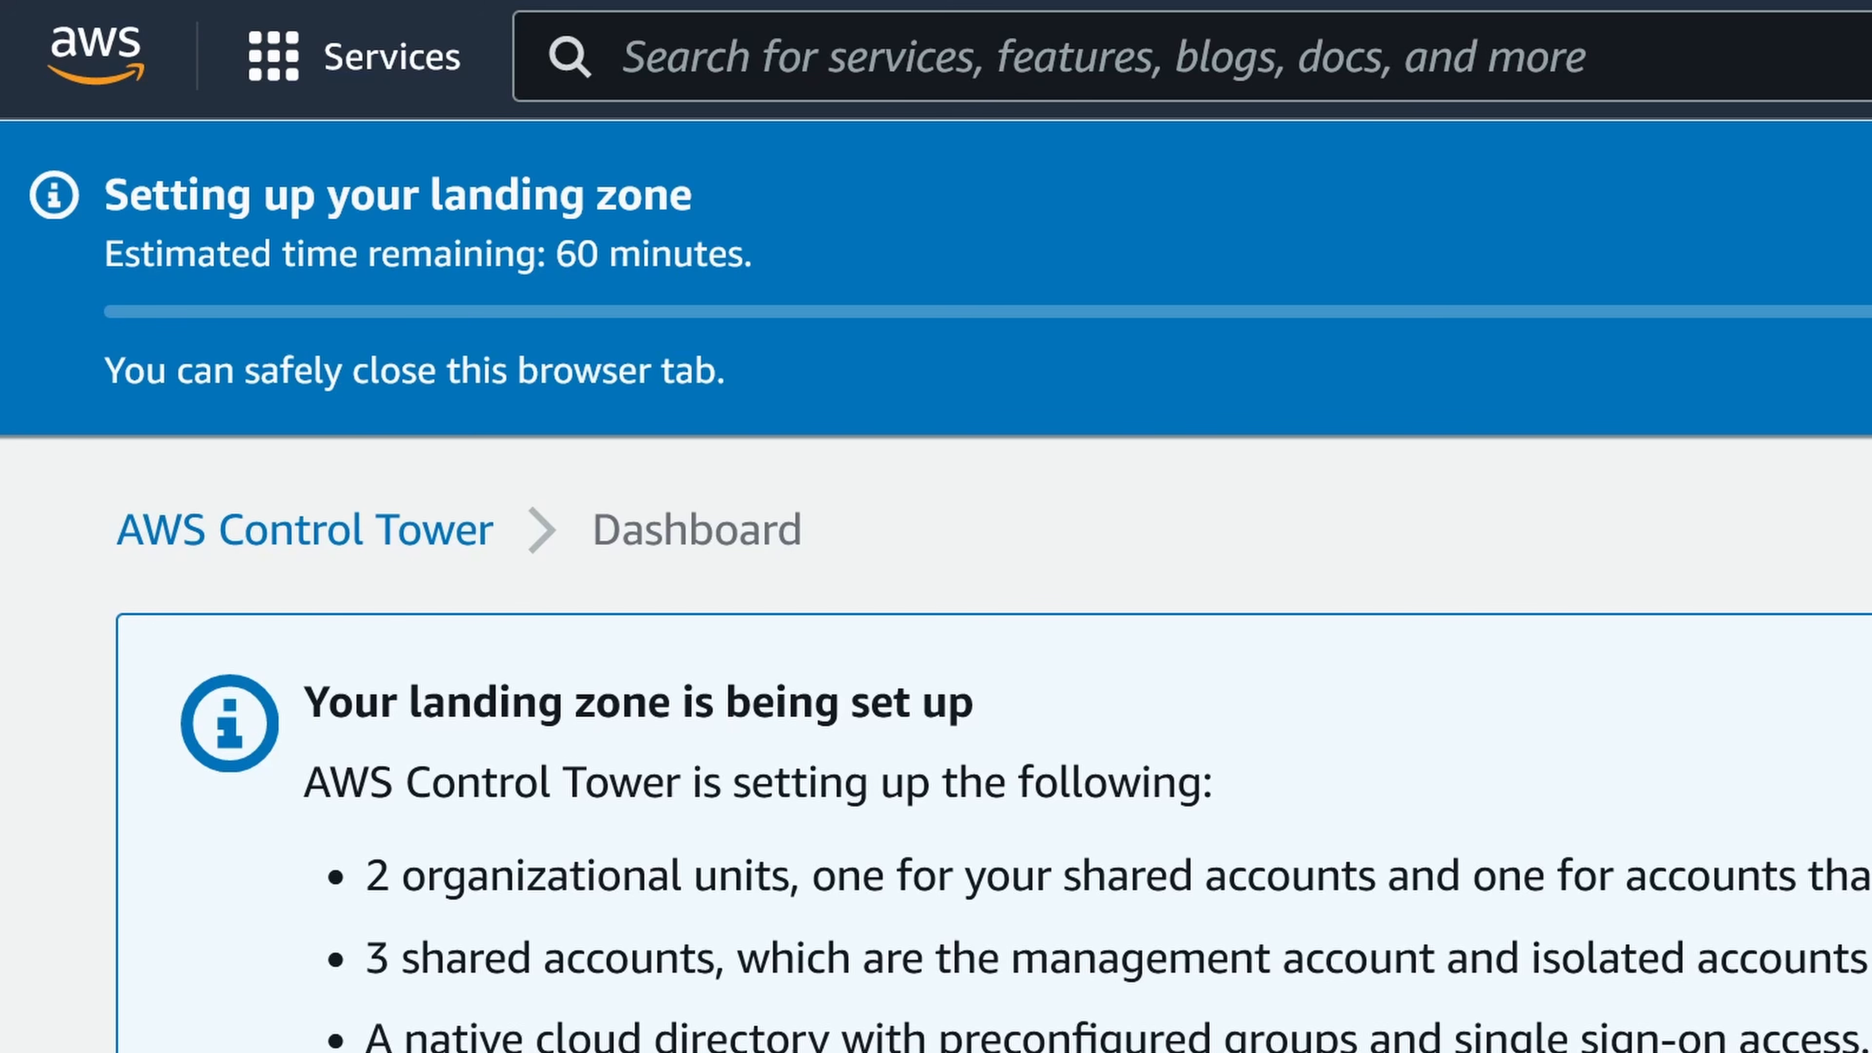
{"action": "double_click", "coordinate": [416, 238]}
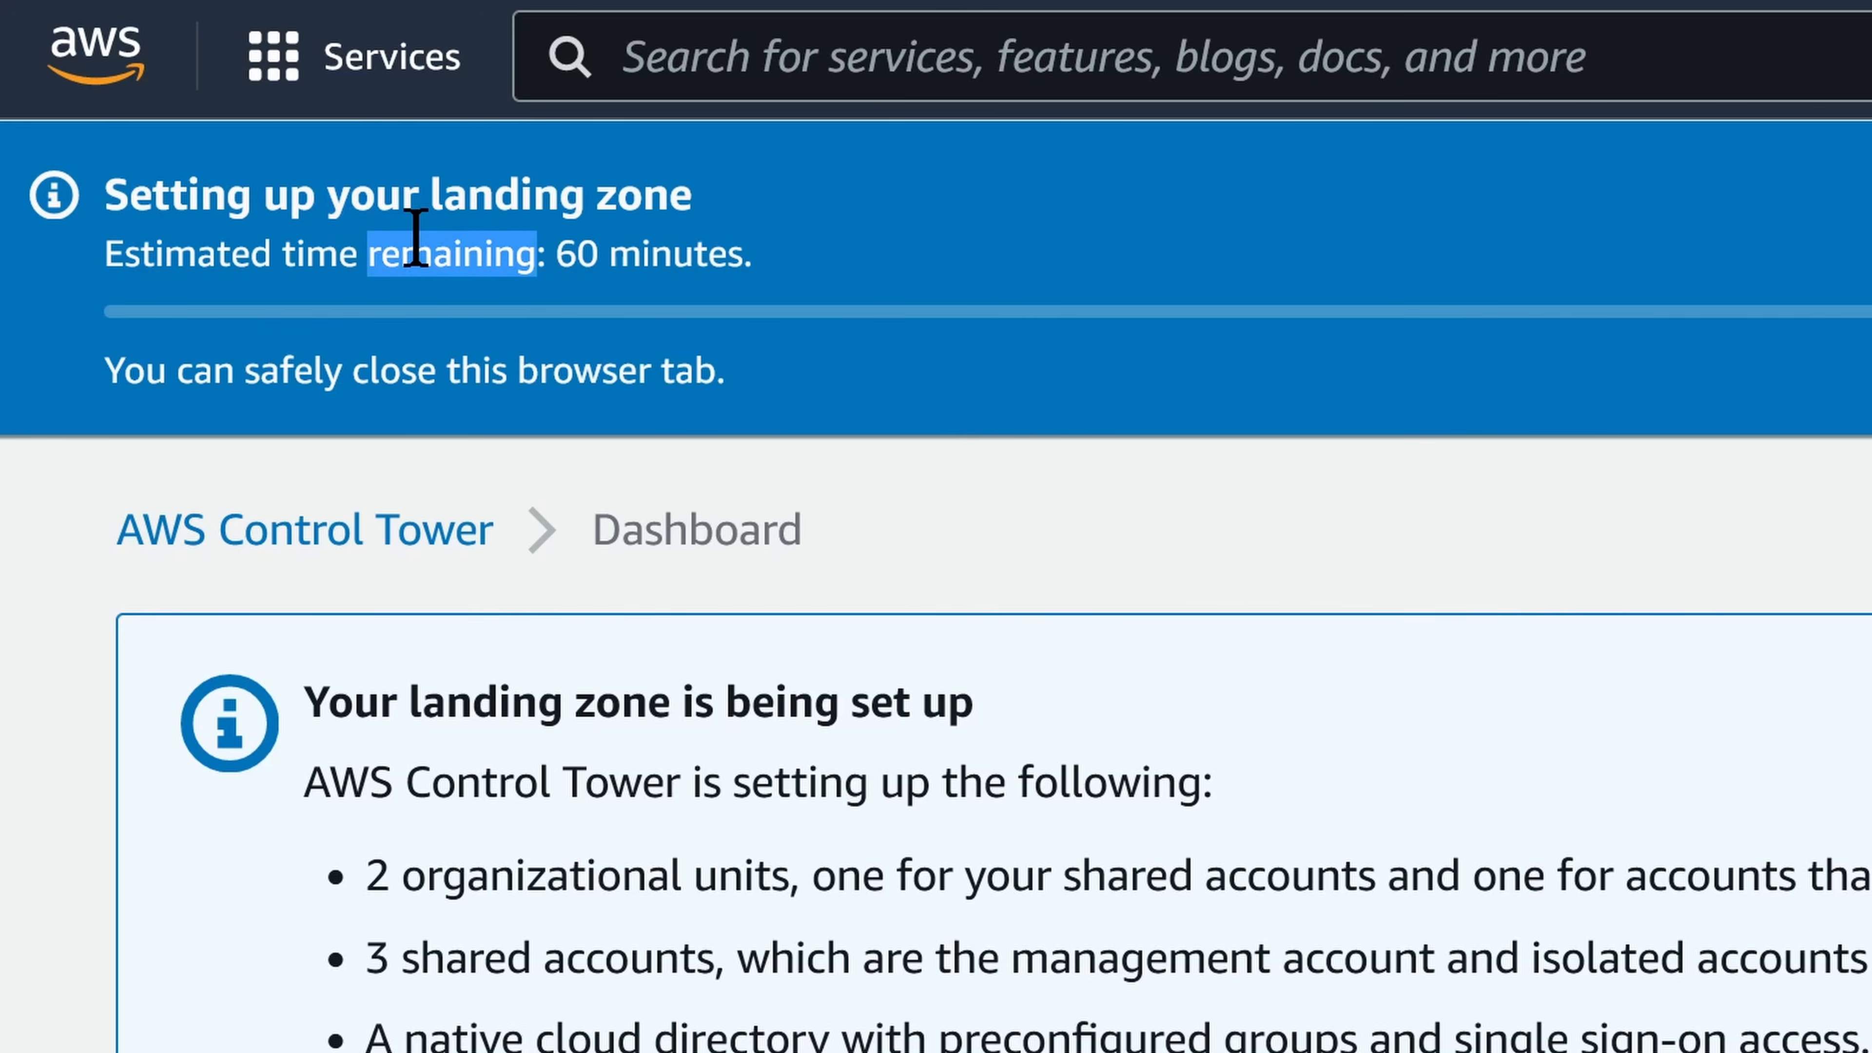
{"action": "triple_click", "coordinate": [417, 238]}
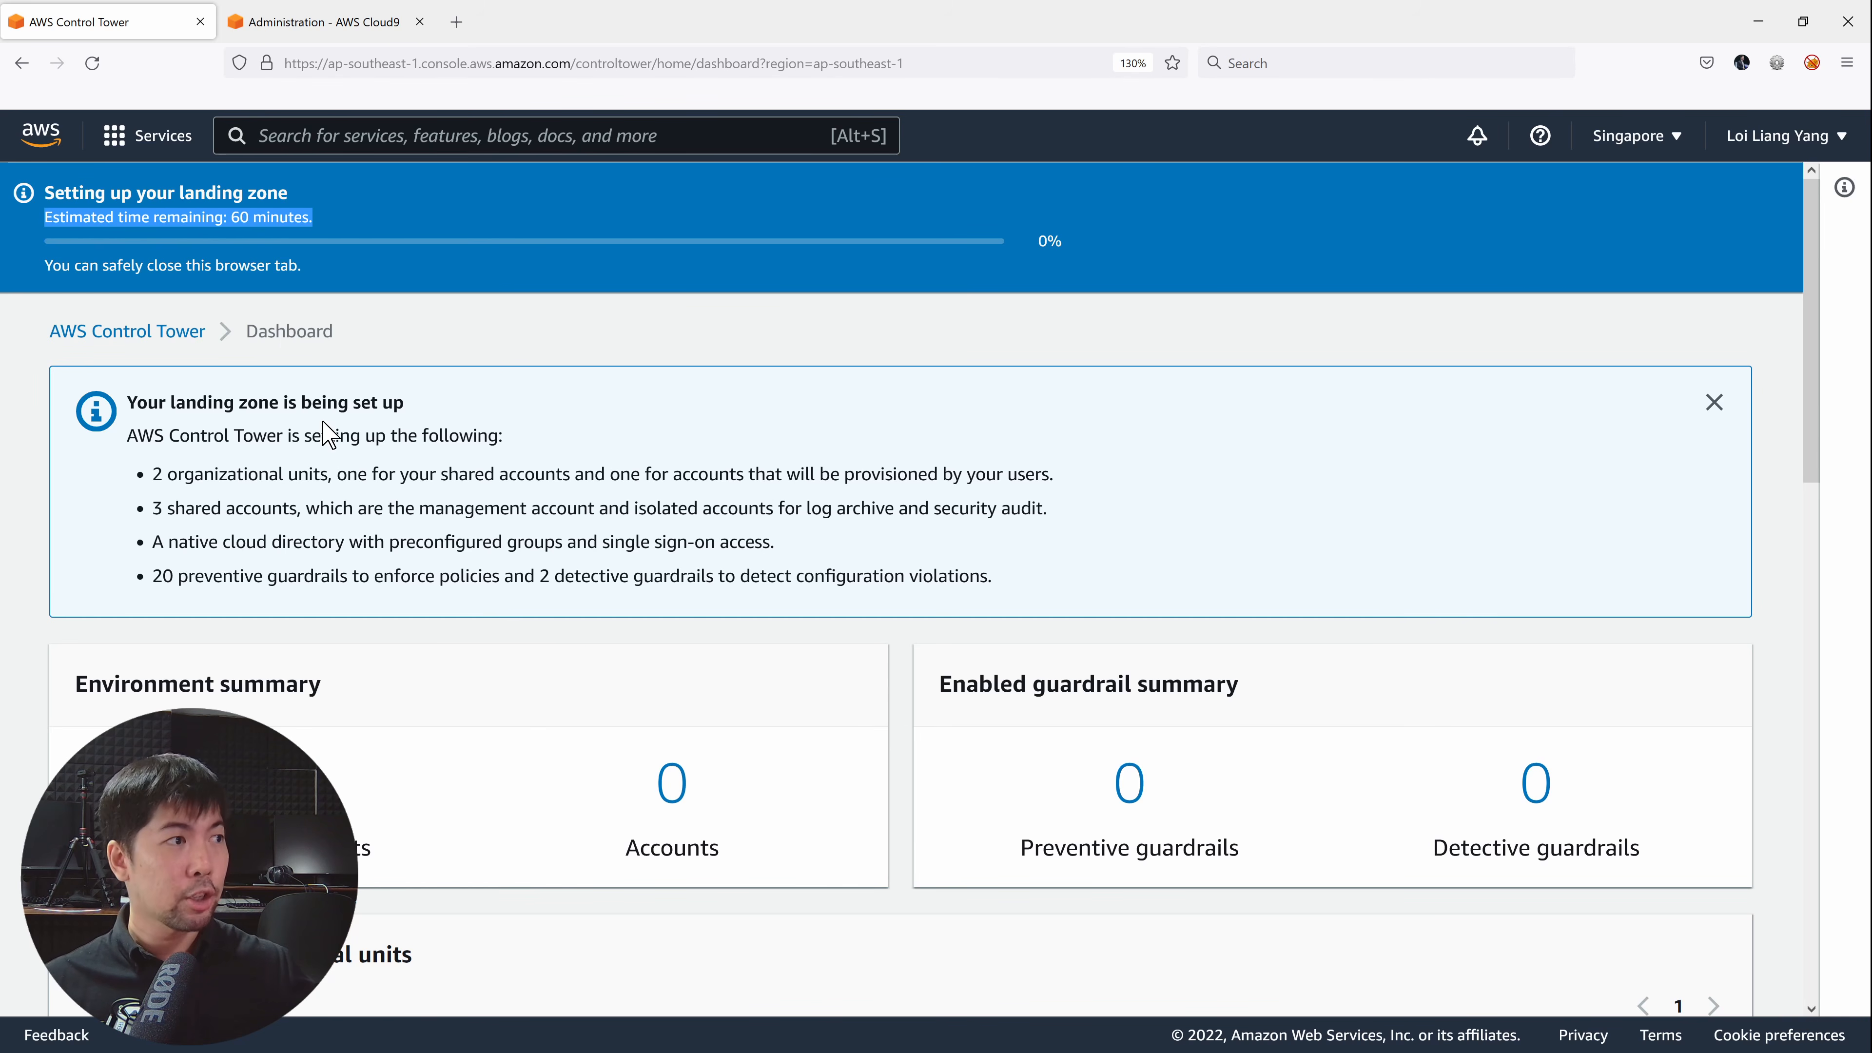
{"action": "scroll", "coordinate": [309, 413], "scroll_direction": "down", "scroll_amount": 2}
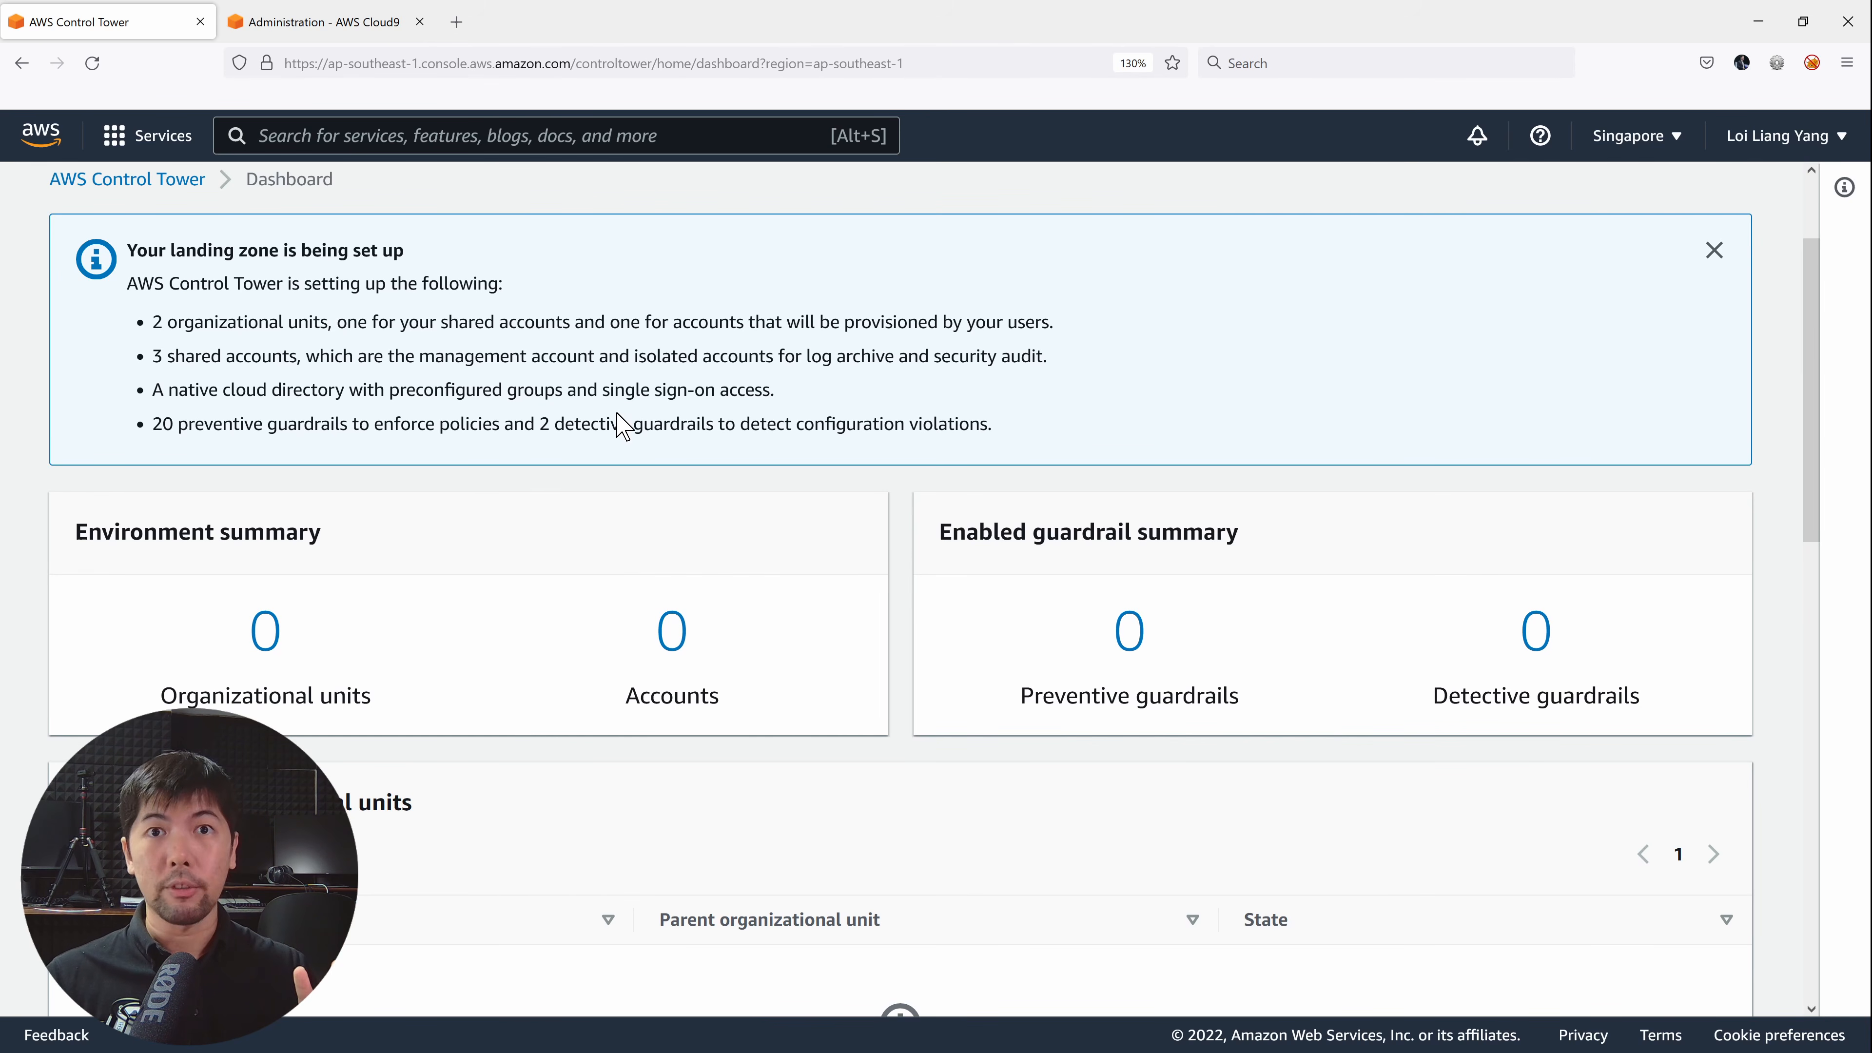
{"action": "scroll", "coordinate": [768, 414], "scroll_direction": "down", "scroll_amount": 4}
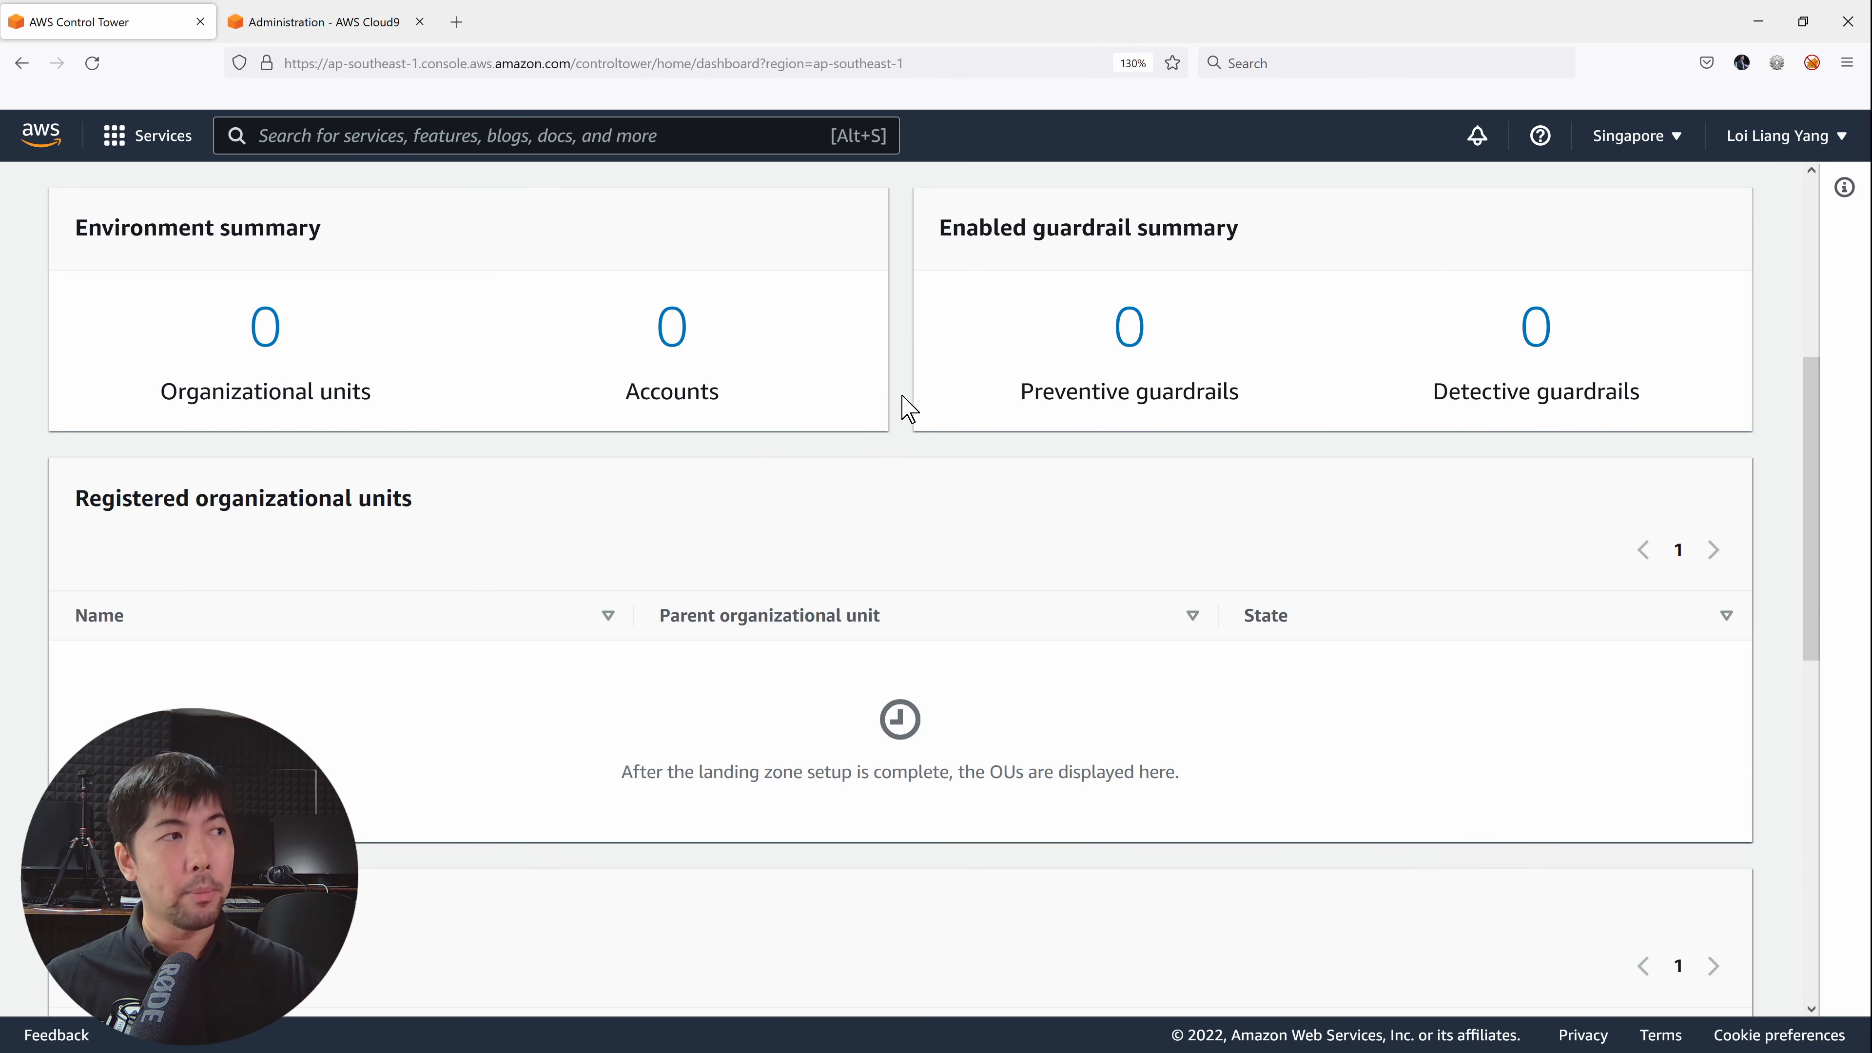
{"action": "scroll", "coordinate": [909, 409], "scroll_direction": "up", "scroll_amount": 6}
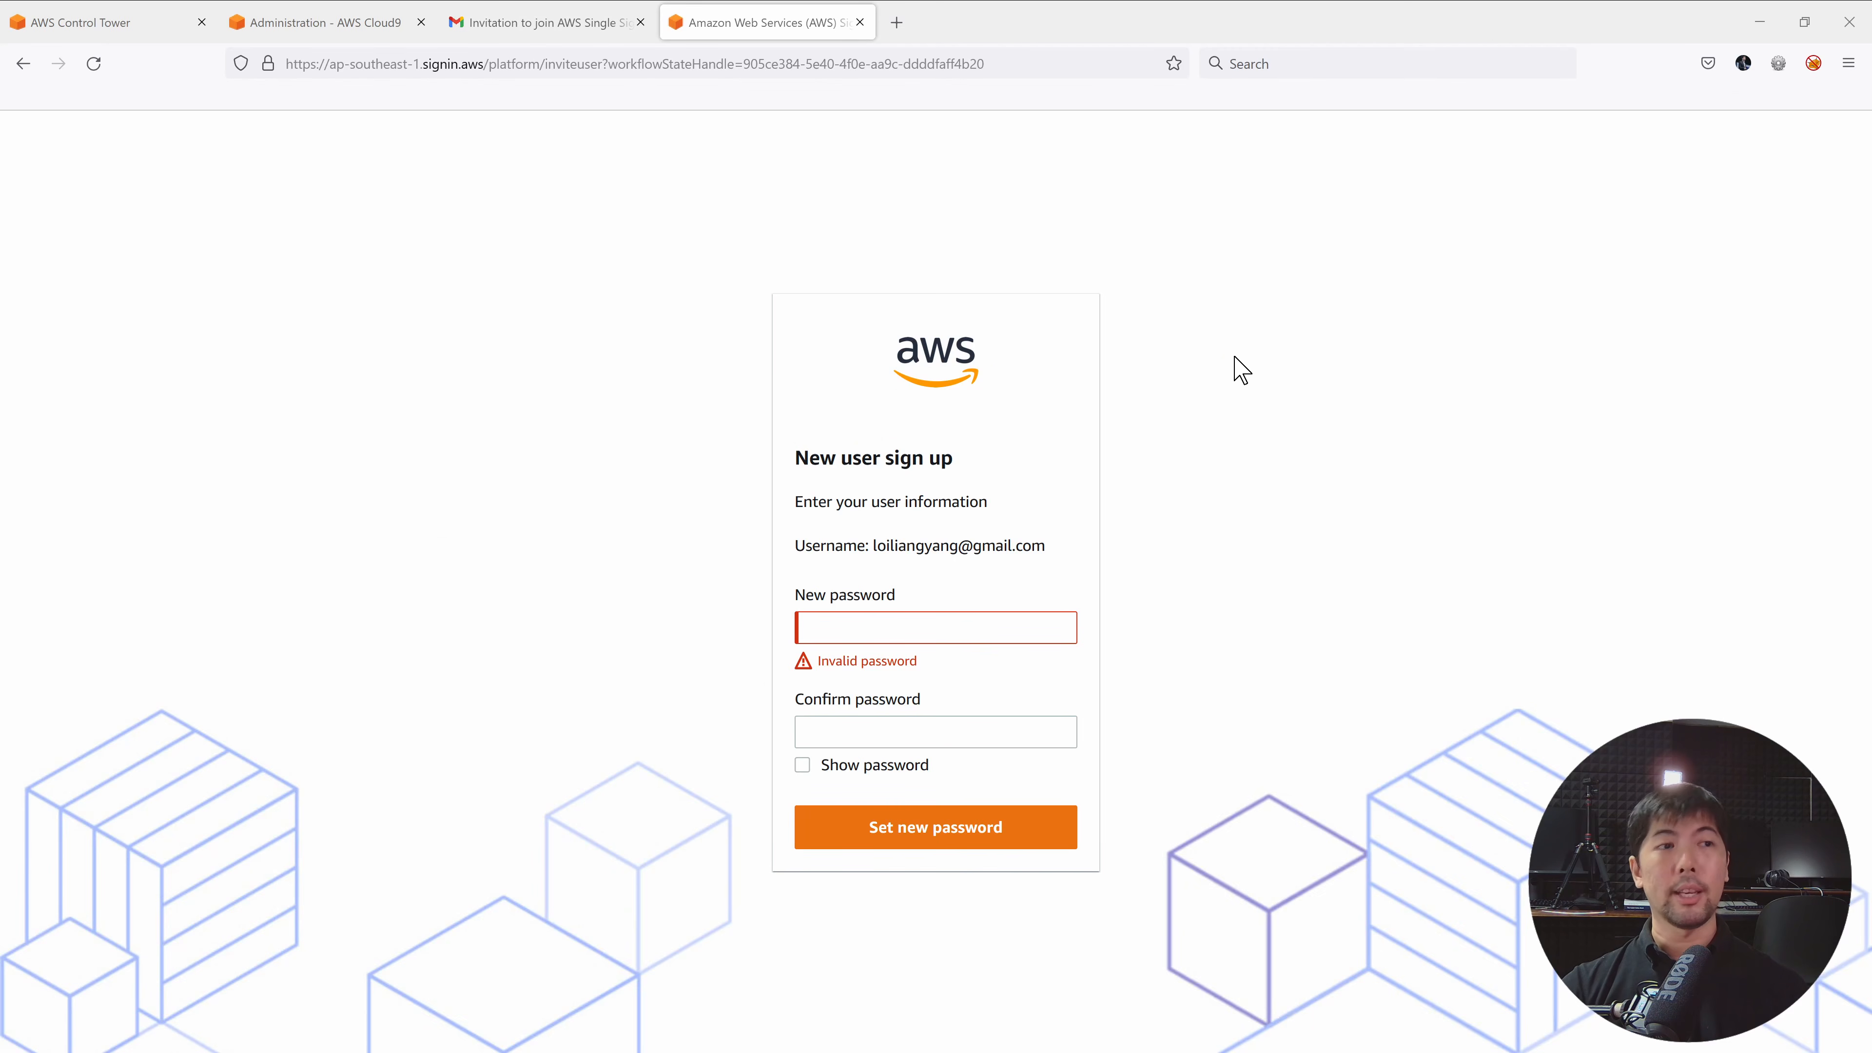
Enter and confirm a new password for the SSO user account, correcting the confirmation, then submit.
{"action": "left_click", "coordinate": [1003, 625]}
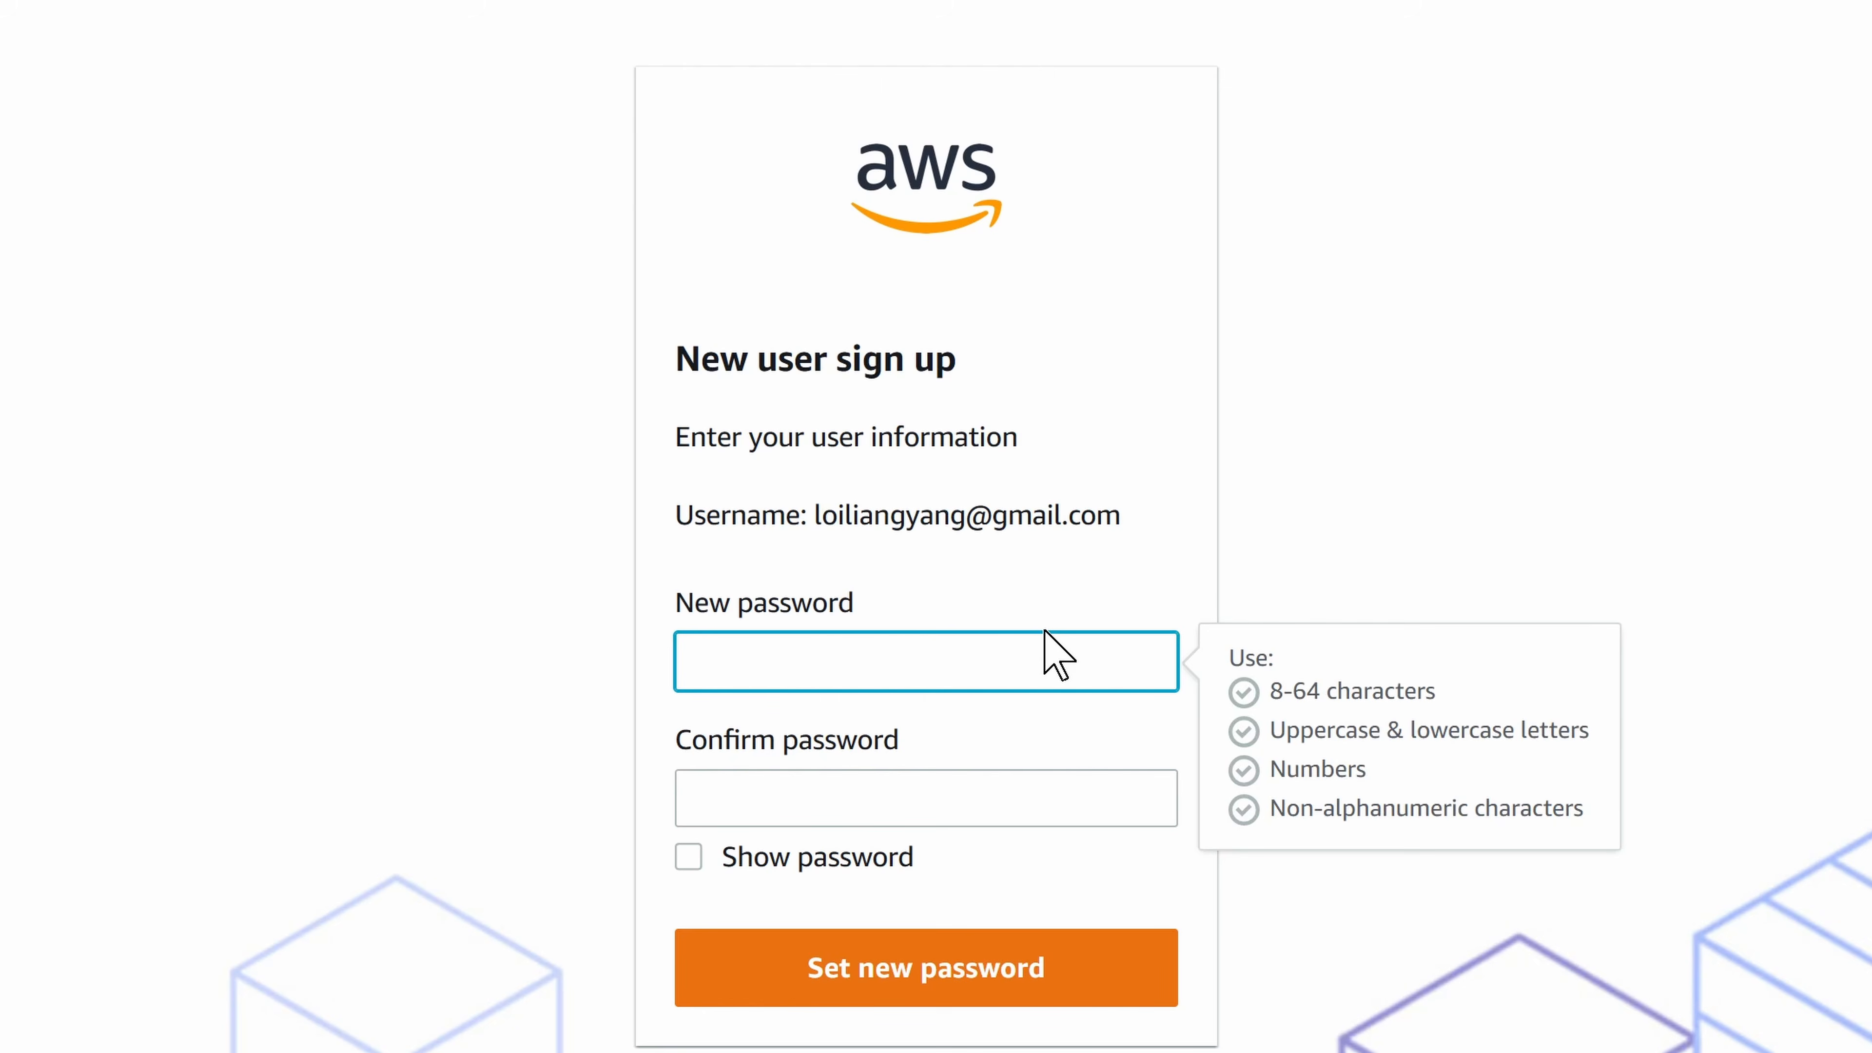
{"action": "type", "text": "••••••••••••••"}
{"action": "key", "text": "Tab"}
{"action": "type", "text": "••••••"}
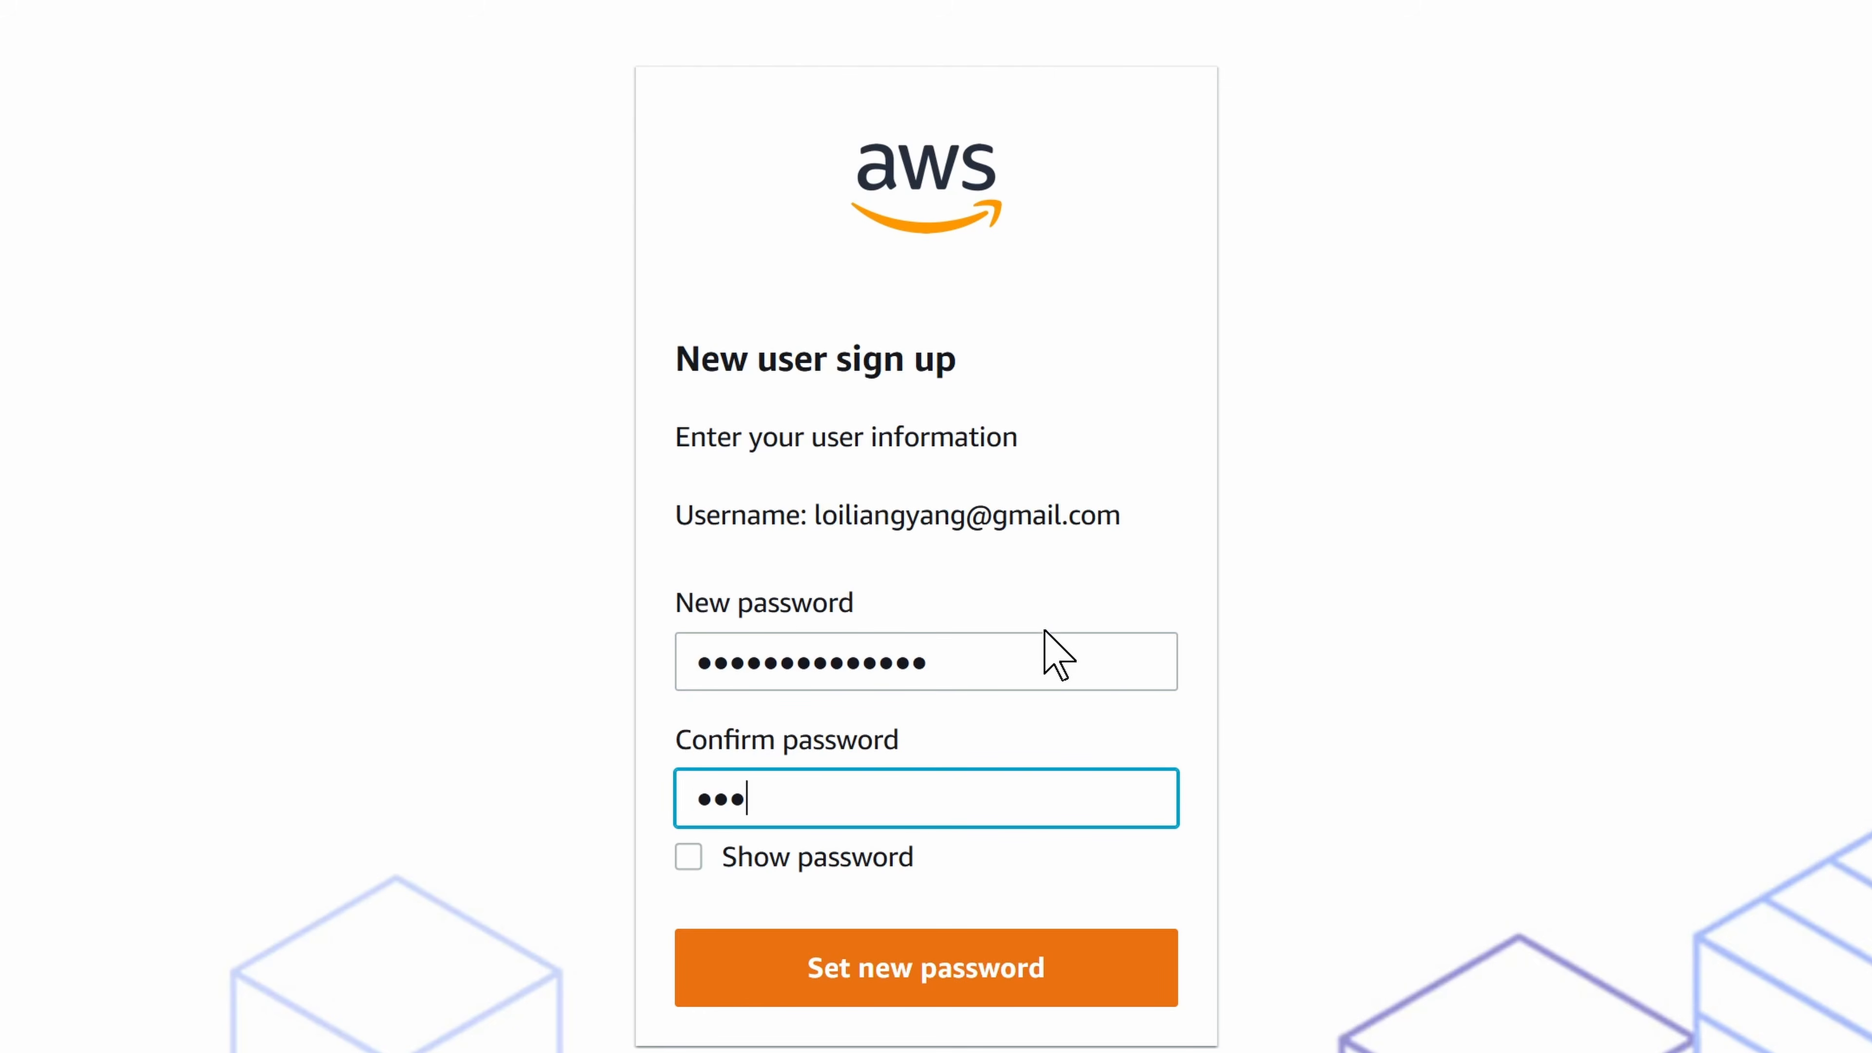
{"action": "key", "text": "BackSpace"}
{"action": "key", "text": "BackSpace"}
{"action": "key", "text": "BackSpace"}
{"action": "key", "text": "BackSpace"}
{"action": "key", "text": "BackSpace"}
{"action": "key", "text": "BackSpace"}
{"action": "type", "text": "•••••••••••"}
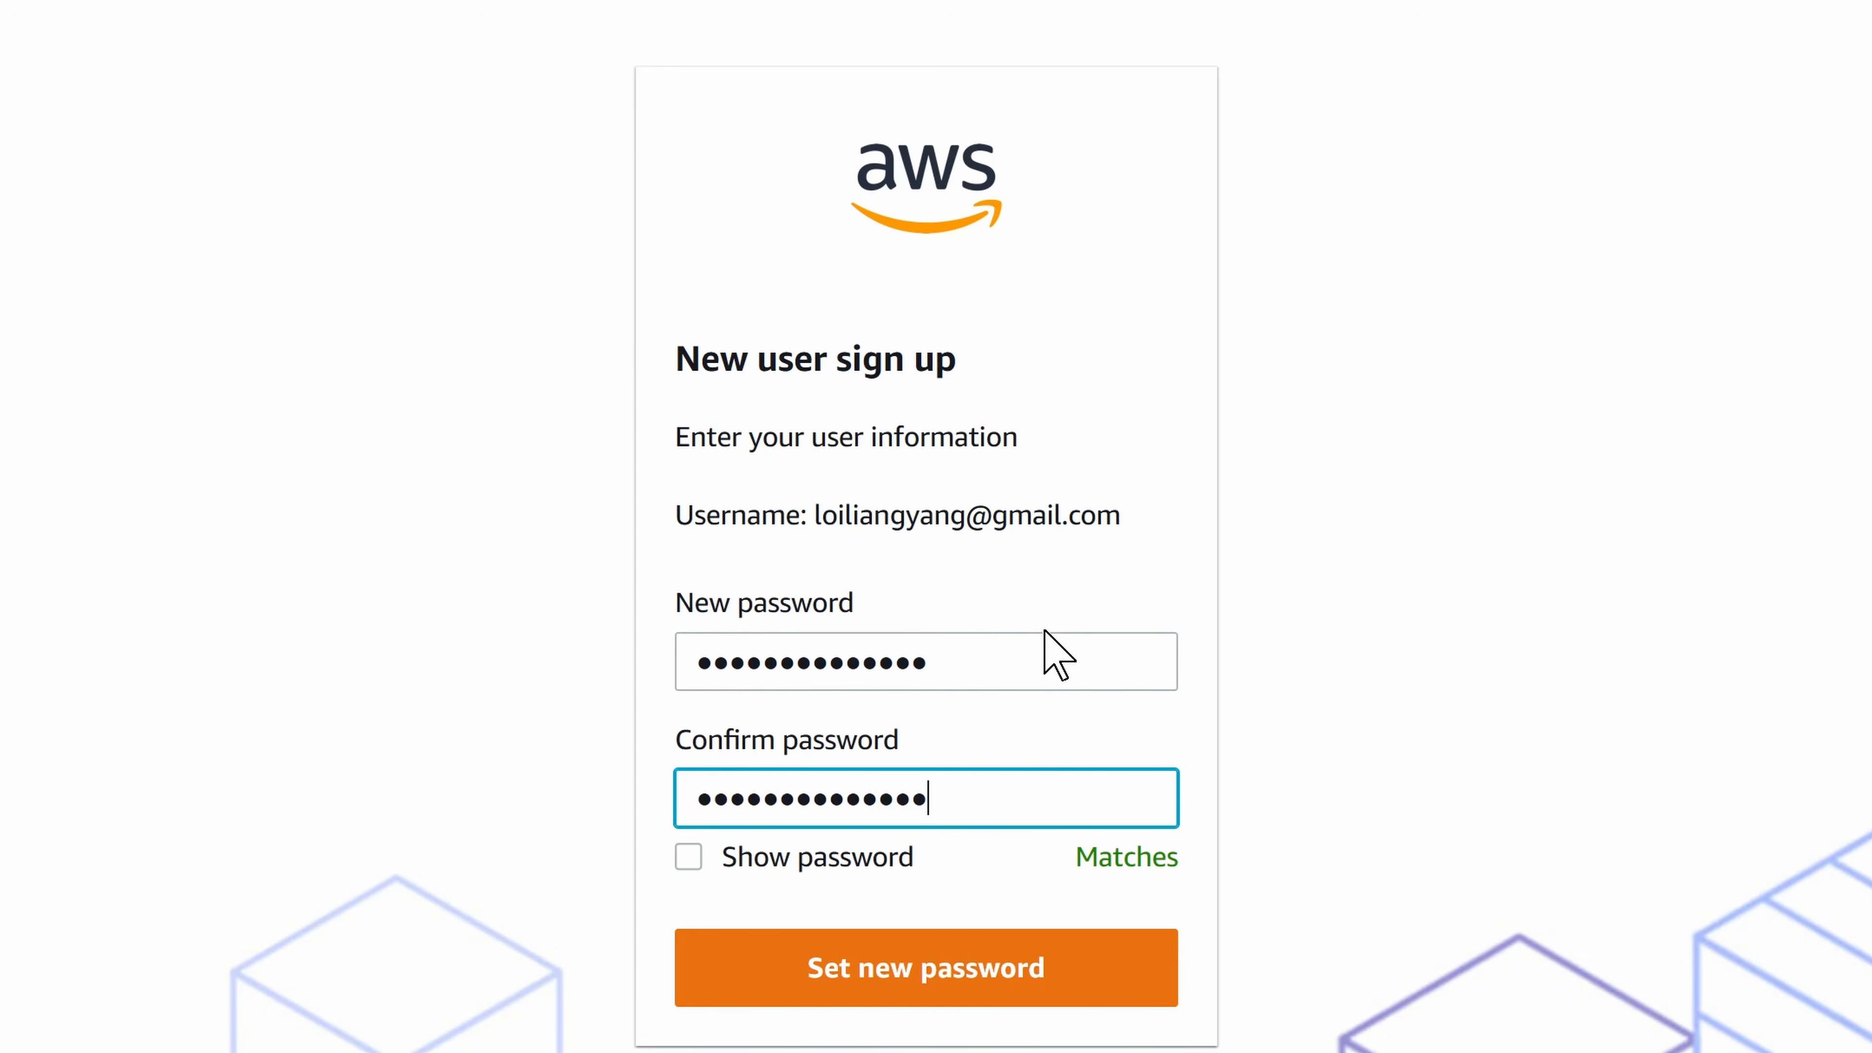
{"action": "left_click", "coordinate": [926, 977]}
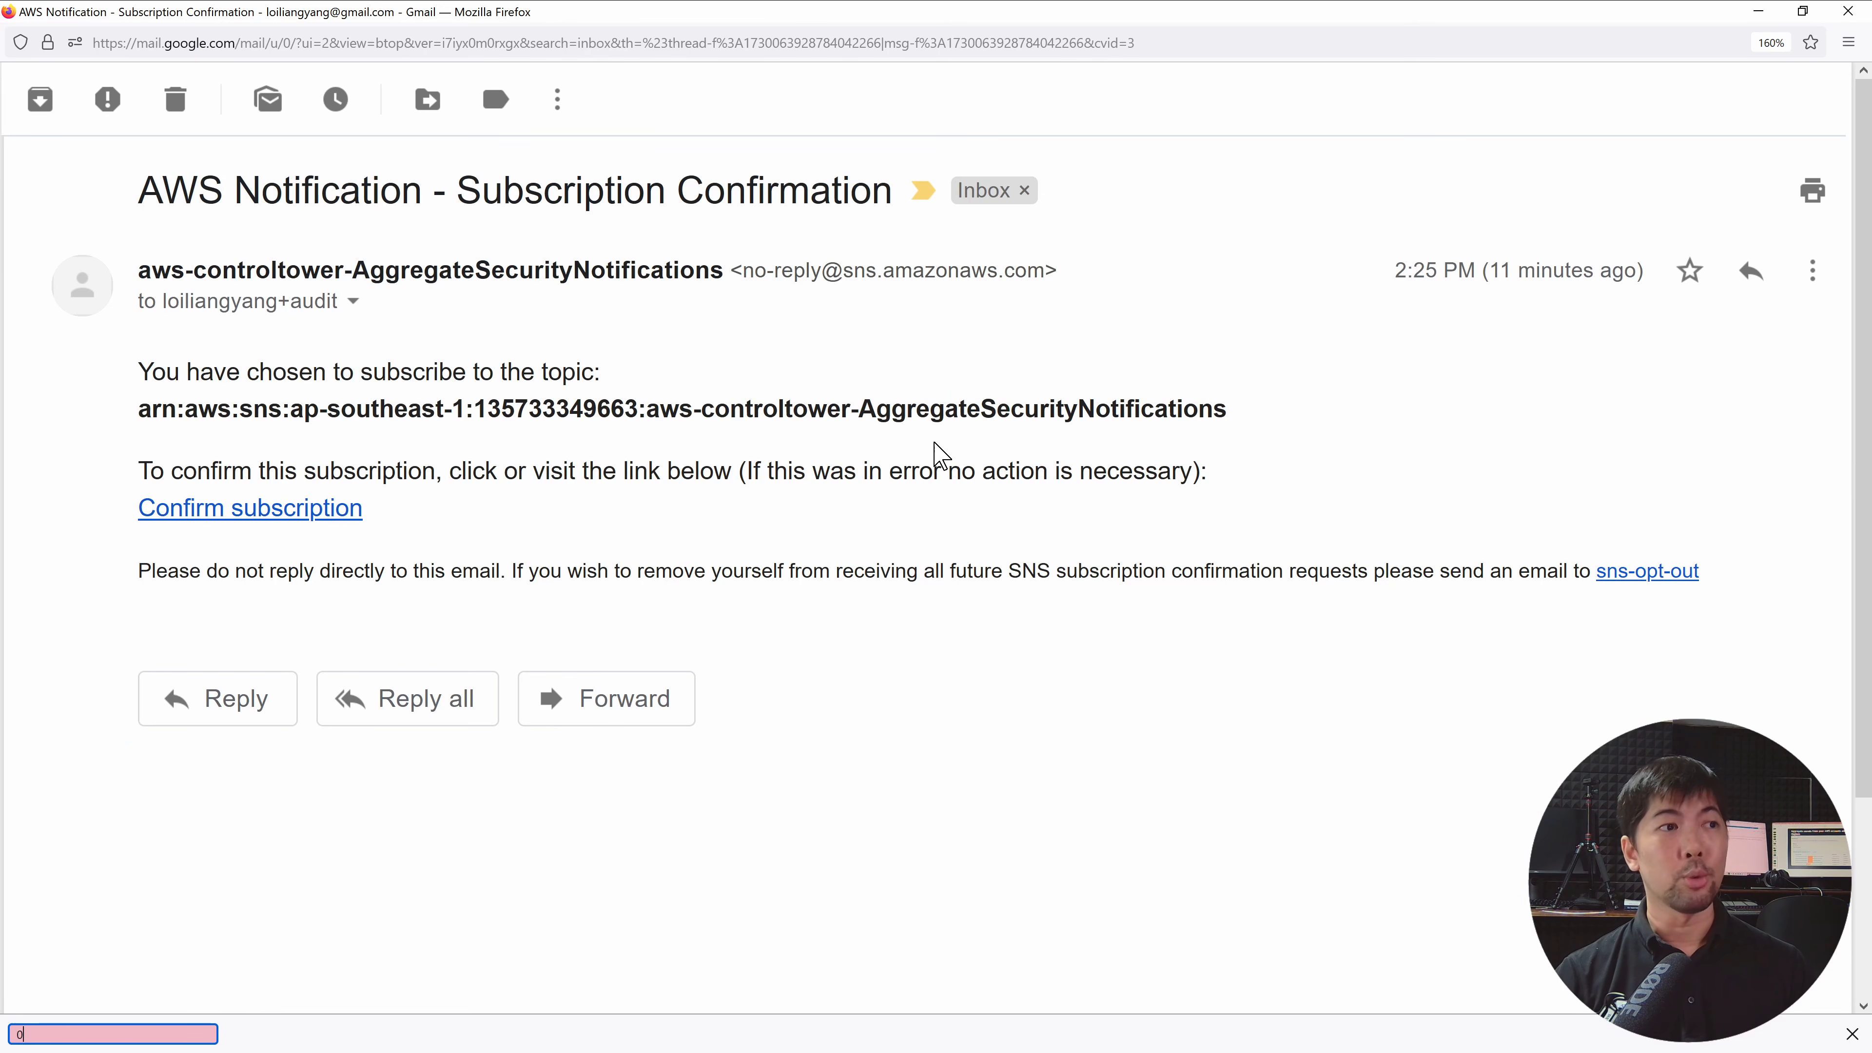
Confirm the AggregateSecurityNotifications SNS subscription and verify the Subscription confirmed! message.
{"action": "double_click", "coordinate": [940, 413]}
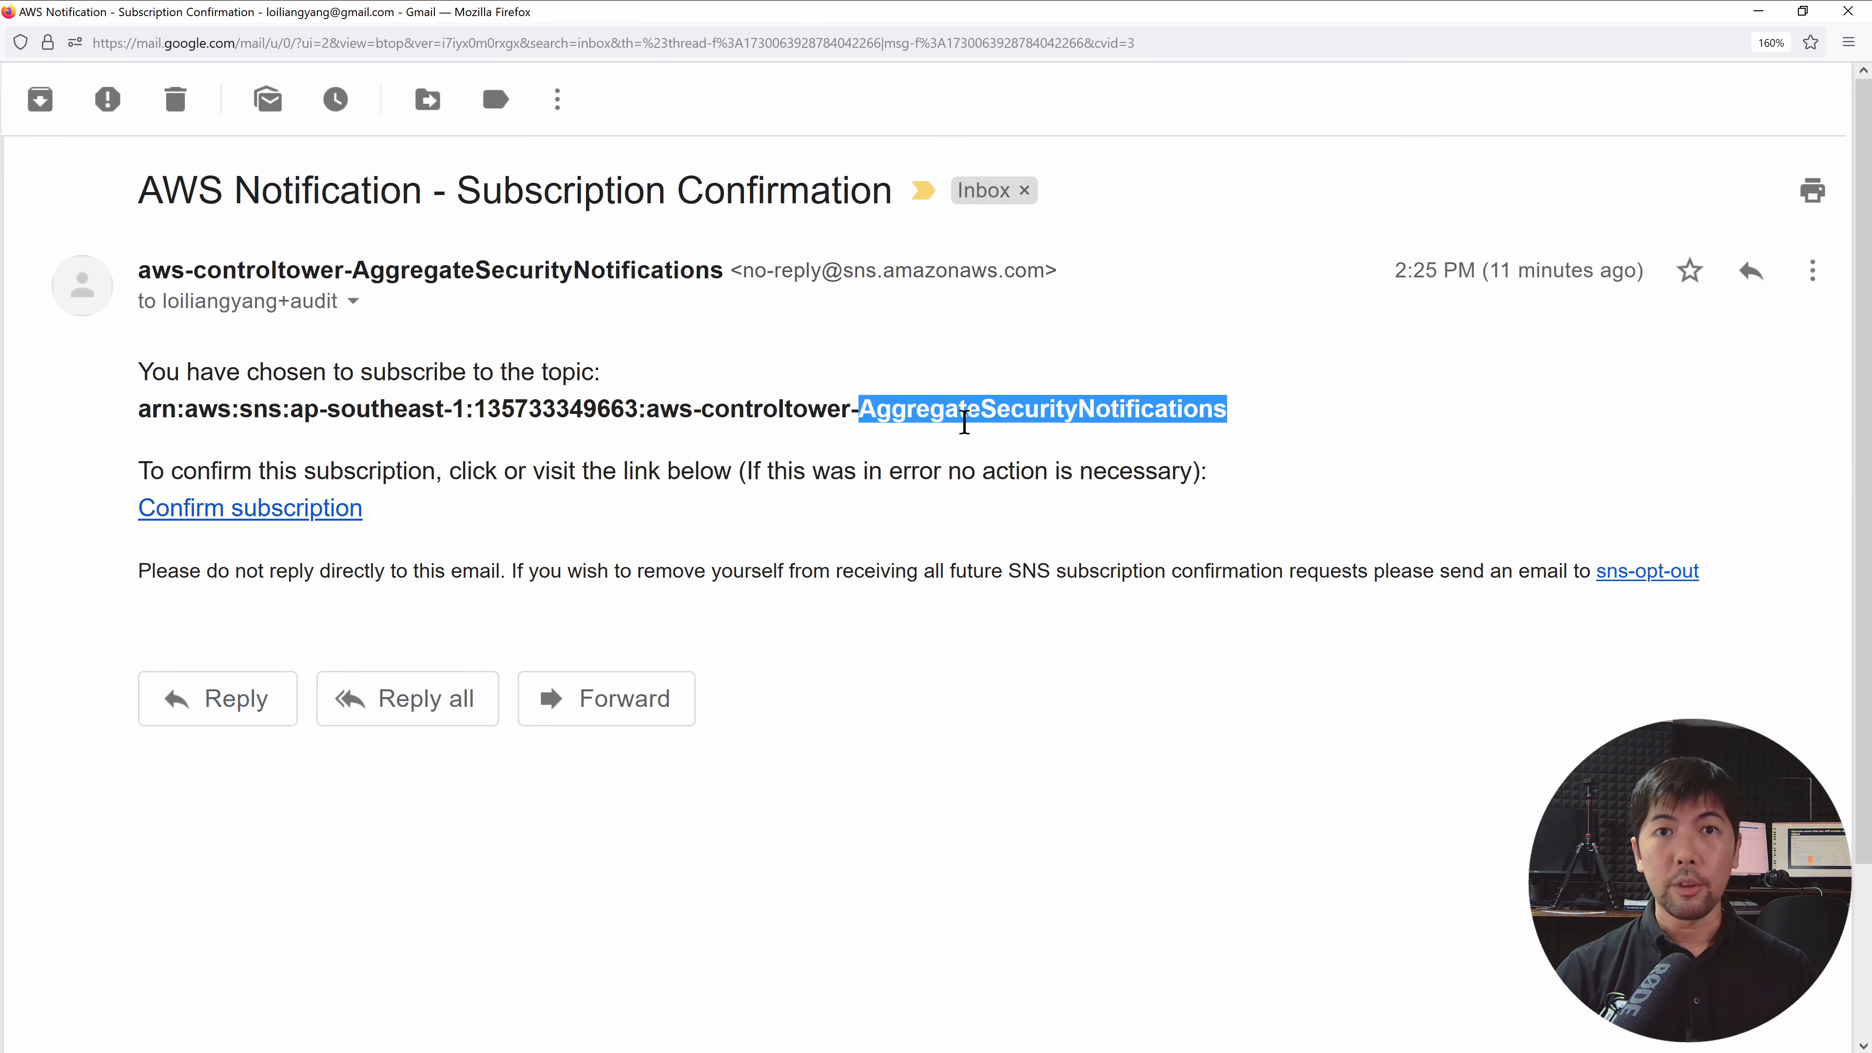
{"action": "left_click", "coordinate": [540, 520]}
{"action": "left_click", "coordinate": [325, 516]}
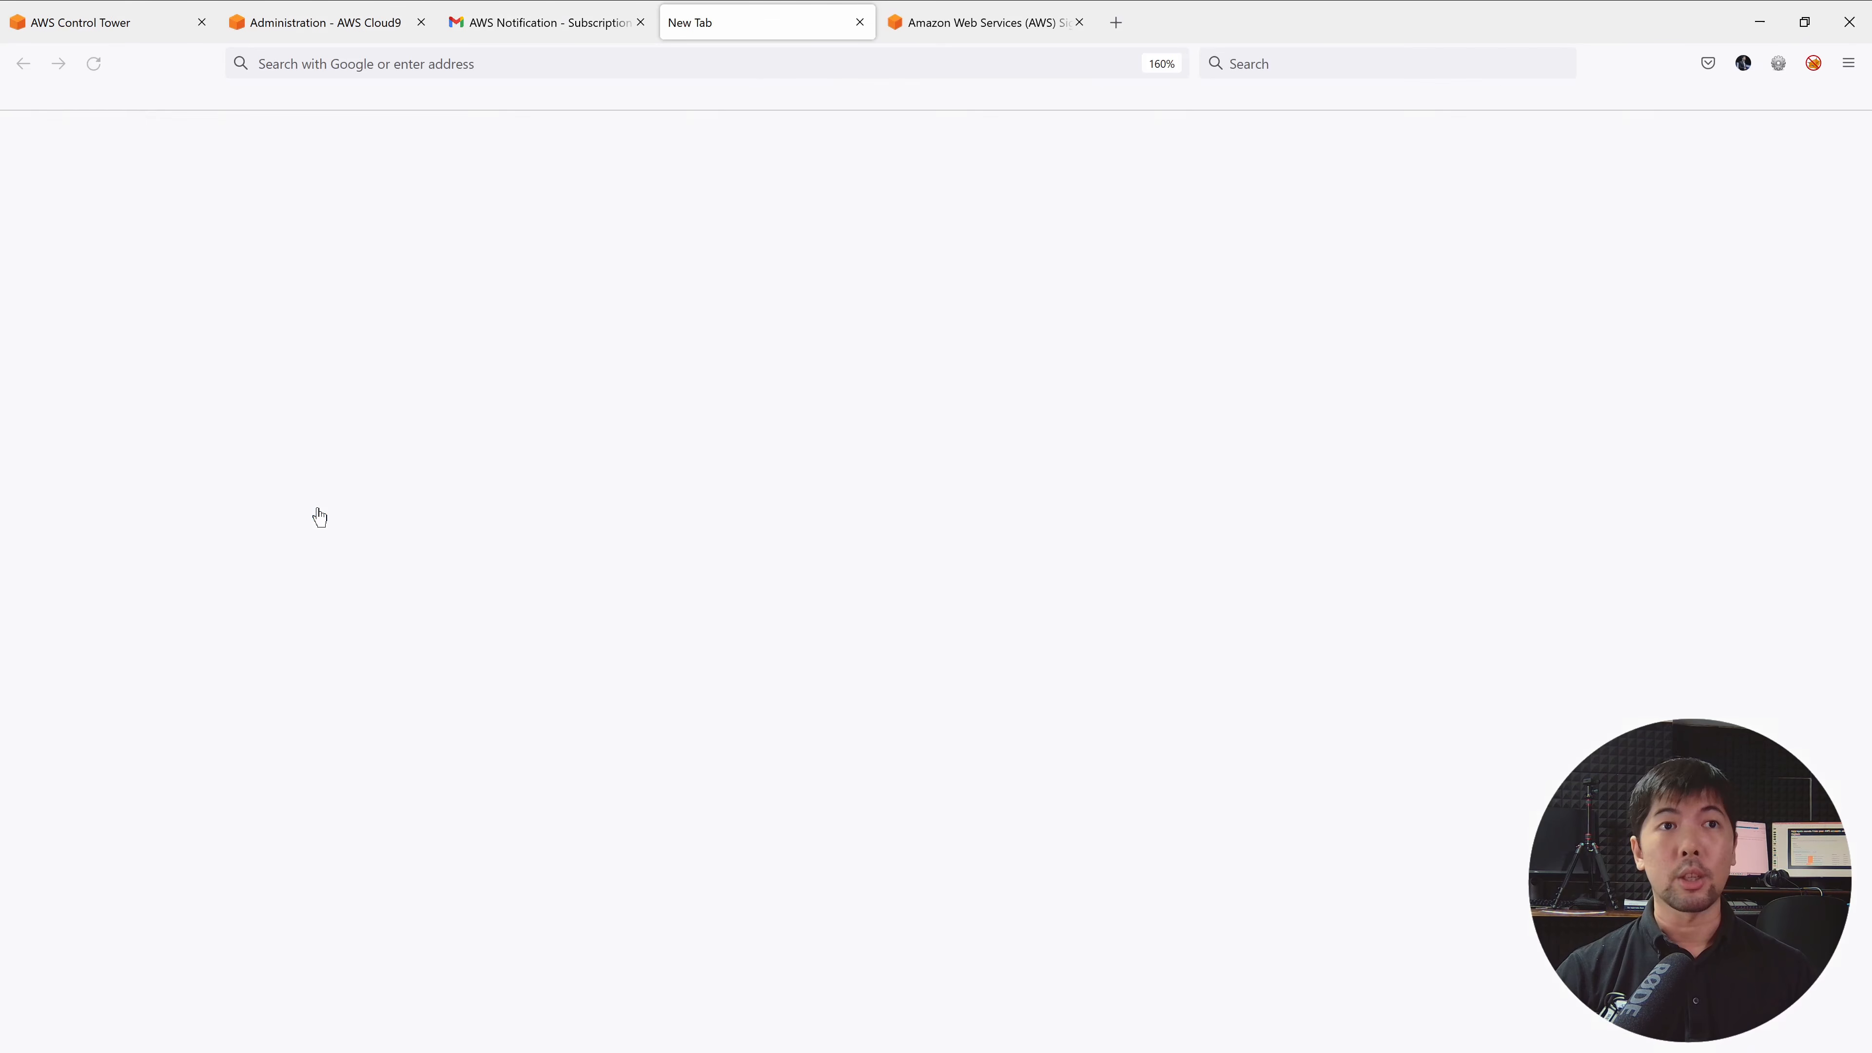
{"action": "scroll", "coordinate": [574, 421], "scroll_direction": "up", "scroll_amount": 9}
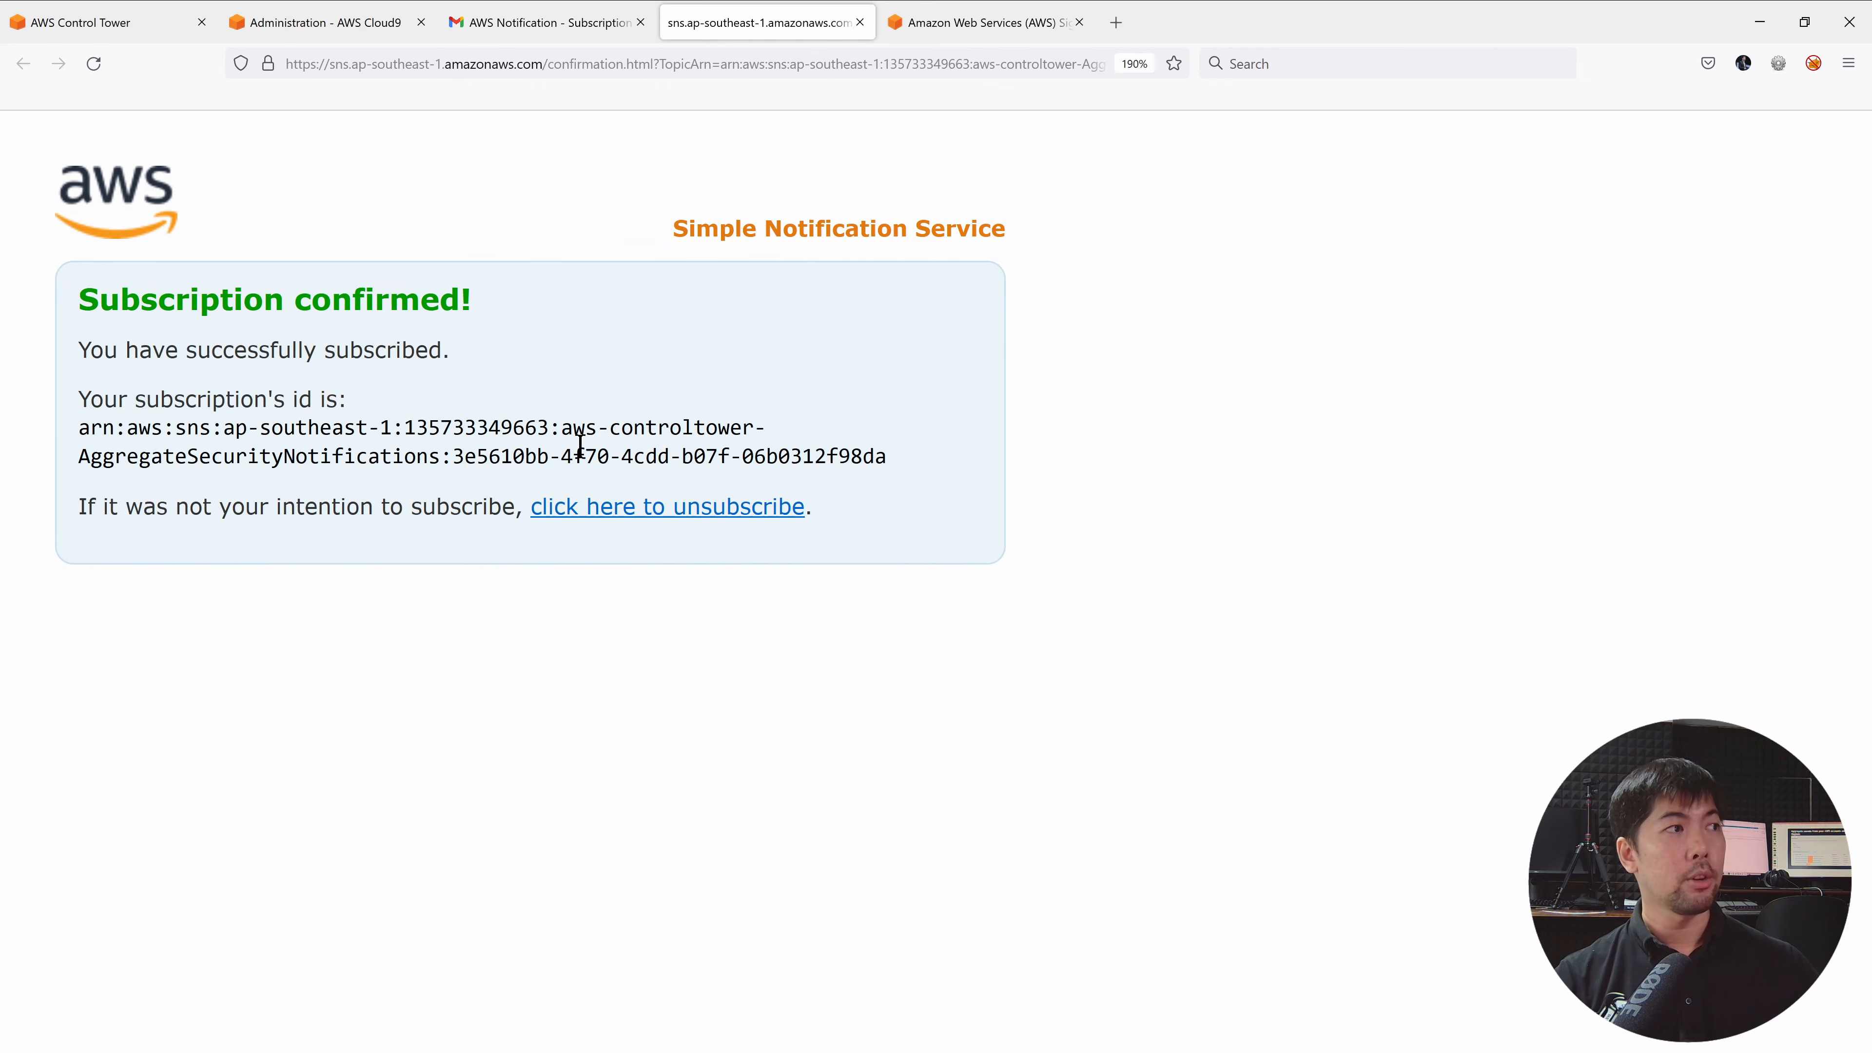
{"action": "triple_click", "coordinate": [333, 290]}
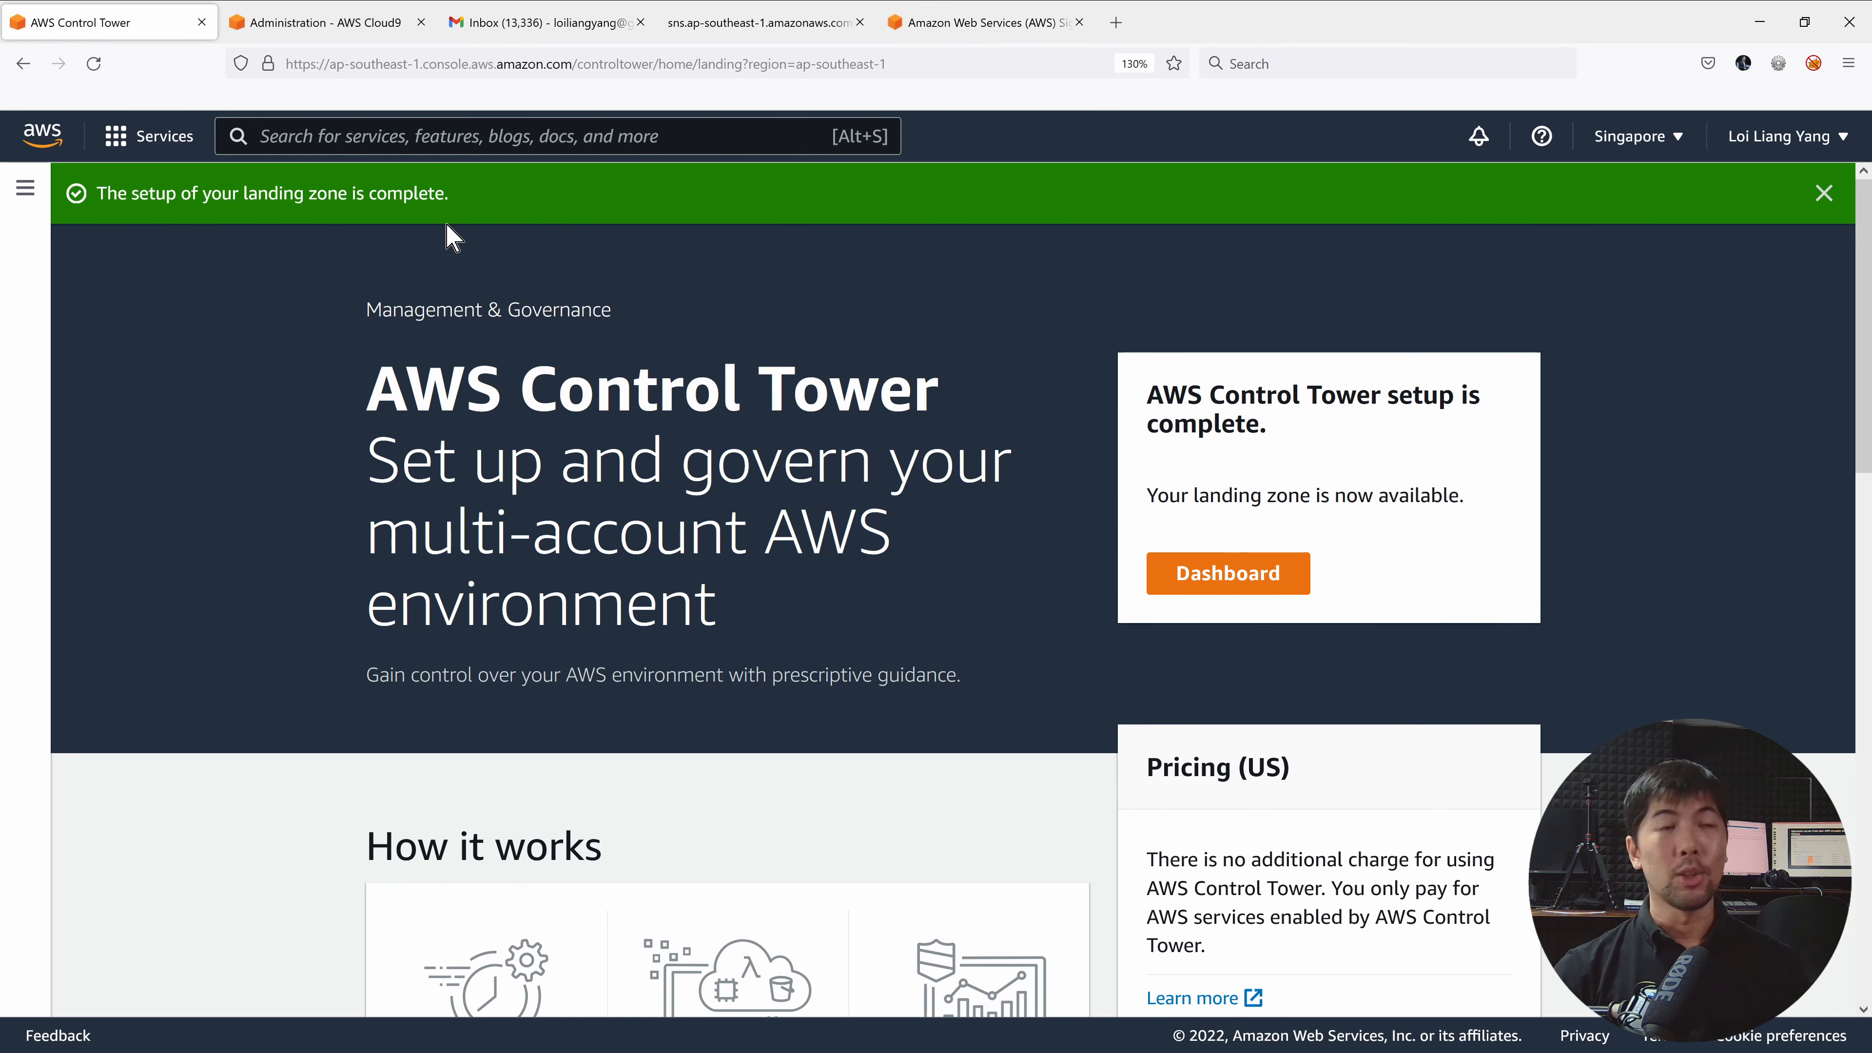
Open the Control Tower dashboard and highlight the landing zone availability heading and guardrails line.
{"action": "left_click", "coordinate": [1225, 582]}
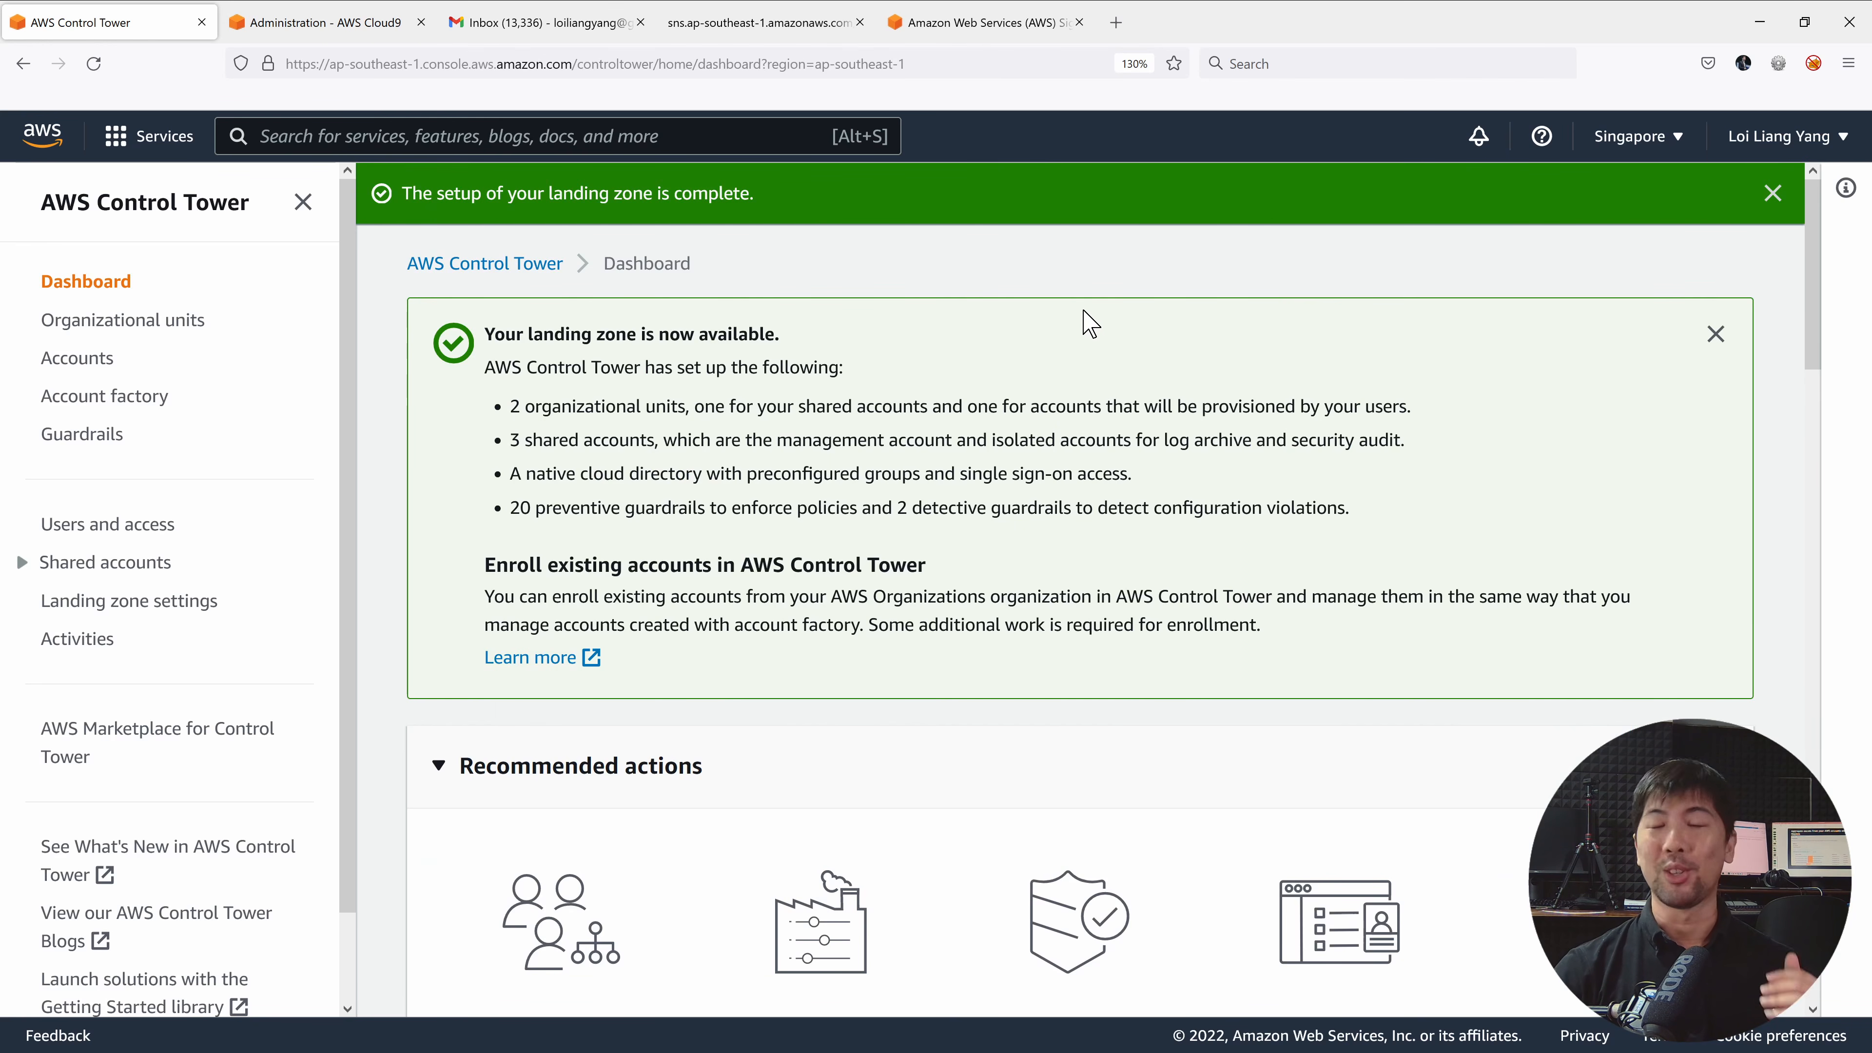
{"action": "double_click", "coordinate": [492, 337]}
{"action": "triple_click", "coordinate": [492, 337]}
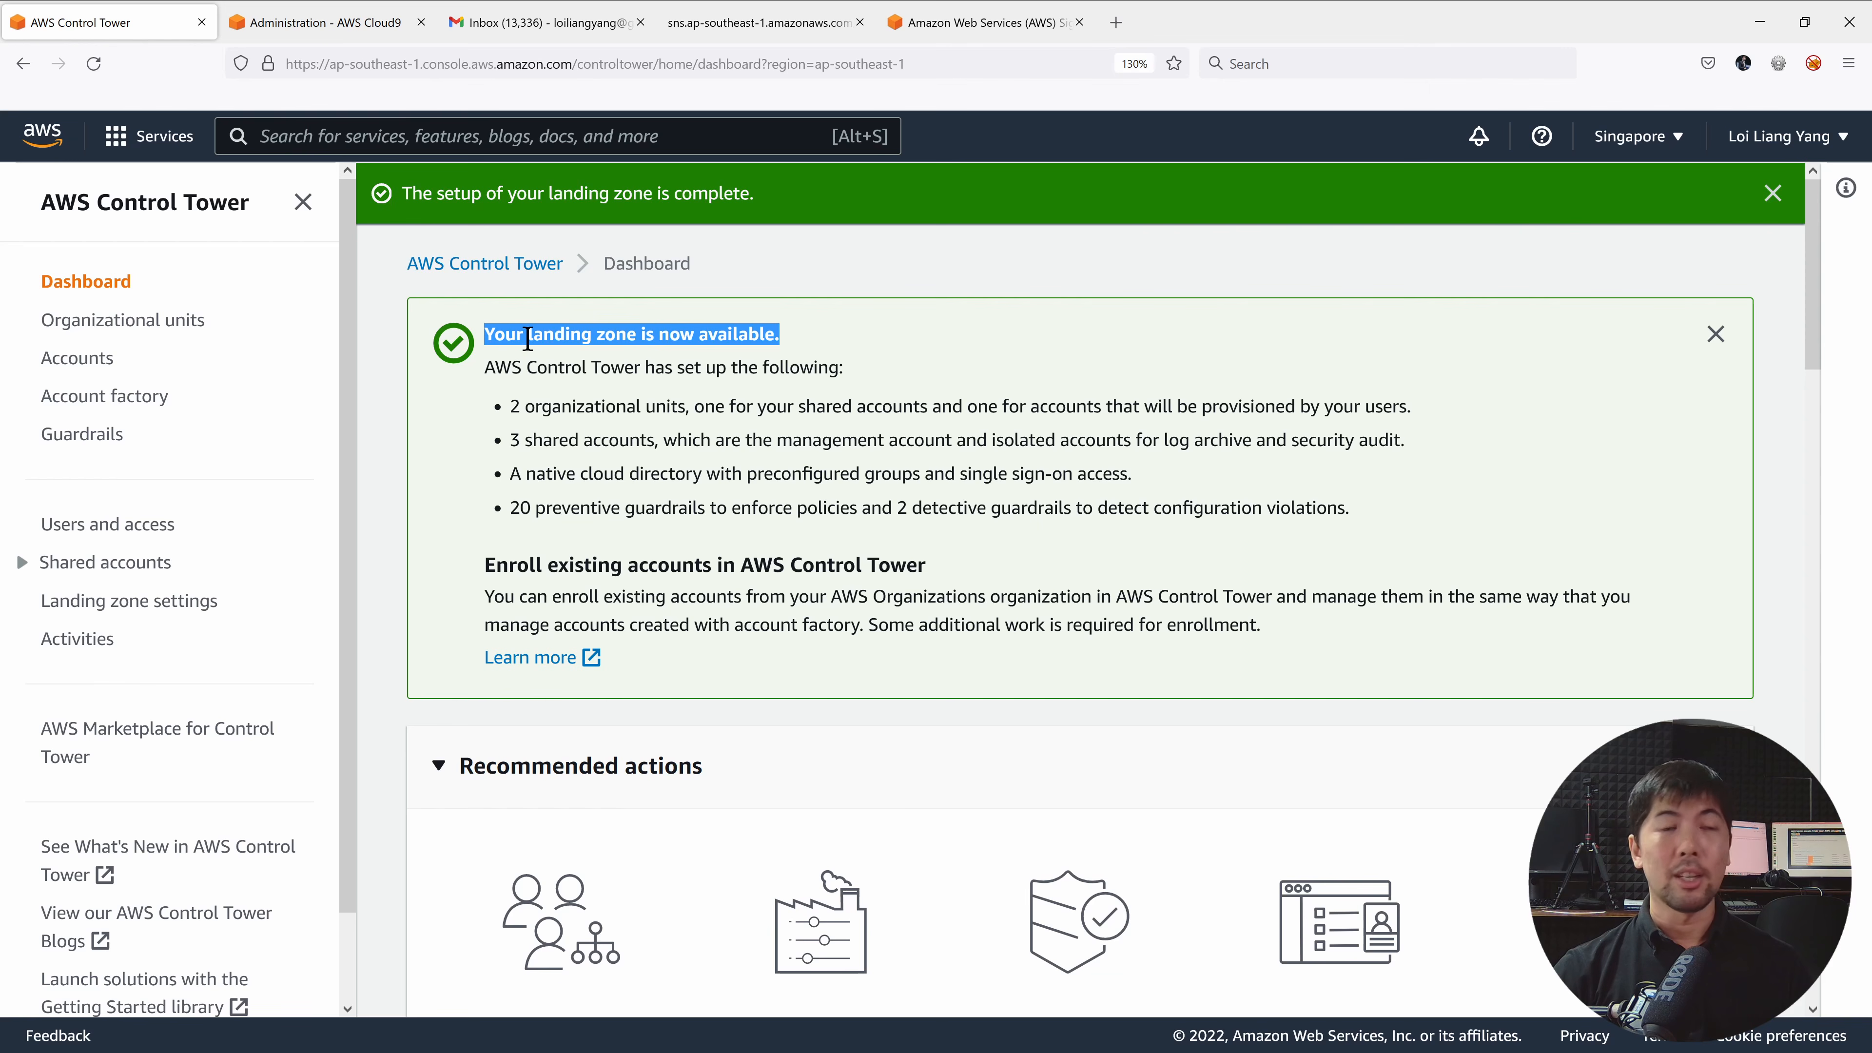
{"action": "left_click", "coordinate": [528, 338]}
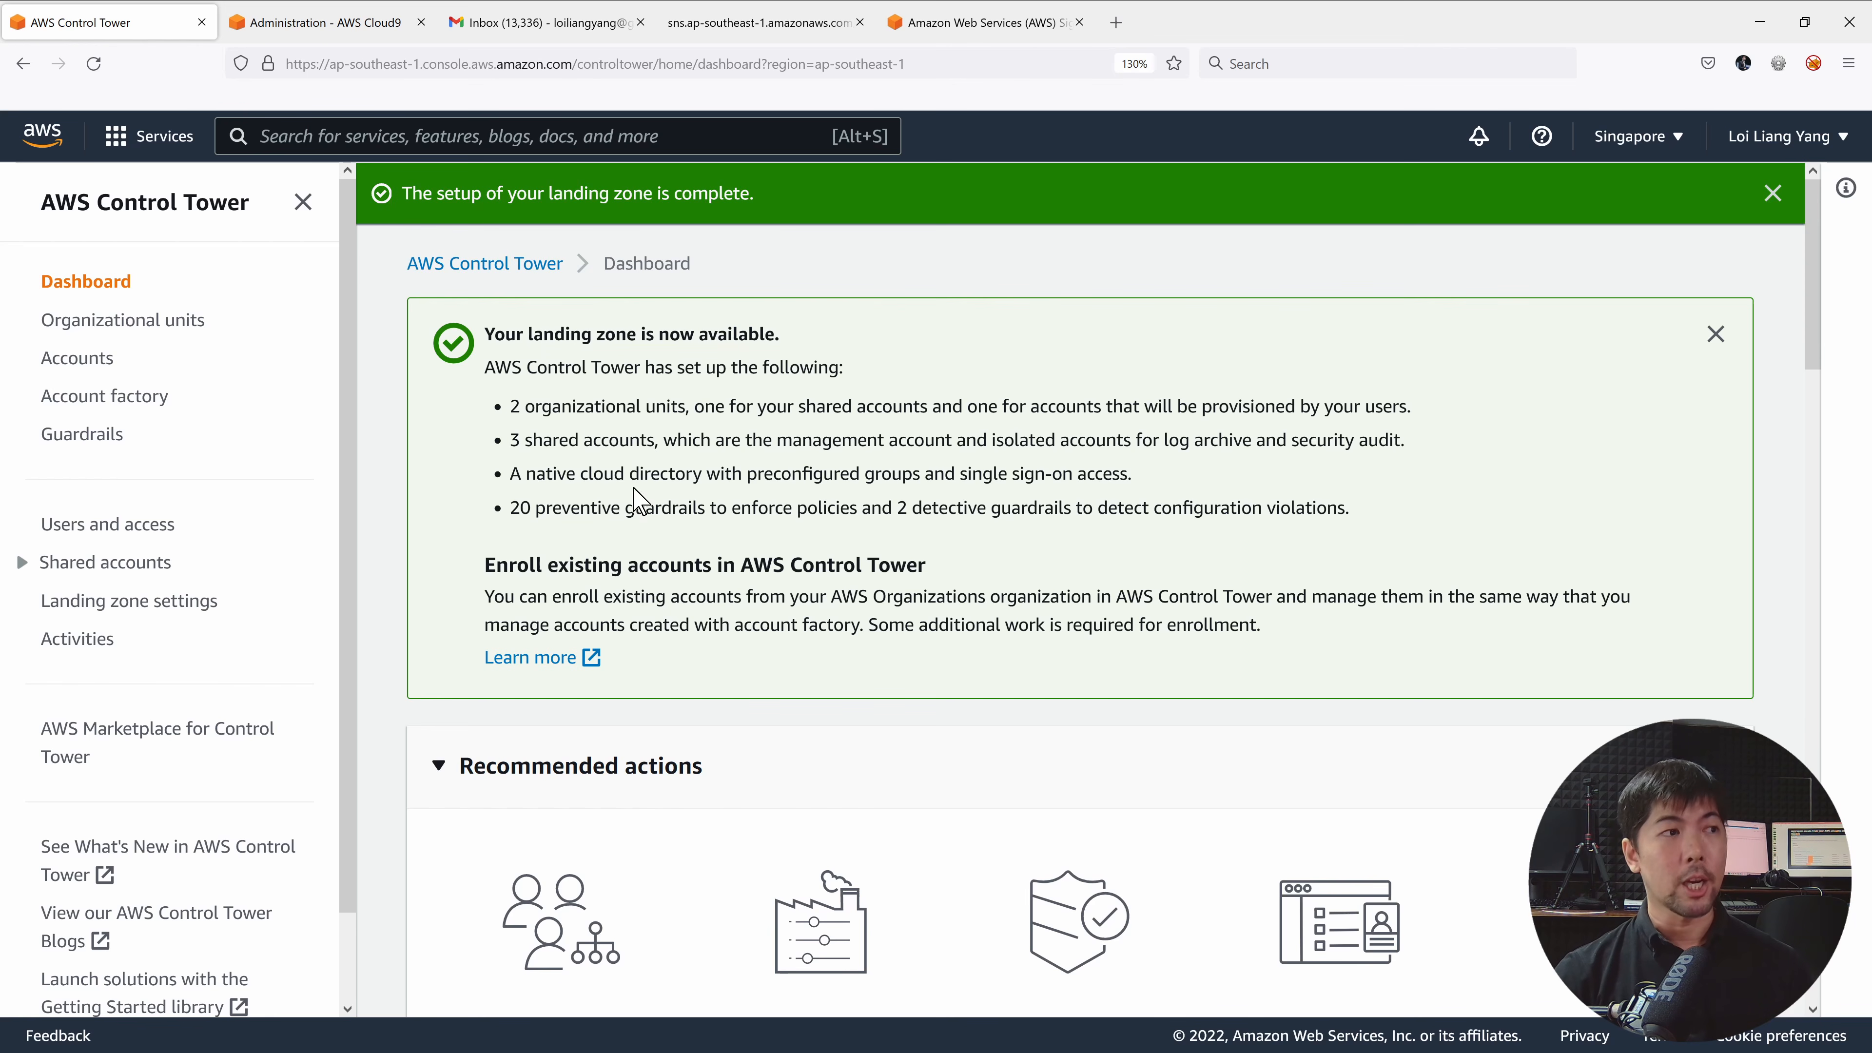
{"action": "triple_click", "coordinate": [638, 508]}
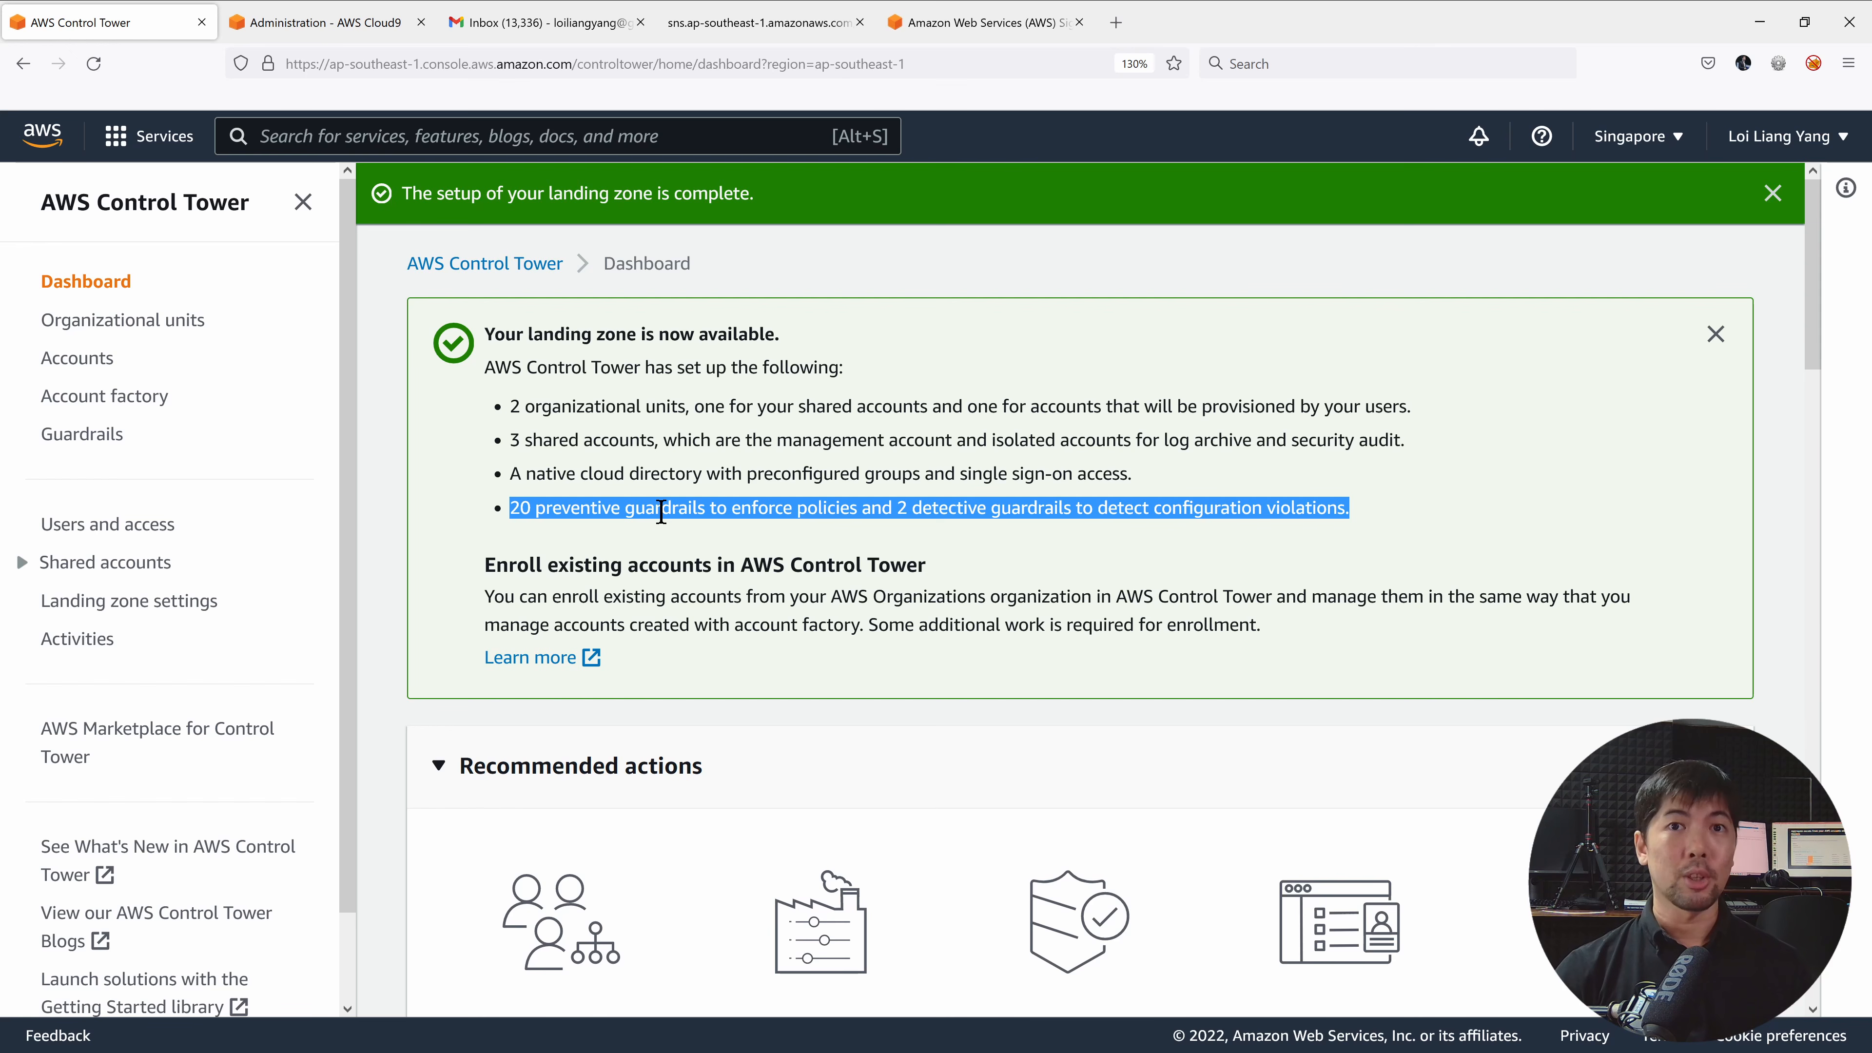
{"action": "left_click", "coordinate": [832, 442]}
Underline the five recommended action cards and mark up the navigation section list.
{"action": "scroll", "coordinate": [440, 686], "scroll_direction": "down", "scroll_amount": 5}
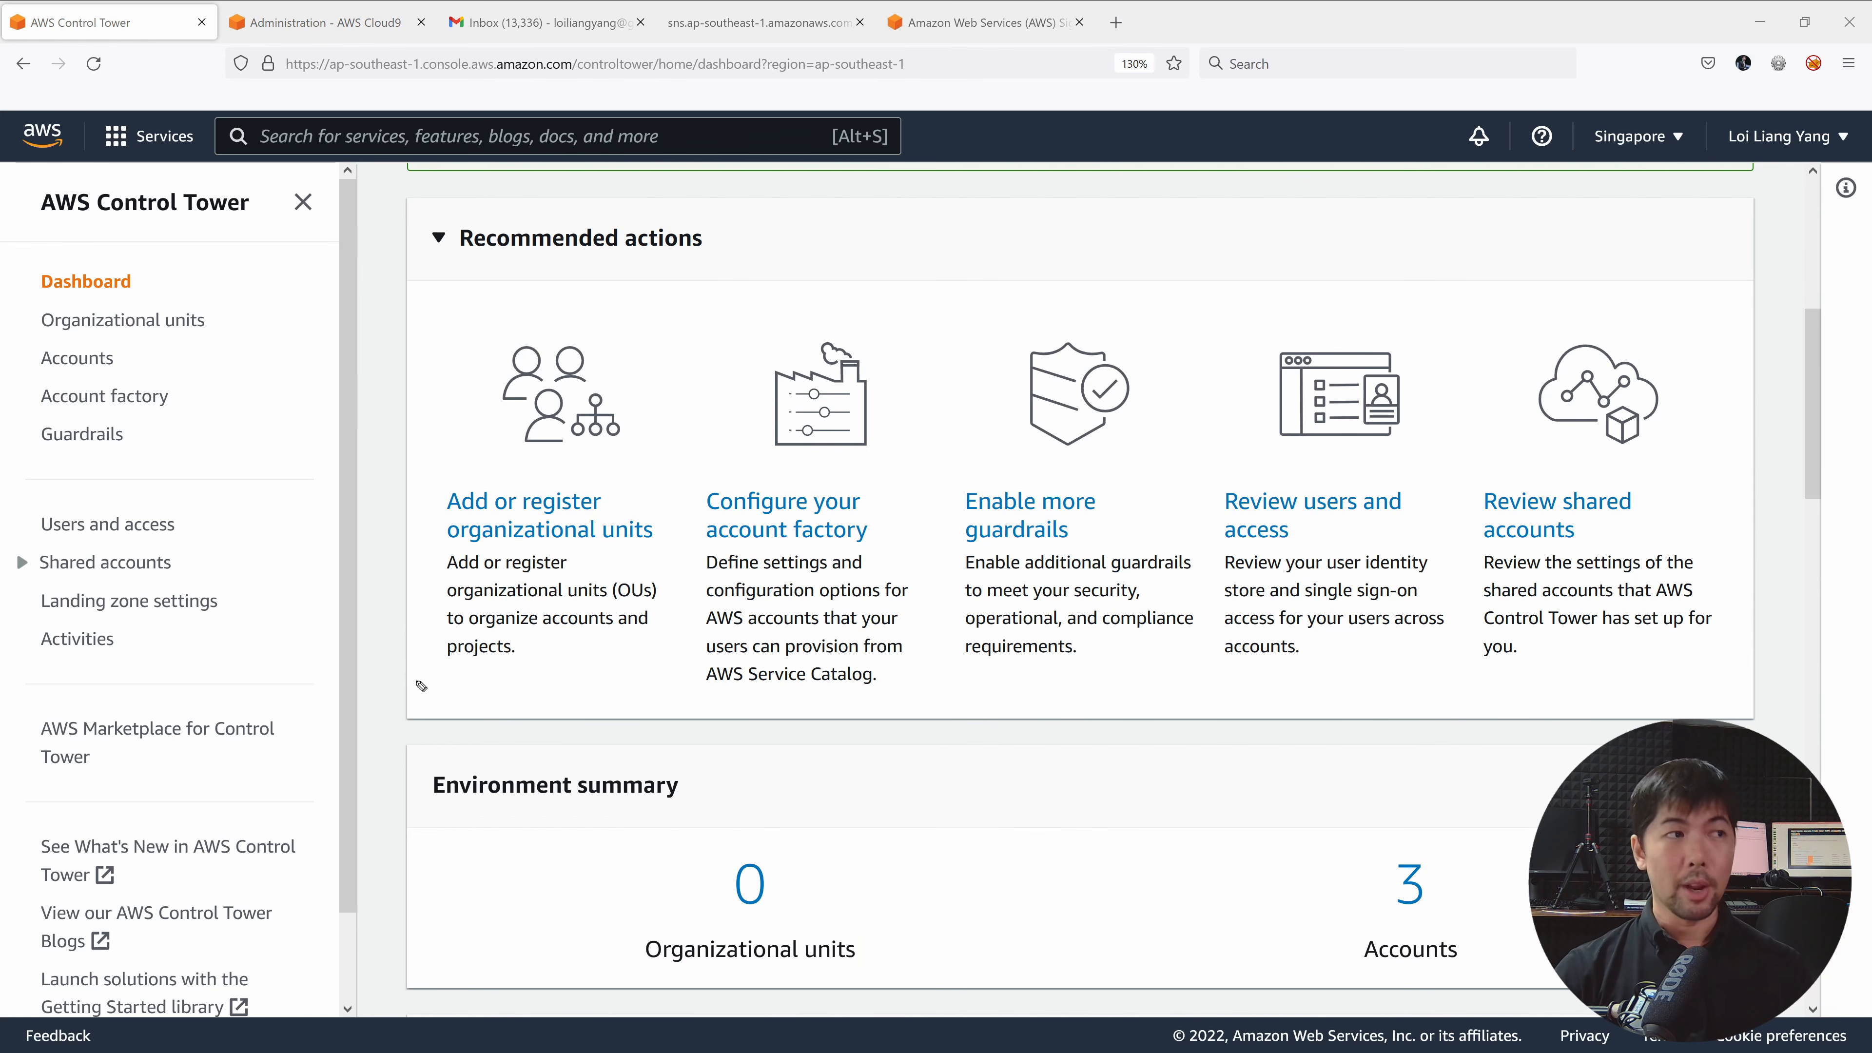
{"action": "left_click_drag", "start_coordinate": [399, 679], "coordinate": [673, 675]}
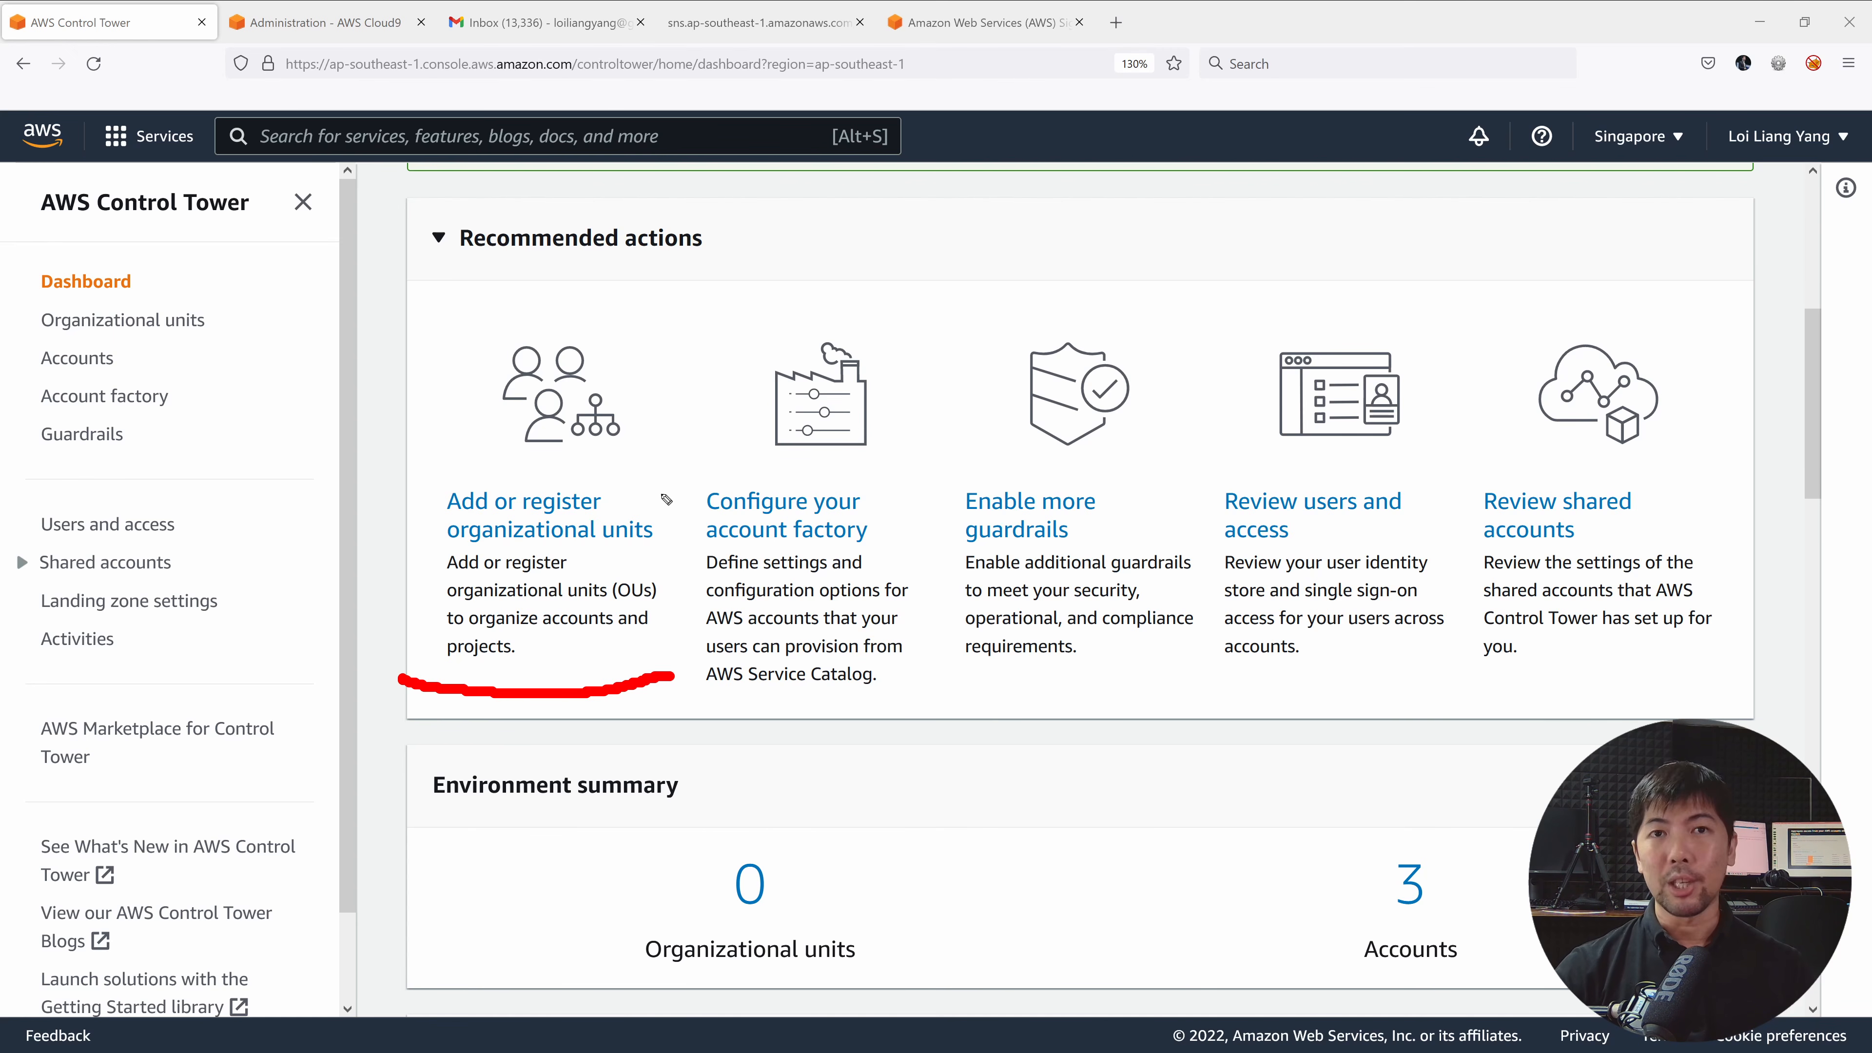
{"action": "mouse_move", "coordinate": [693, 657]}
{"action": "left_mouse_down"}
{"action": "mouse_move", "coordinate": [825, 698]}
{"action": "mouse_move", "coordinate": [903, 683]}
{"action": "left_mouse_up"}
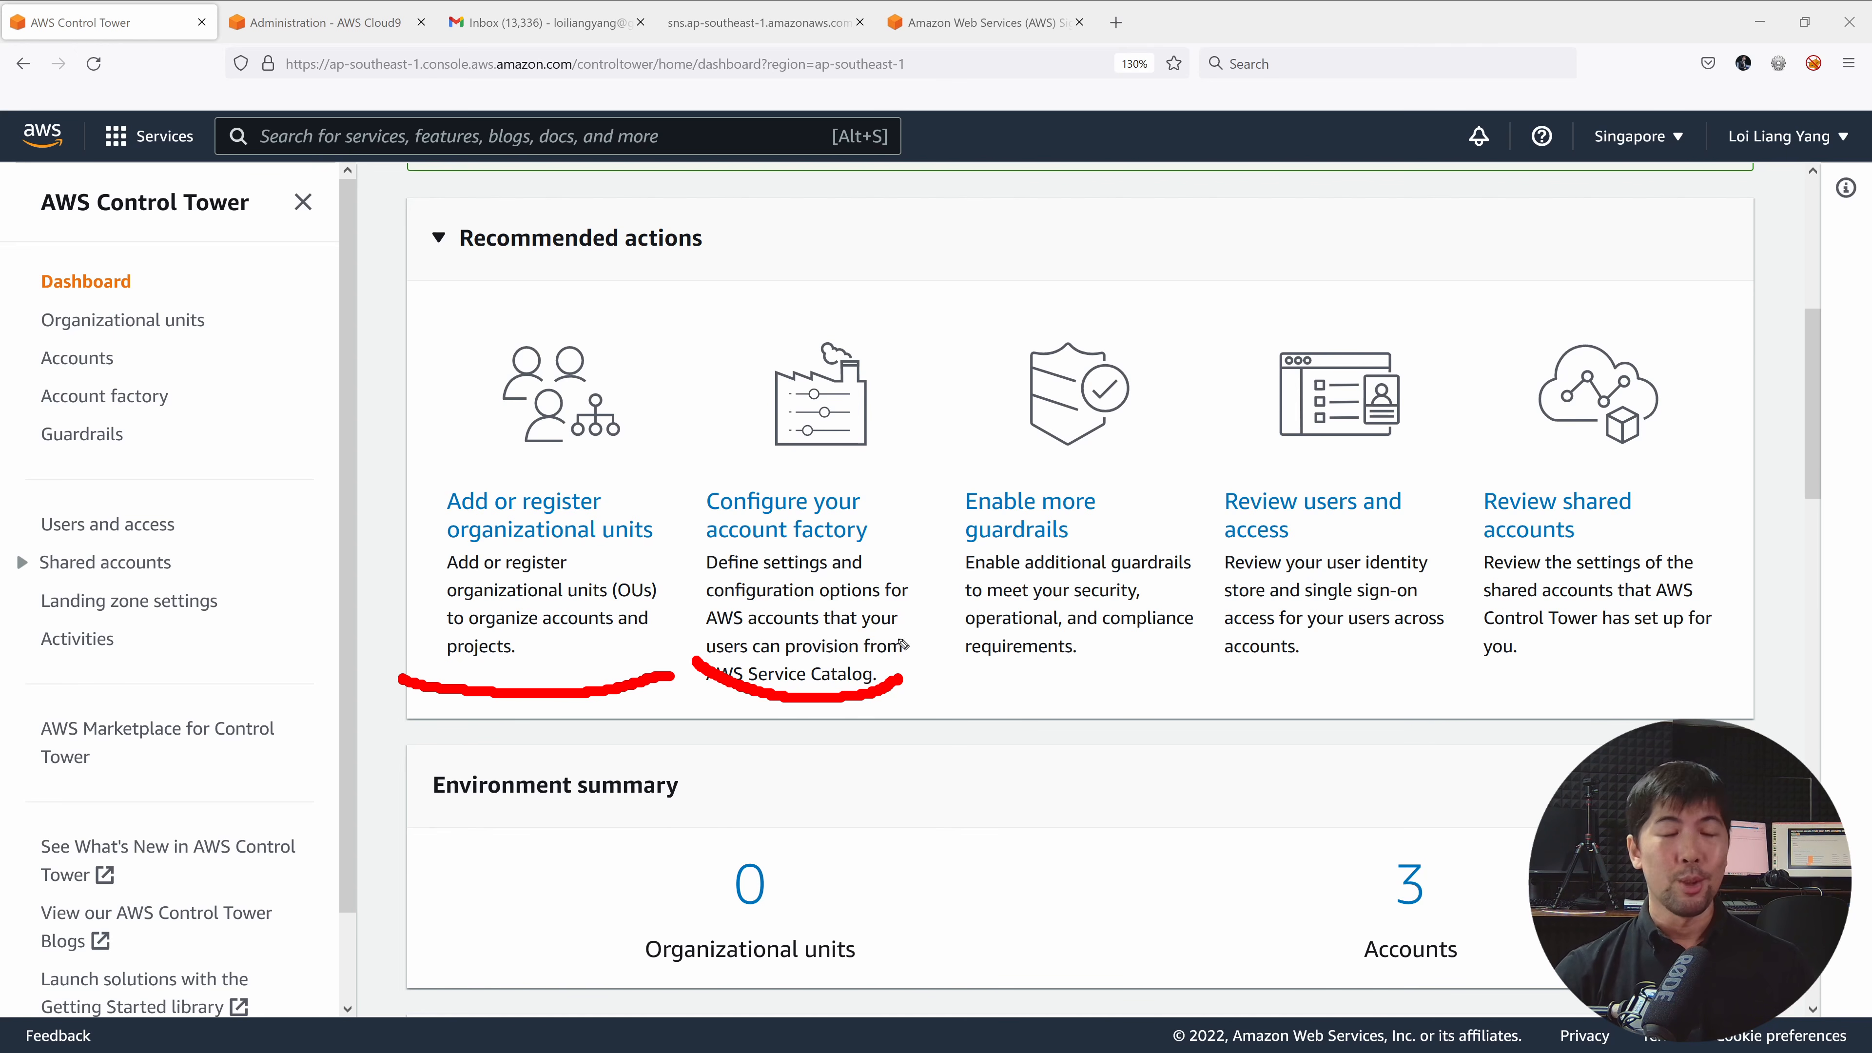
{"action": "mouse_move", "coordinate": [948, 660]}
{"action": "left_mouse_down"}
{"action": "mouse_move", "coordinate": [1117, 692]}
{"action": "mouse_move", "coordinate": [1191, 656]}
{"action": "left_mouse_up"}
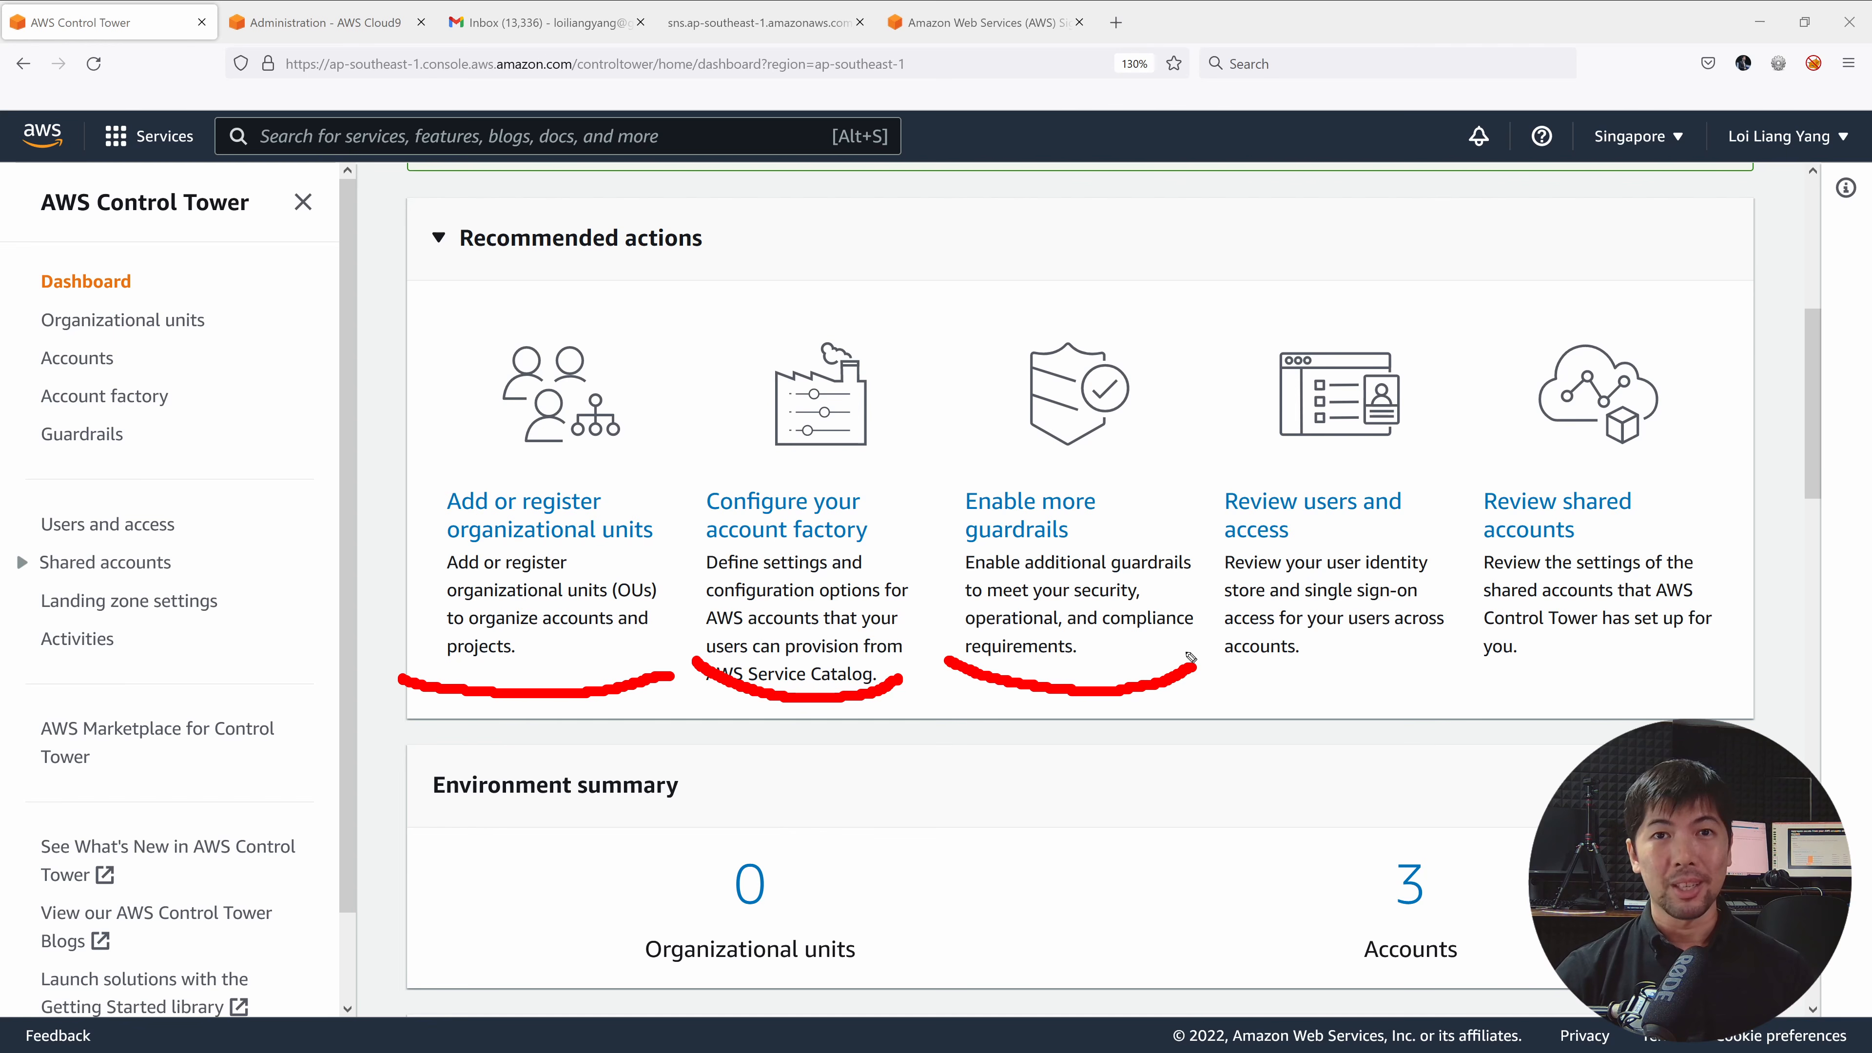
{"action": "mouse_move", "coordinate": [1209, 660]}
{"action": "left_mouse_down"}
{"action": "mouse_move", "coordinate": [1371, 685]}
{"action": "mouse_move", "coordinate": [1427, 666]}
{"action": "left_mouse_up"}
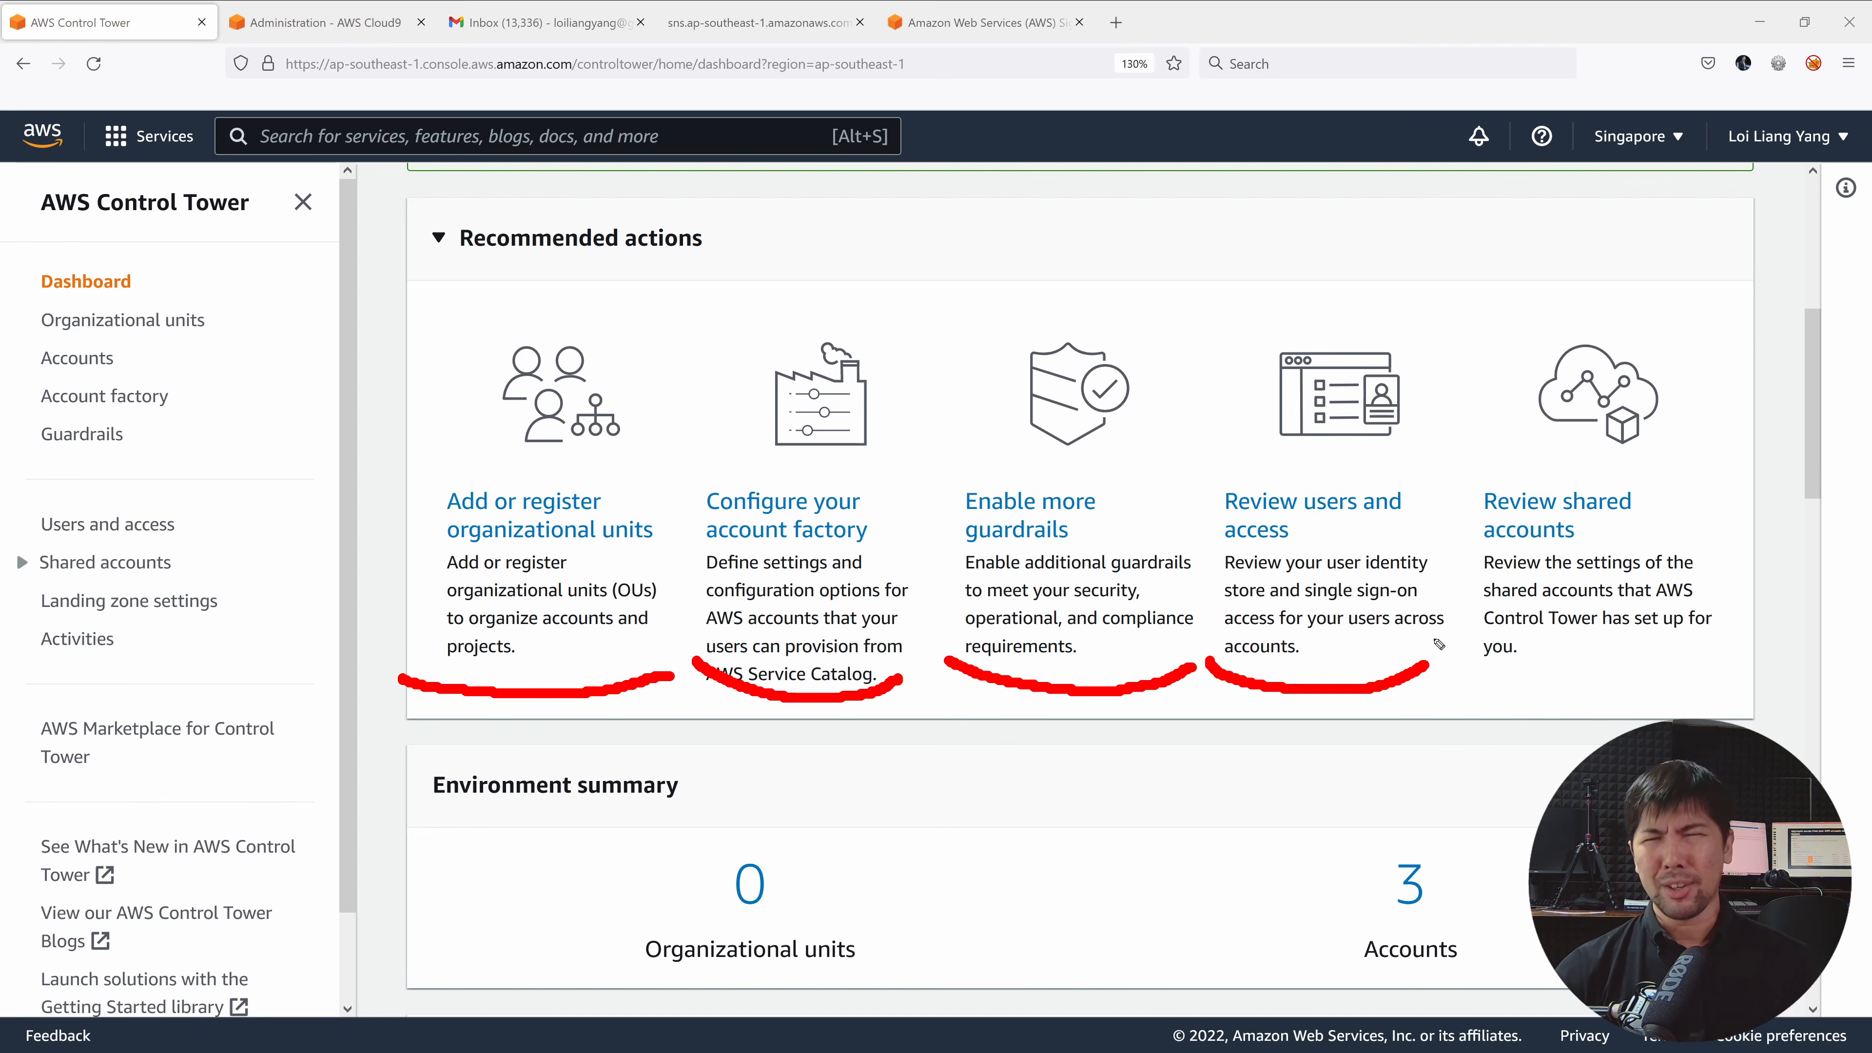
{"action": "left_click_drag", "start_coordinate": [1446, 662], "coordinate": [1725, 674]}
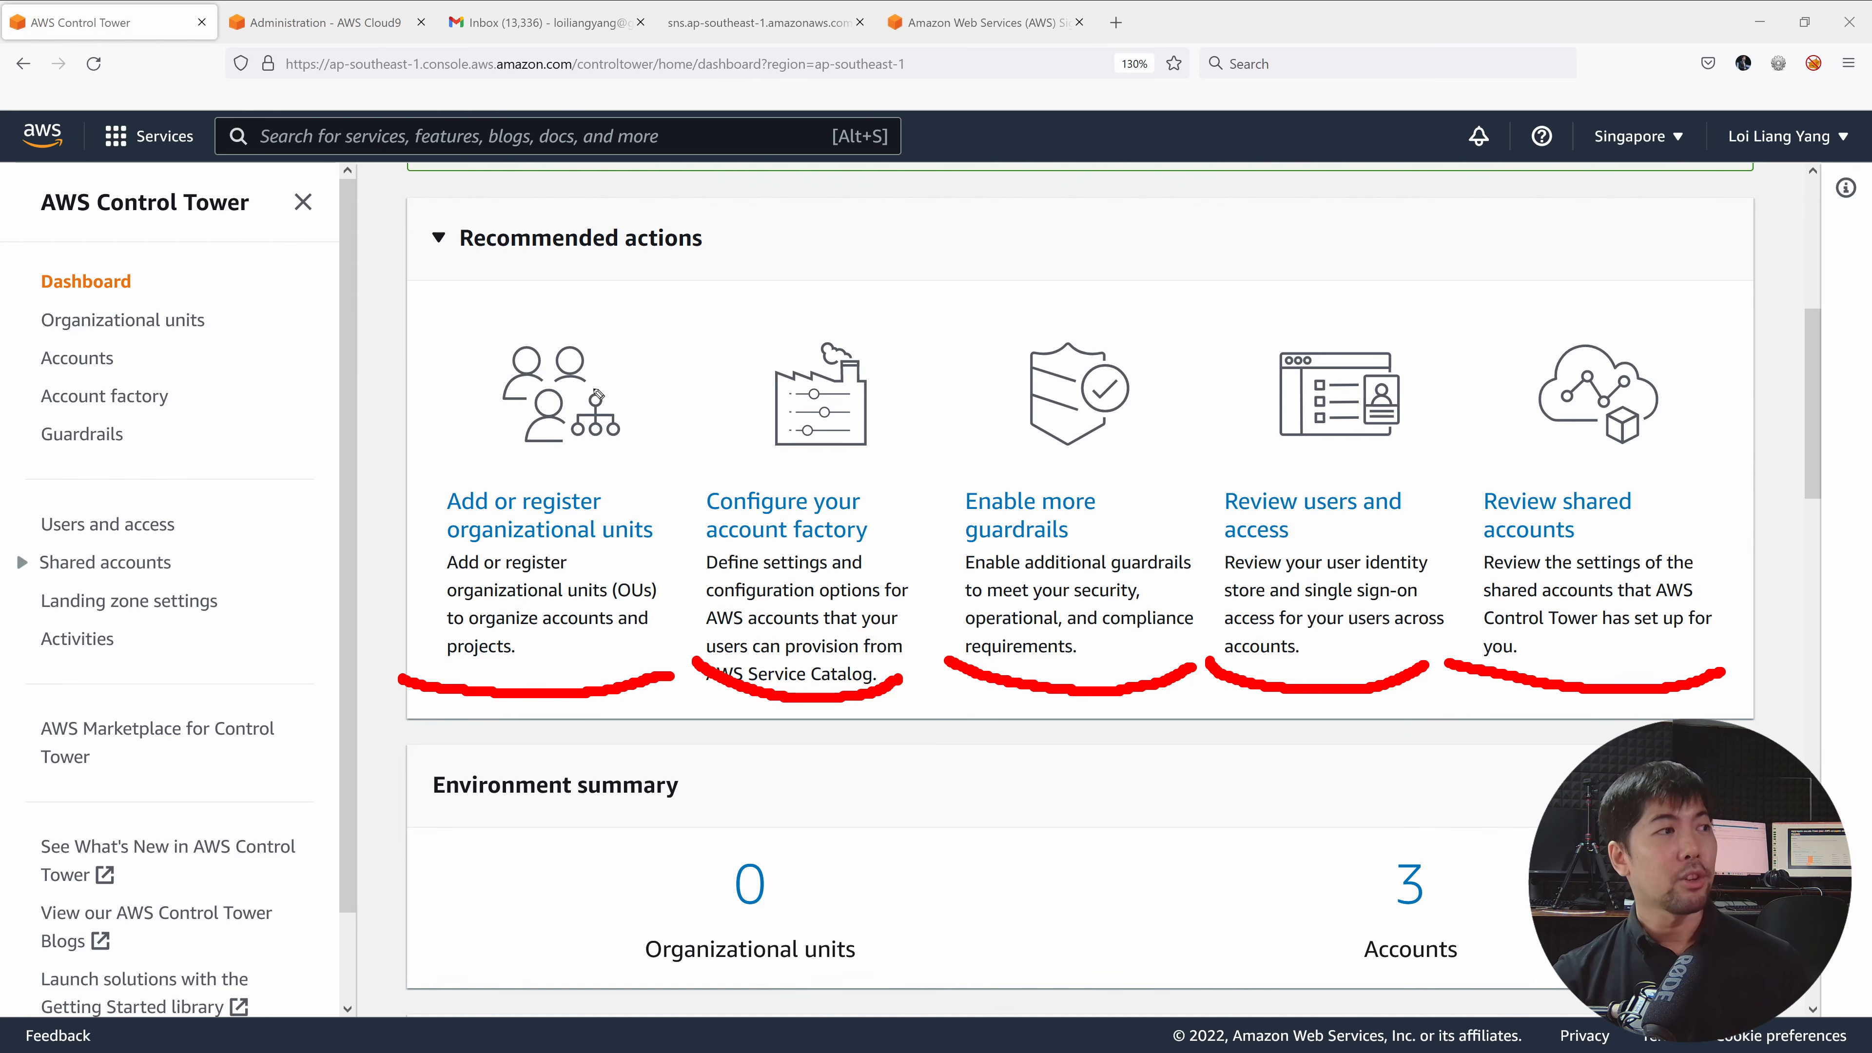
{"action": "mouse_move", "coordinate": [259, 252]}
{"action": "left_mouse_down"}
{"action": "mouse_move", "coordinate": [284, 264]}
{"action": "mouse_move", "coordinate": [333, 528]}
{"action": "mouse_move", "coordinate": [310, 606]}
{"action": "mouse_move", "coordinate": [355, 735]}
{"action": "mouse_move", "coordinate": [281, 782]}
{"action": "left_mouse_up"}
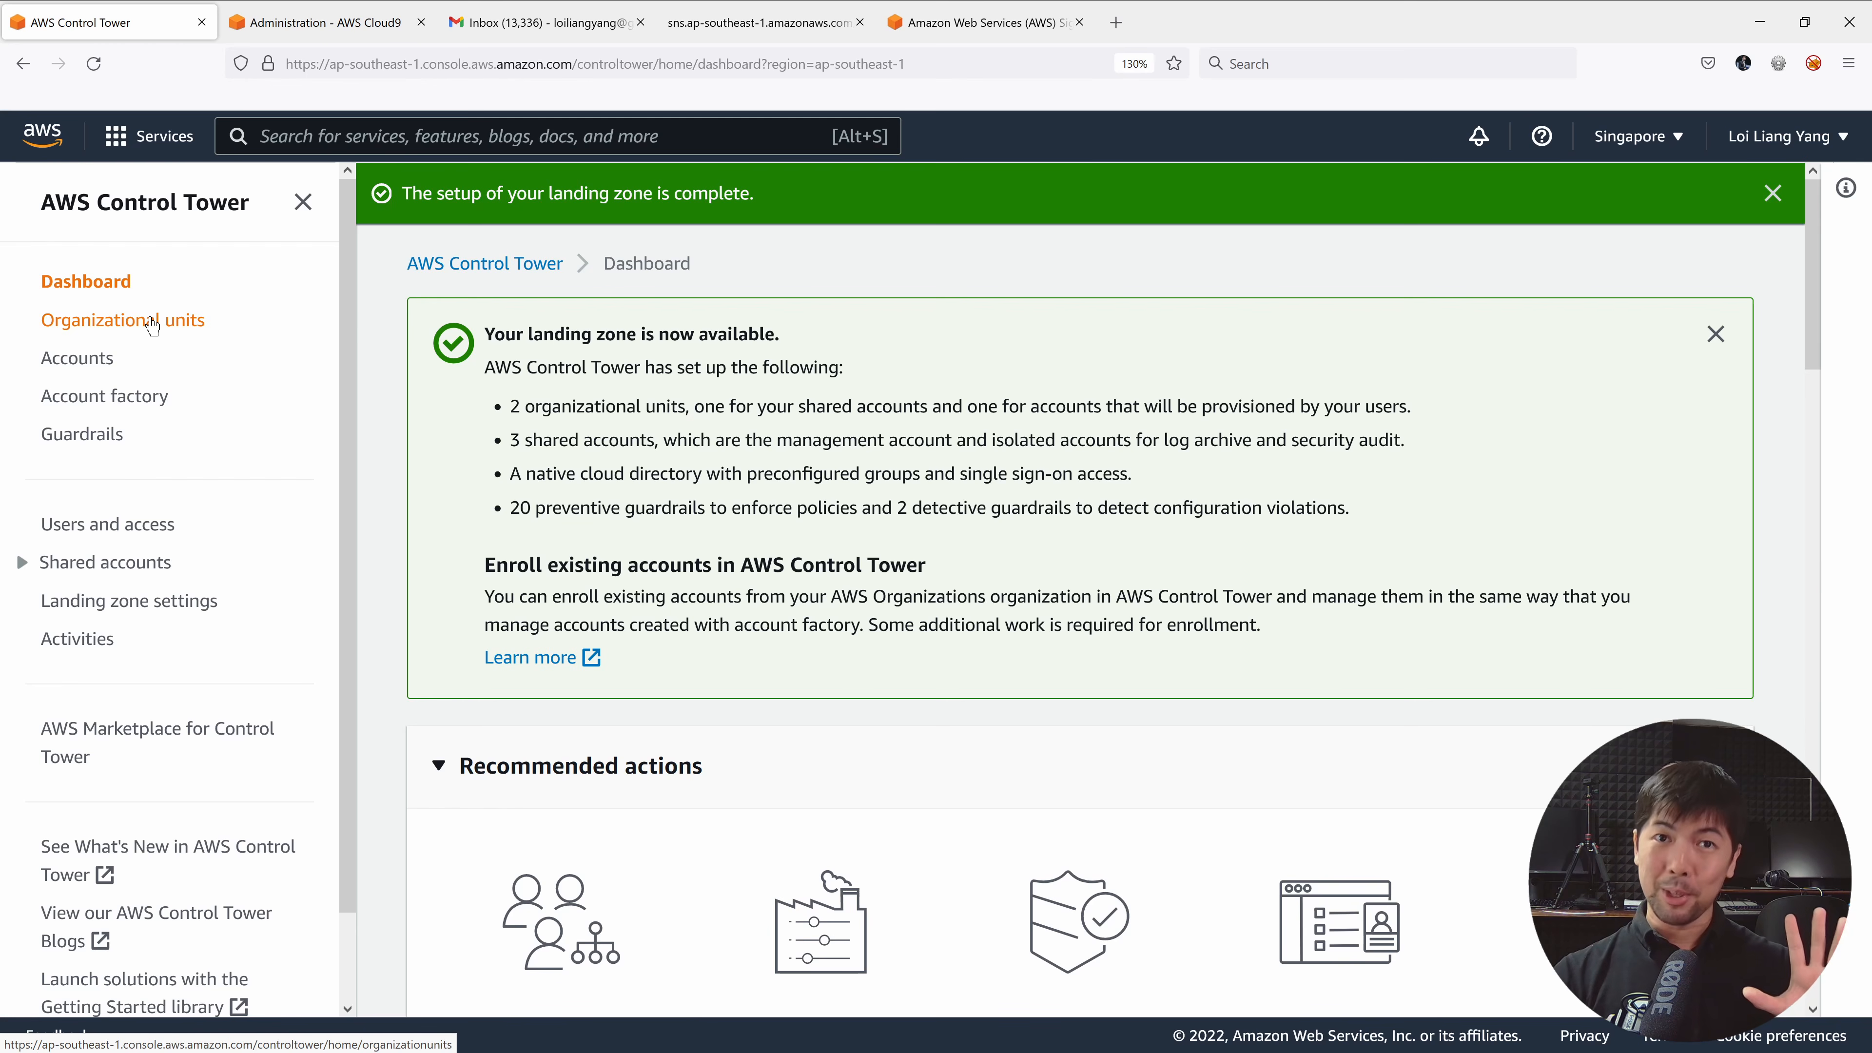
Open the Organizational units page showing Root, Sandbox and Security as Registered.
{"action": "left_click", "coordinate": [151, 322]}
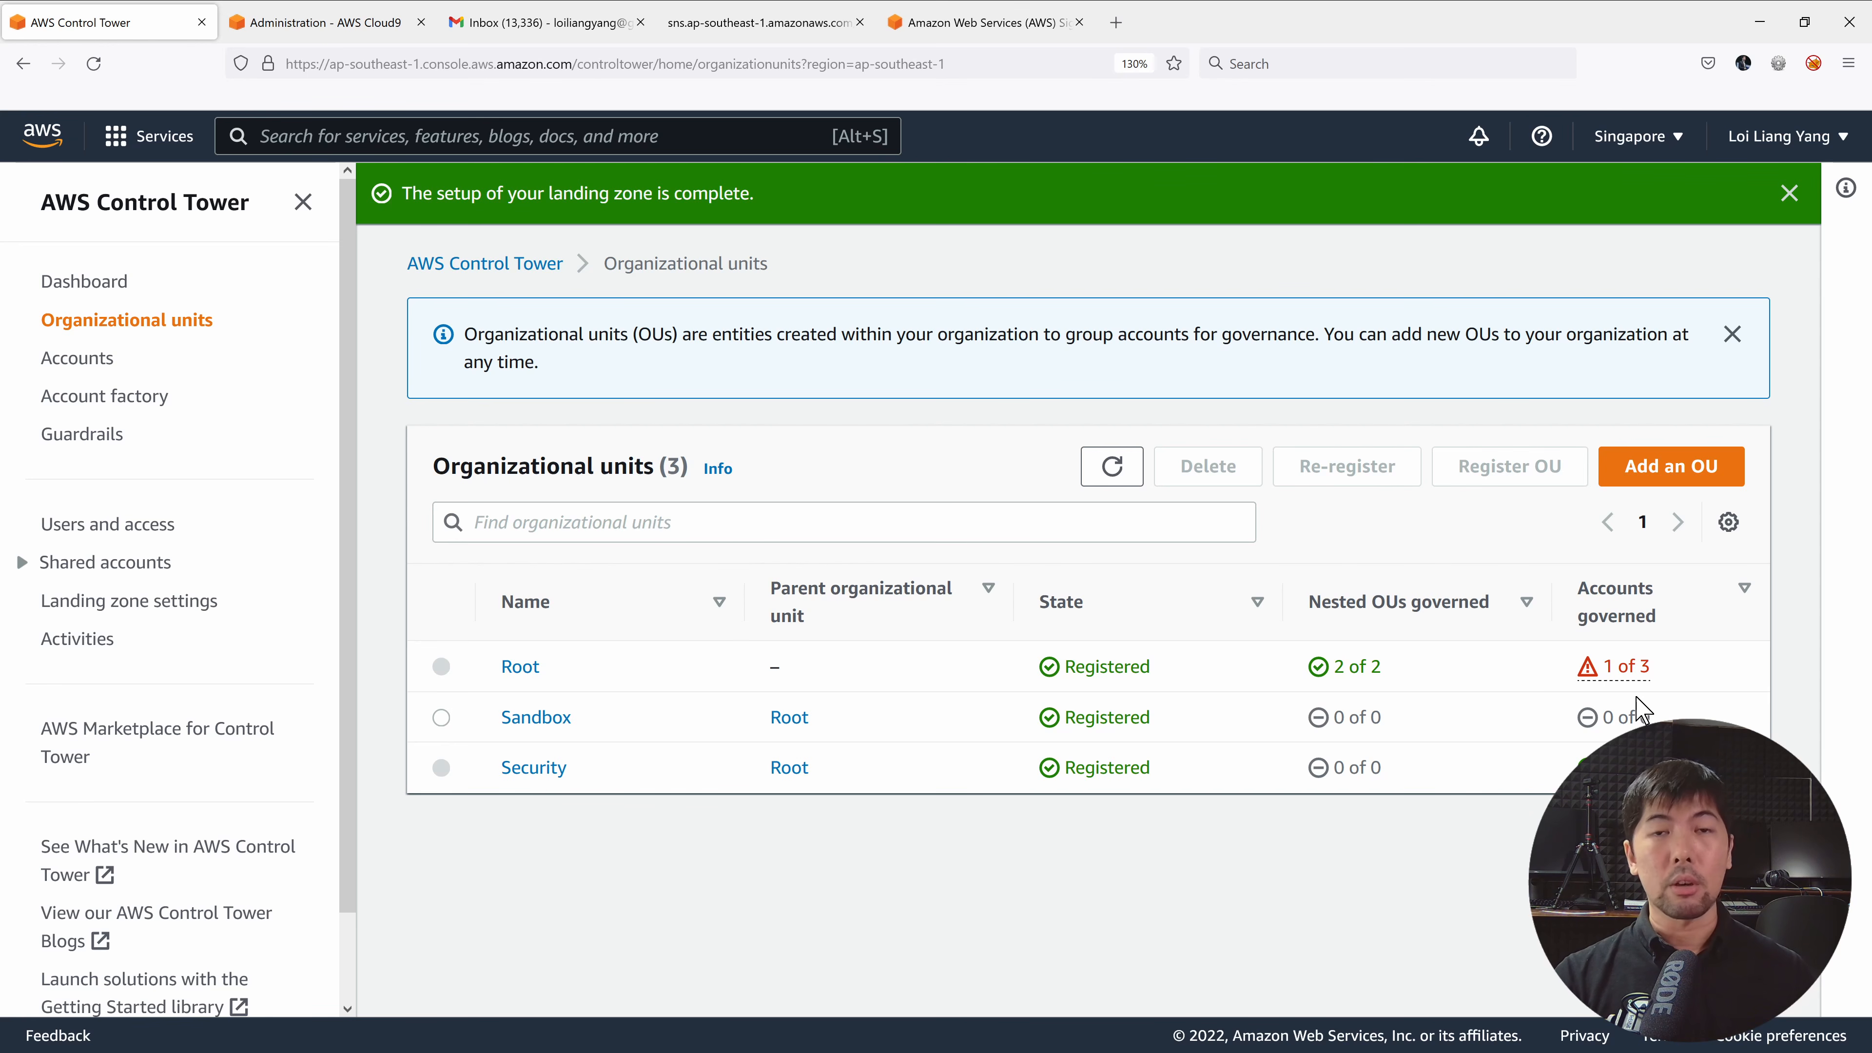
Open the Root OU details and scroll to its three directly attached accounts.
{"action": "left_click", "coordinate": [525, 668]}
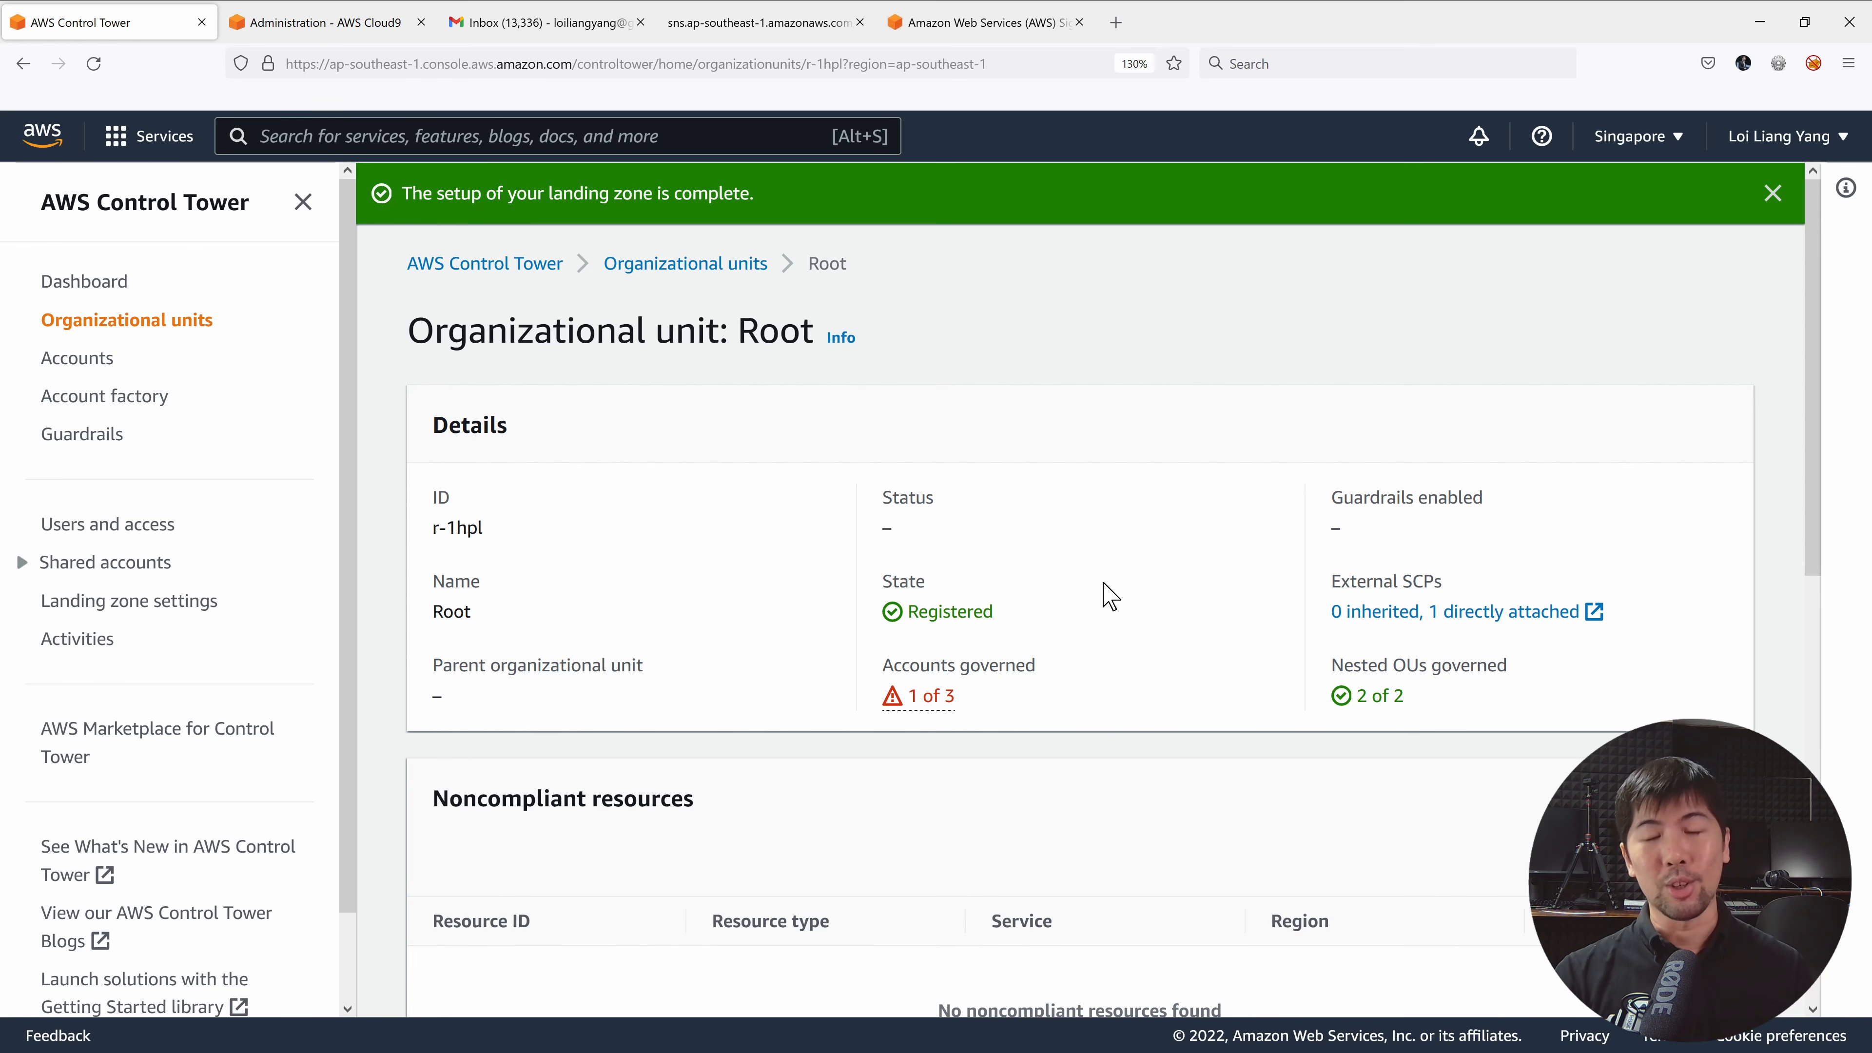
{"action": "scroll", "coordinate": [1135, 505], "scroll_direction": "down", "scroll_amount": 4}
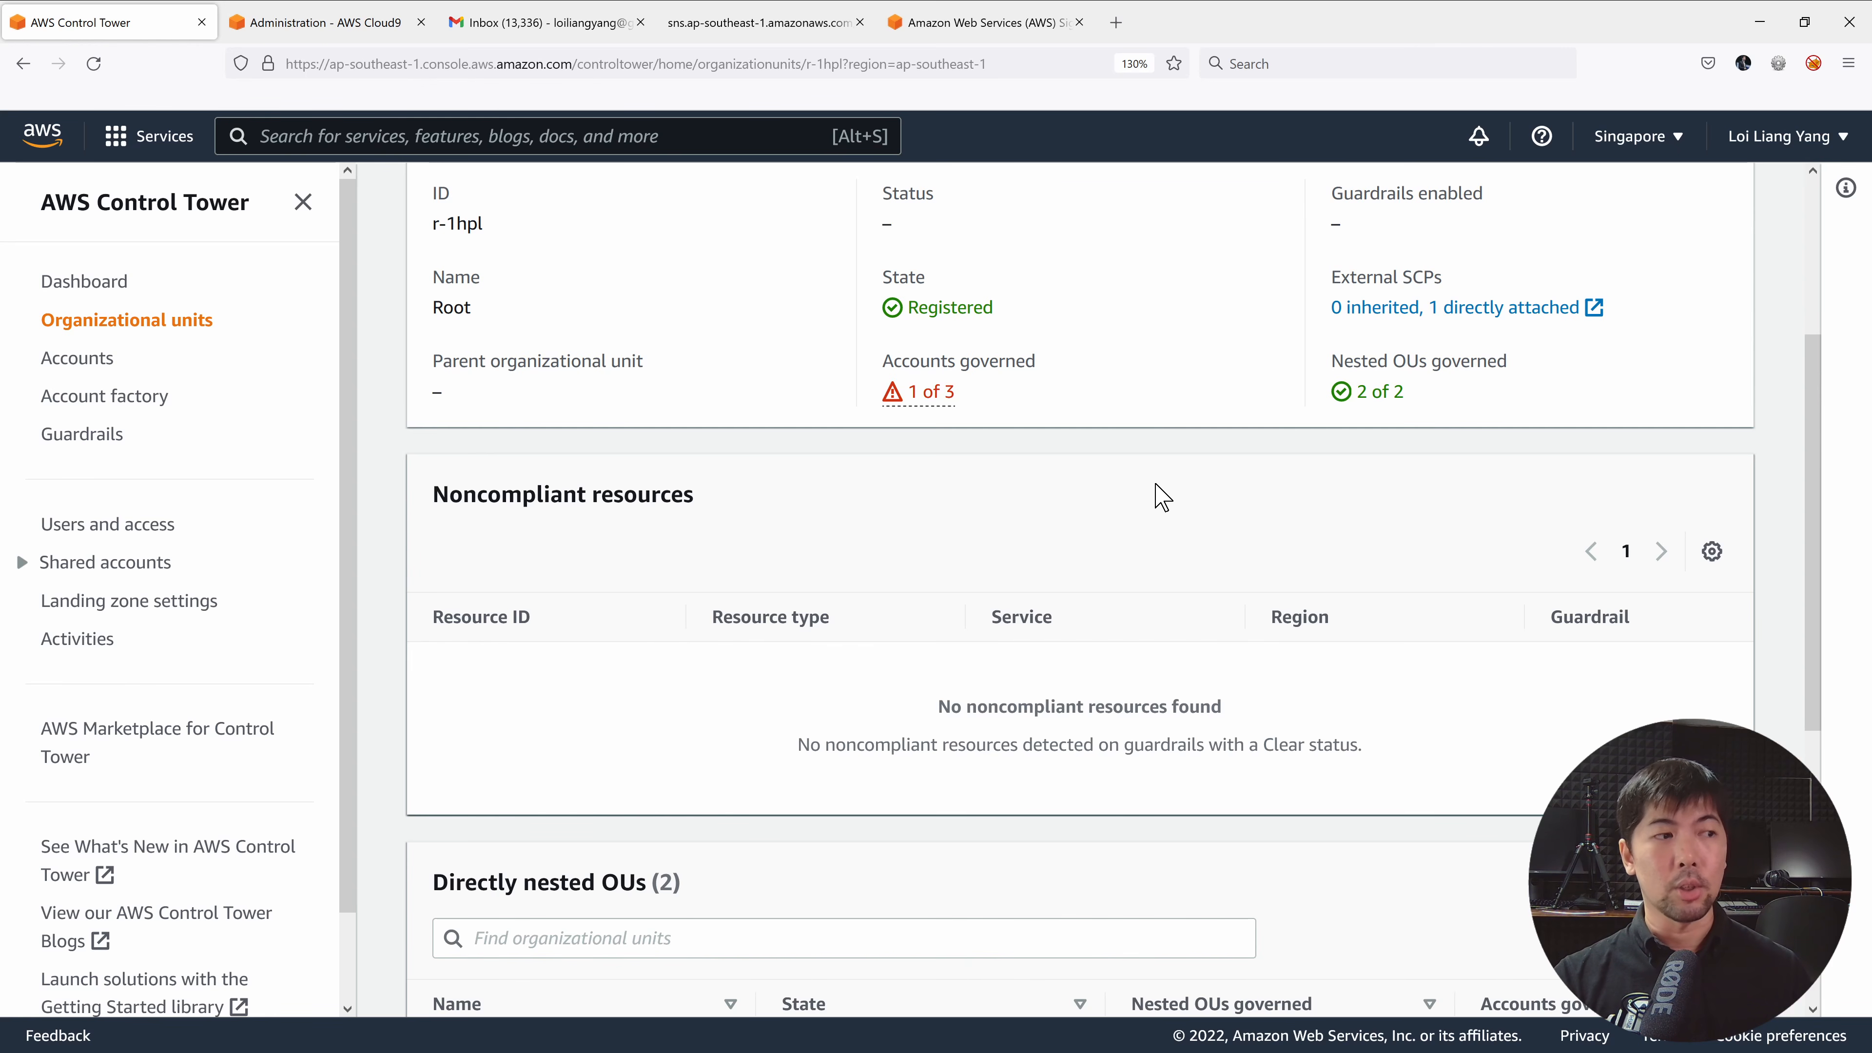
{"action": "scroll", "coordinate": [1163, 497], "scroll_direction": "down", "scroll_amount": 4}
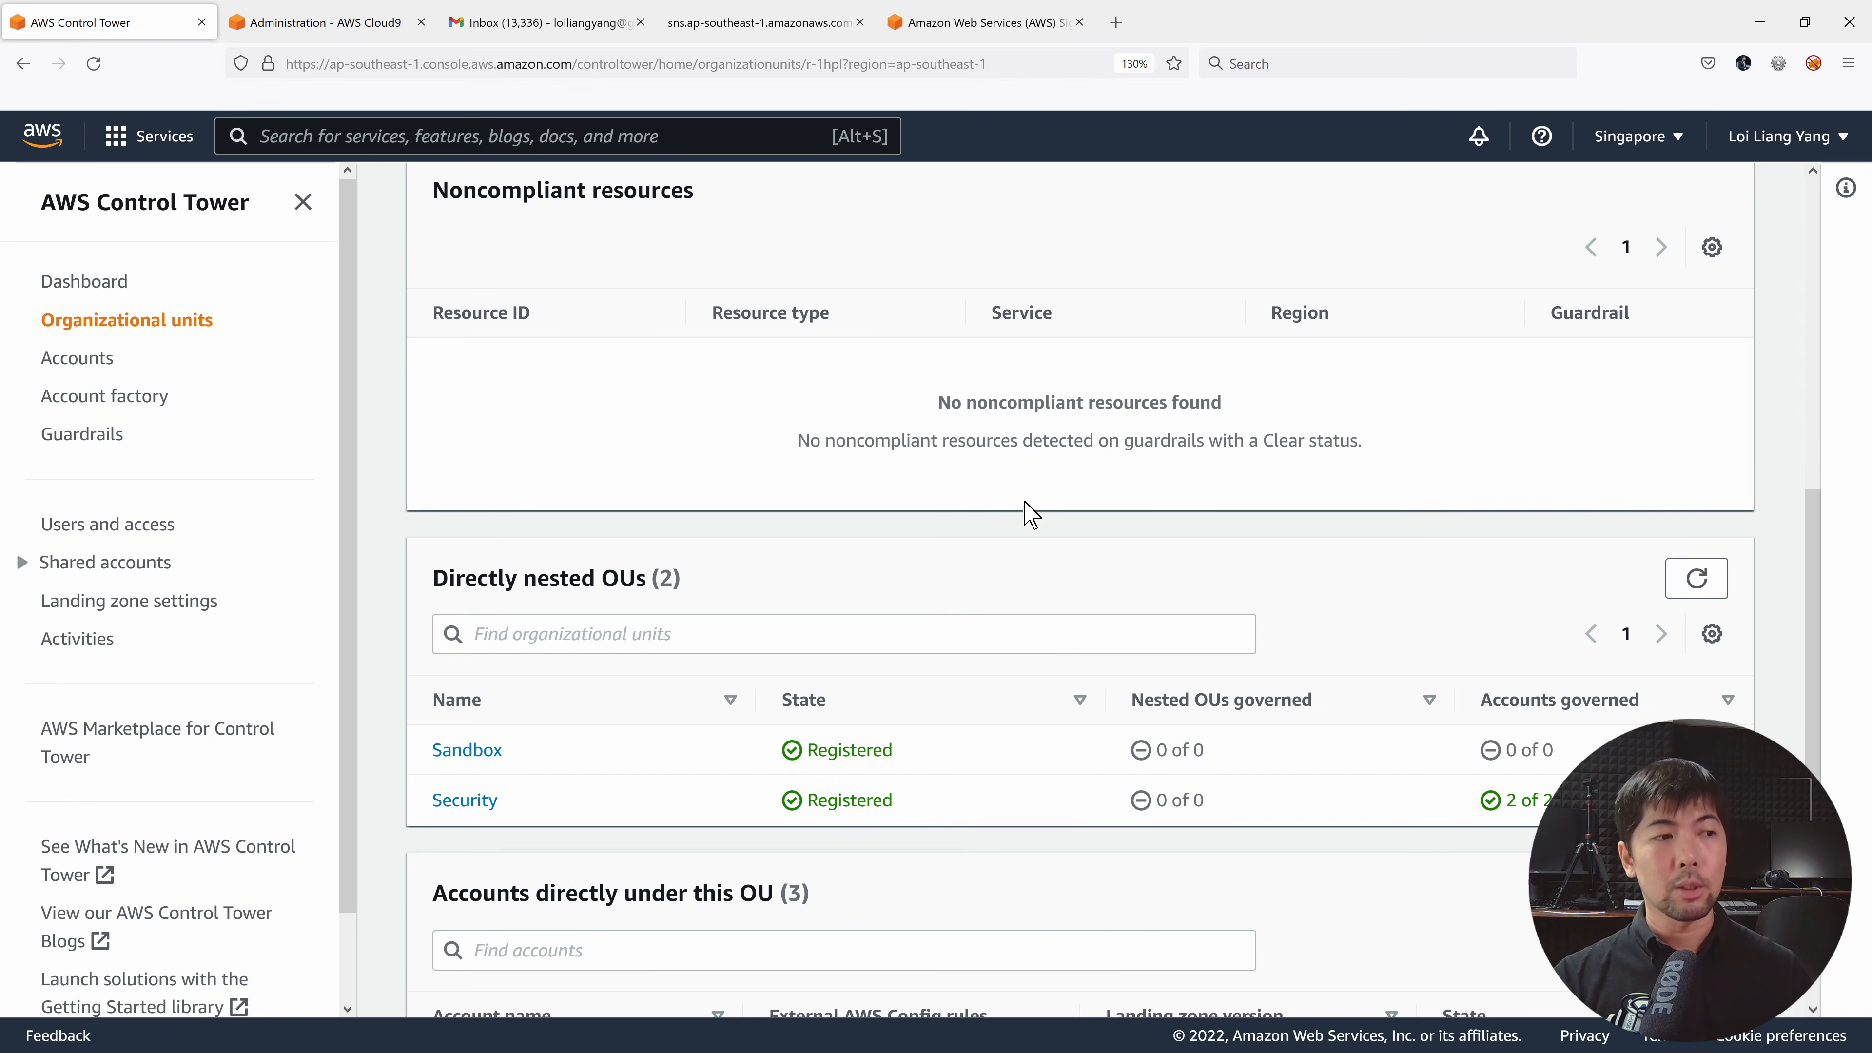
{"action": "scroll", "coordinate": [1025, 509], "scroll_direction": "down", "scroll_amount": 2}
{"action": "scroll", "coordinate": [1025, 498], "scroll_direction": "down", "scroll_amount": 1}
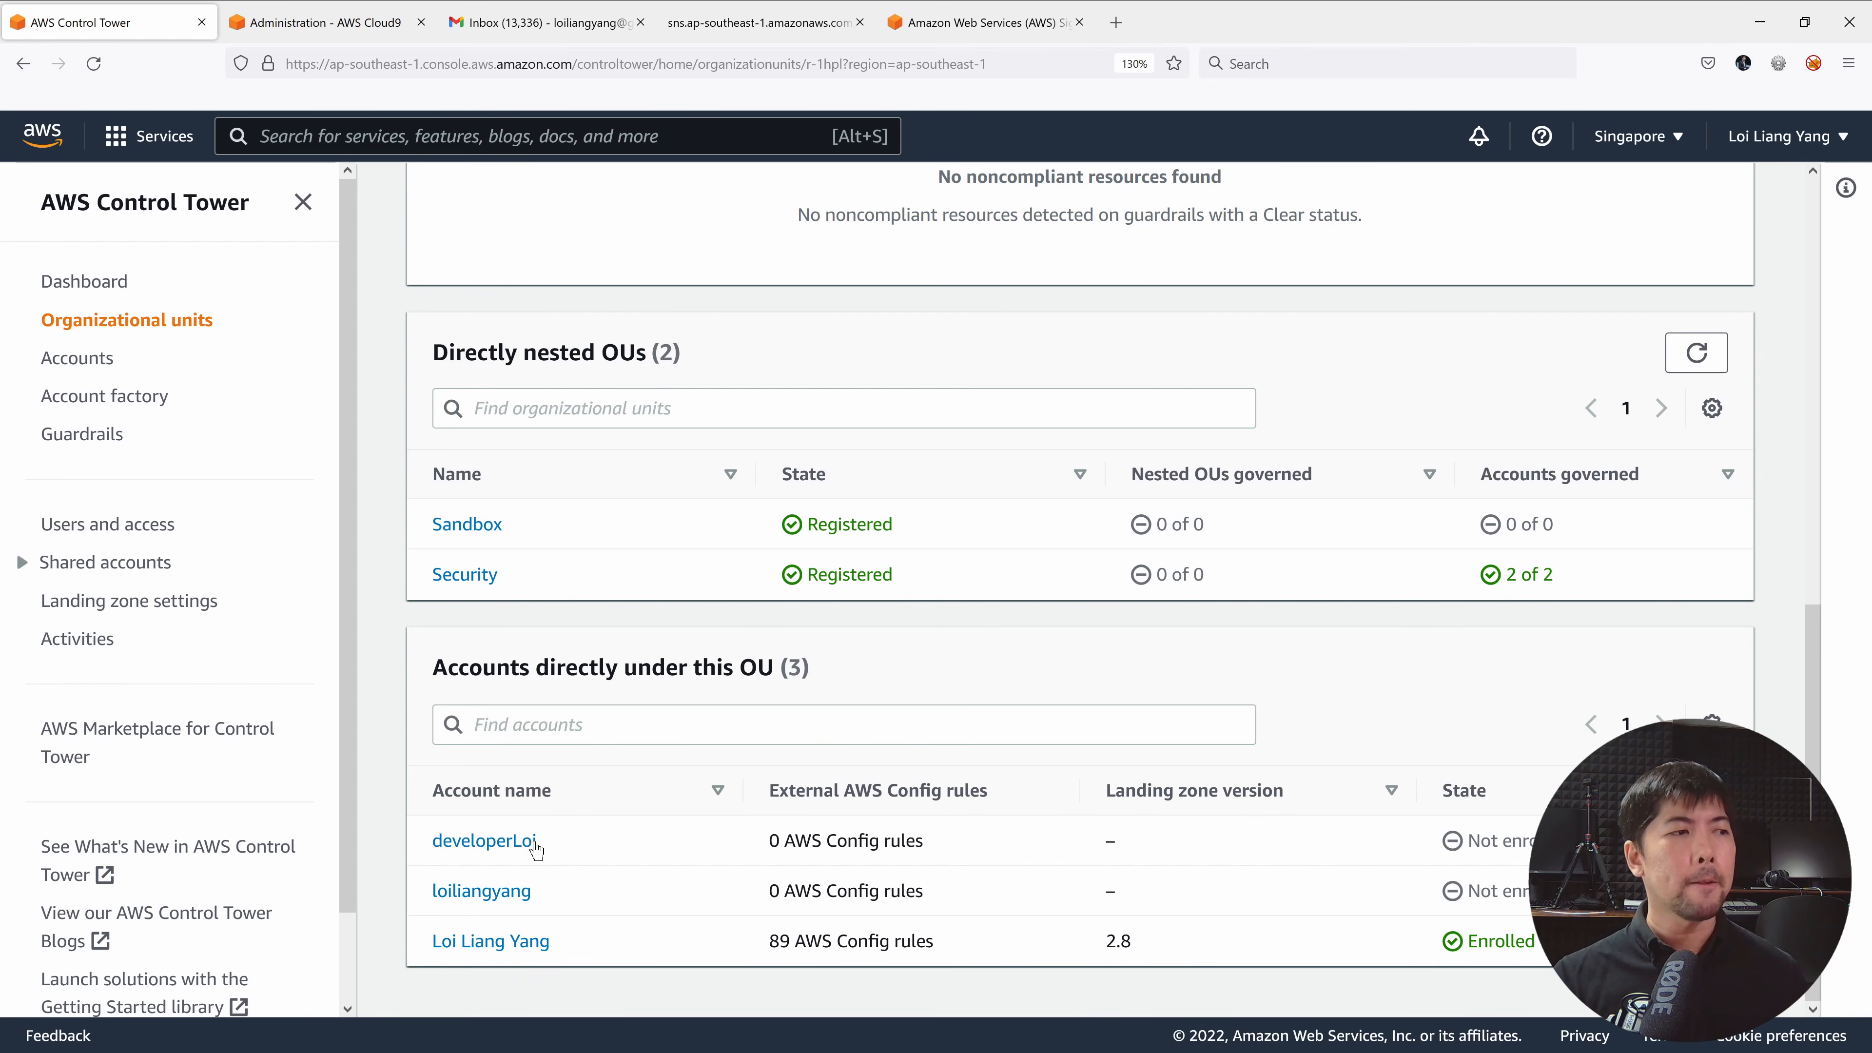
Open developerLoi's account details, check its e-mail field, and go to its parent Root OU.
{"action": "left_click", "coordinate": [517, 847]}
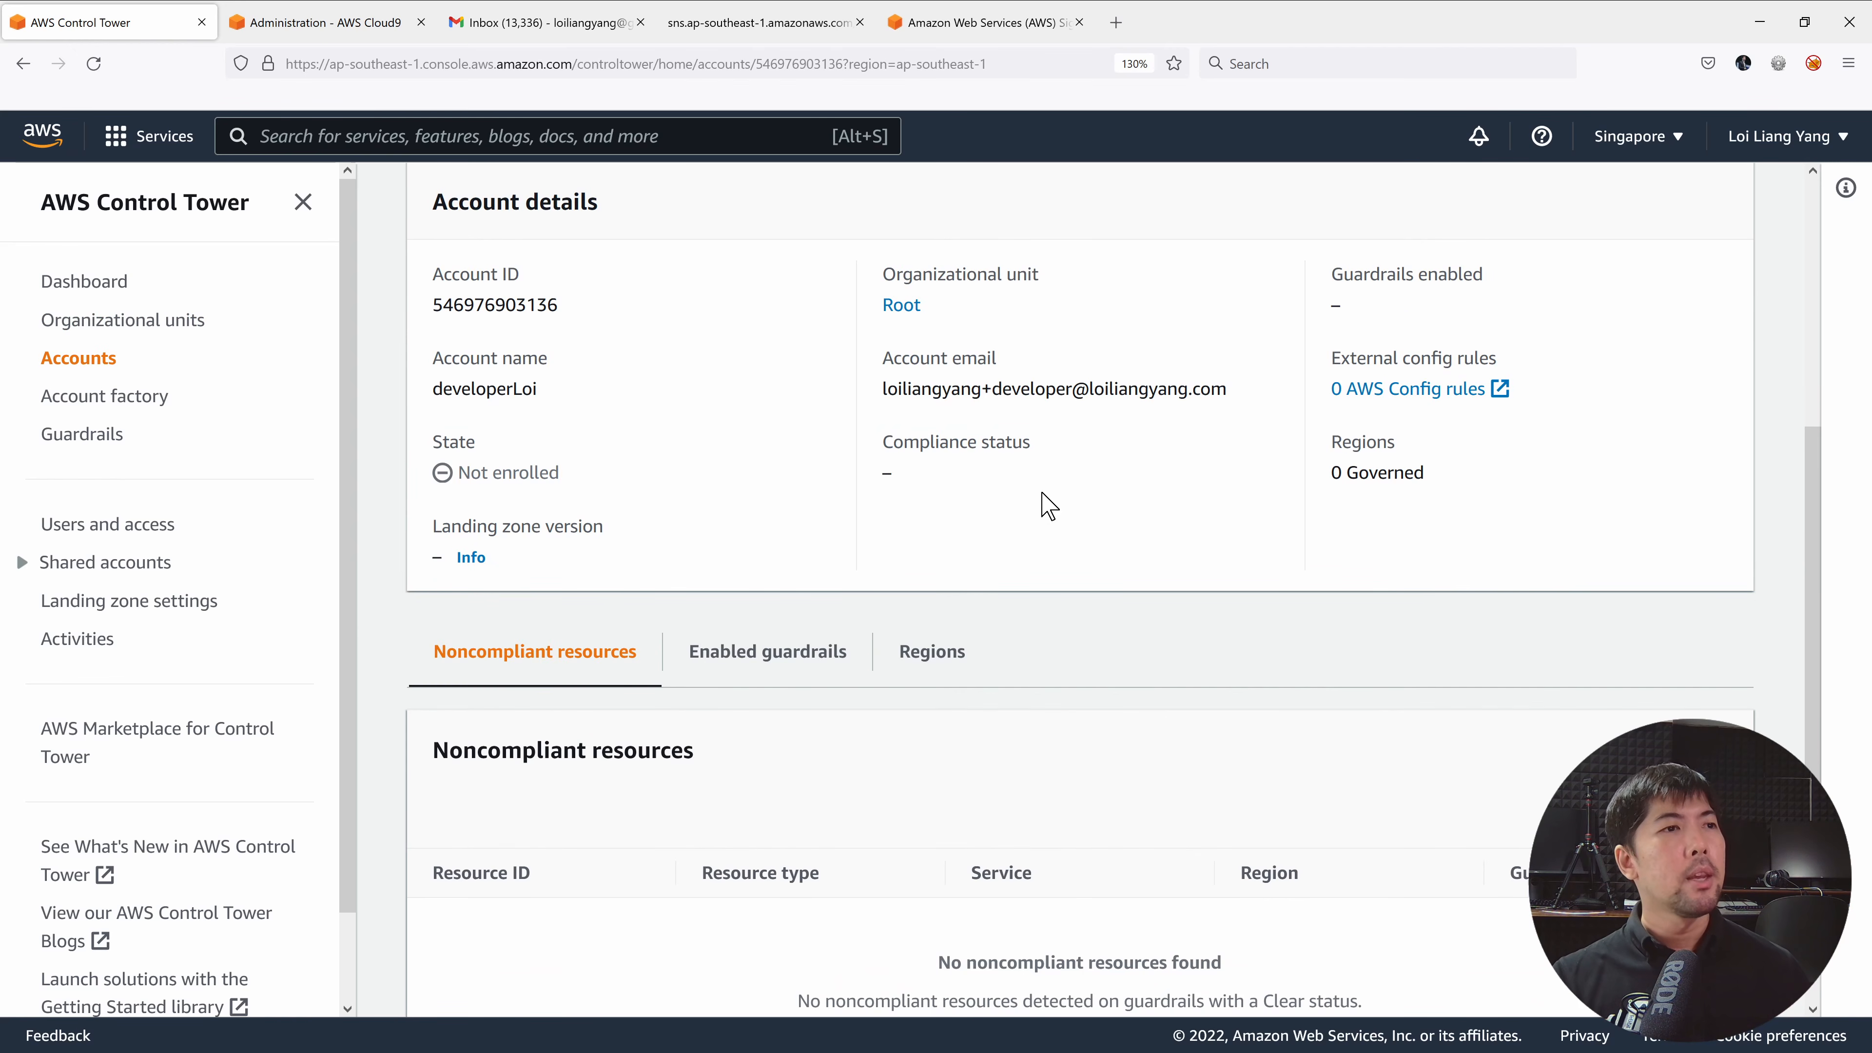
{"action": "triple_click", "coordinate": [915, 546]}
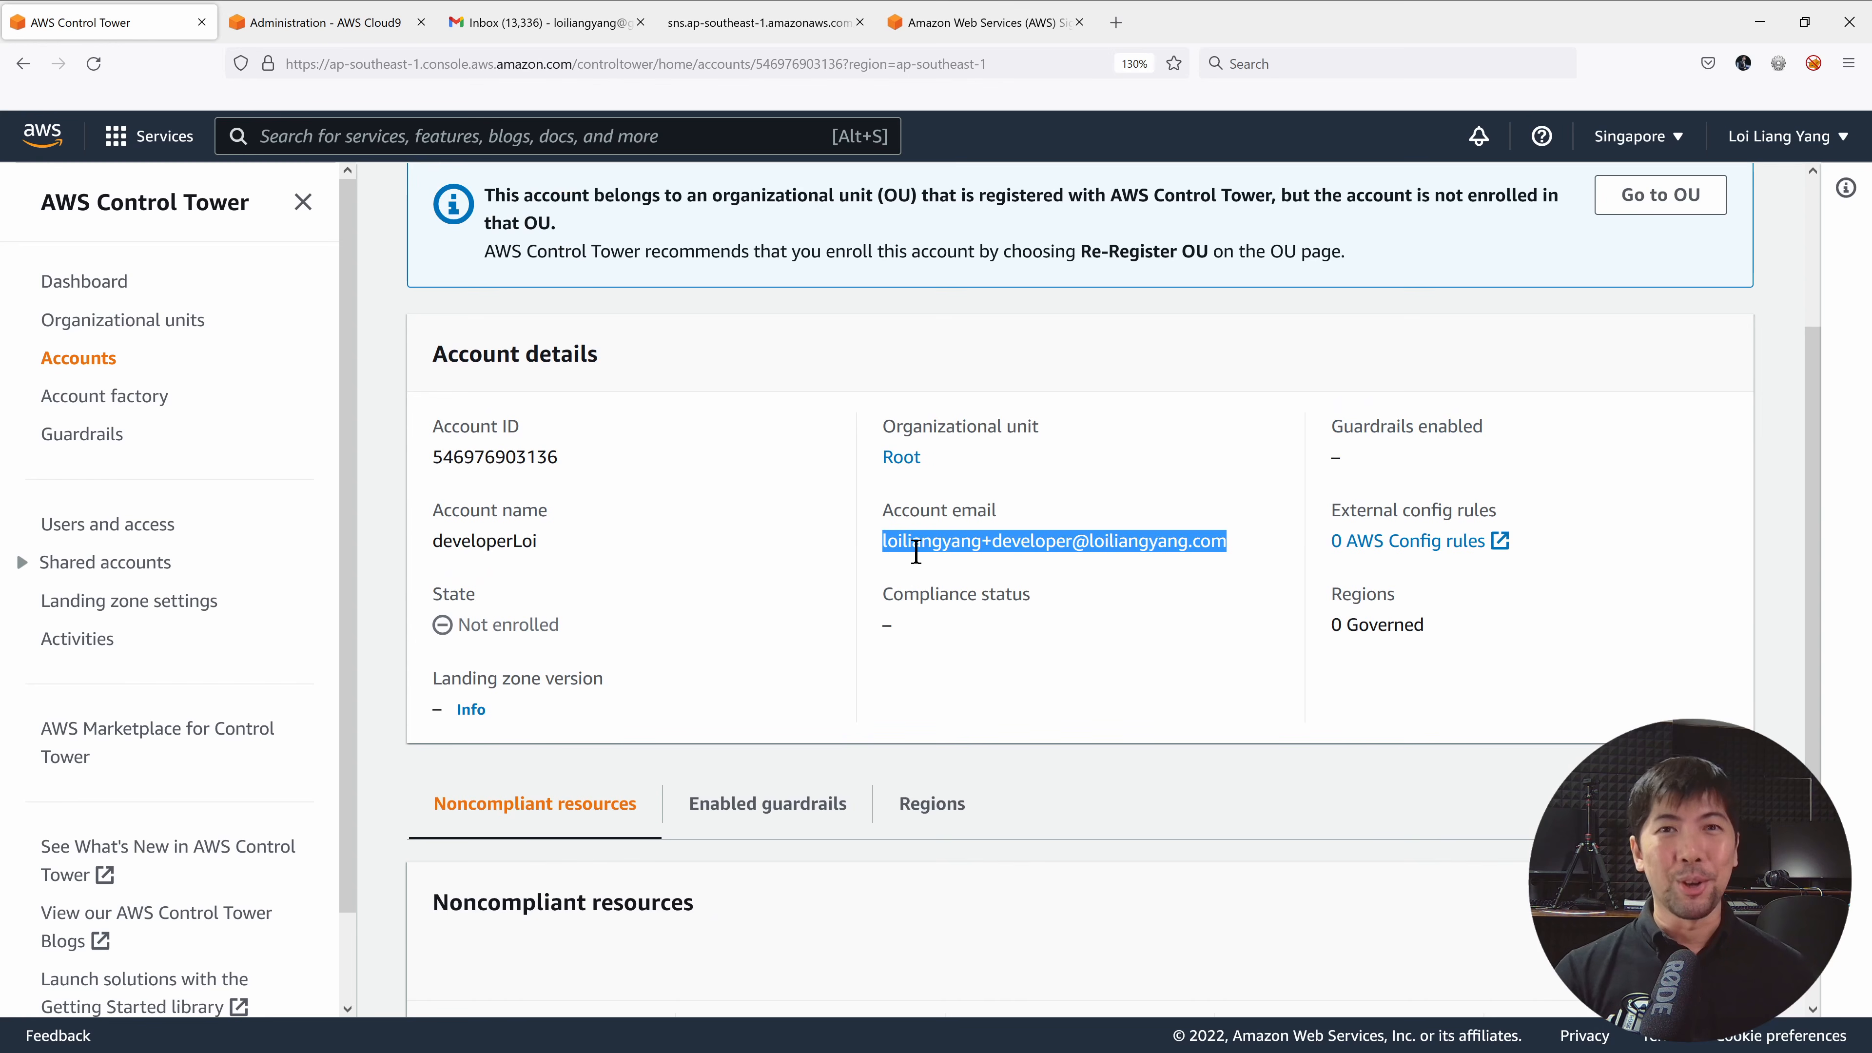
{"action": "left_click", "coordinate": [924, 541]}
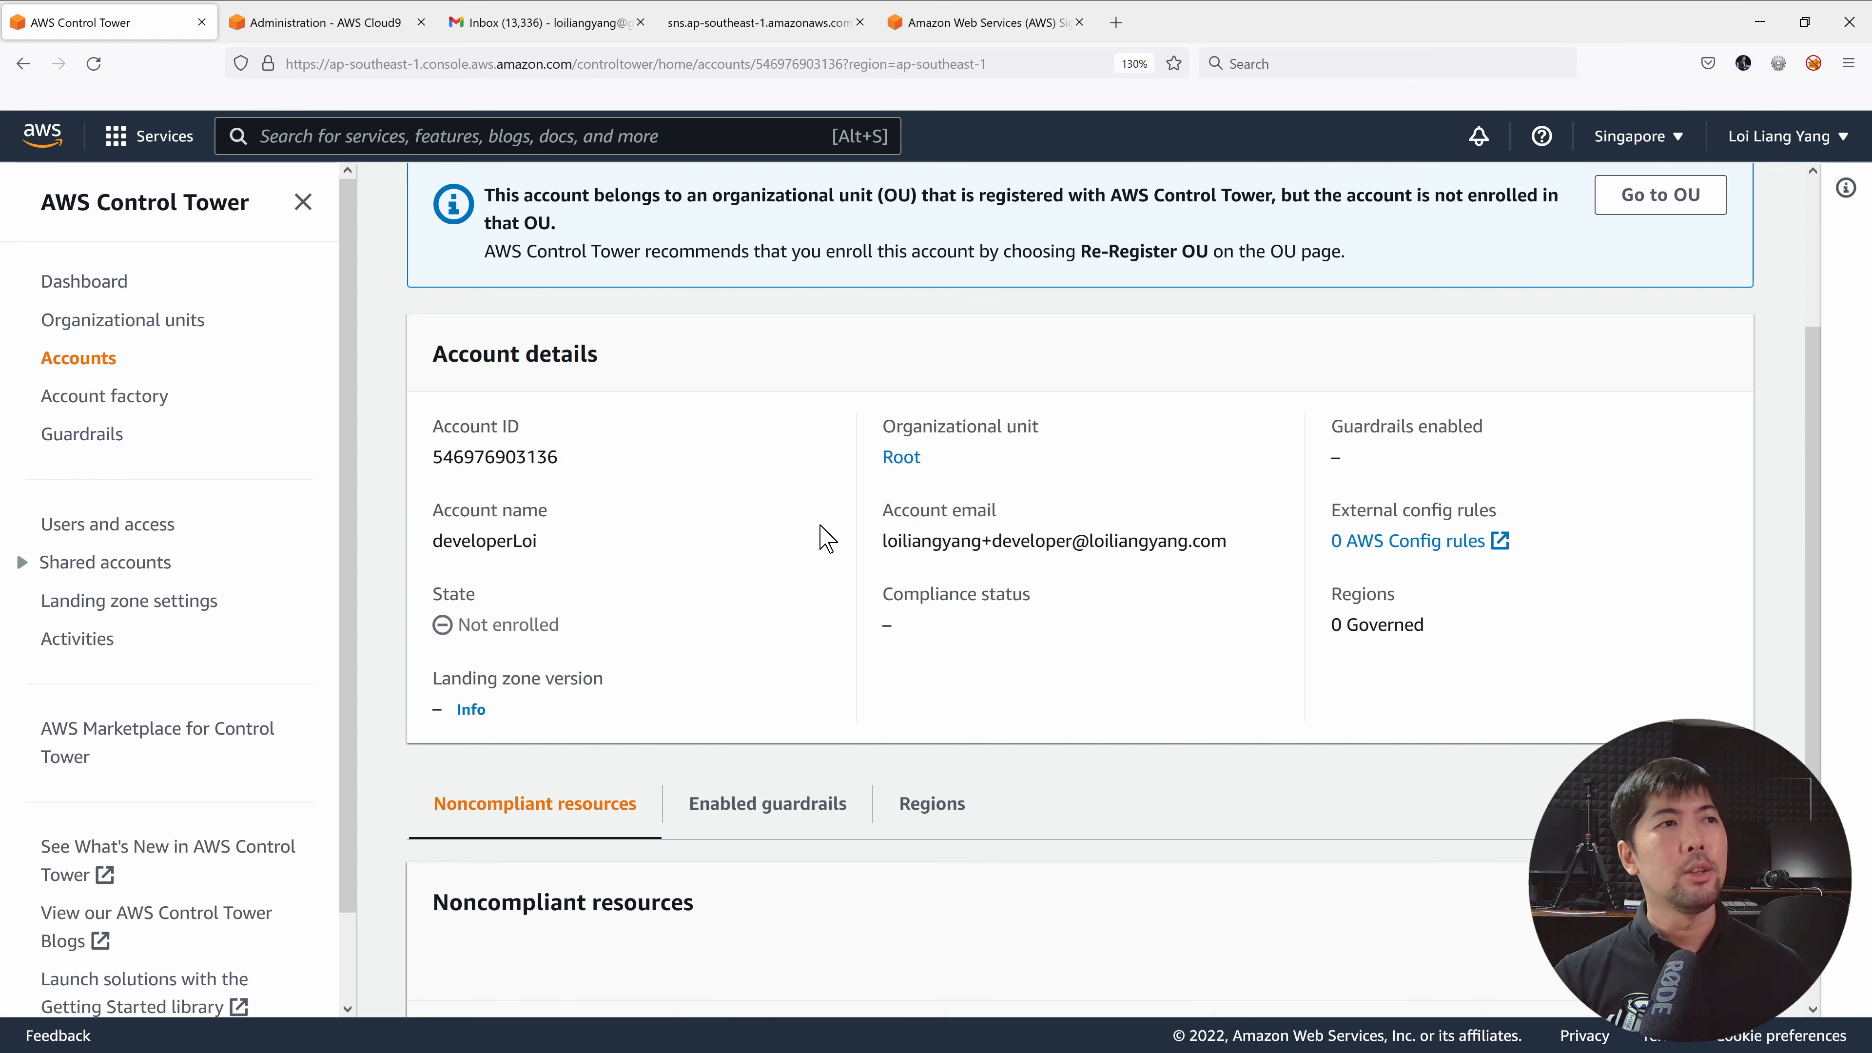
{"action": "scroll", "coordinate": [829, 542], "scroll_direction": "up", "scroll_amount": 3}
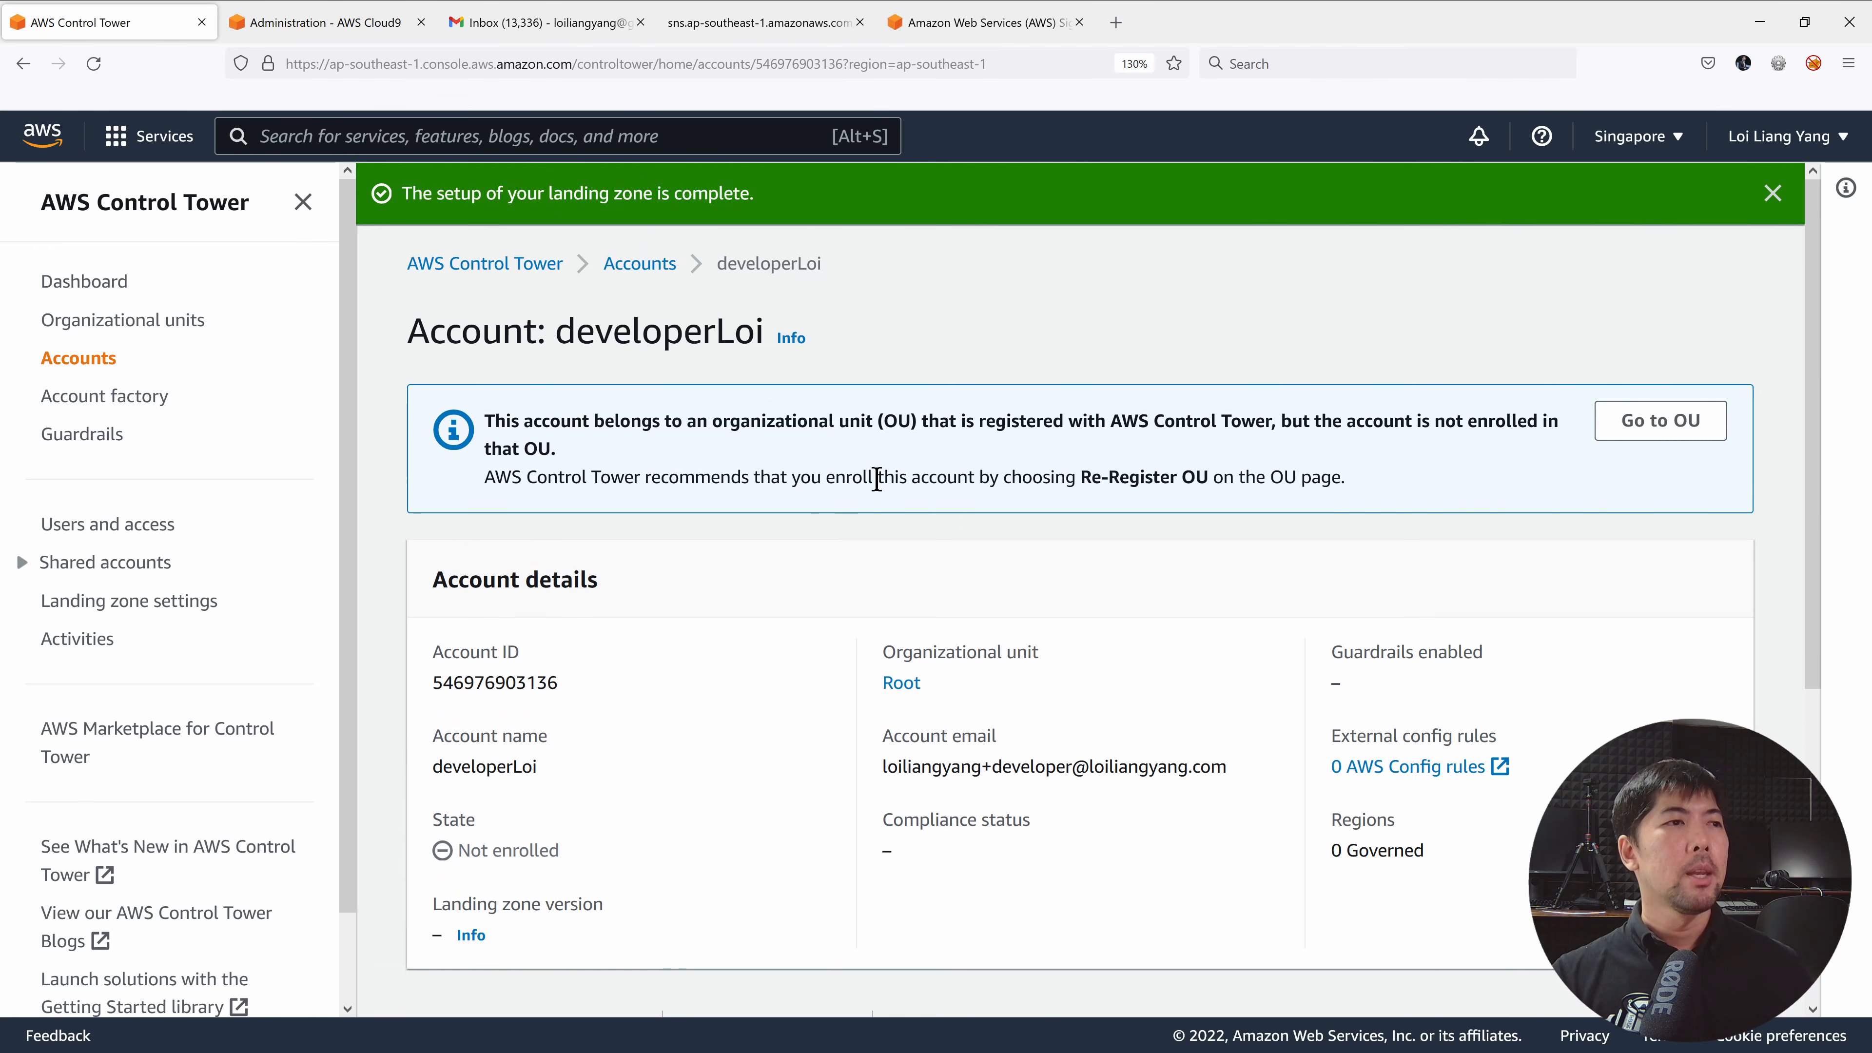
{"action": "left_click", "coordinate": [1688, 420]}
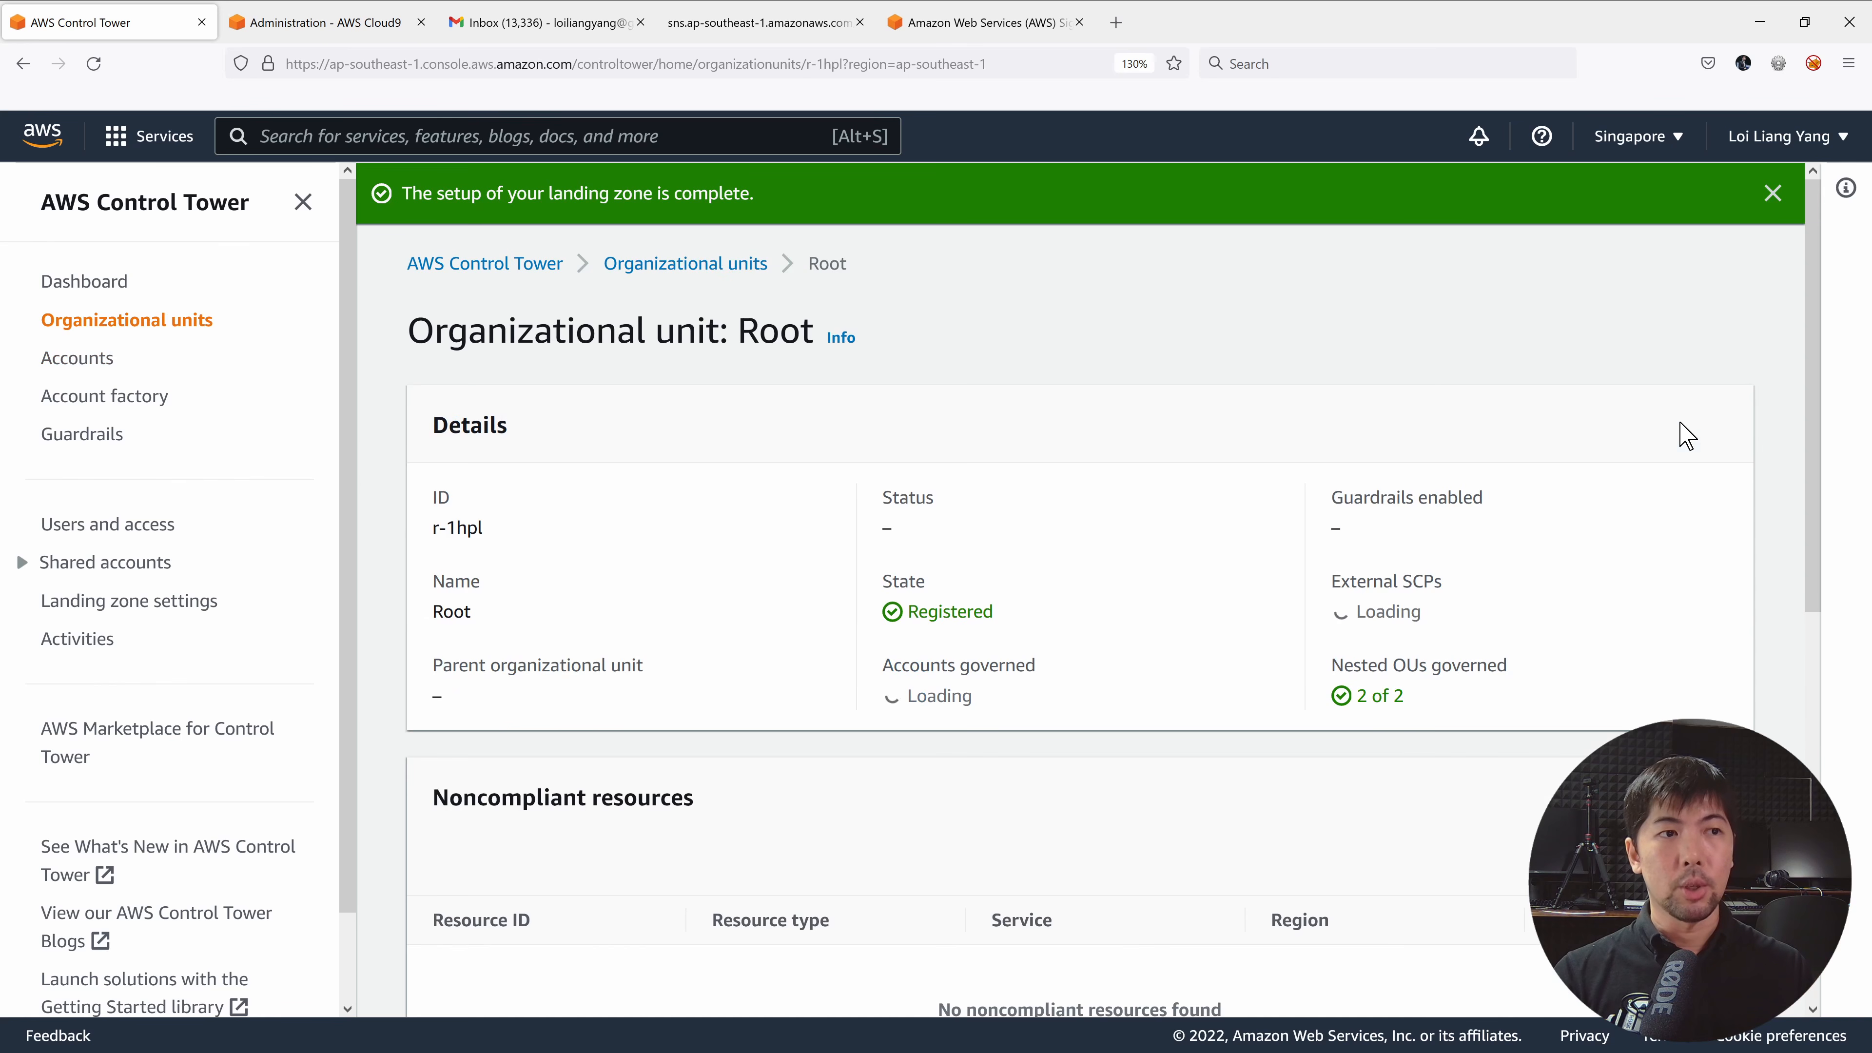
{"action": "scroll", "coordinate": [1091, 442], "scroll_direction": "down", "scroll_amount": 4}
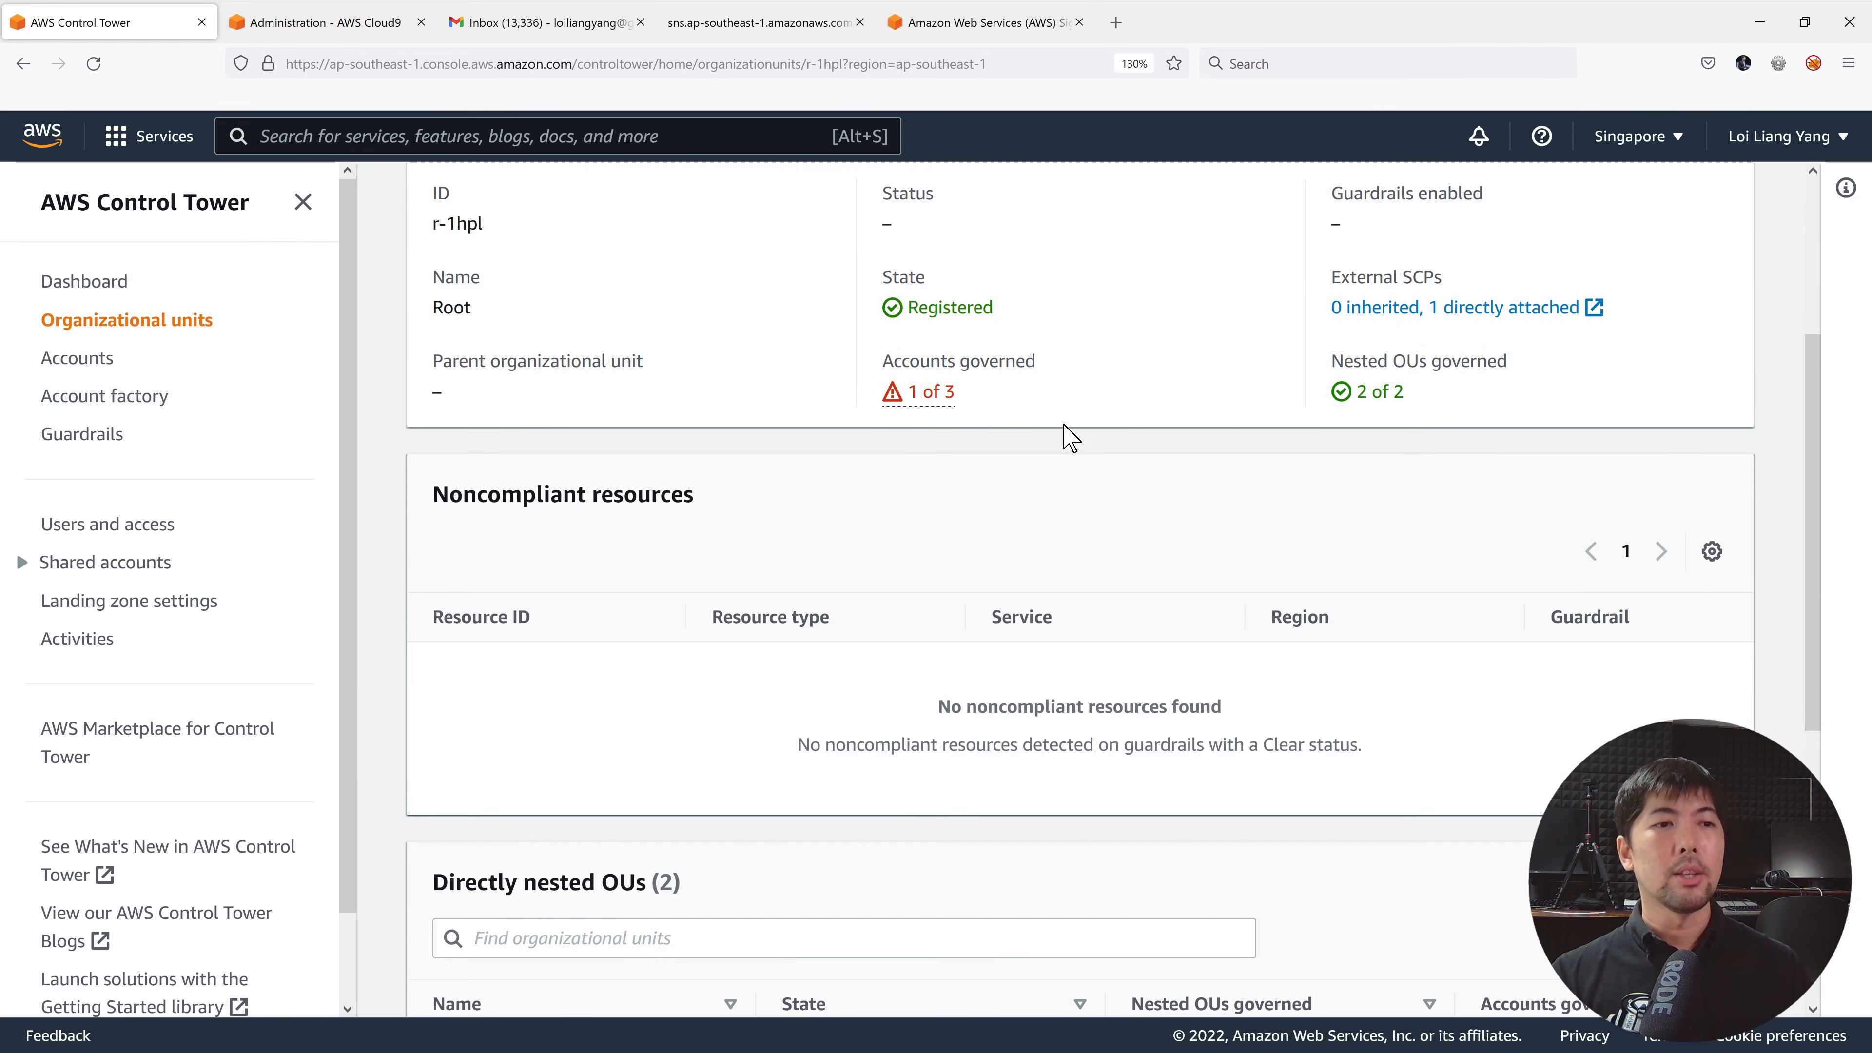
{"action": "scroll", "coordinate": [1070, 436], "scroll_direction": "up", "scroll_amount": 4}
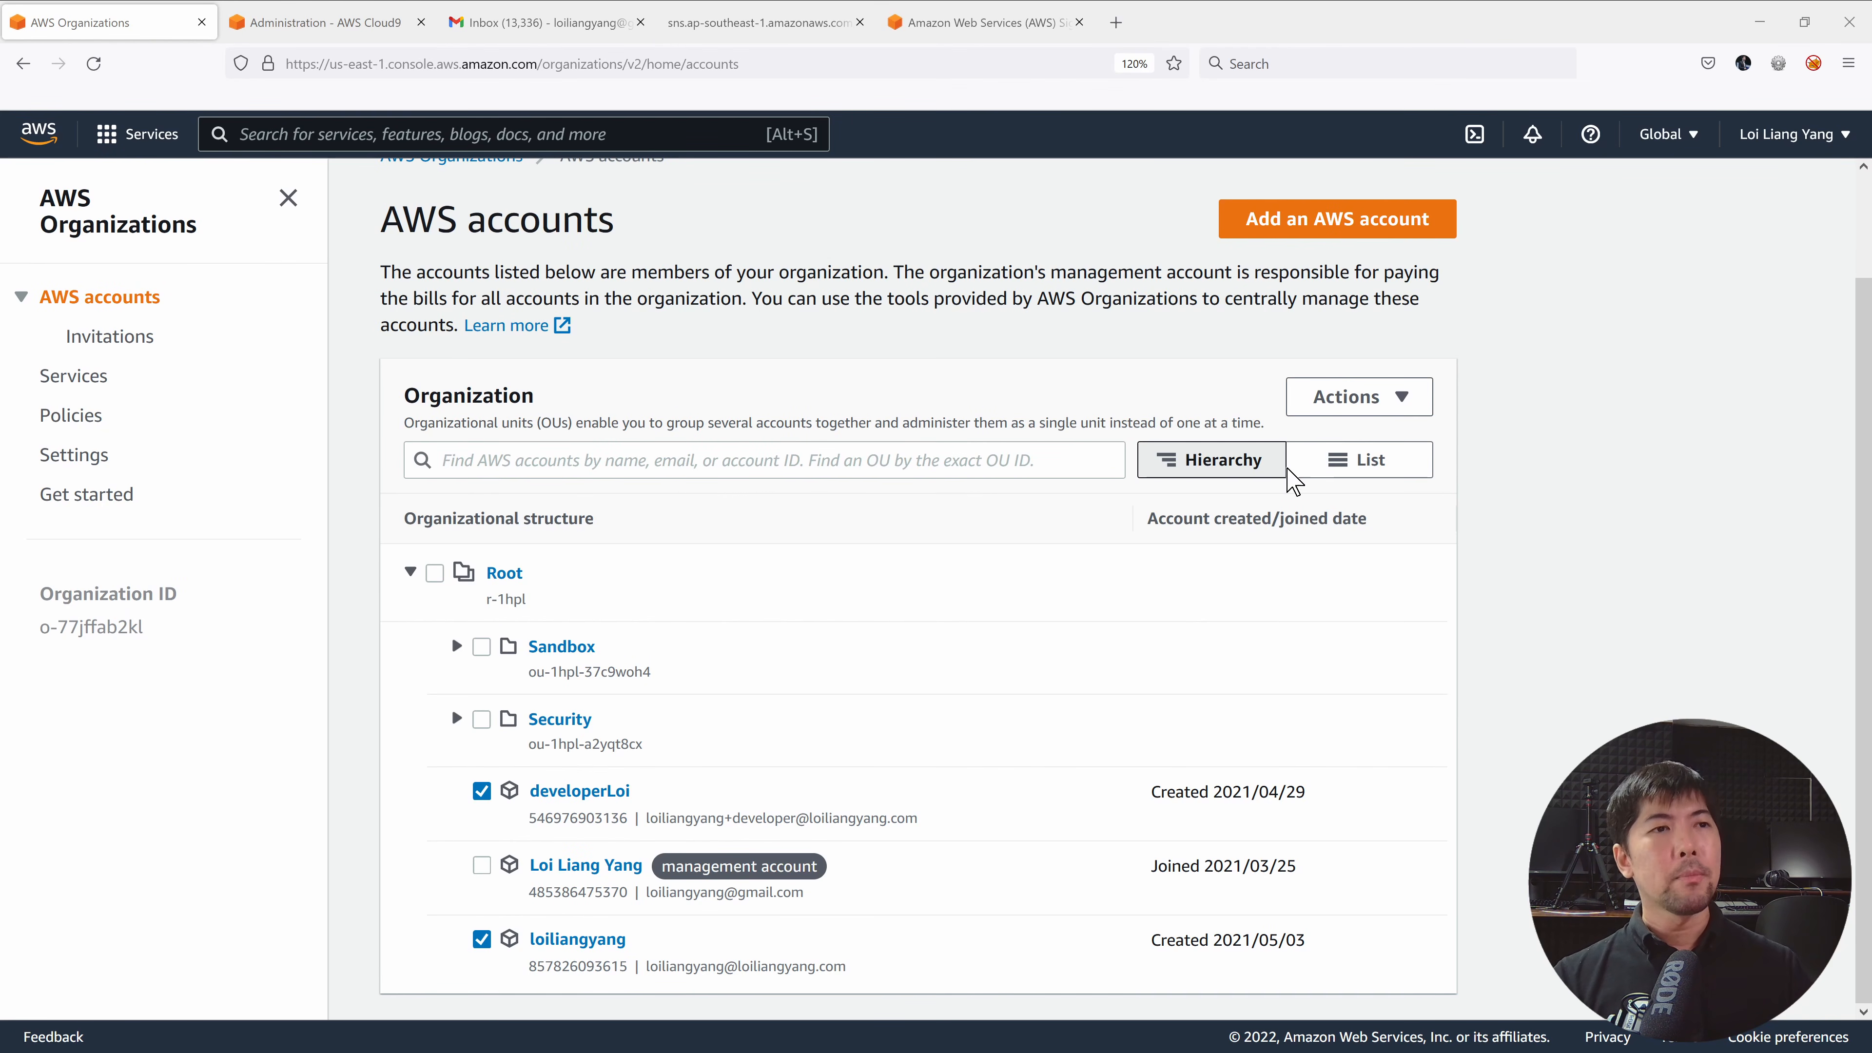
Move the two selected member accounts, including developerLoi, into the Sandbox OU.
{"action": "left_click", "coordinate": [1358, 413]}
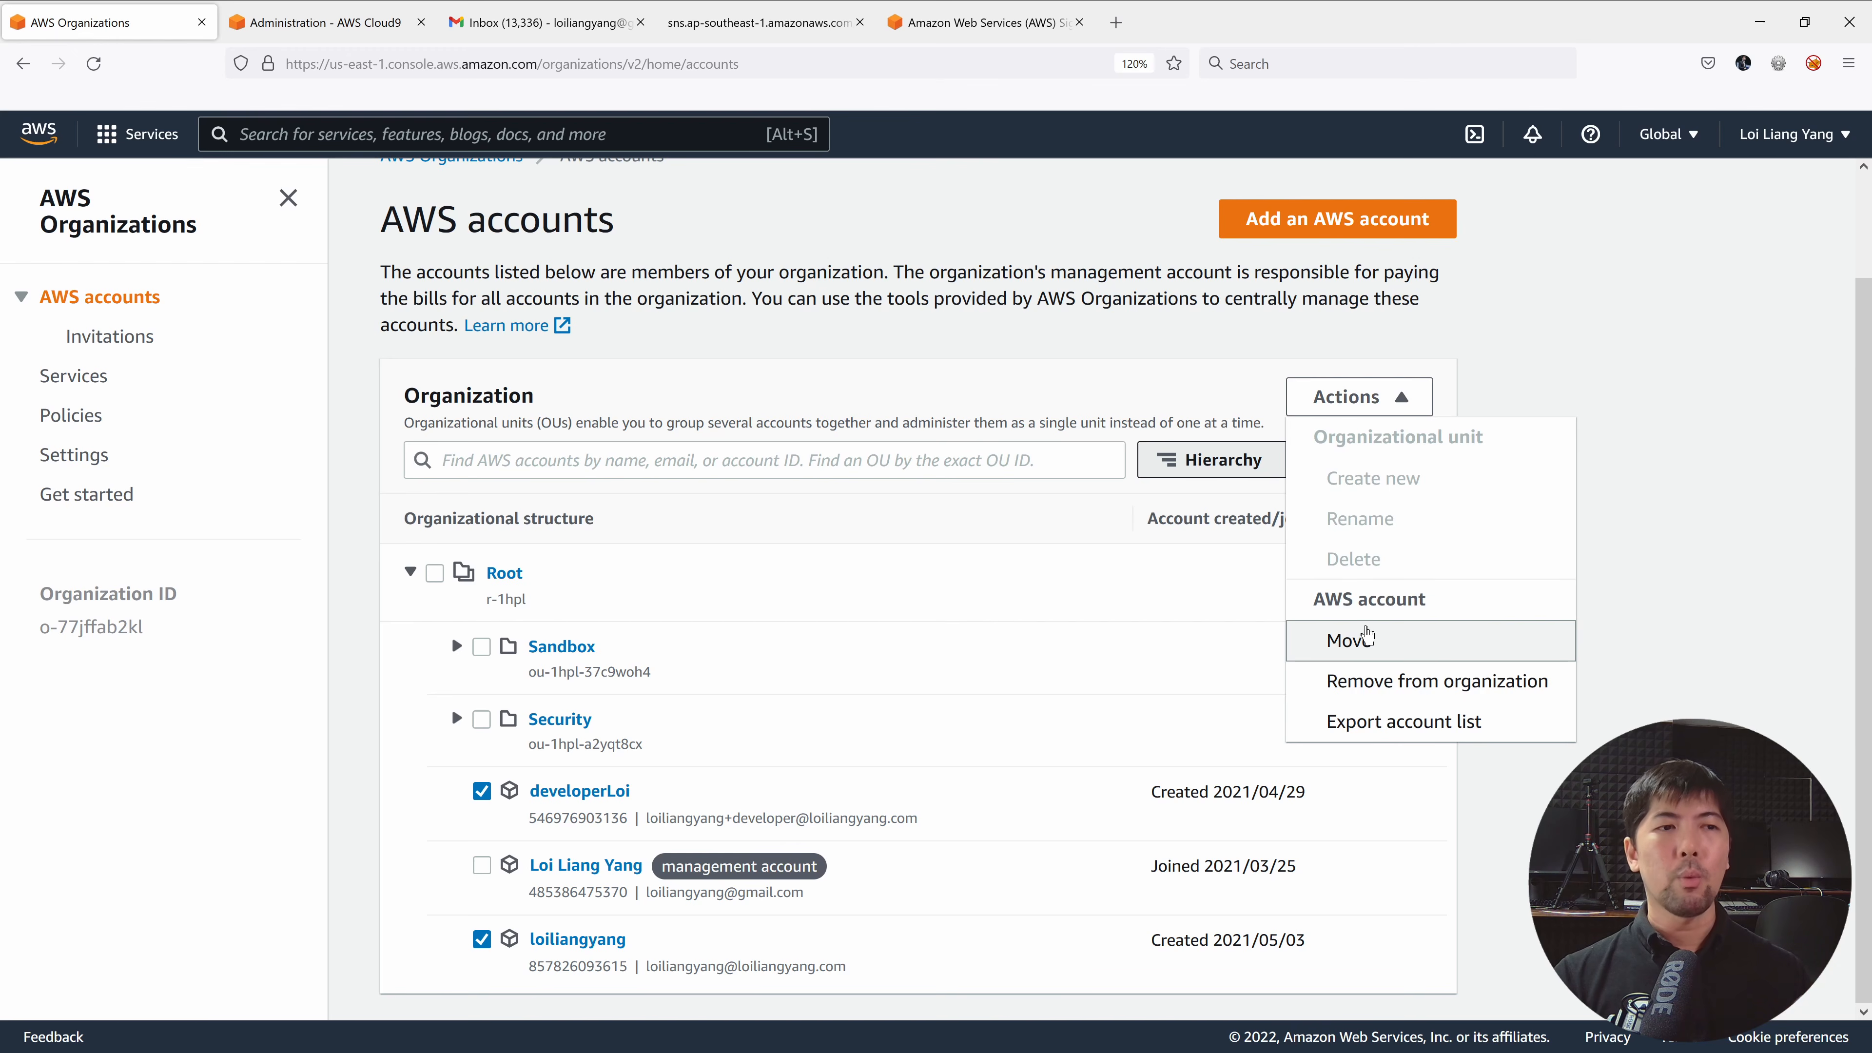
{"action": "left_click", "coordinate": [1372, 635]}
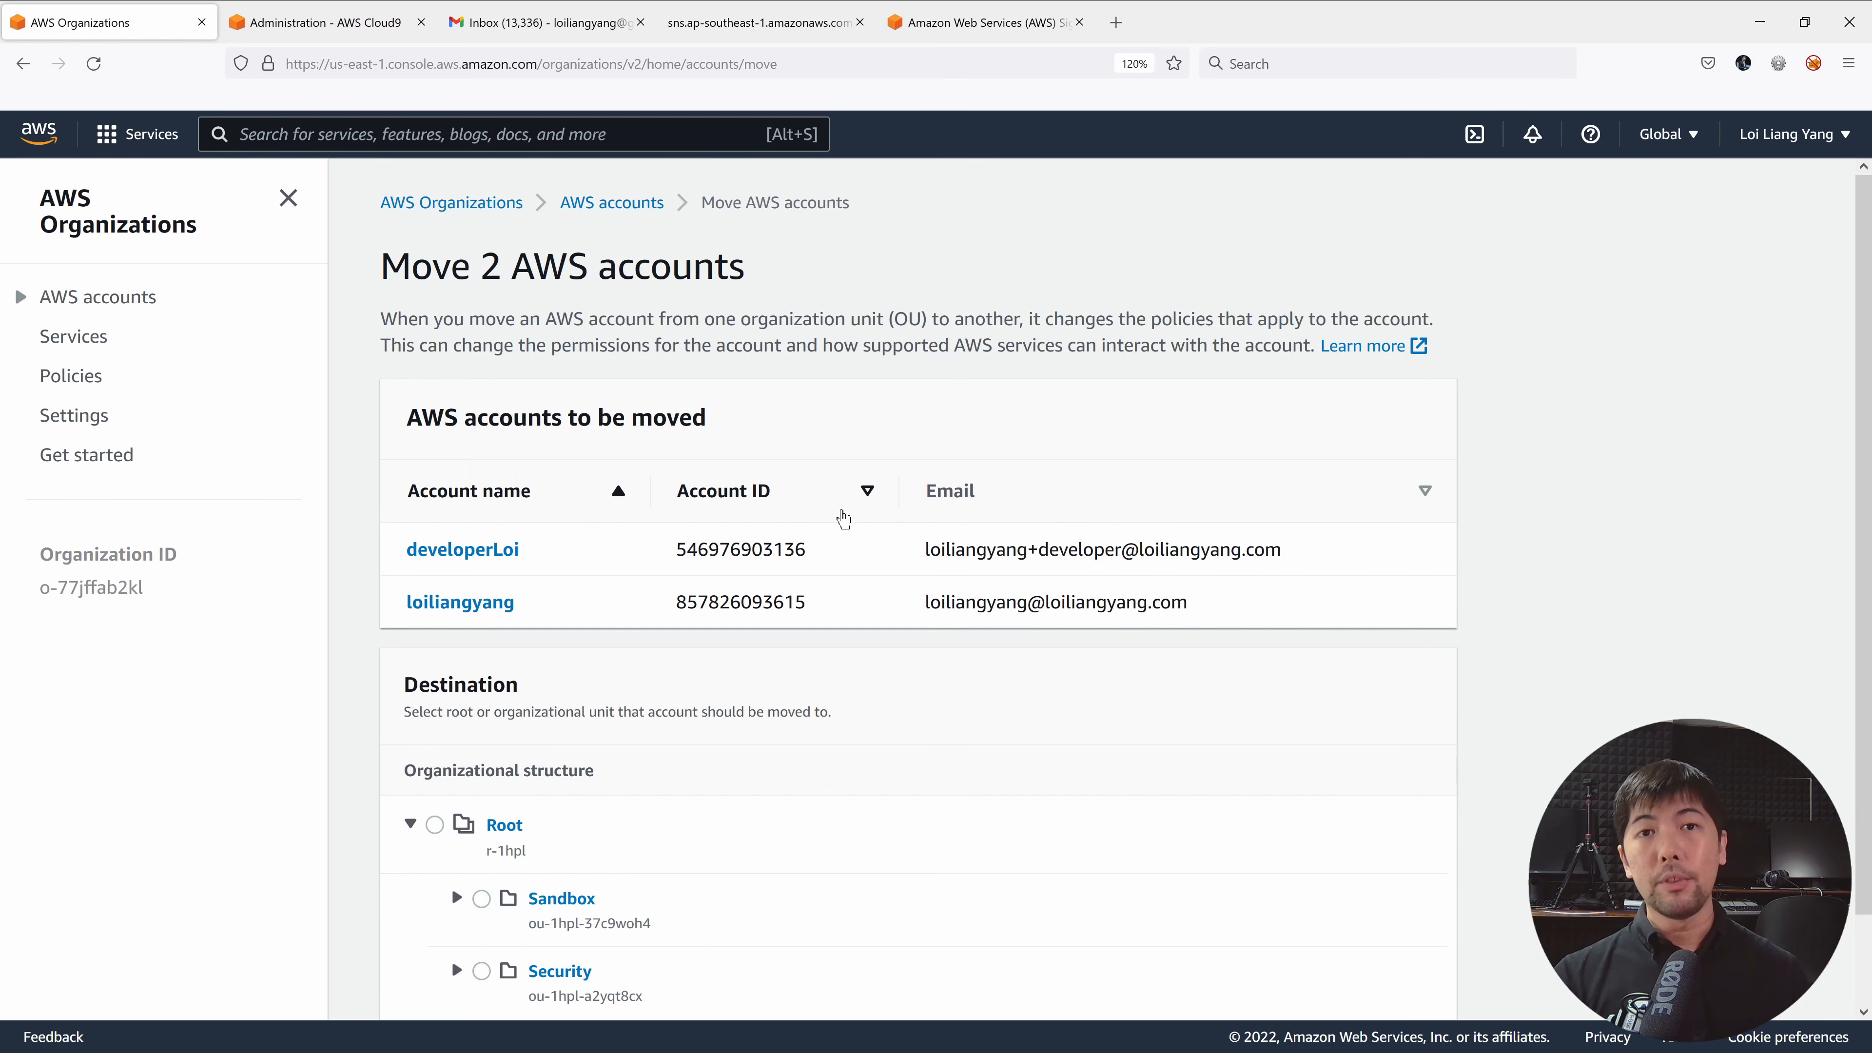
{"action": "scroll", "coordinate": [832, 481], "scroll_direction": "down", "scroll_amount": 2}
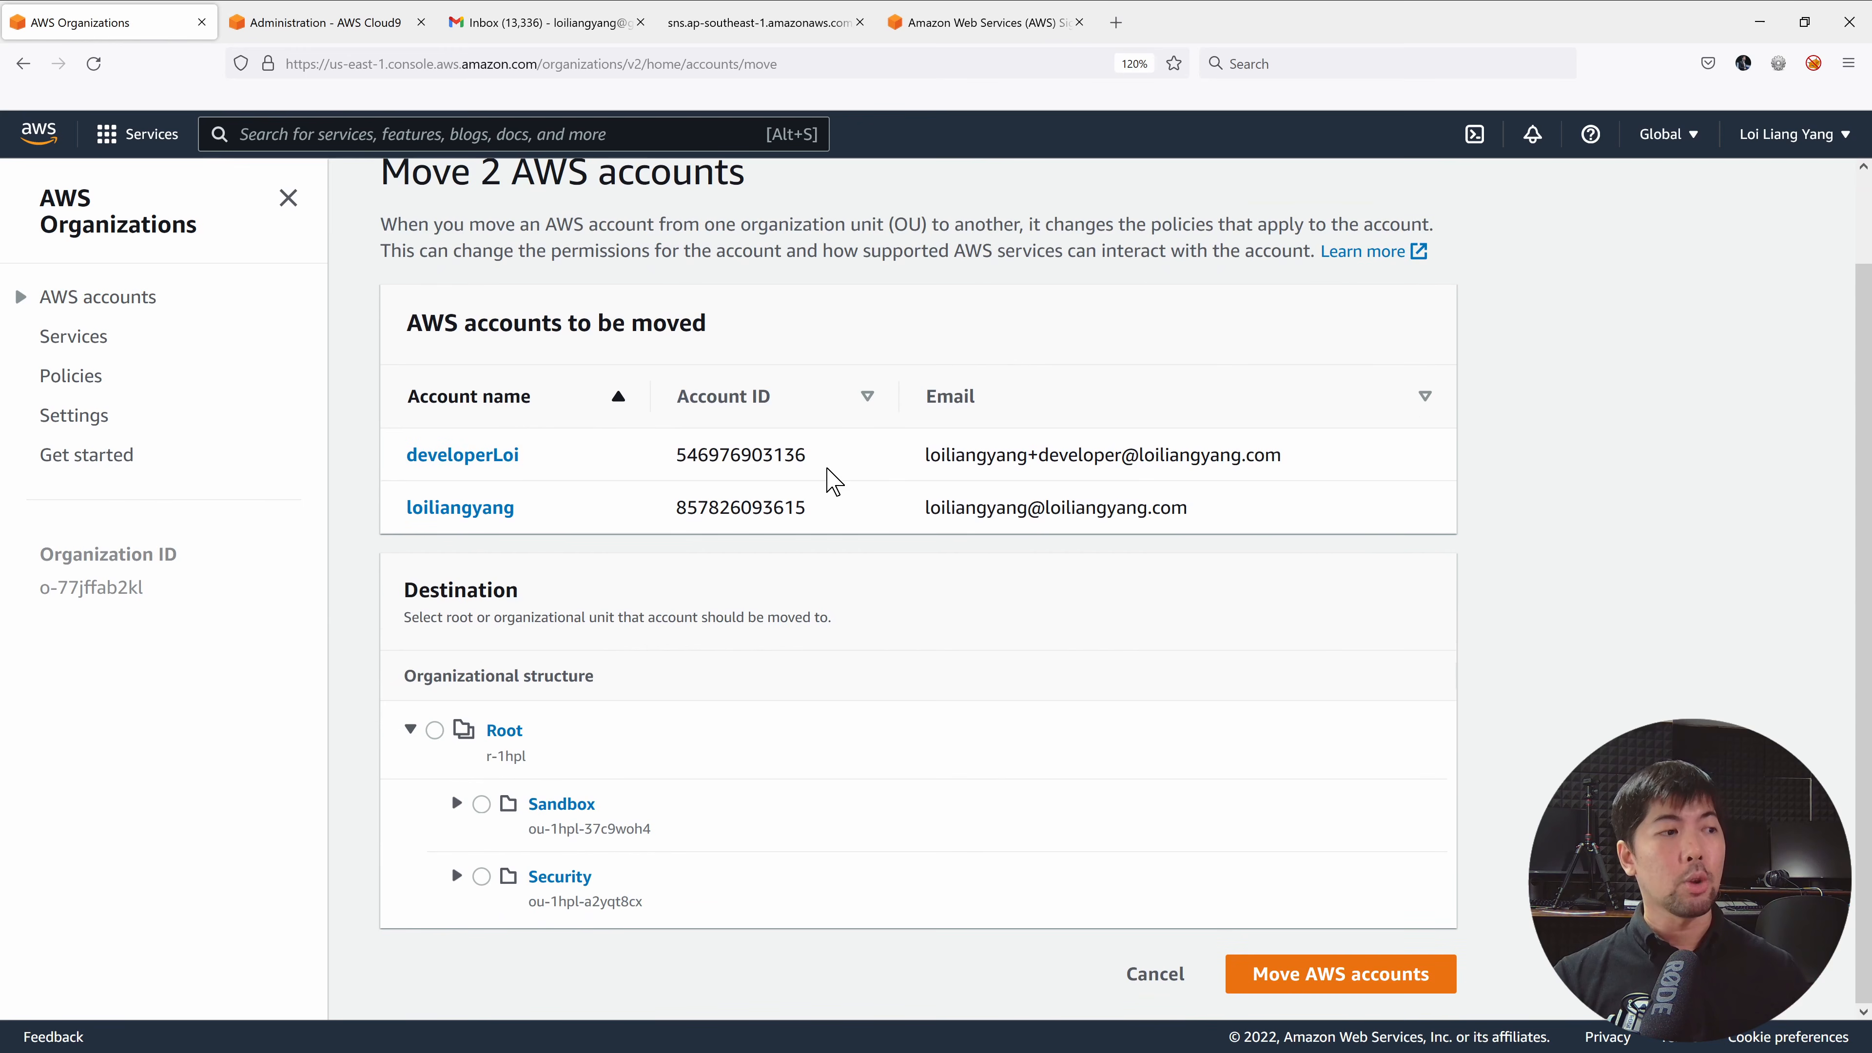
{"action": "left_click", "coordinate": [482, 806]}
{"action": "left_click", "coordinate": [1301, 972]}
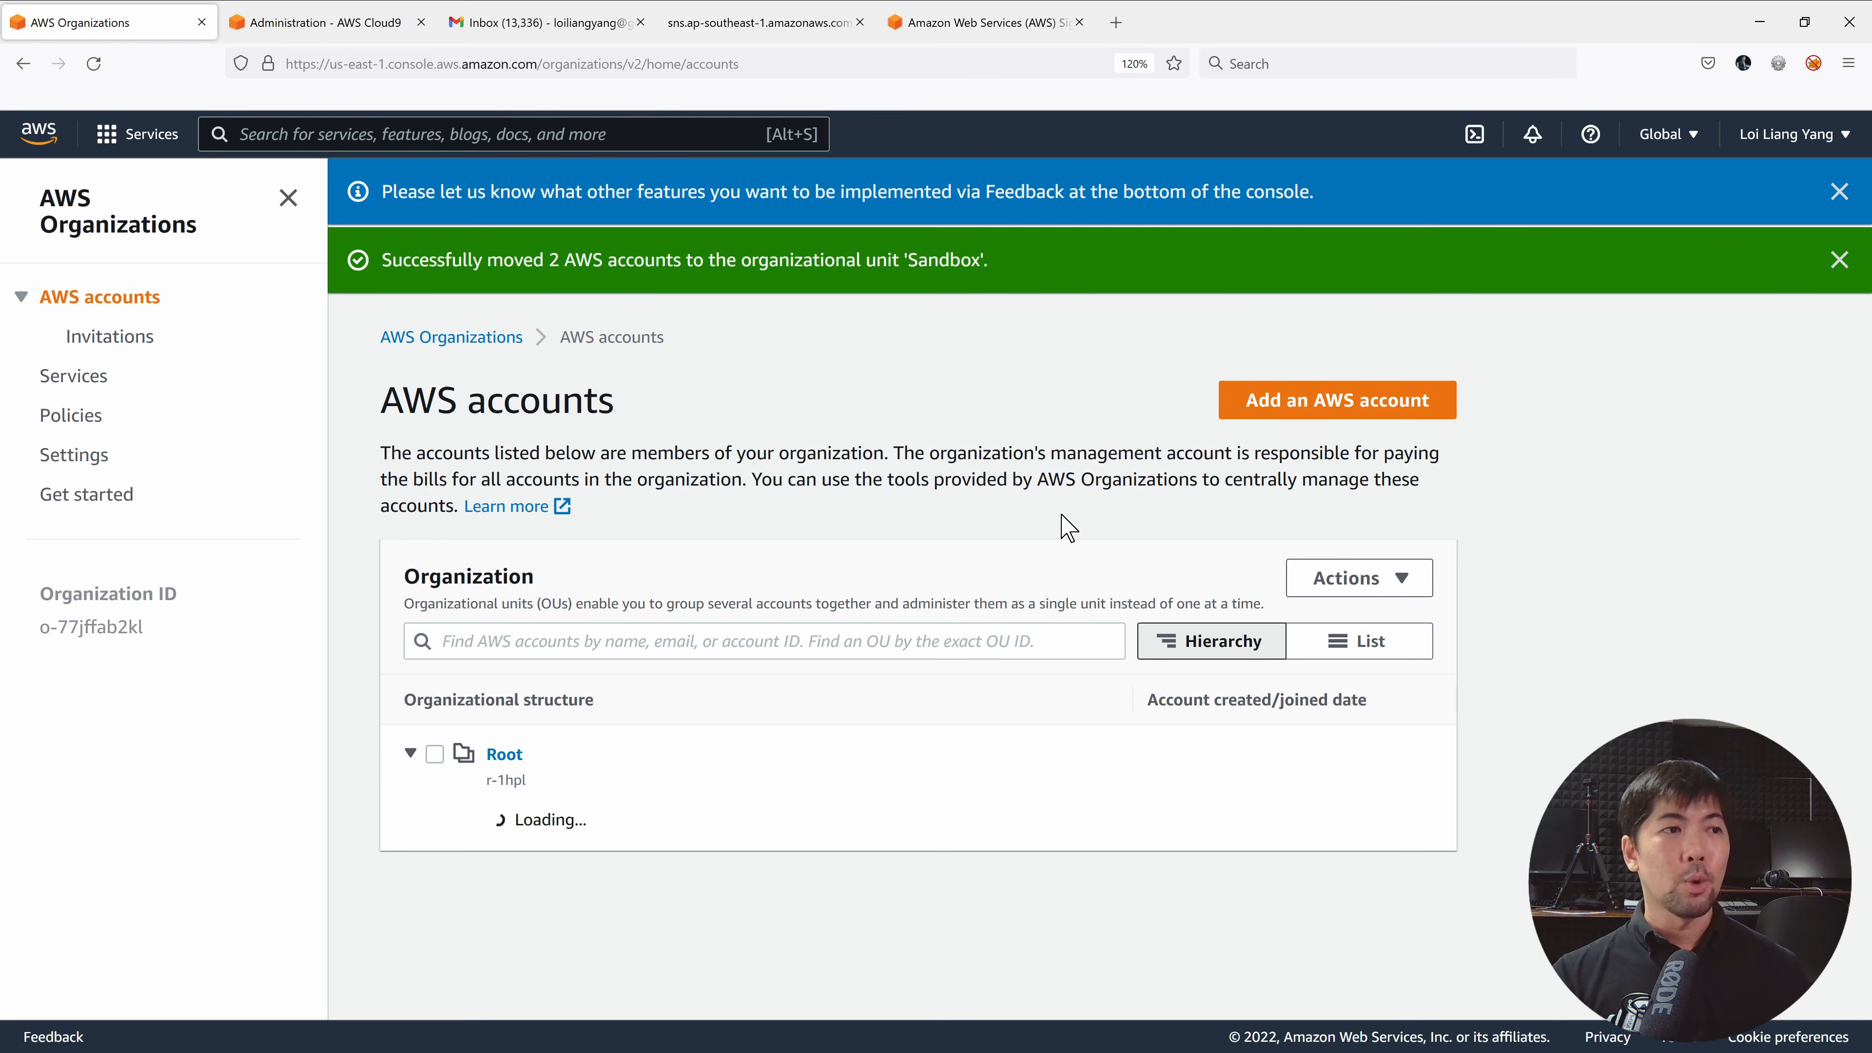
{"action": "triple_click", "coordinate": [407, 255]}
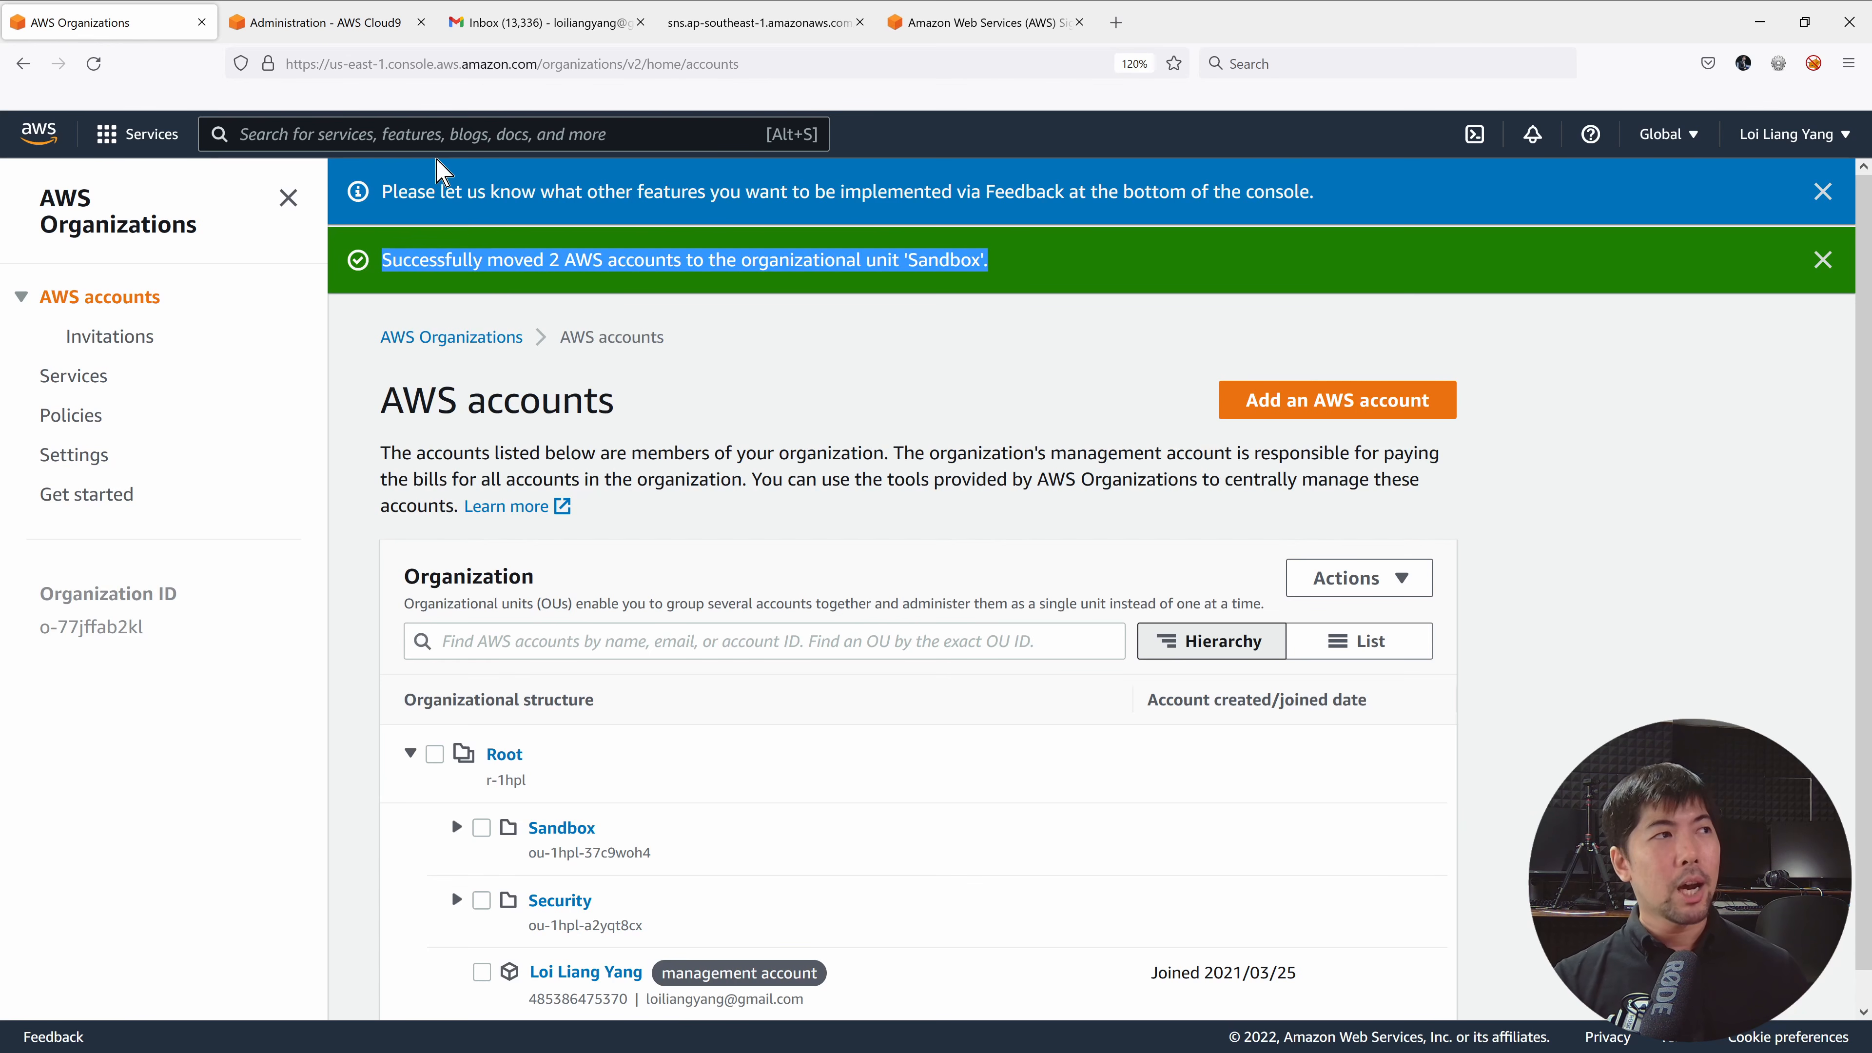
{"action": "left_click", "coordinate": [429, 131]}
{"action": "type", "text": "control tower"}
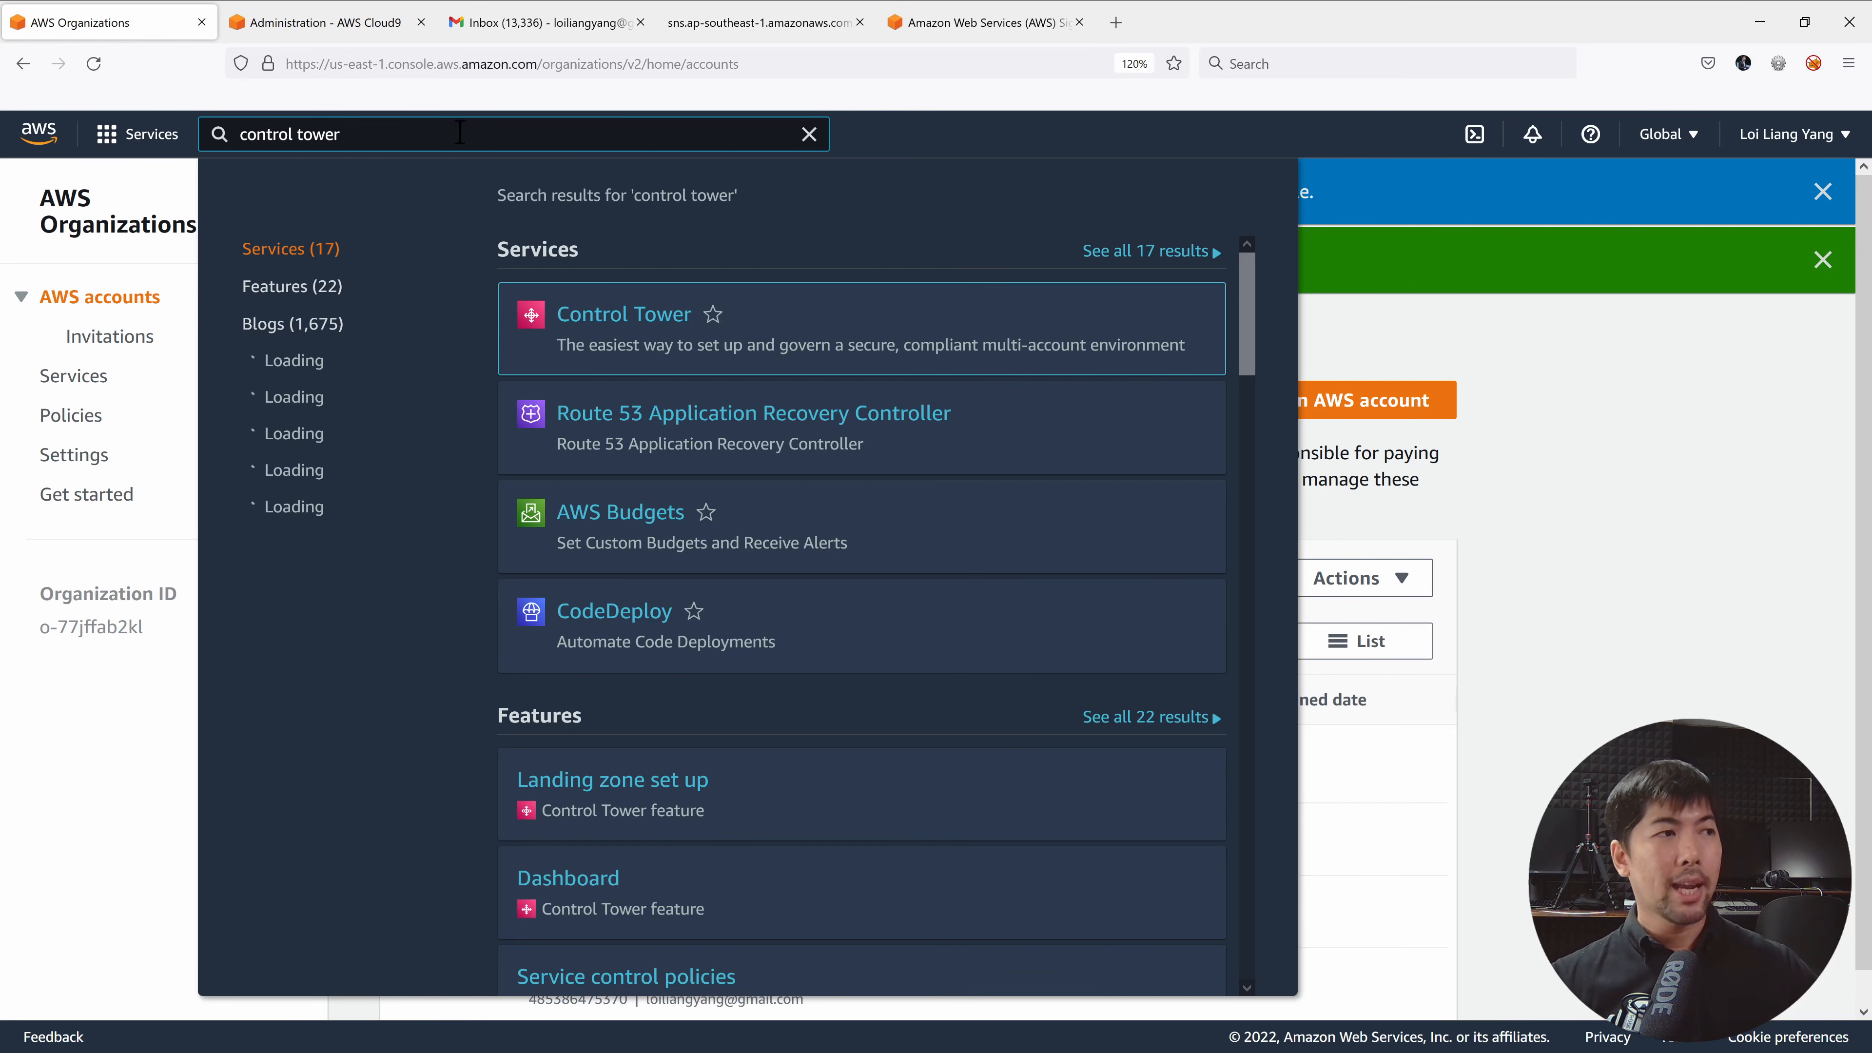
In Control Tower, select the Sandbox OU, accept the acknowledgement and confirm Re-Register OU.
{"action": "left_click", "coordinate": [641, 313]}
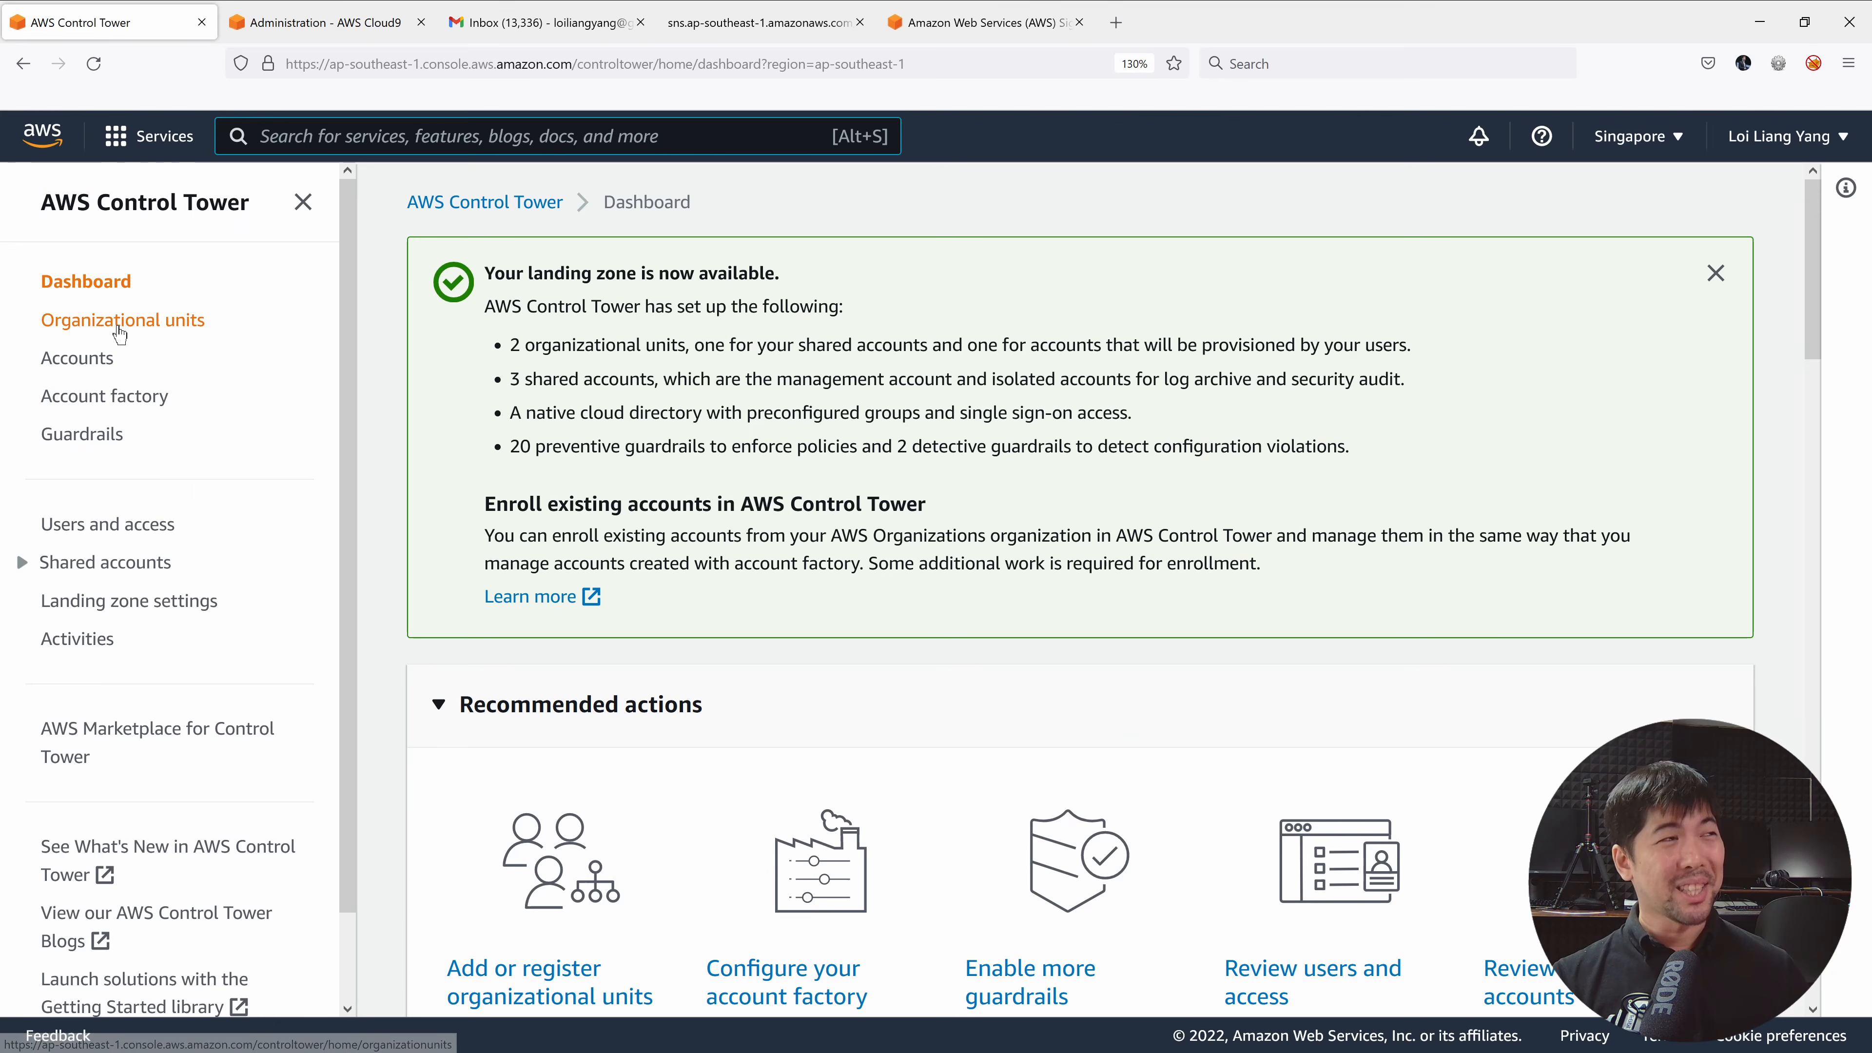
{"action": "left_click", "coordinate": [126, 319]}
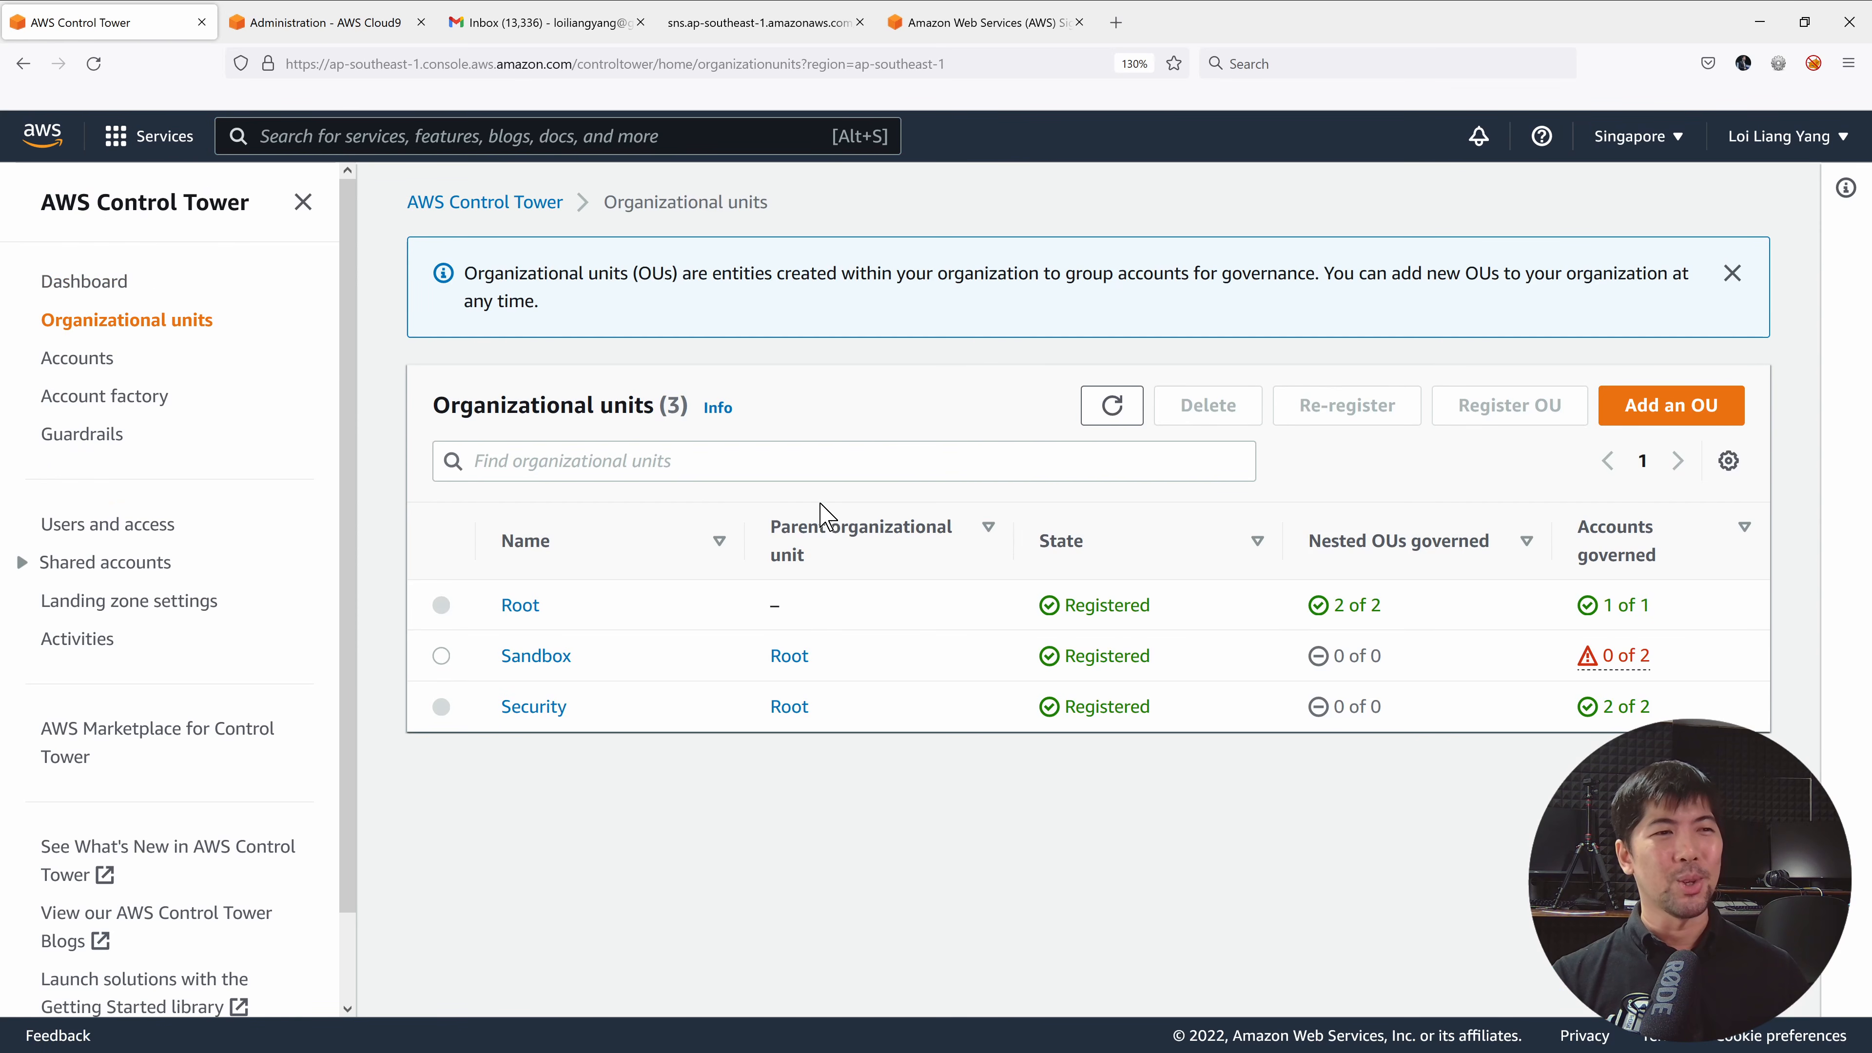
{"action": "left_click", "coordinate": [442, 656]}
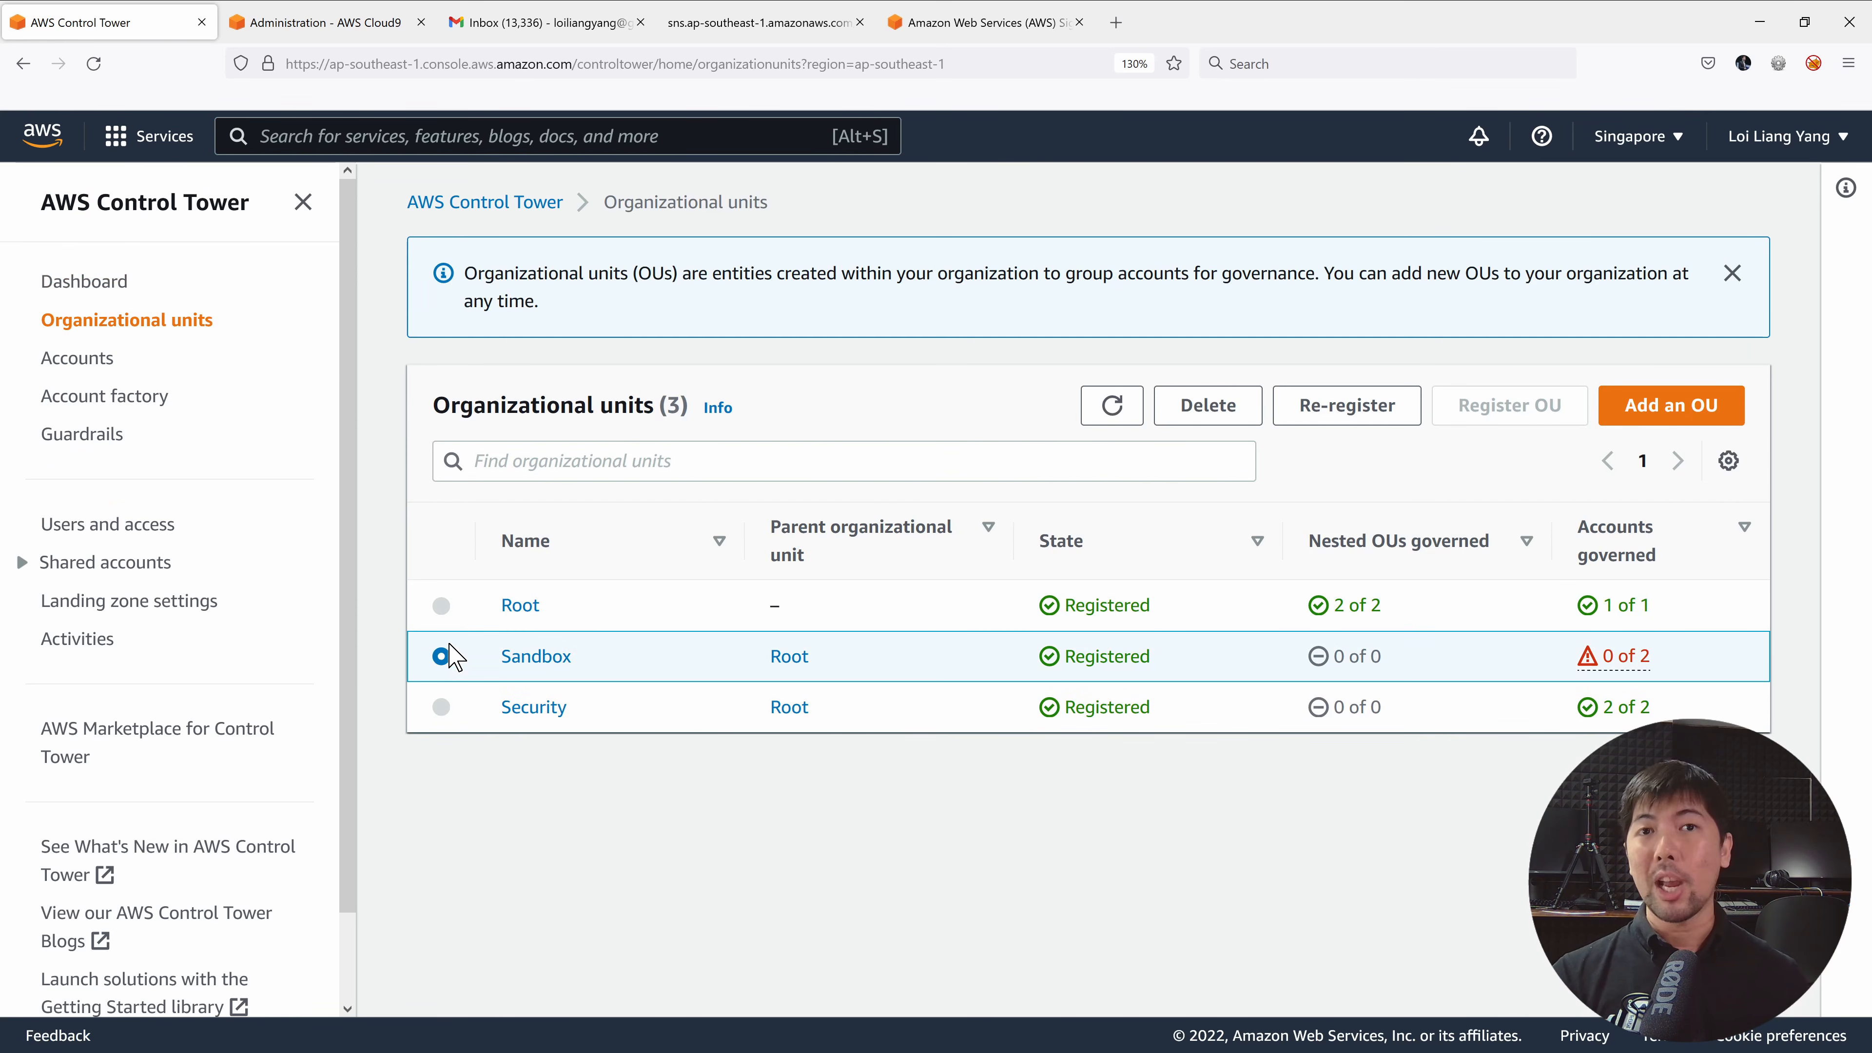
{"action": "left_click", "coordinate": [1367, 411]}
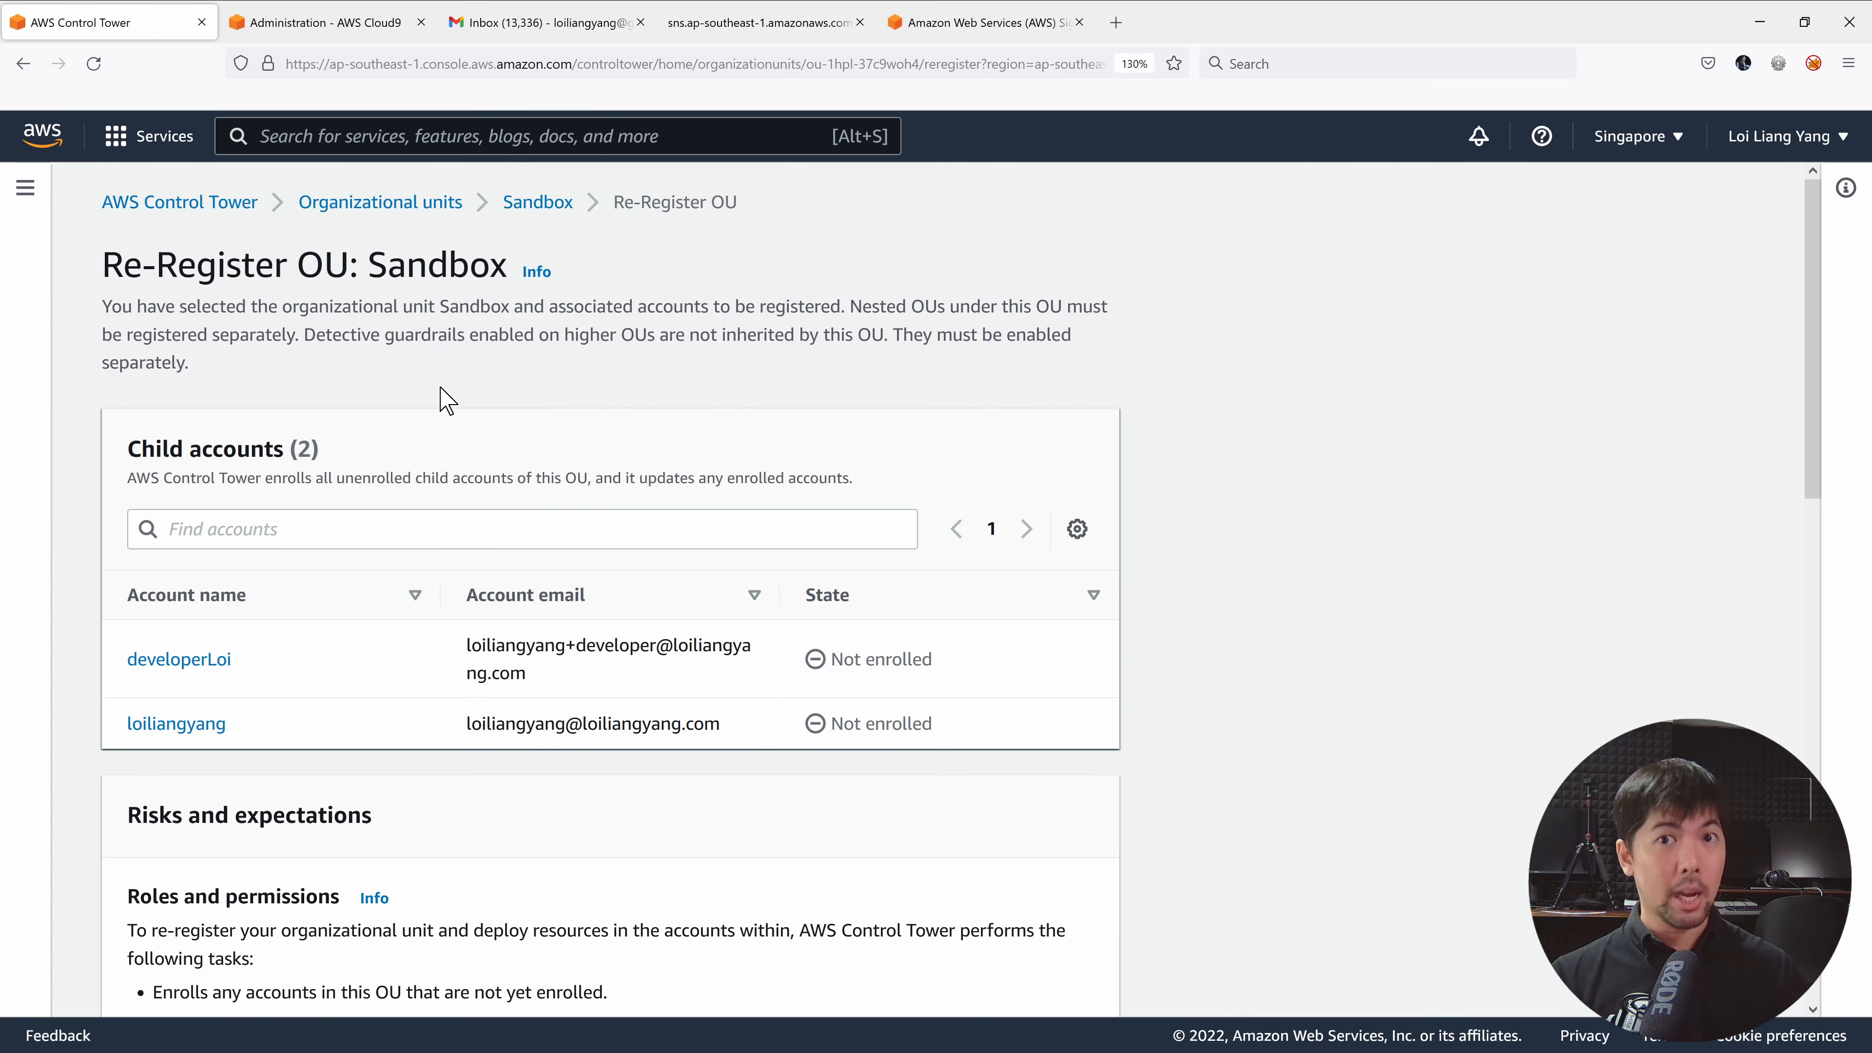
{"action": "scroll", "coordinate": [492, 367], "scroll_direction": "down", "scroll_amount": 5}
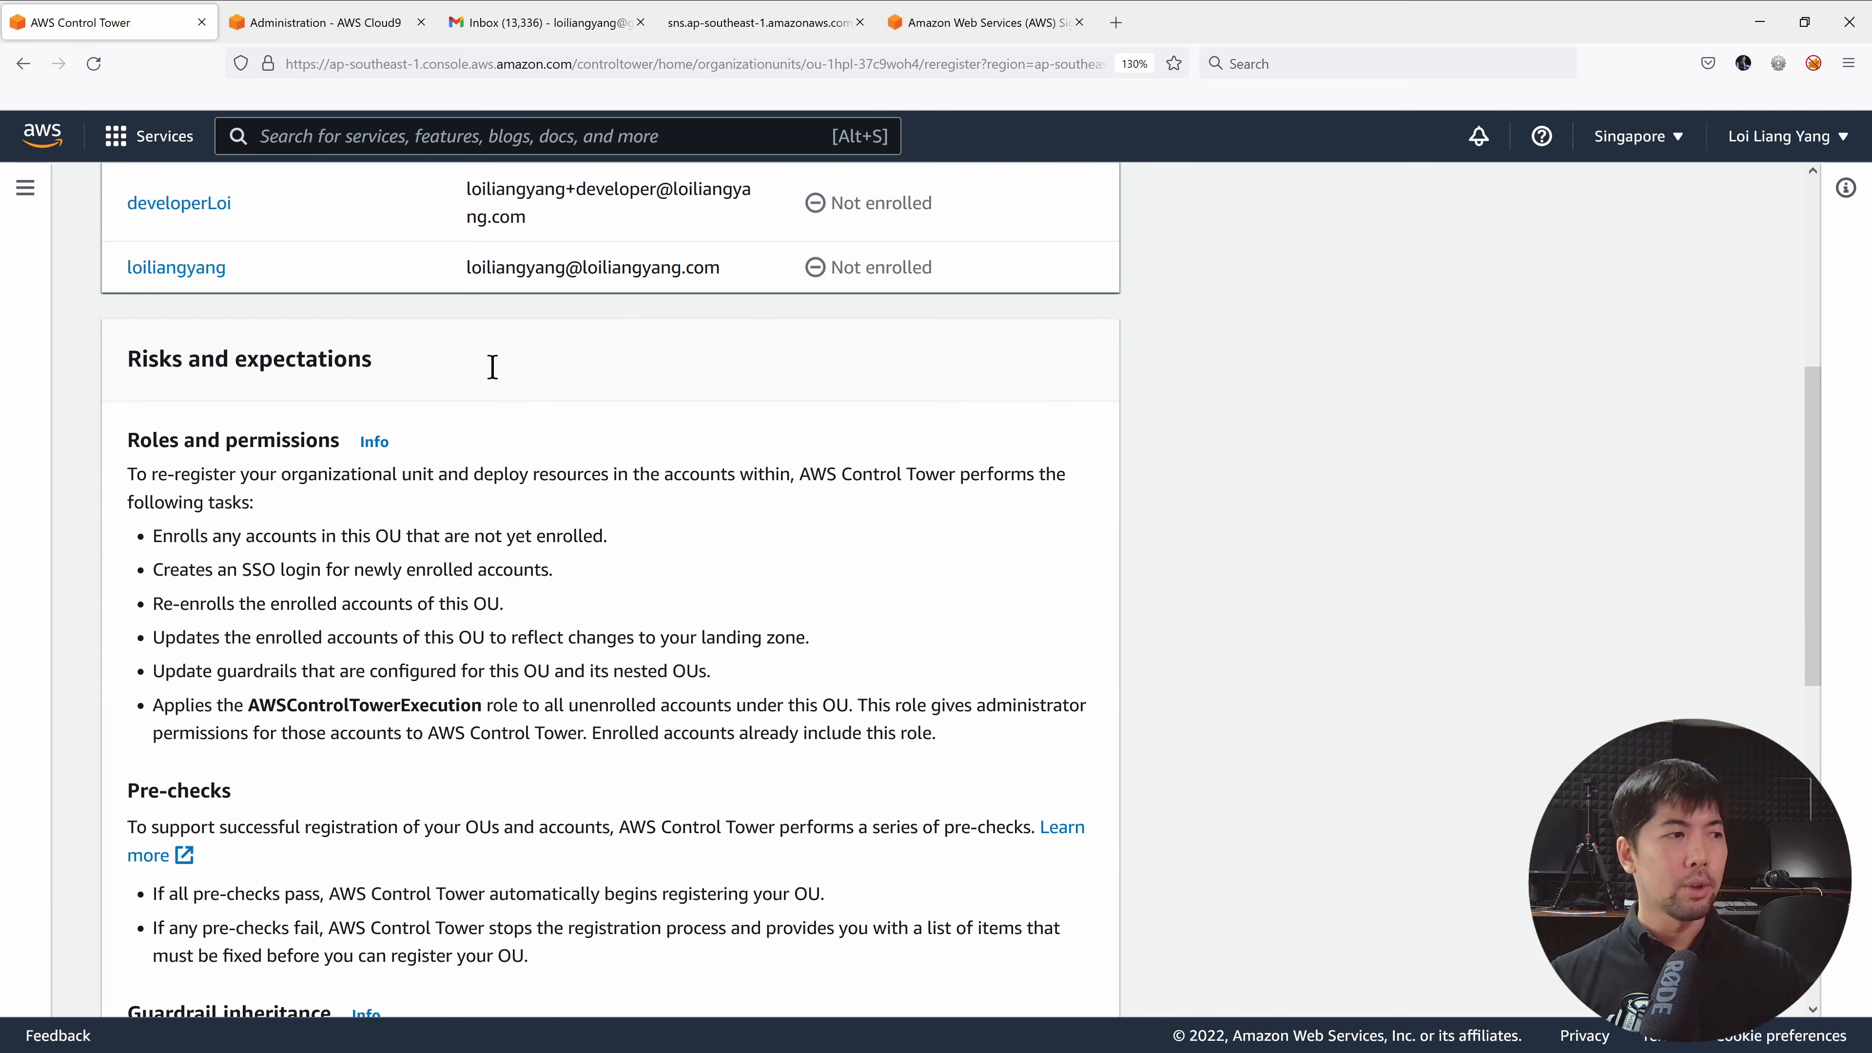
{"action": "scroll", "coordinate": [492, 366], "scroll_direction": "down", "scroll_amount": 2}
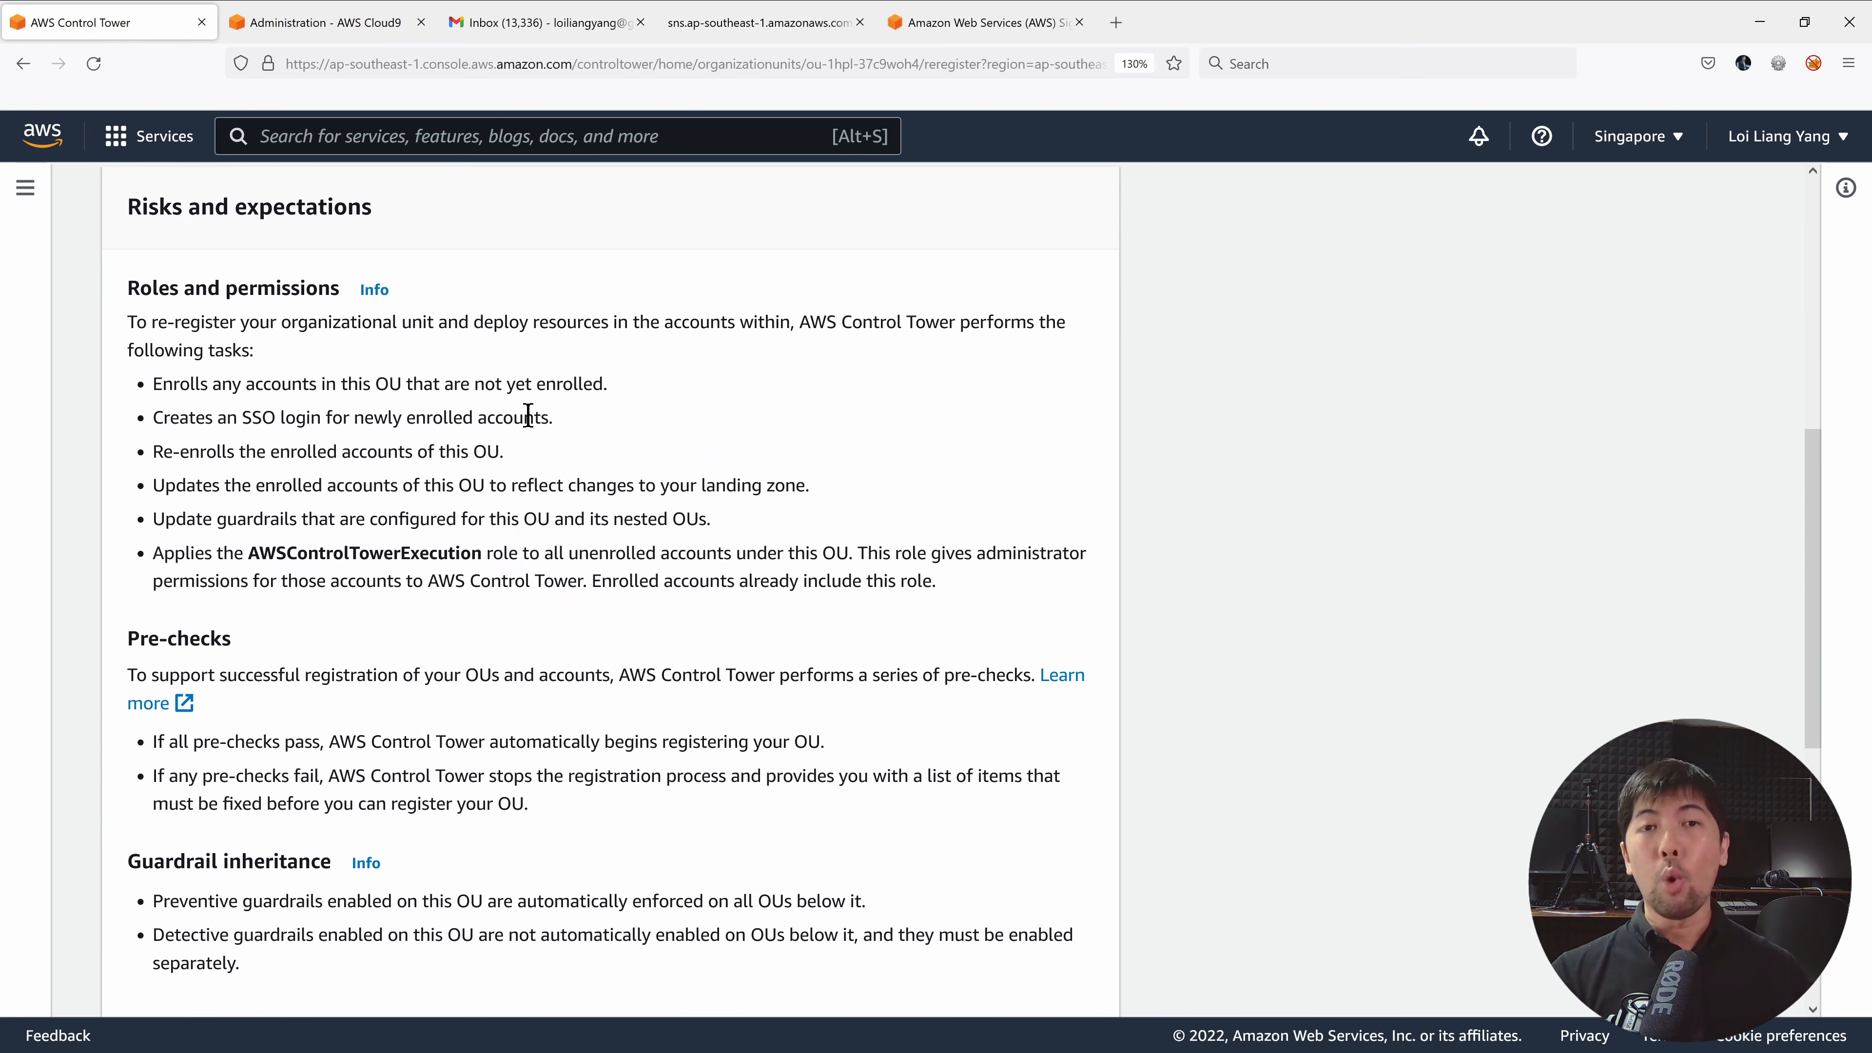
{"action": "scroll", "coordinate": [518, 385], "scroll_direction": "down", "scroll_amount": 4}
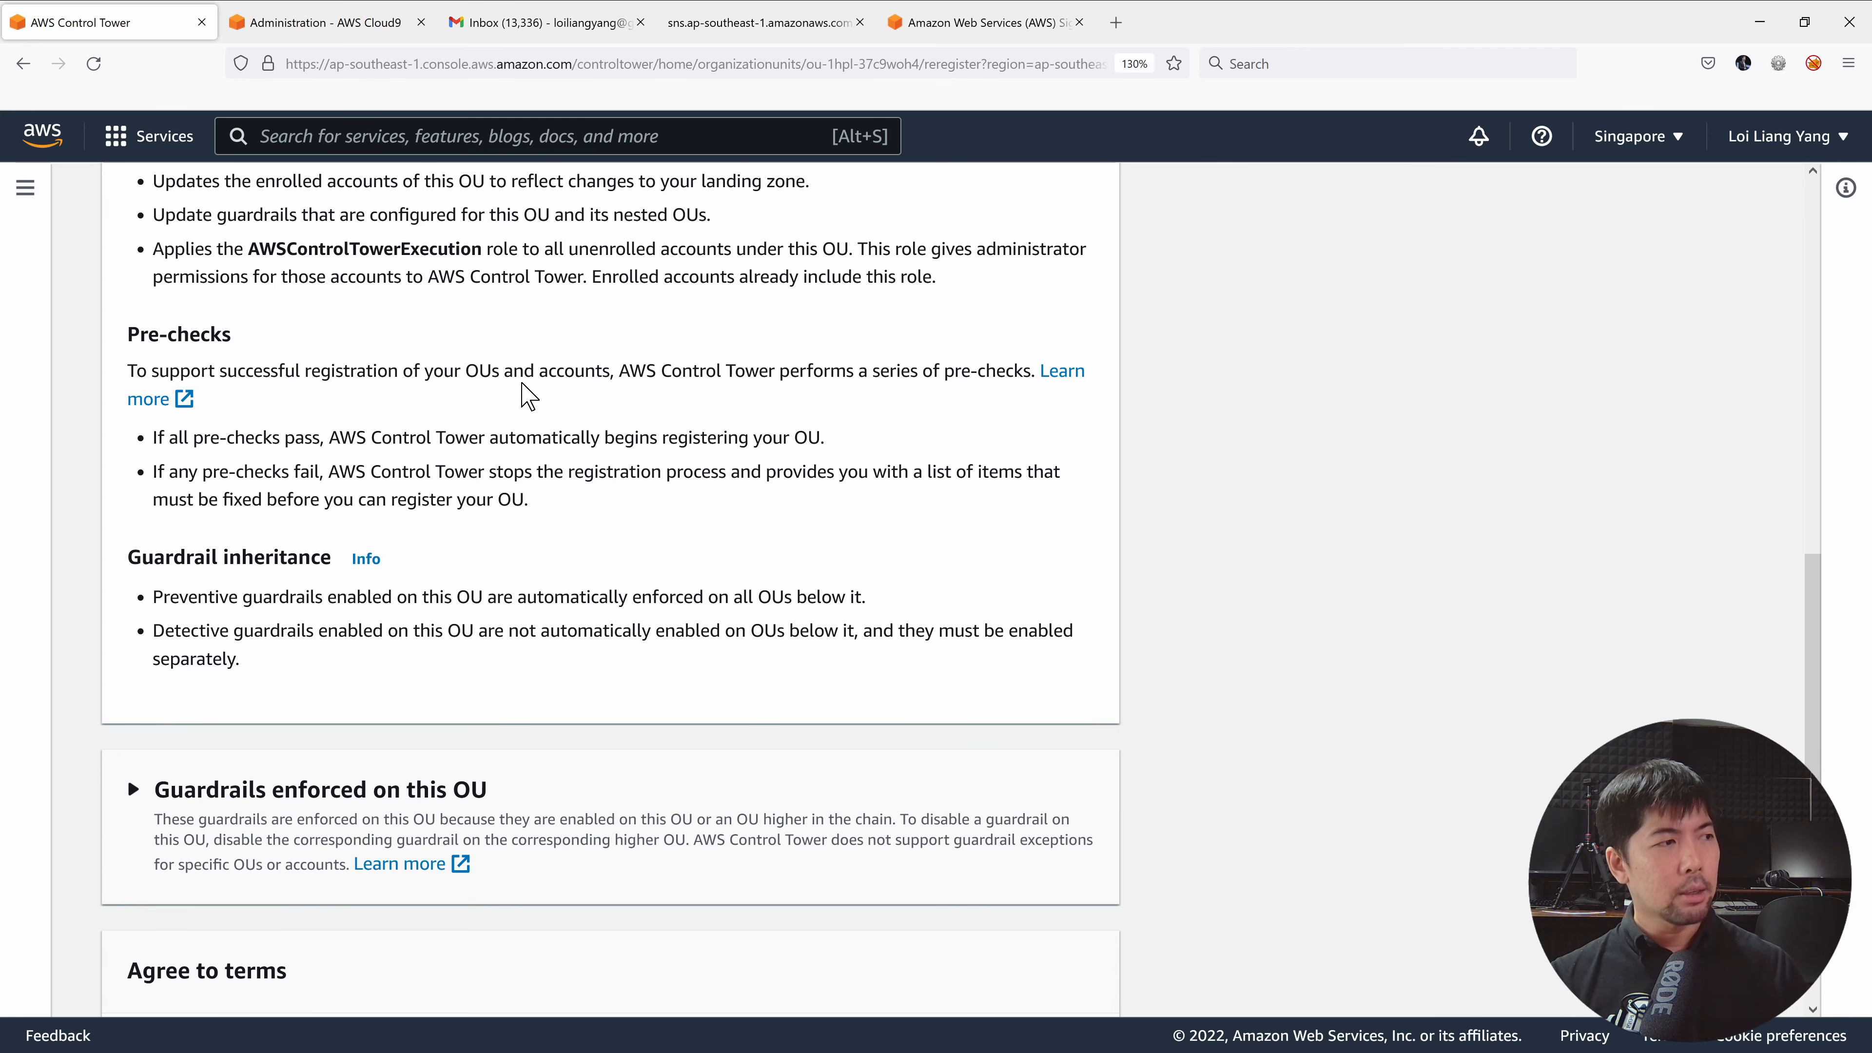
{"action": "scroll", "coordinate": [527, 395], "scroll_direction": "down", "scroll_amount": 4}
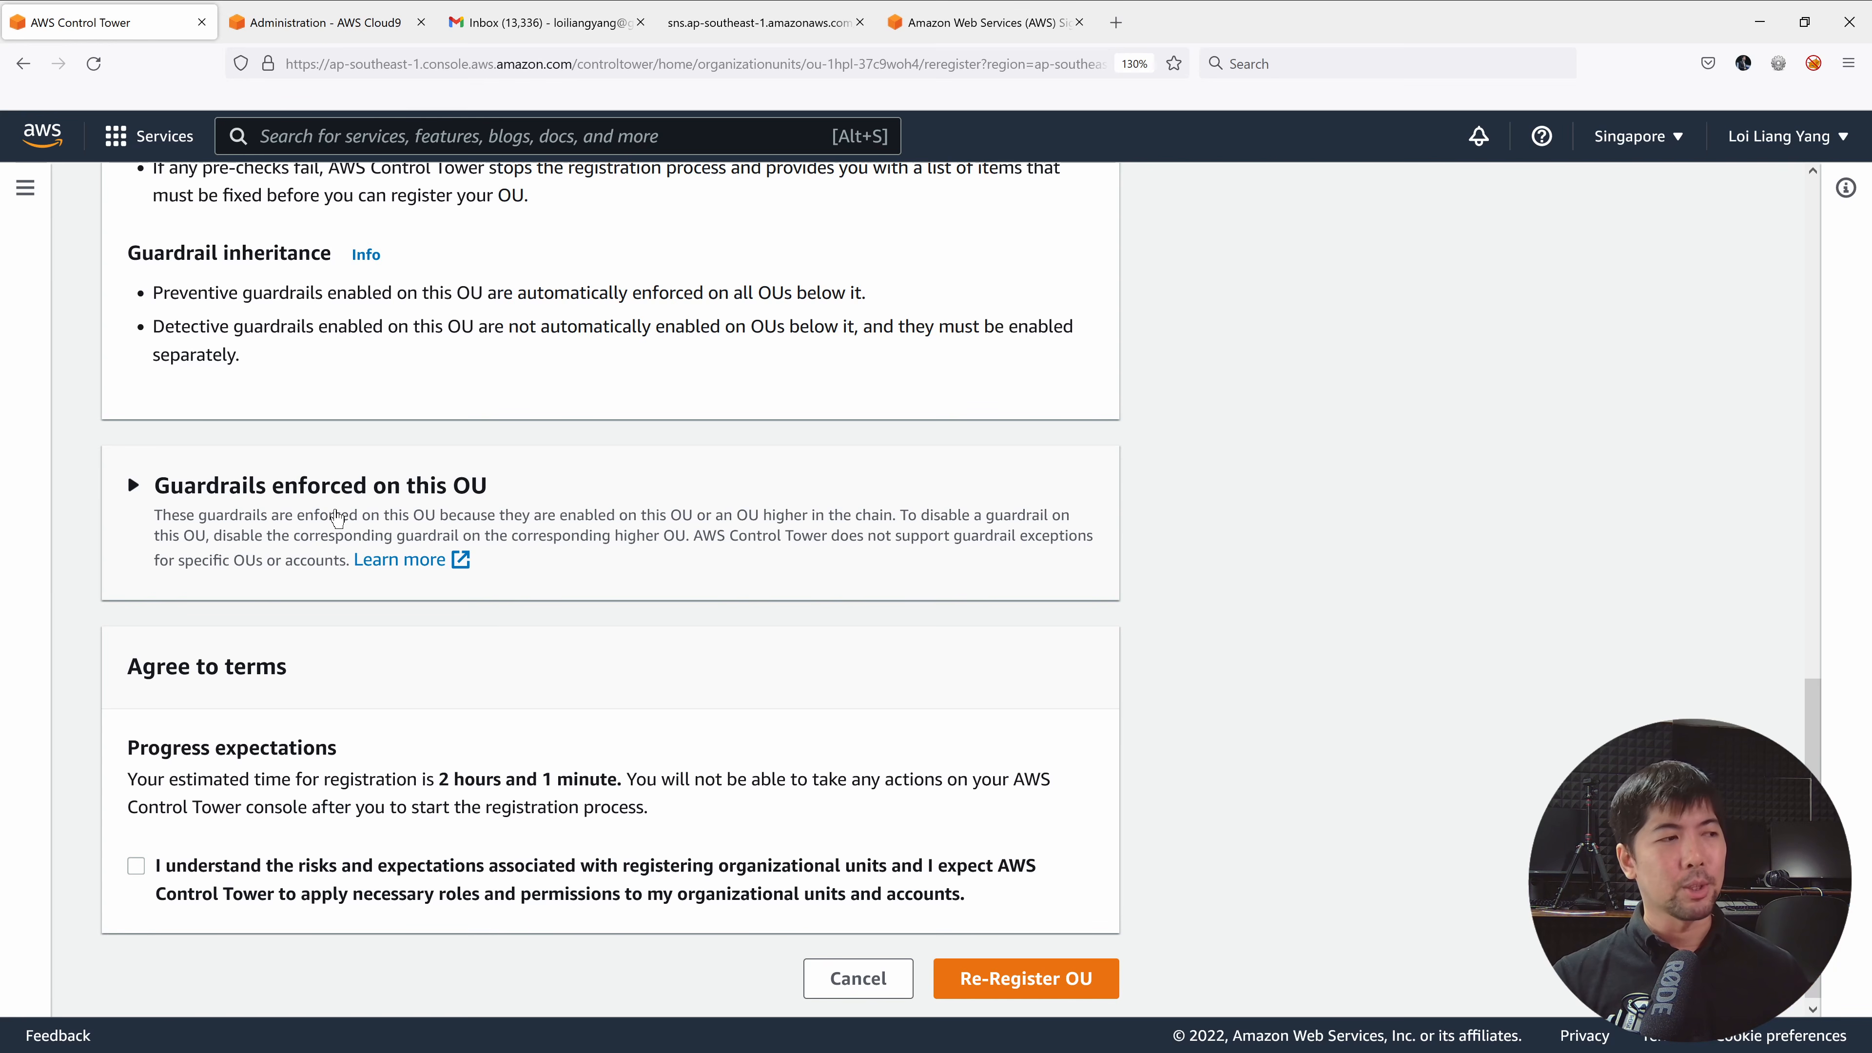
{"action": "scroll", "coordinate": [337, 518], "scroll_direction": "down", "scroll_amount": 1}
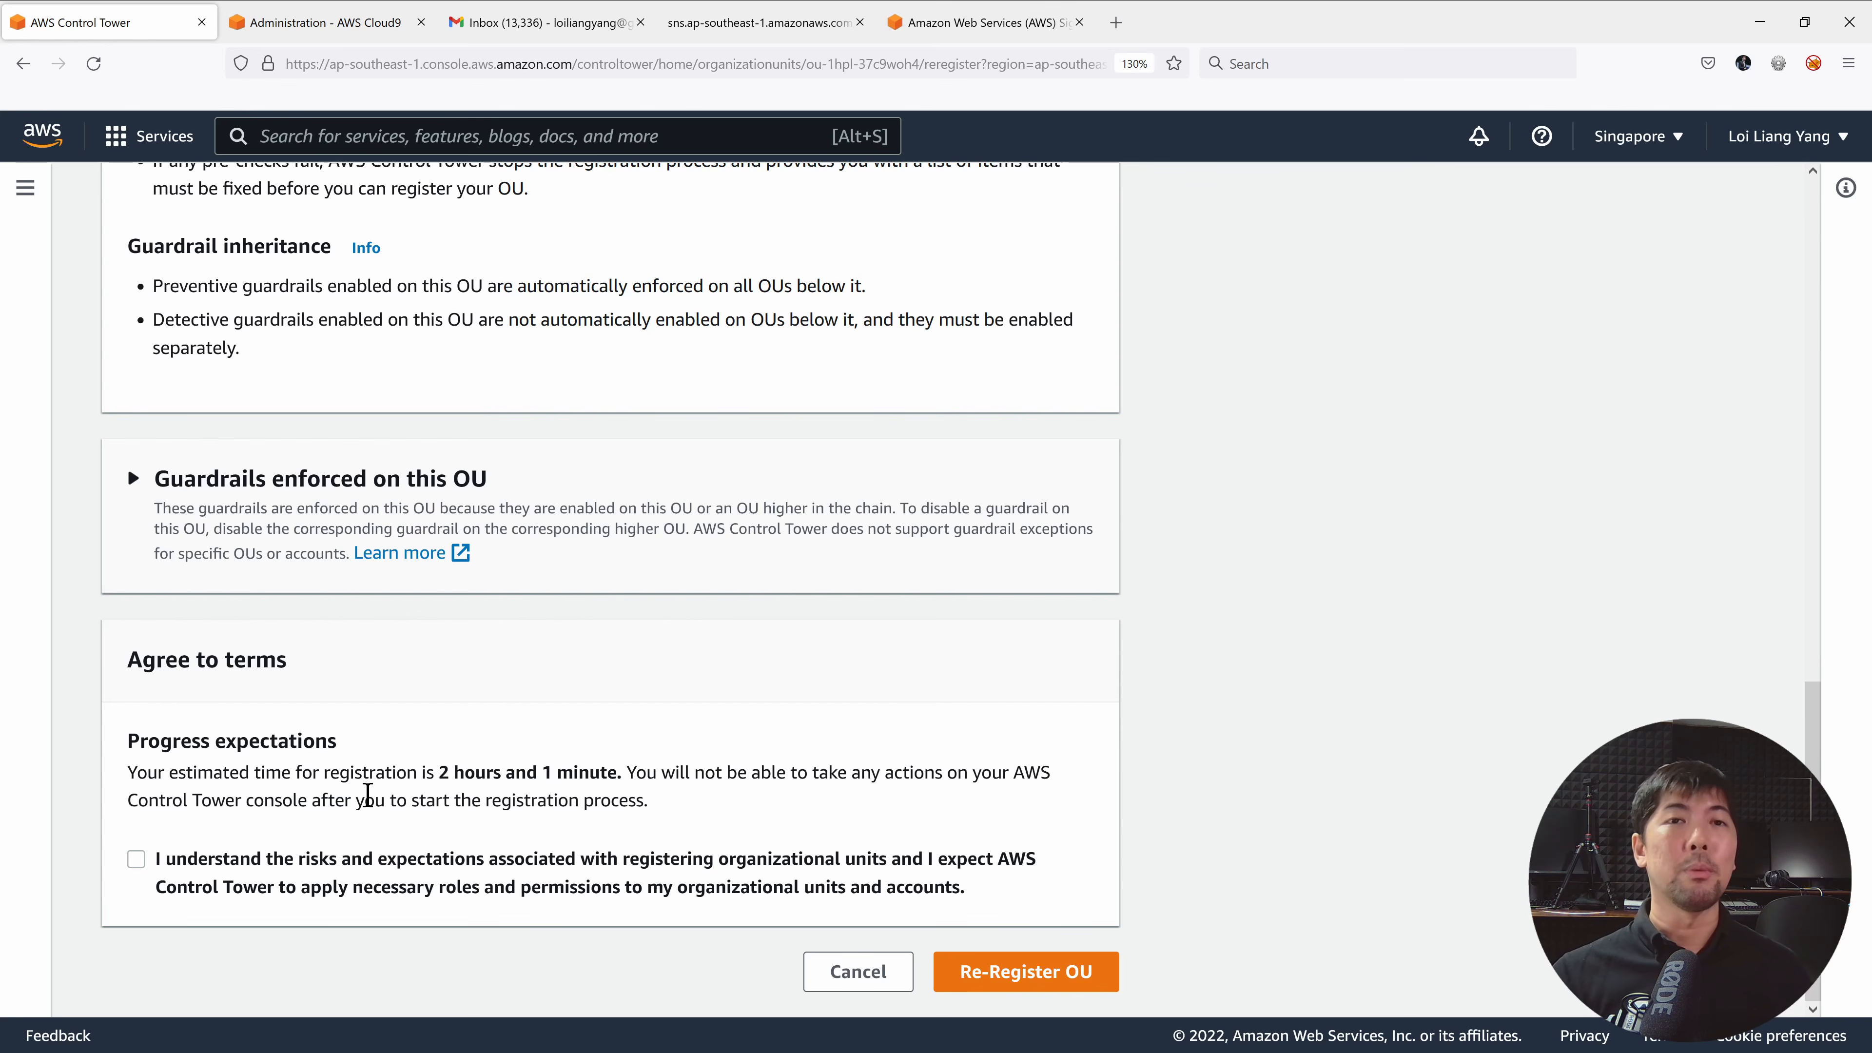
{"action": "left_click", "coordinate": [304, 864]}
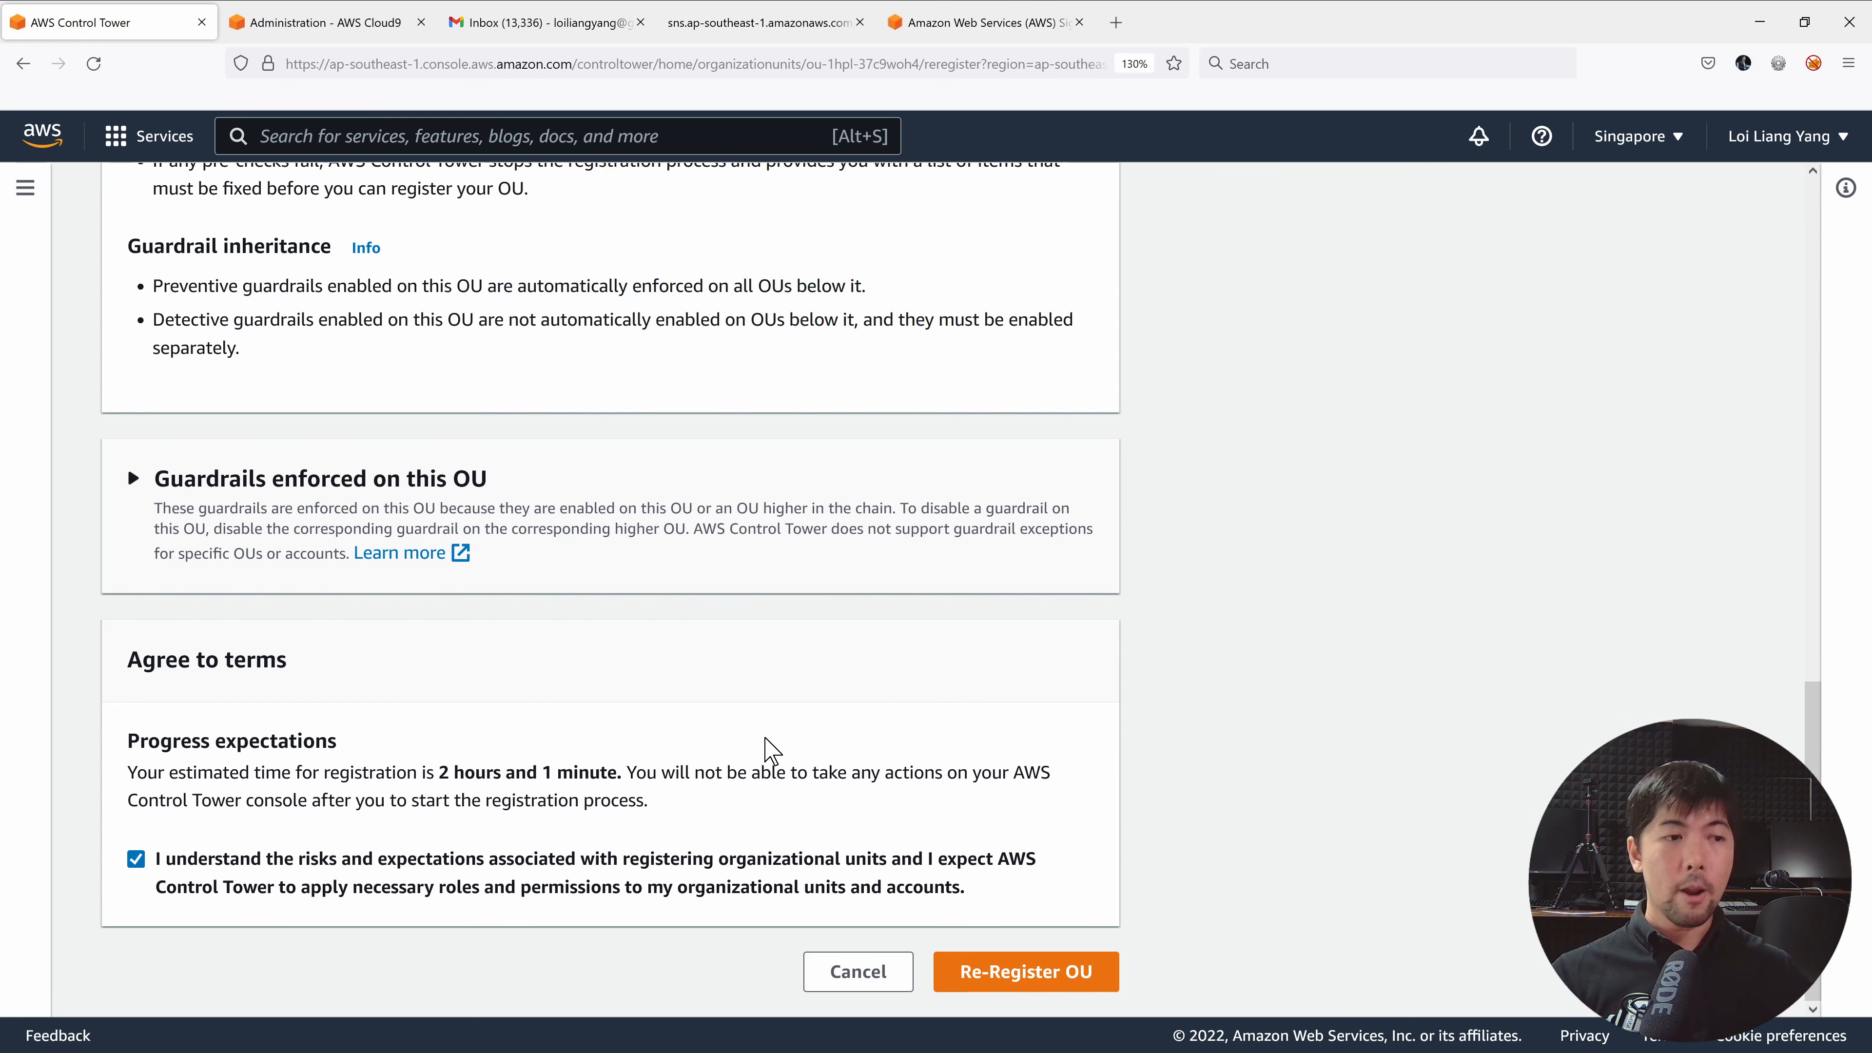
{"action": "left_click", "coordinate": [980, 975]}
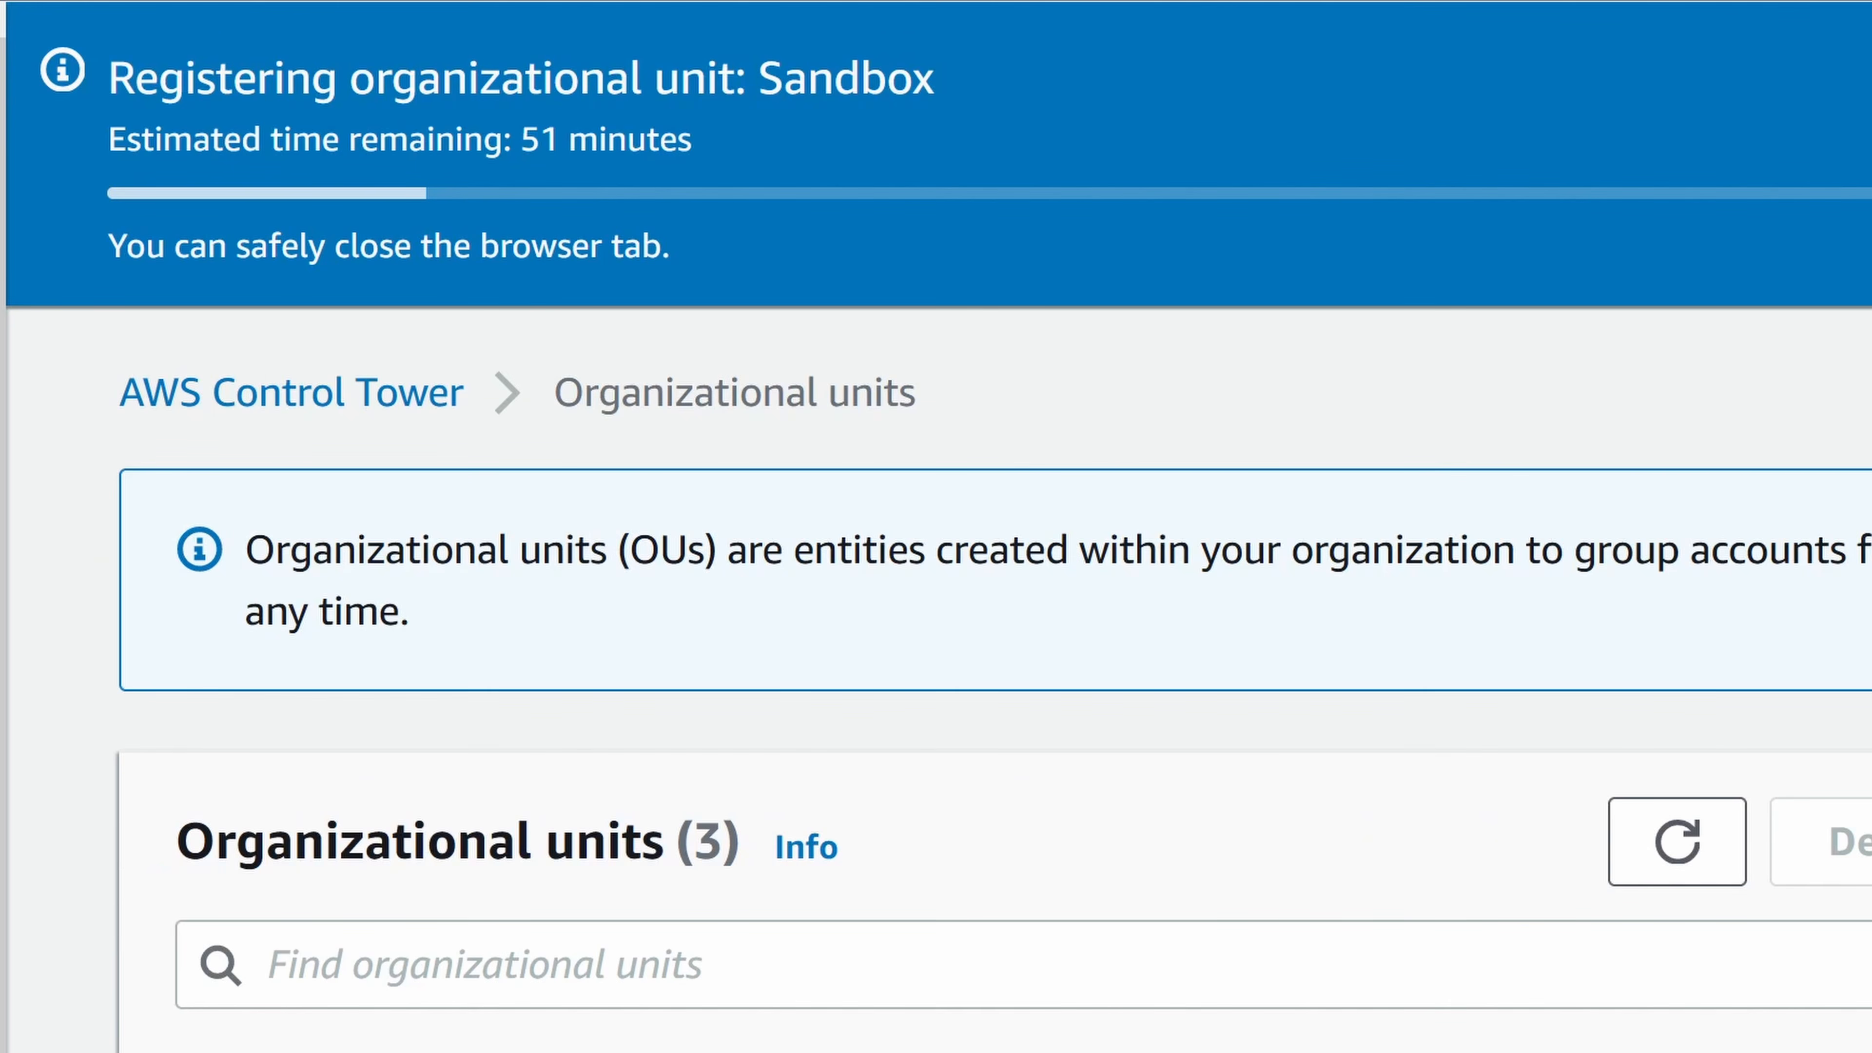
With the Sandbox registration banner showing, open the Security OU's details page.
{"action": "triple_click", "coordinate": [386, 72]}
{"action": "triple_click", "coordinate": [385, 71]}
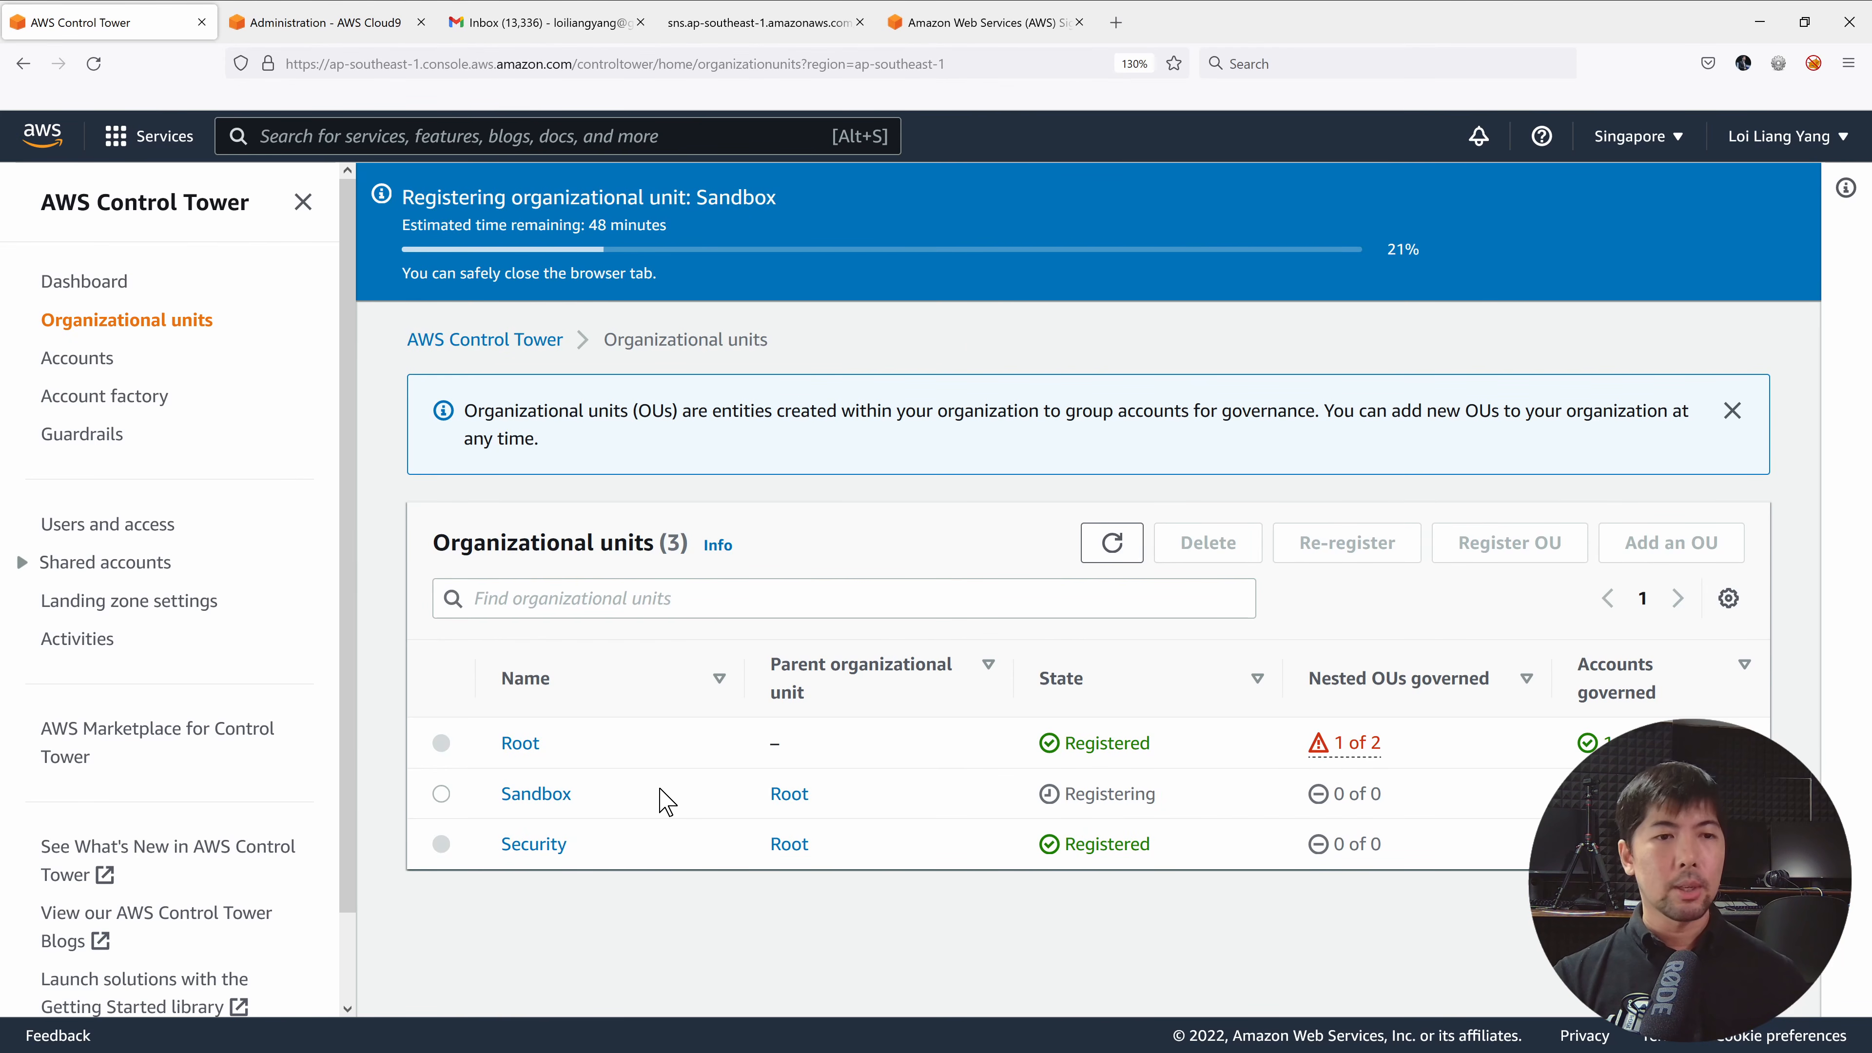
{"action": "left_click", "coordinate": [534, 844]}
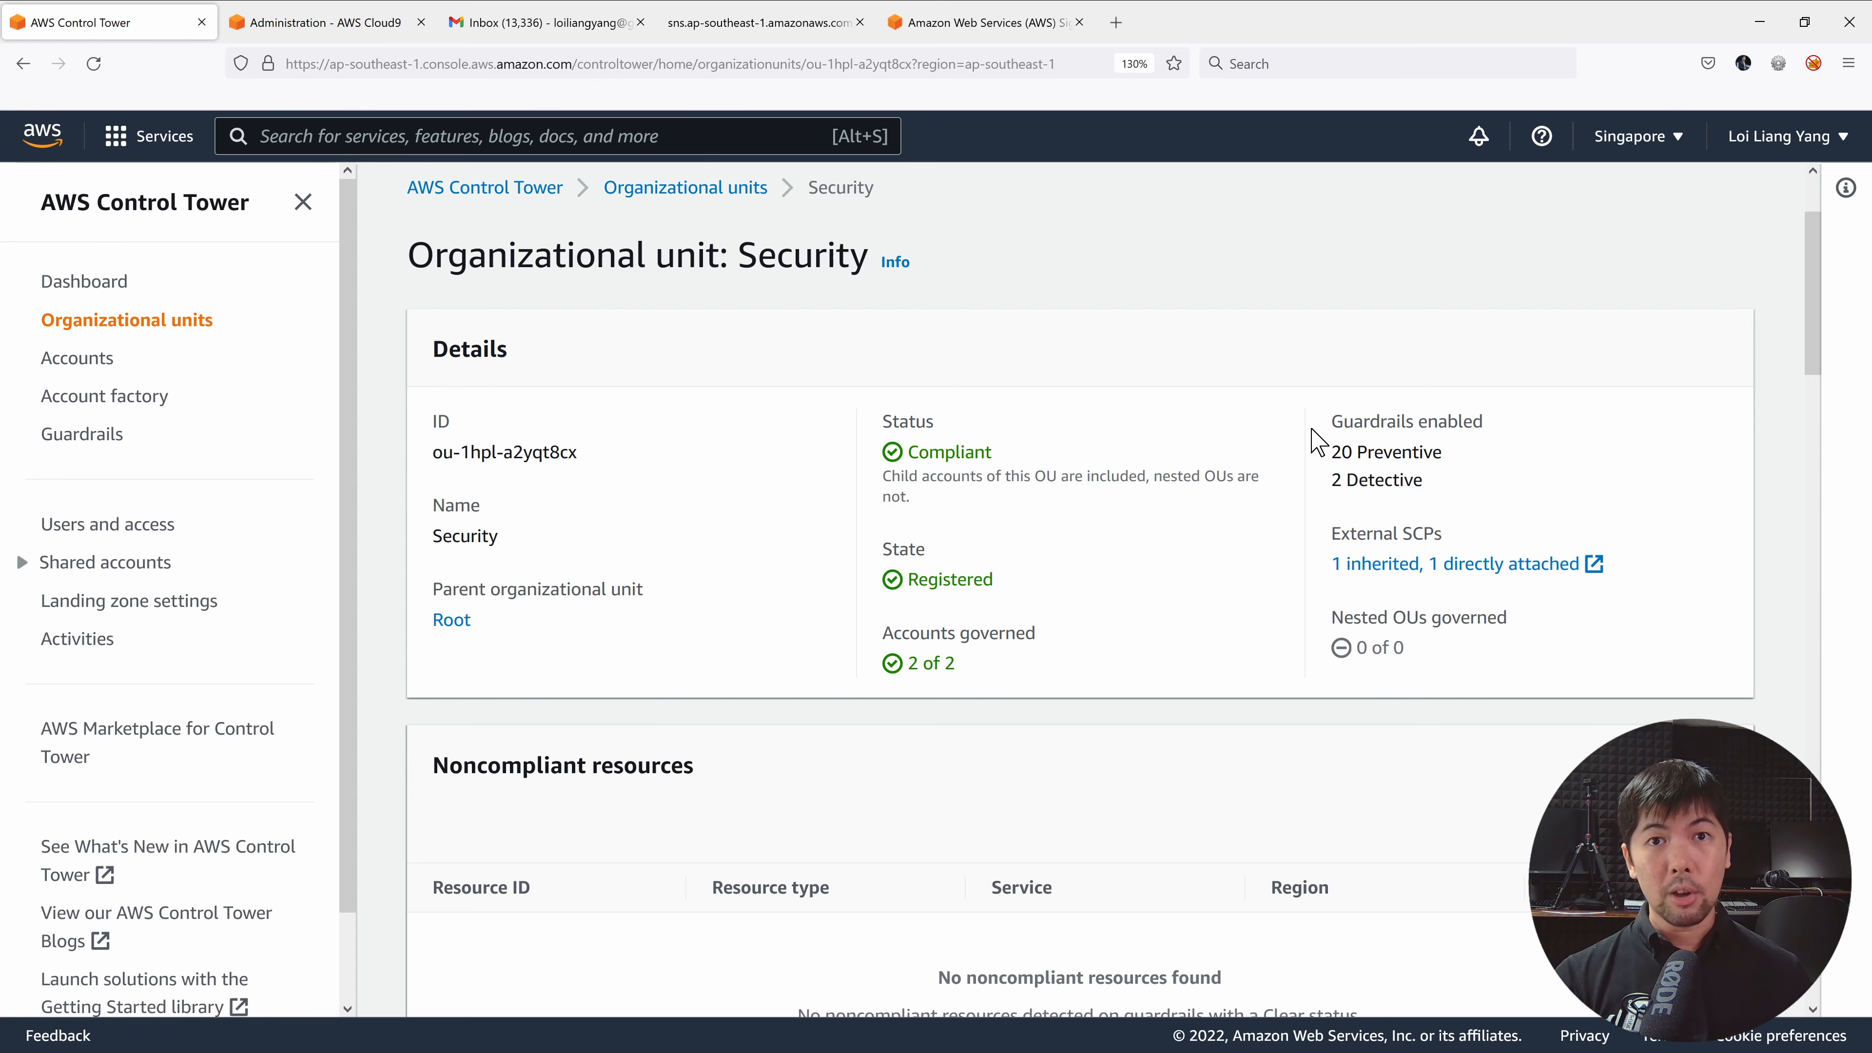
Review the Security OU's Prevention and Detection guardrails, then open Disallow deletion of log archive.
{"action": "scroll", "coordinate": [1120, 450], "scroll_direction": "down", "scroll_amount": 4}
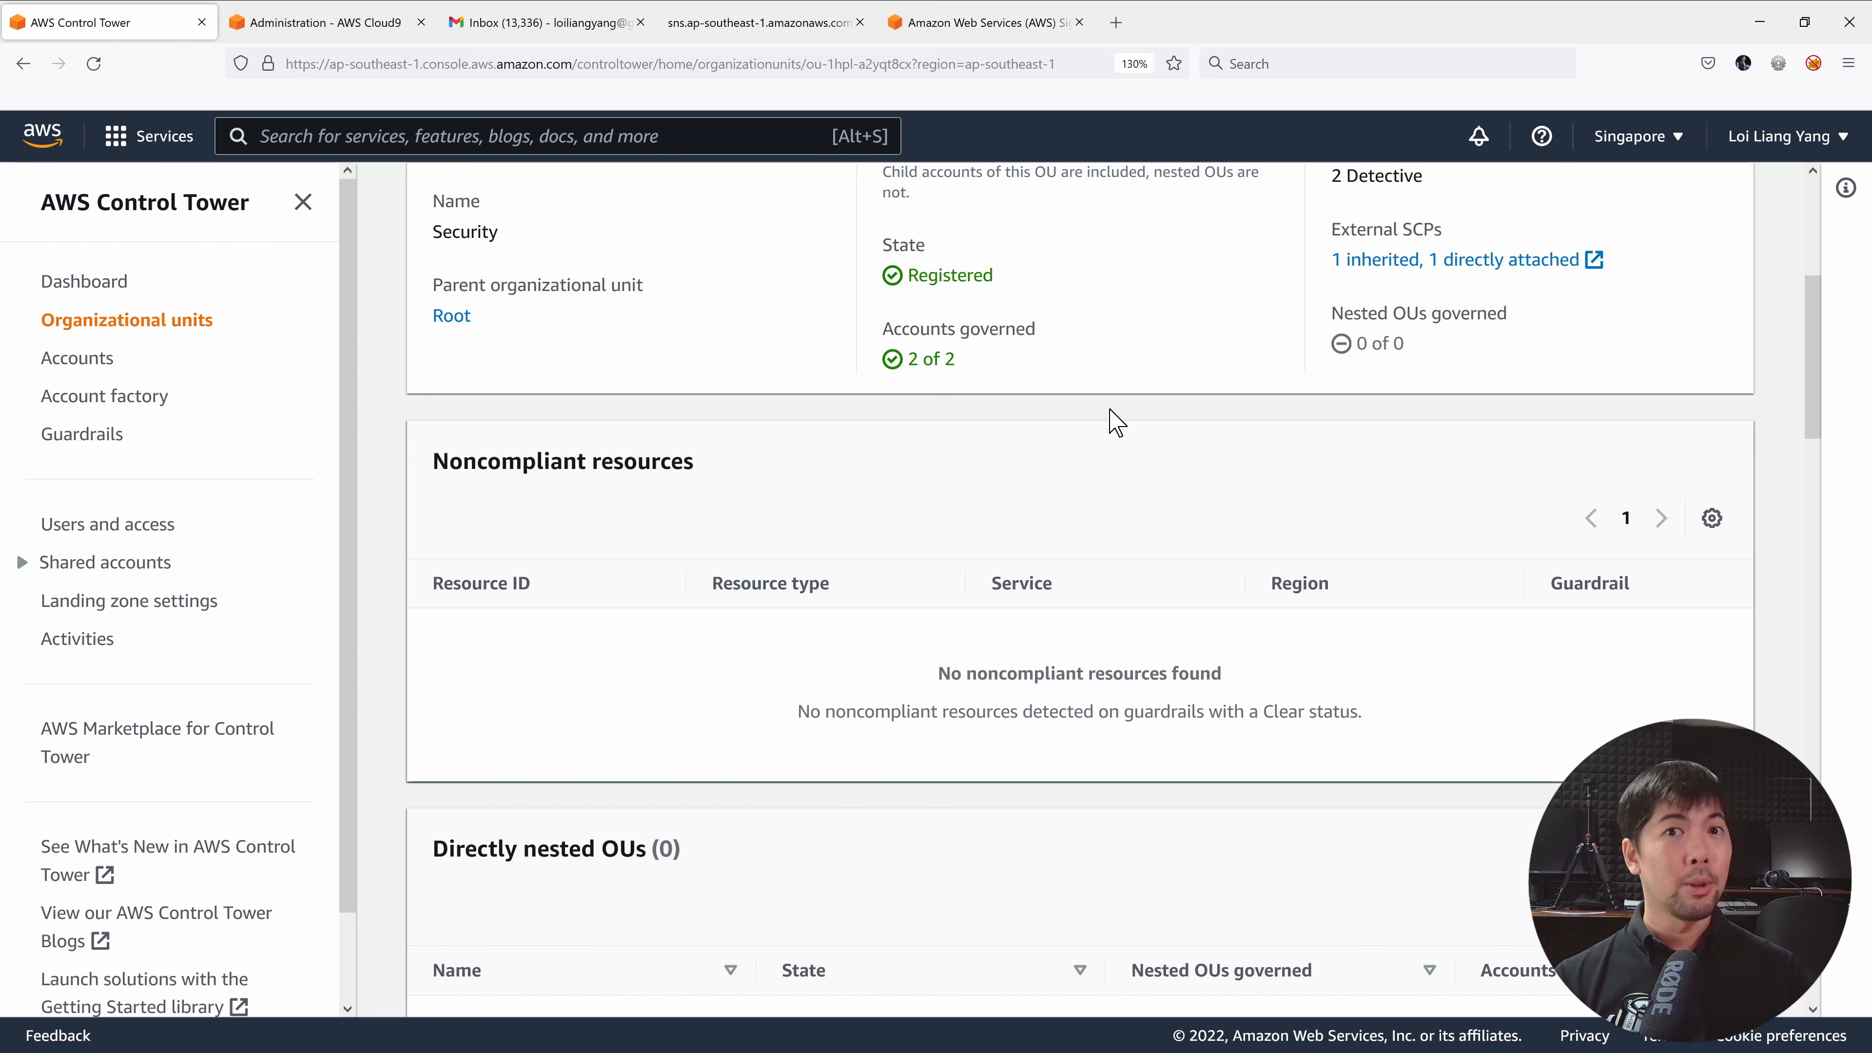
{"action": "scroll", "coordinate": [1116, 421], "scroll_direction": "down", "scroll_amount": 7}
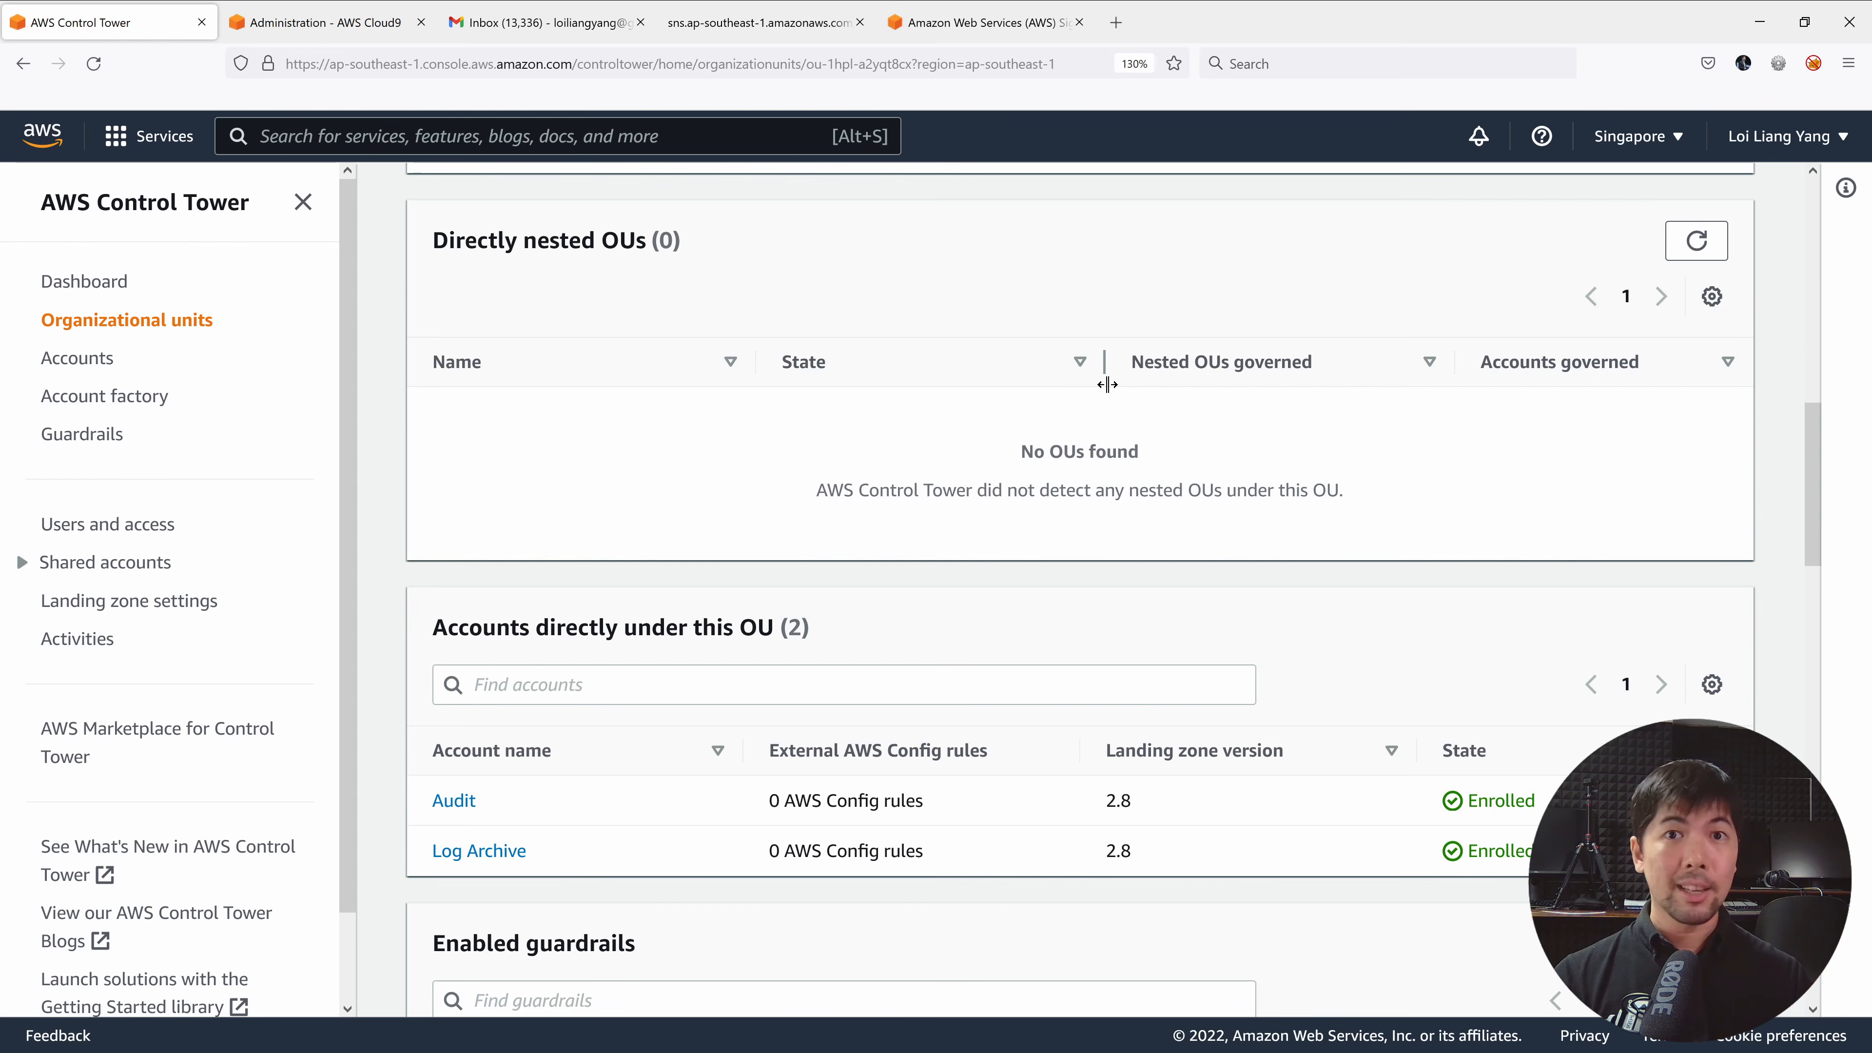
{"action": "scroll", "coordinate": [1107, 384], "scroll_direction": "down", "scroll_amount": 4}
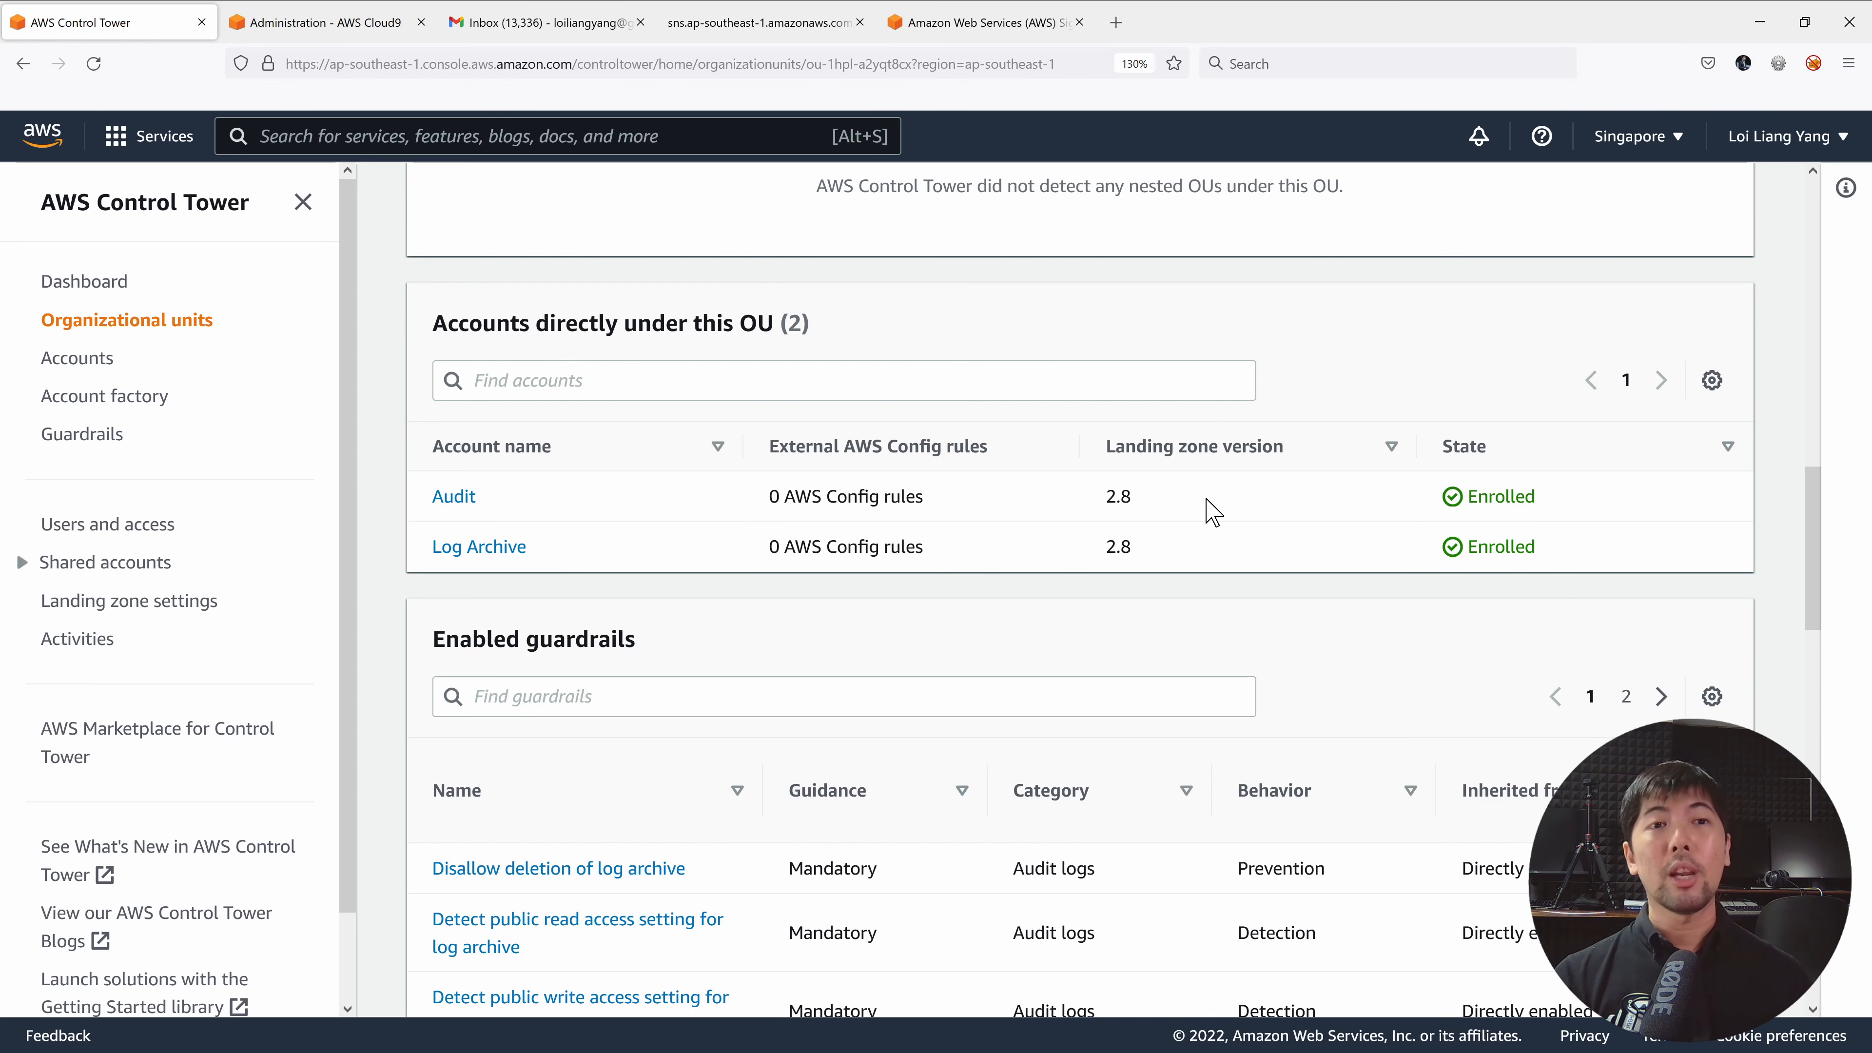
{"action": "scroll", "coordinate": [1090, 496], "scroll_direction": "down", "scroll_amount": 3}
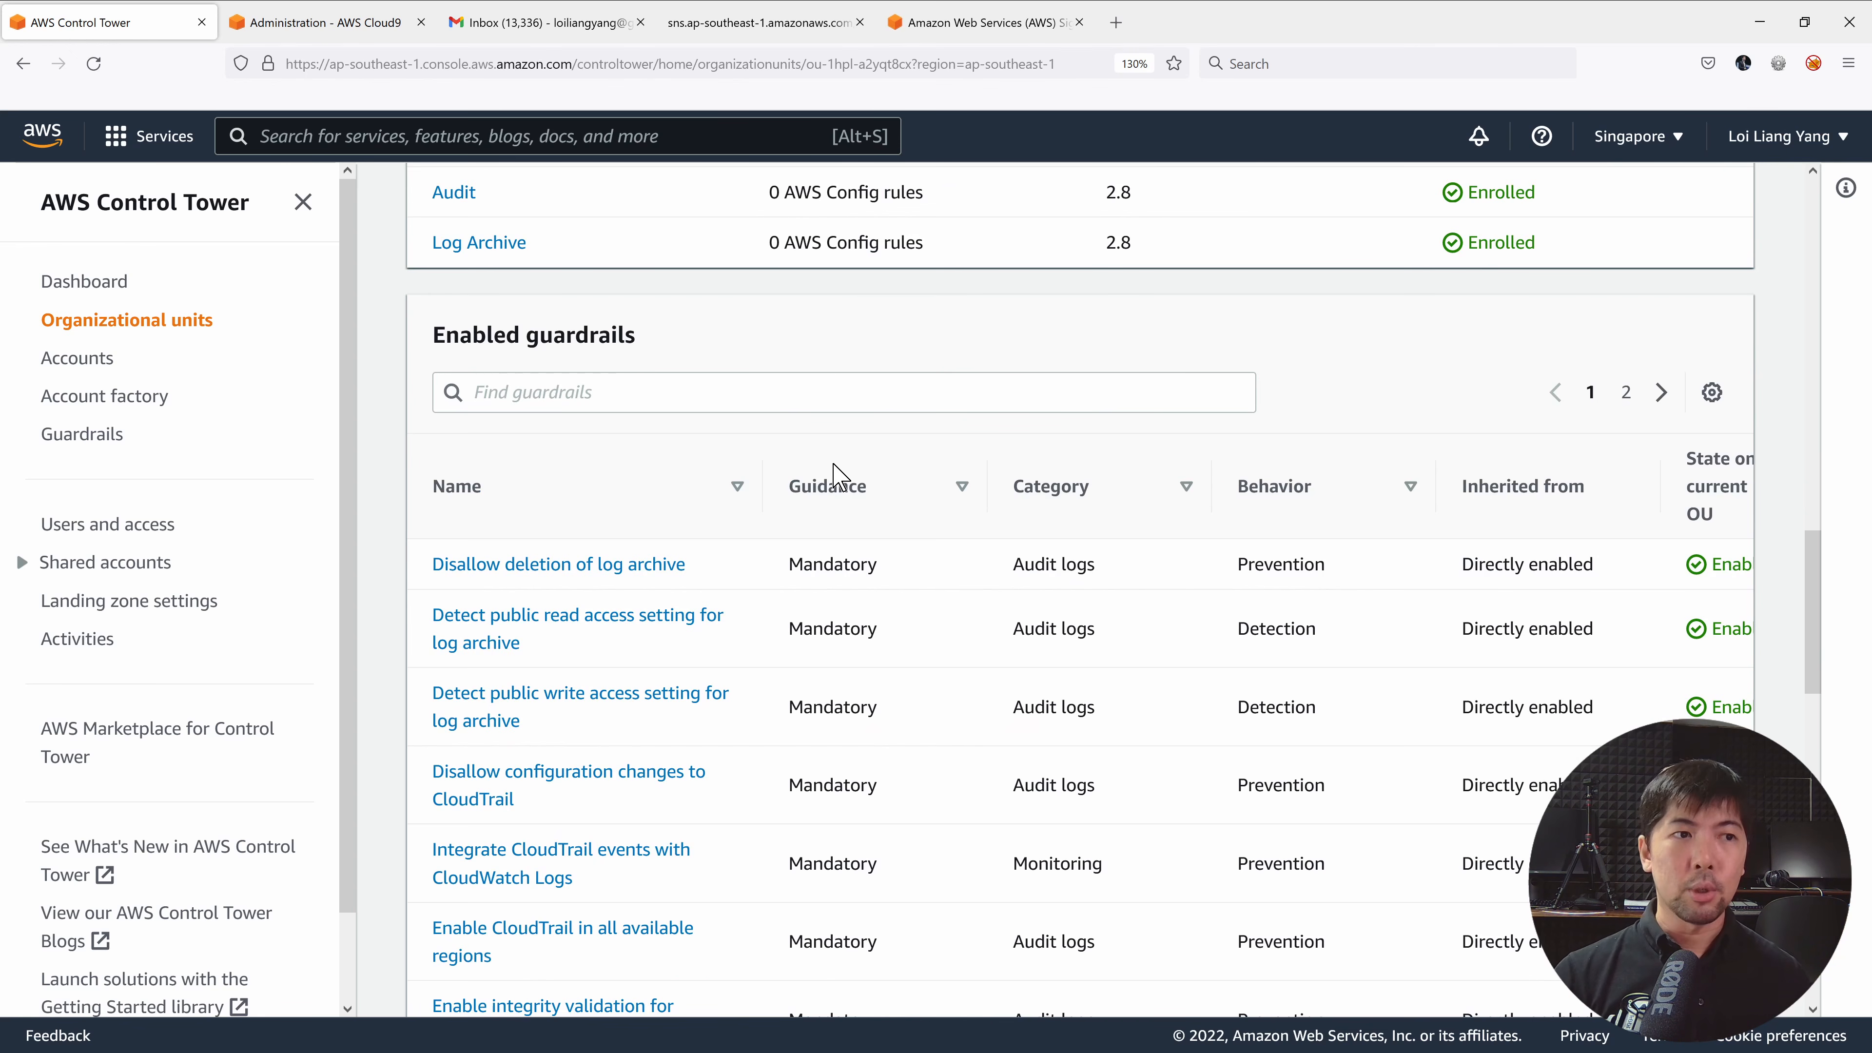
{"action": "double_click", "coordinate": [1269, 563]}
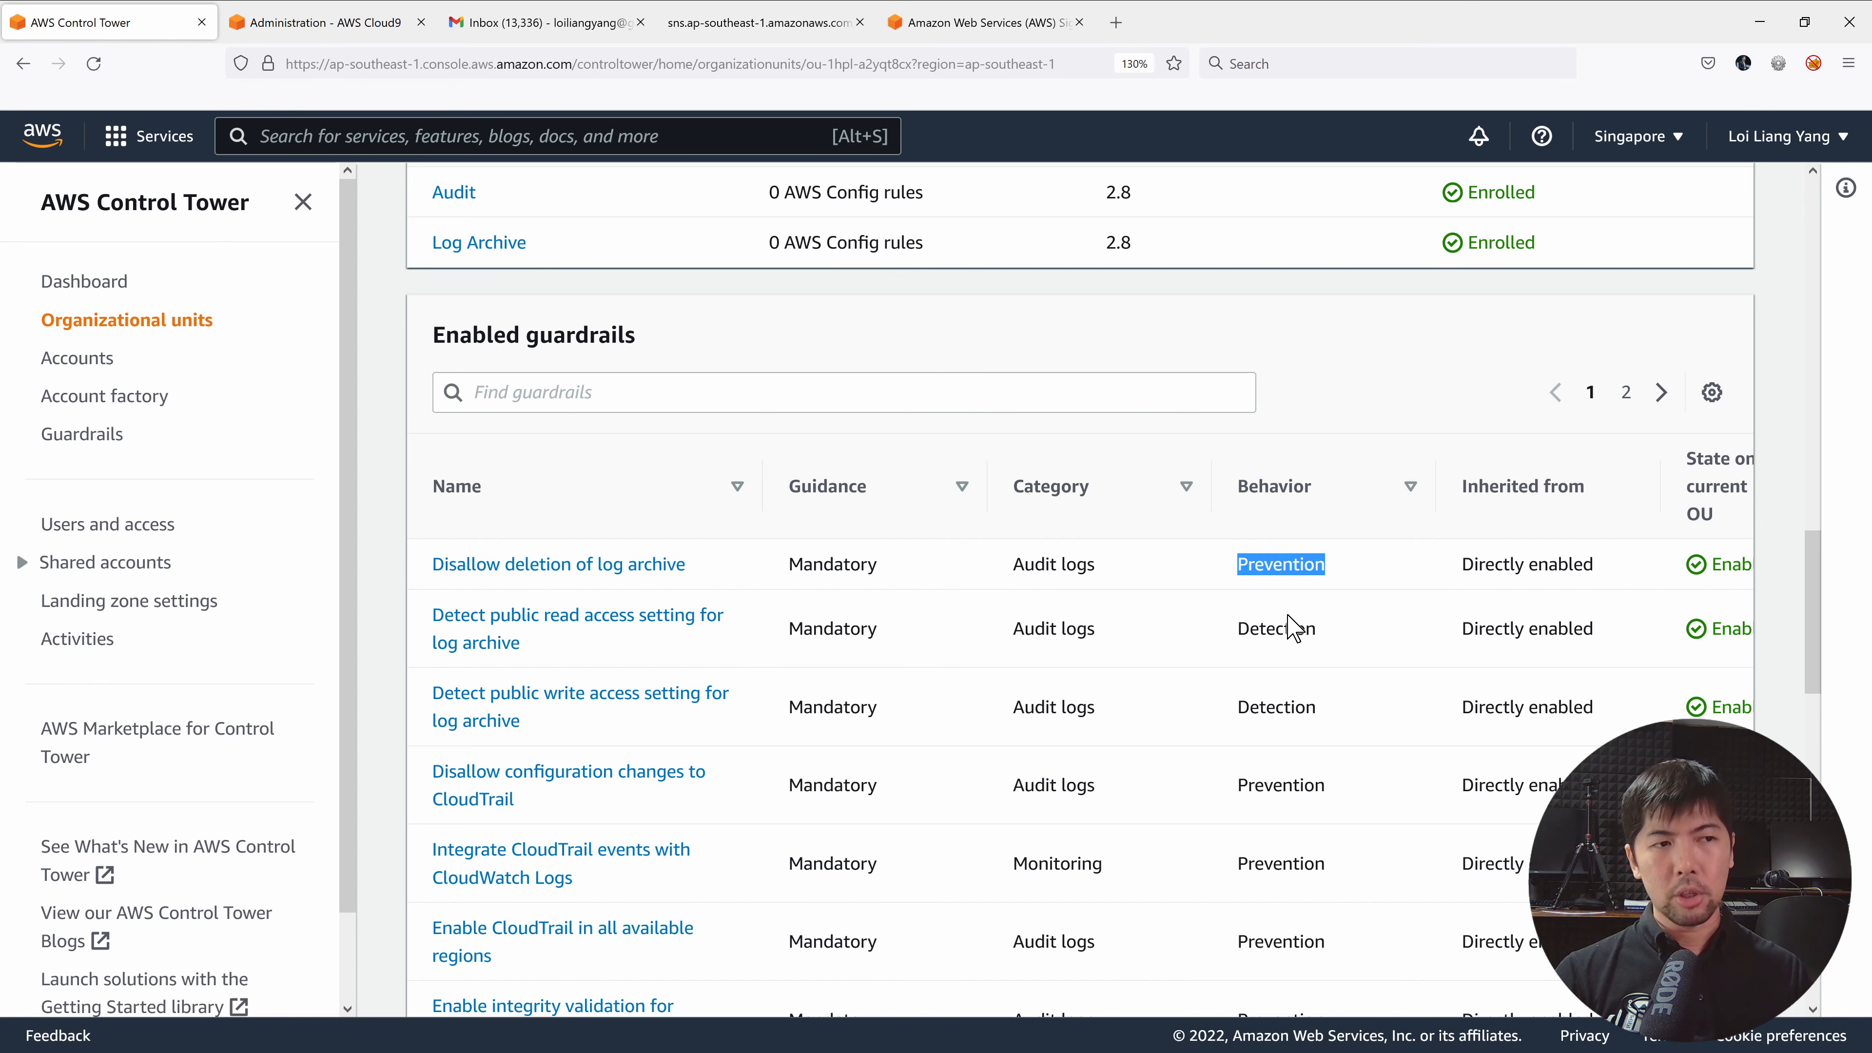
{"action": "double_click", "coordinate": [1289, 630]}
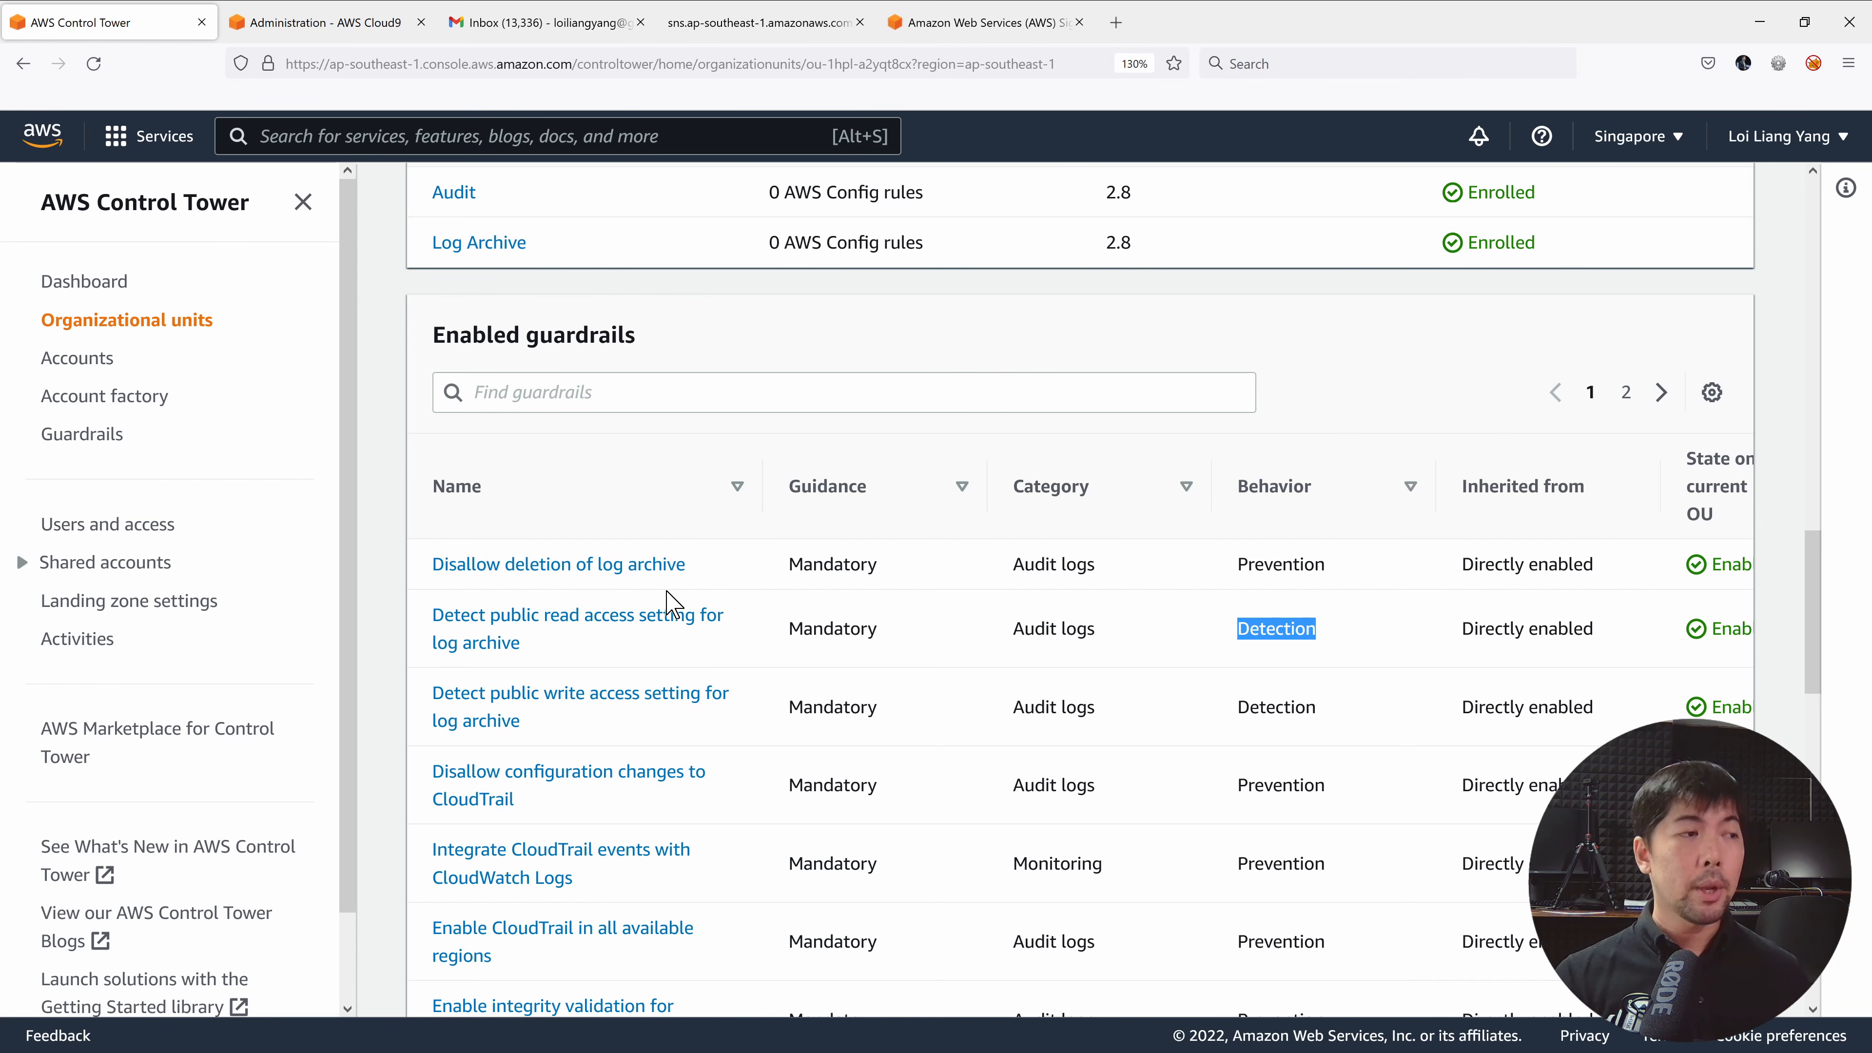
{"action": "left_click", "coordinate": [642, 574]}
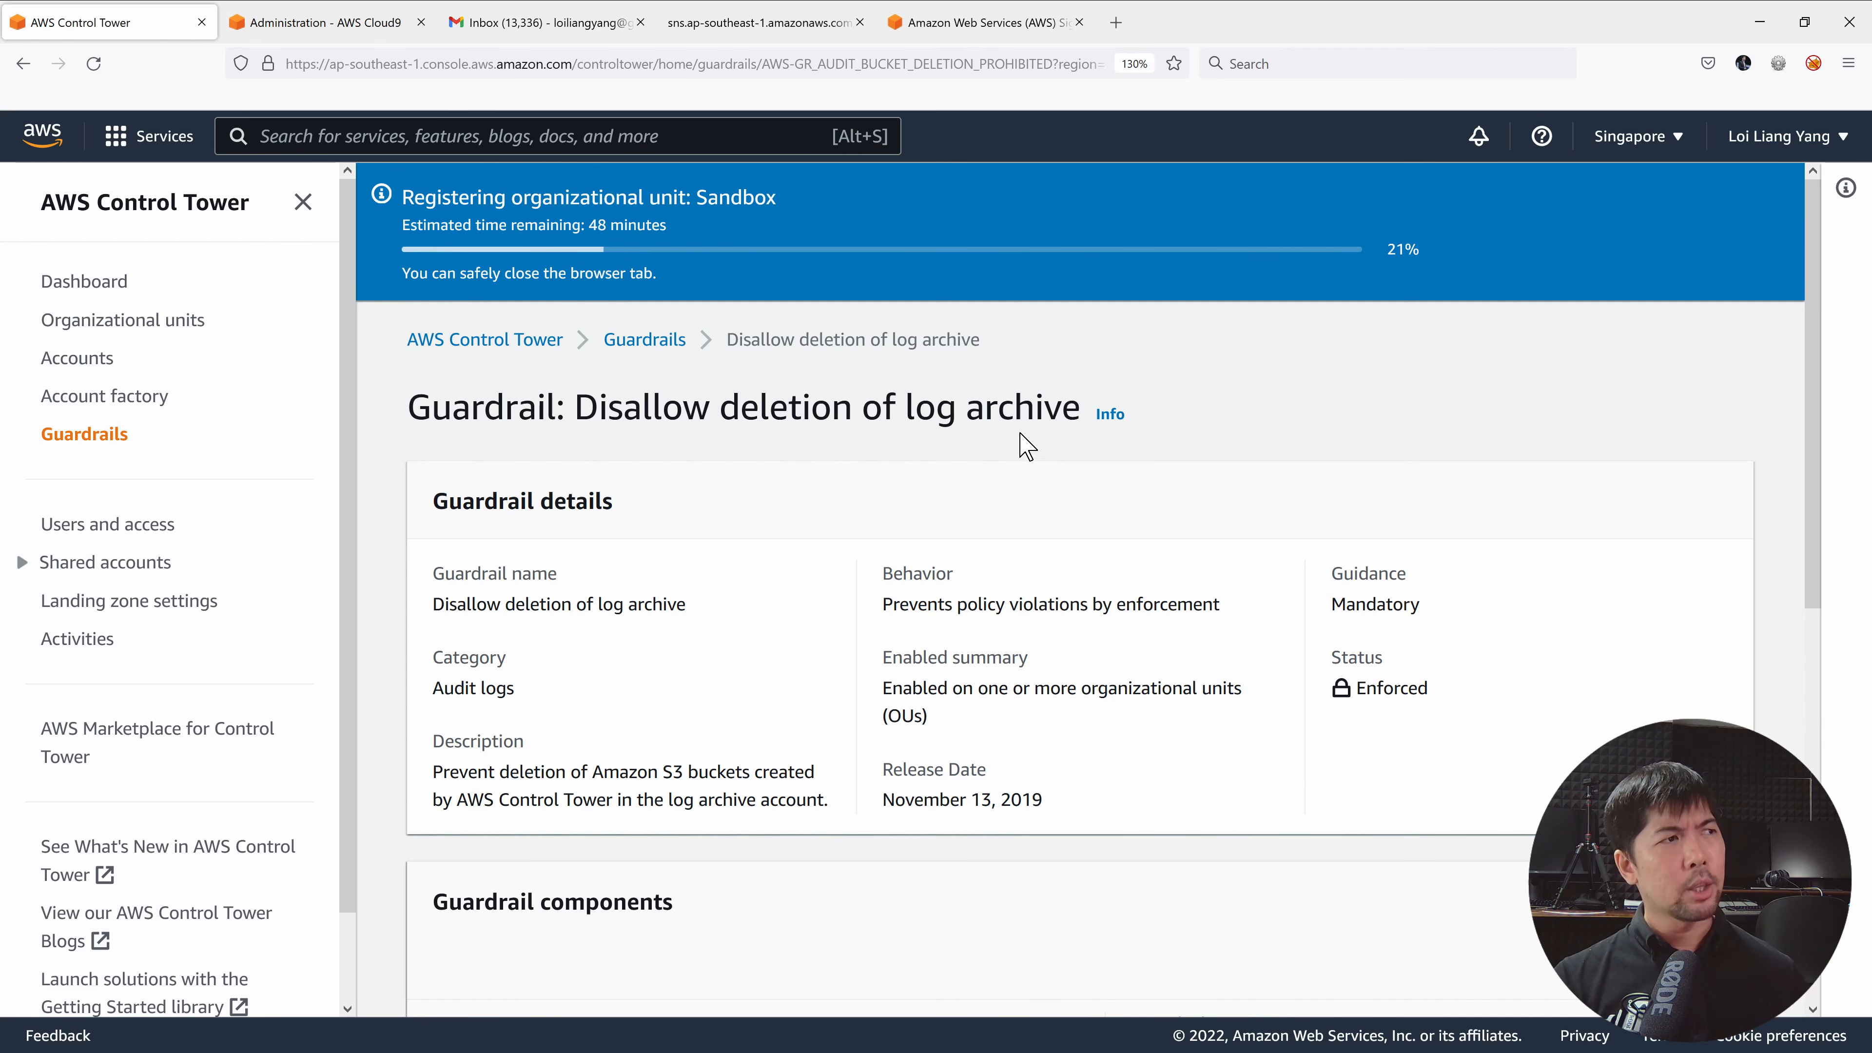
Note the guardrail prevents violations by enforcement and open its service control policy.
{"action": "scroll", "coordinate": [1017, 394], "scroll_direction": "down", "scroll_amount": 2}
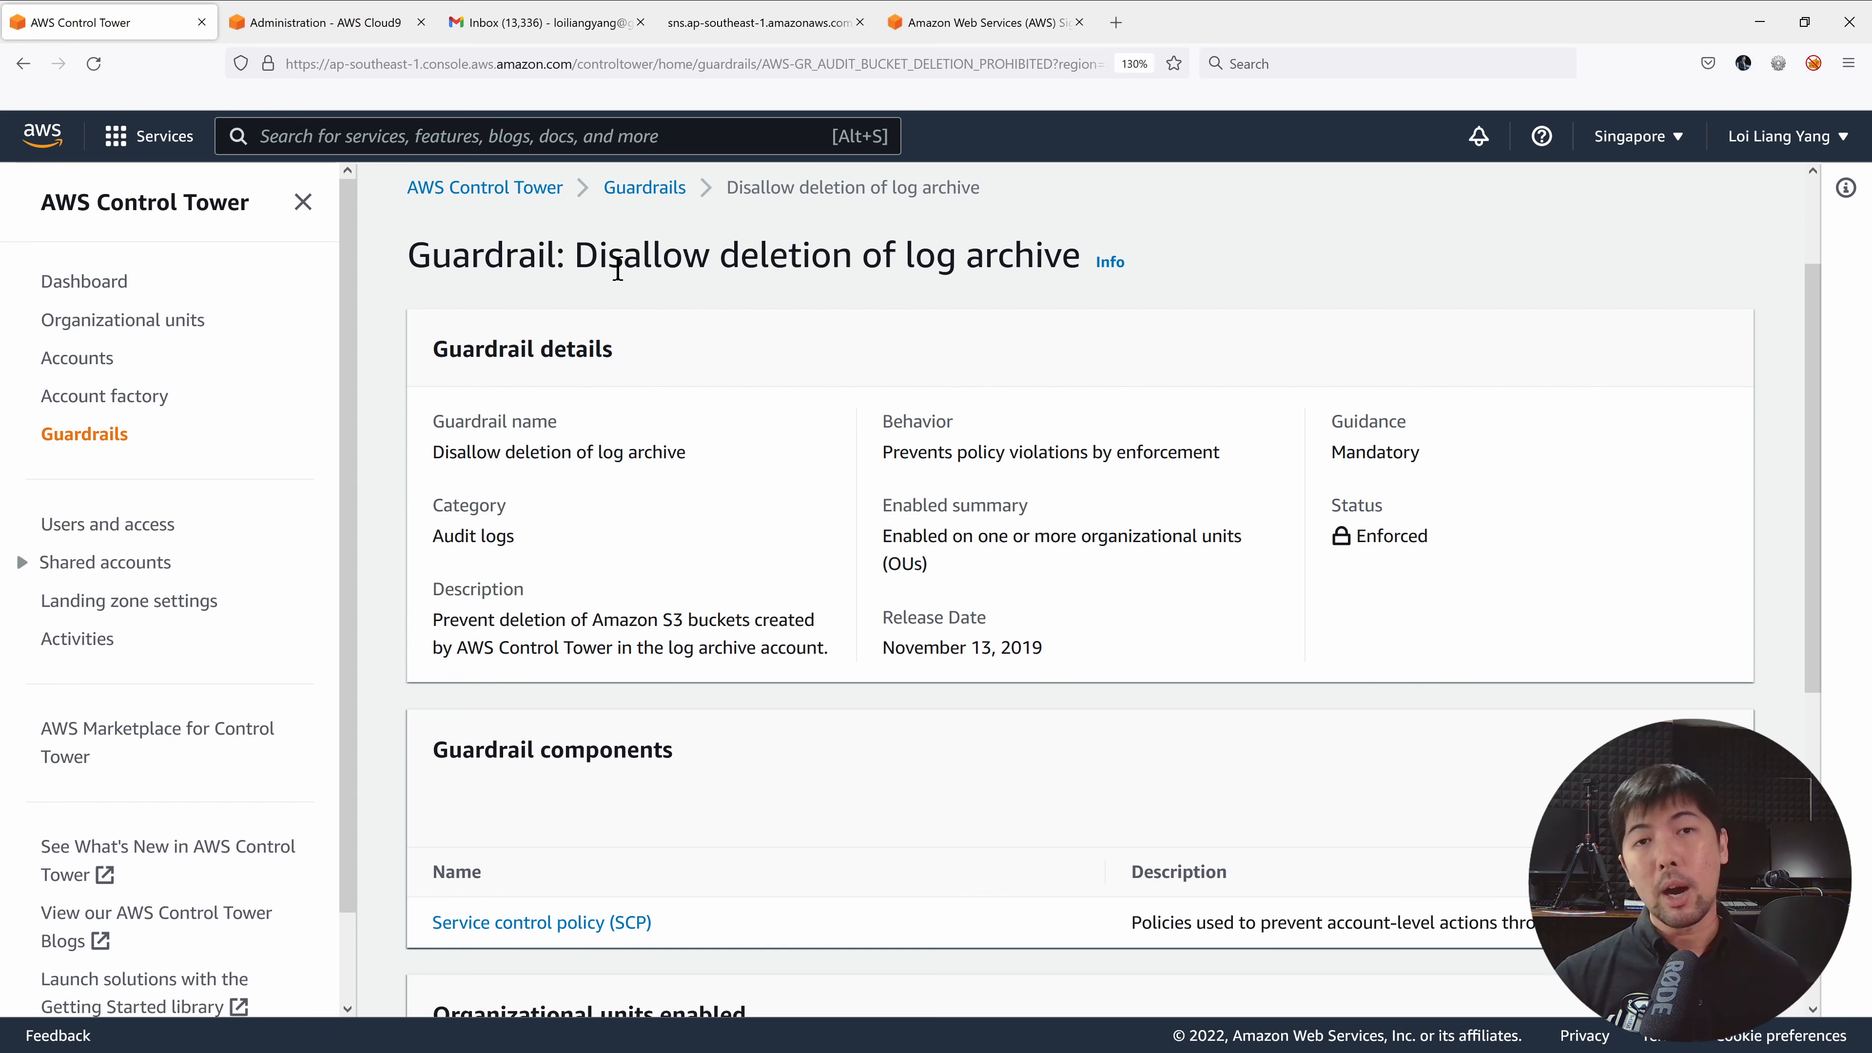
{"action": "triple_click", "coordinate": [921, 453]}
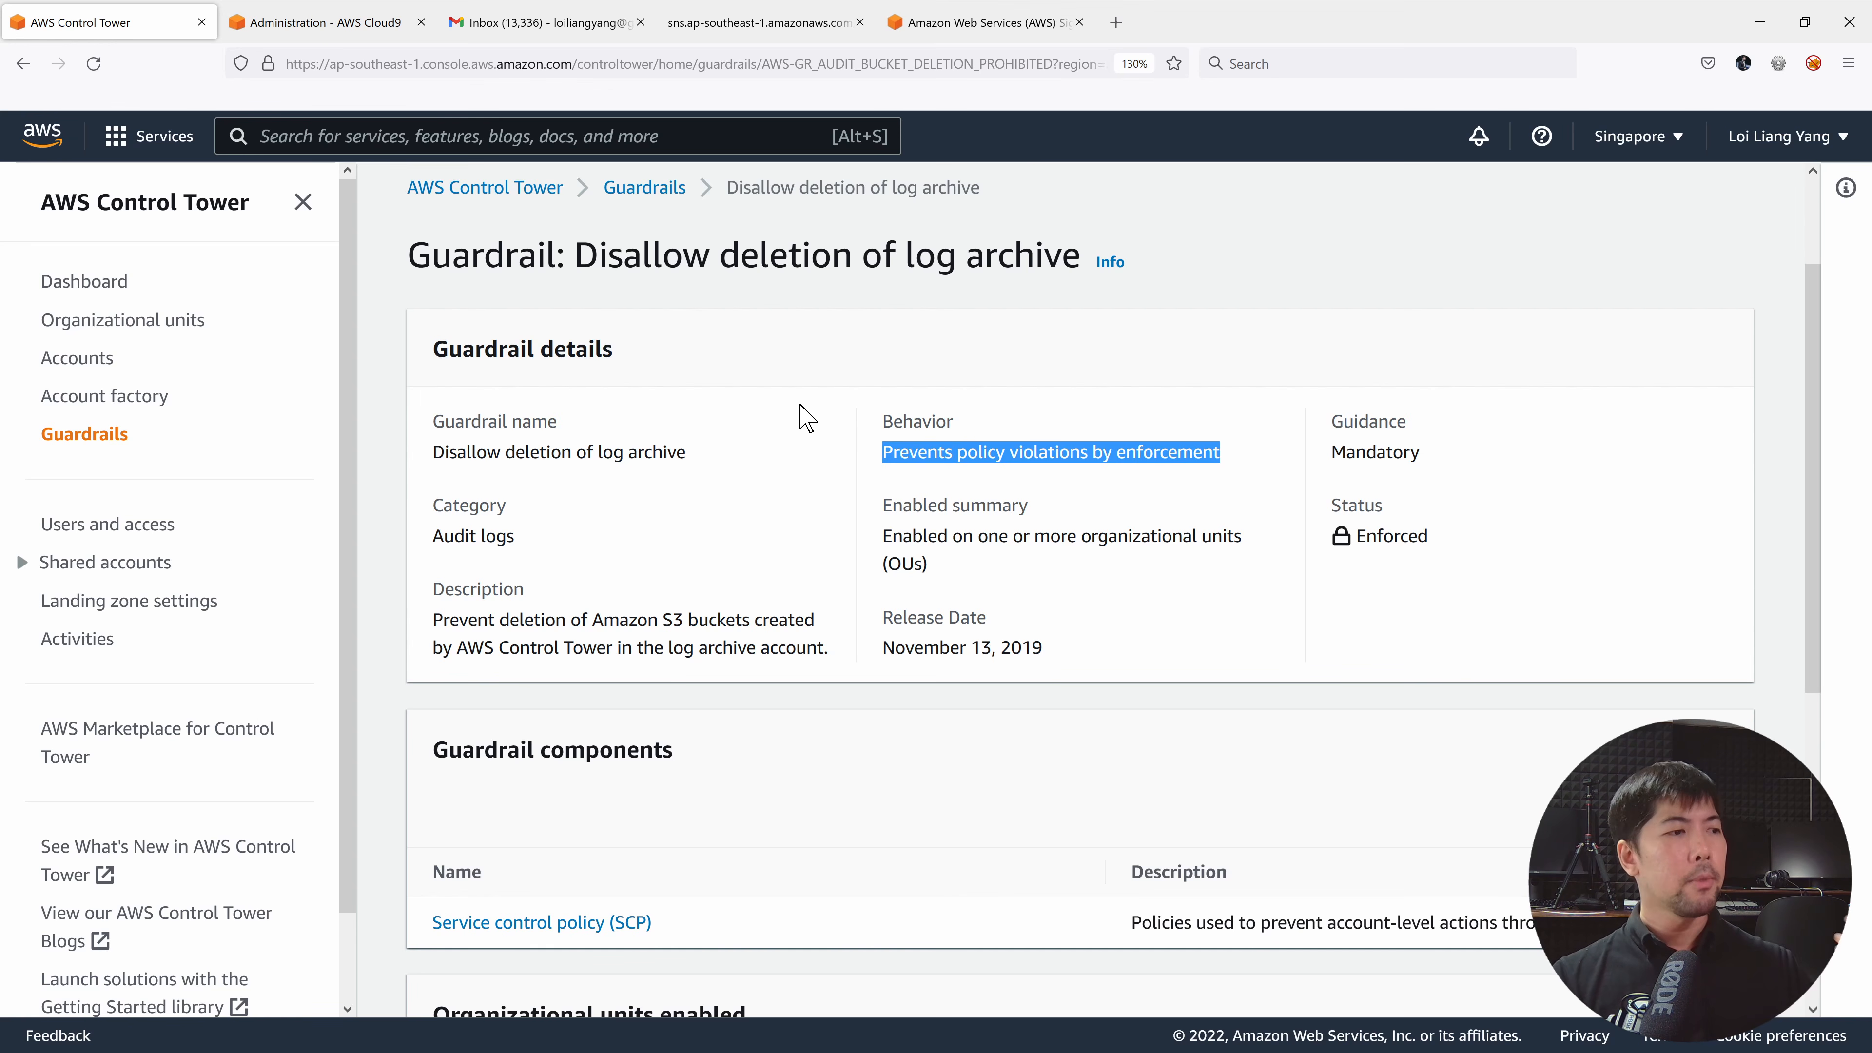
{"action": "scroll", "coordinate": [804, 413], "scroll_direction": "down", "scroll_amount": 4}
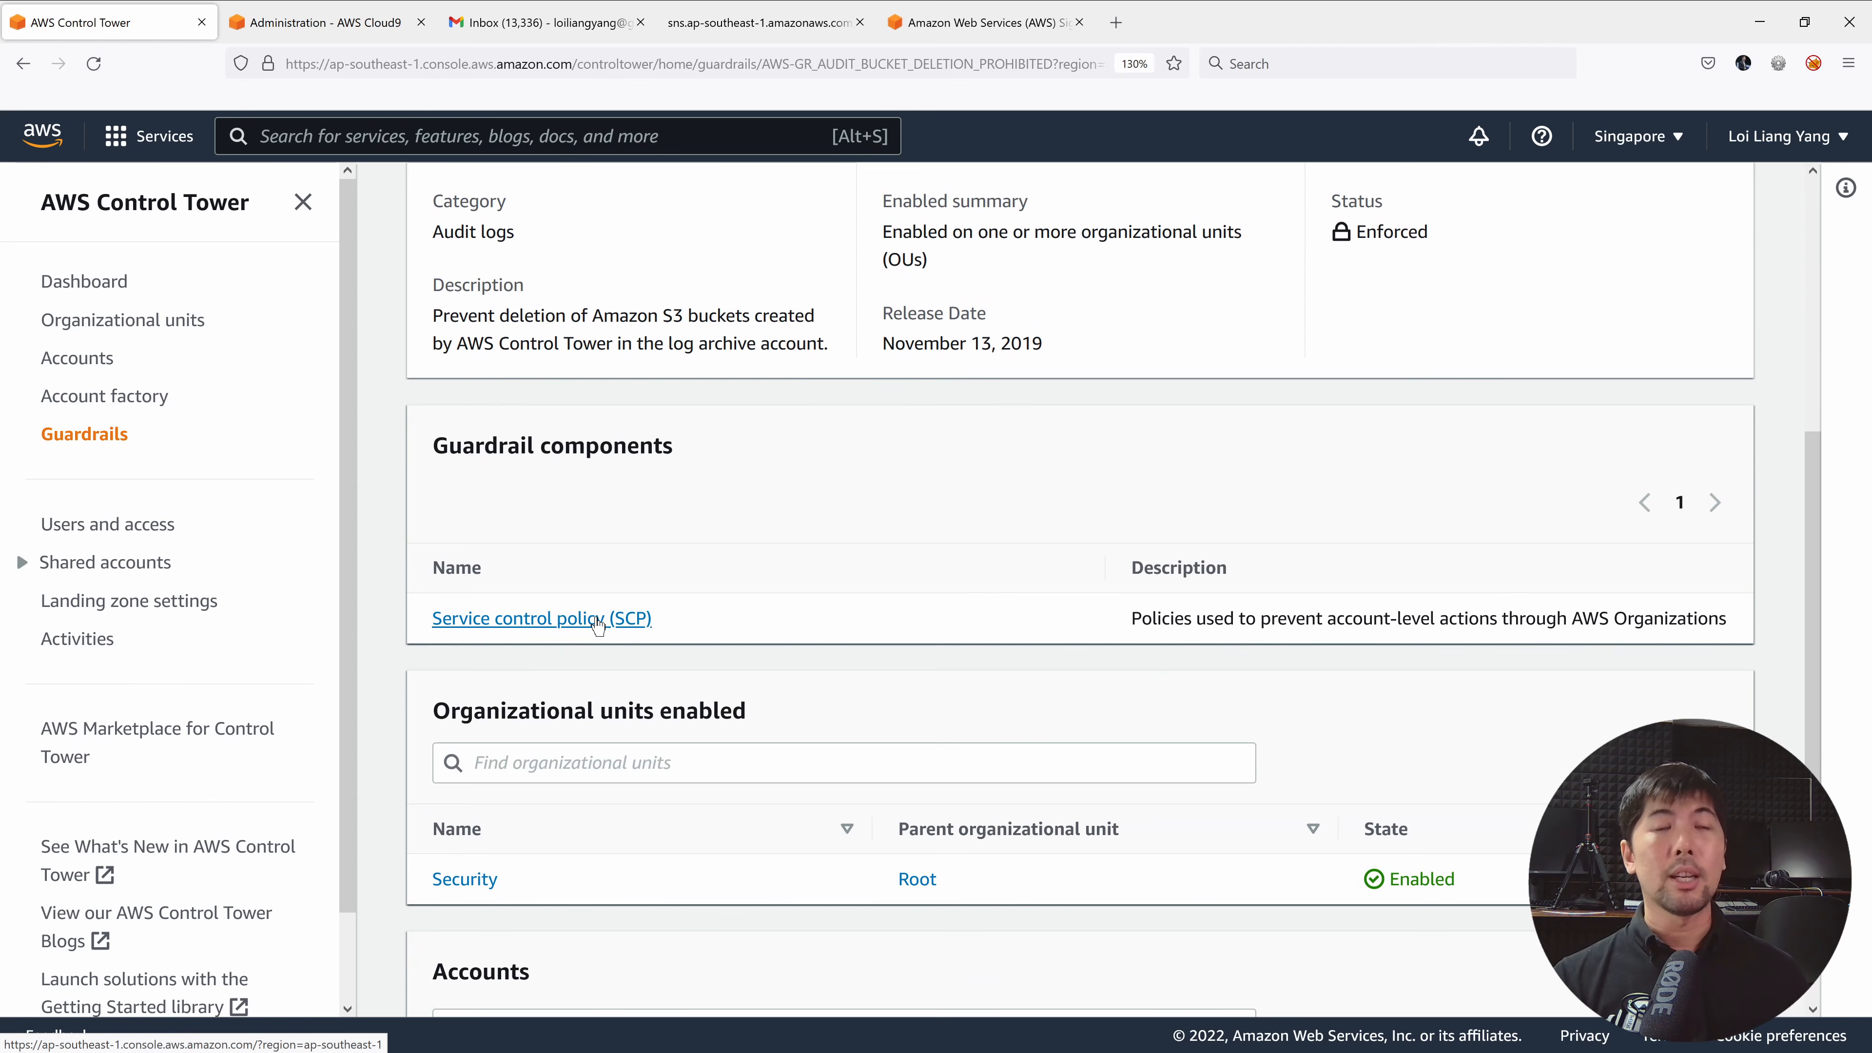
{"action": "left_click", "coordinate": [597, 623]}
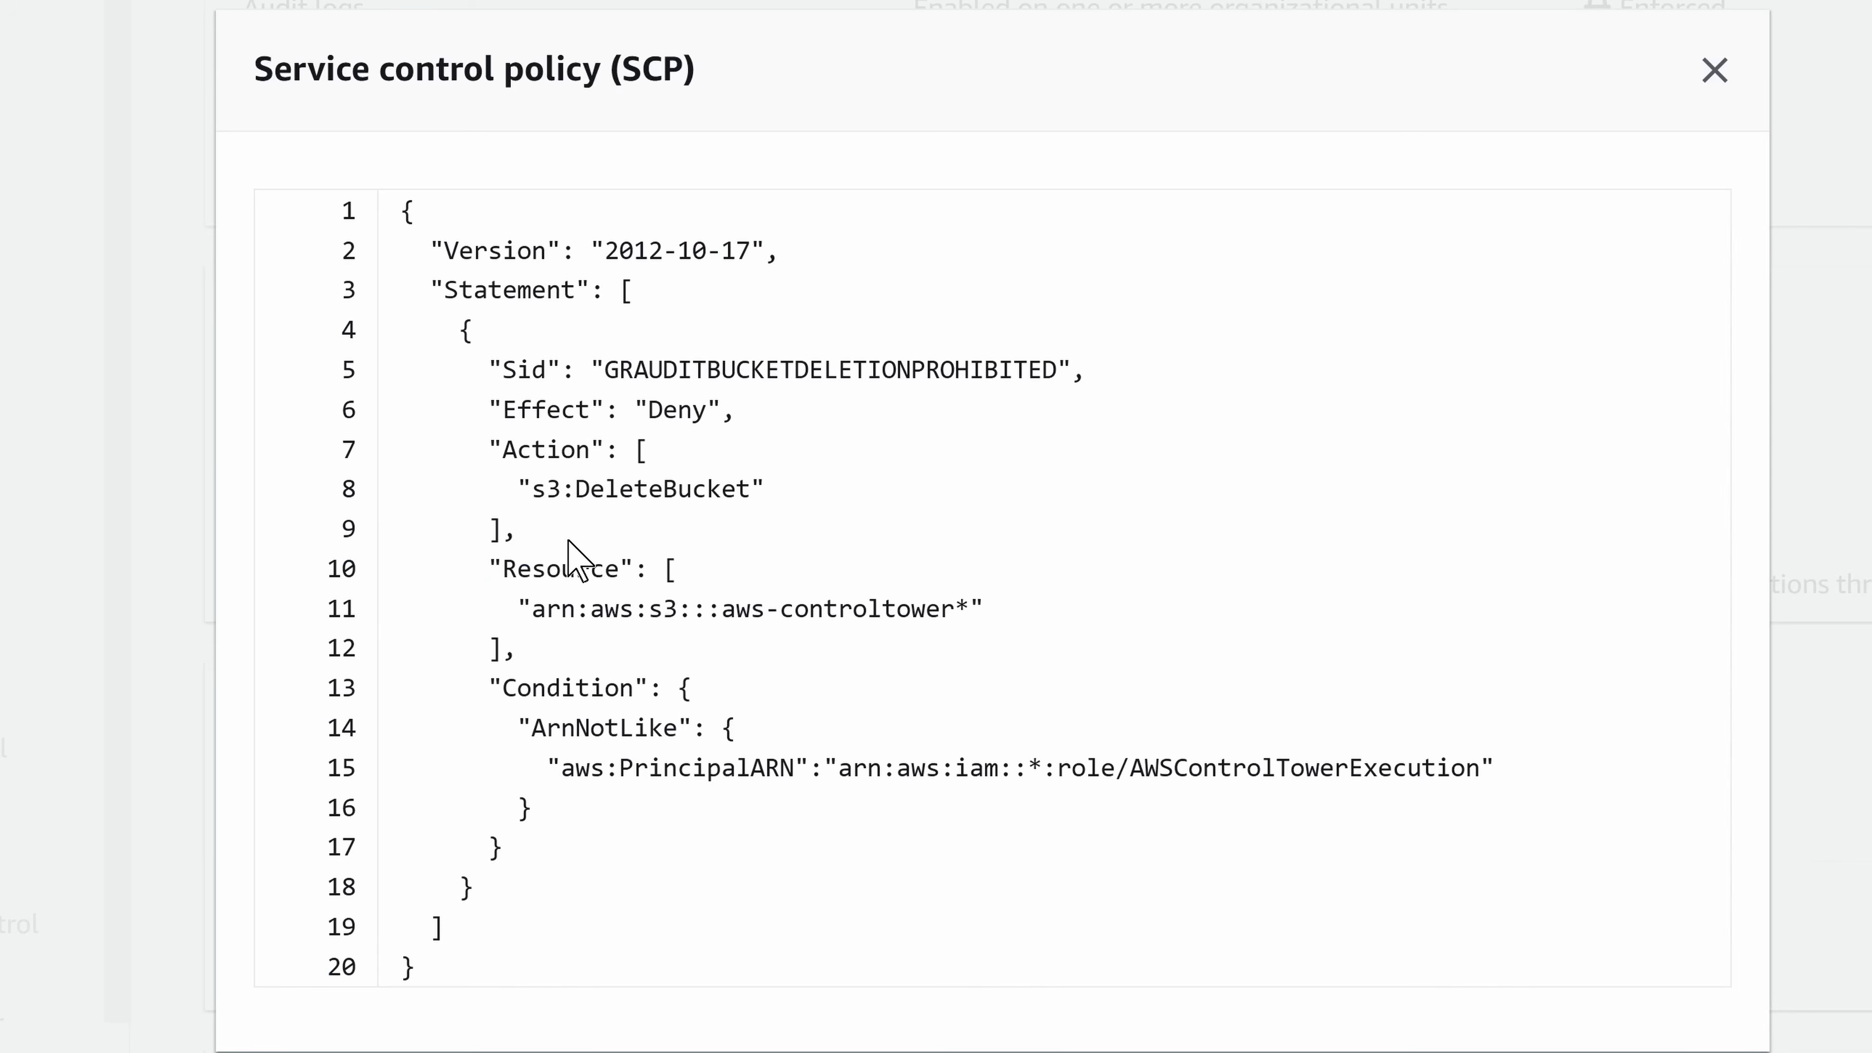
Point out the SCP's Deny on DeleteBucket for controltower buckets and the execution-role exemption.
{"action": "double_click", "coordinate": [679, 411]}
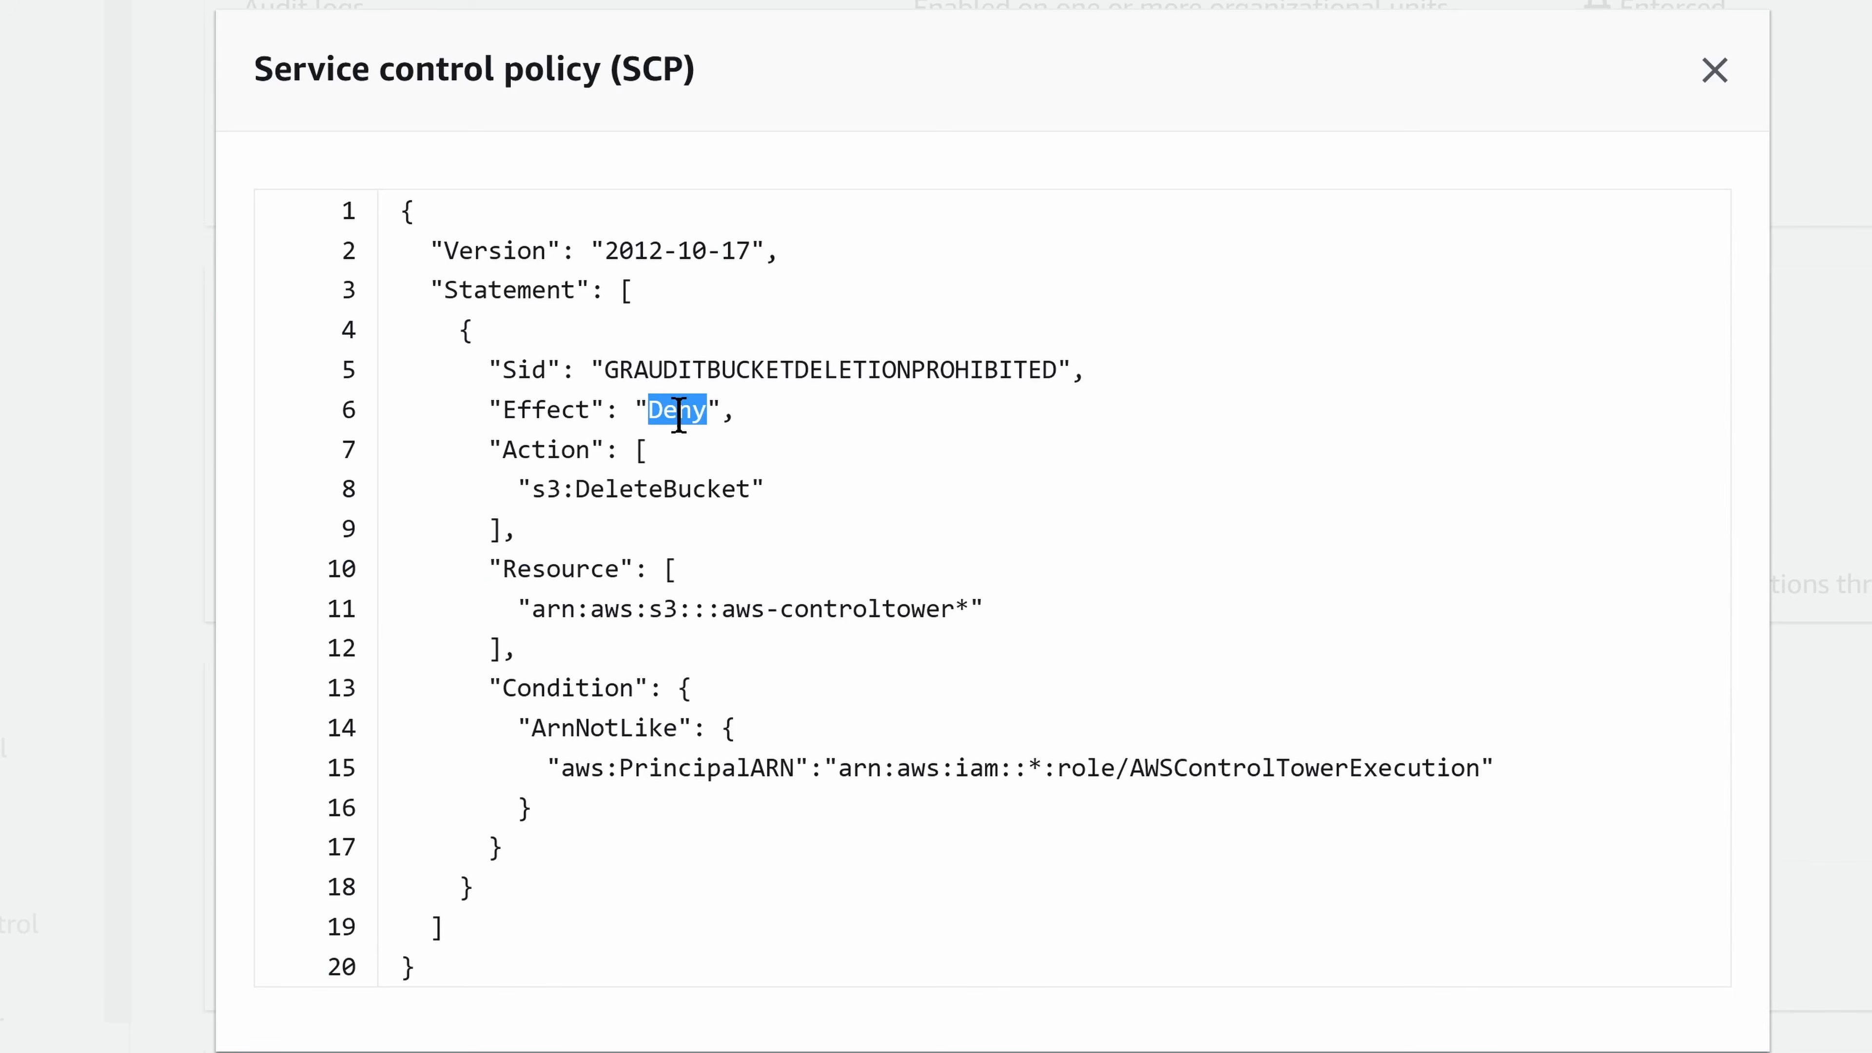
{"action": "double_click", "coordinate": [679, 486]}
{"action": "double_click", "coordinate": [865, 608]}
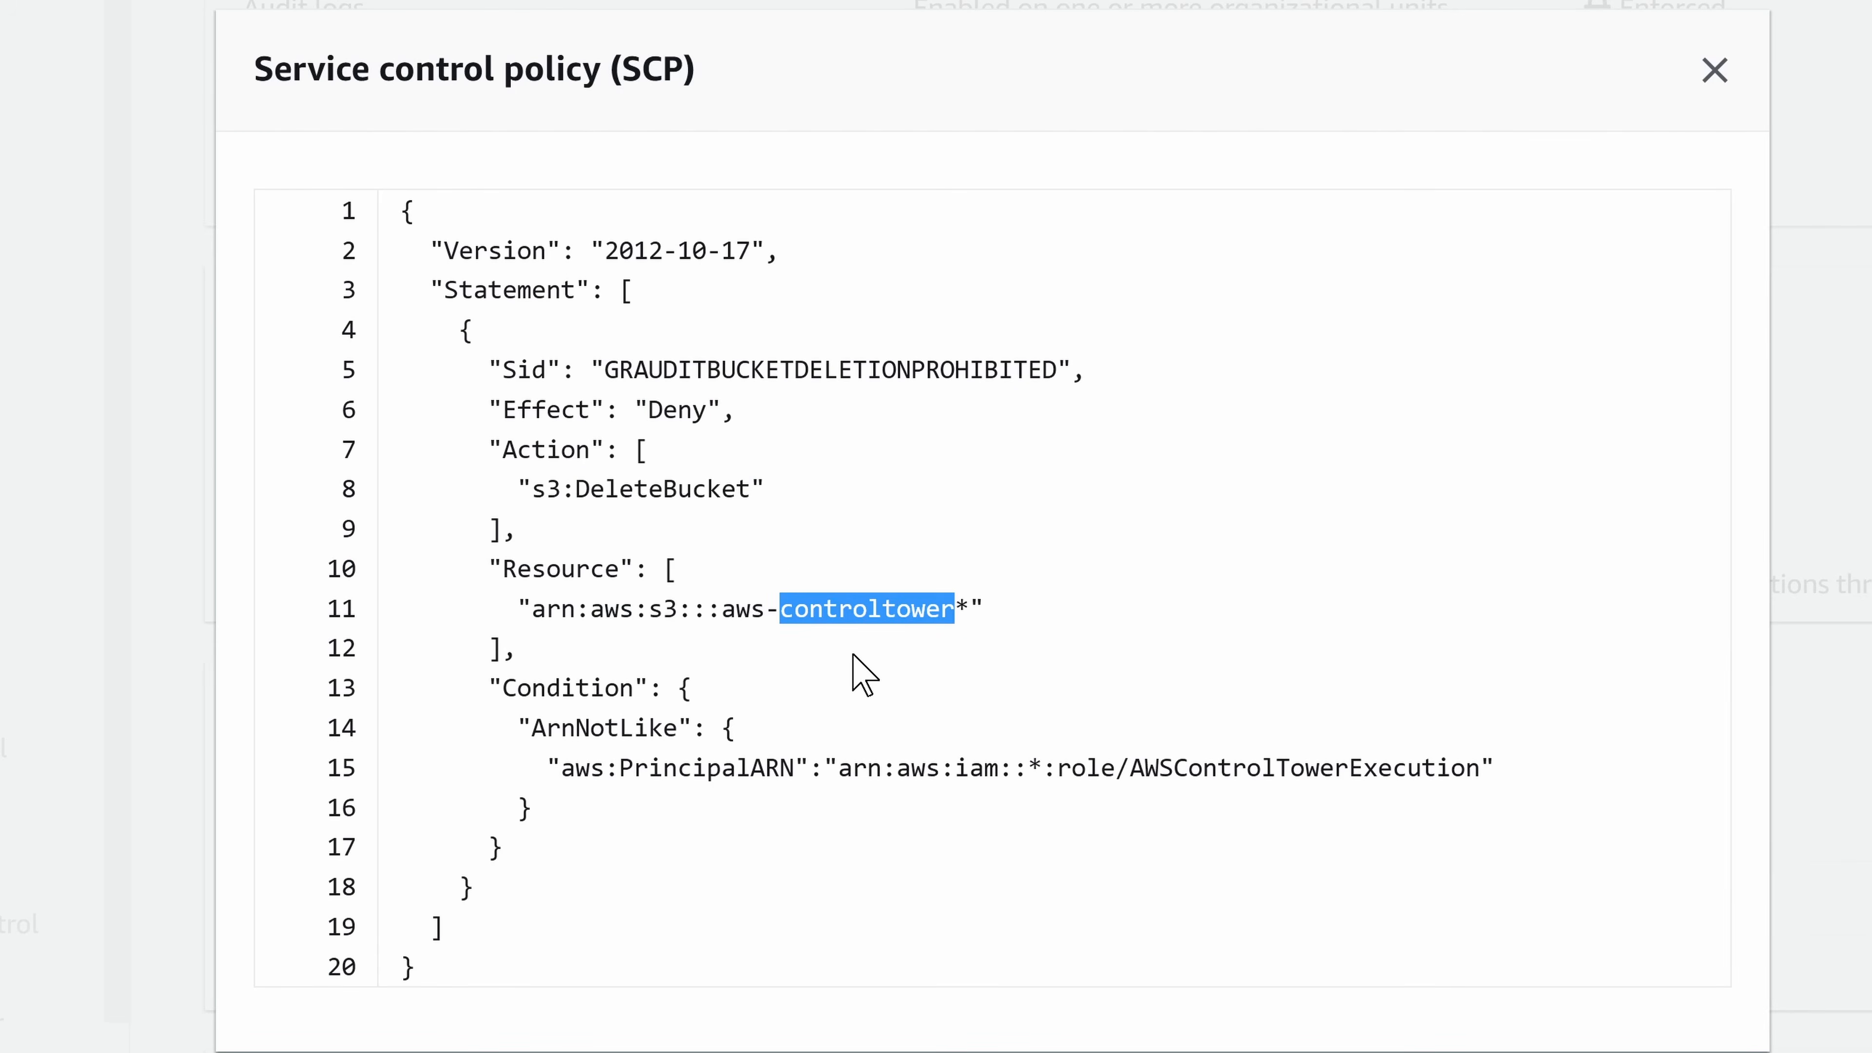
{"action": "left_click_drag", "start_coordinate": [490, 687], "coordinate": [1533, 771]}
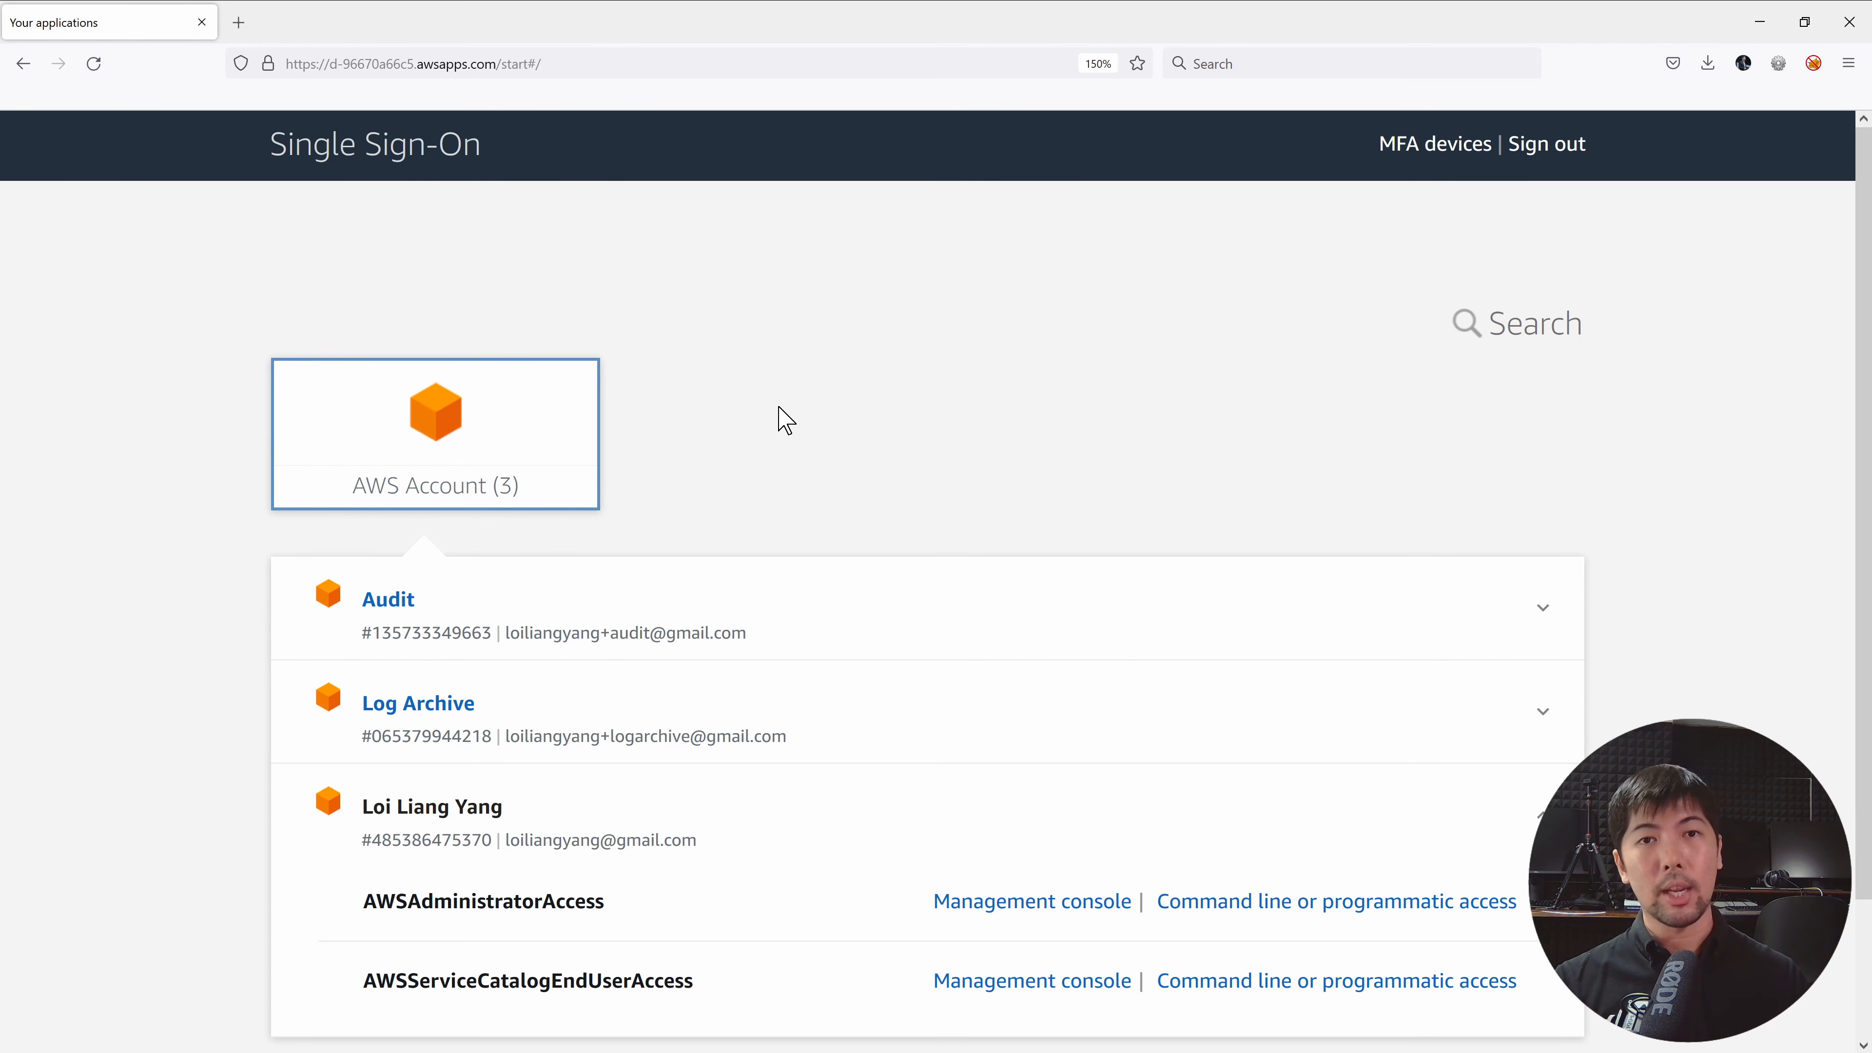
Sign in to the management account with AWSAdministratorAccess and go to the Control Tower dashboard.
{"action": "scroll", "coordinate": [785, 420], "scroll_direction": "down", "scroll_amount": 3}
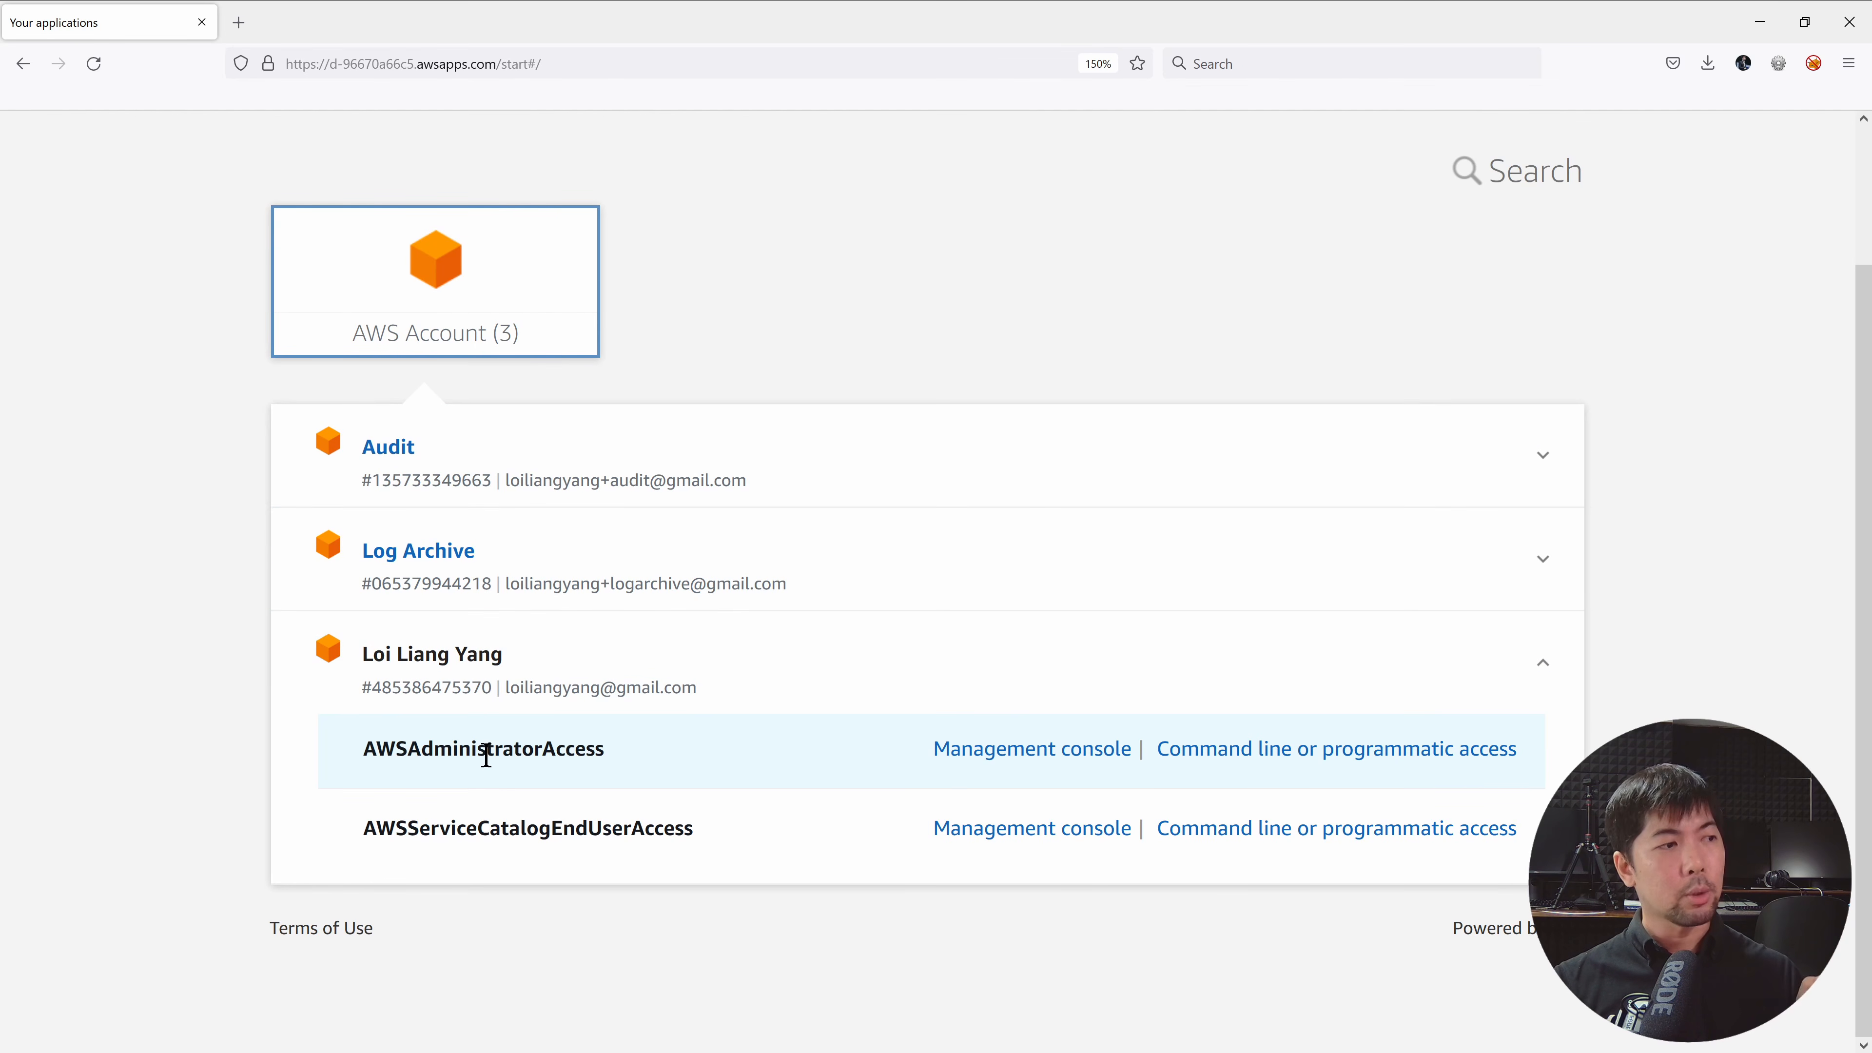
{"action": "left_click", "coordinate": [1013, 753]}
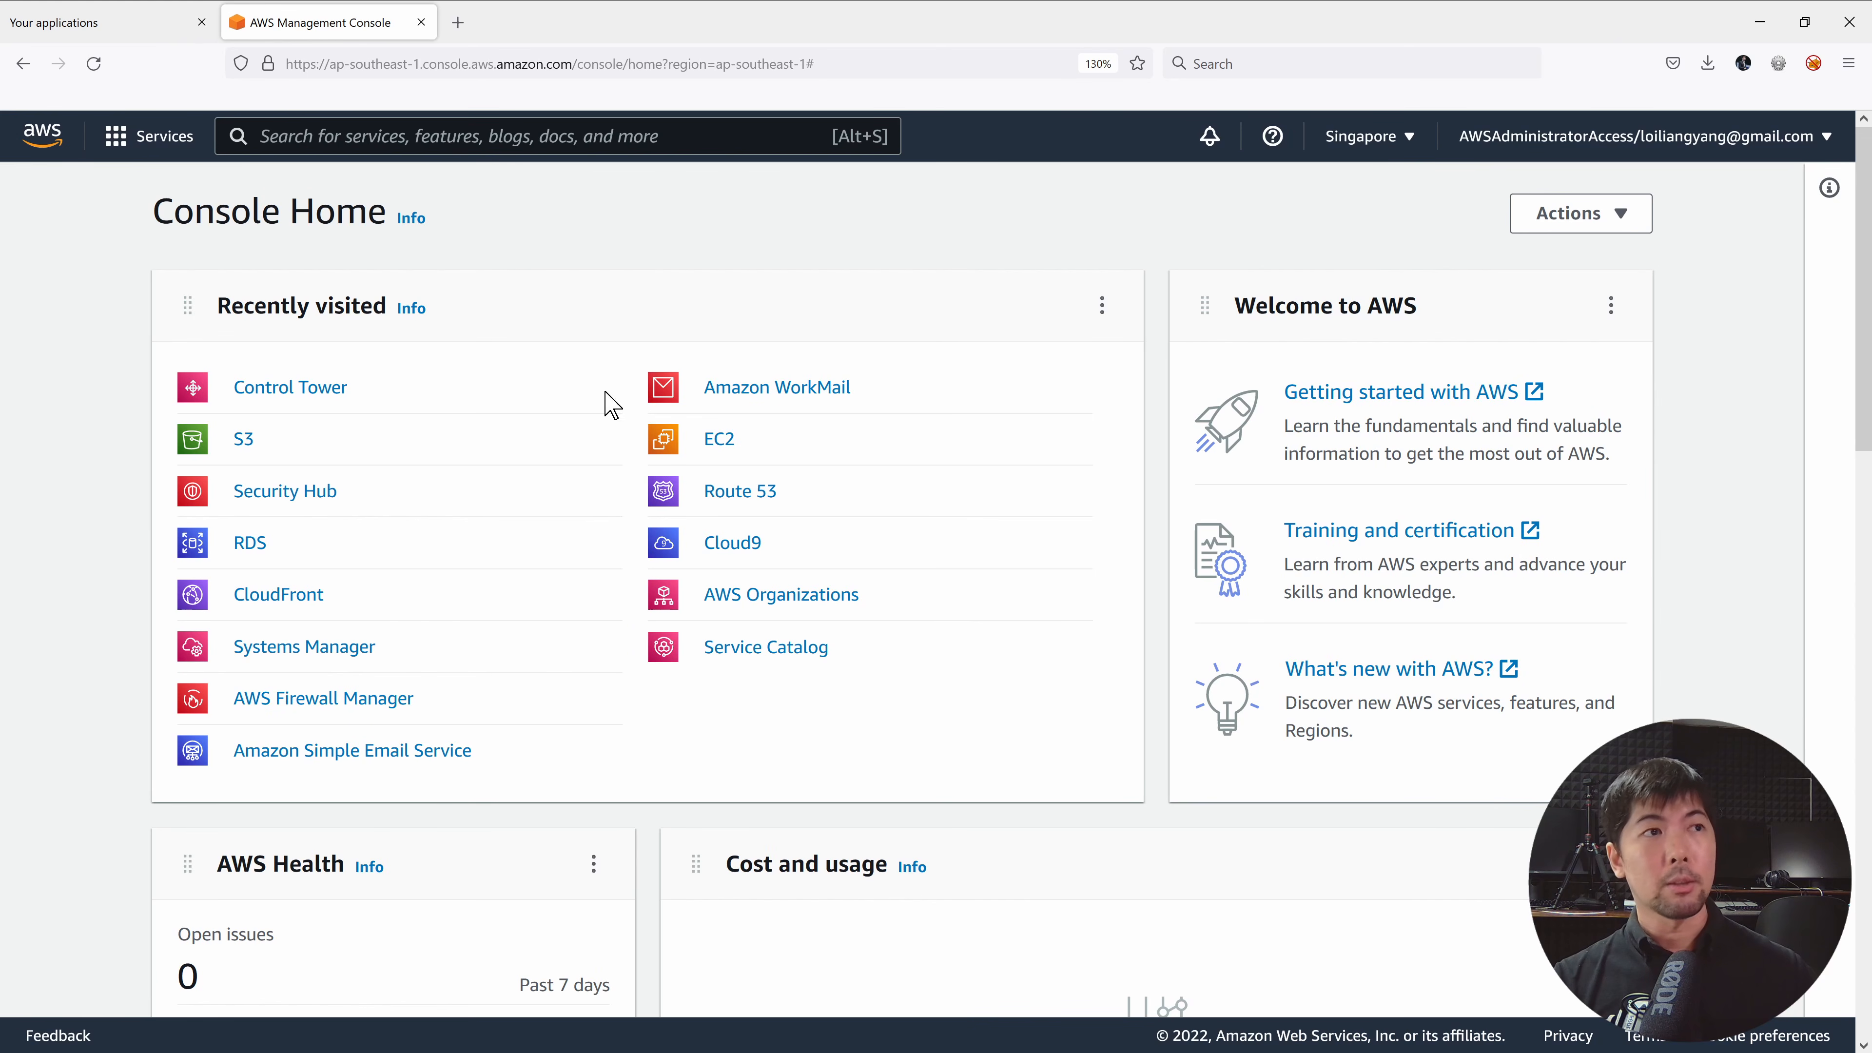
{"action": "left_click", "coordinate": [308, 403]}
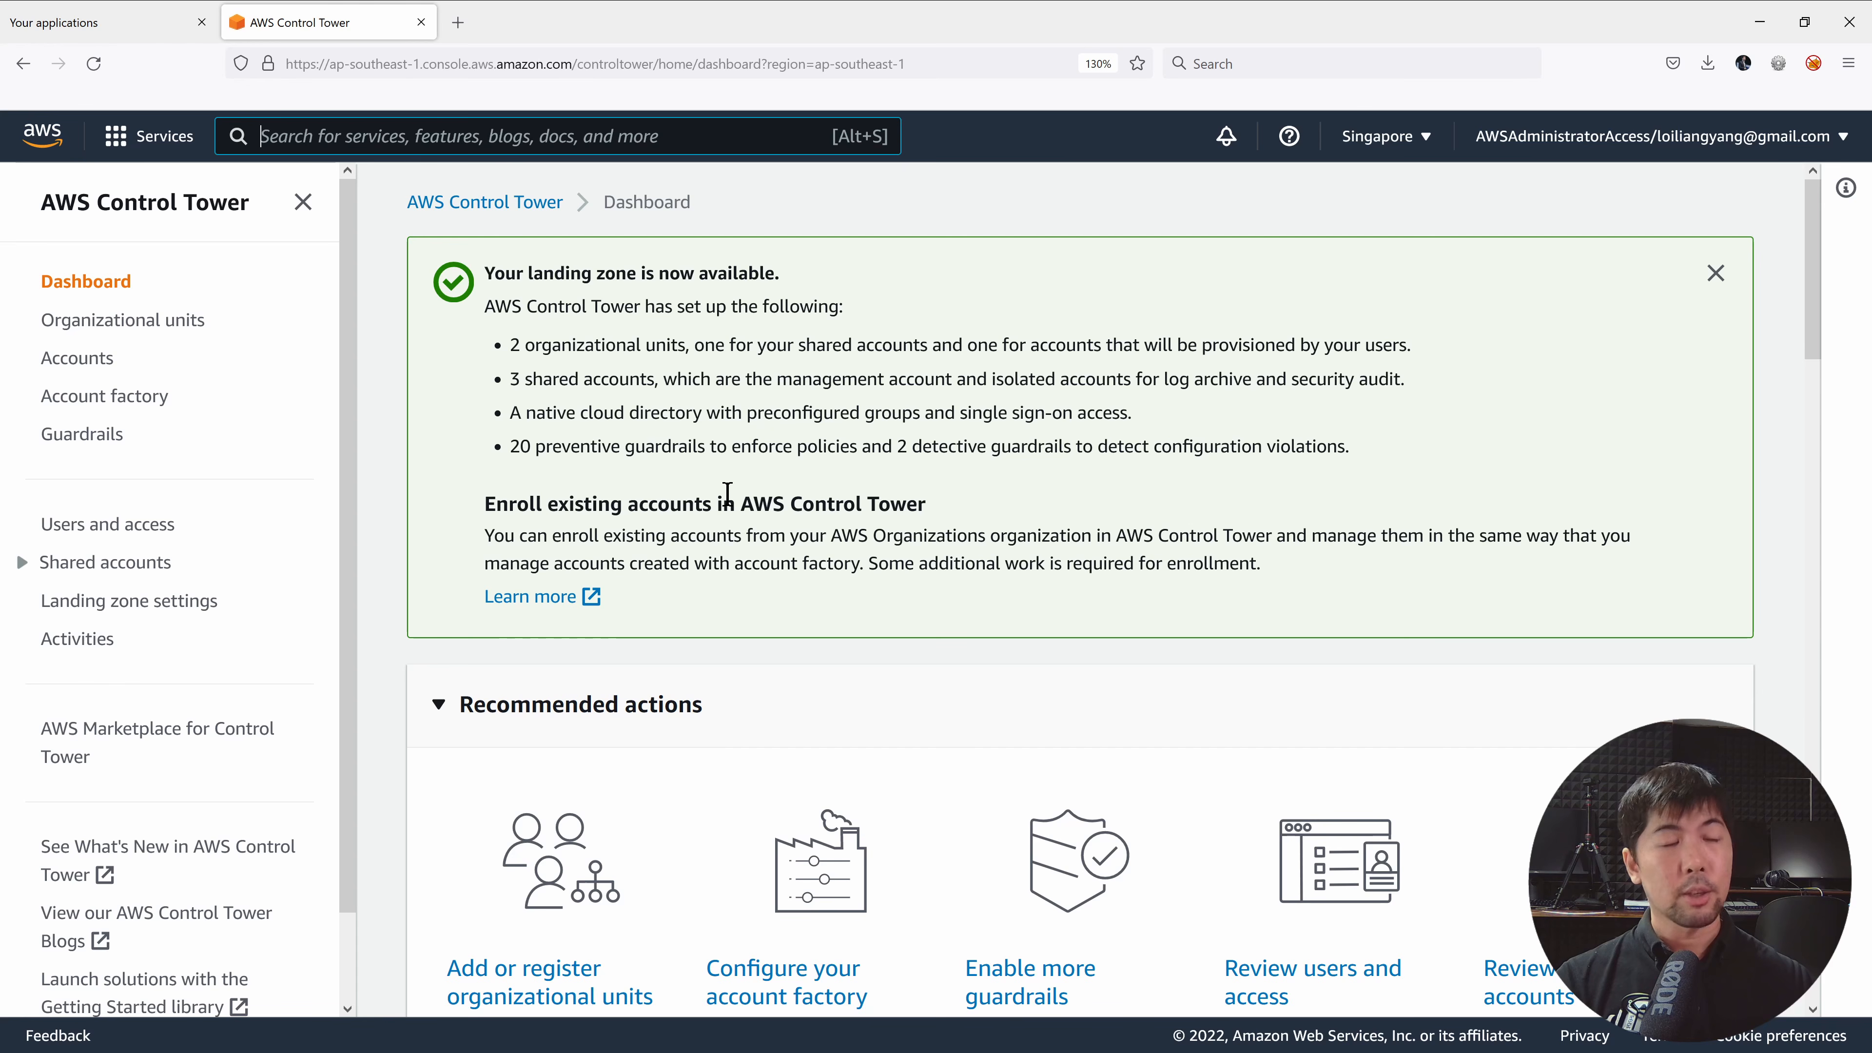
From Organizational units, select Sandbox, acknowledge the risks and confirm Re-Register OU again.
{"action": "left_click", "coordinate": [158, 321]}
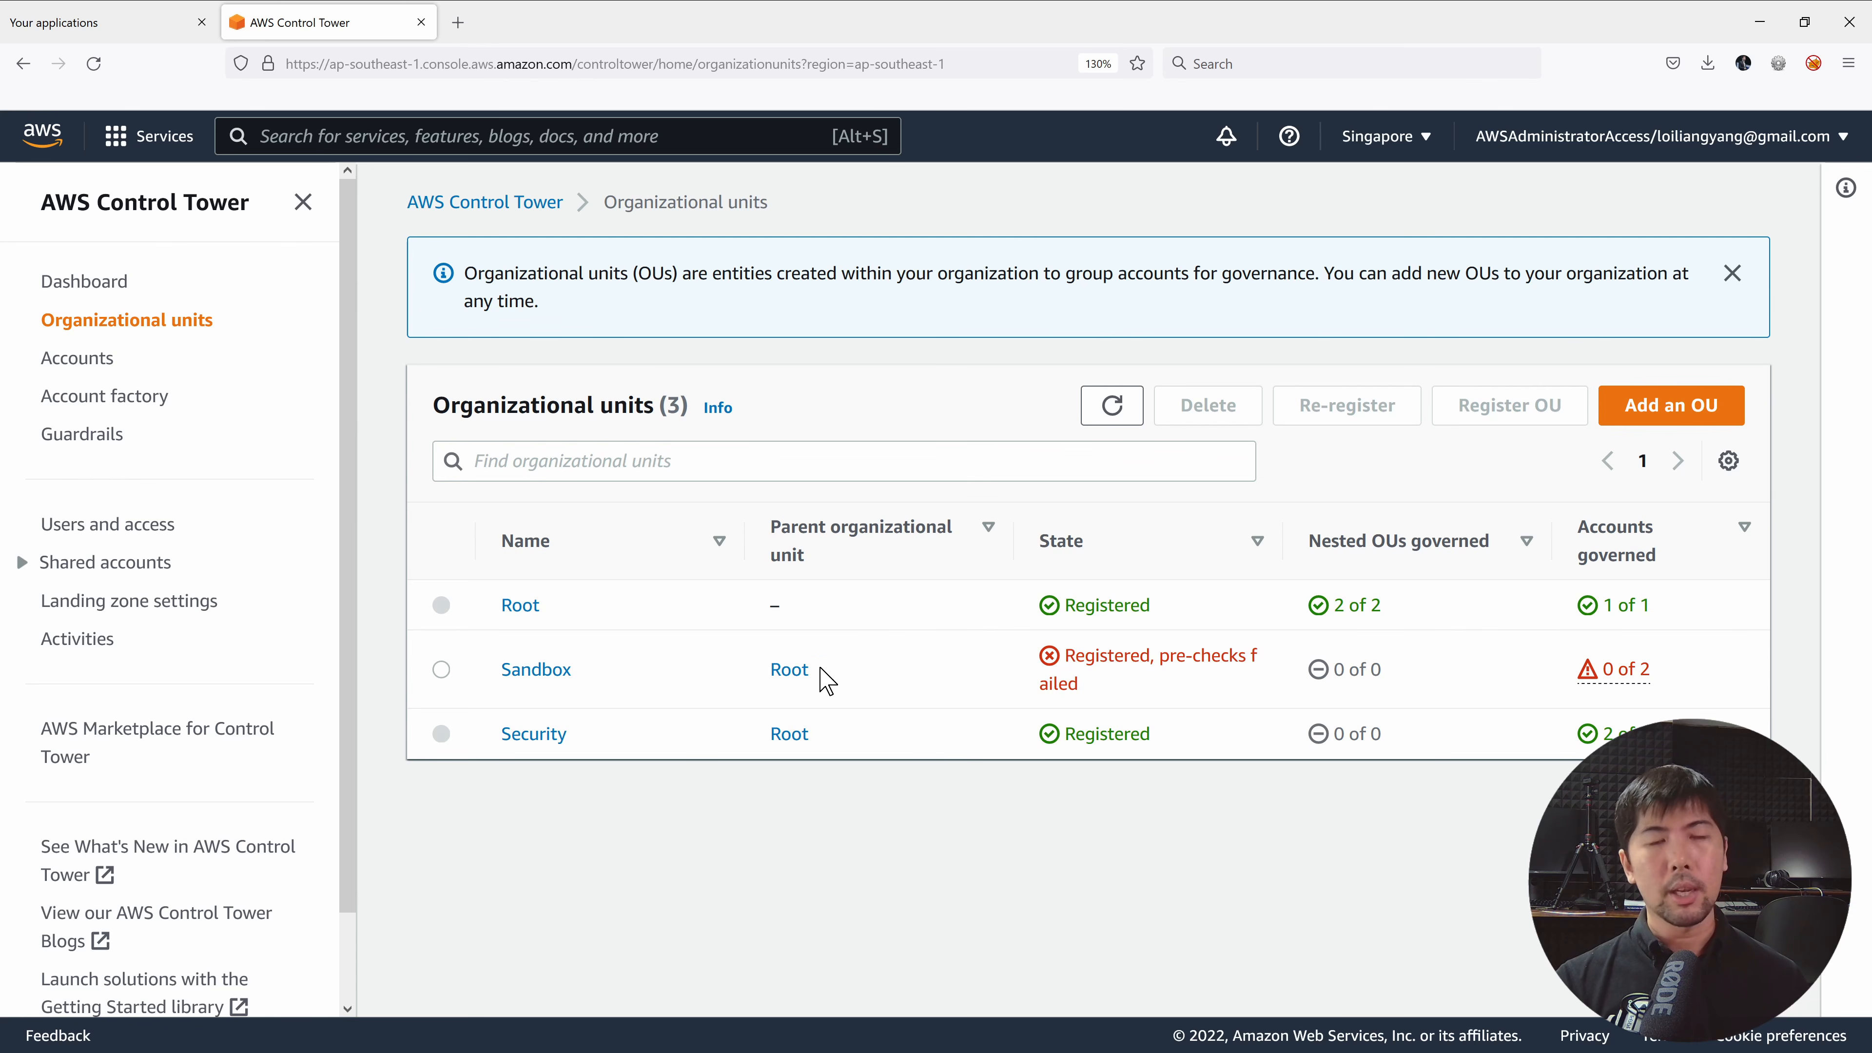
{"action": "left_click", "coordinate": [442, 669]}
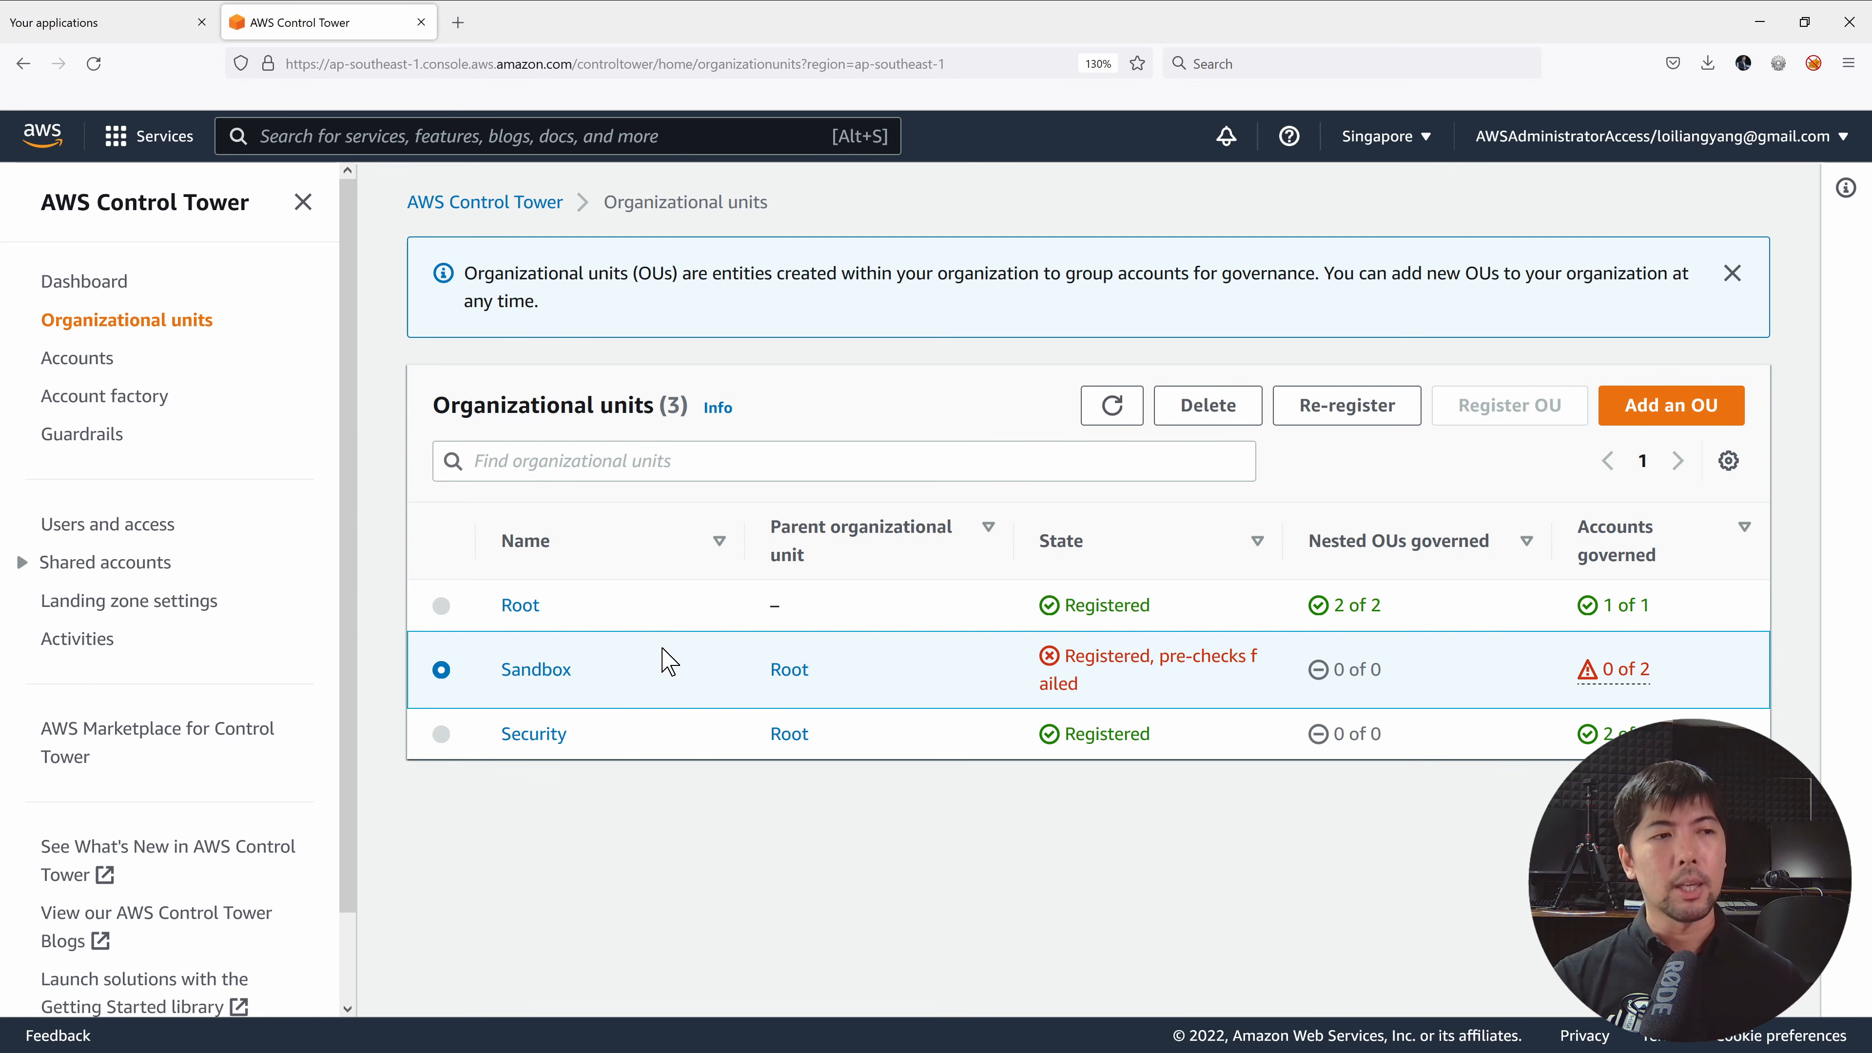
{"action": "left_click", "coordinate": [1347, 405]}
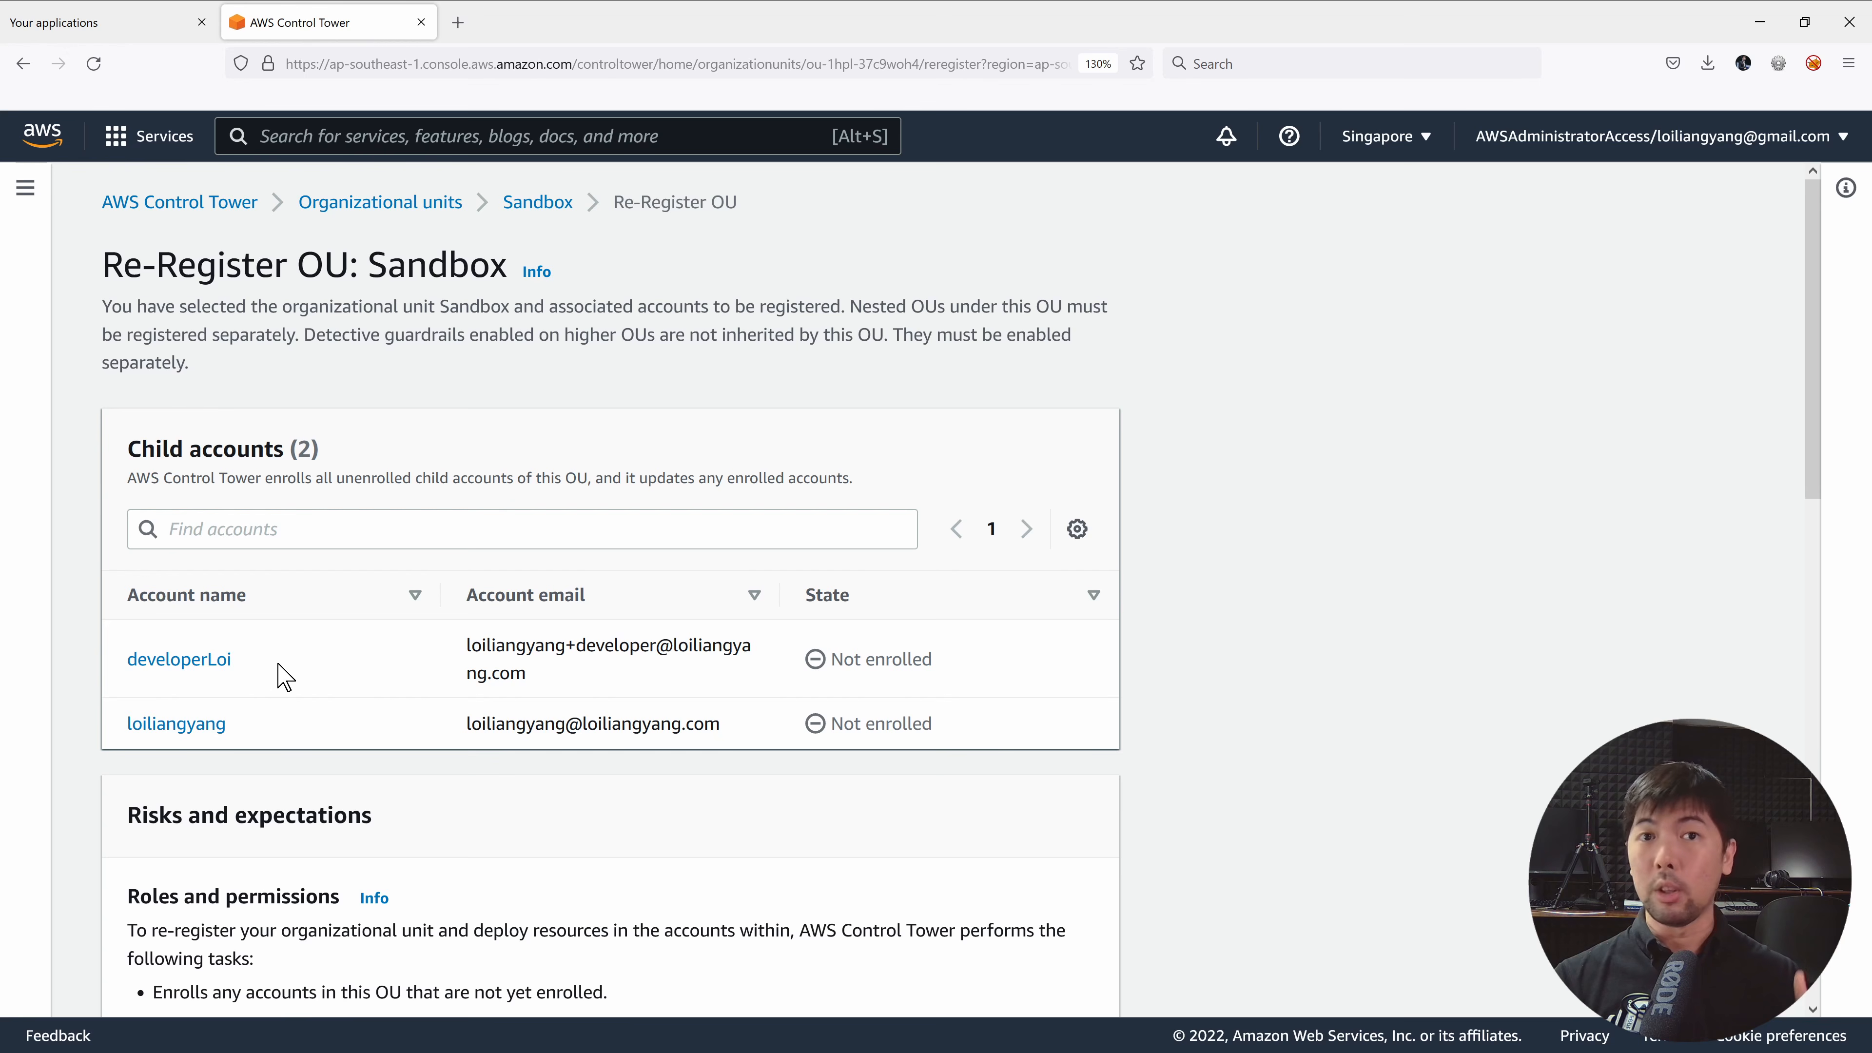
{"action": "scroll", "coordinate": [336, 649], "scroll_direction": "down", "scroll_amount": 5}
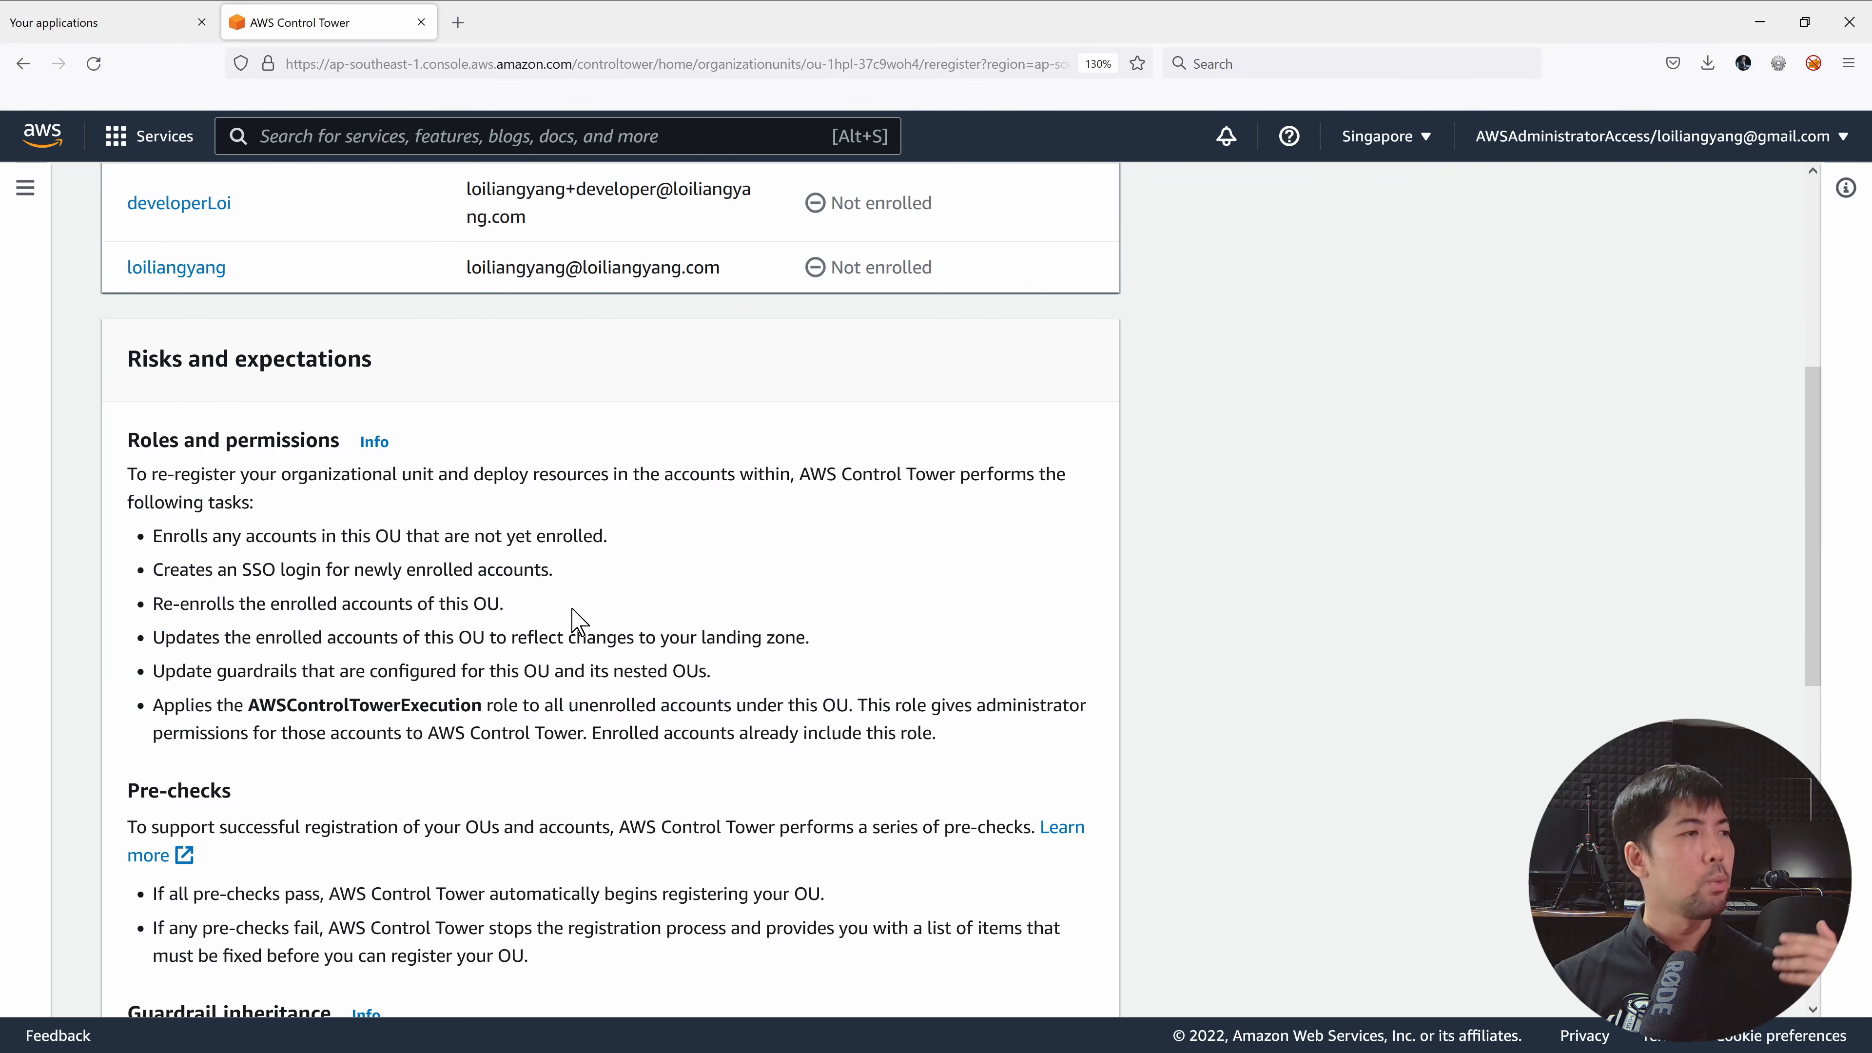
{"action": "scroll", "coordinate": [578, 619], "scroll_direction": "down", "scroll_amount": 8}
{"action": "left_click", "coordinate": [305, 876]}
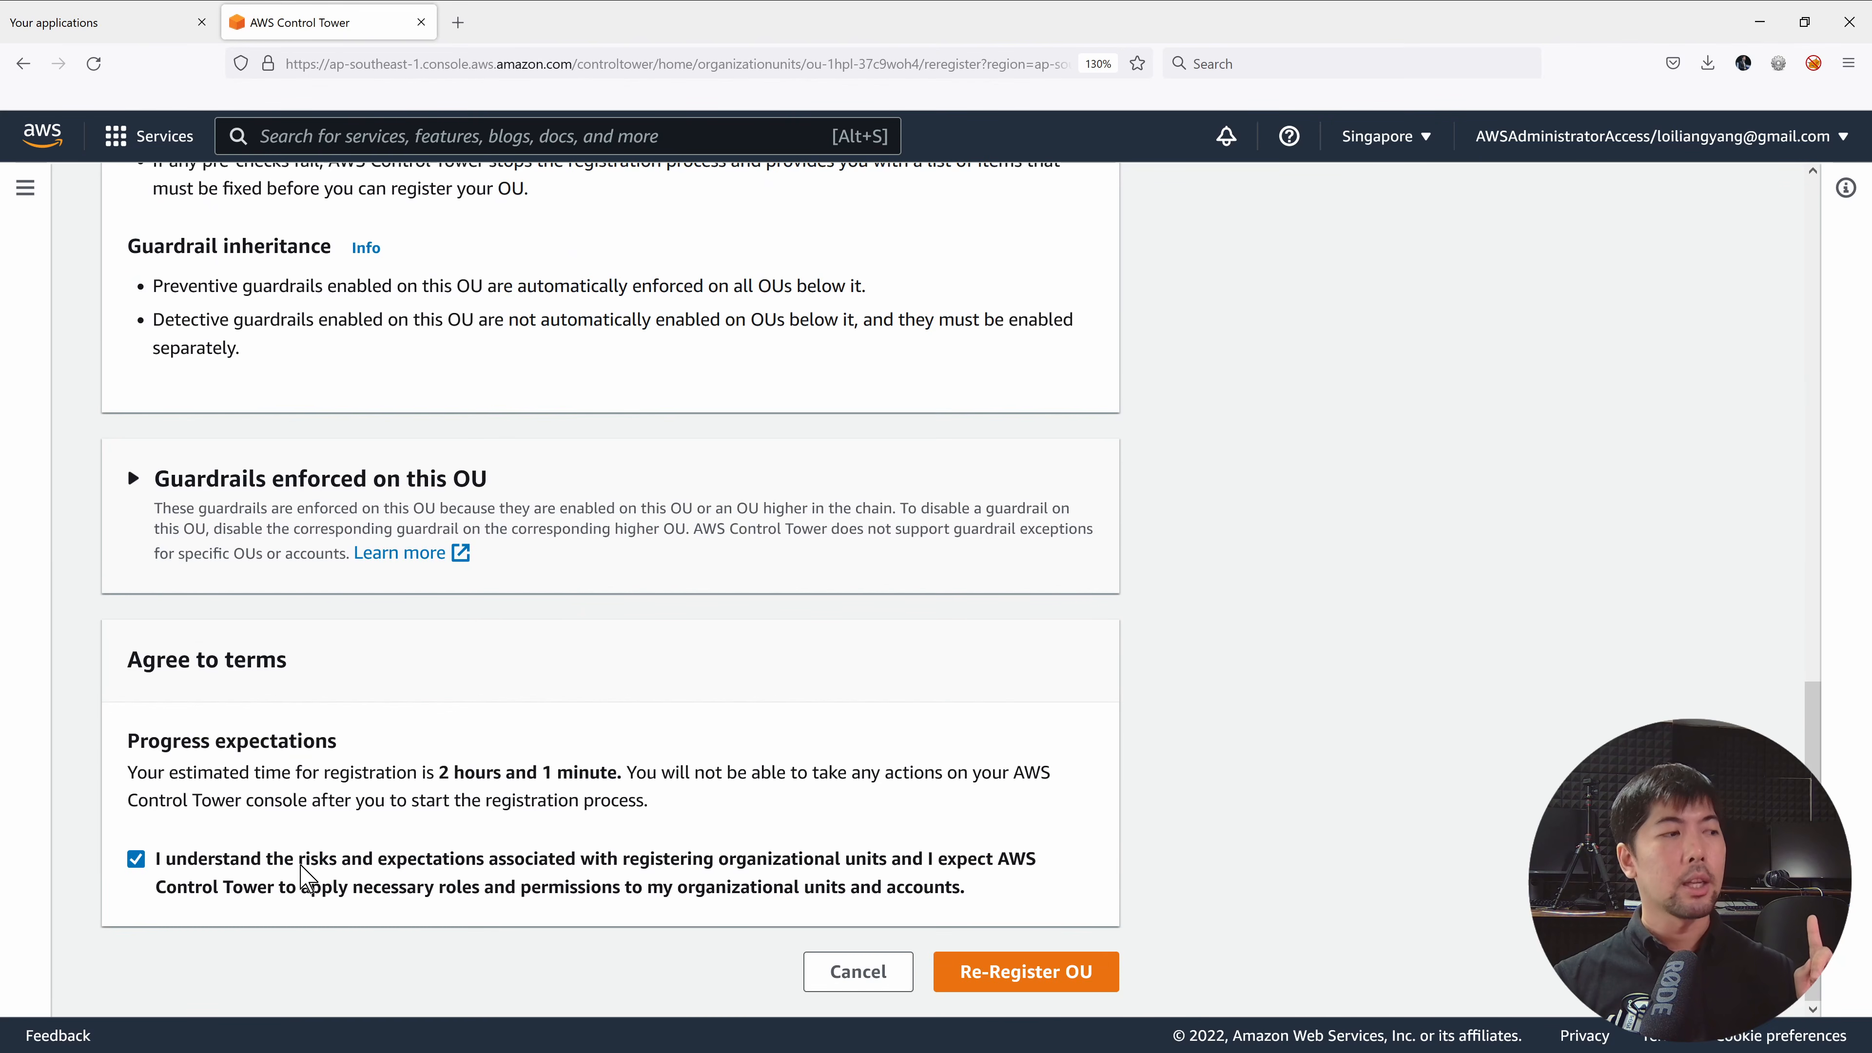
{"action": "left_click", "coordinate": [1014, 974]}
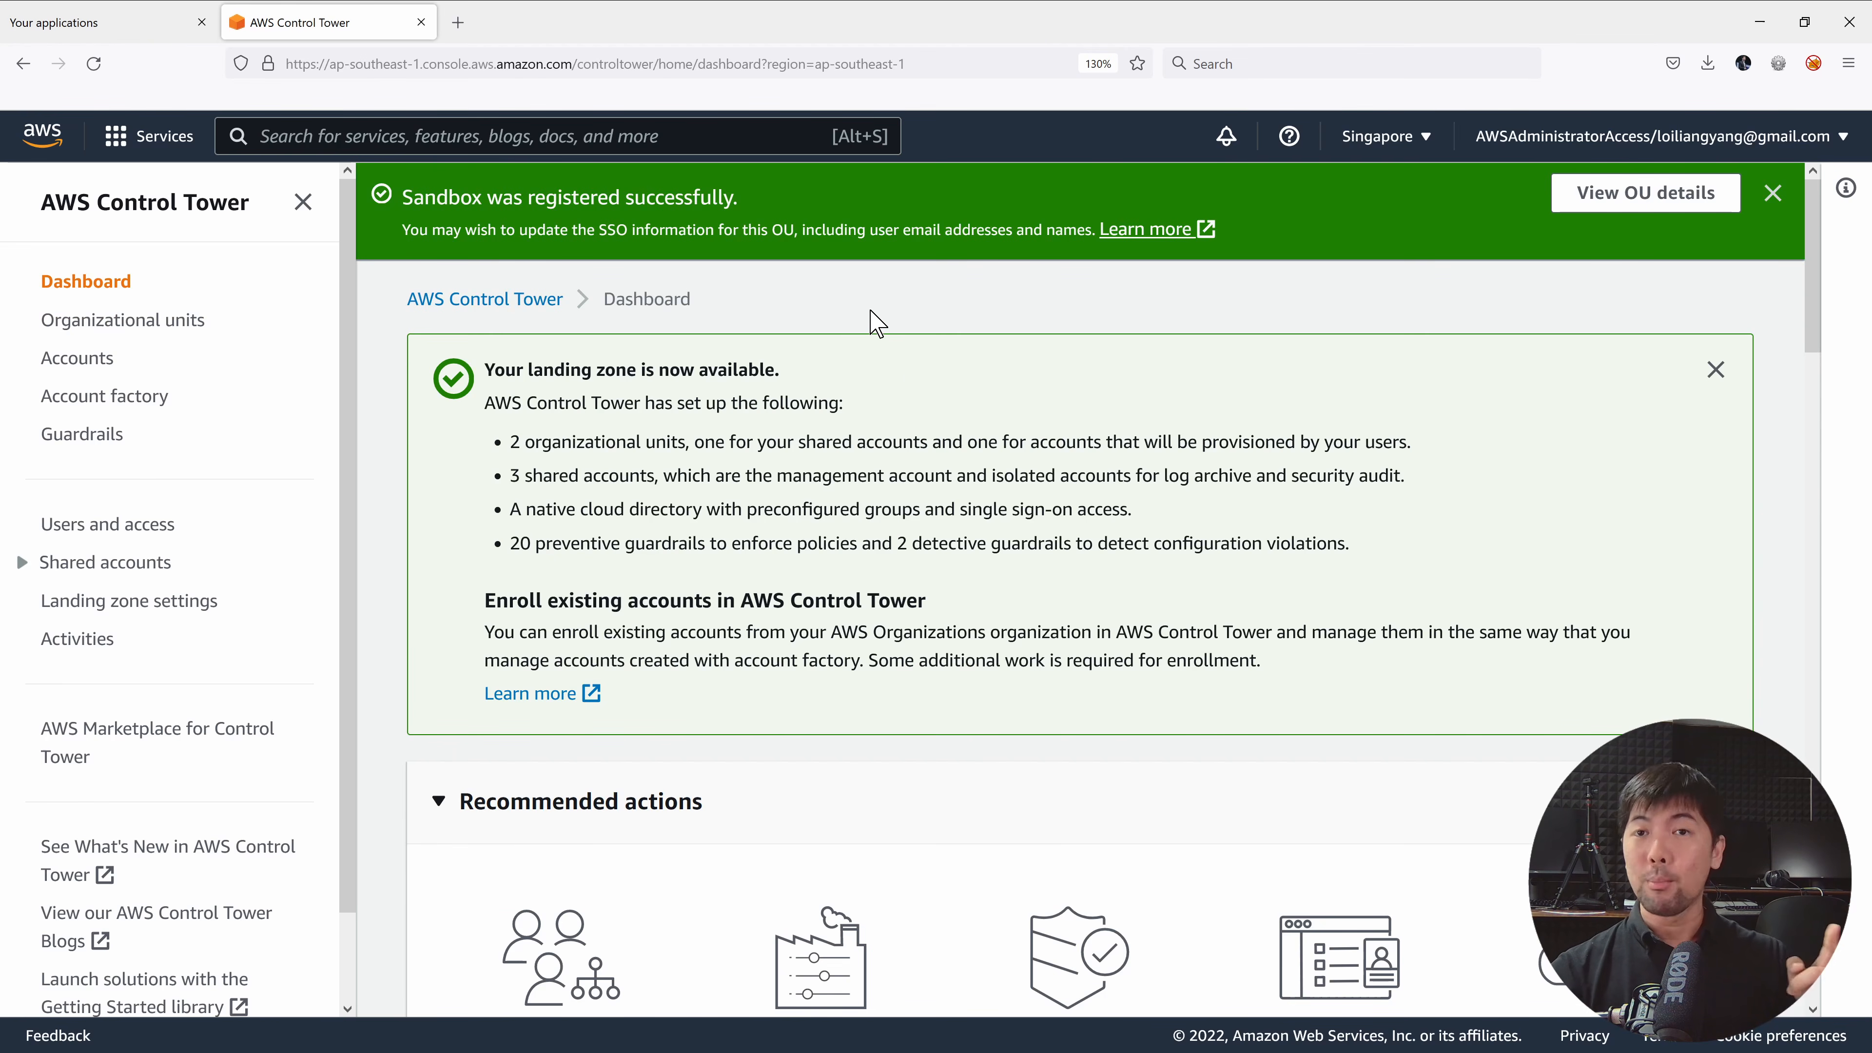
Open the Sandbox OU details to check it is compliant with both accounts enrolled.
{"action": "left_click", "coordinate": [1588, 197]}
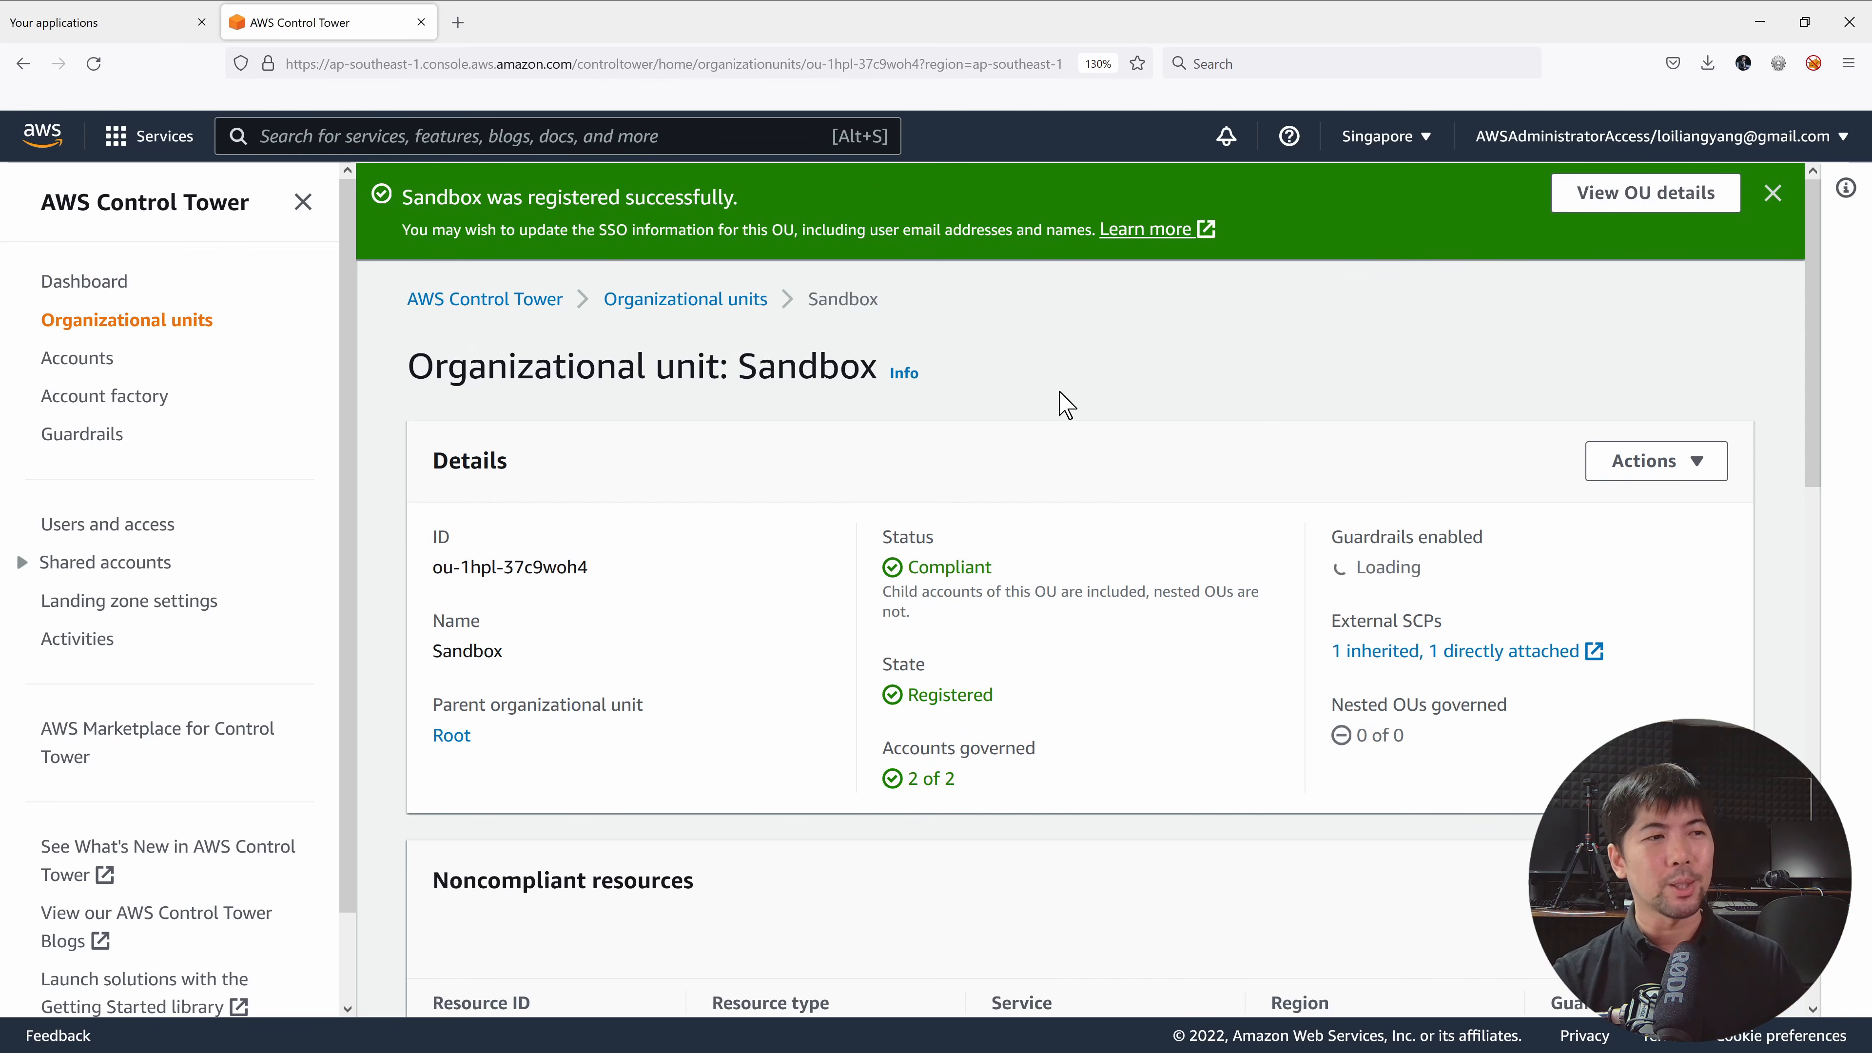
{"action": "scroll", "coordinate": [1042, 369], "scroll_direction": "down", "scroll_amount": 3}
{"action": "scroll", "coordinate": [1047, 346], "scroll_direction": "down", "scroll_amount": 10}
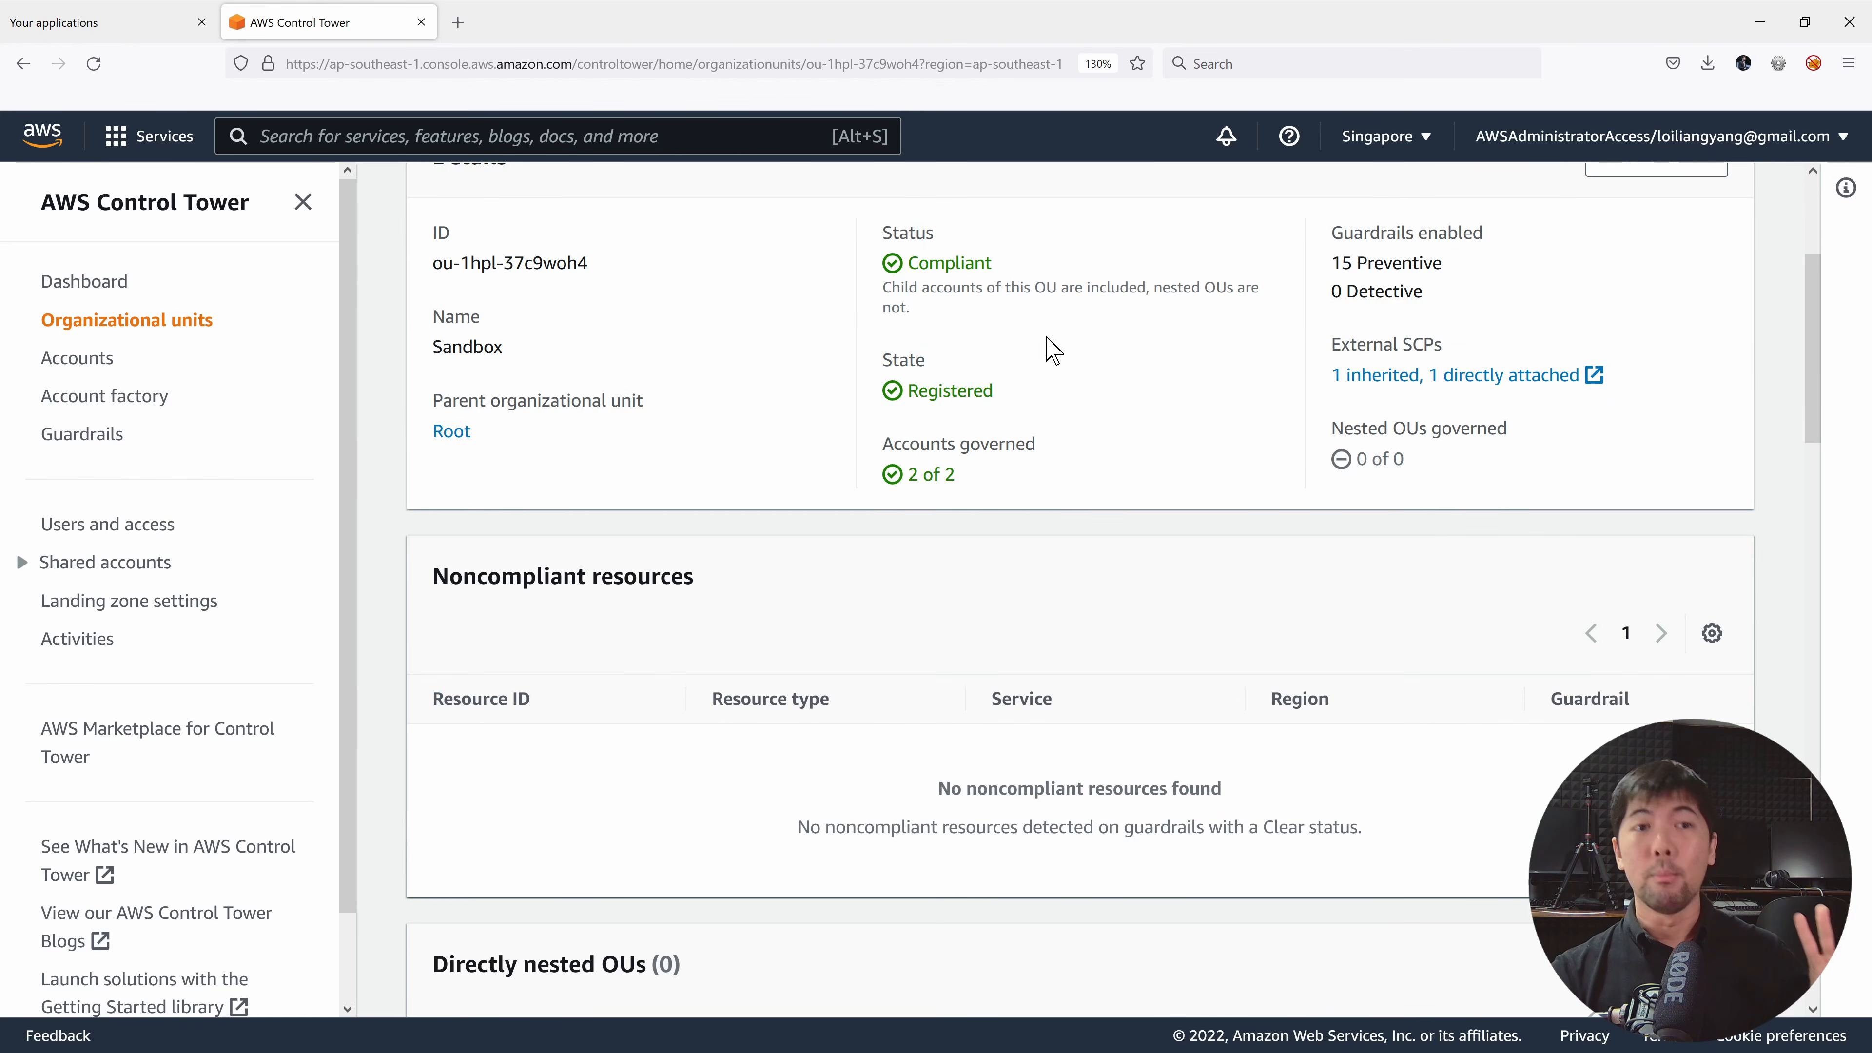
{"action": "scroll", "coordinate": [1052, 353], "scroll_direction": "down", "scroll_amount": 5}
{"action": "scroll", "coordinate": [1056, 368], "scroll_direction": "up", "scroll_amount": 2}
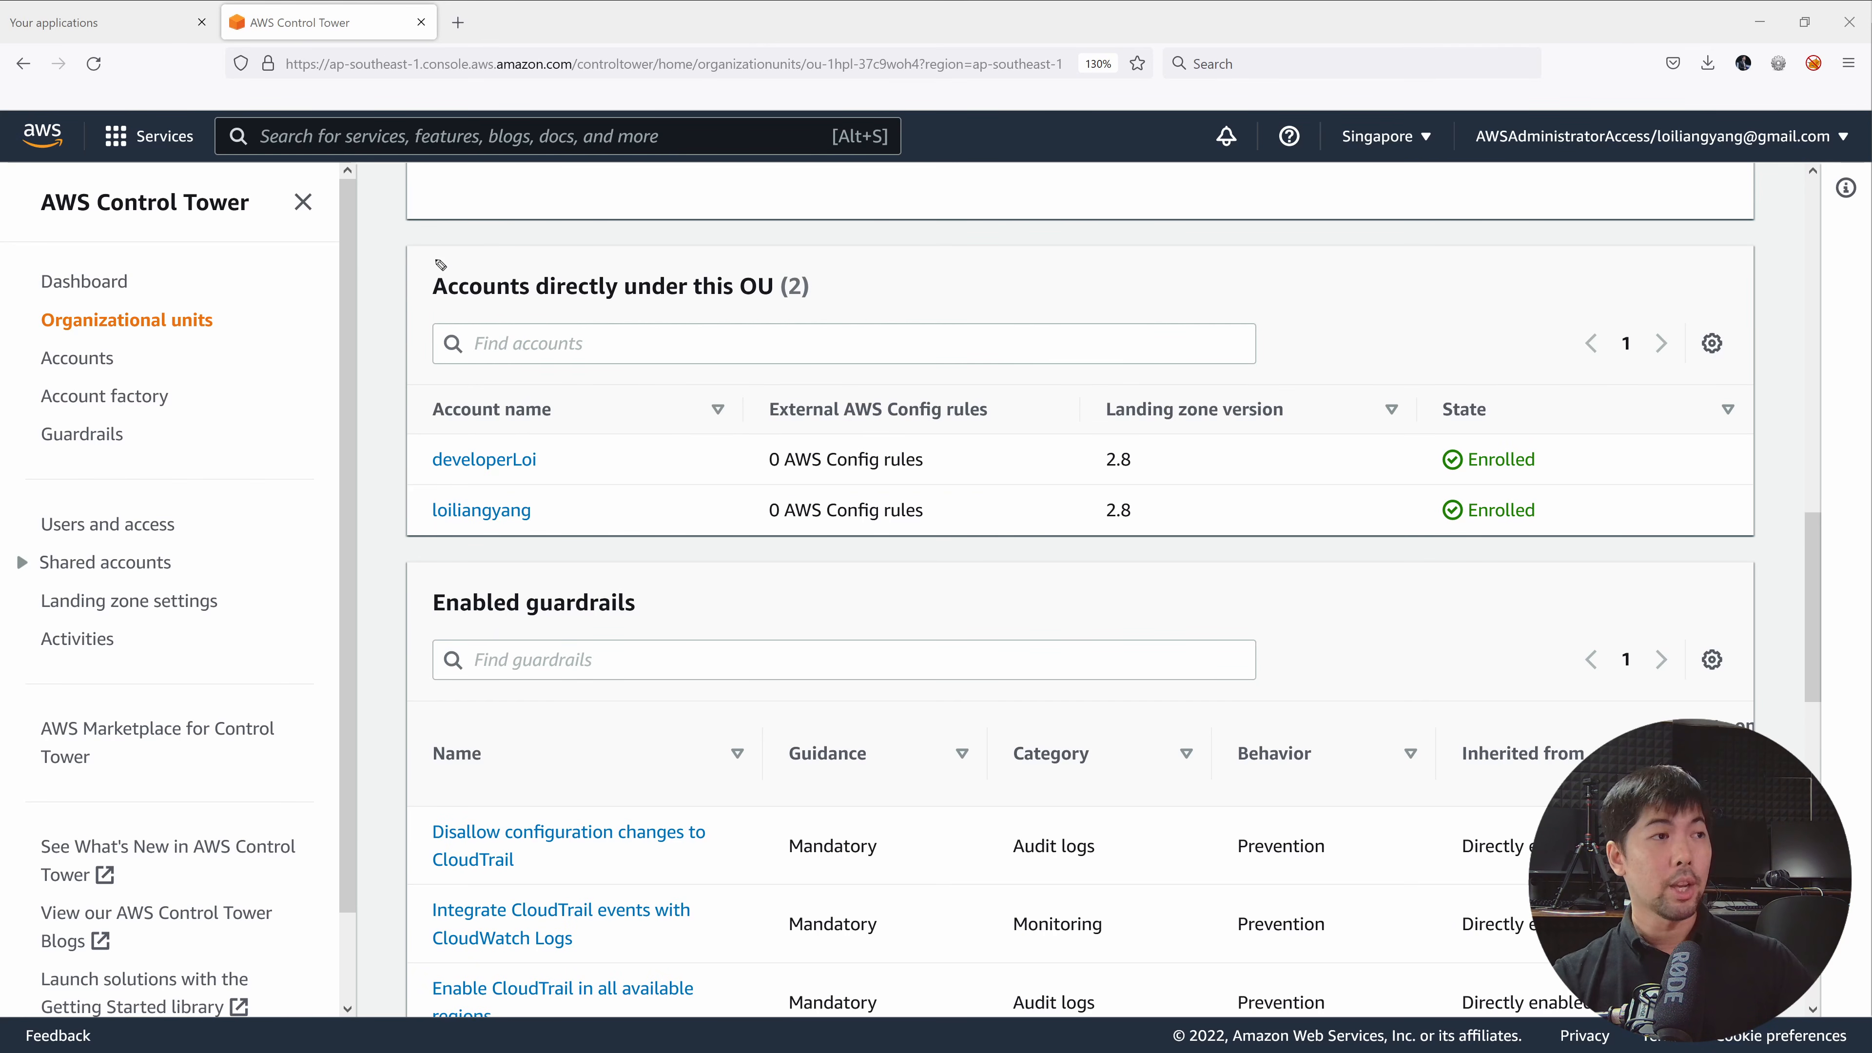
{"action": "mouse_move", "coordinate": [590, 236]}
{"action": "left_mouse_down"}
{"action": "mouse_move", "coordinate": [413, 504]}
{"action": "mouse_move", "coordinate": [1382, 587]}
{"action": "mouse_move", "coordinate": [1165, 245]}
{"action": "mouse_move", "coordinate": [697, 215]}
{"action": "left_mouse_up"}
{"action": "mouse_move", "coordinate": [1547, 447]}
{"action": "left_mouse_down"}
{"action": "mouse_move", "coordinate": [1589, 470]}
{"action": "mouse_move", "coordinate": [1566, 531]}
{"action": "left_mouse_up"}
{"action": "left_click_drag", "start_coordinate": [1566, 531], "coordinate": [1592, 503]}
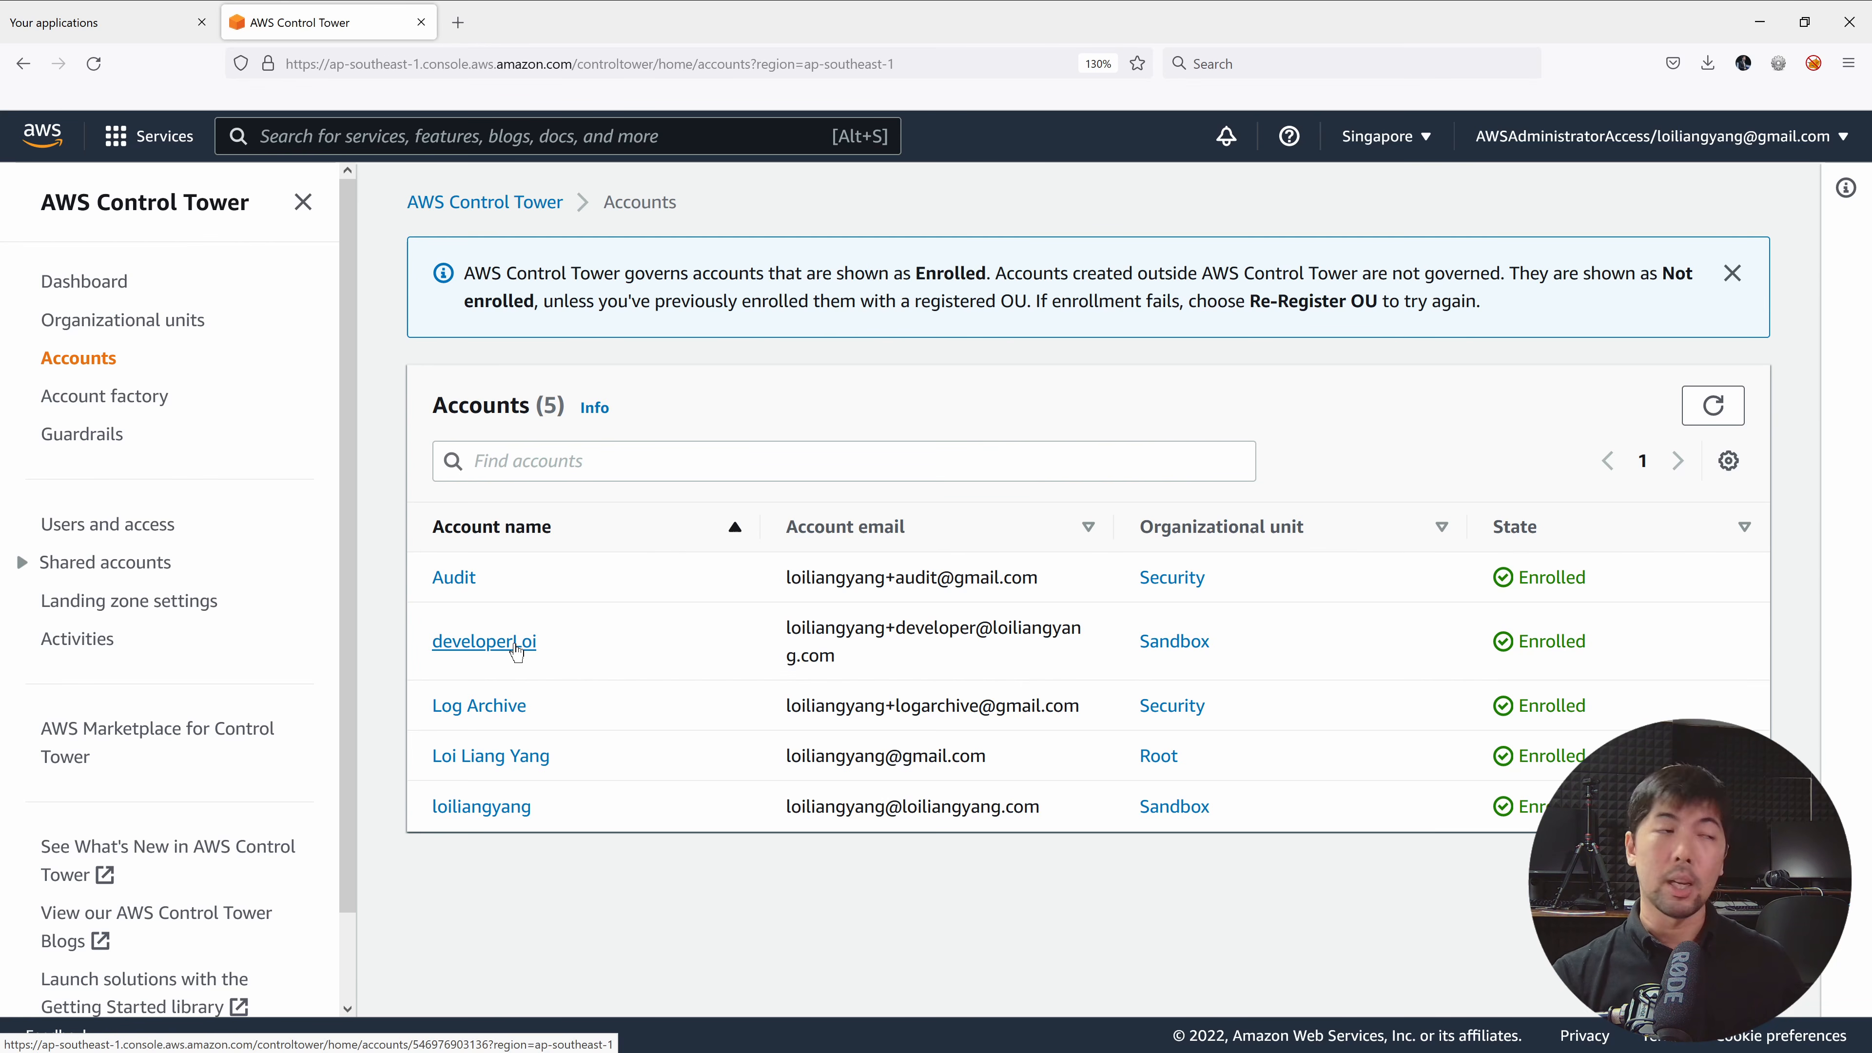
Open developerLoi's account details and review its enabled guardrails.
{"action": "left_click", "coordinate": [484, 641]}
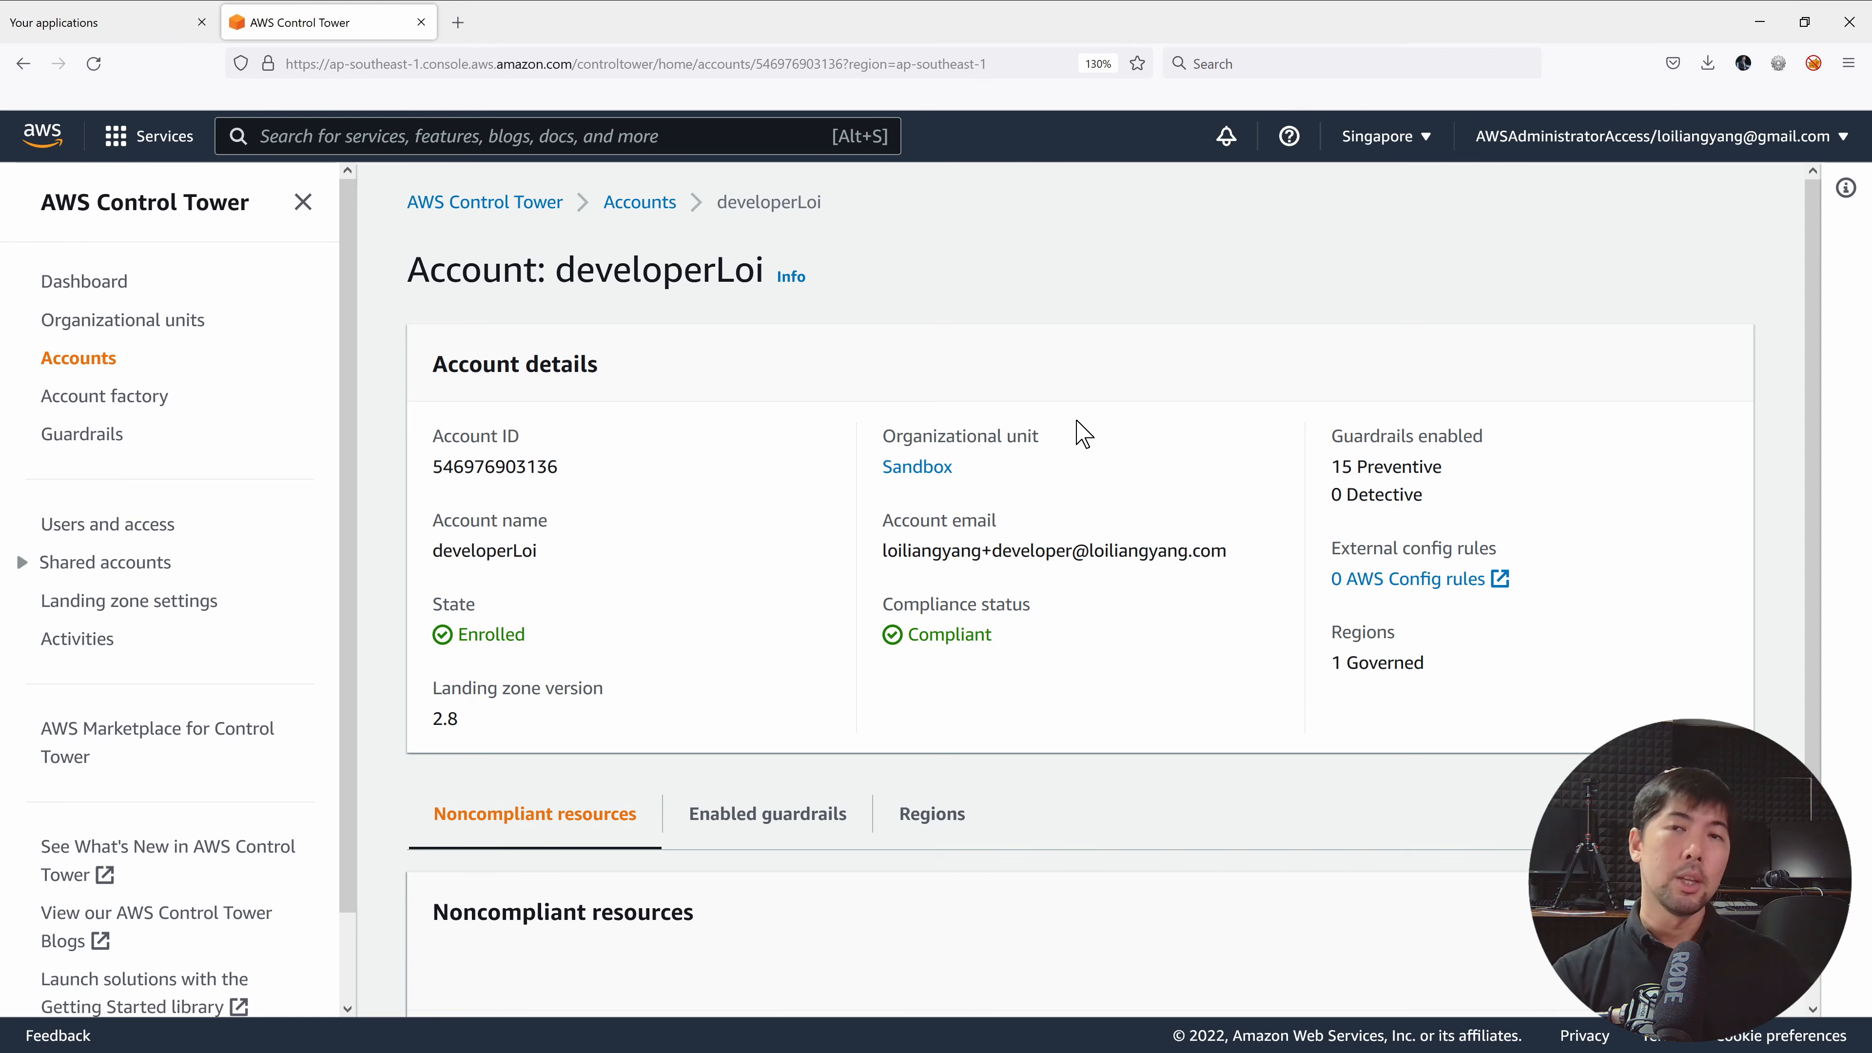
{"action": "scroll", "coordinate": [1082, 433], "scroll_direction": "down", "scroll_amount": 3}
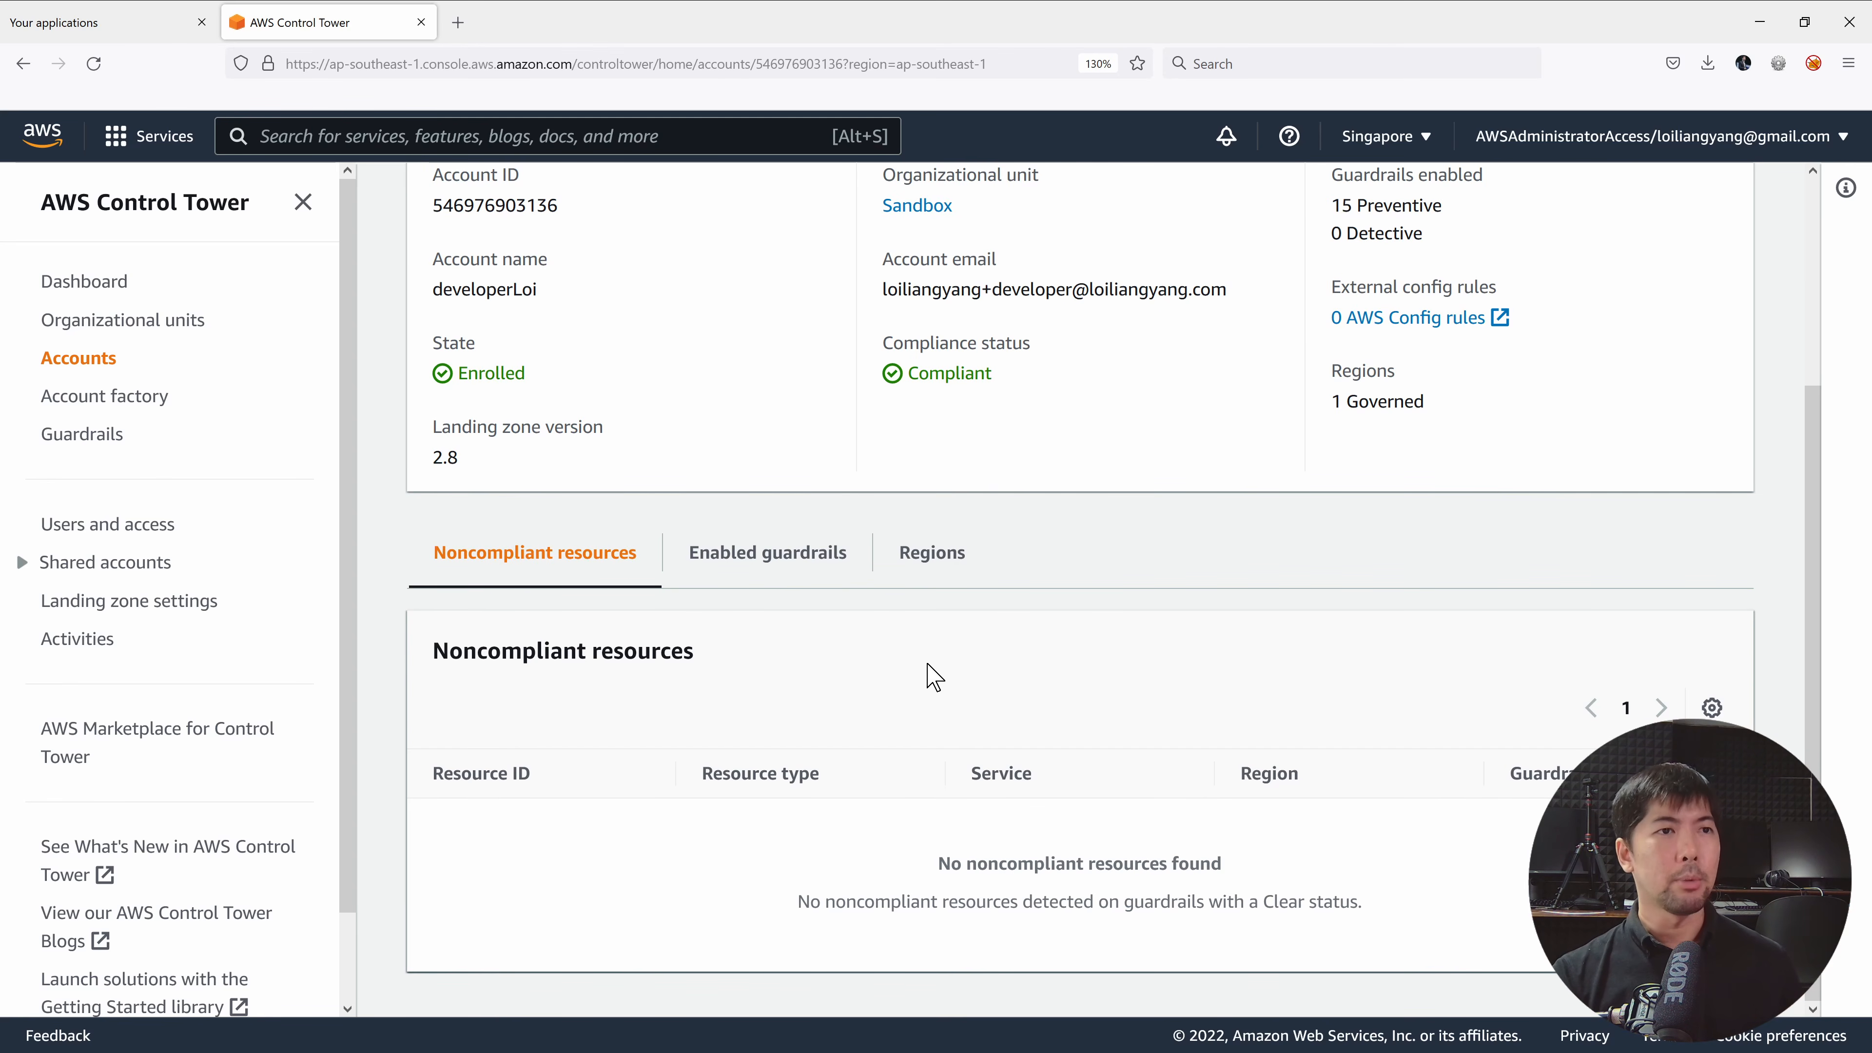
{"action": "left_click", "coordinate": [791, 569]}
{"action": "scroll", "coordinate": [1116, 576], "scroll_direction": "down", "scroll_amount": 5}
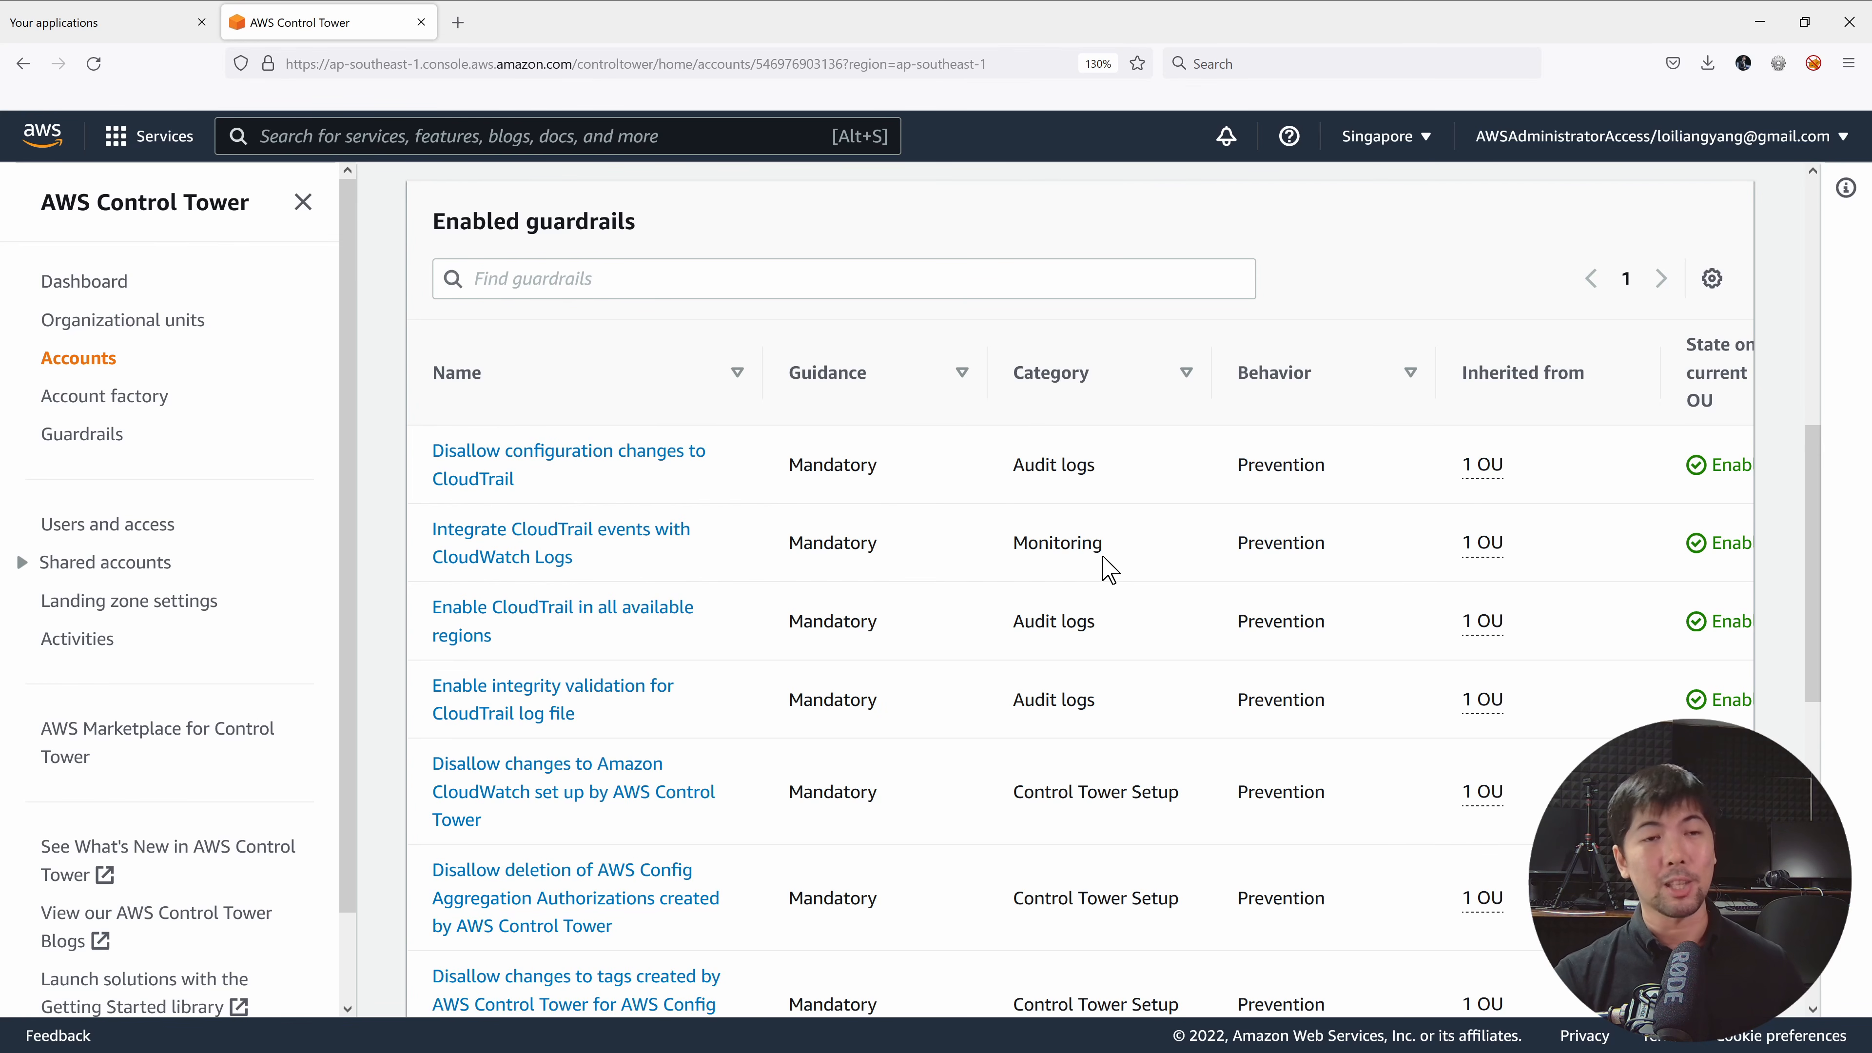
{"action": "scroll", "coordinate": [1099, 552], "scroll_direction": "up", "scroll_amount": 5}
Check developerLoi's single governed region, ap-southeast-1 (Singapore).
{"action": "left_click", "coordinate": [951, 580]}
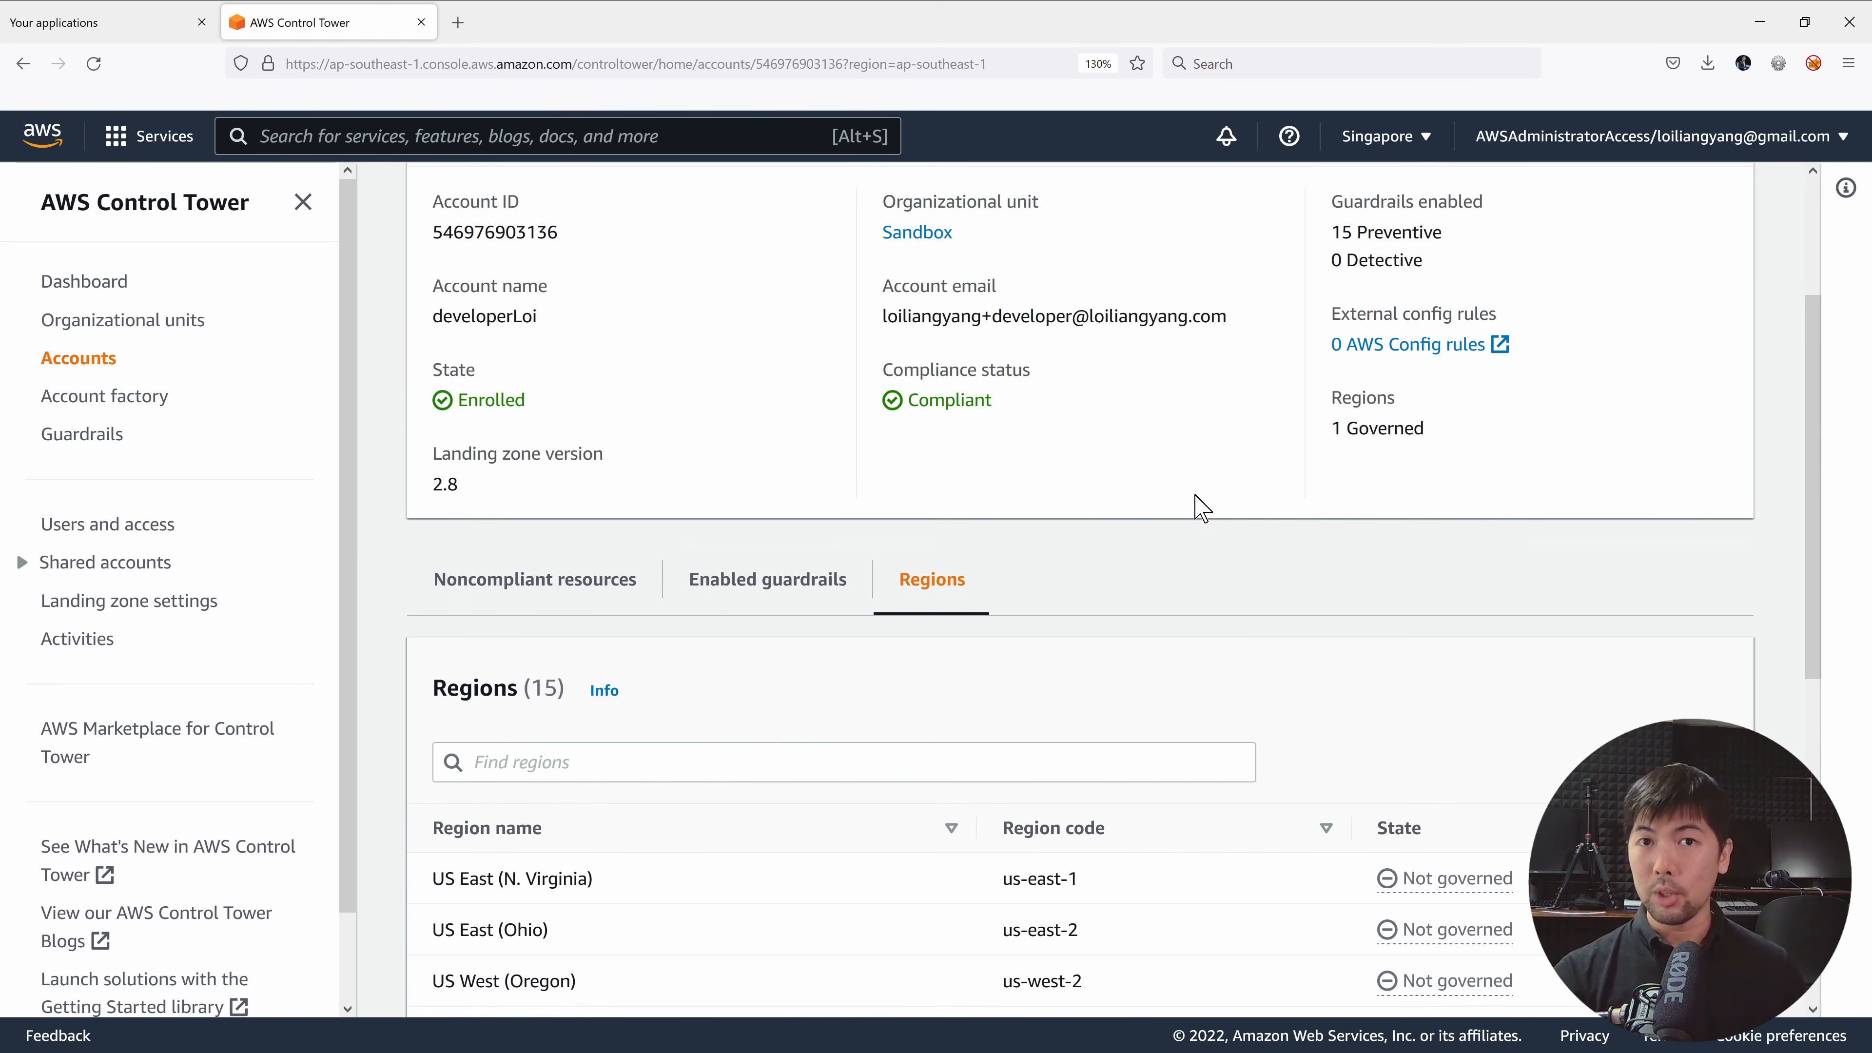
{"action": "scroll", "coordinate": [1201, 509], "scroll_direction": "down", "scroll_amount": 5}
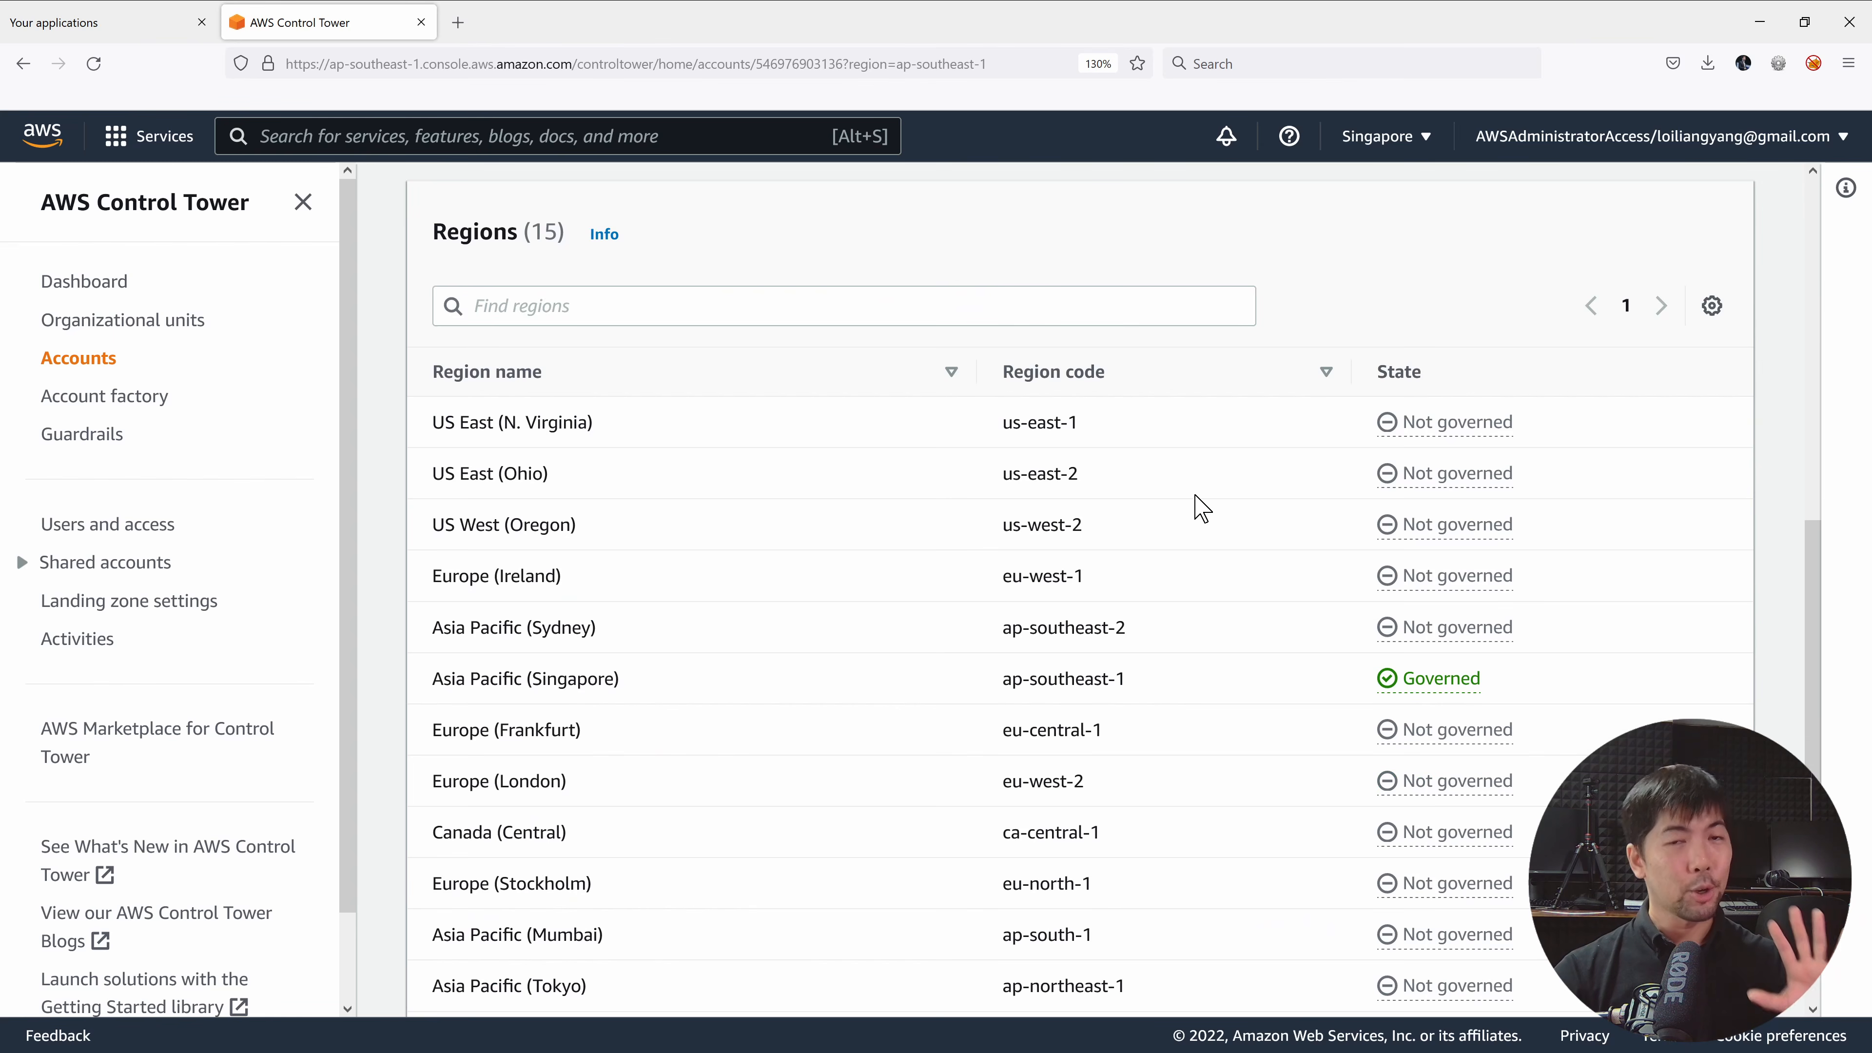
{"action": "triple_click", "coordinate": [1065, 679]}
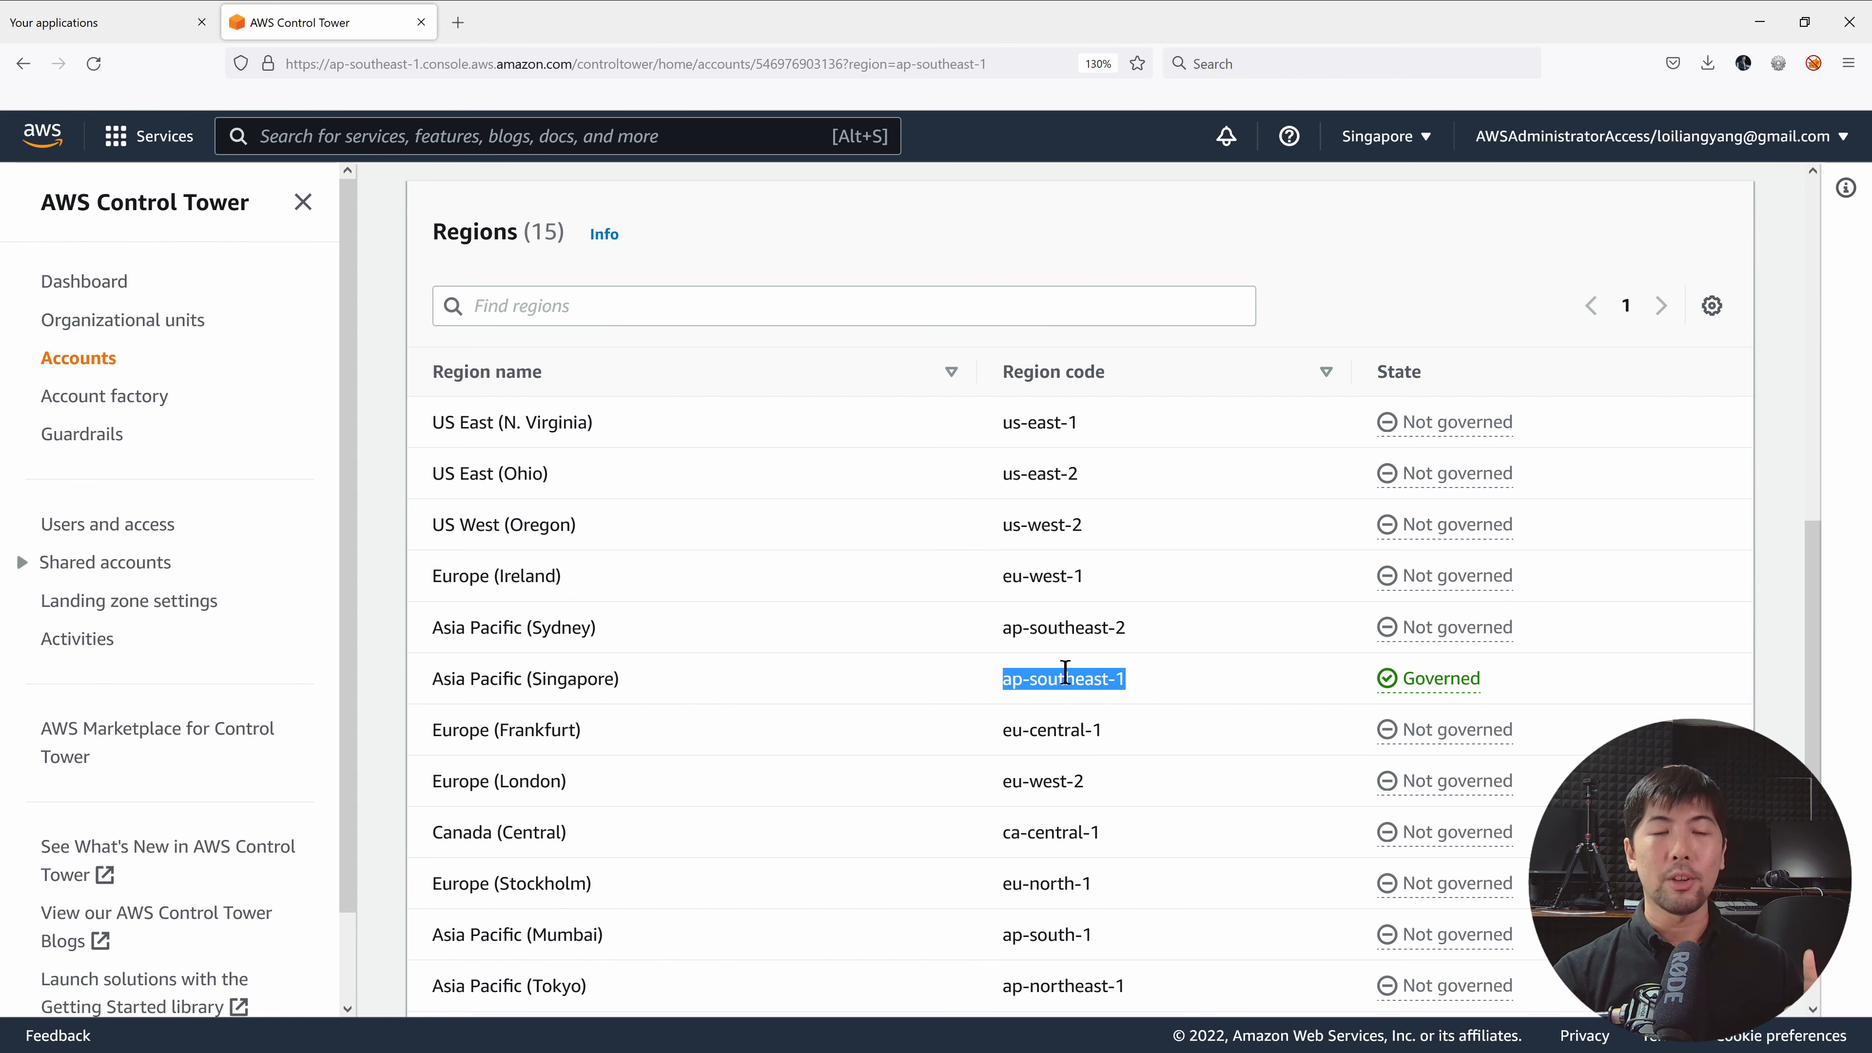
{"action": "left_click", "coordinate": [111, 397]}
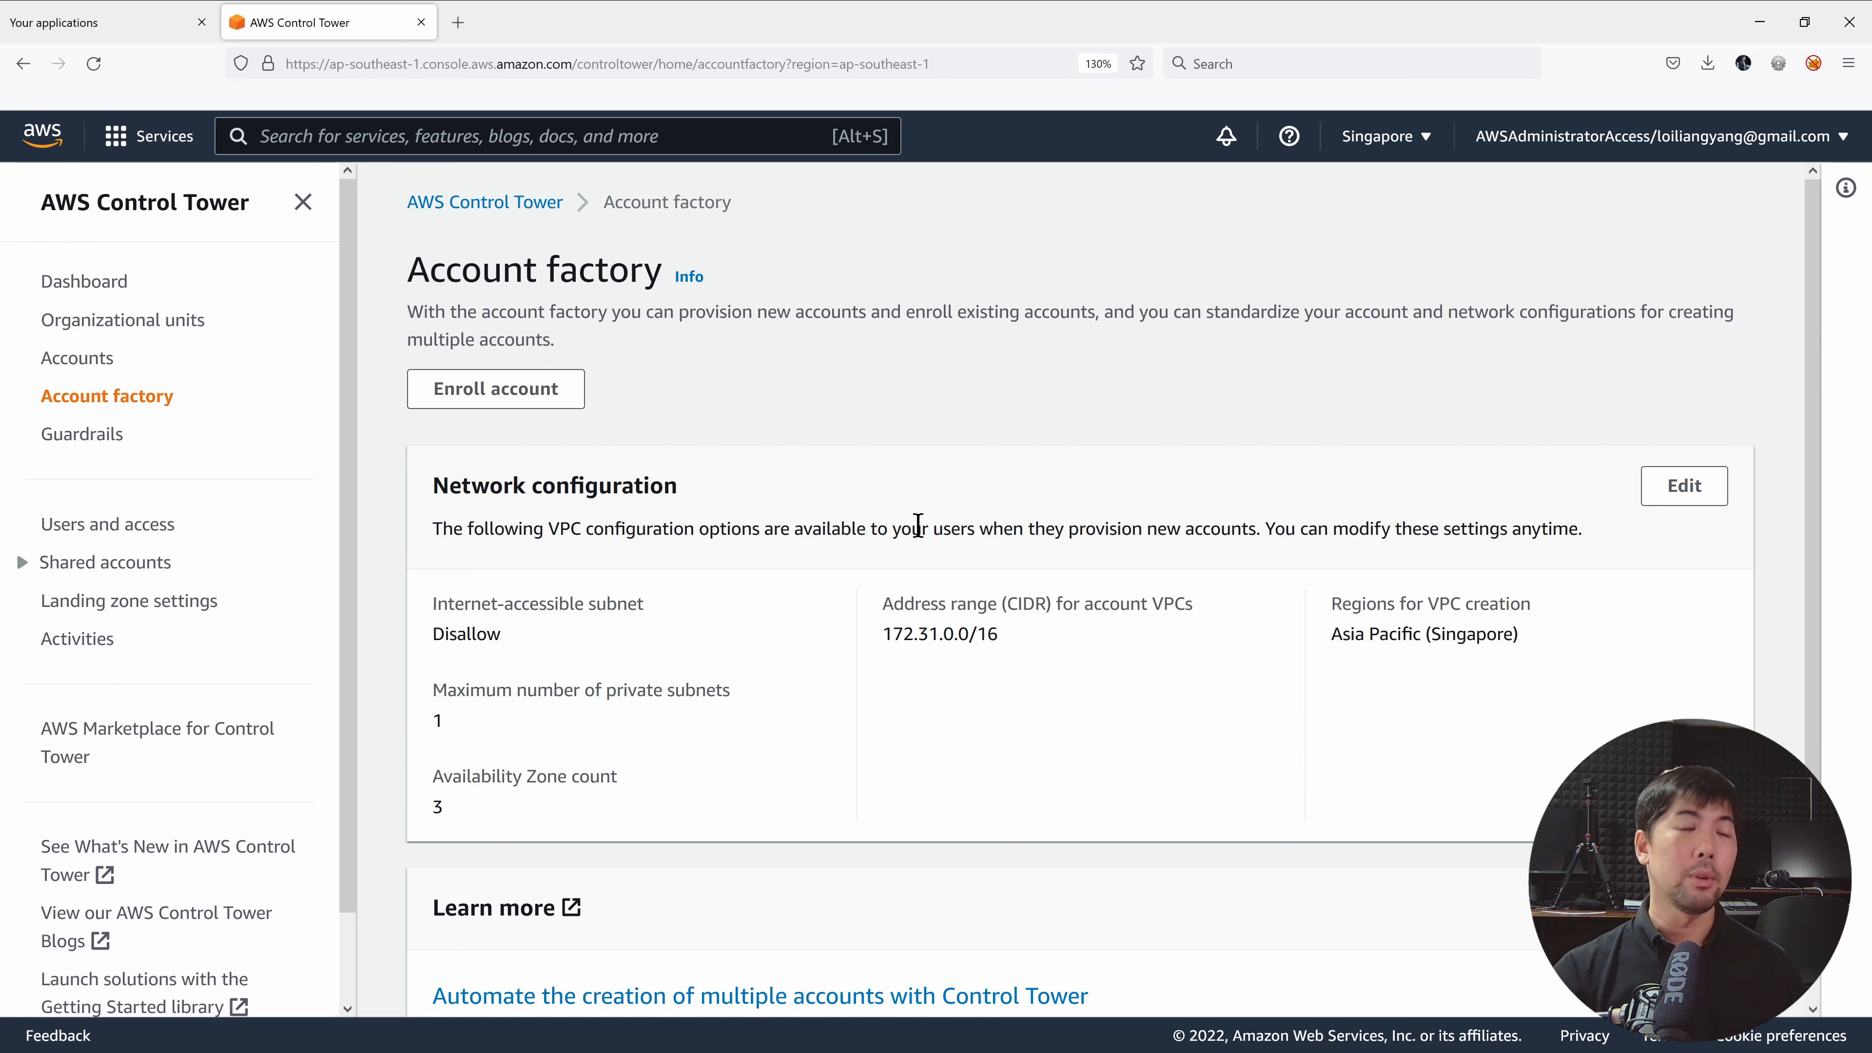
Open the Enroll account form and look over its account email, display name and SSO user fields.
{"action": "left_click", "coordinate": [539, 388]}
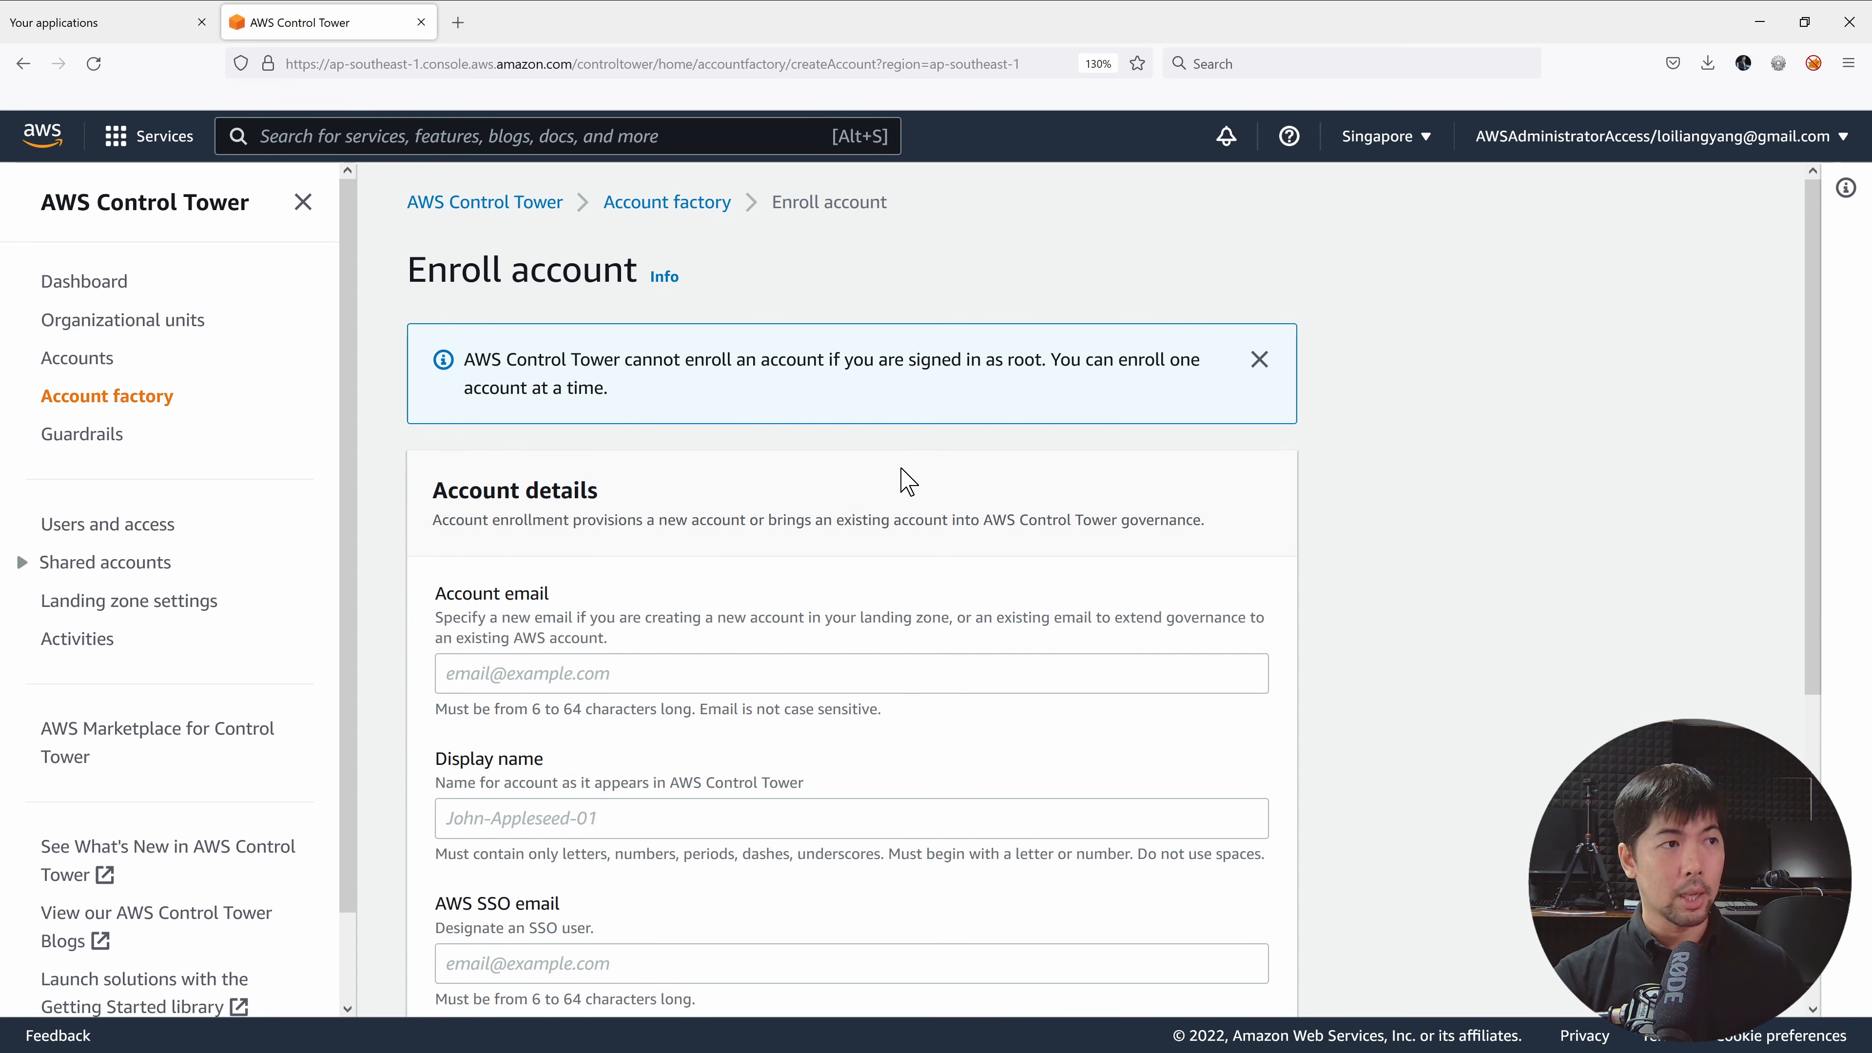
{"action": "scroll", "coordinate": [733, 472], "scroll_direction": "down", "scroll_amount": 3}
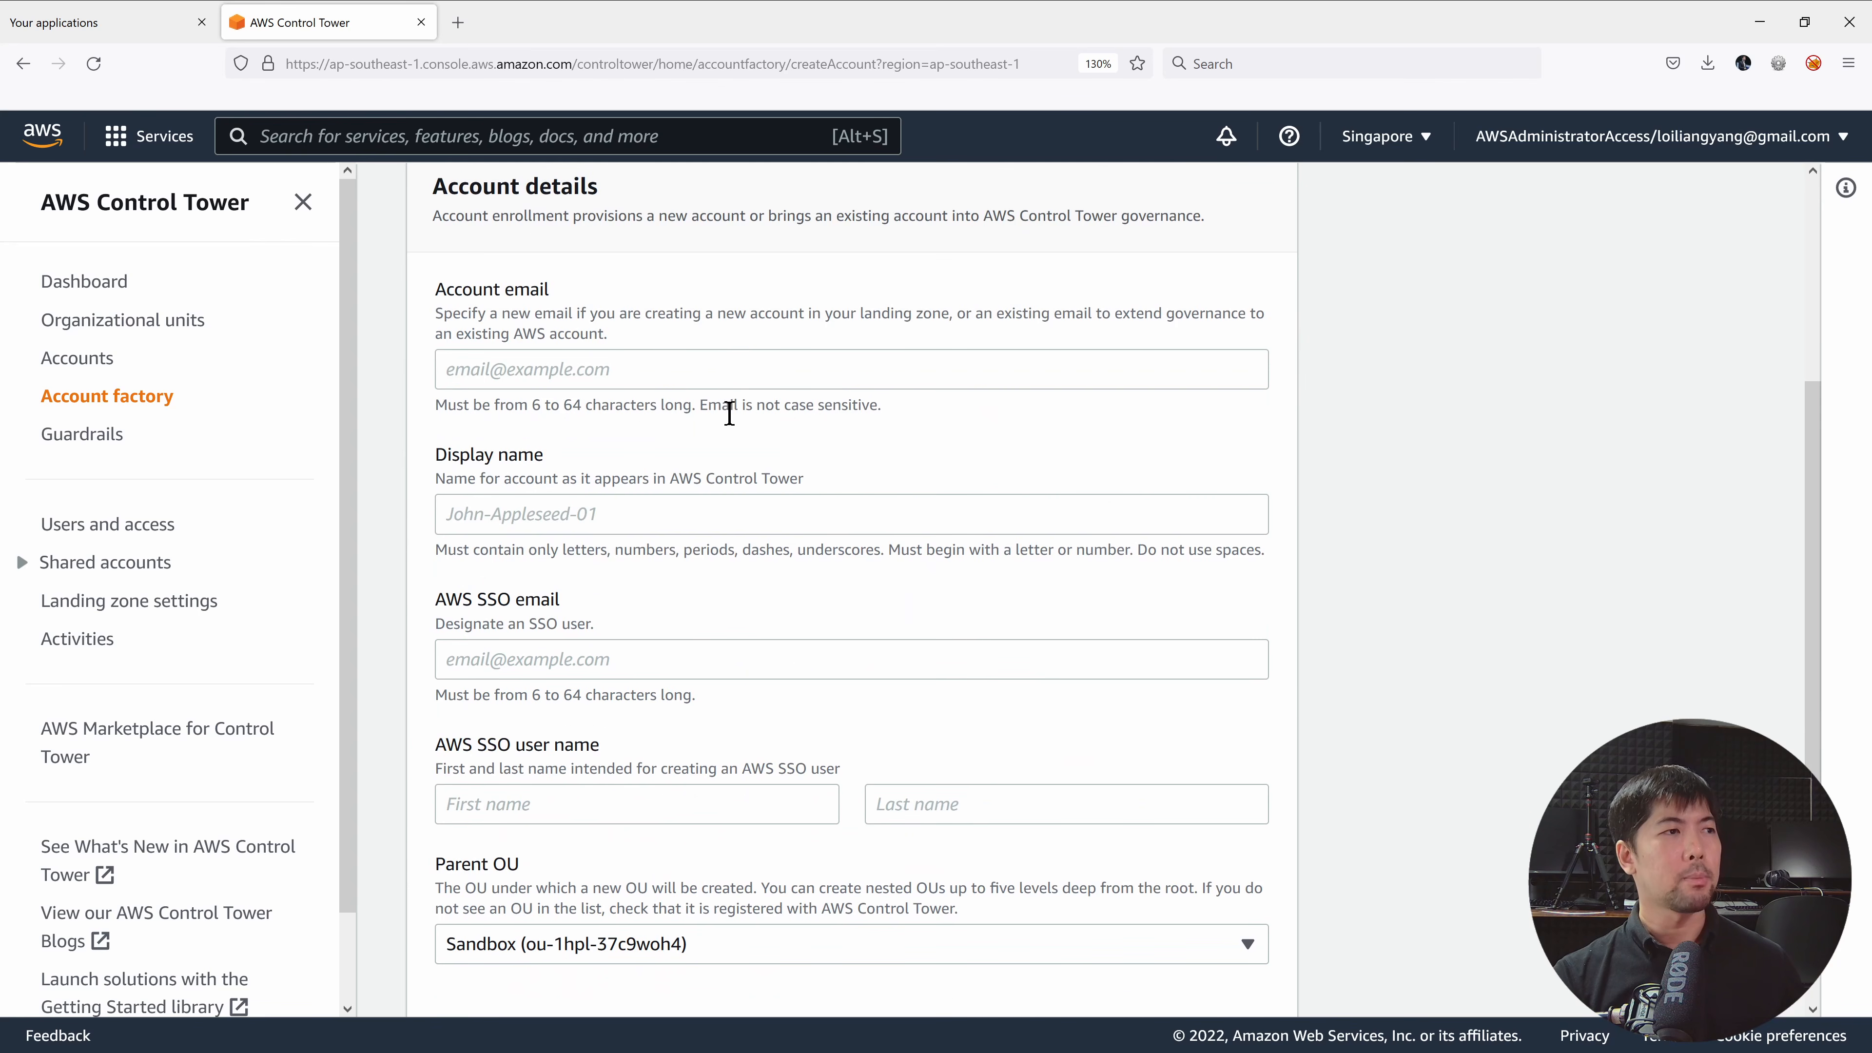
{"action": "left_click", "coordinate": [715, 366]}
{"action": "left_click", "coordinate": [722, 518]}
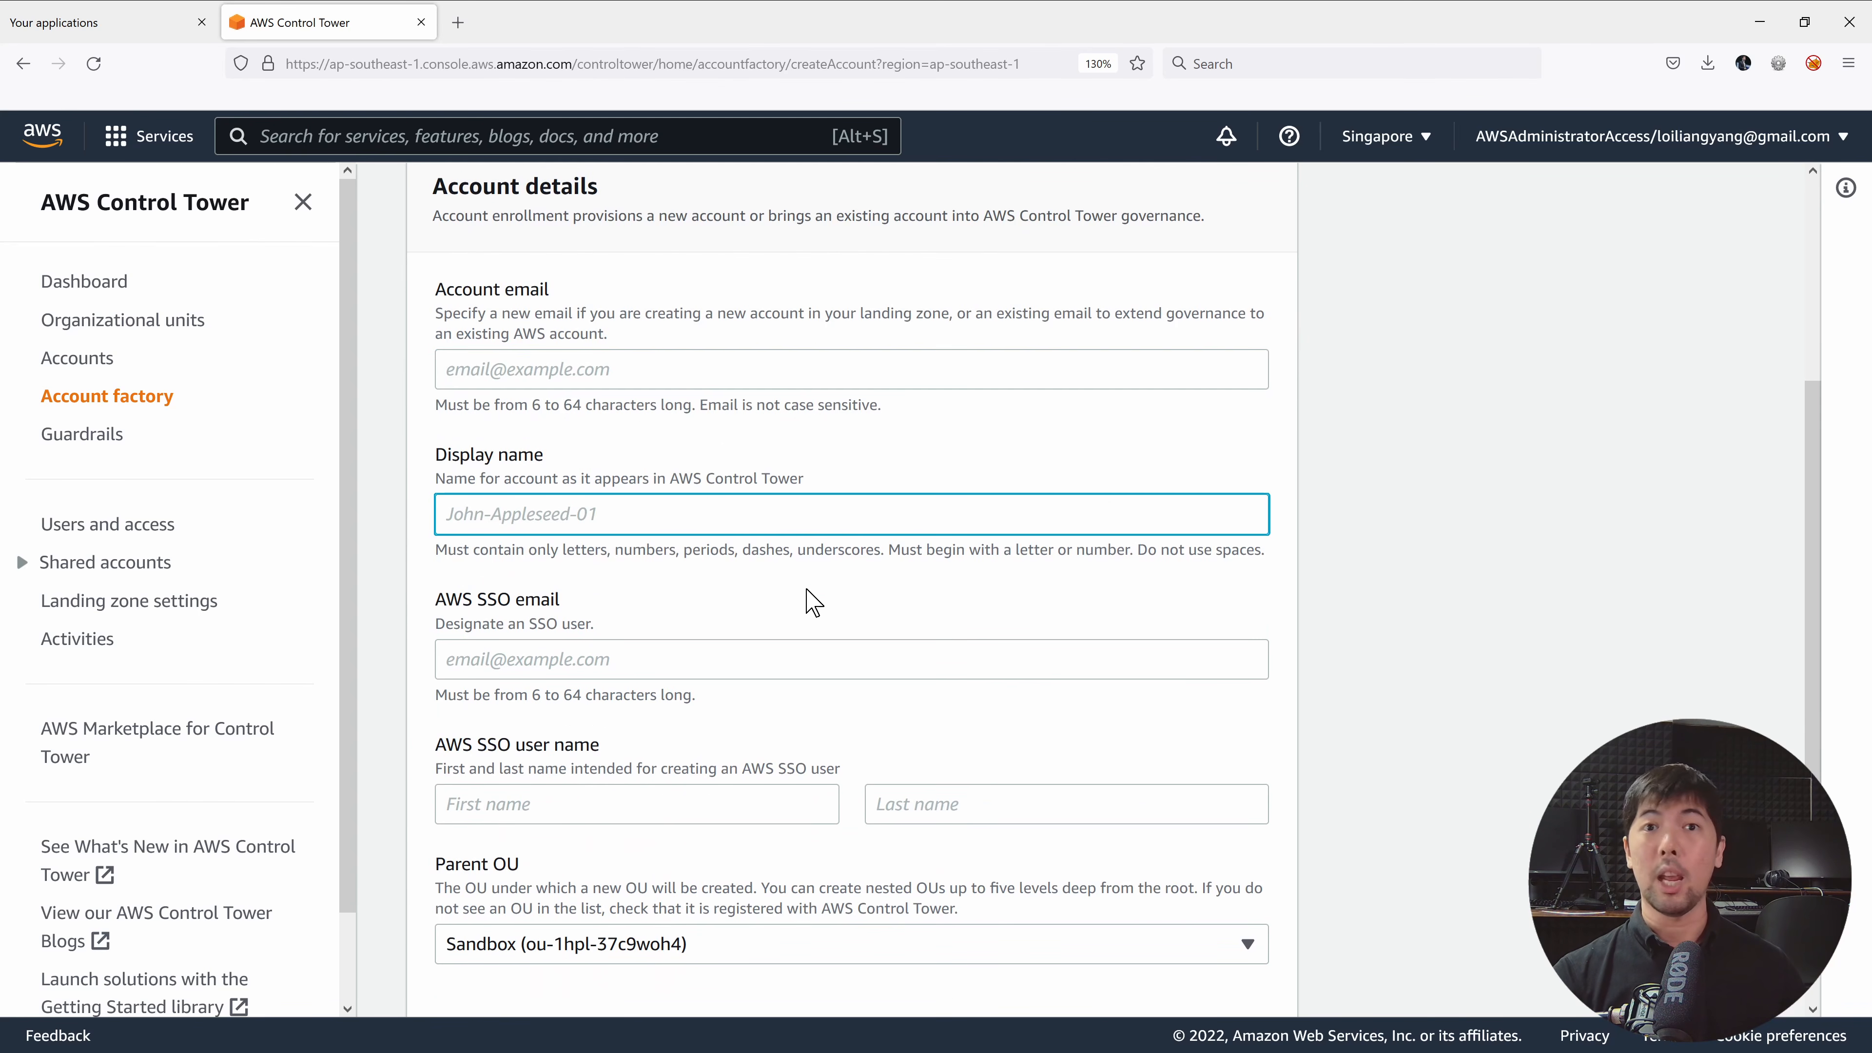
{"action": "left_click", "coordinate": [822, 649]}
{"action": "scroll", "coordinate": [820, 637], "scroll_direction": "down", "scroll_amount": 2}
{"action": "left_click", "coordinate": [723, 649]}
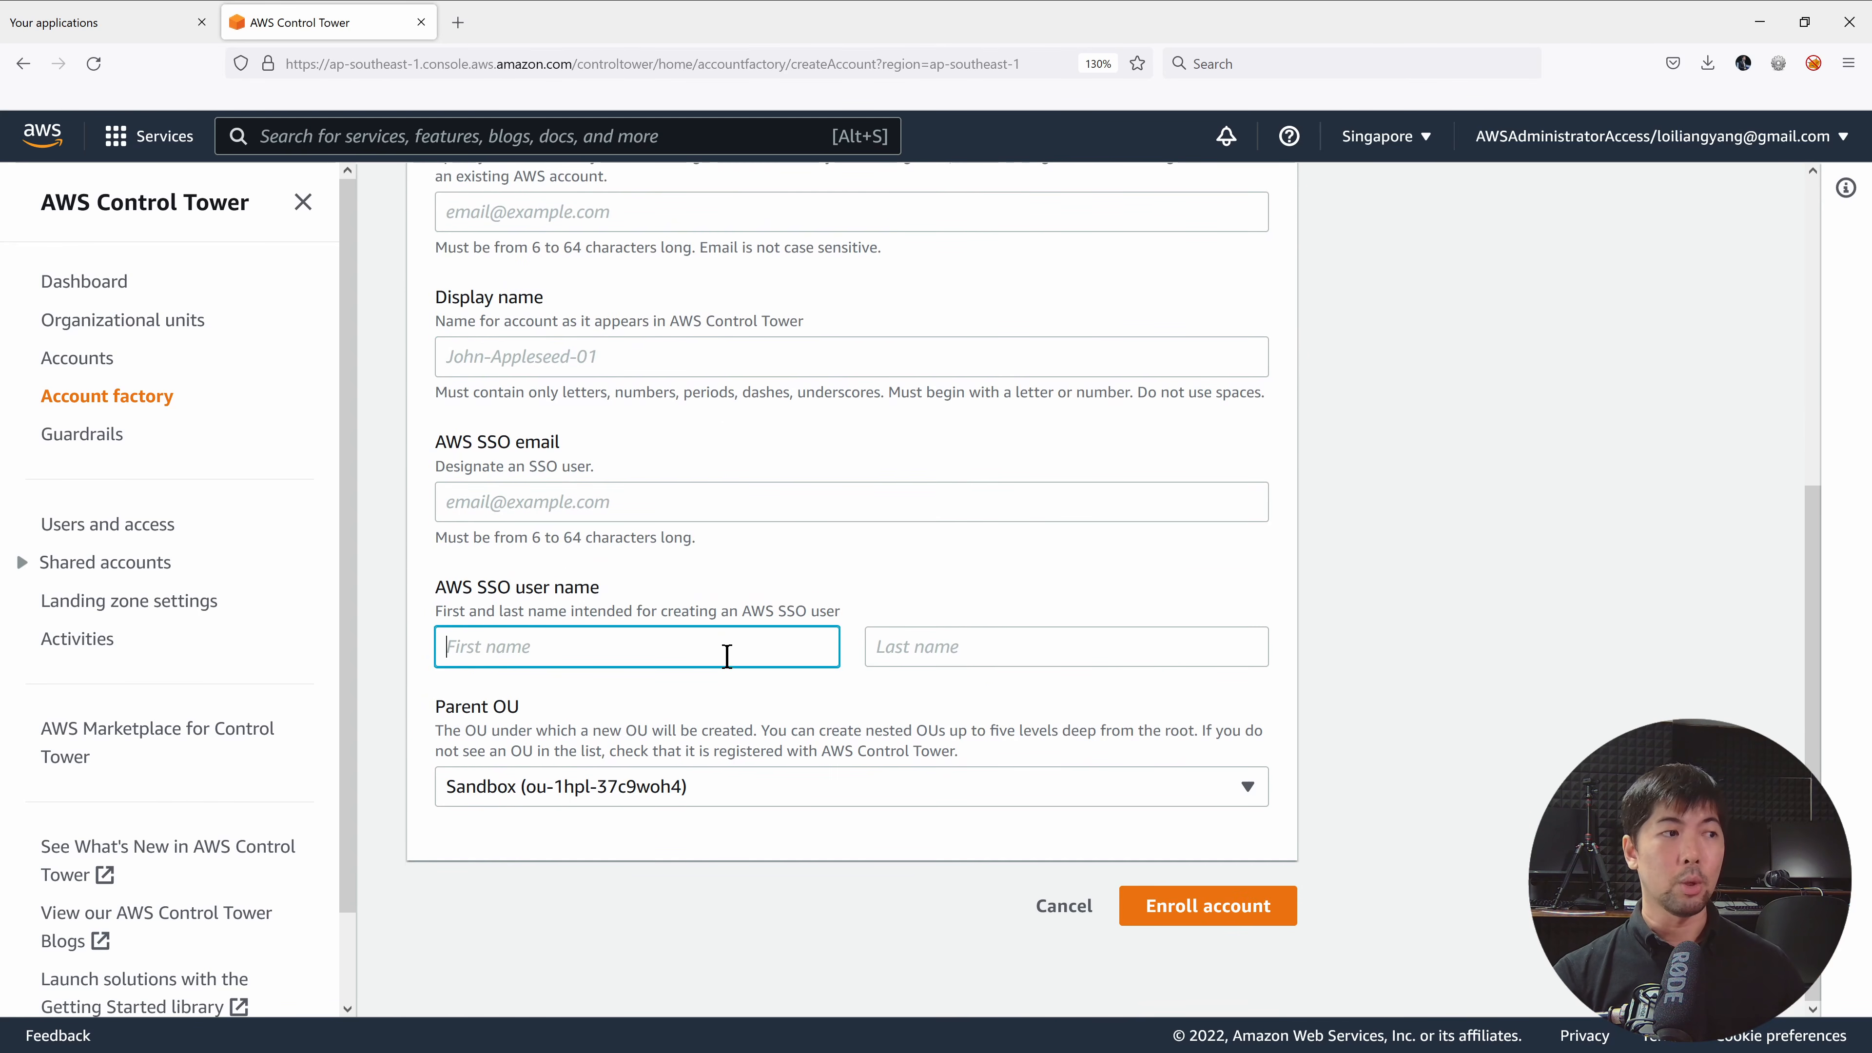
Leave Parent OU as Sandbox, abandon enrollment and edit the account factory network configuration.
{"action": "left_click", "coordinate": [792, 805]}
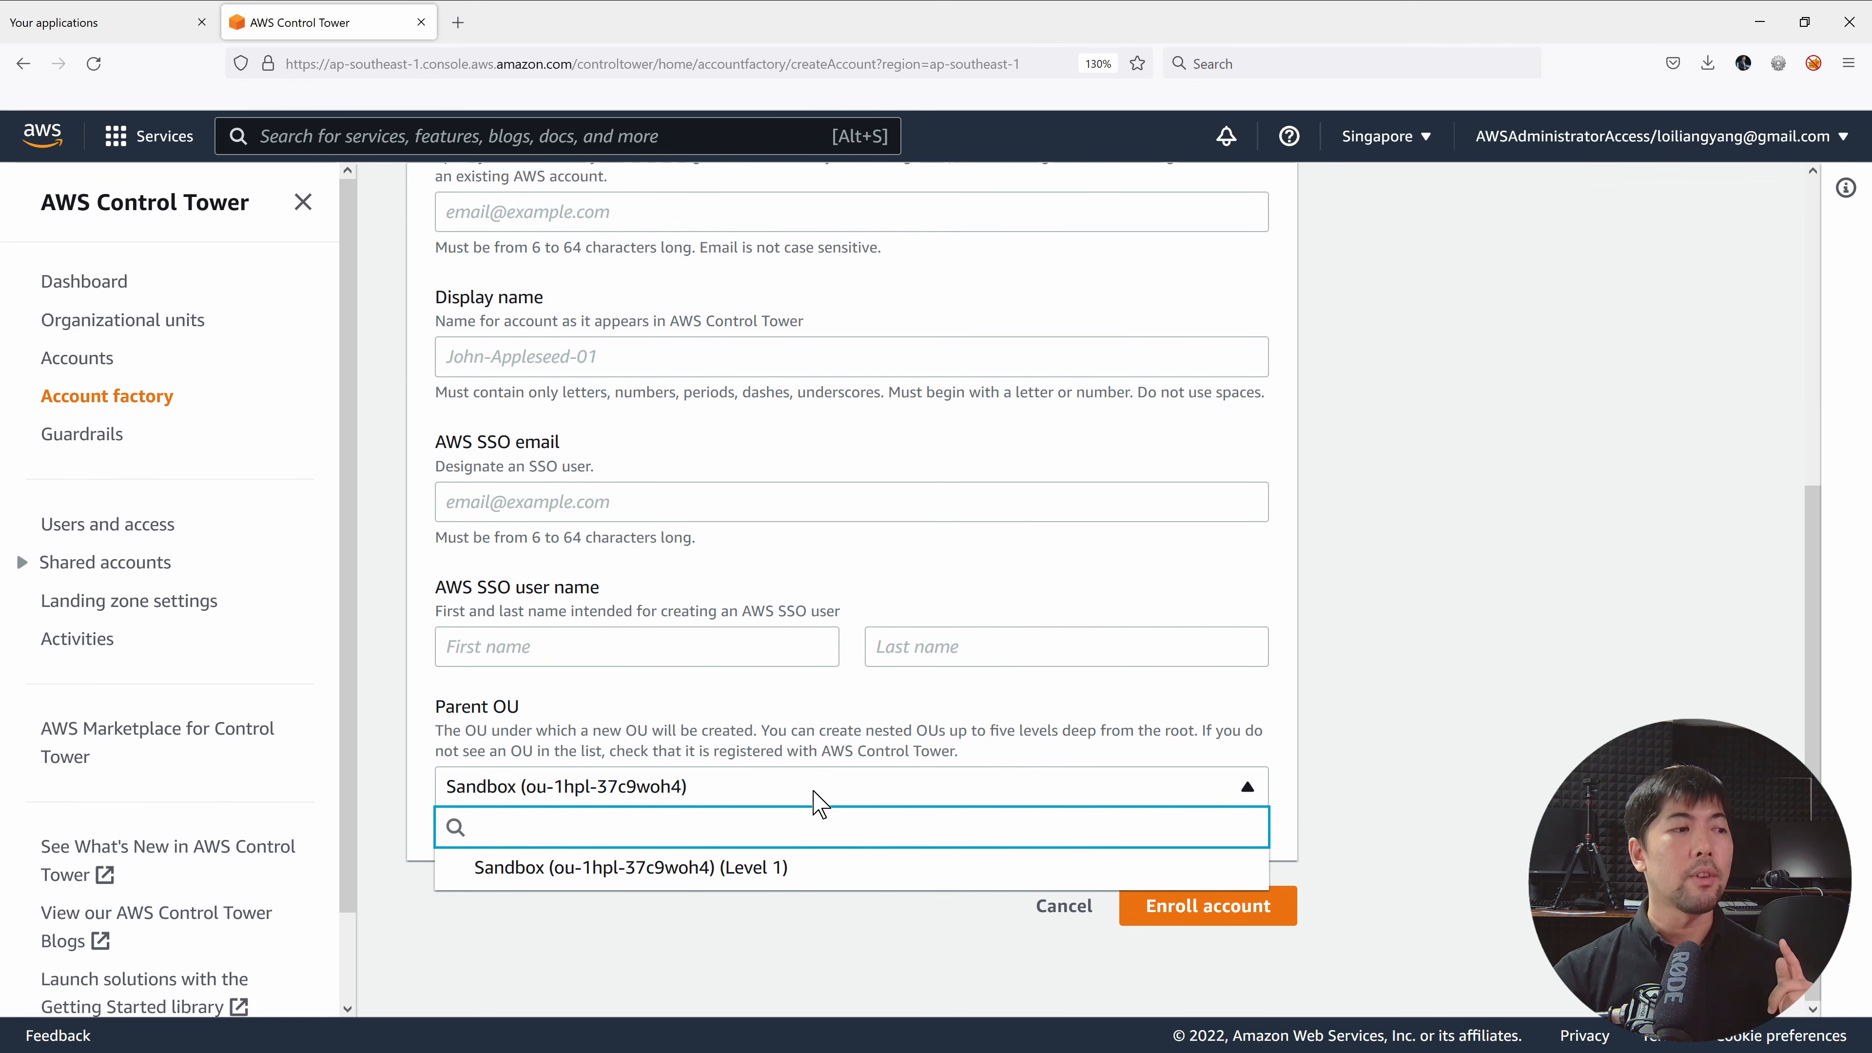
{"action": "left_click", "coordinate": [859, 723]}
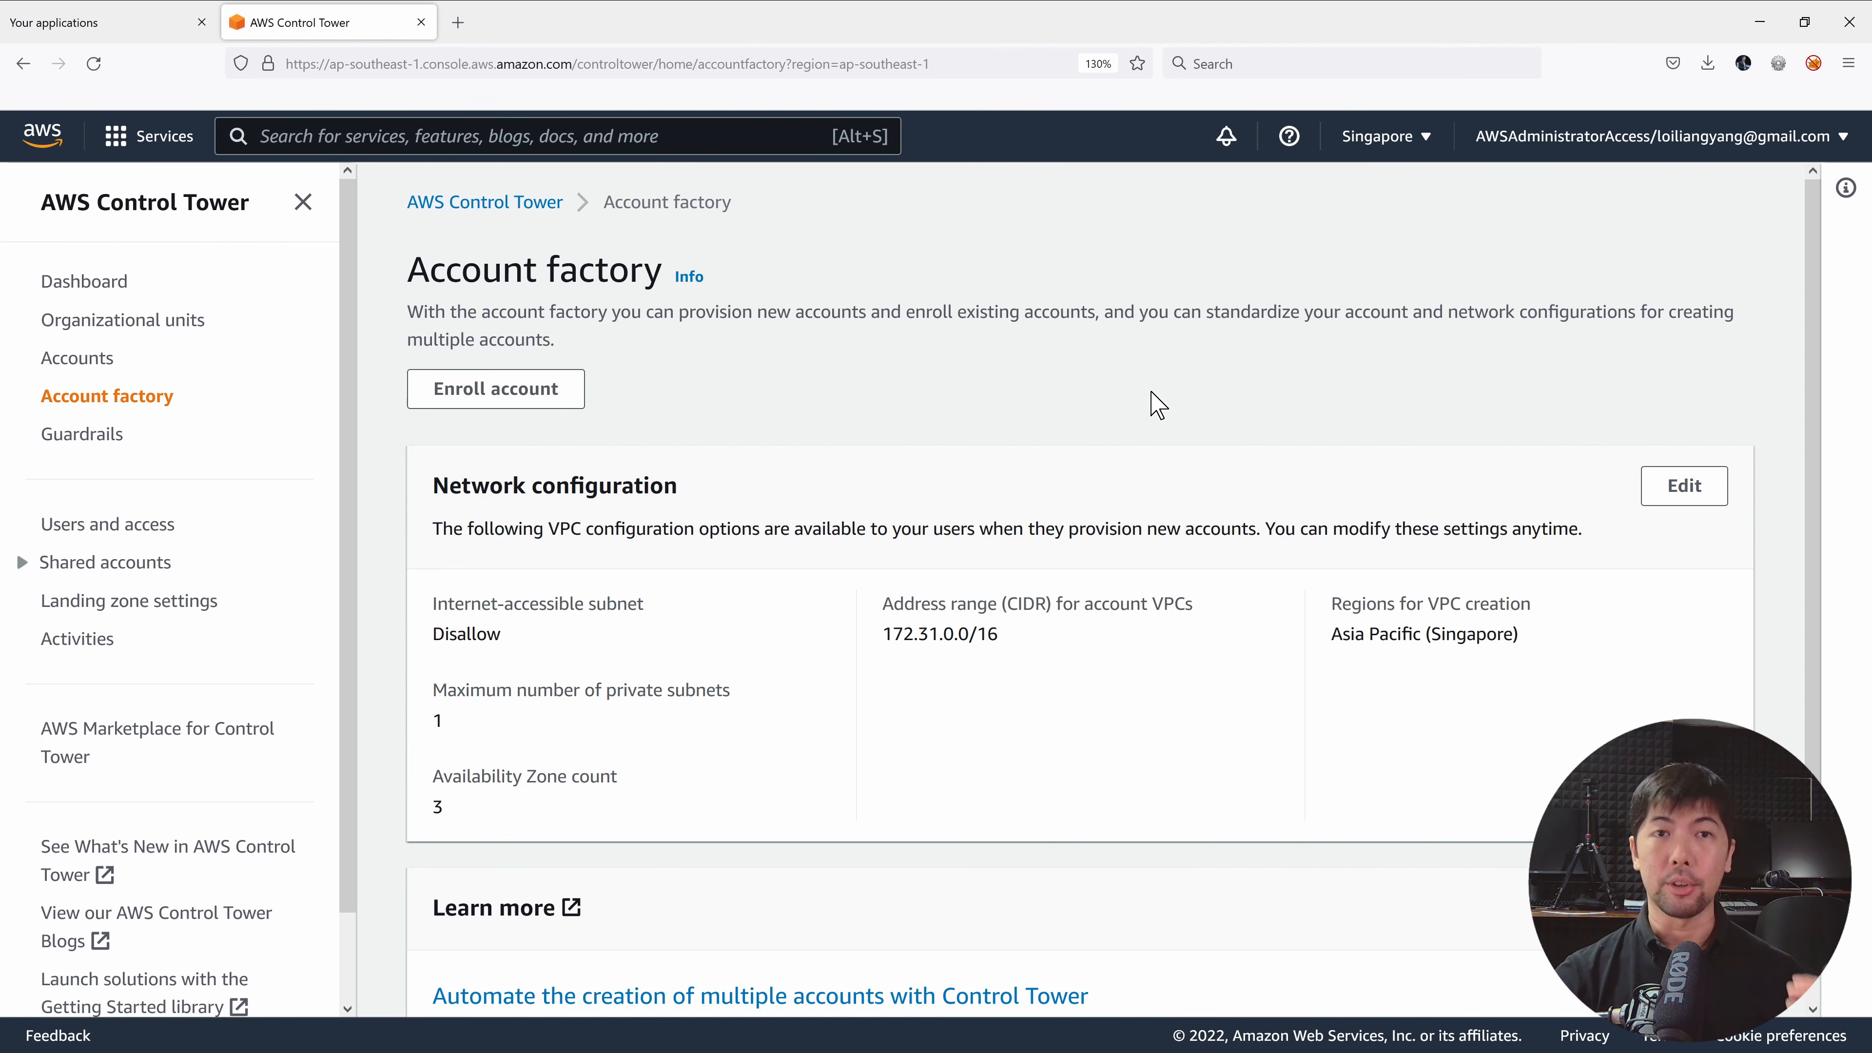
{"action": "left_click", "coordinate": [1684, 485]}
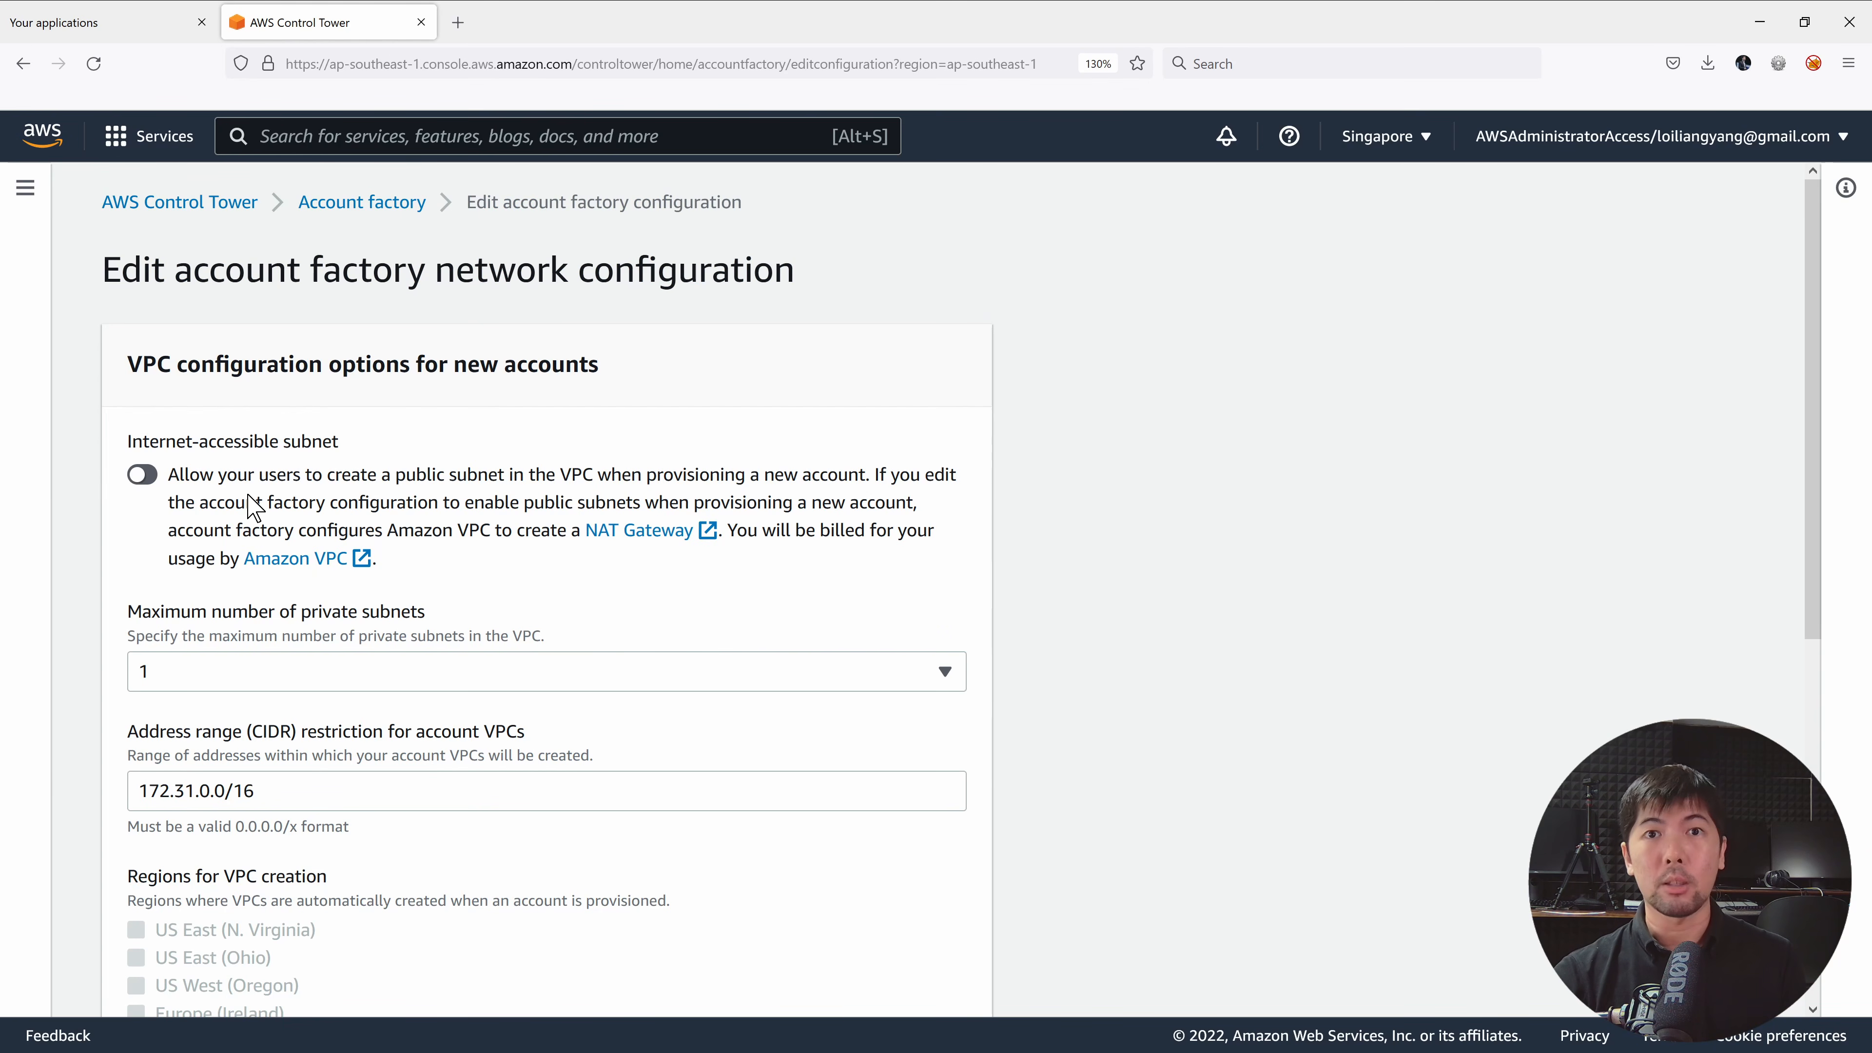
Keep internet-accessible subnets off and set the maximum private subnets to 0.
{"action": "left_click", "coordinate": [141, 475]}
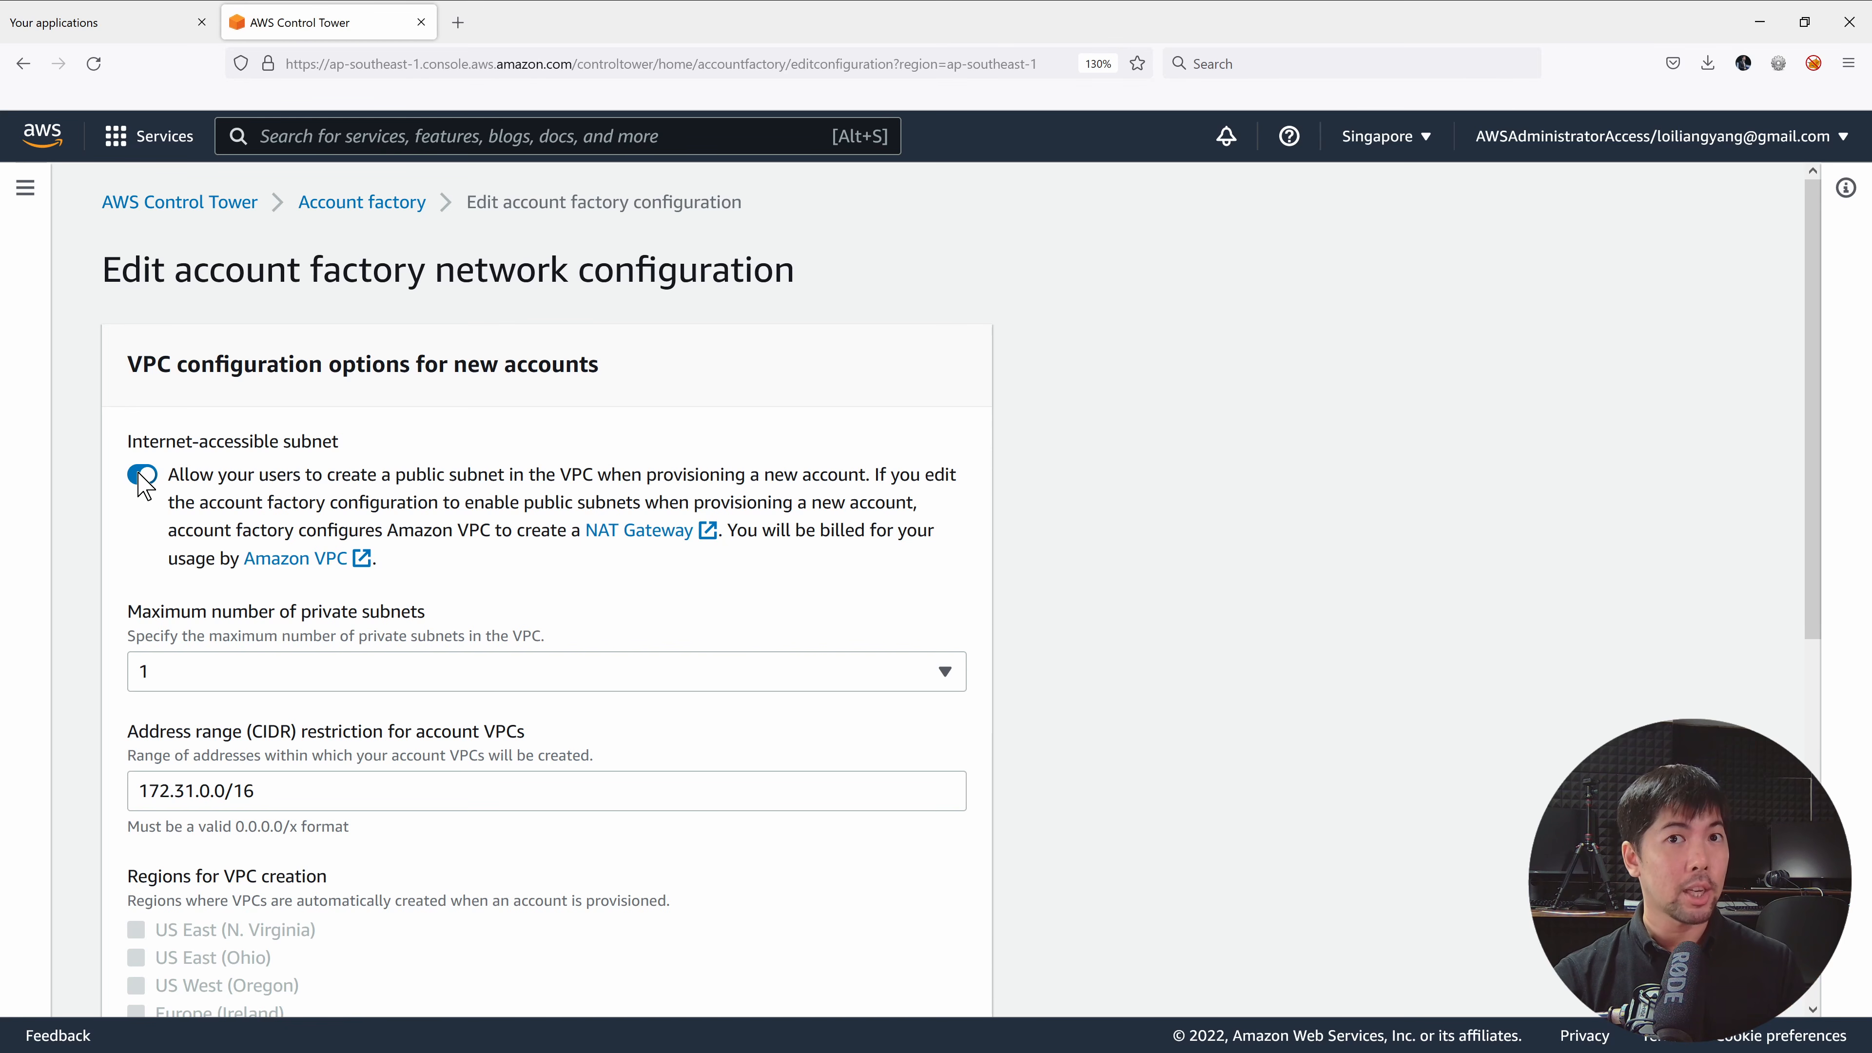
{"action": "left_click", "coordinate": [141, 476]}
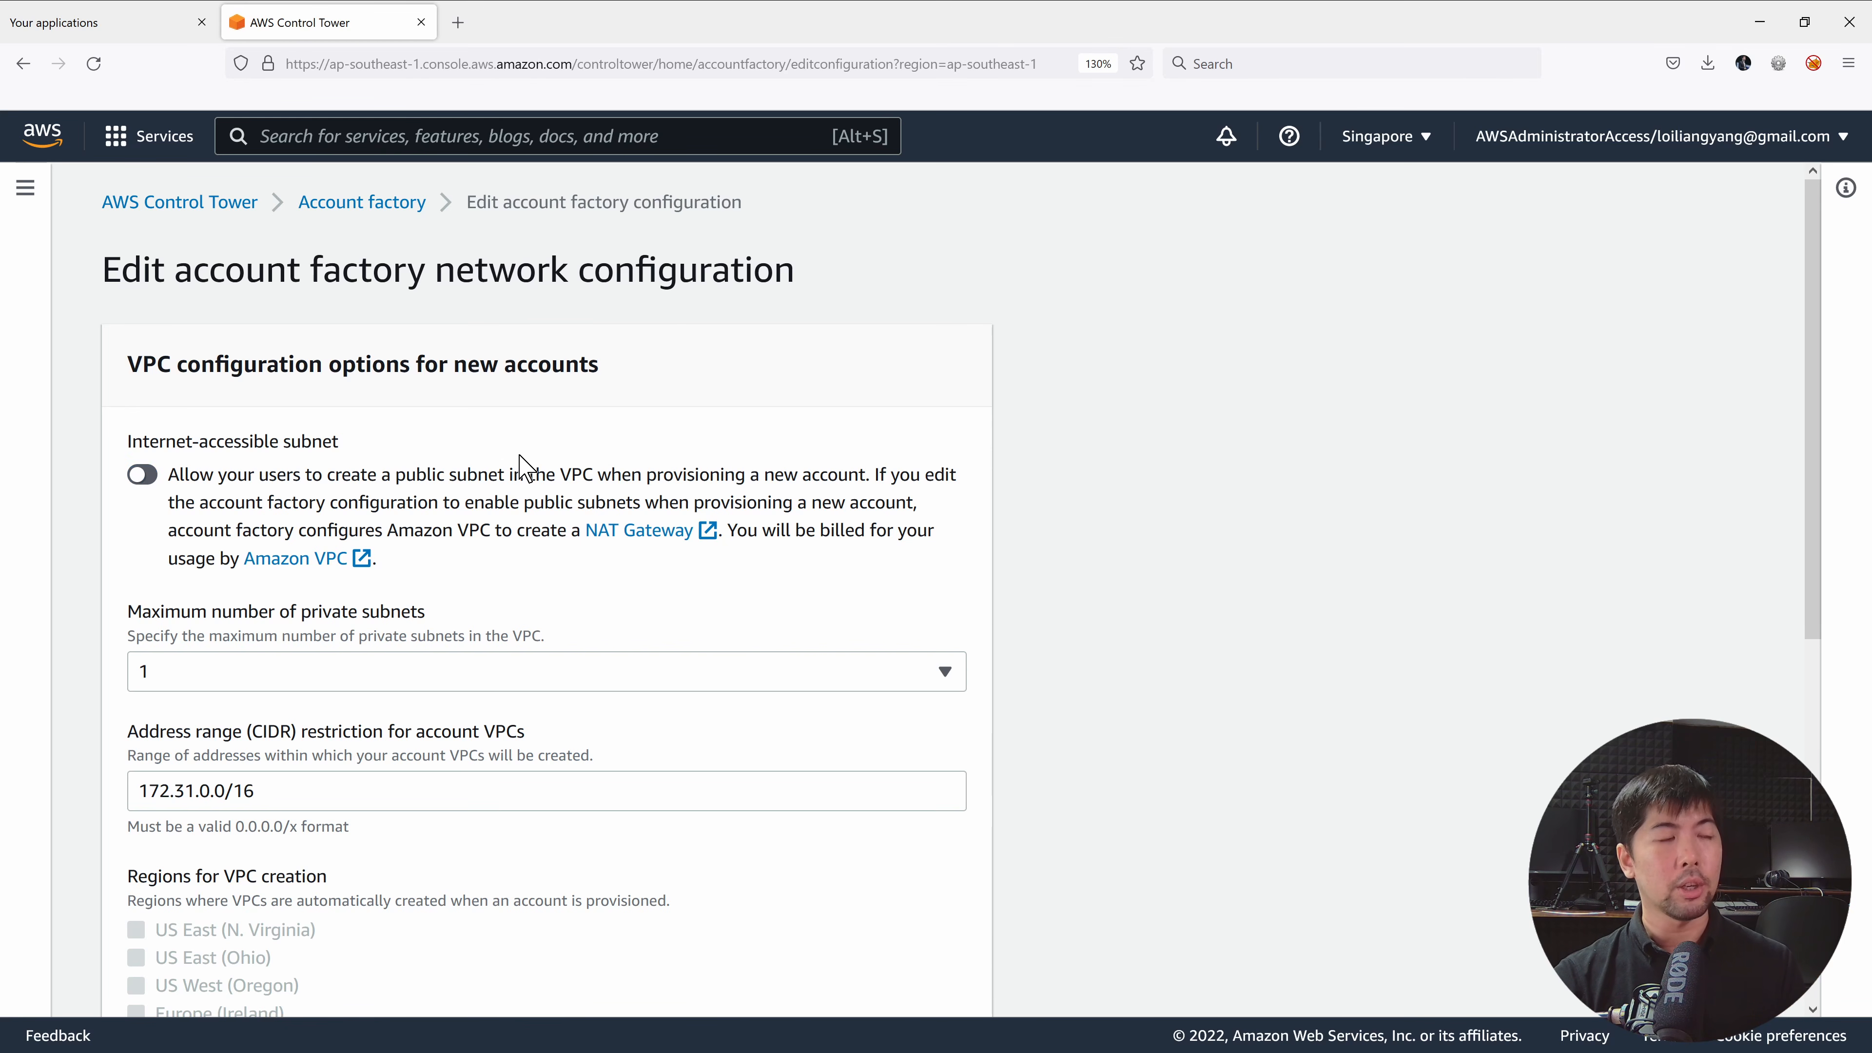
{"action": "scroll", "coordinate": [608, 446], "scroll_direction": "down", "scroll_amount": 3}
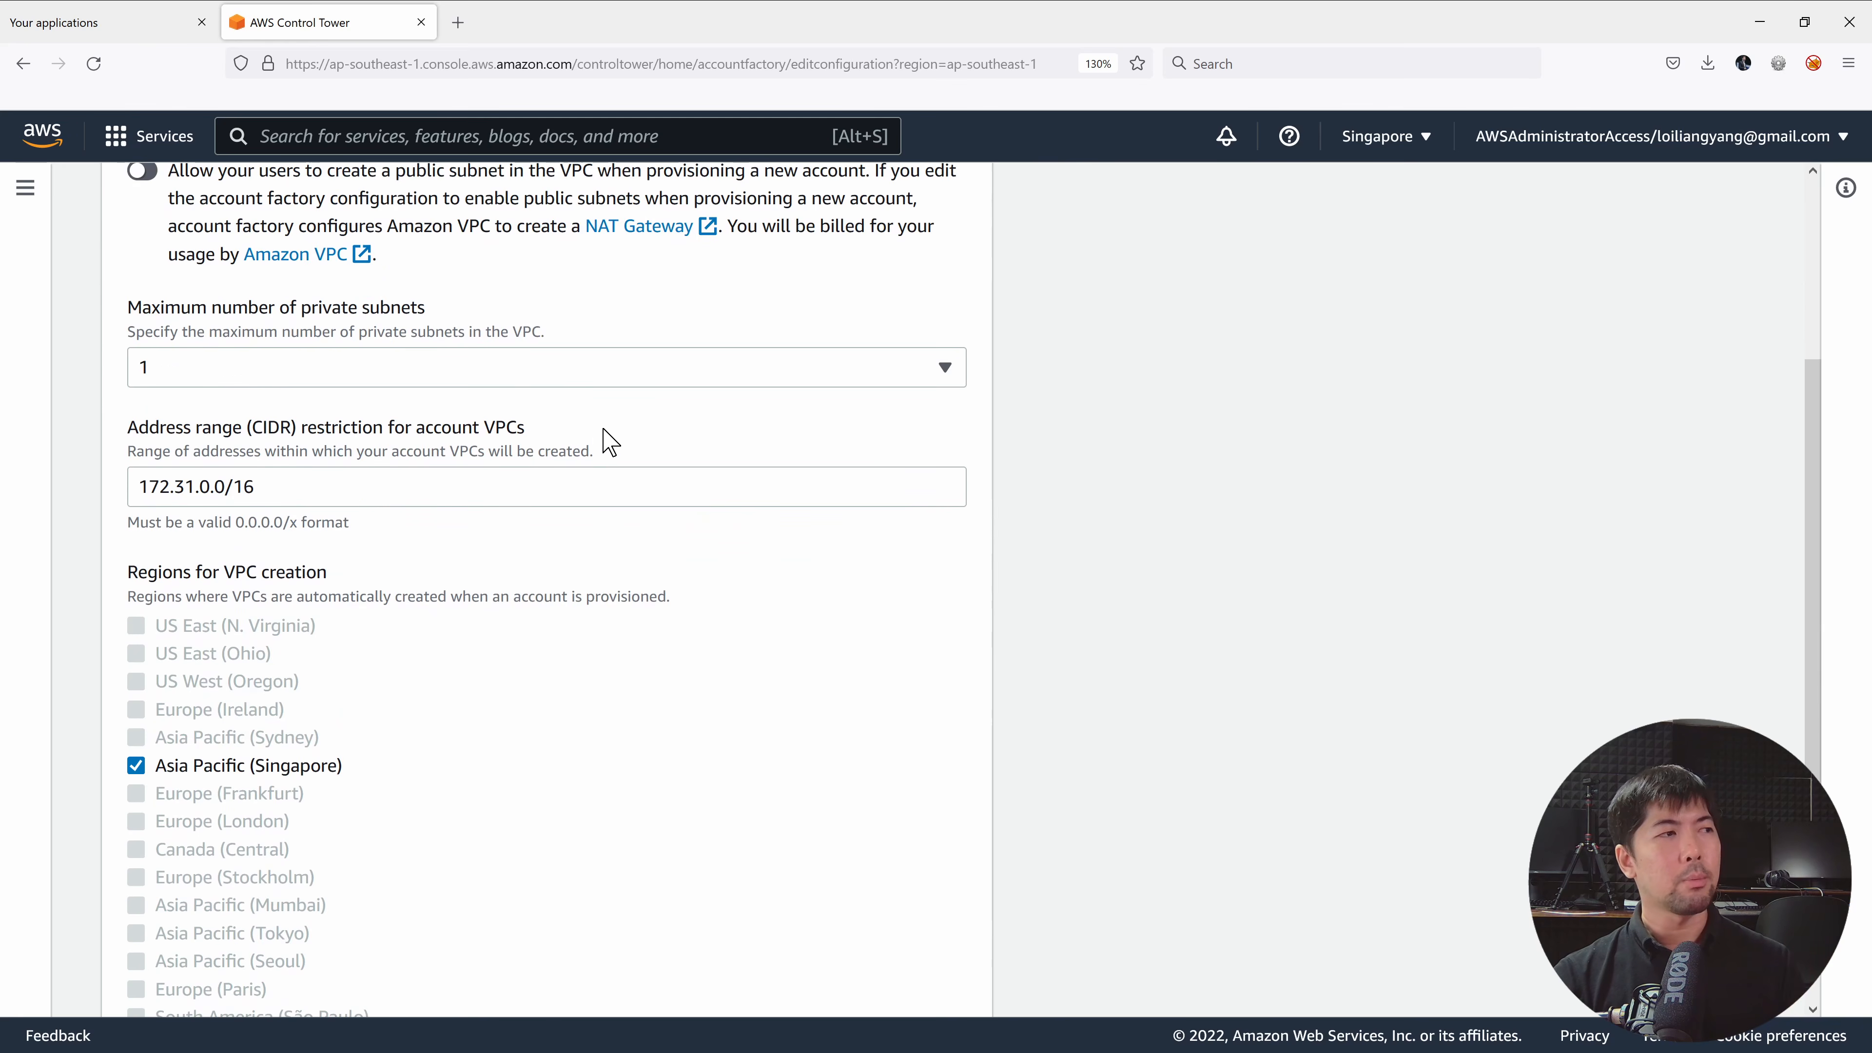
{"action": "left_click", "coordinate": [572, 371]}
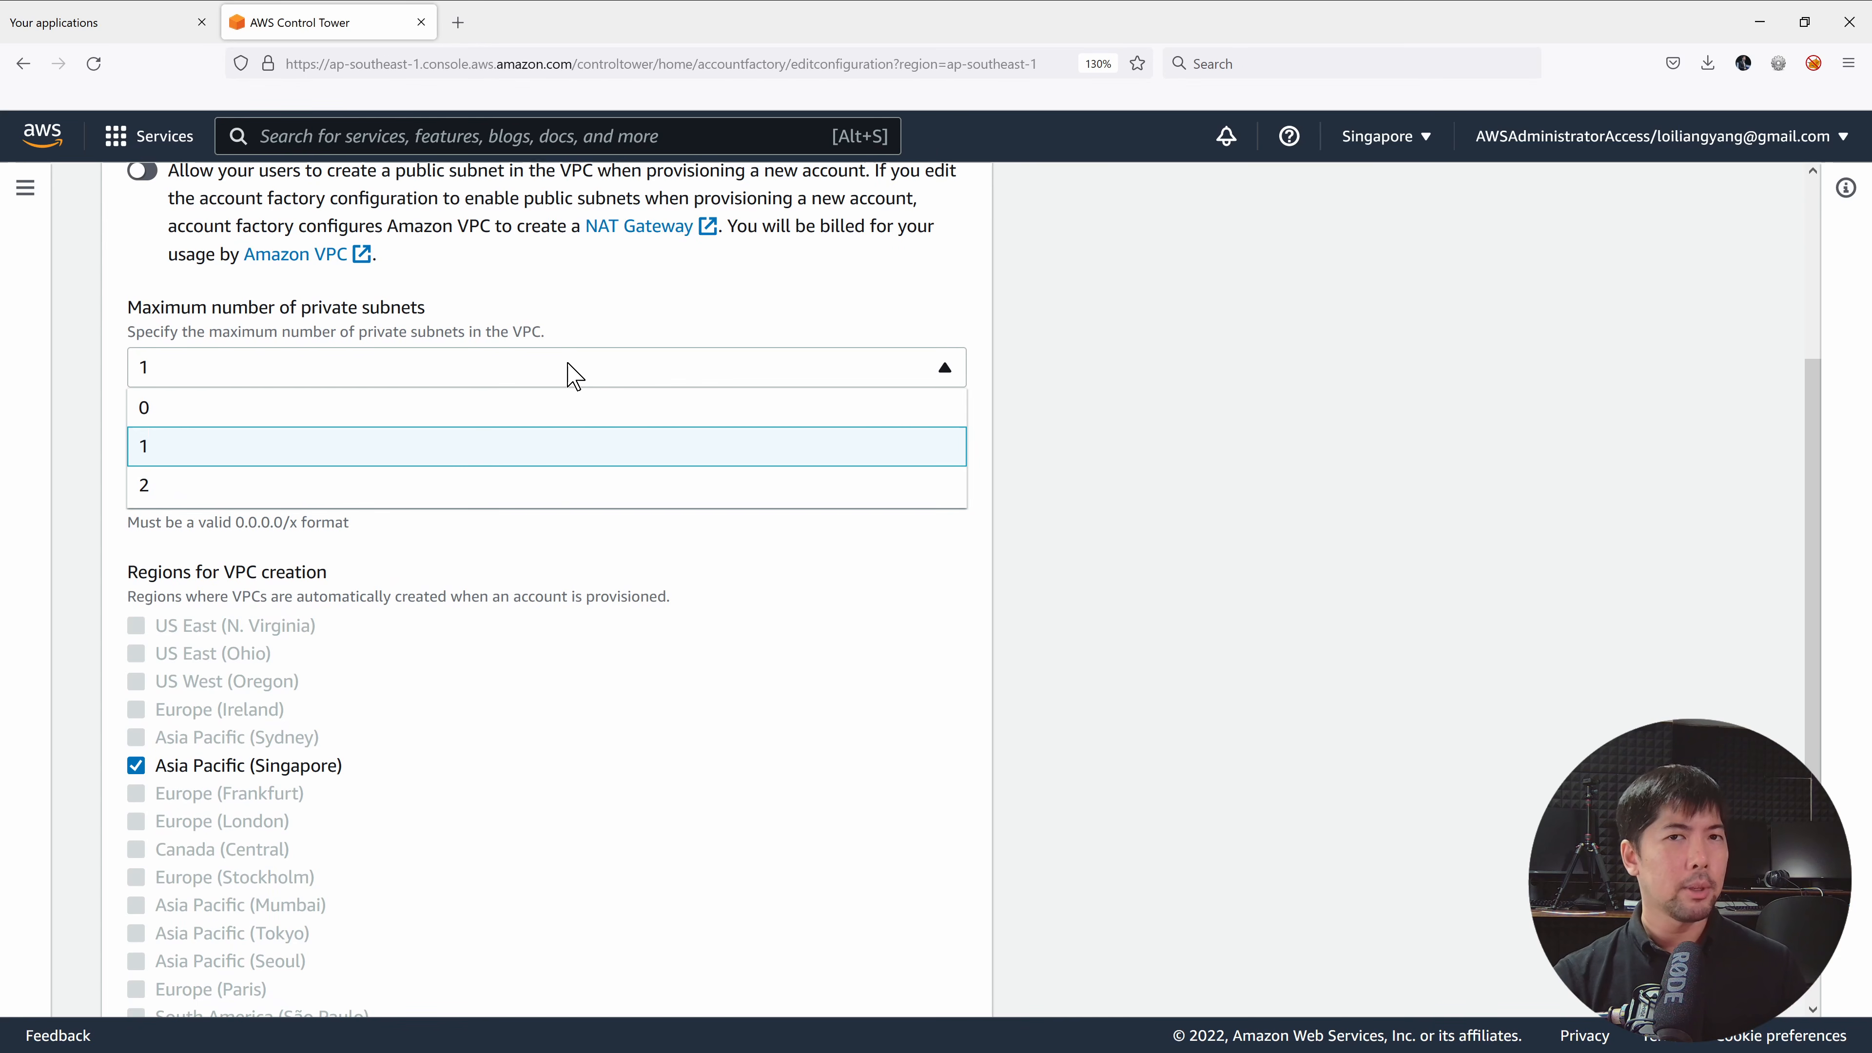
{"action": "left_click", "coordinate": [574, 374]}
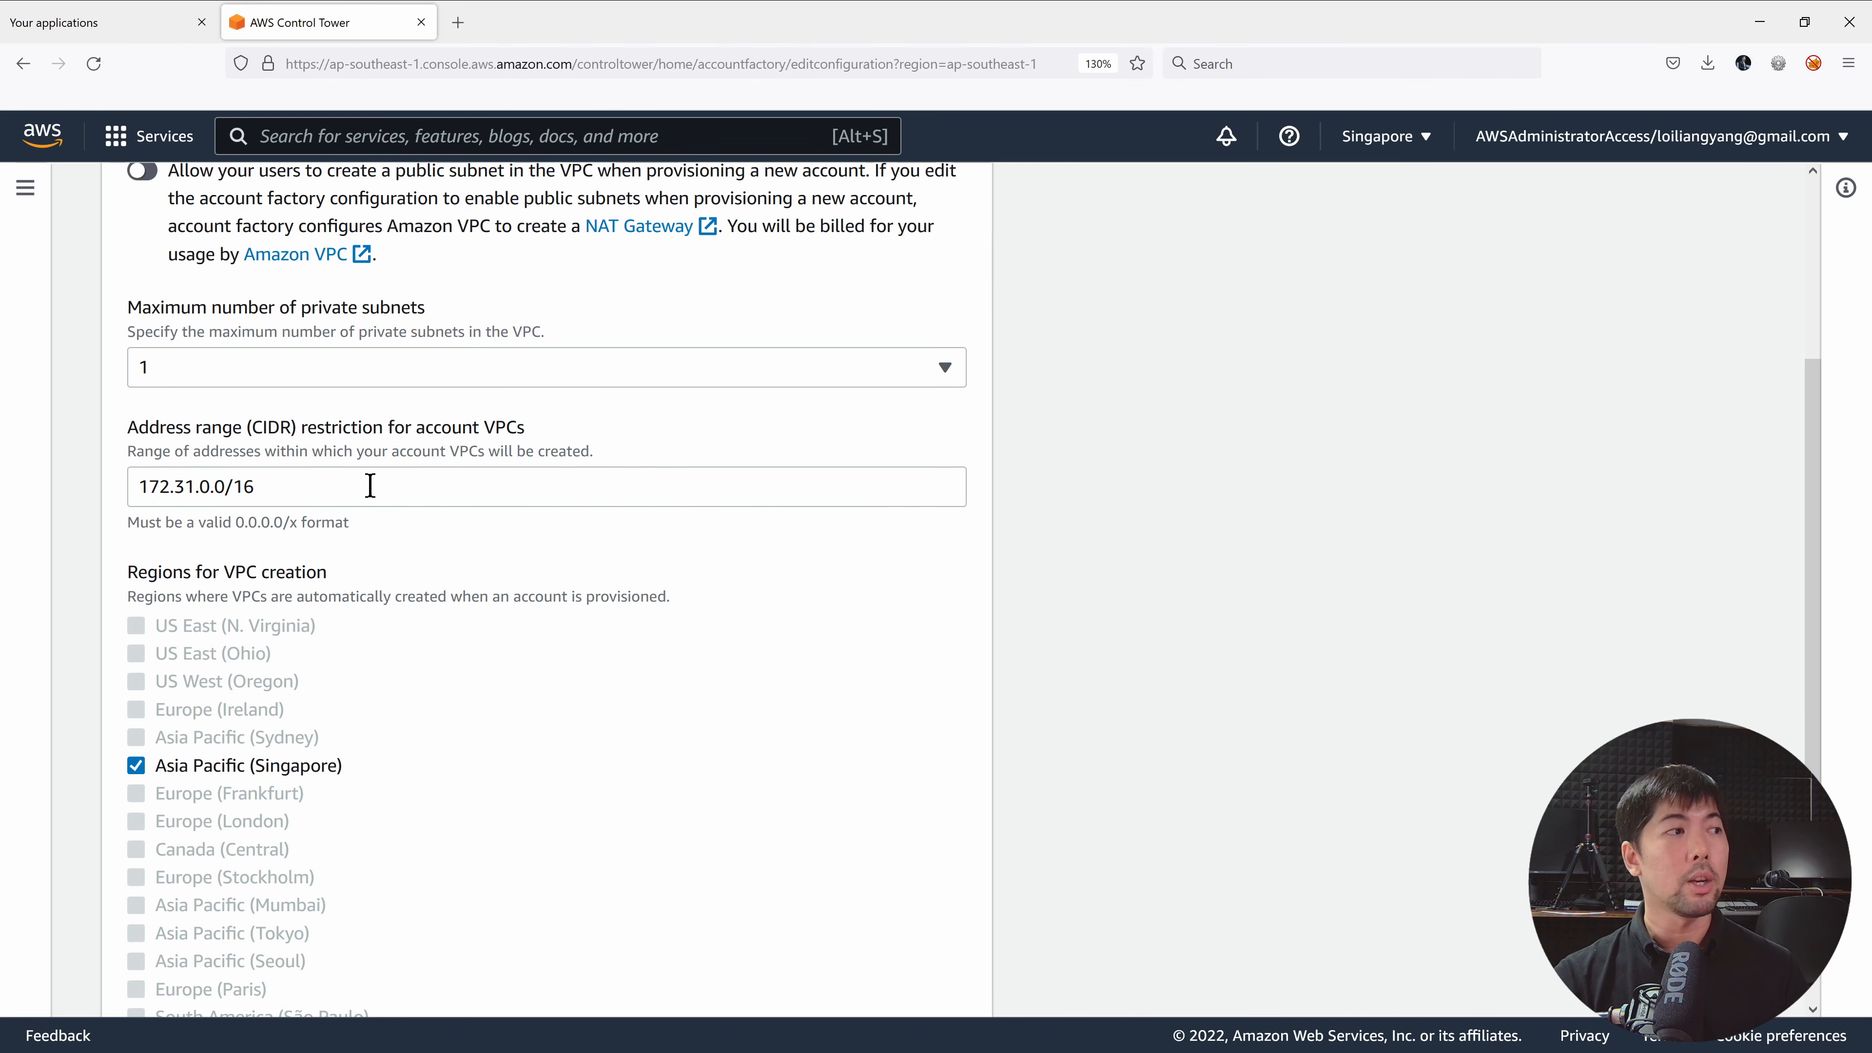
{"action": "scroll", "coordinate": [538, 468], "scroll_direction": "down", "scroll_amount": 4}
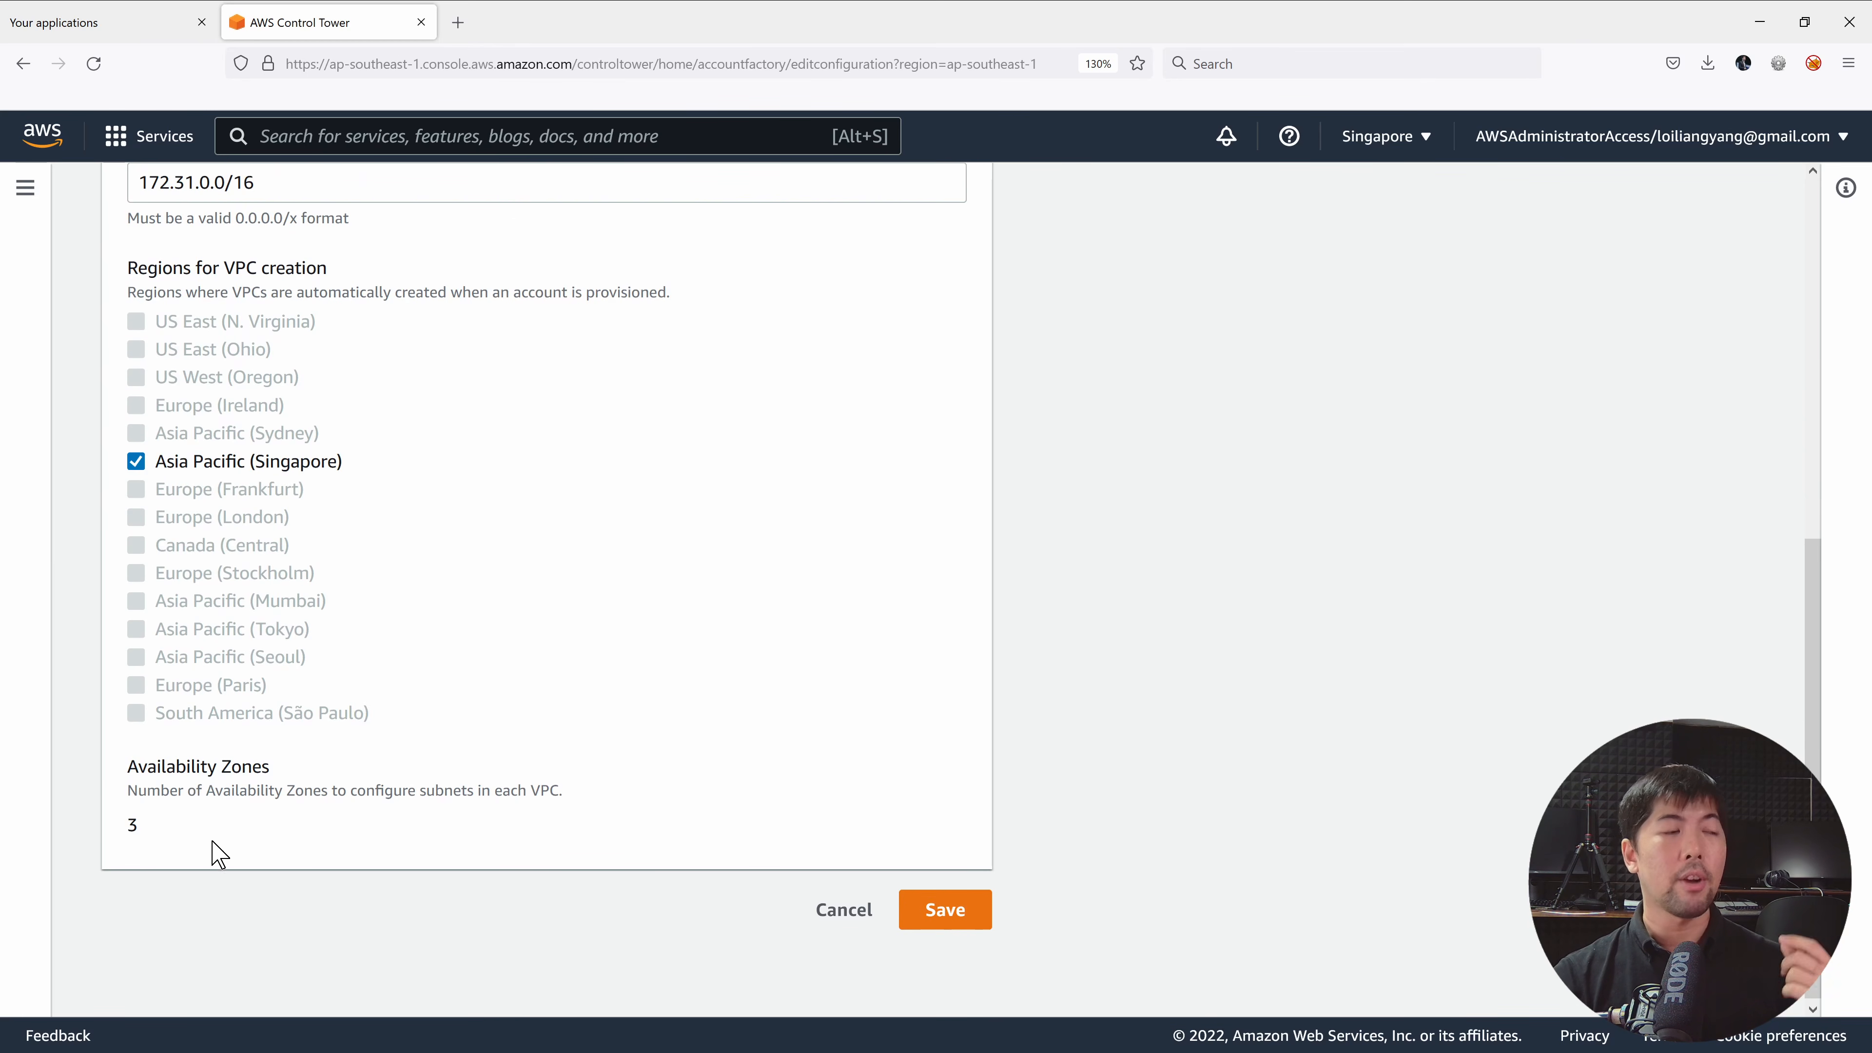
{"action": "scroll", "coordinate": [196, 816], "scroll_direction": "down", "scroll_amount": 1}
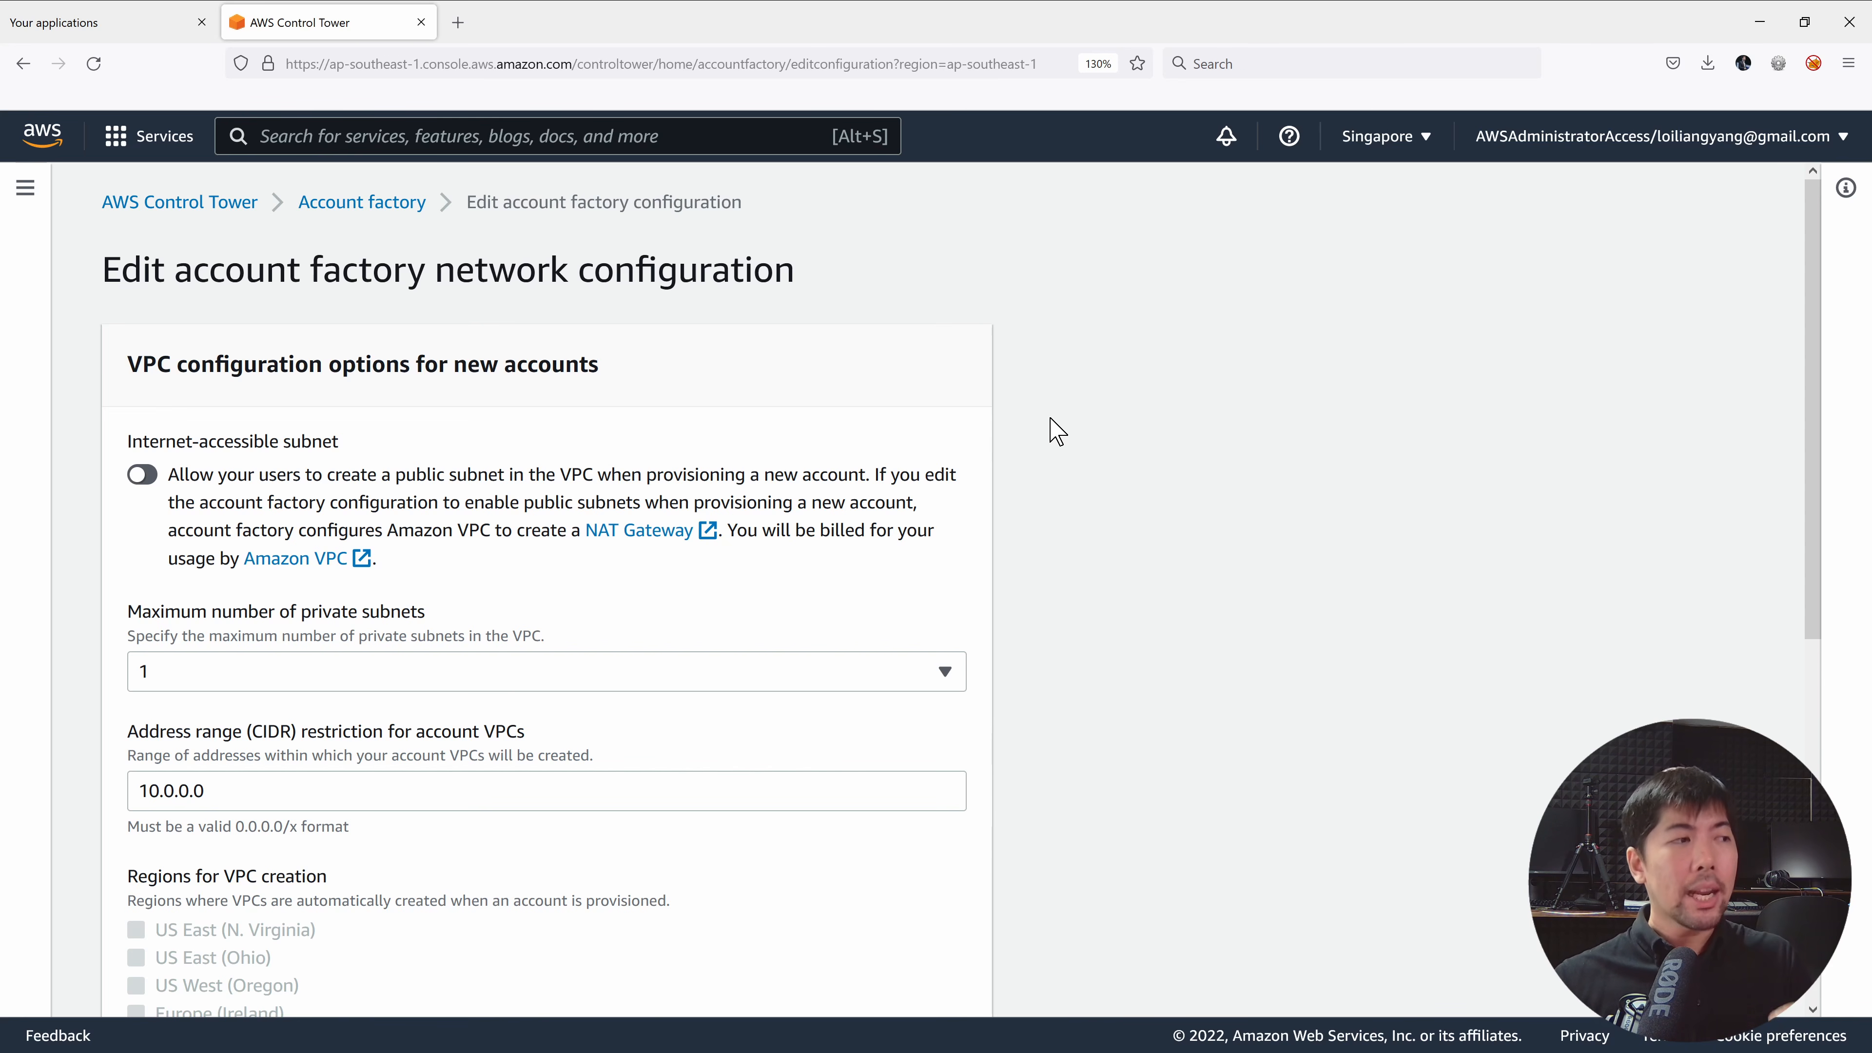
{"action": "left_click", "coordinate": [786, 668]}
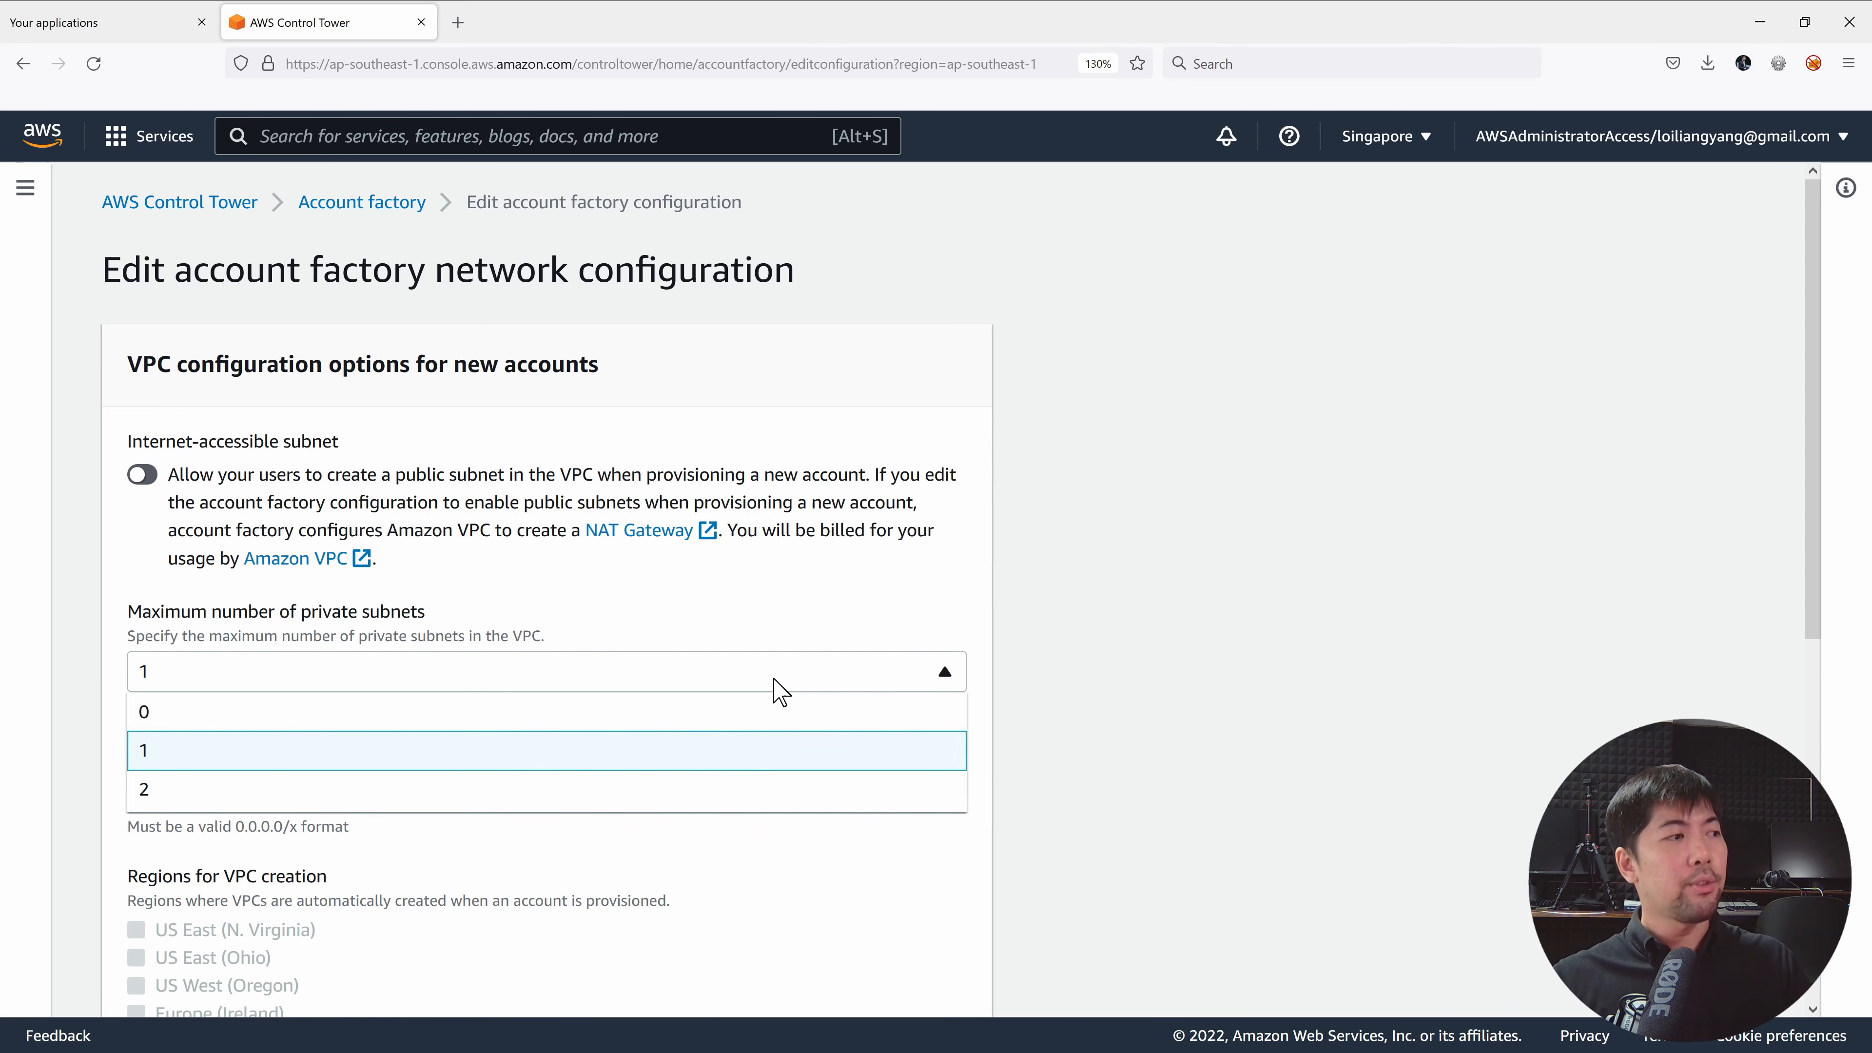
{"action": "left_click", "coordinate": [766, 710]}
Change the CIDR range to 10.0.0.0/16 and save the network configuration.
{"action": "left_click", "coordinate": [740, 794]}
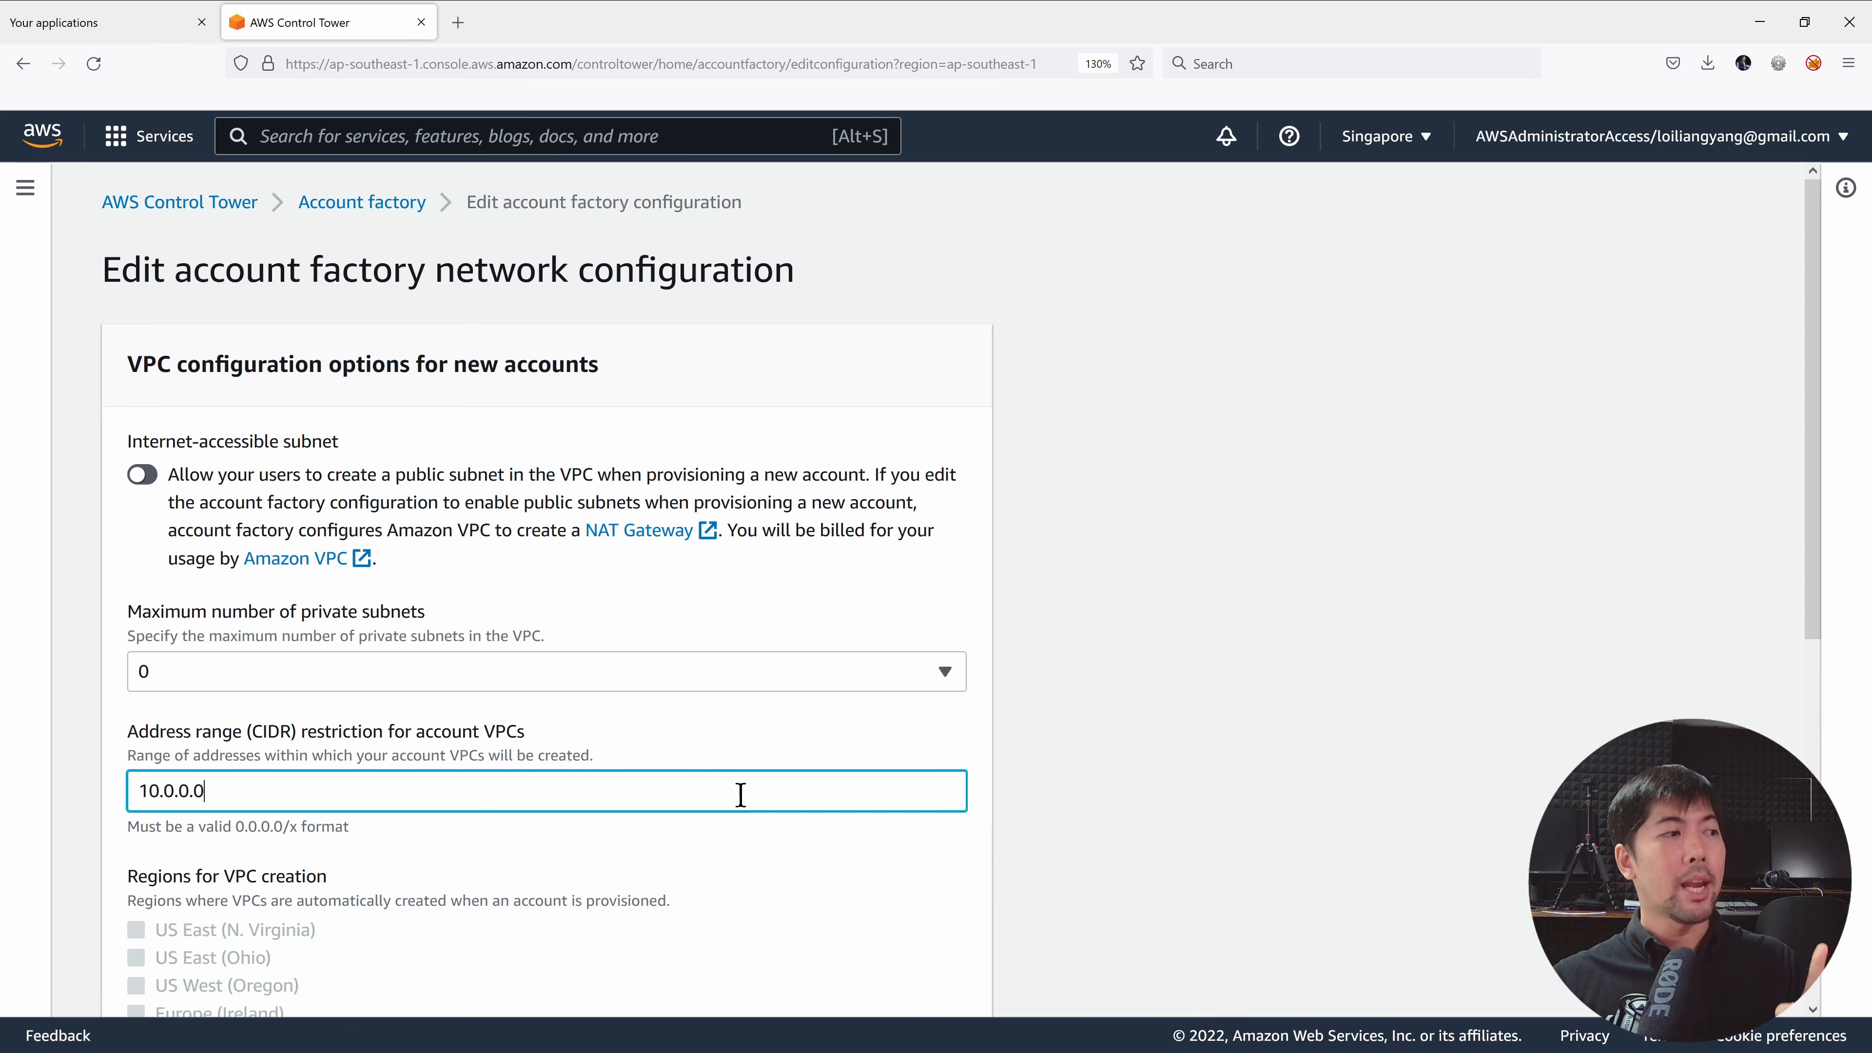
{"action": "scroll", "coordinate": [626, 639], "scroll_direction": "down", "scroll_amount": 3}
{"action": "triple_click", "coordinate": [472, 494]}
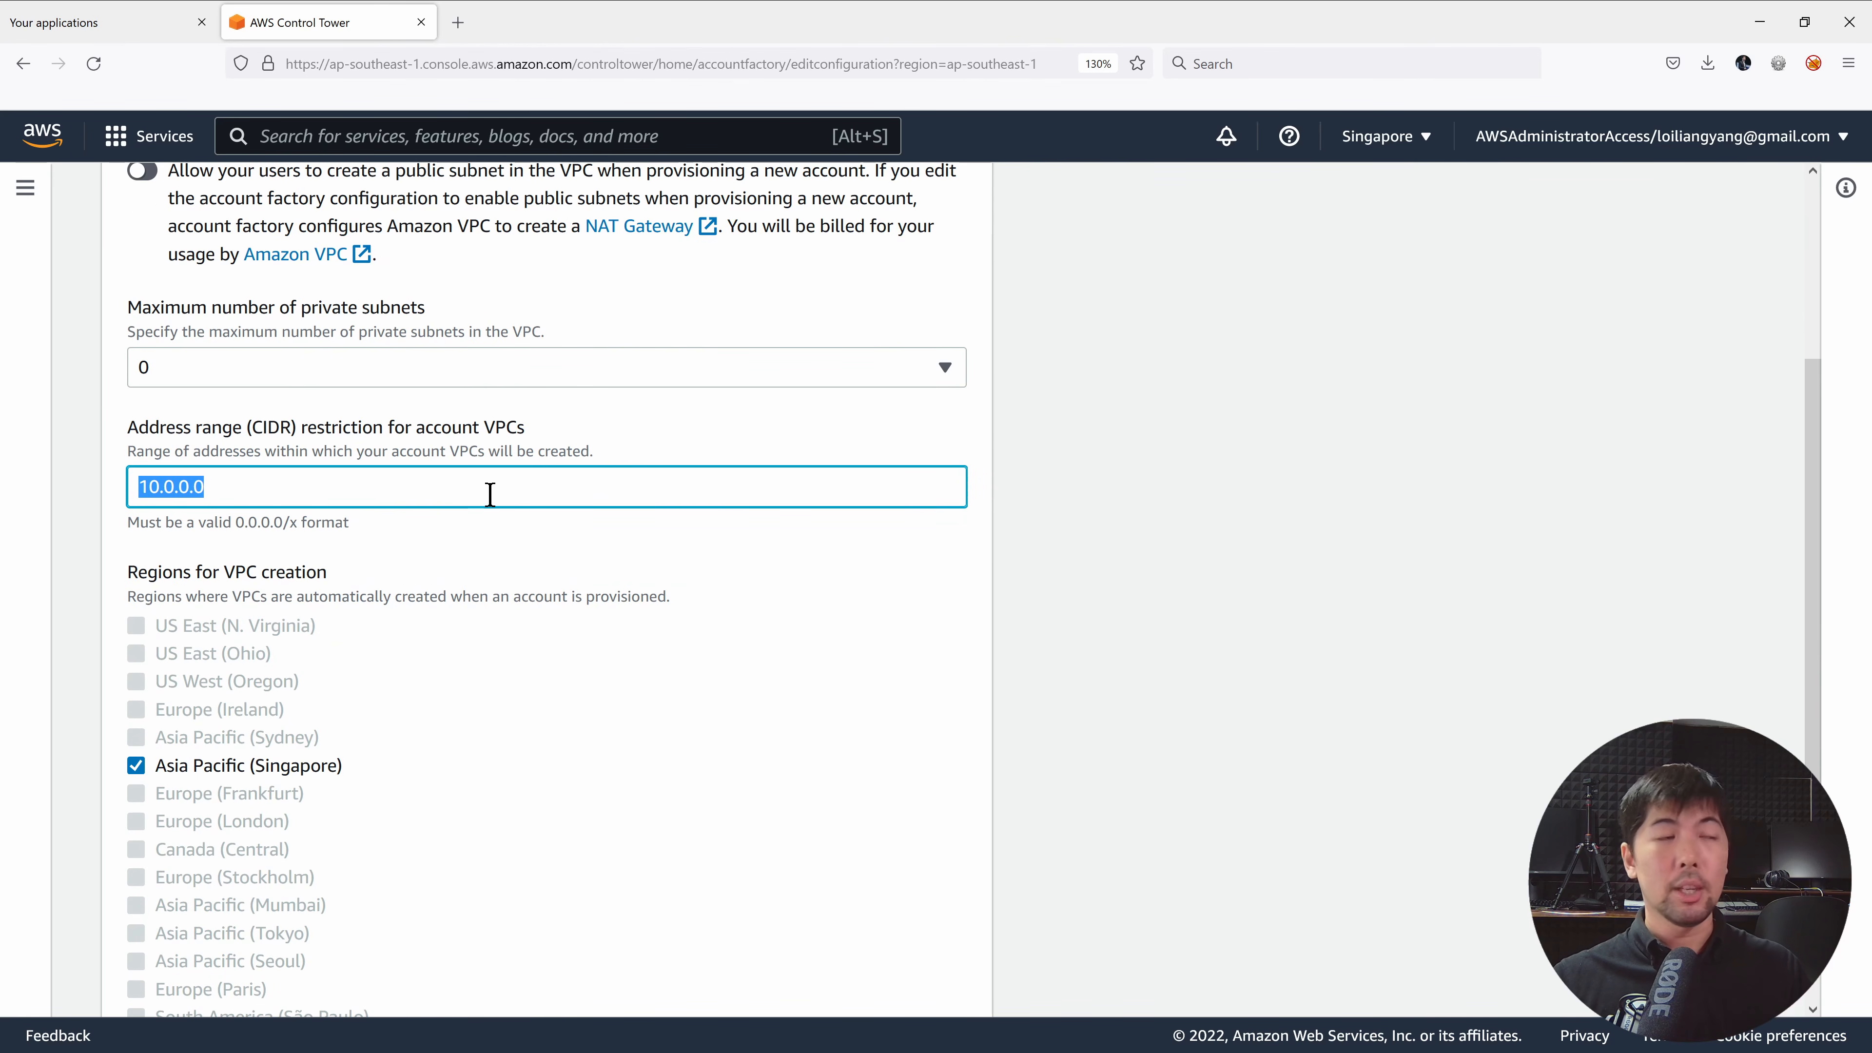
{"action": "left_click", "coordinate": [490, 494]}
{"action": "key", "text": "ctrl+plus"}
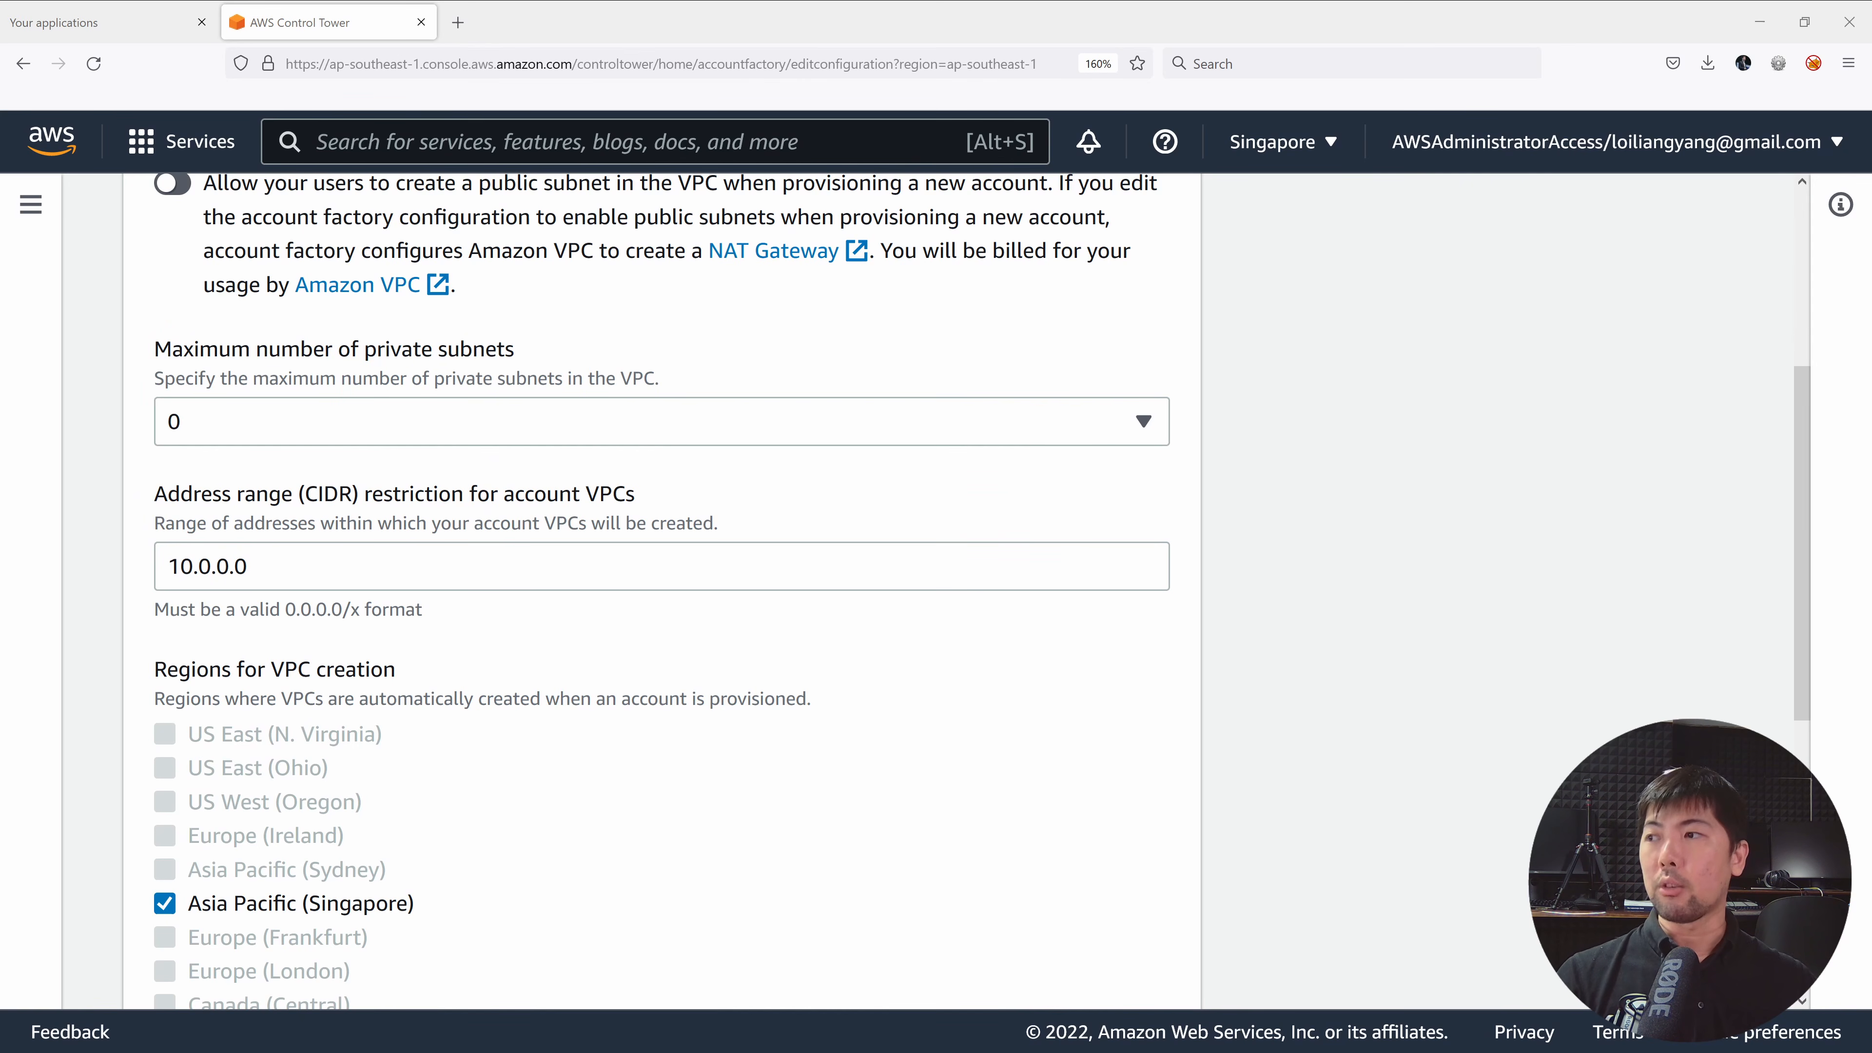
{"action": "left_click", "coordinate": [519, 577]}
{"action": "type", "text": "/1"}
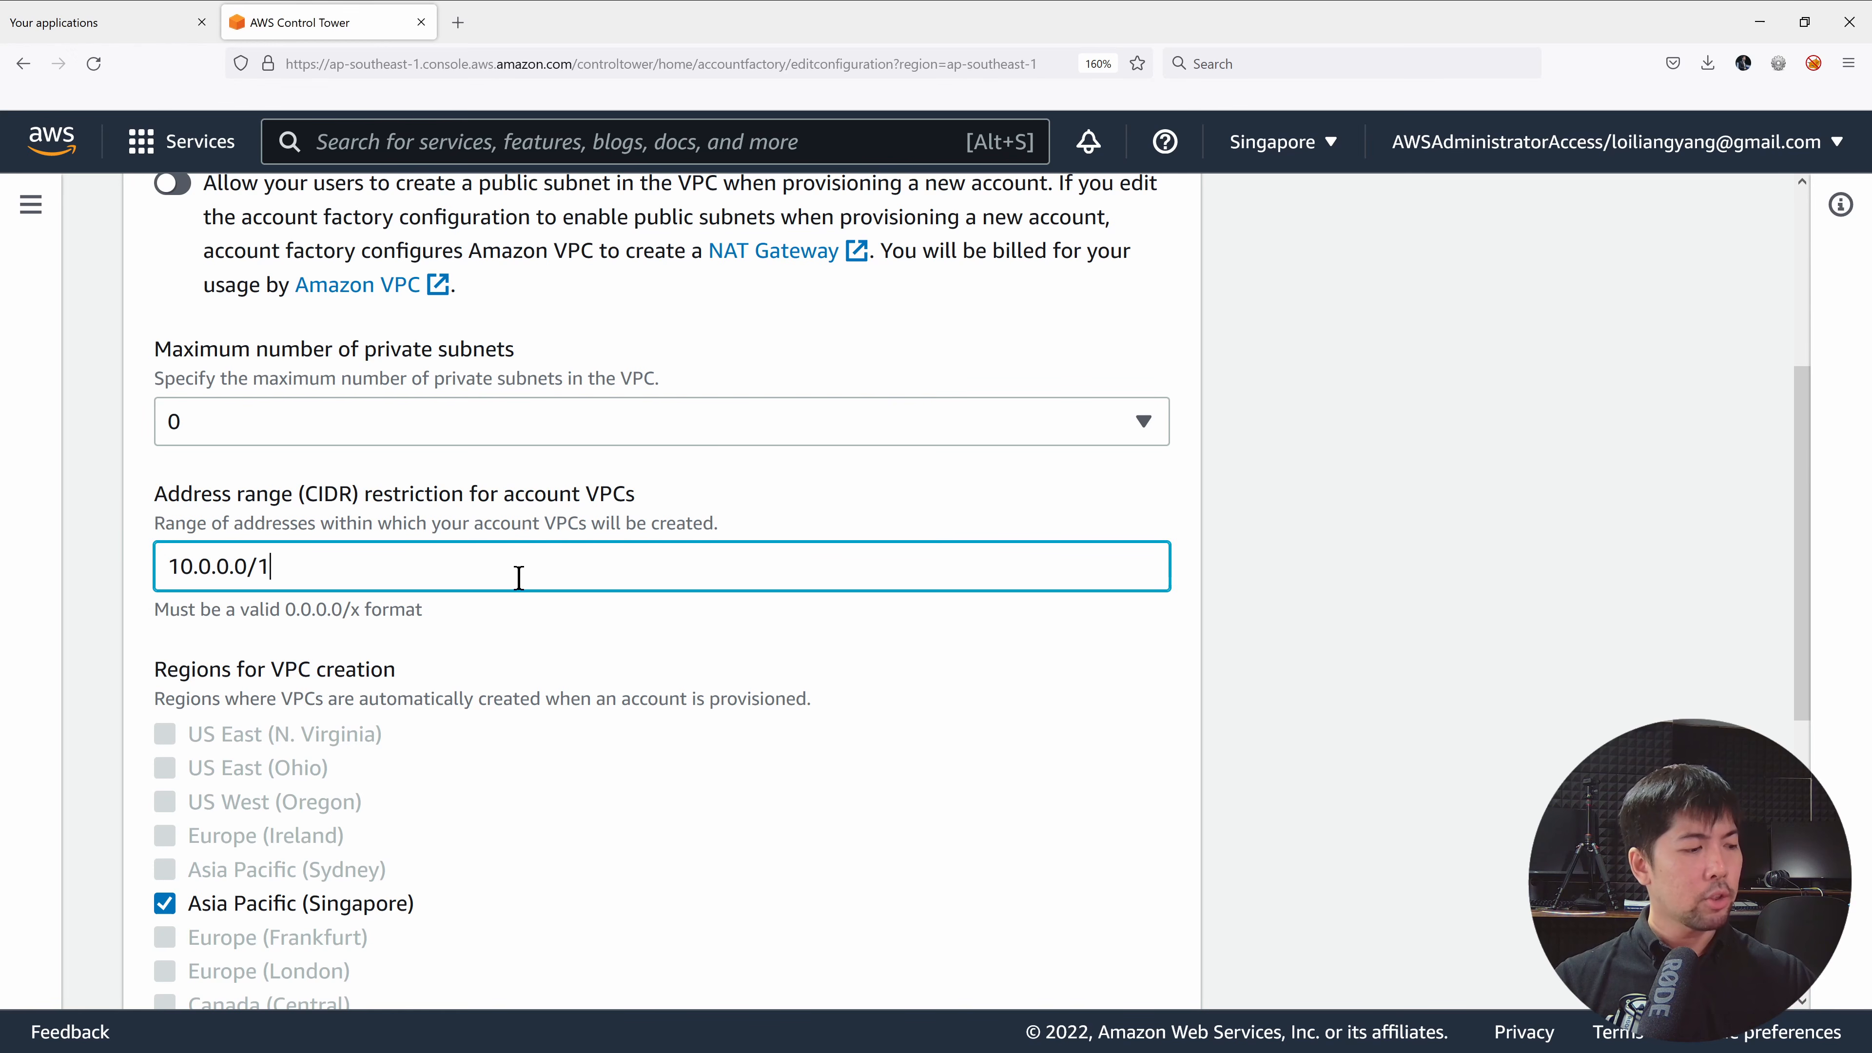
{"action": "type", "text": "6"}
{"action": "scroll", "coordinate": [1215, 649], "scroll_direction": "down", "scroll_amount": 6}
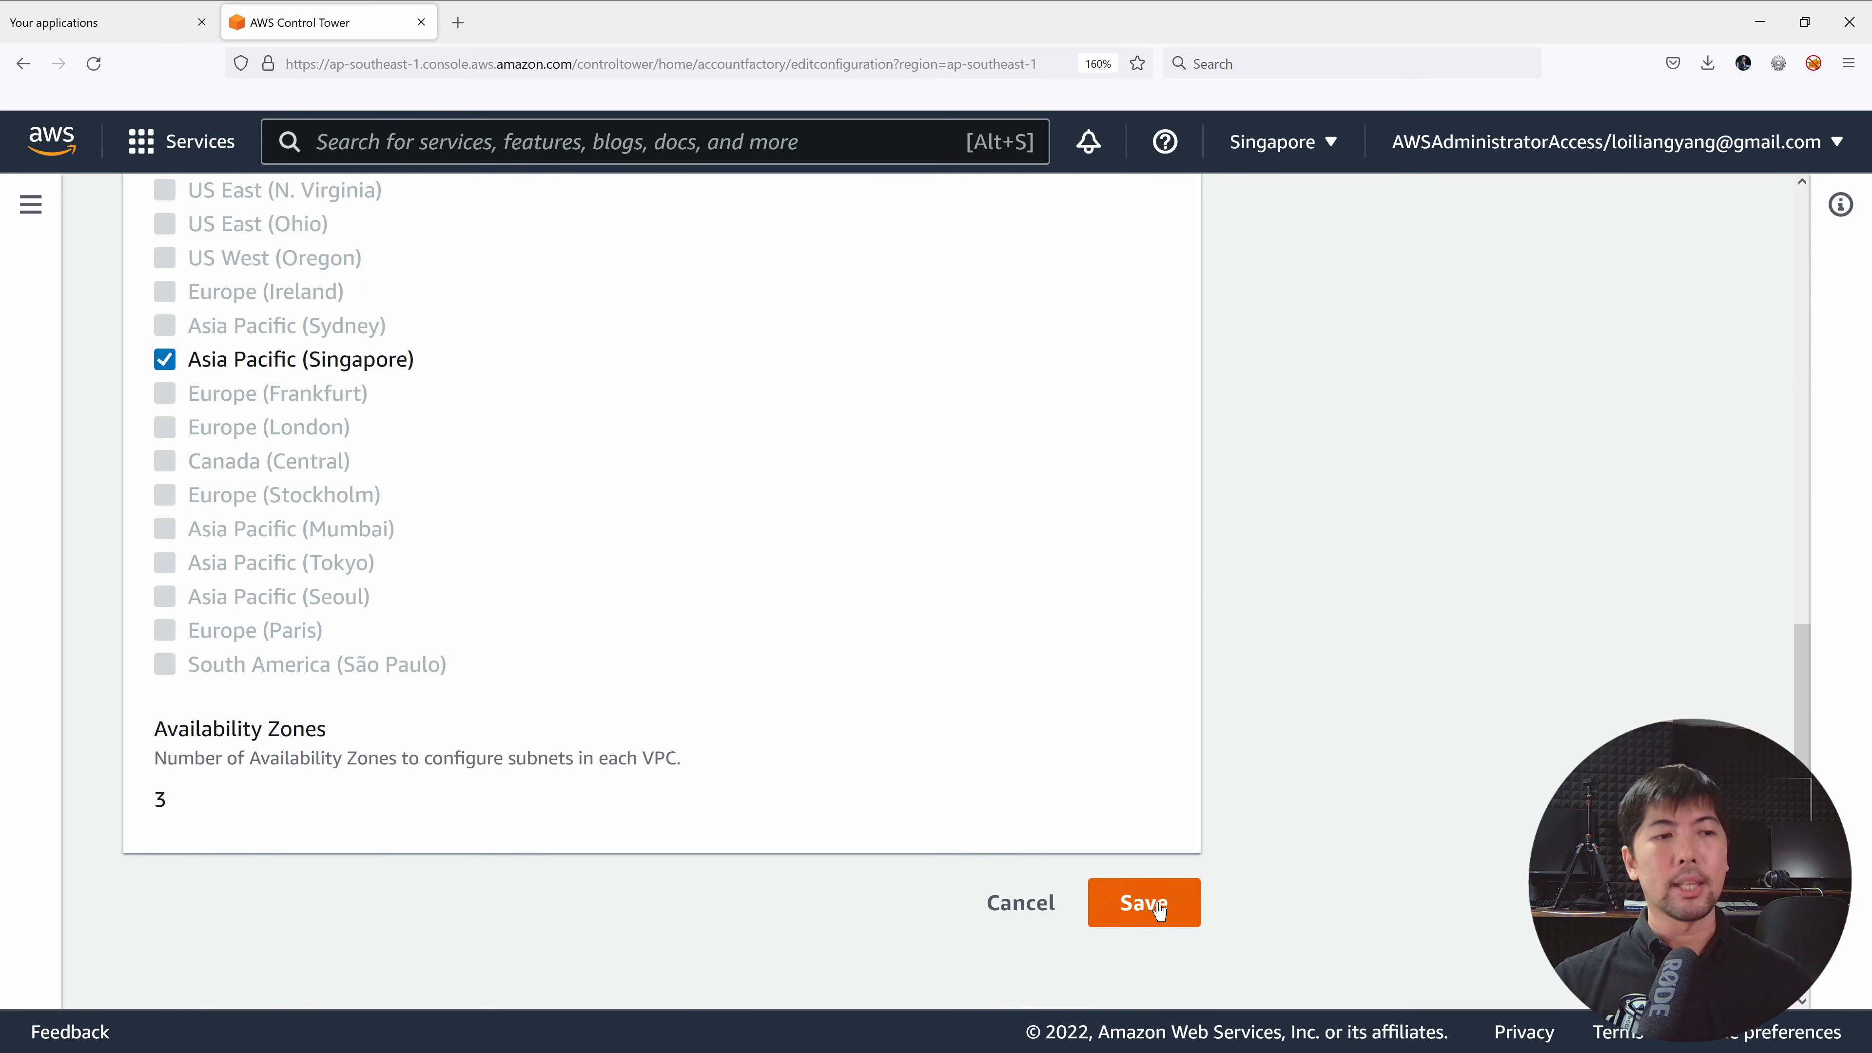
{"action": "left_click", "coordinate": [1143, 903]}
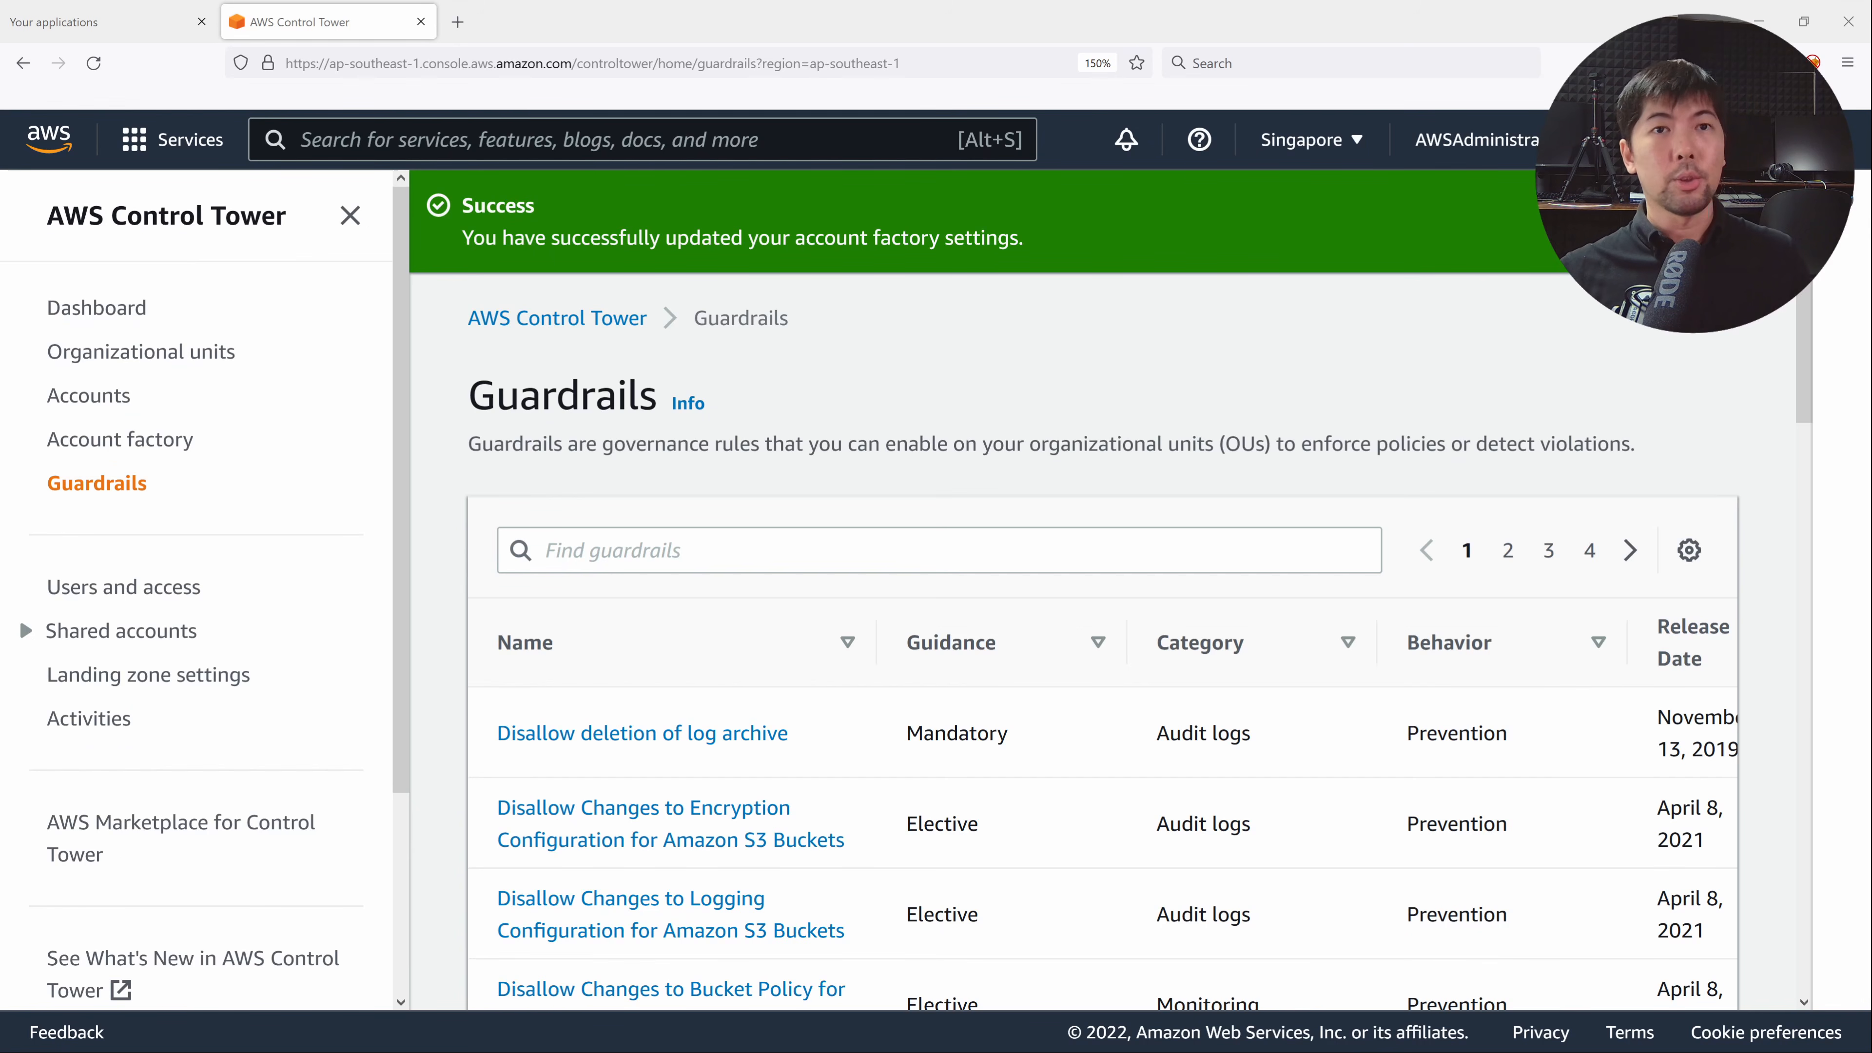
Dismiss the success banner and sort guardrails by Guidance, Strongly recommended first, then scroll the list.
{"action": "left_click", "coordinate": [1767, 207]}
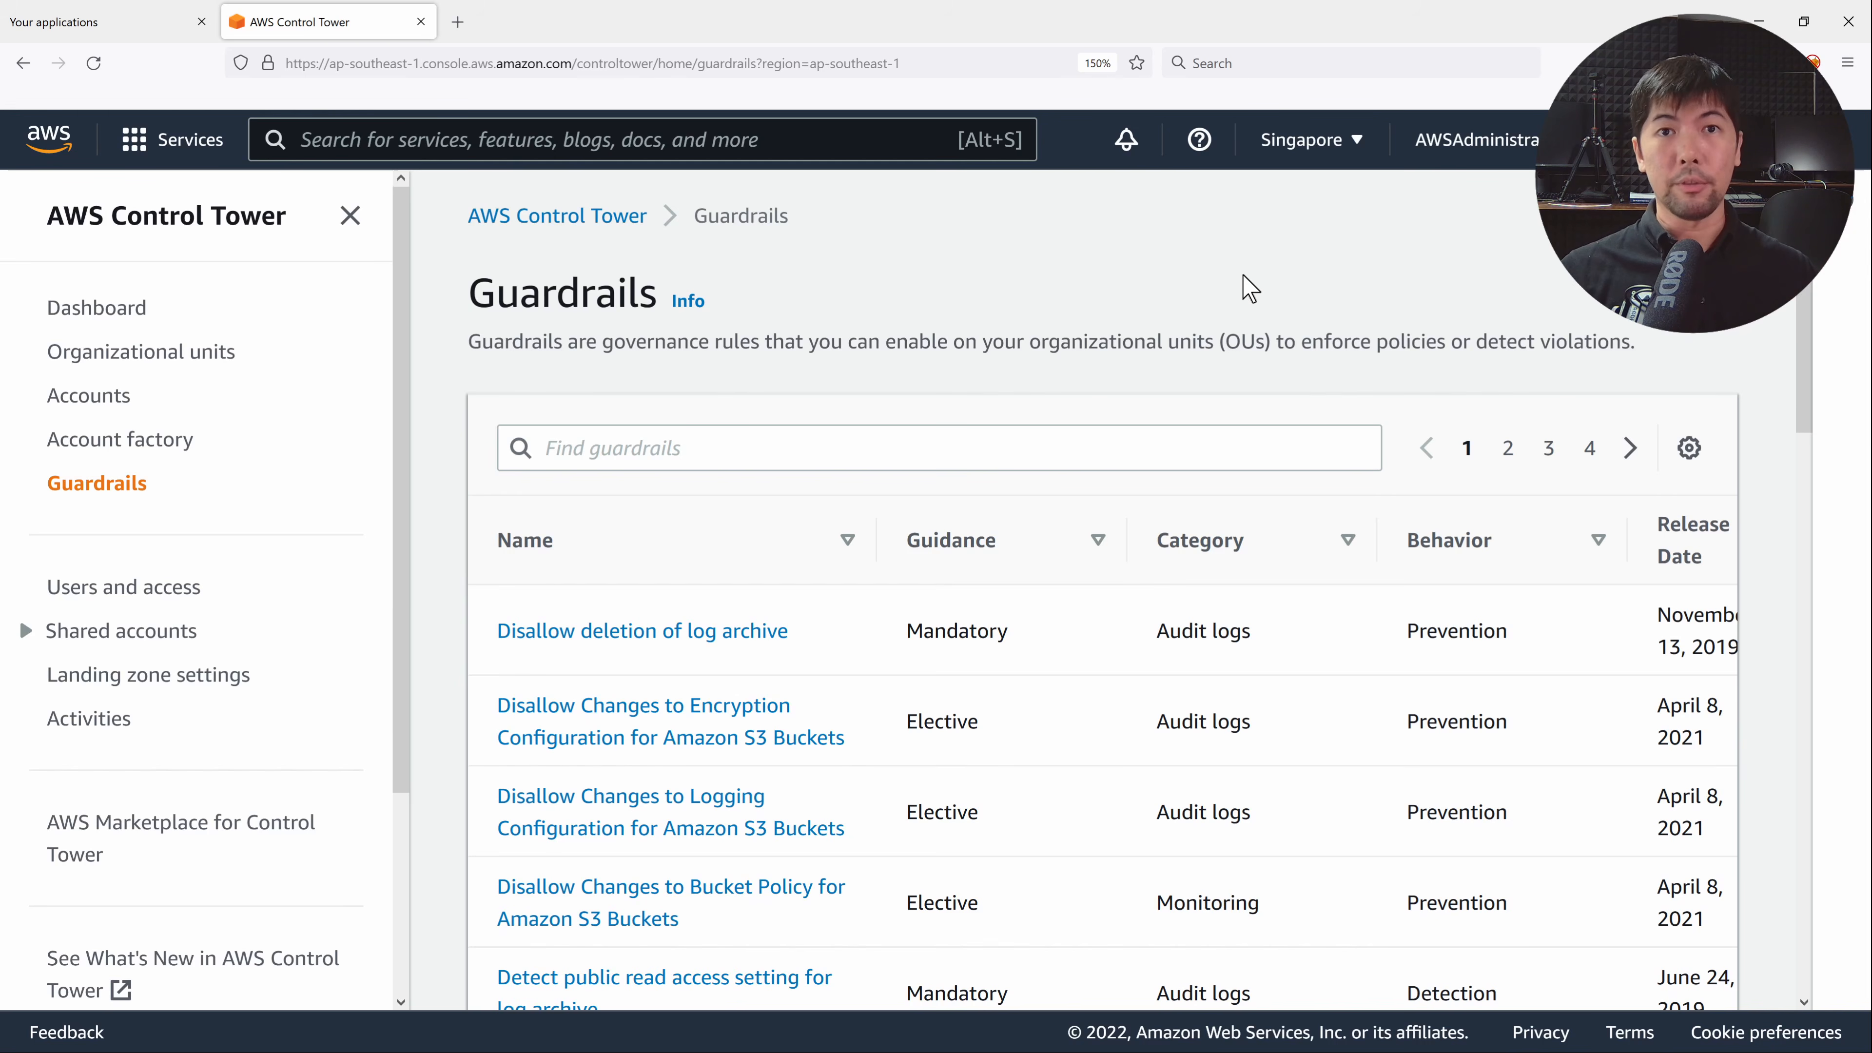
{"action": "key", "text": "ctrl+minus"}
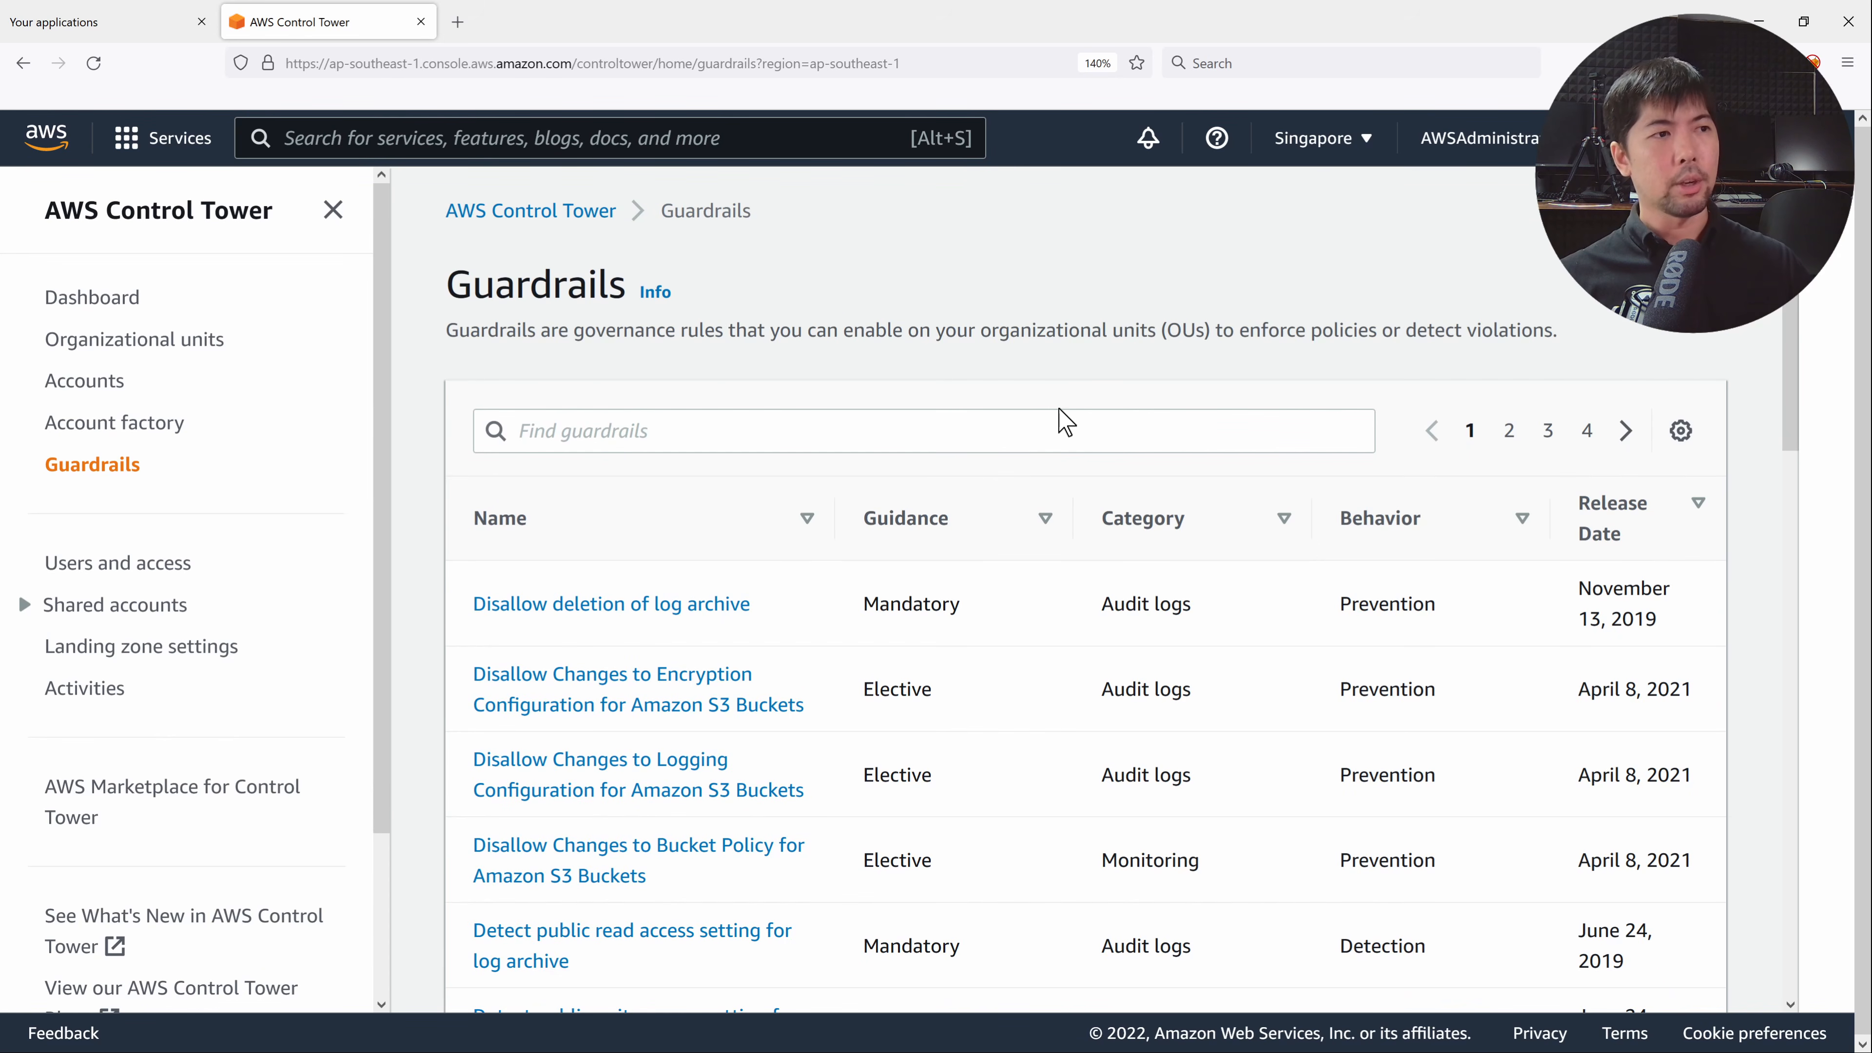
{"action": "double_click", "coordinate": [935, 518]}
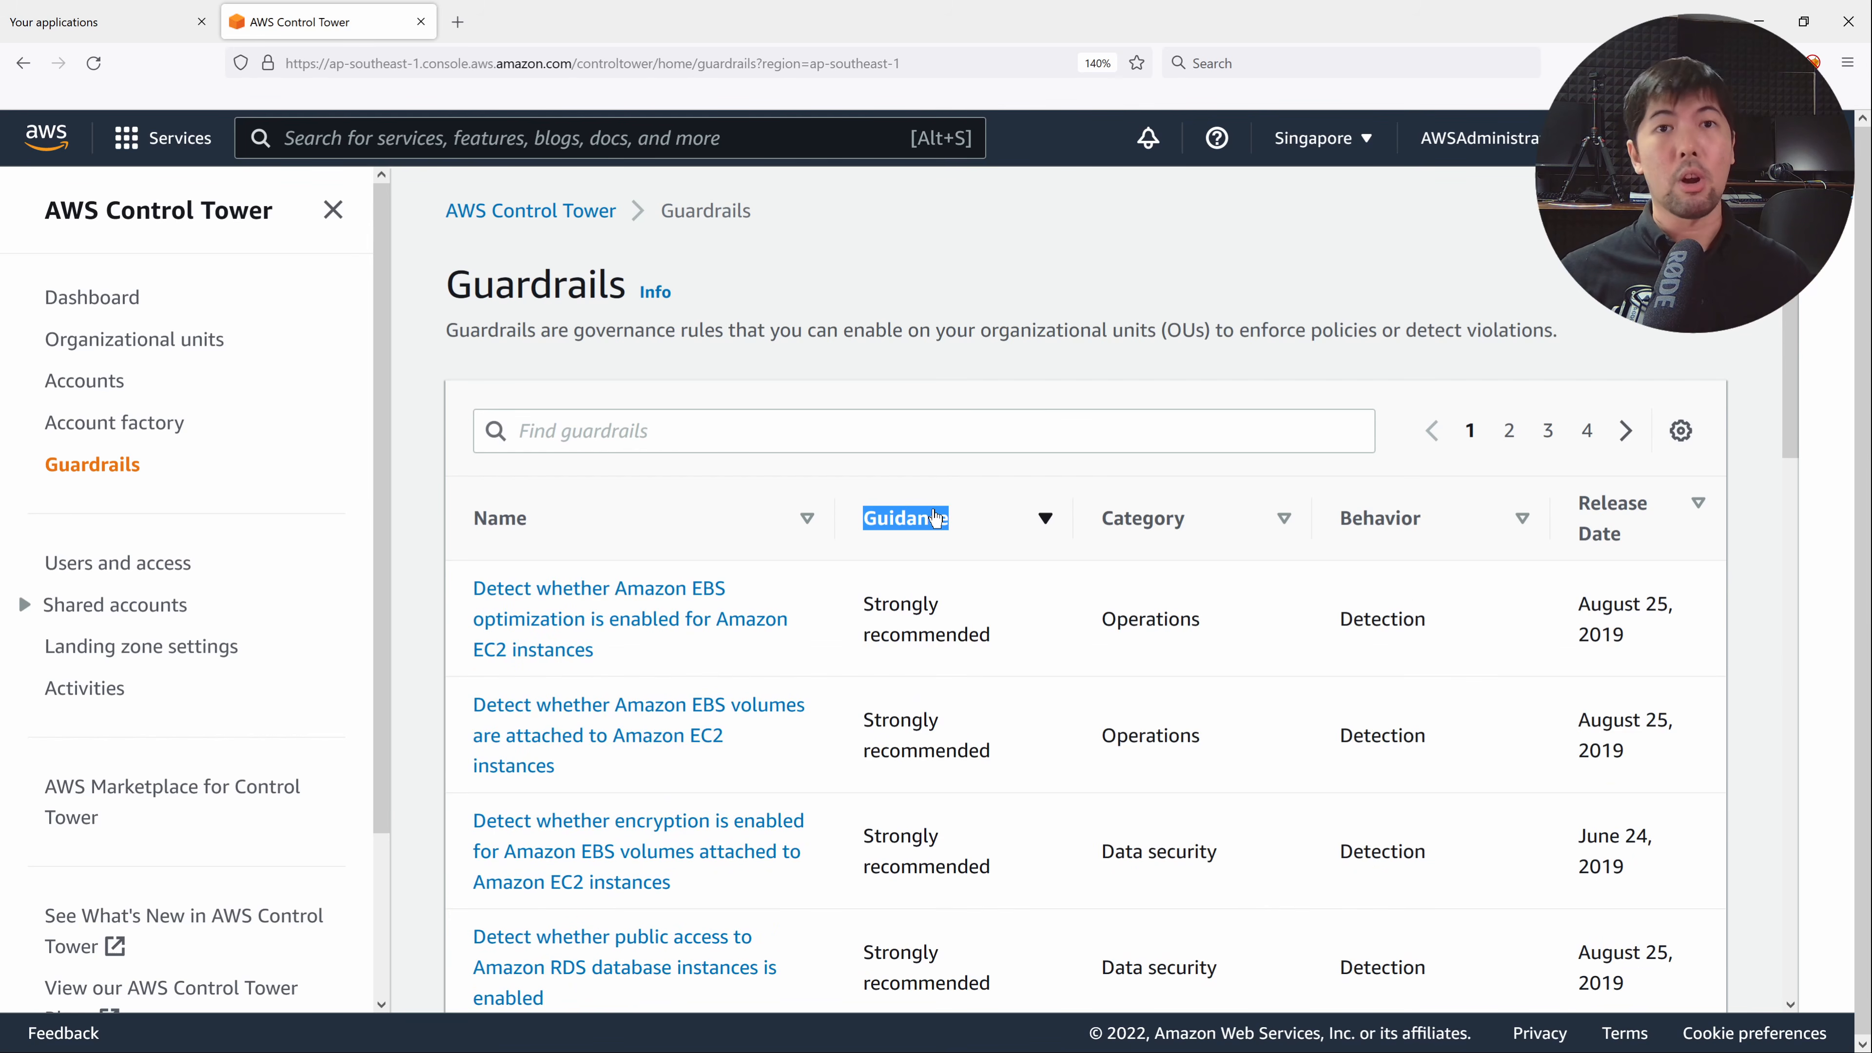
{"action": "left_click", "coordinate": [932, 520]}
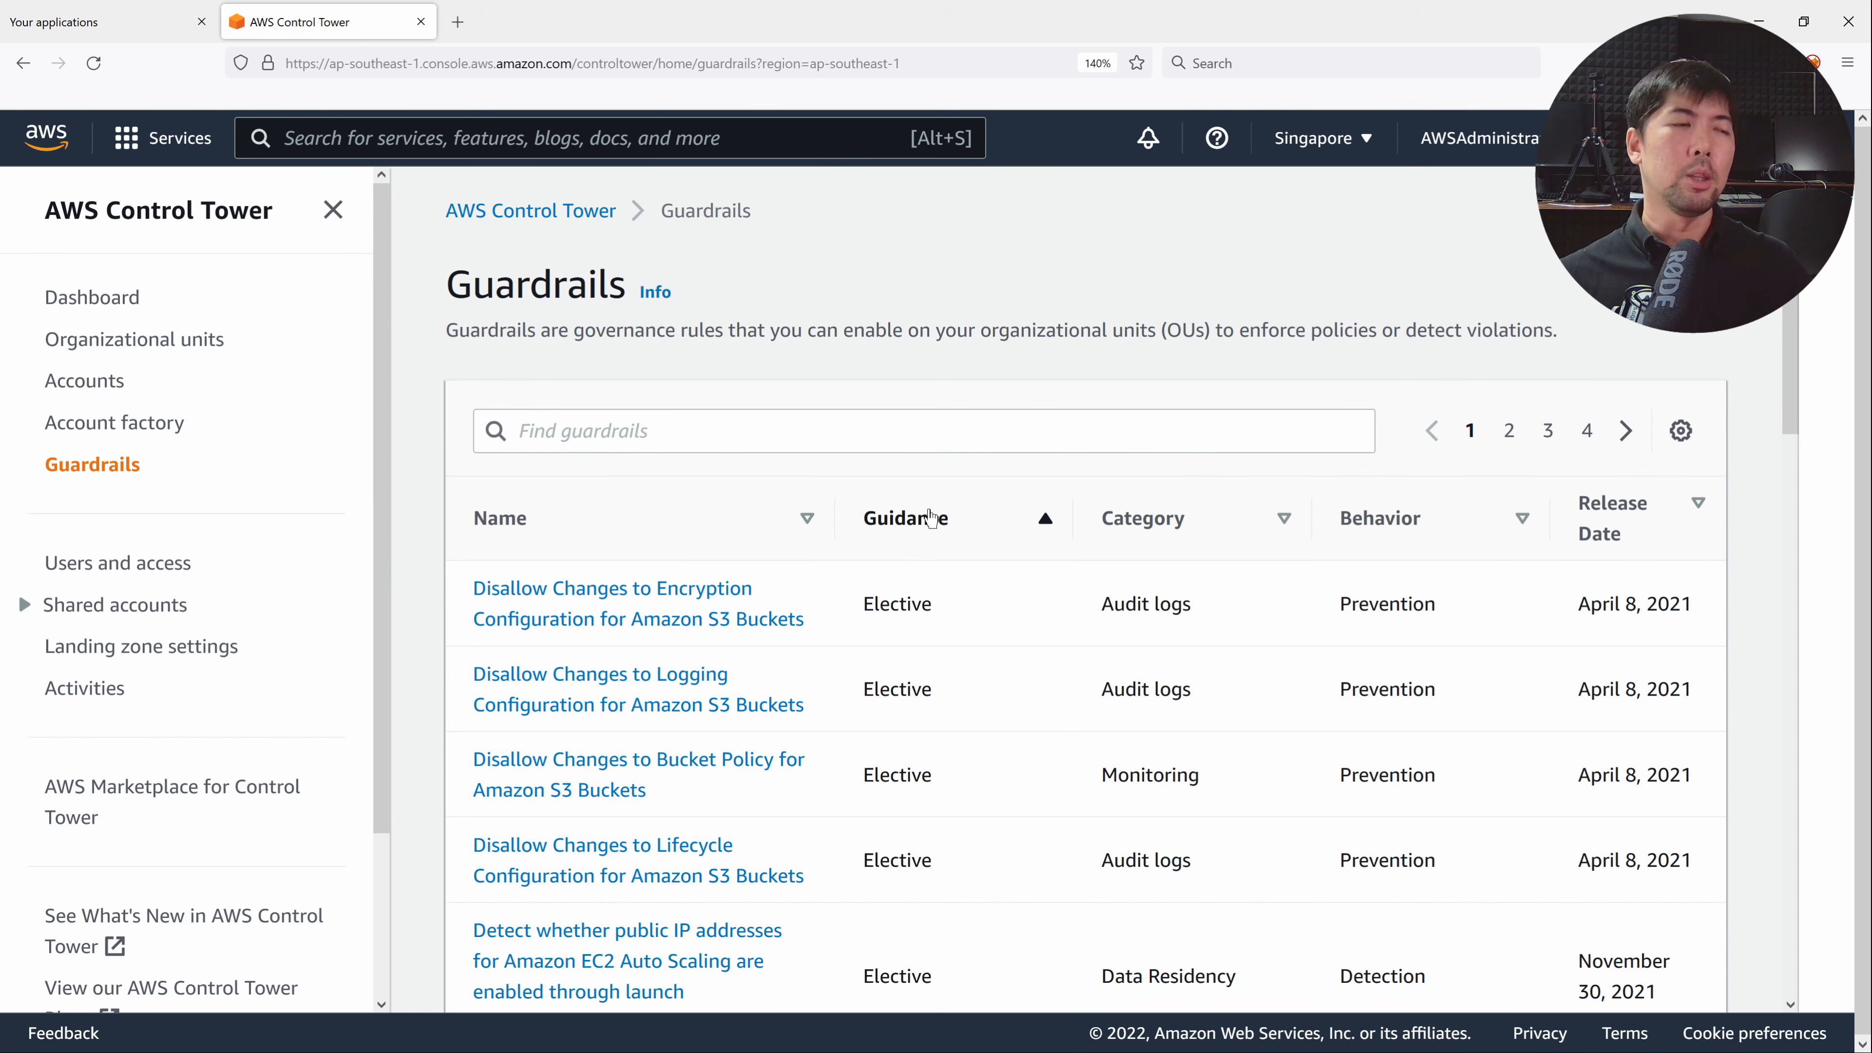
{"action": "left_click", "coordinate": [914, 516]}
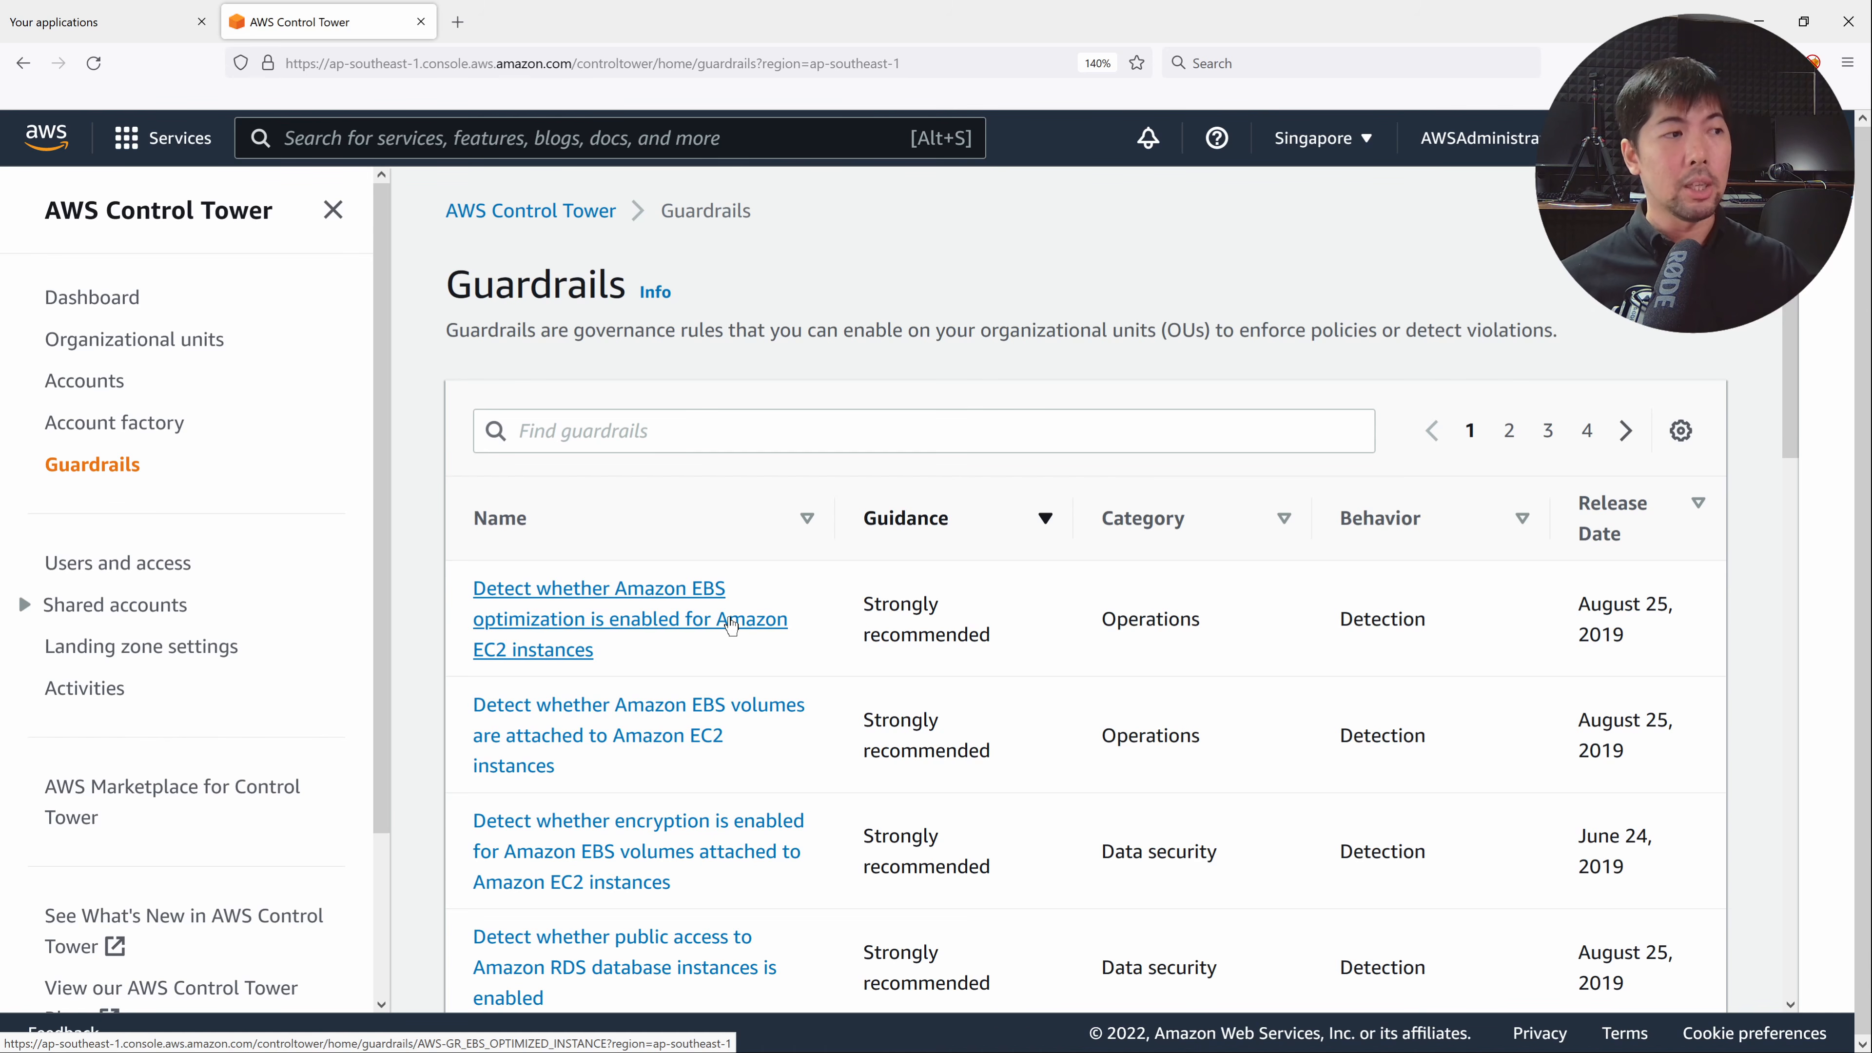
{"action": "scroll", "coordinate": [708, 601], "scroll_direction": "down", "scroll_amount": 2}
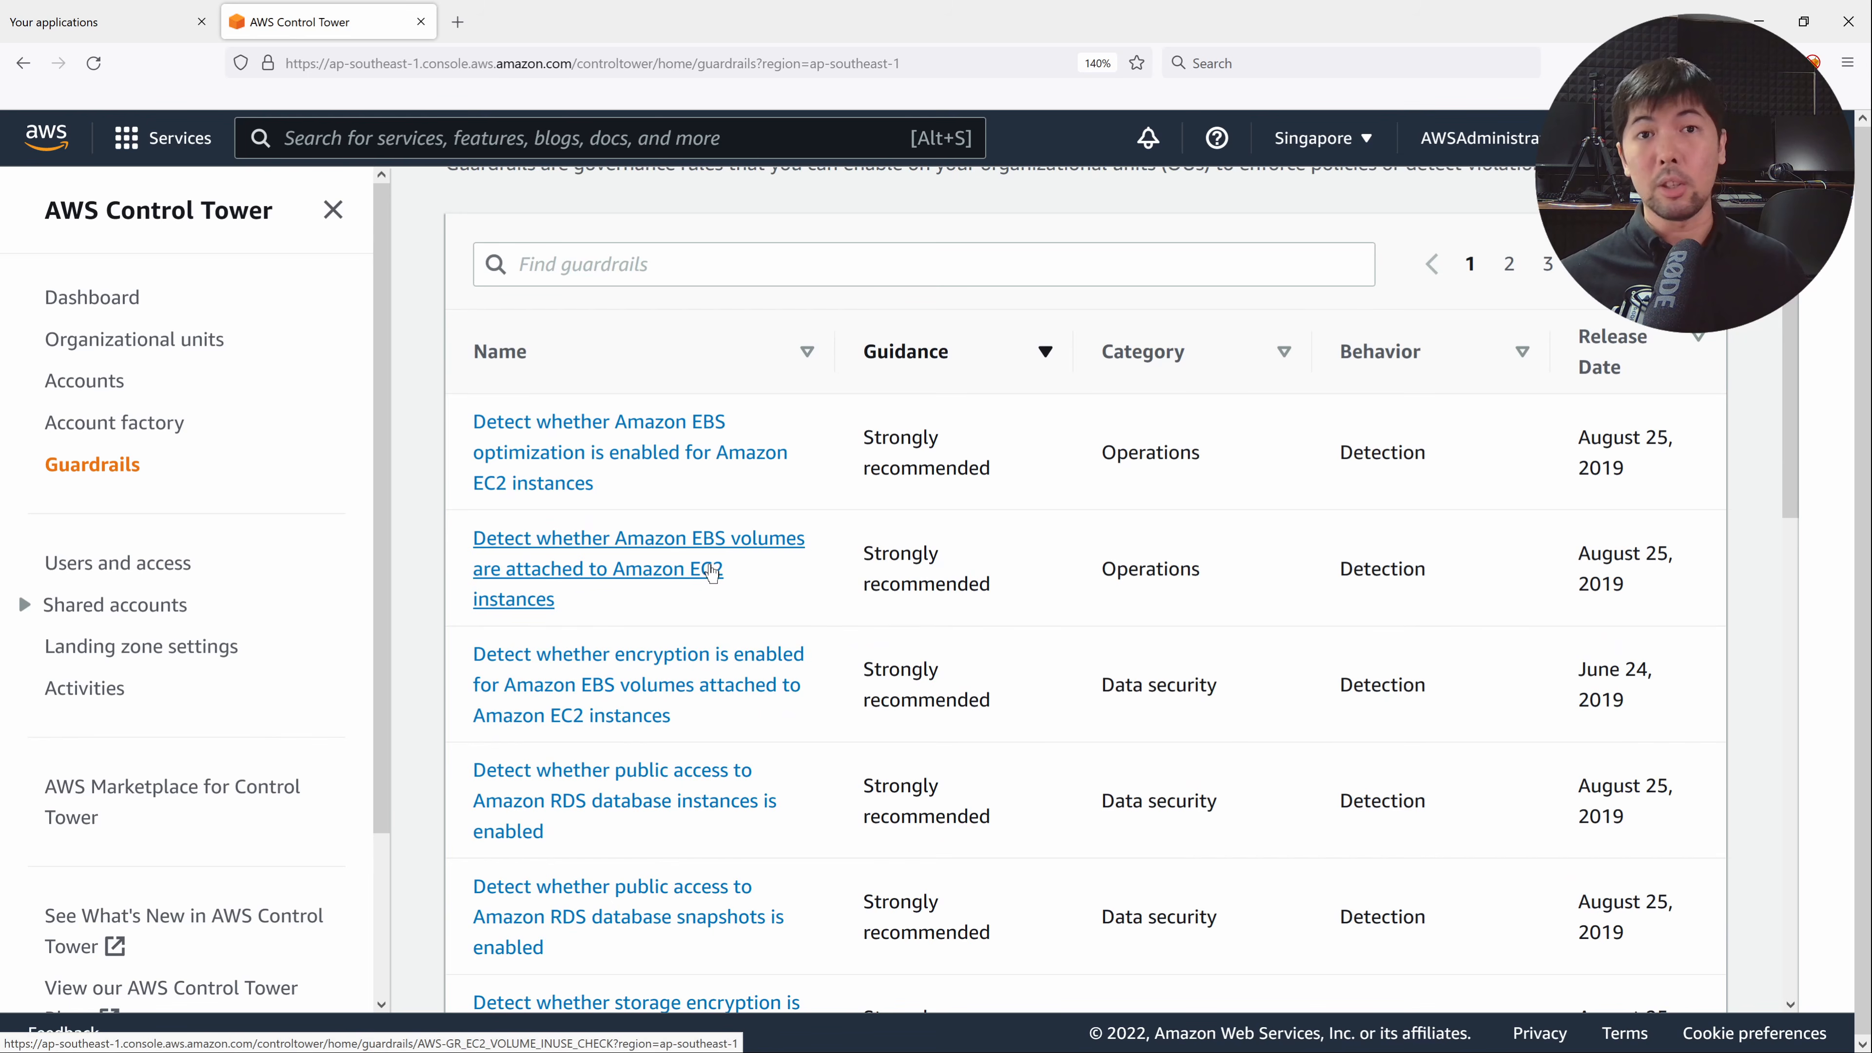
{"action": "scroll", "coordinate": [711, 572], "scroll_direction": "down", "scroll_amount": 2}
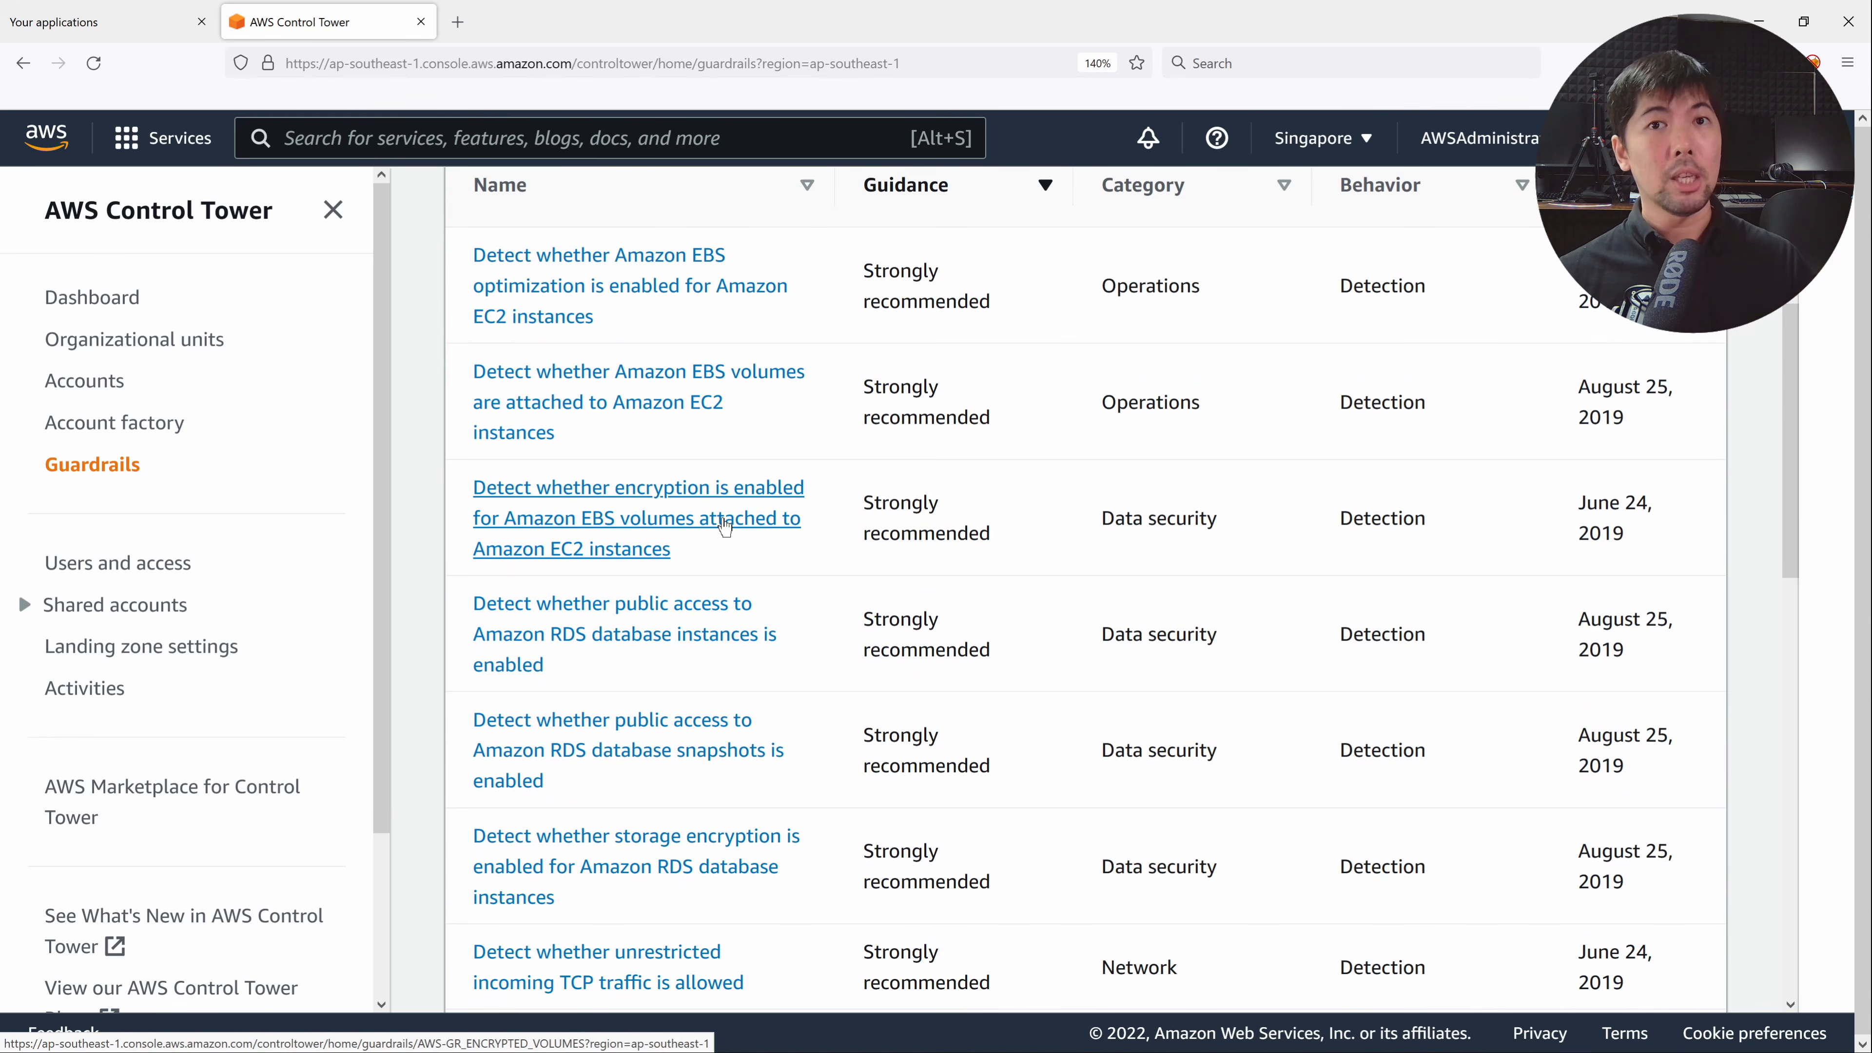
Open the EBS volume encryption guardrail and enable it on the Sandbox OU.
{"action": "left_click", "coordinate": [724, 527]}
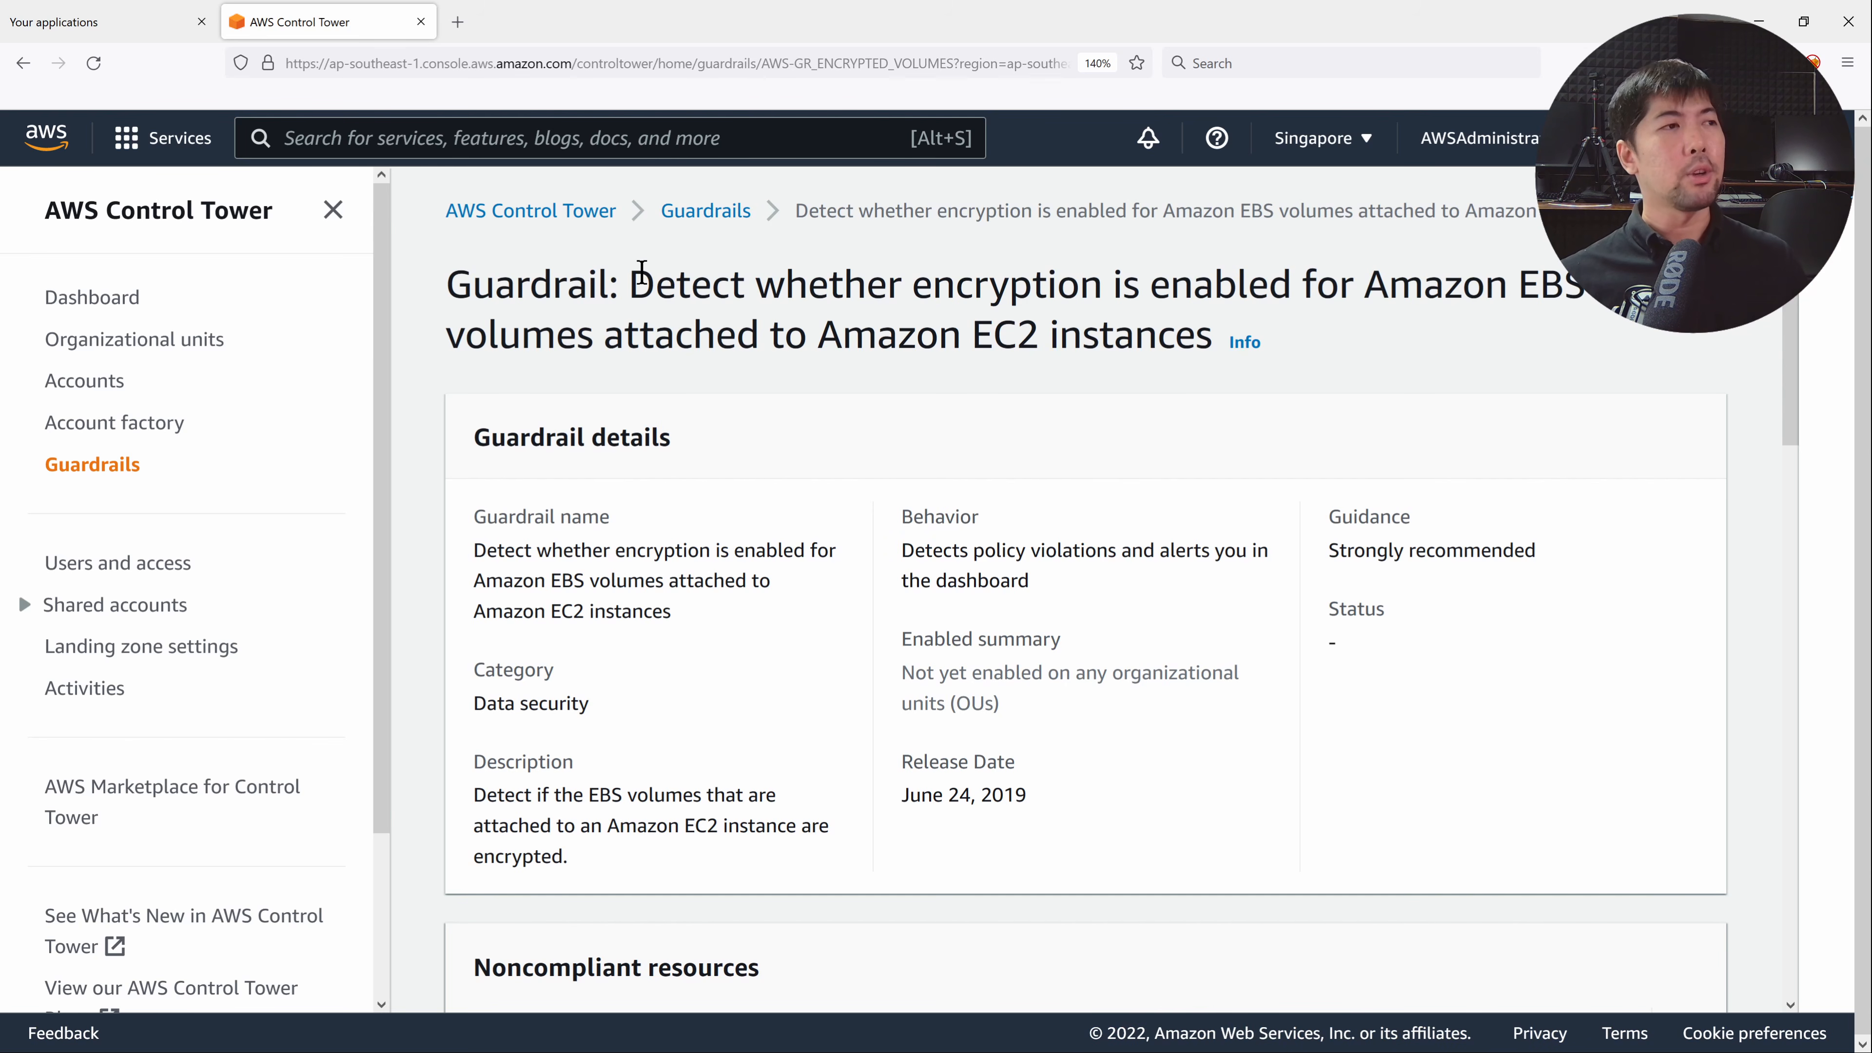
{"action": "scroll", "coordinate": [893, 376], "scroll_direction": "down", "scroll_amount": 10}
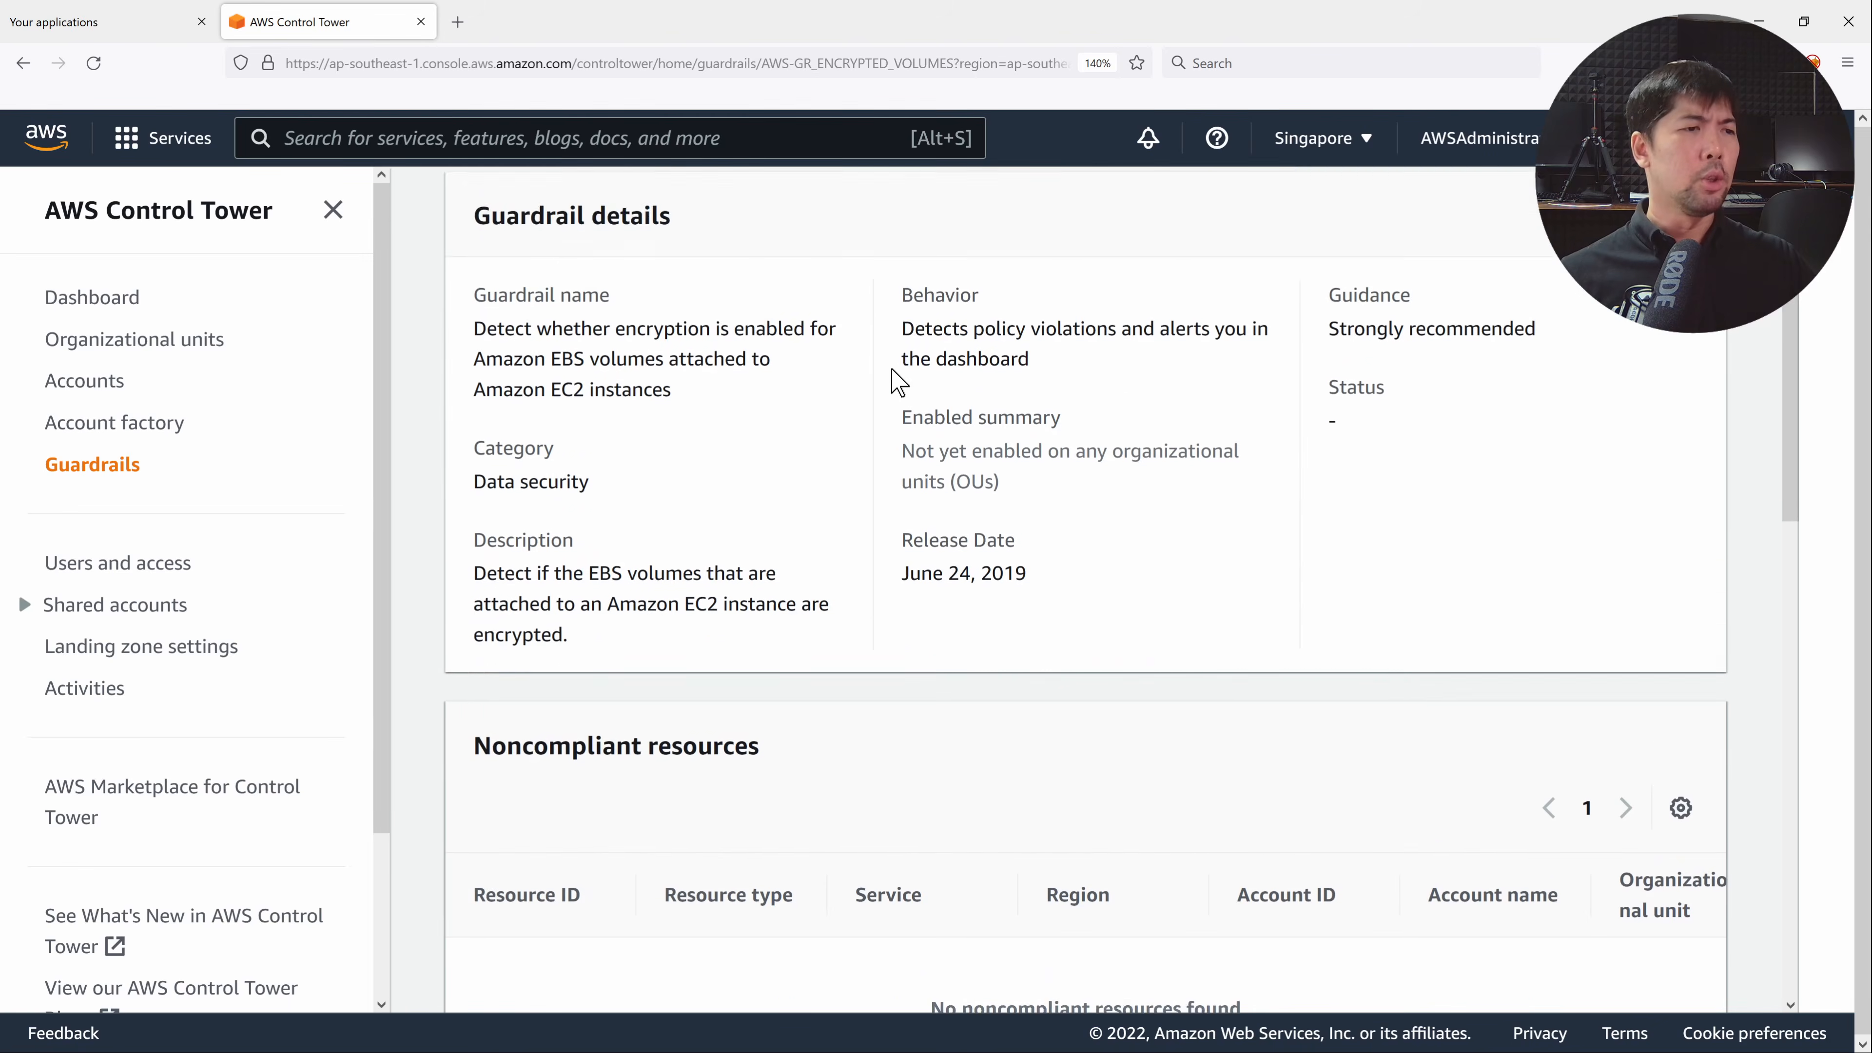
{"action": "scroll", "coordinate": [894, 379], "scroll_direction": "down", "scroll_amount": 4}
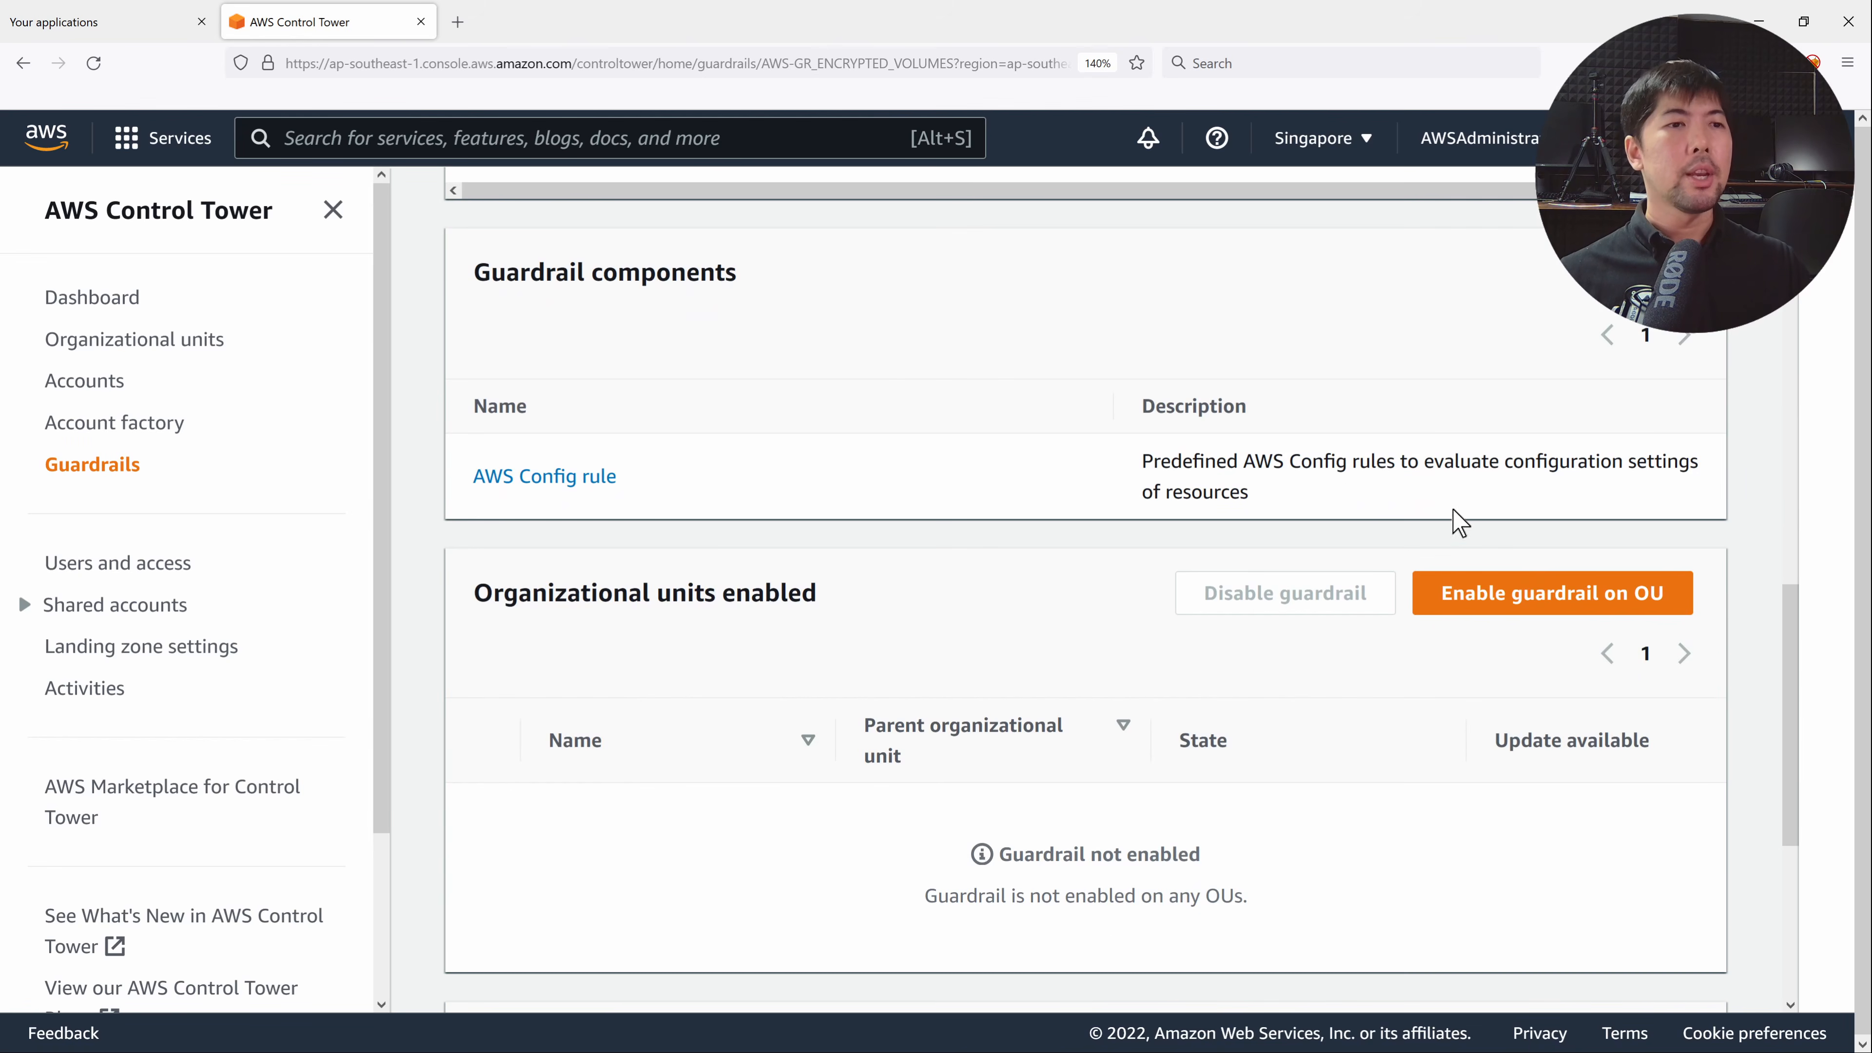
{"action": "left_click", "coordinate": [1542, 610]}
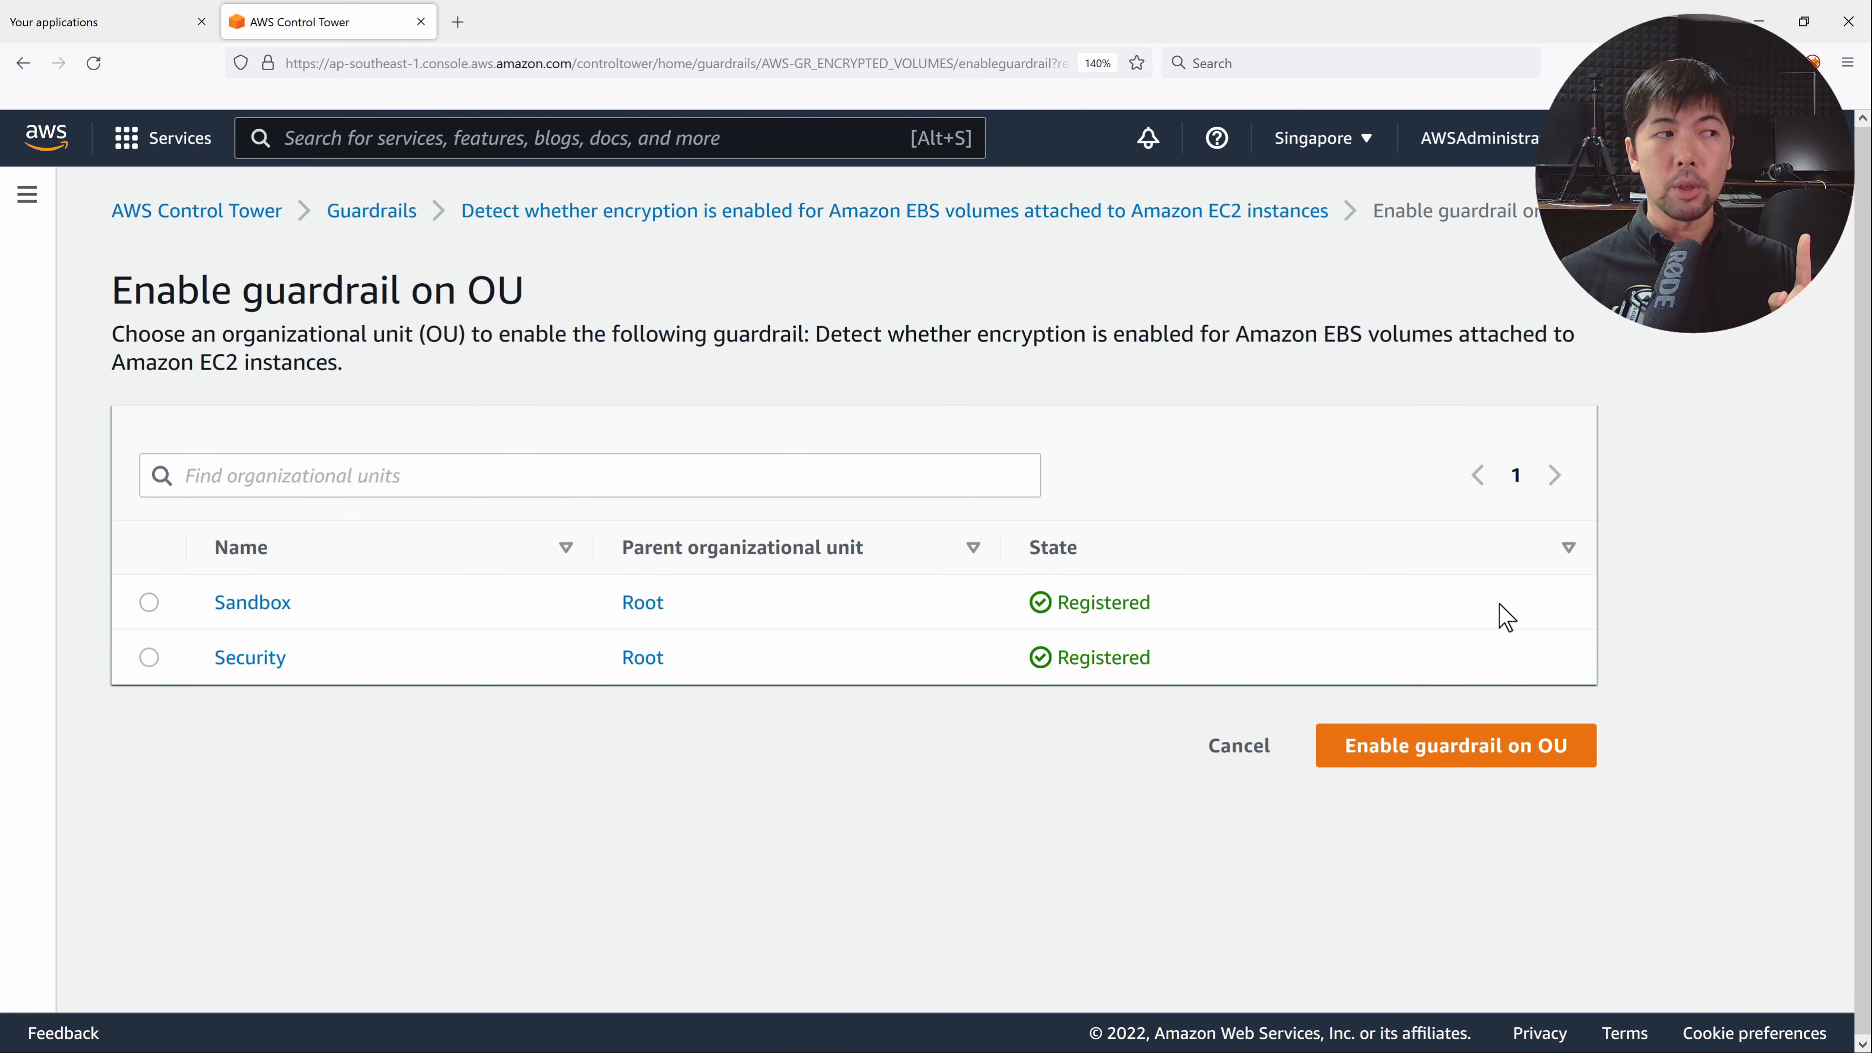
{"action": "left_click", "coordinate": [150, 604]}
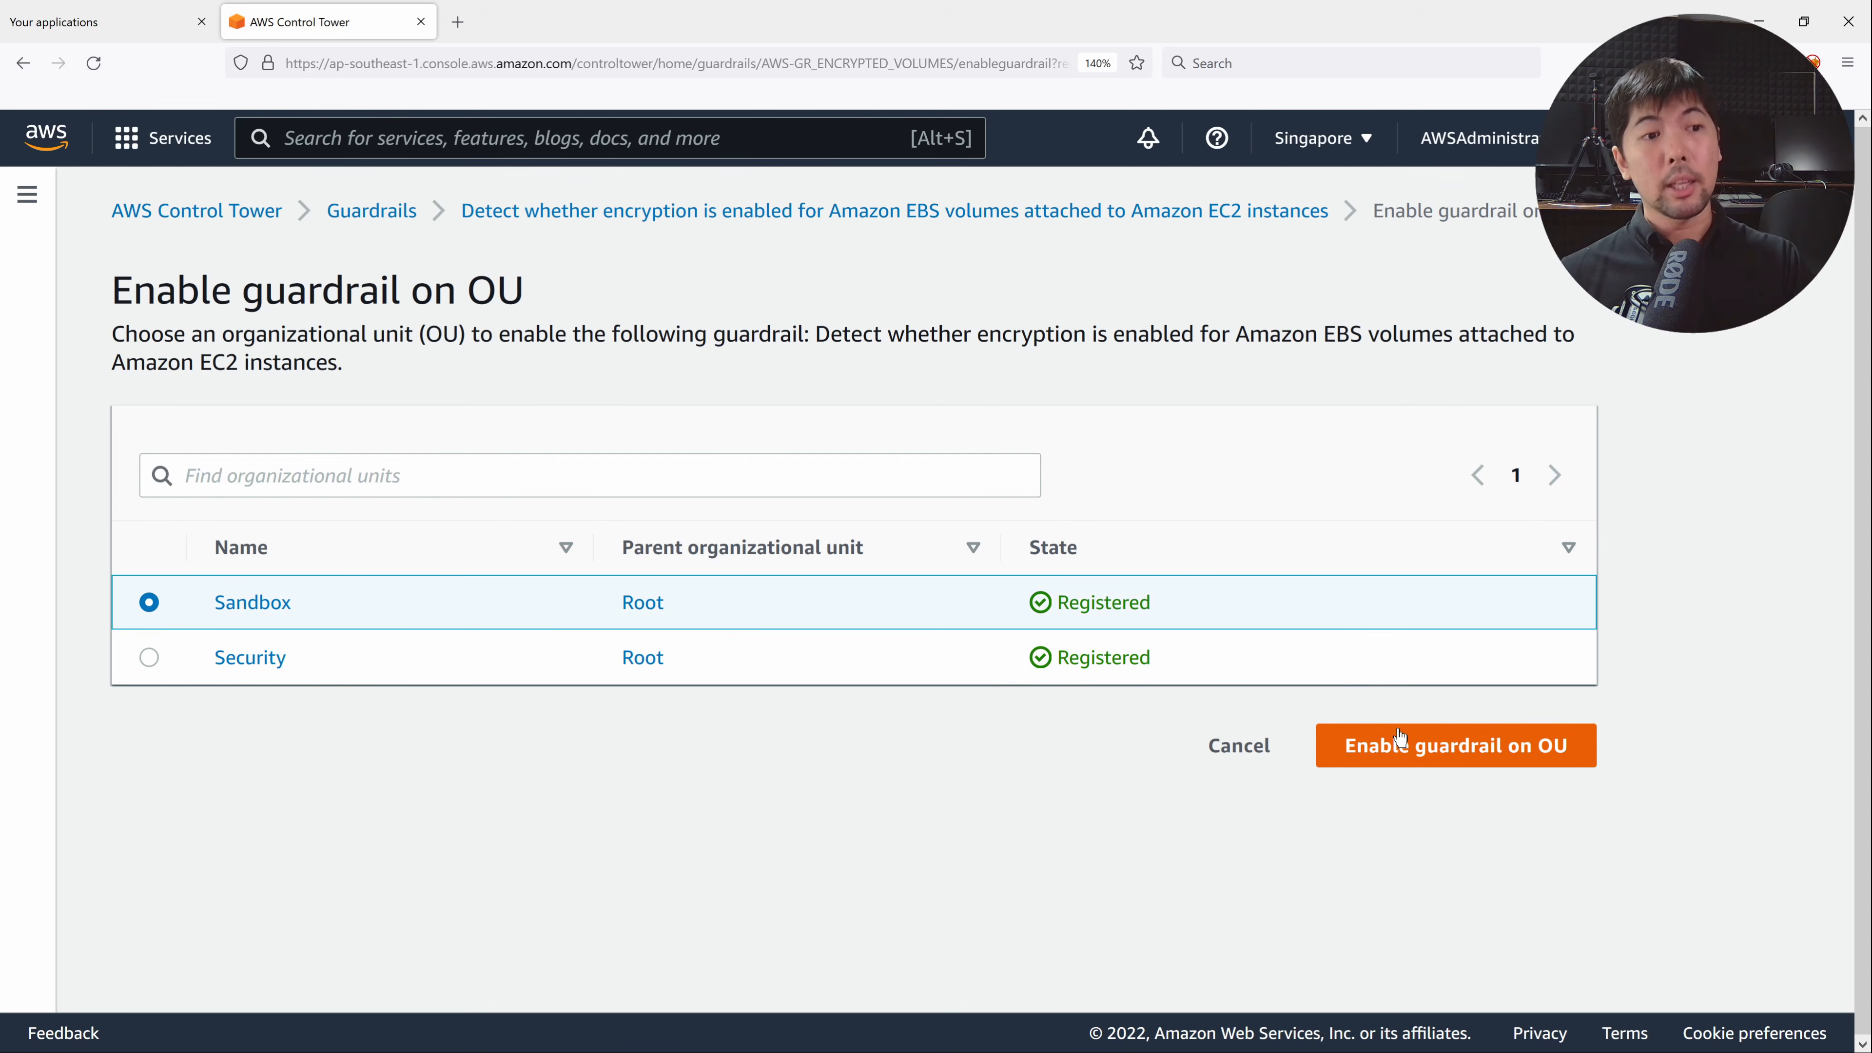
{"action": "left_click", "coordinate": [1401, 752]}
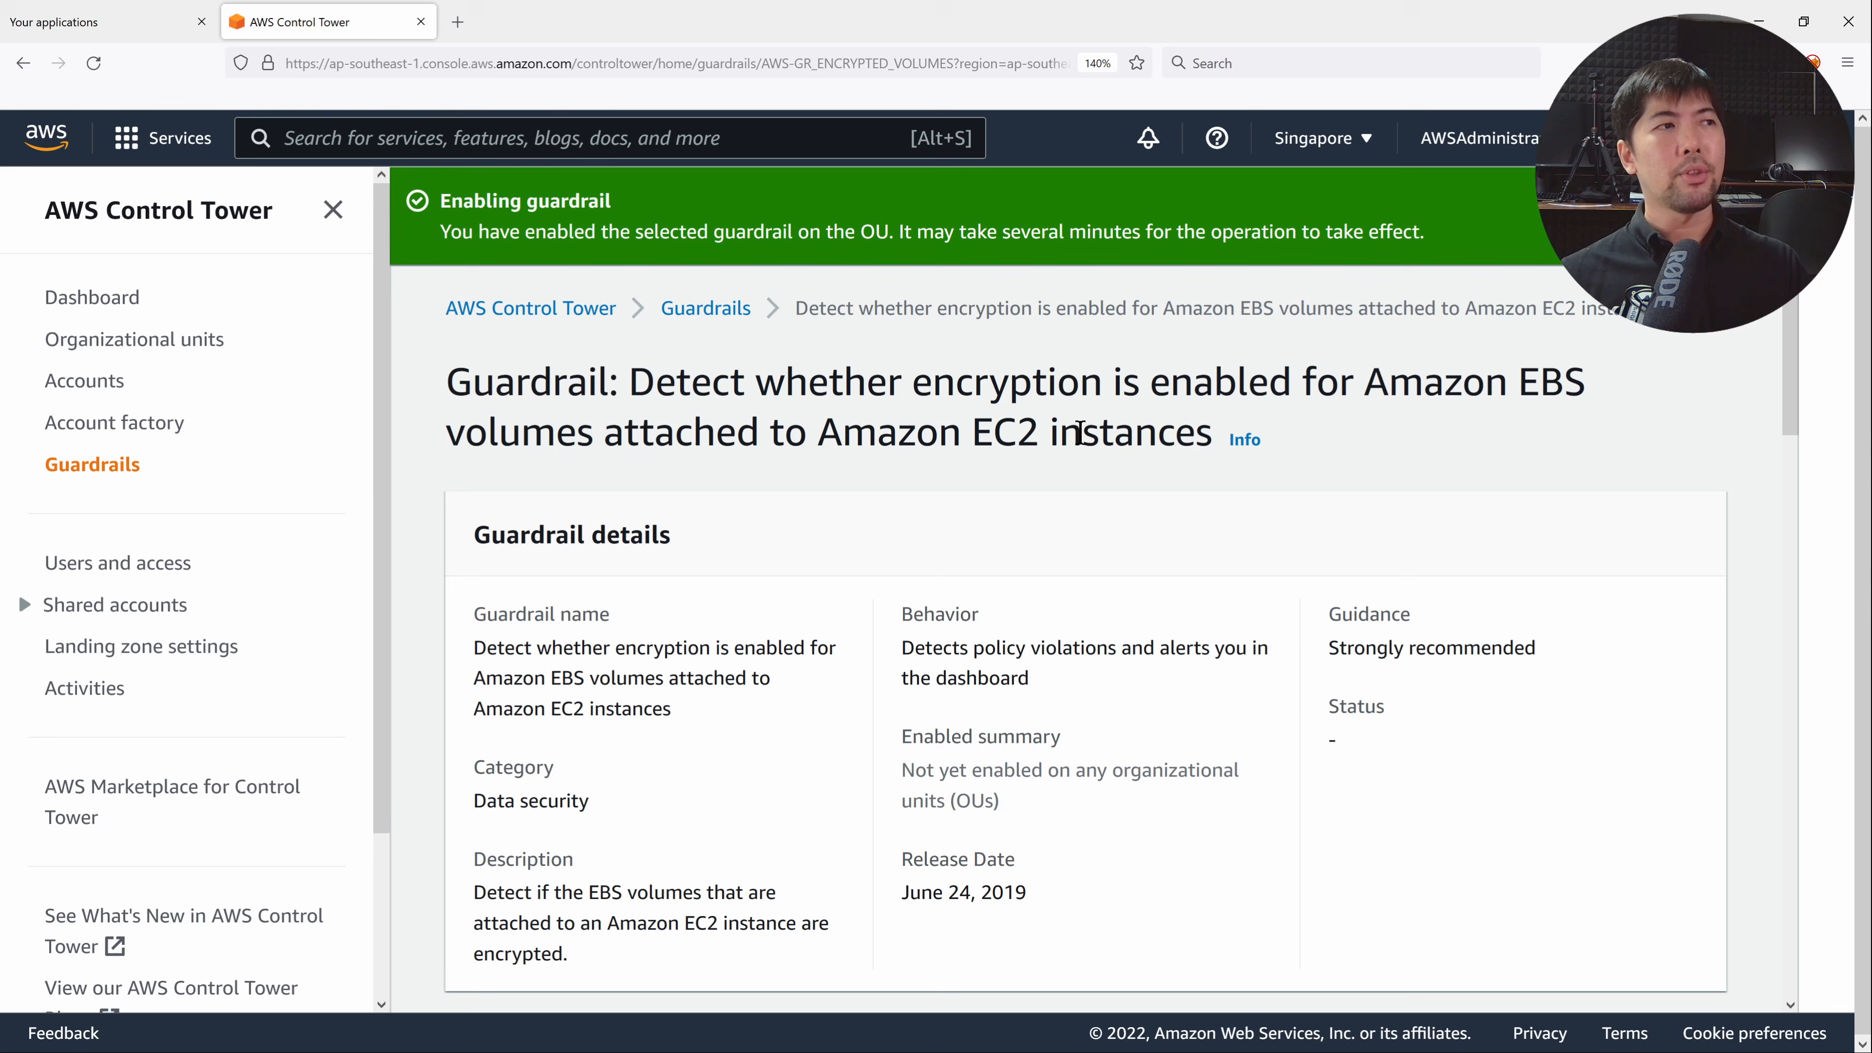
{"action": "triple_click", "coordinate": [969, 233]}
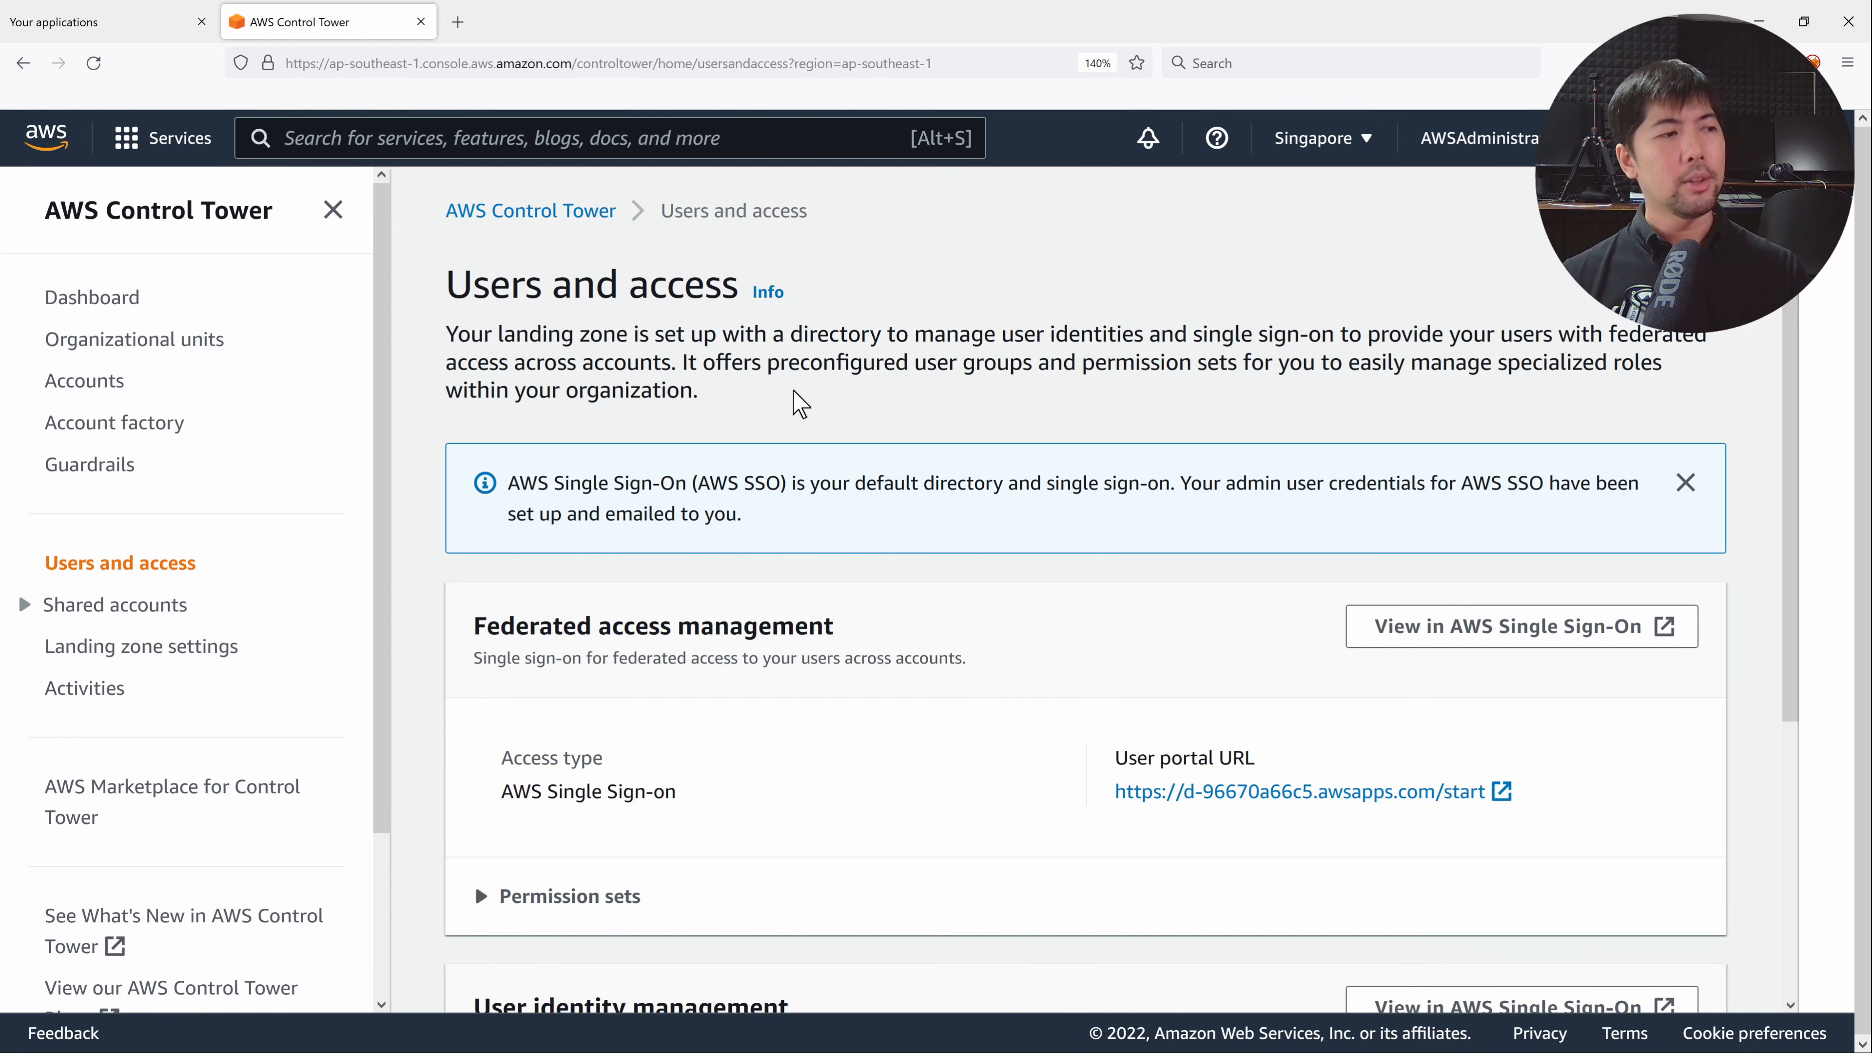
Expand the predefined permission sets on Users and access, then launch AWS Single Sign-On in a new tab.
{"action": "scroll", "coordinate": [885, 426], "scroll_direction": "down", "scroll_amount": 2}
{"action": "left_click", "coordinate": [579, 729]}
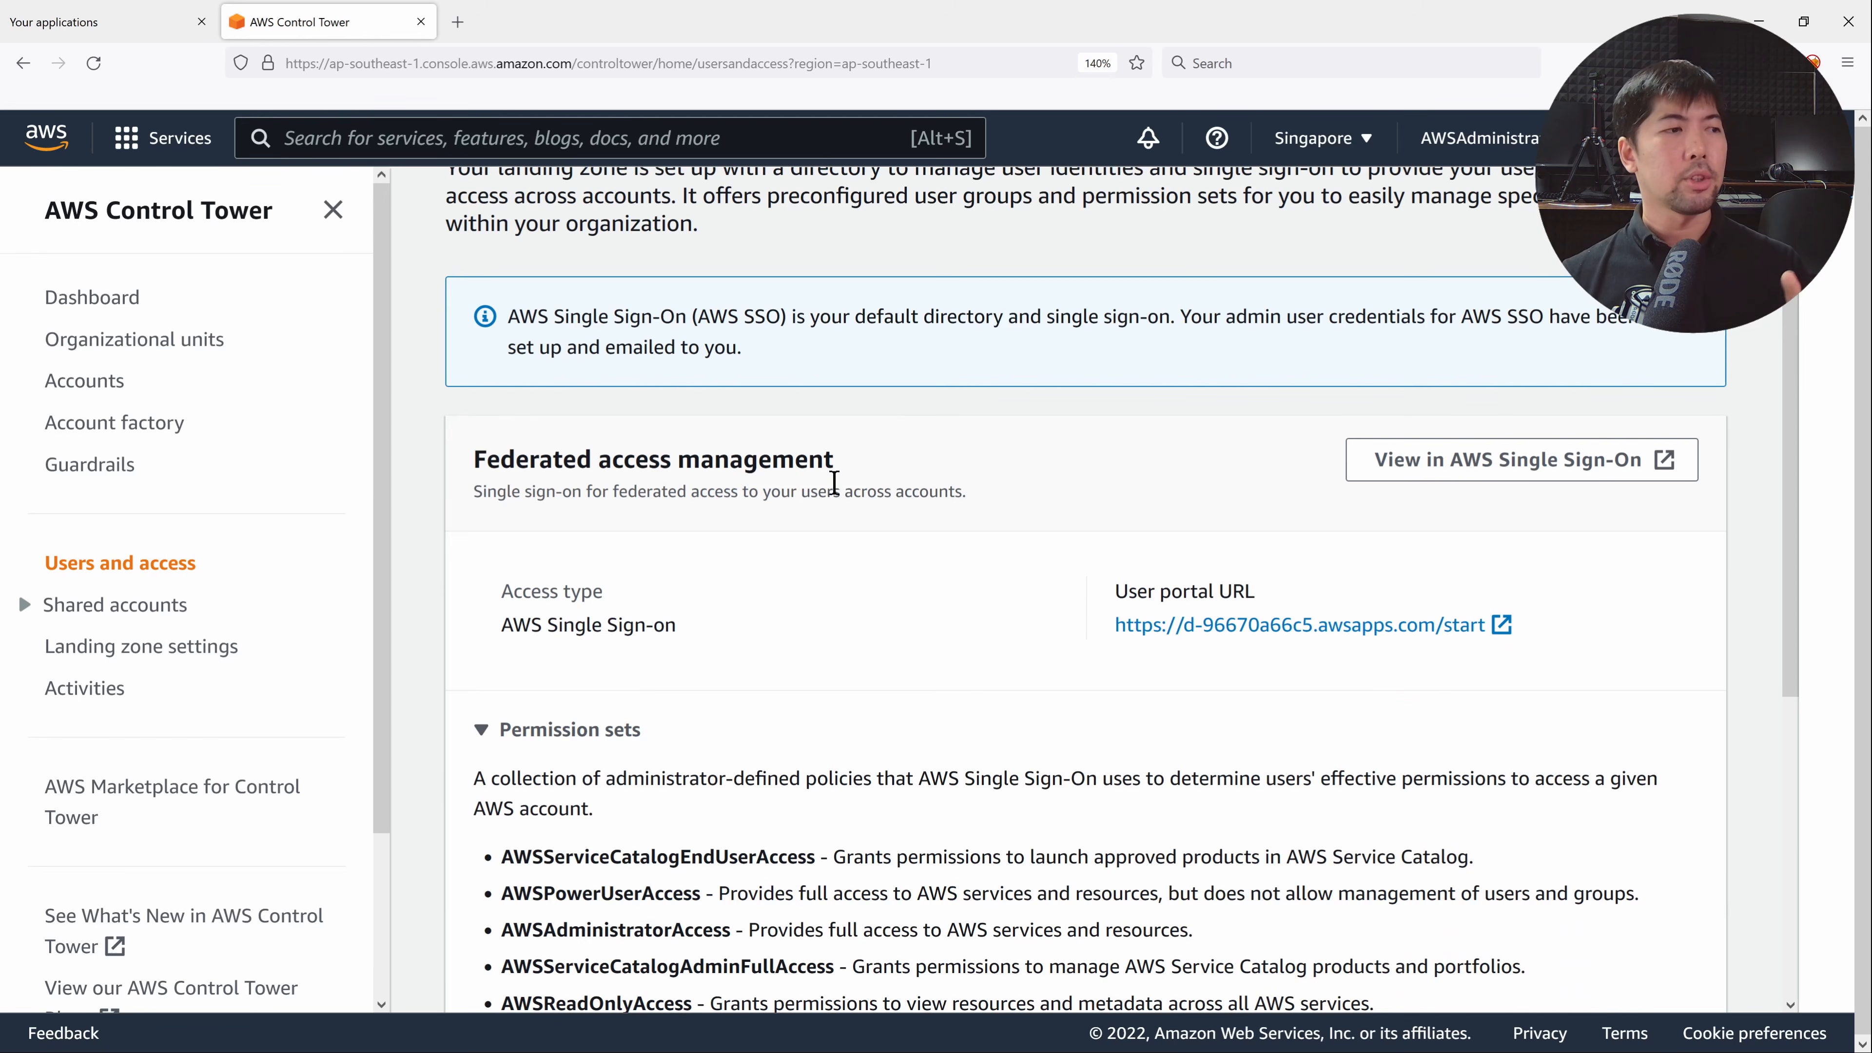
{"action": "scroll", "coordinate": [834, 483], "scroll_direction": "down", "scroll_amount": 4}
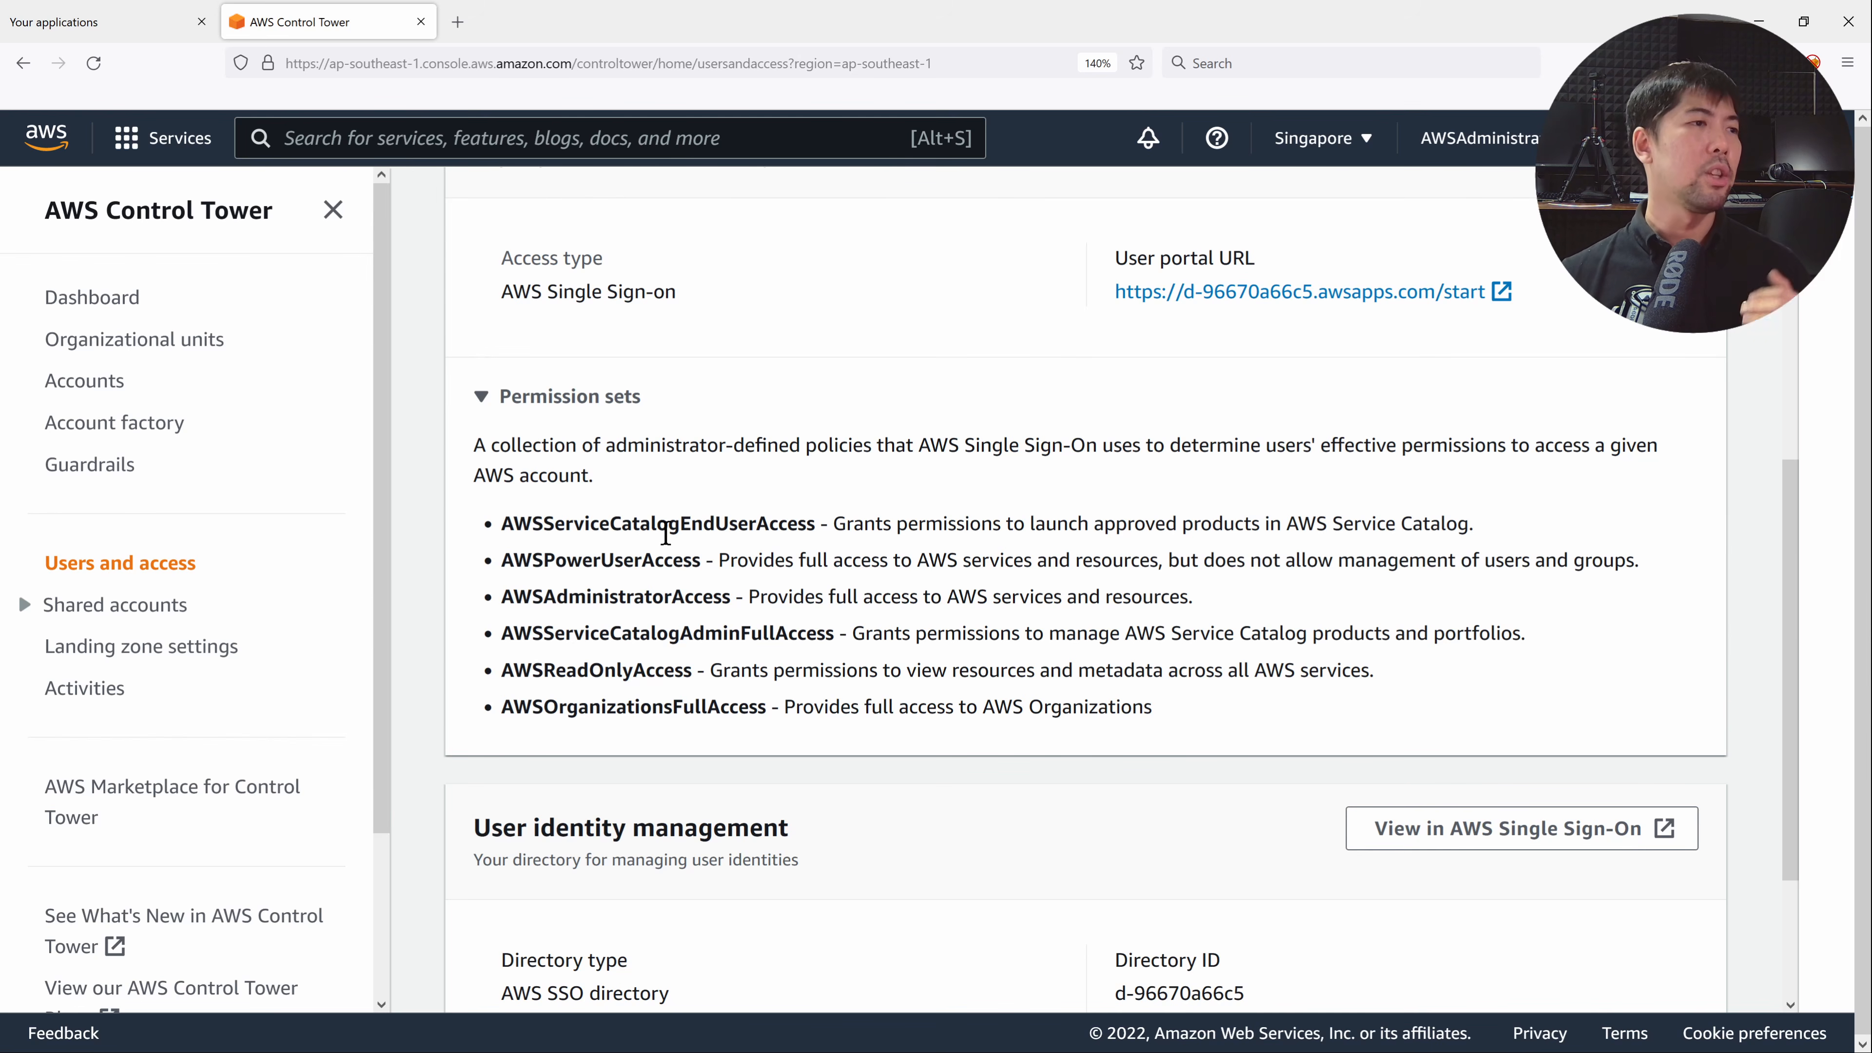
{"action": "left_click", "coordinate": [661, 554]}
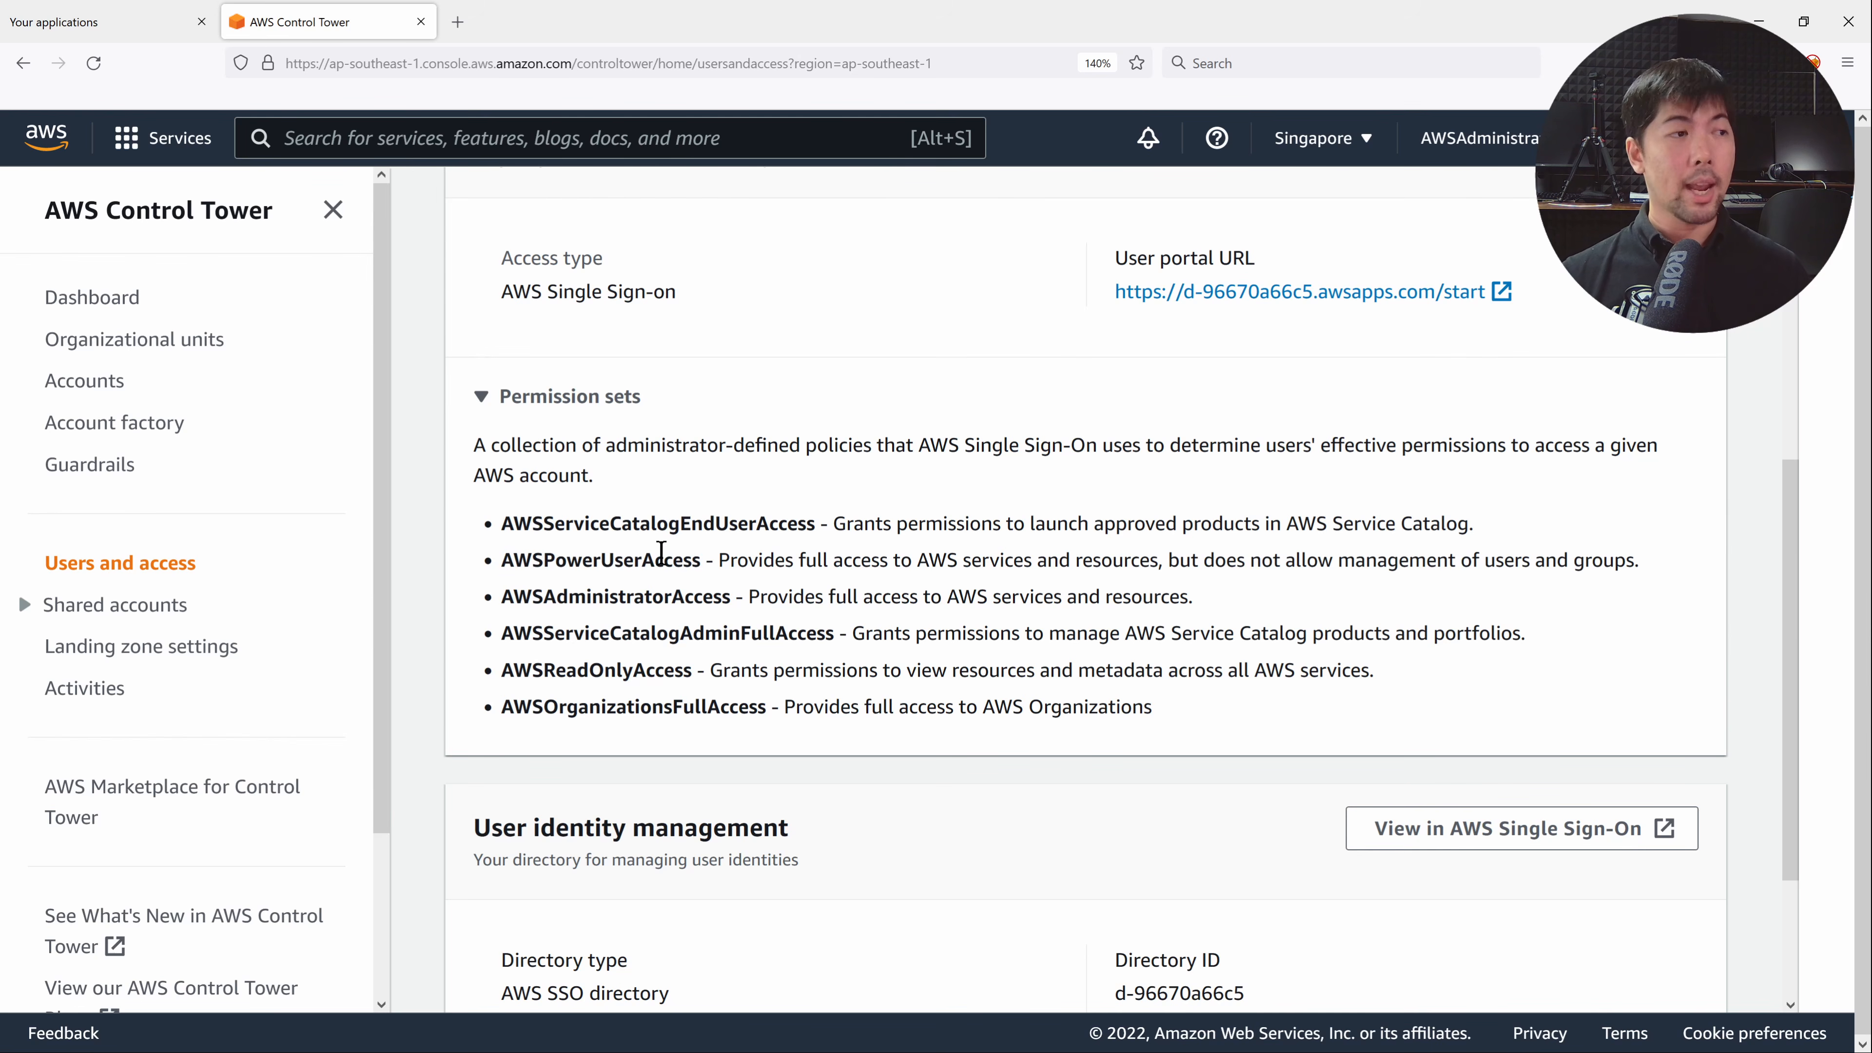
{"action": "scroll", "coordinate": [882, 553], "scroll_direction": "up", "scroll_amount": 2}
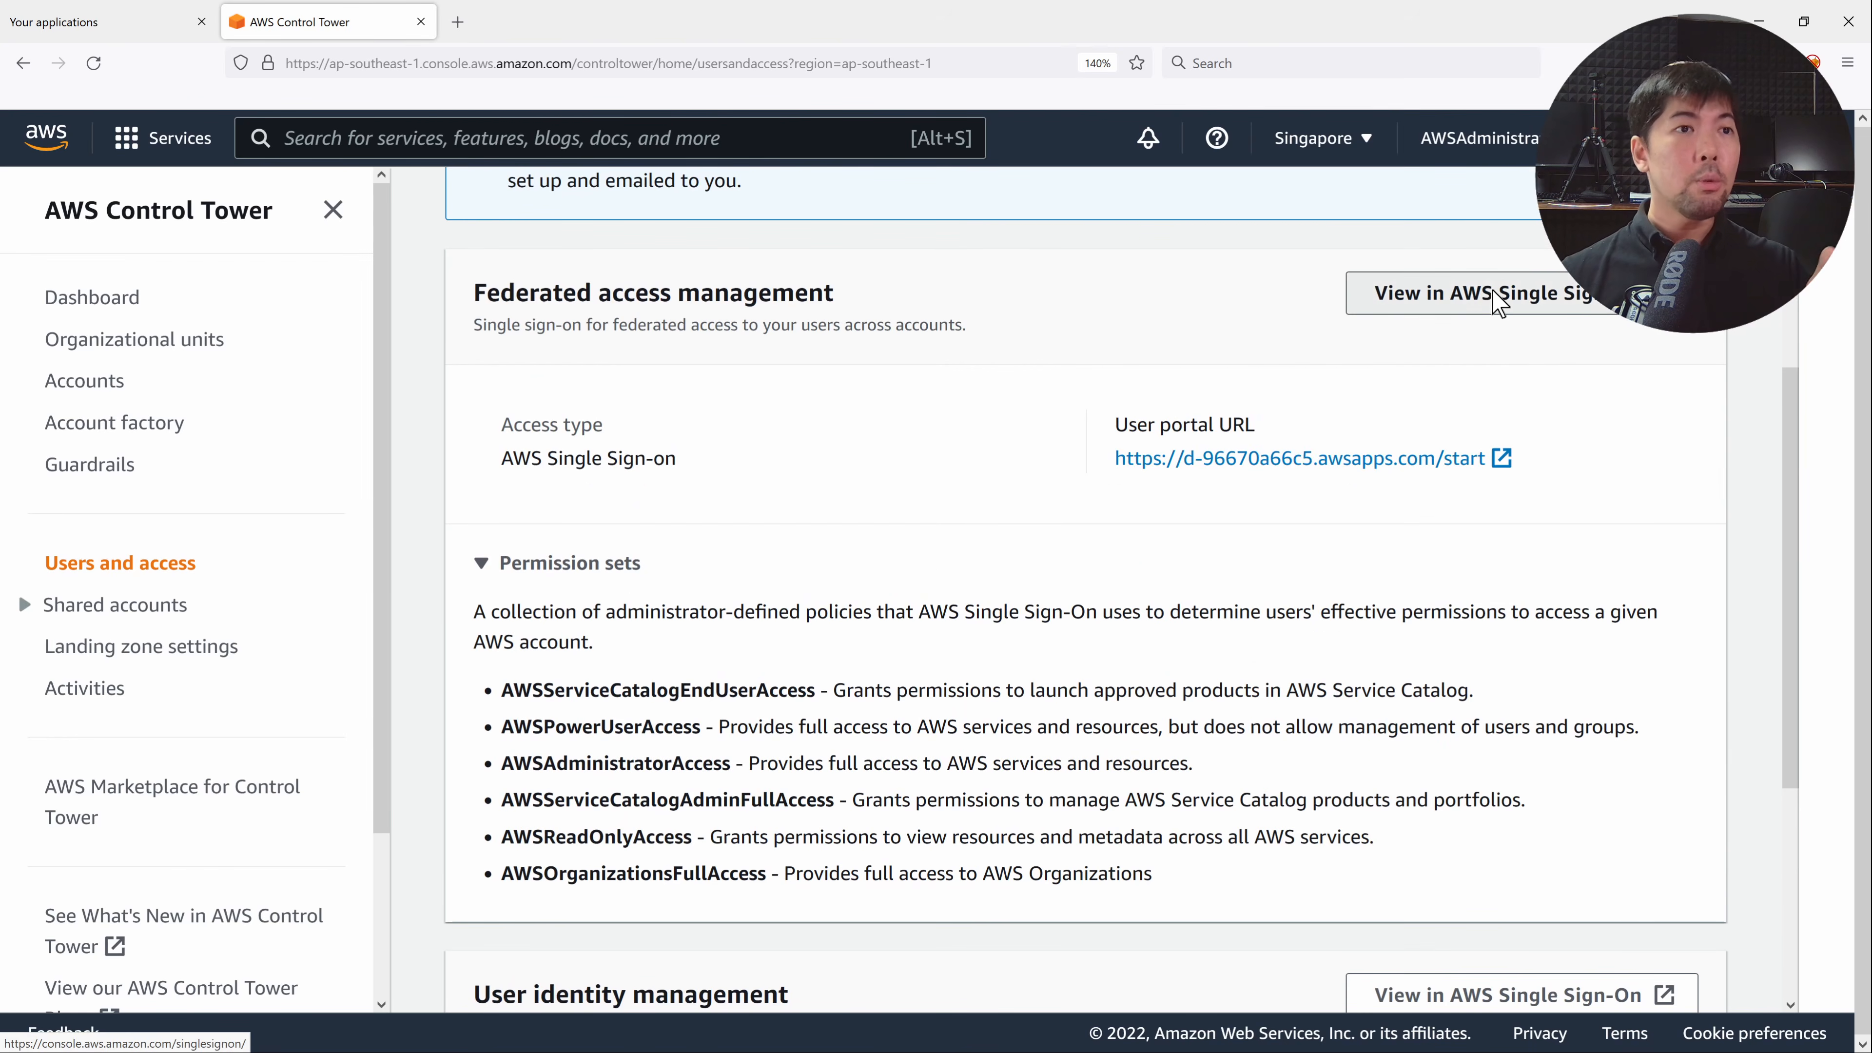
{"action": "left_click", "coordinate": [1478, 314]}
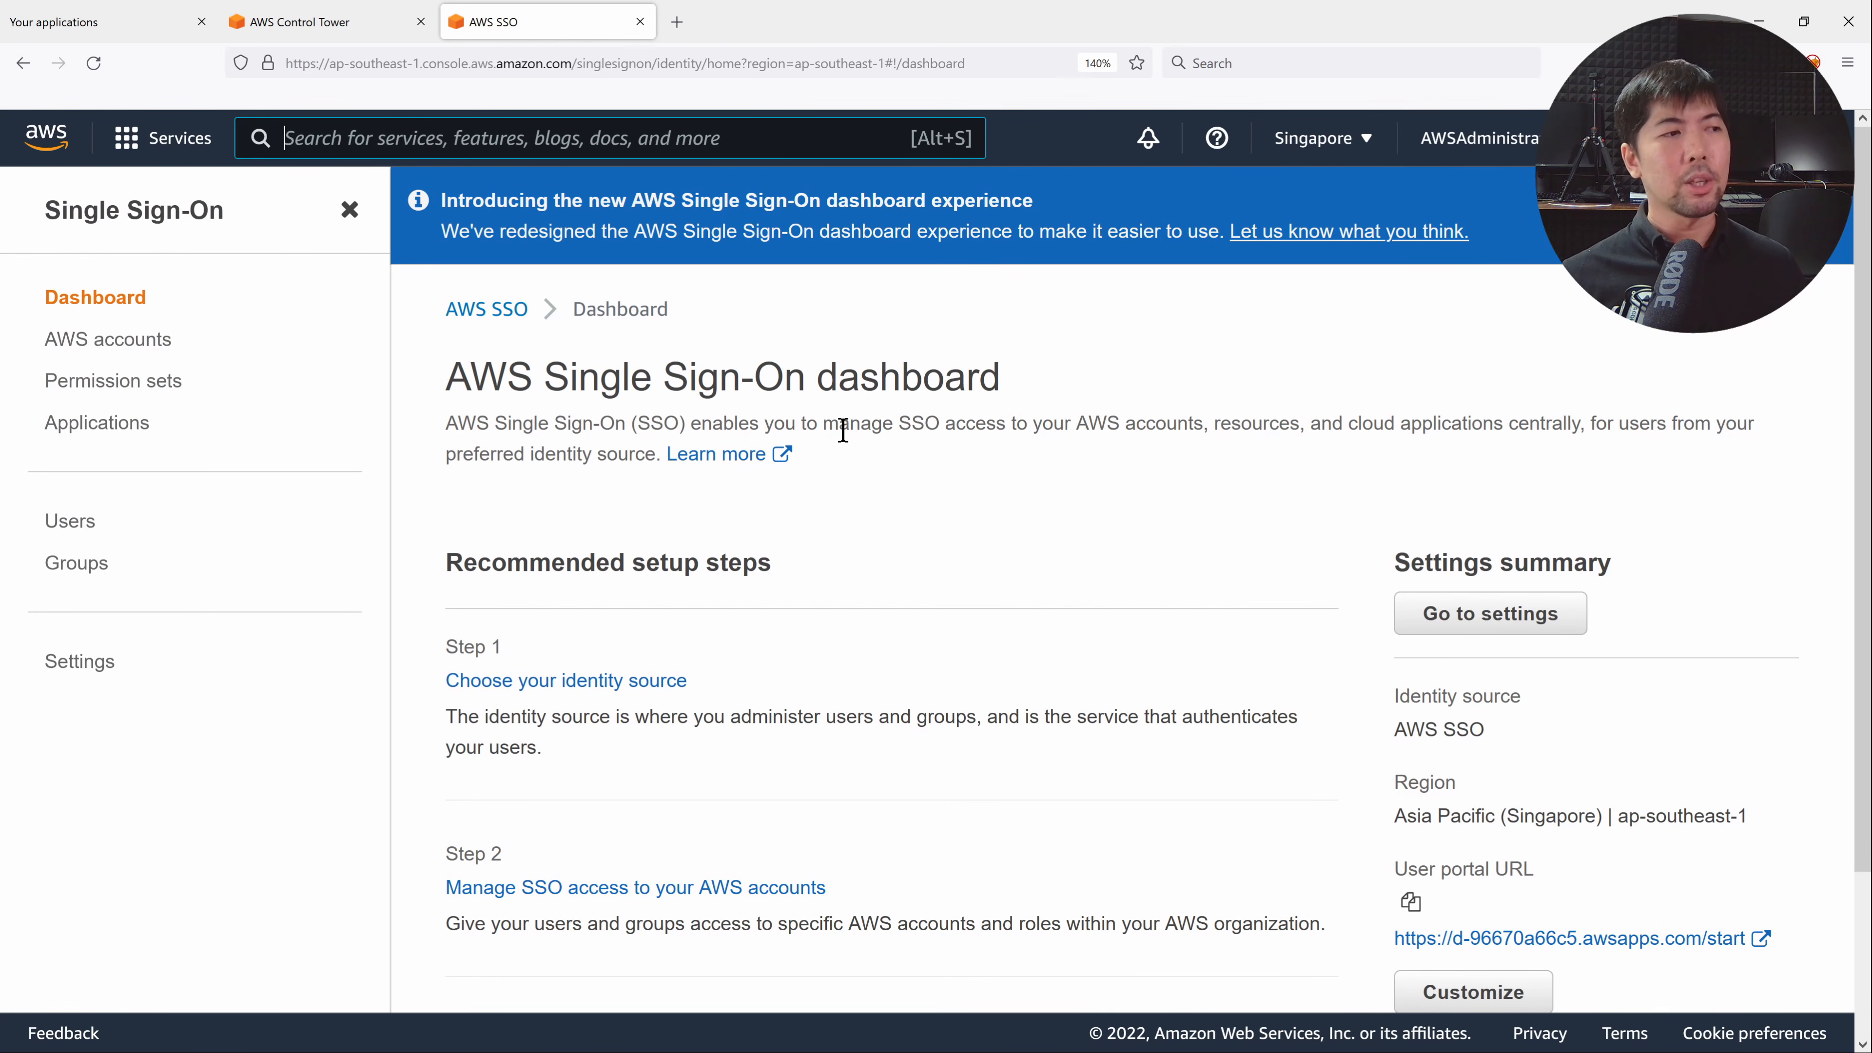
View the SSO identity source settings, then the AWS accounts tree with Root, Sandbox and Security.
{"action": "scroll", "coordinate": [844, 427], "scroll_direction": "down", "scroll_amount": 3}
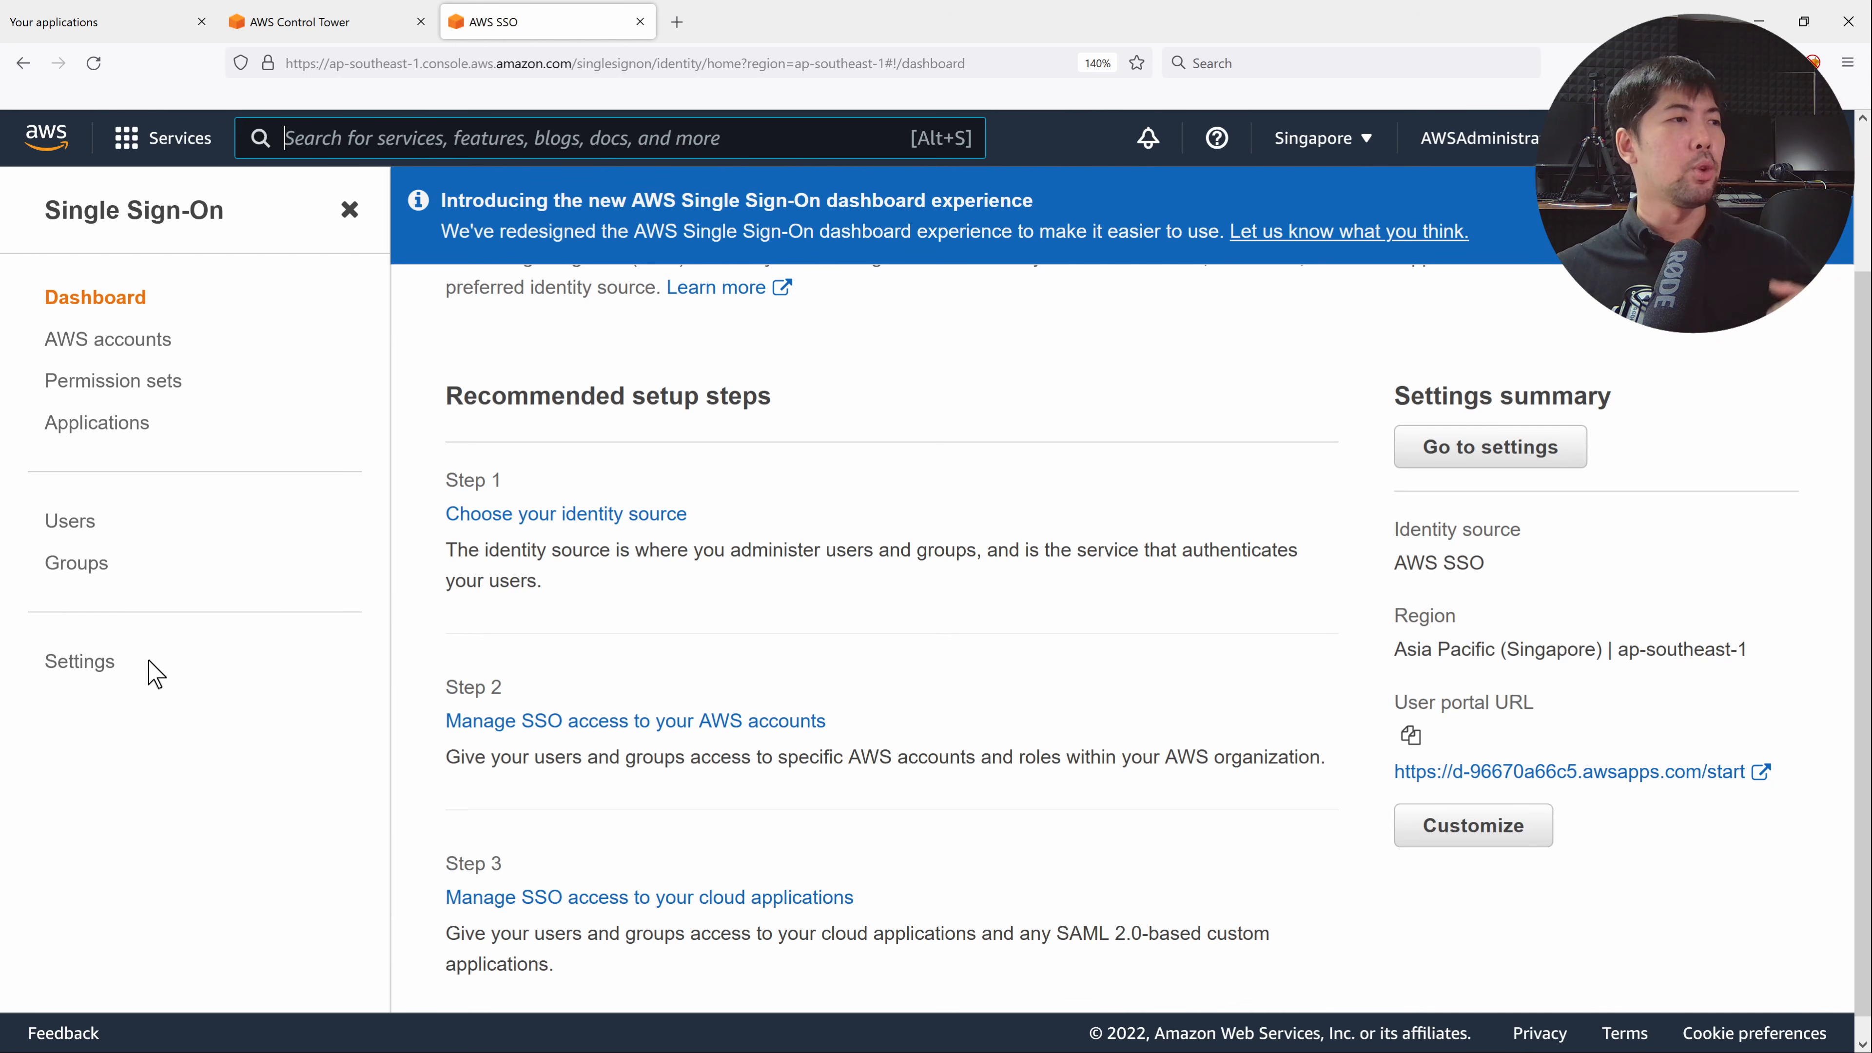
{"action": "left_click", "coordinate": [93, 662]}
{"action": "scroll", "coordinate": [1098, 568], "scroll_direction": "down", "scroll_amount": 5}
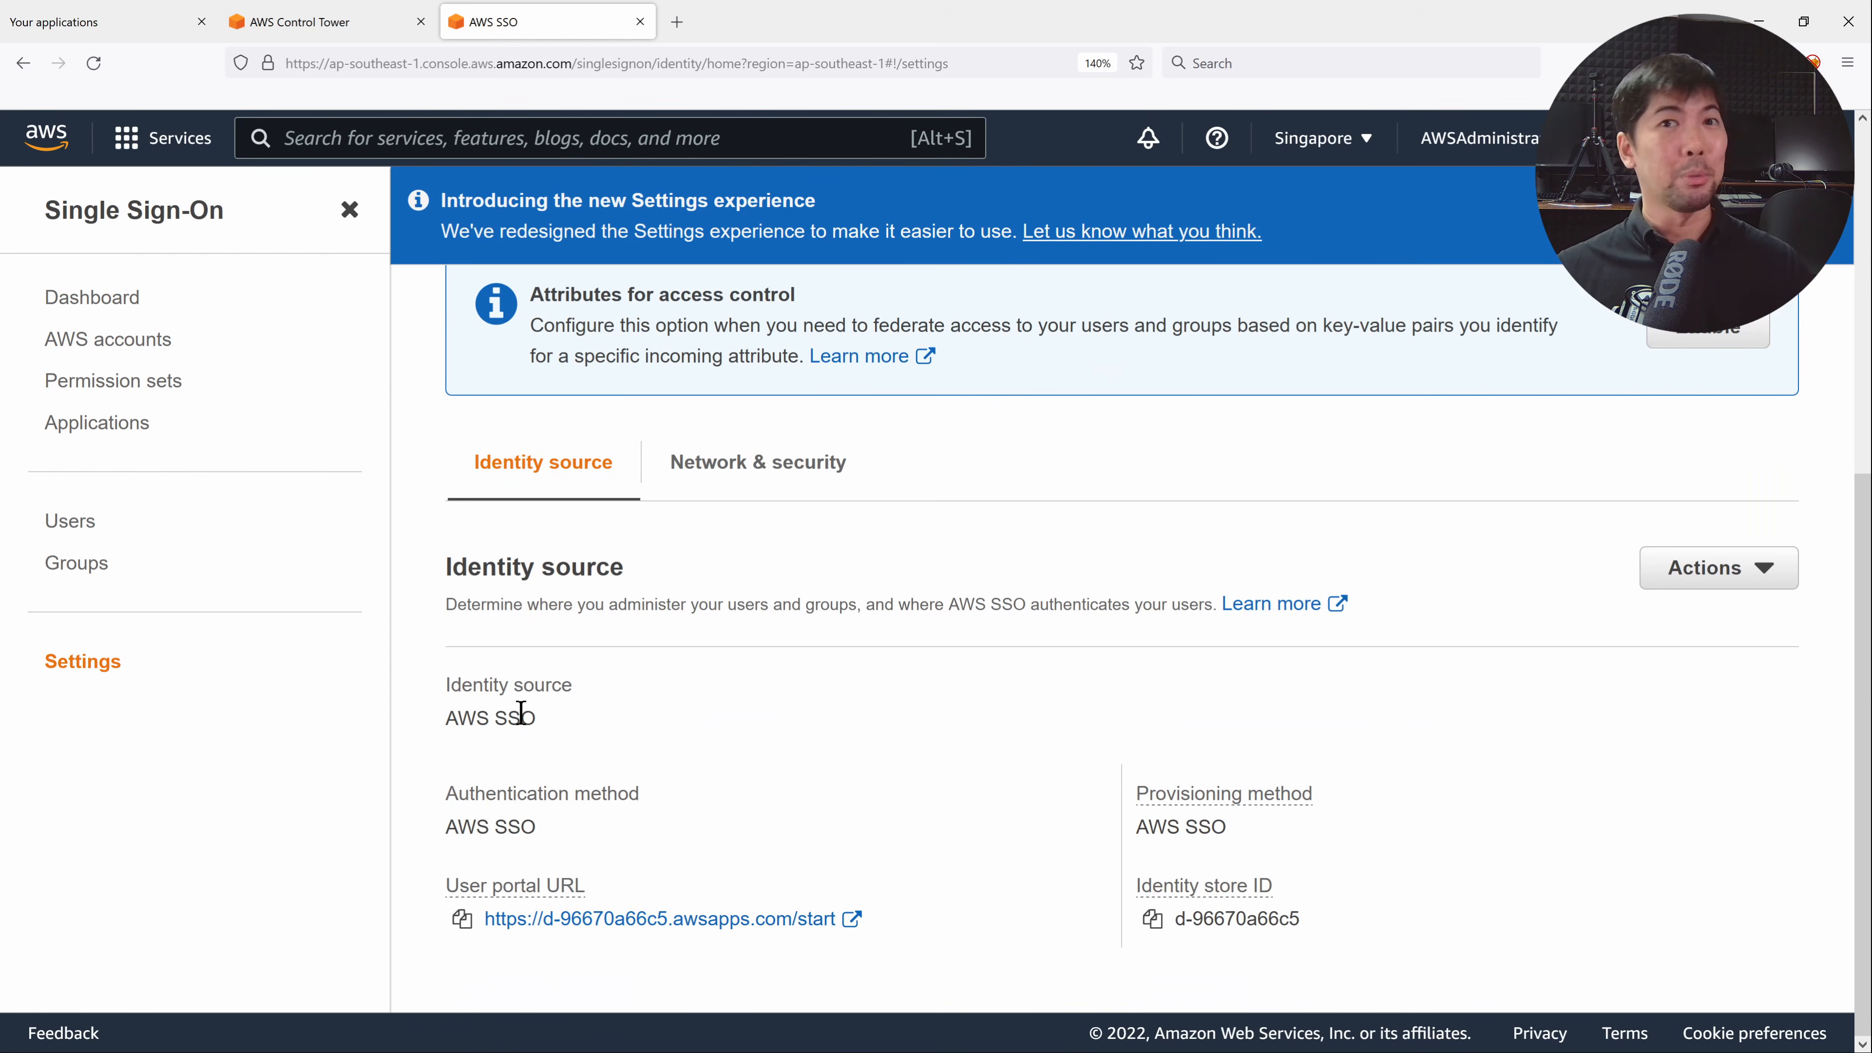
{"action": "left_click", "coordinate": [92, 338]}
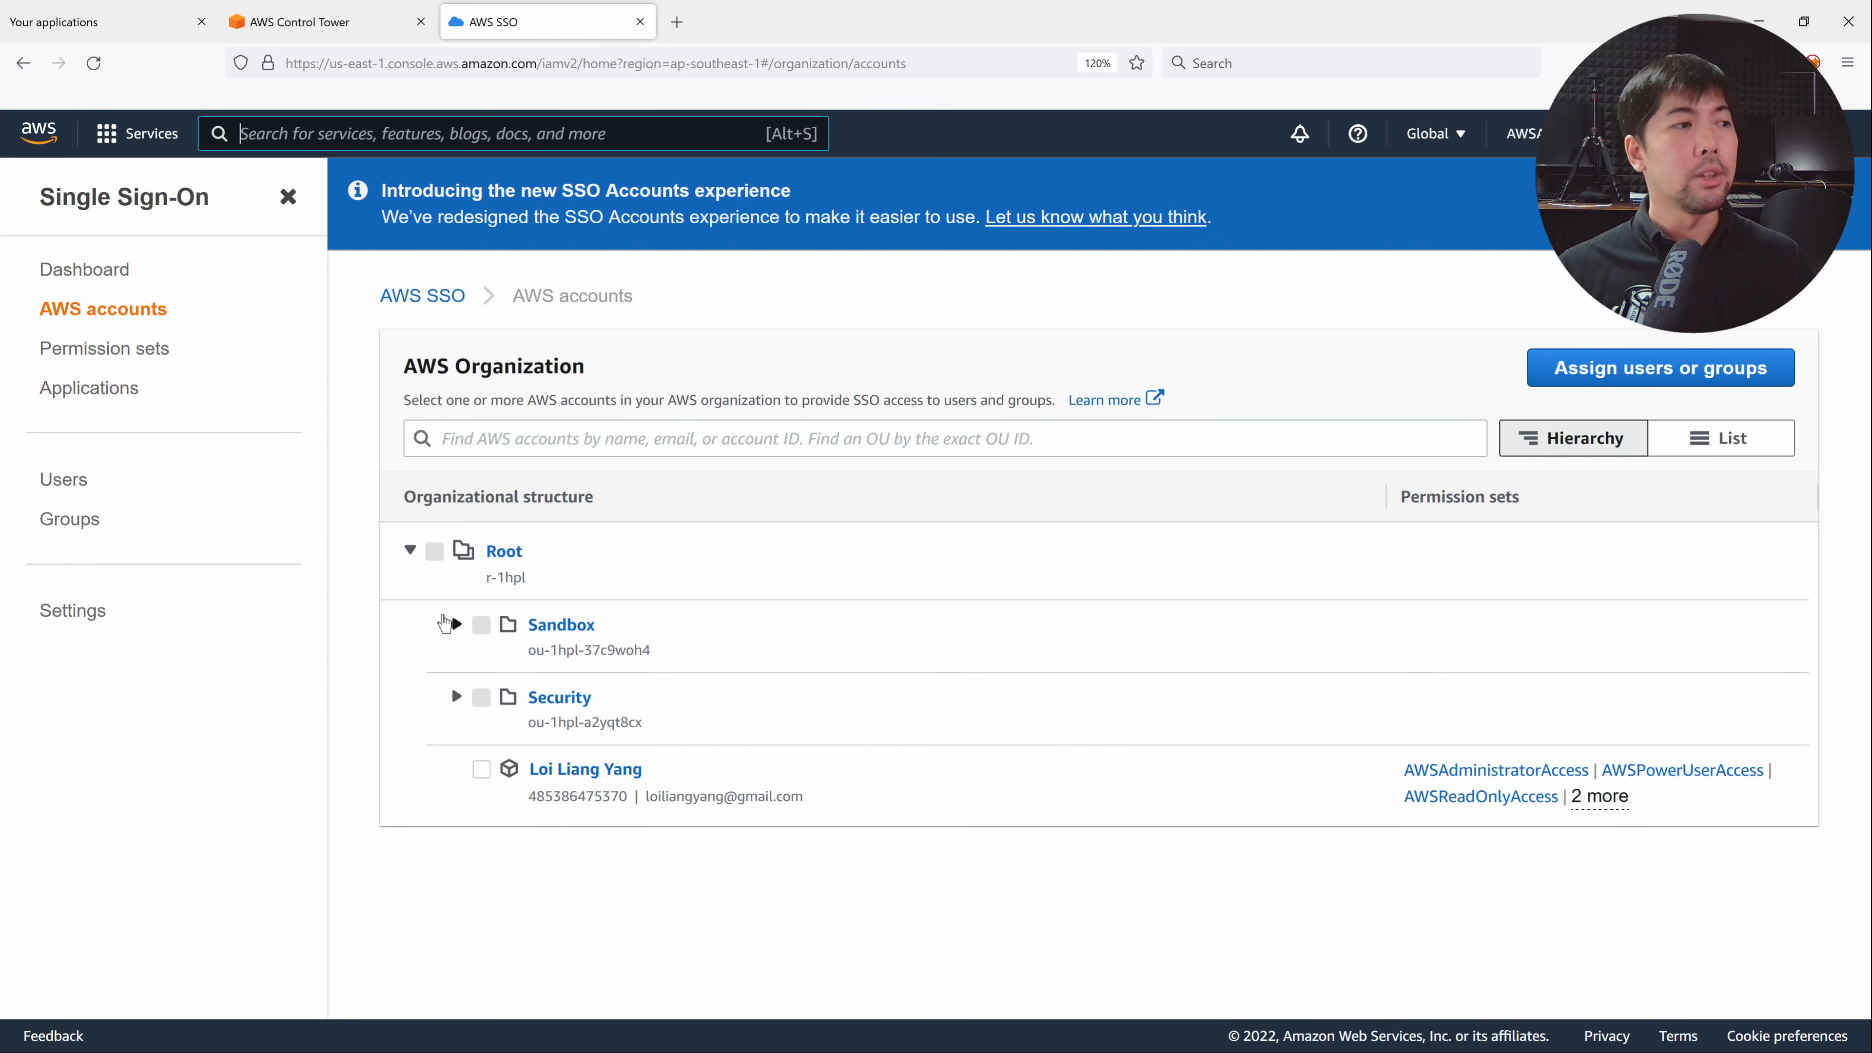
Expand the Sandbox OU's accounts, check the six provisioned permission sets, and go to Applications.
{"action": "left_click", "coordinate": [457, 623]}
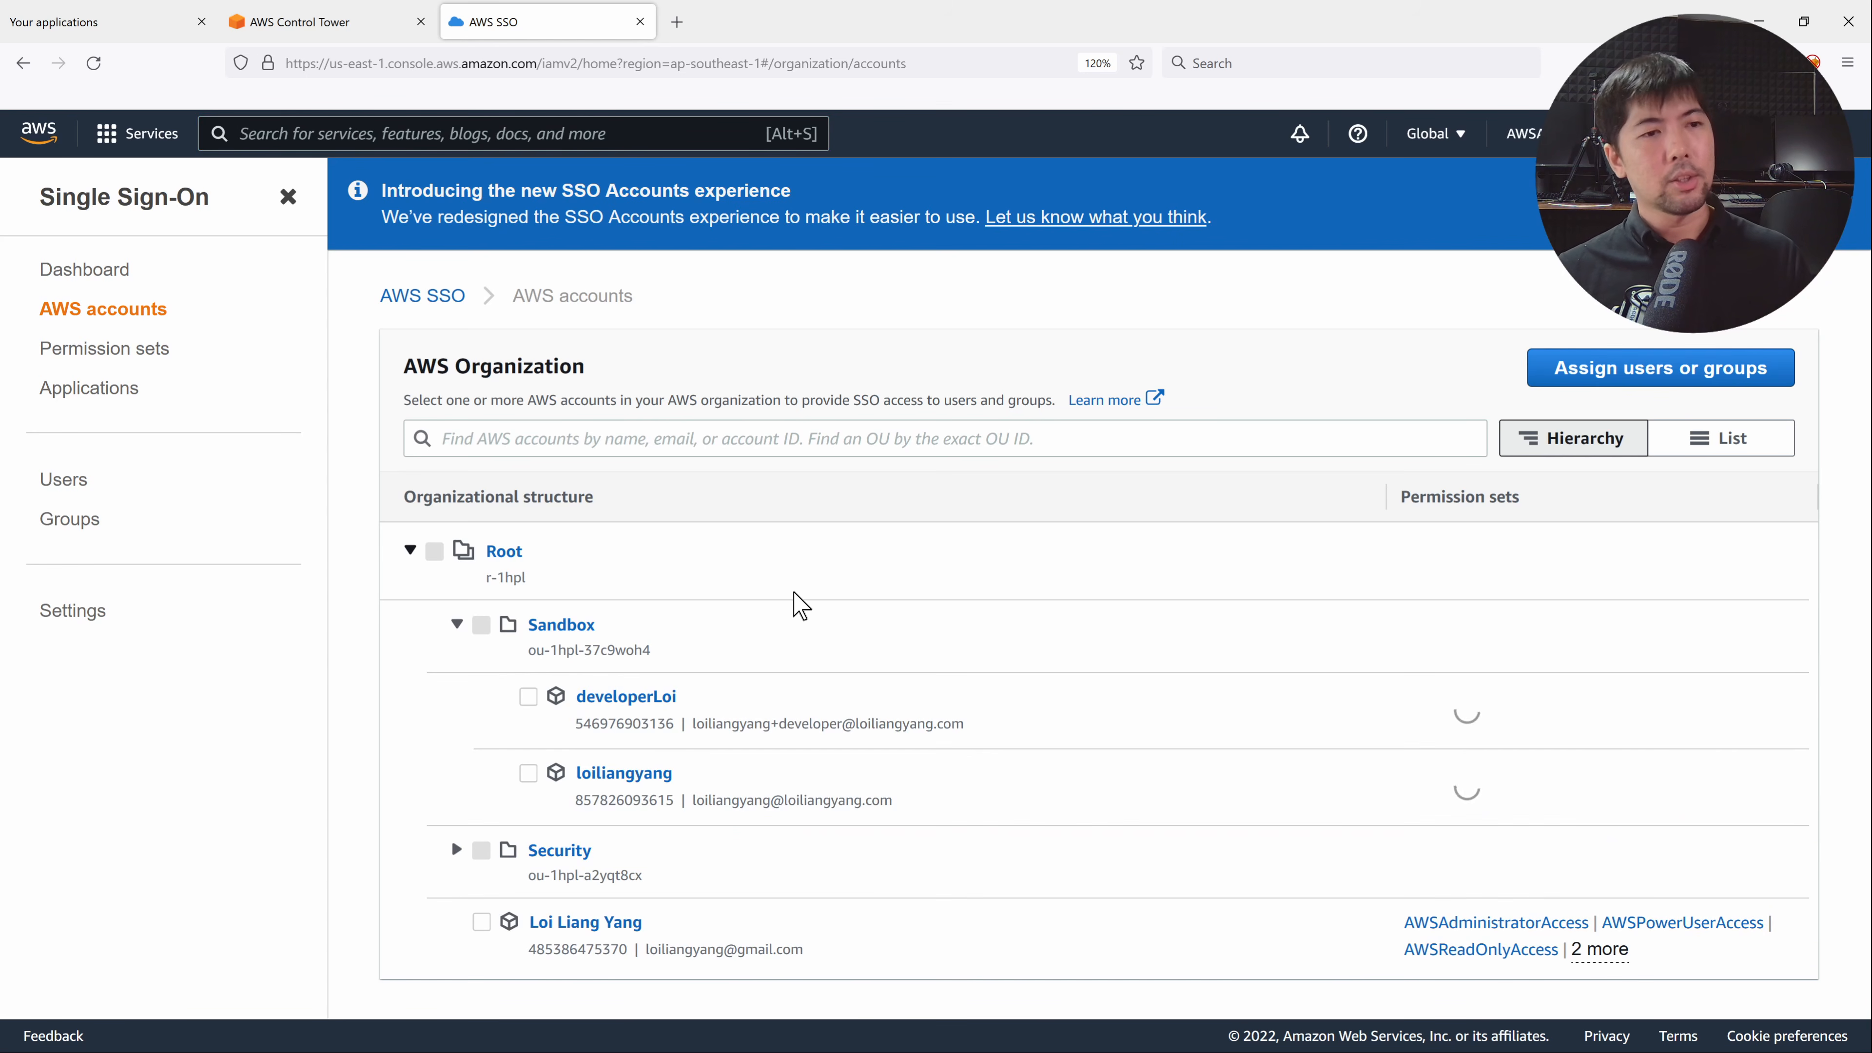
{"action": "scroll", "coordinate": [760, 787], "scroll_direction": "down", "scroll_amount": 1}
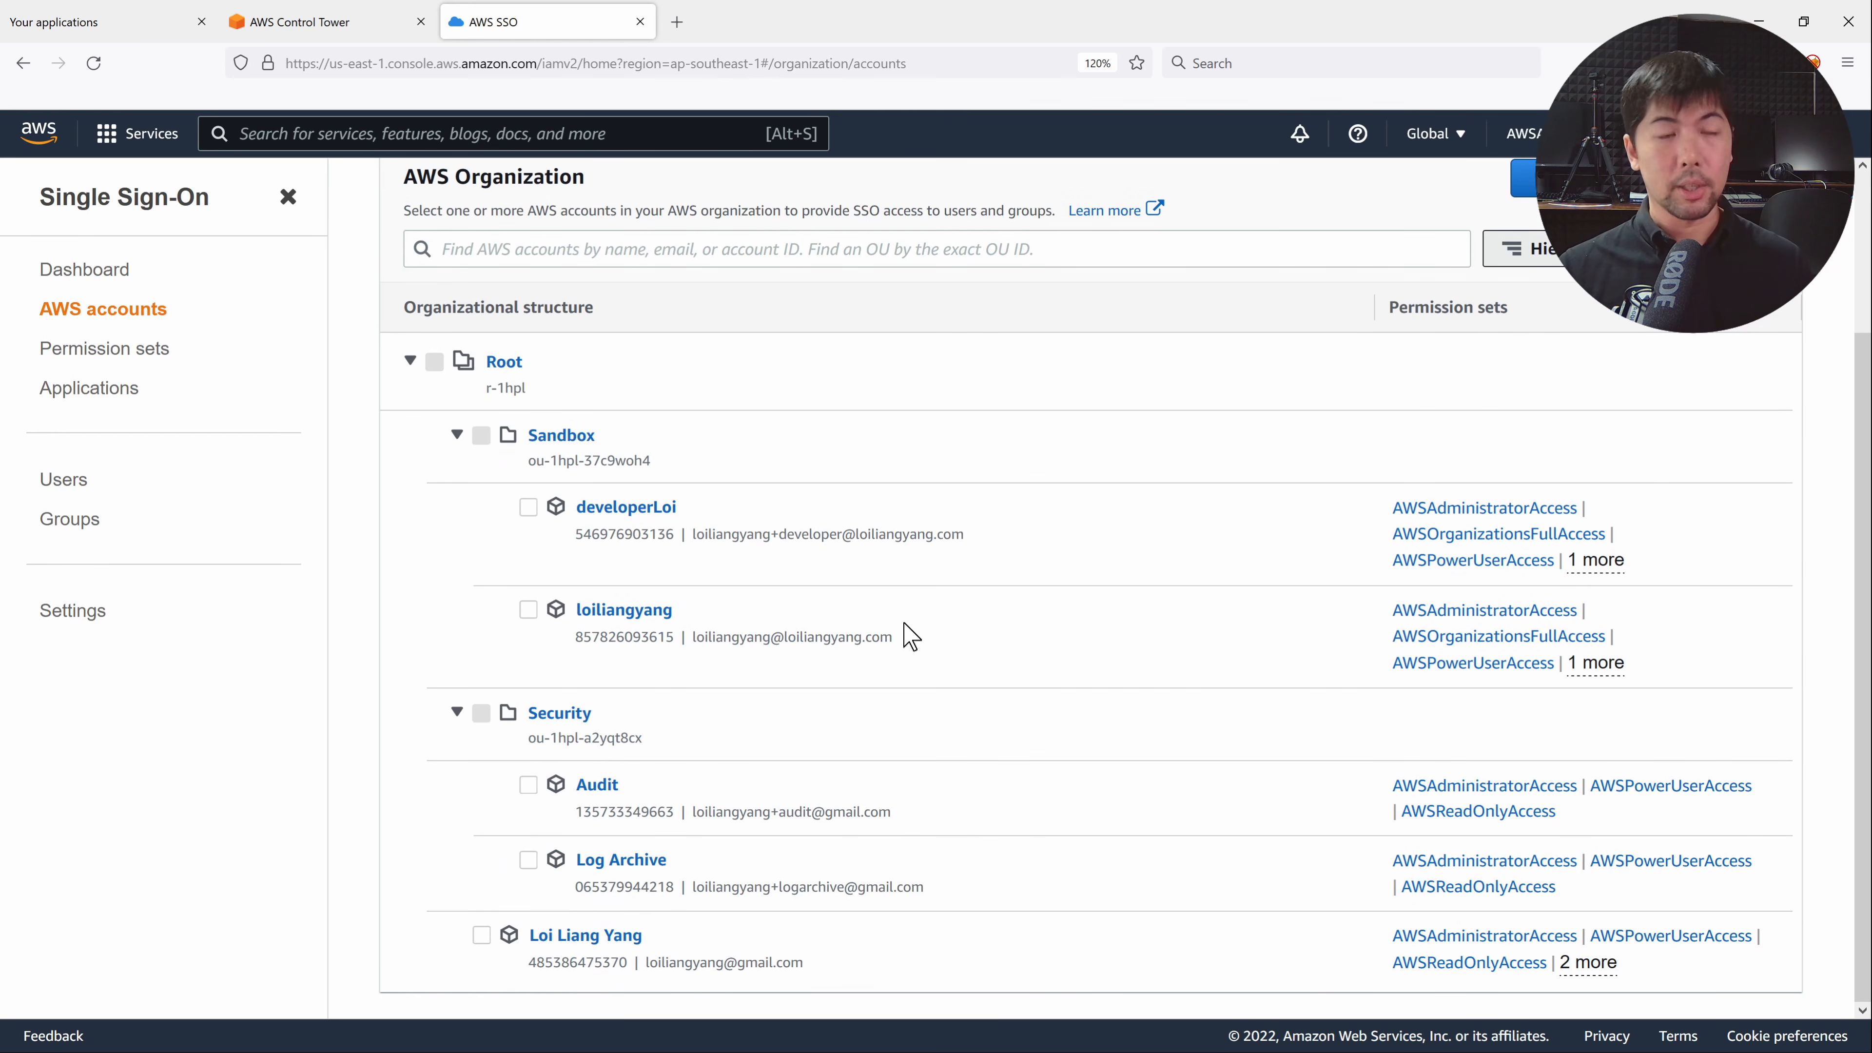
{"action": "left_click", "coordinate": [101, 357]}
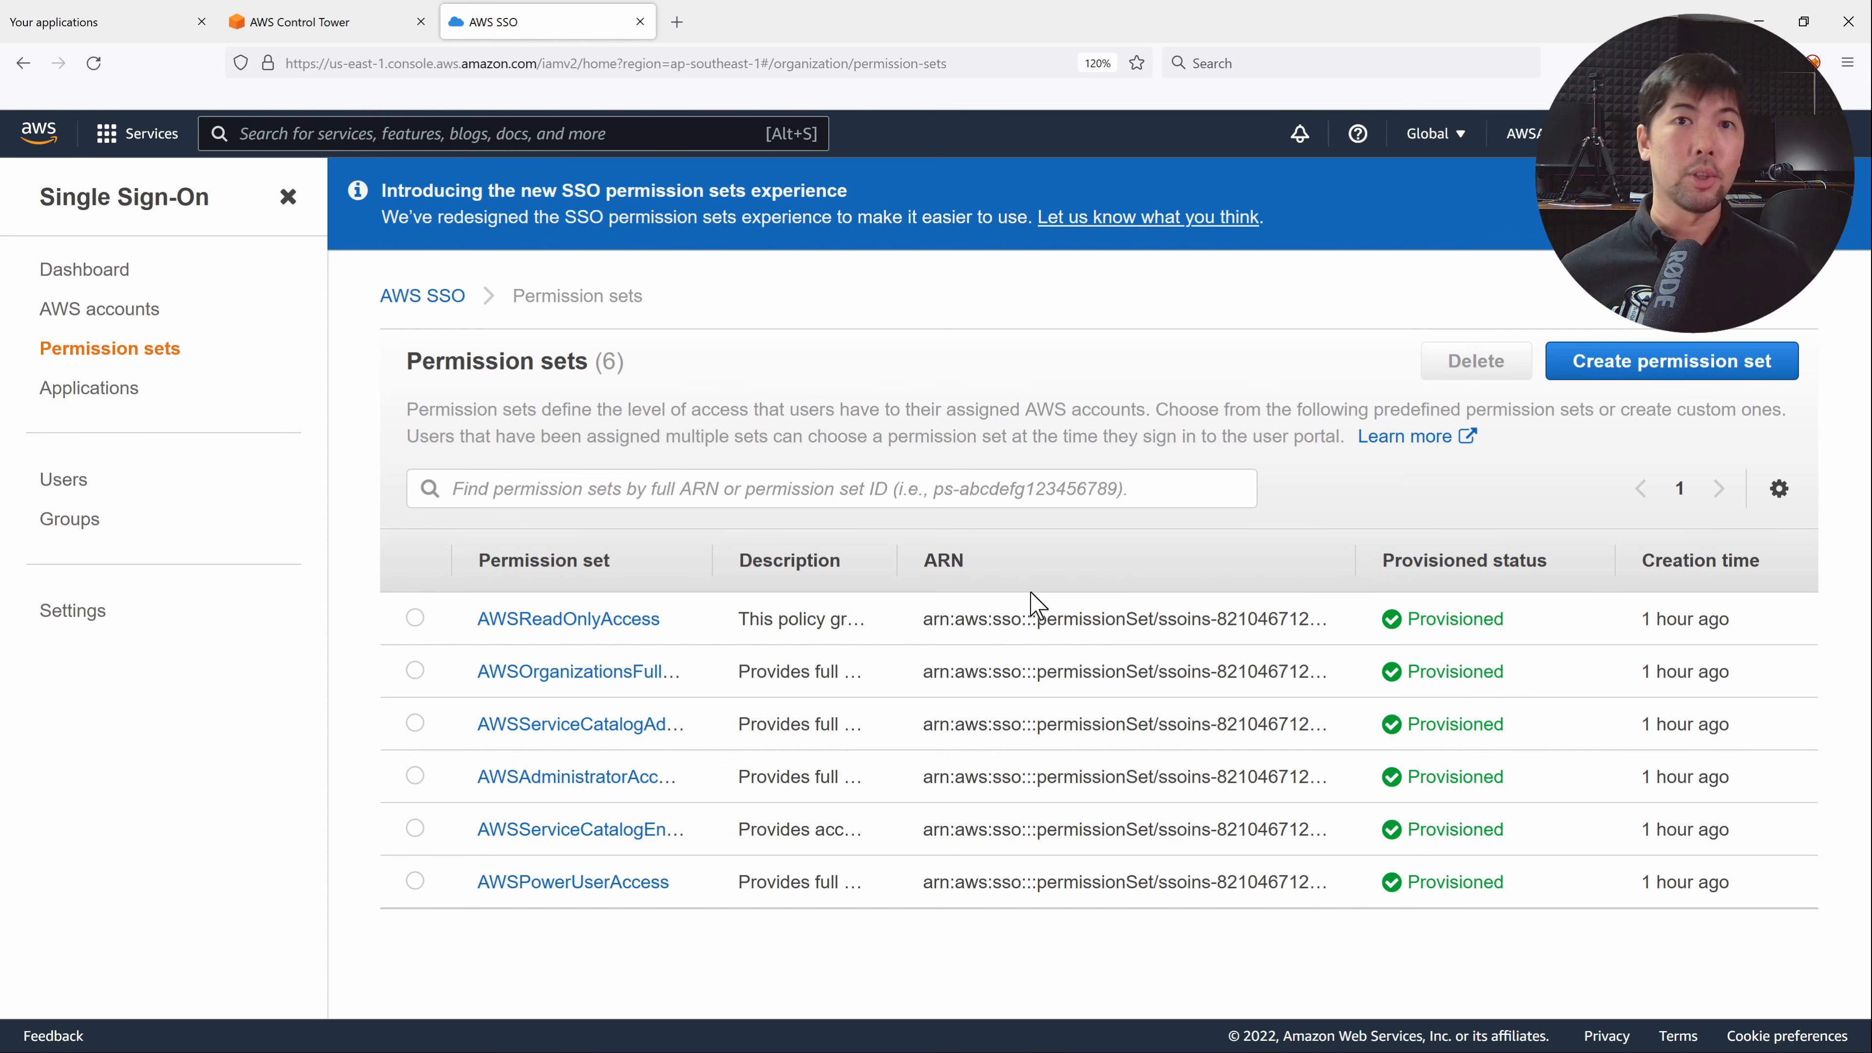
{"action": "left_click", "coordinate": [92, 388]}
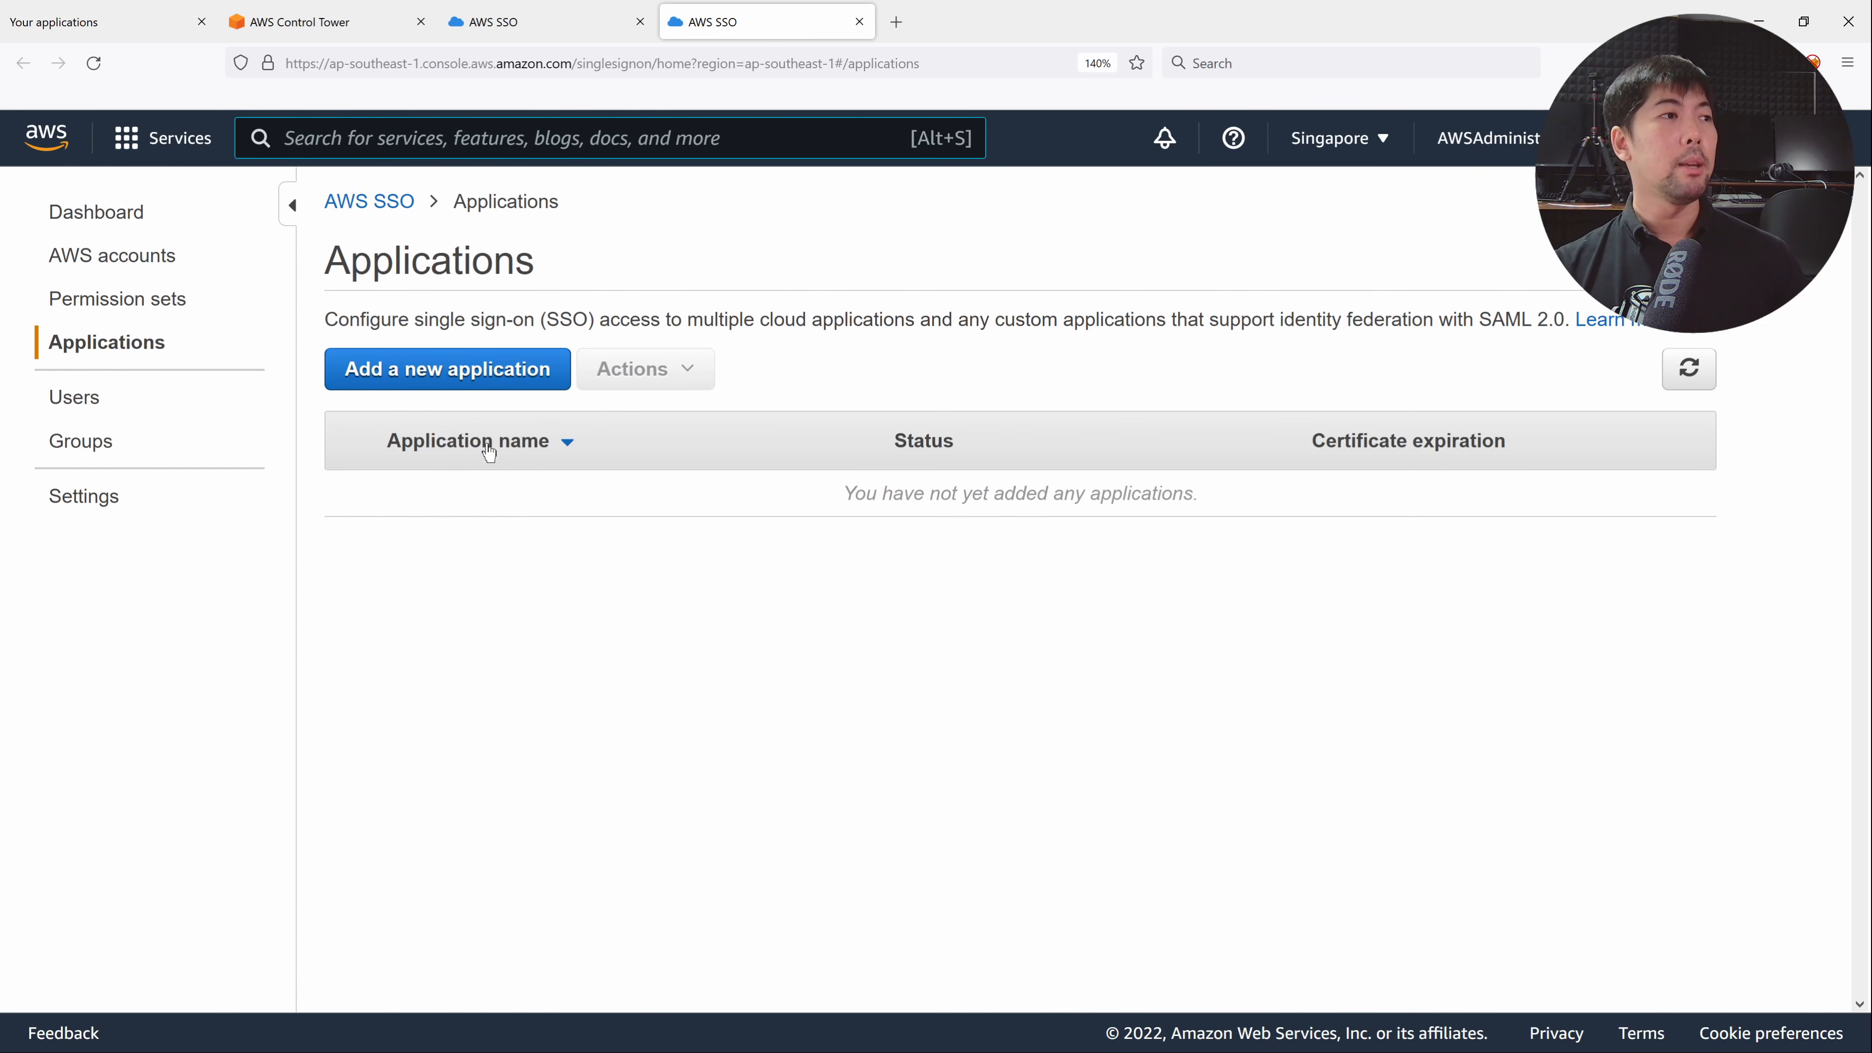
Start adding a new application and expand the catalog with Show more applications.
{"action": "left_click", "coordinate": [473, 371]}
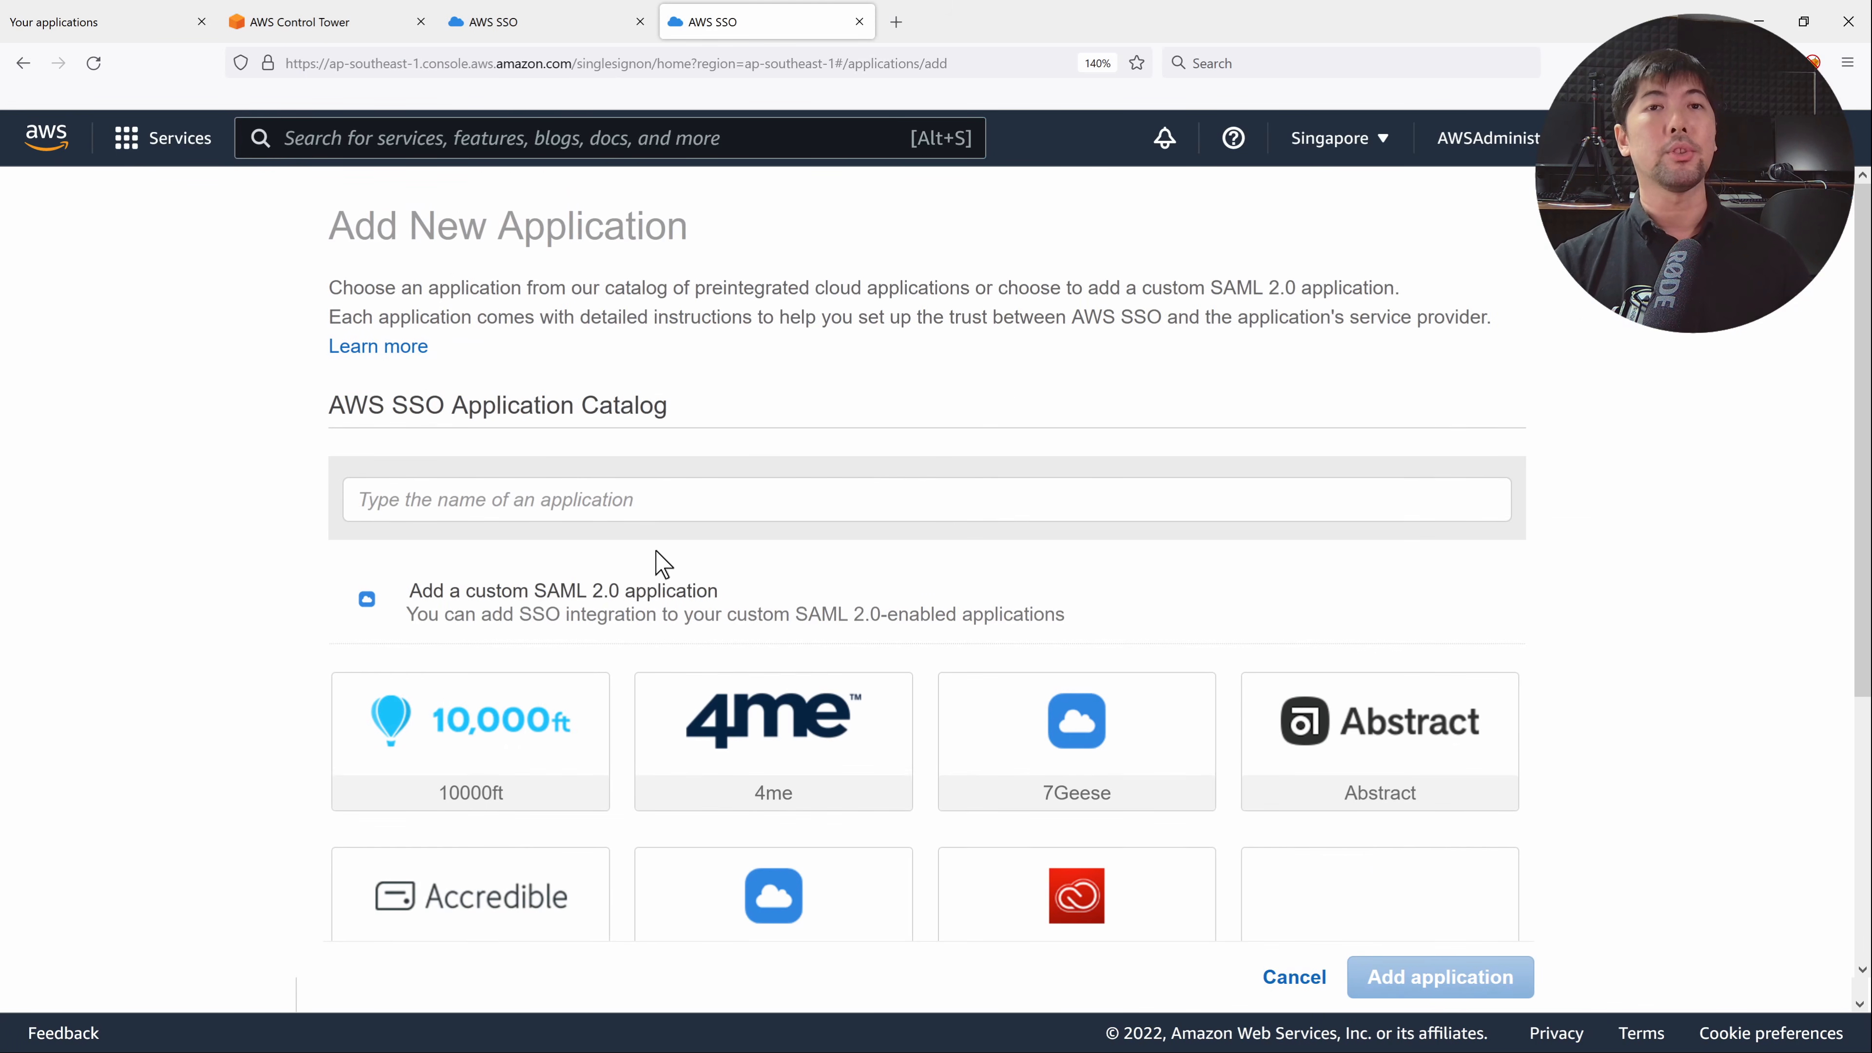
{"action": "scroll", "coordinate": [773, 483], "scroll_direction": "down", "scroll_amount": 3}
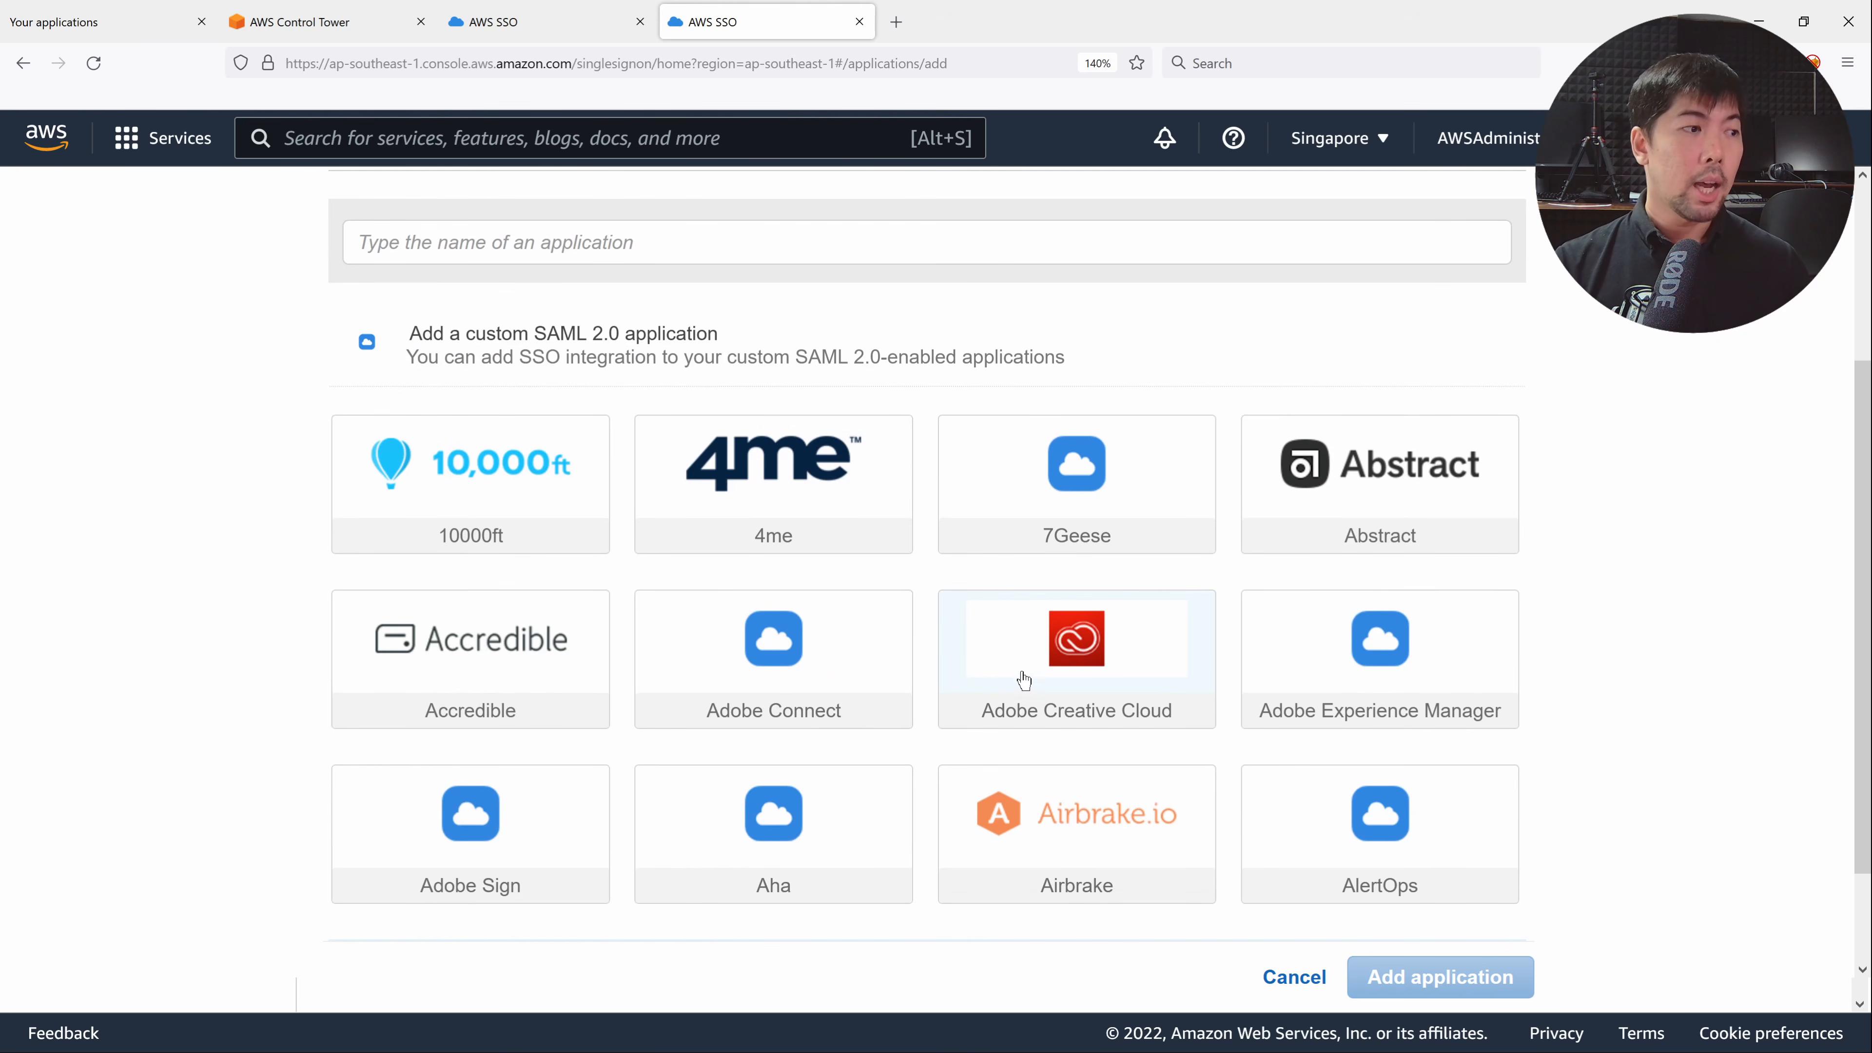
{"action": "scroll", "coordinate": [1025, 679], "scroll_direction": "down", "scroll_amount": 2}
{"action": "left_click", "coordinate": [991, 855]}
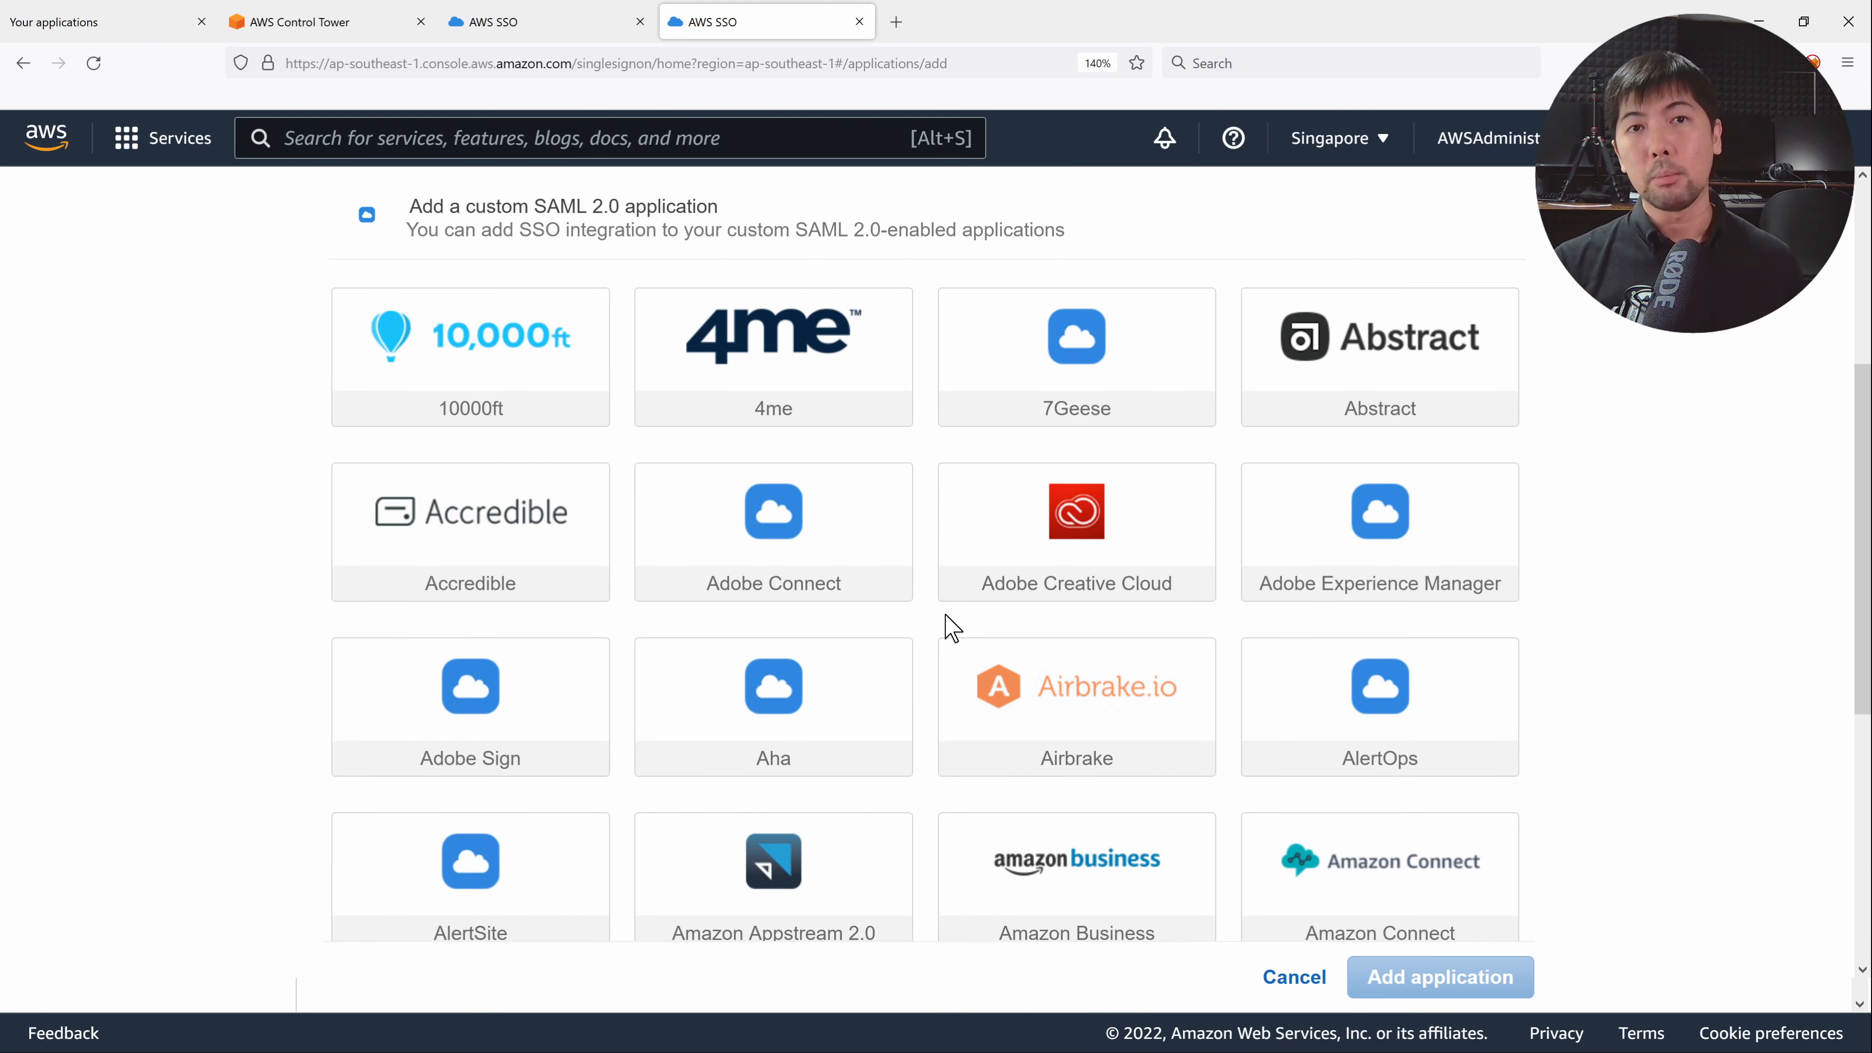
{"action": "scroll", "coordinate": [969, 645], "scroll_direction": "up", "scroll_amount": 5}
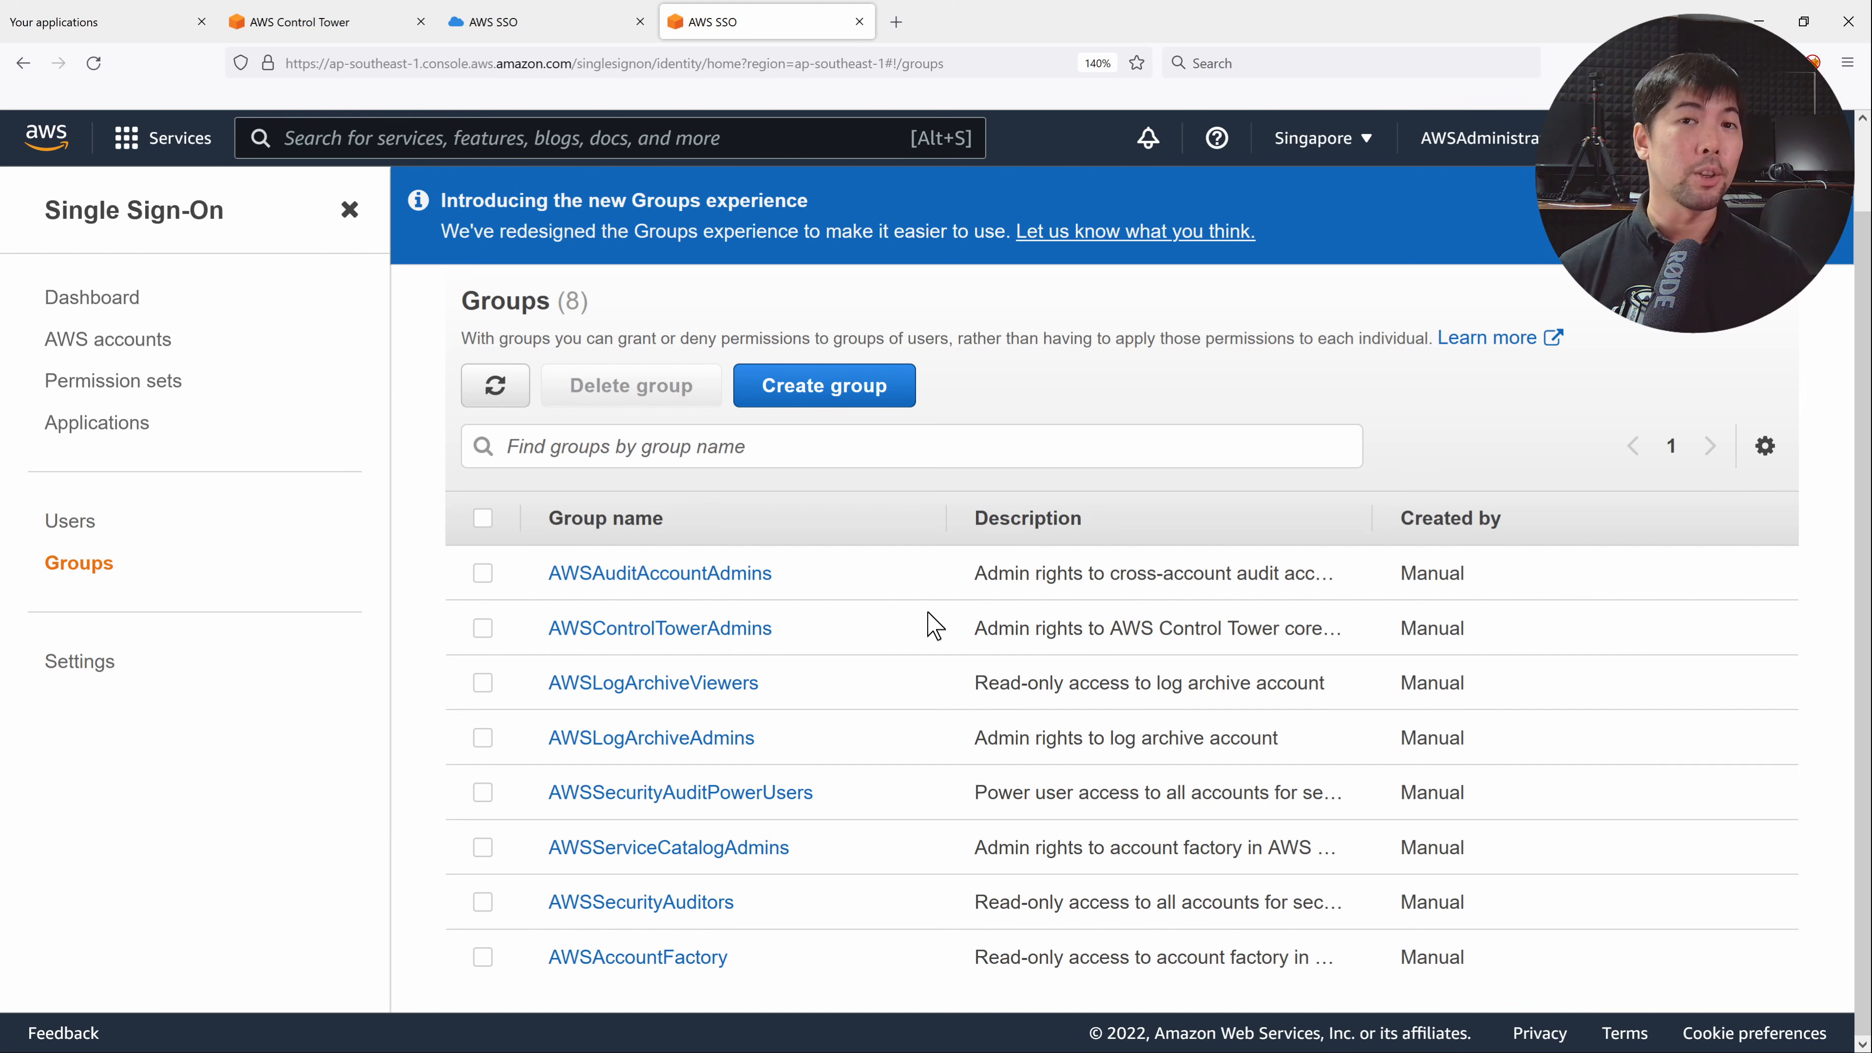
Select developerLoi under Sandbox in AWS accounts and begin assigning users or groups to it.
{"action": "left_click", "coordinate": [81, 338]}
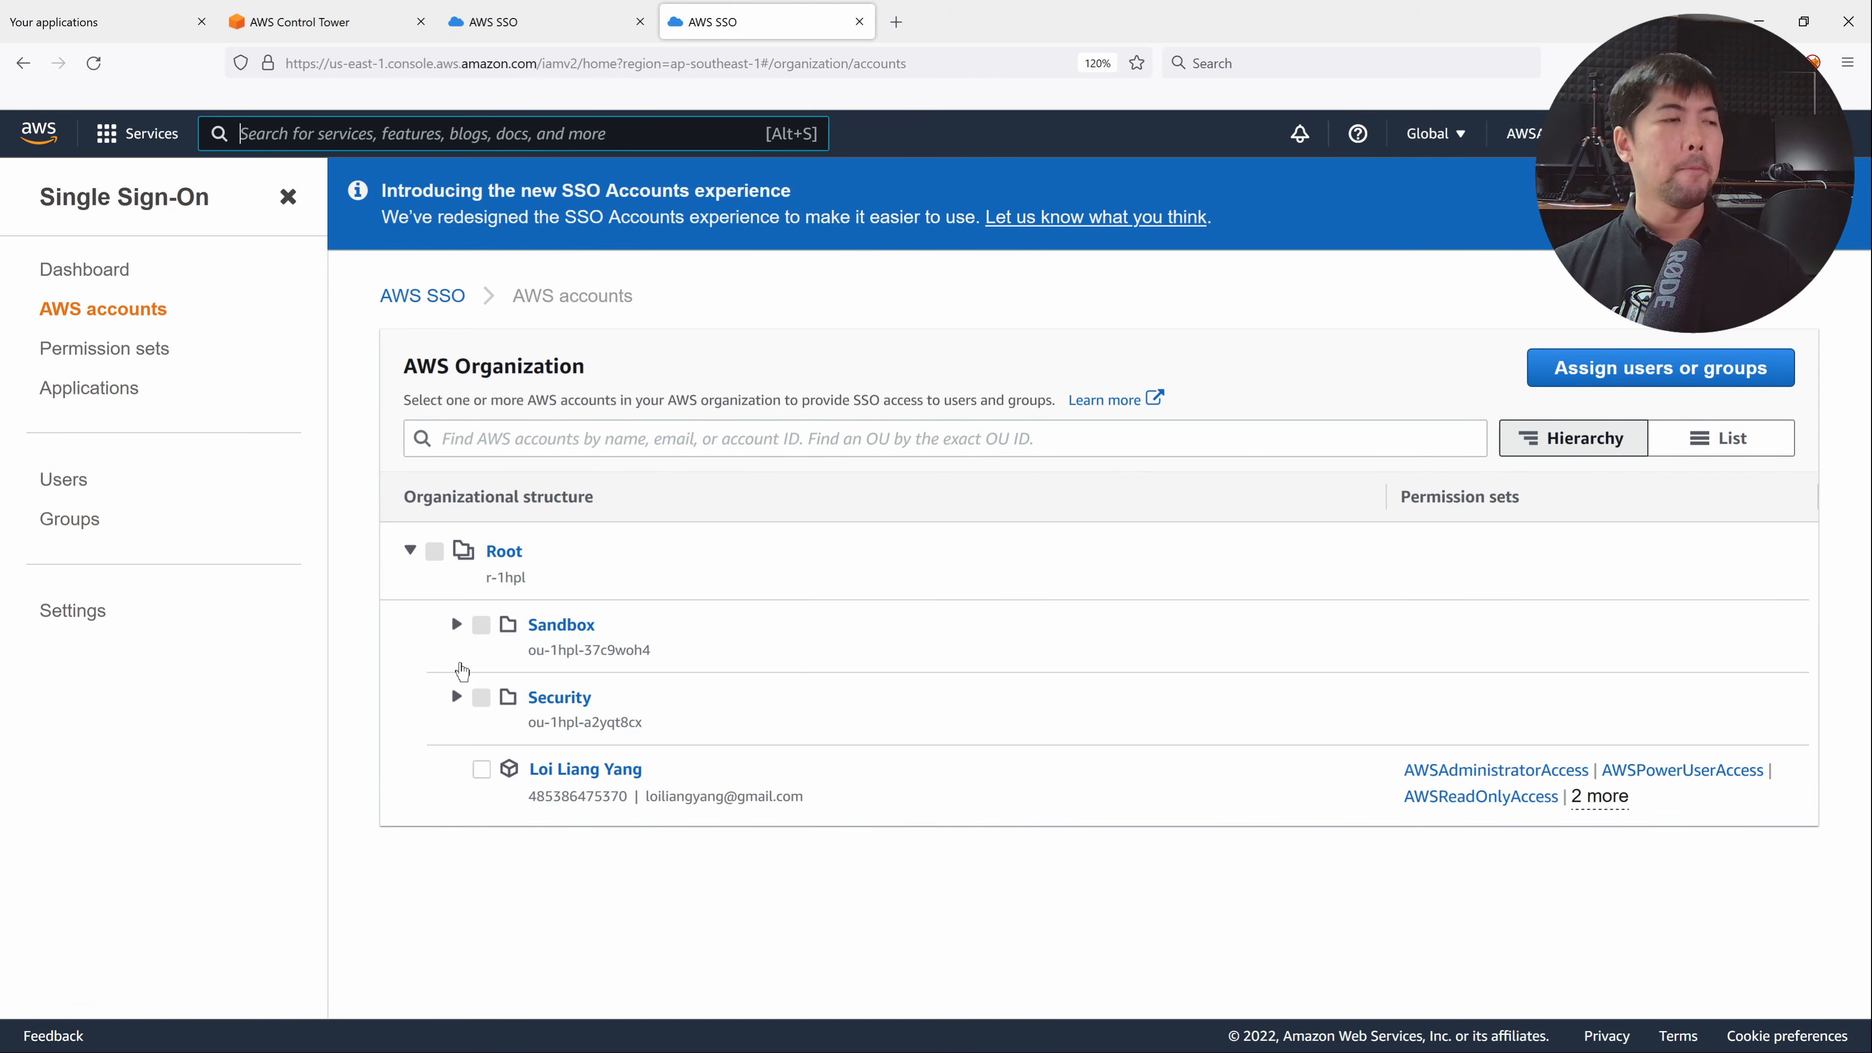
{"action": "left_click", "coordinate": [456, 624]}
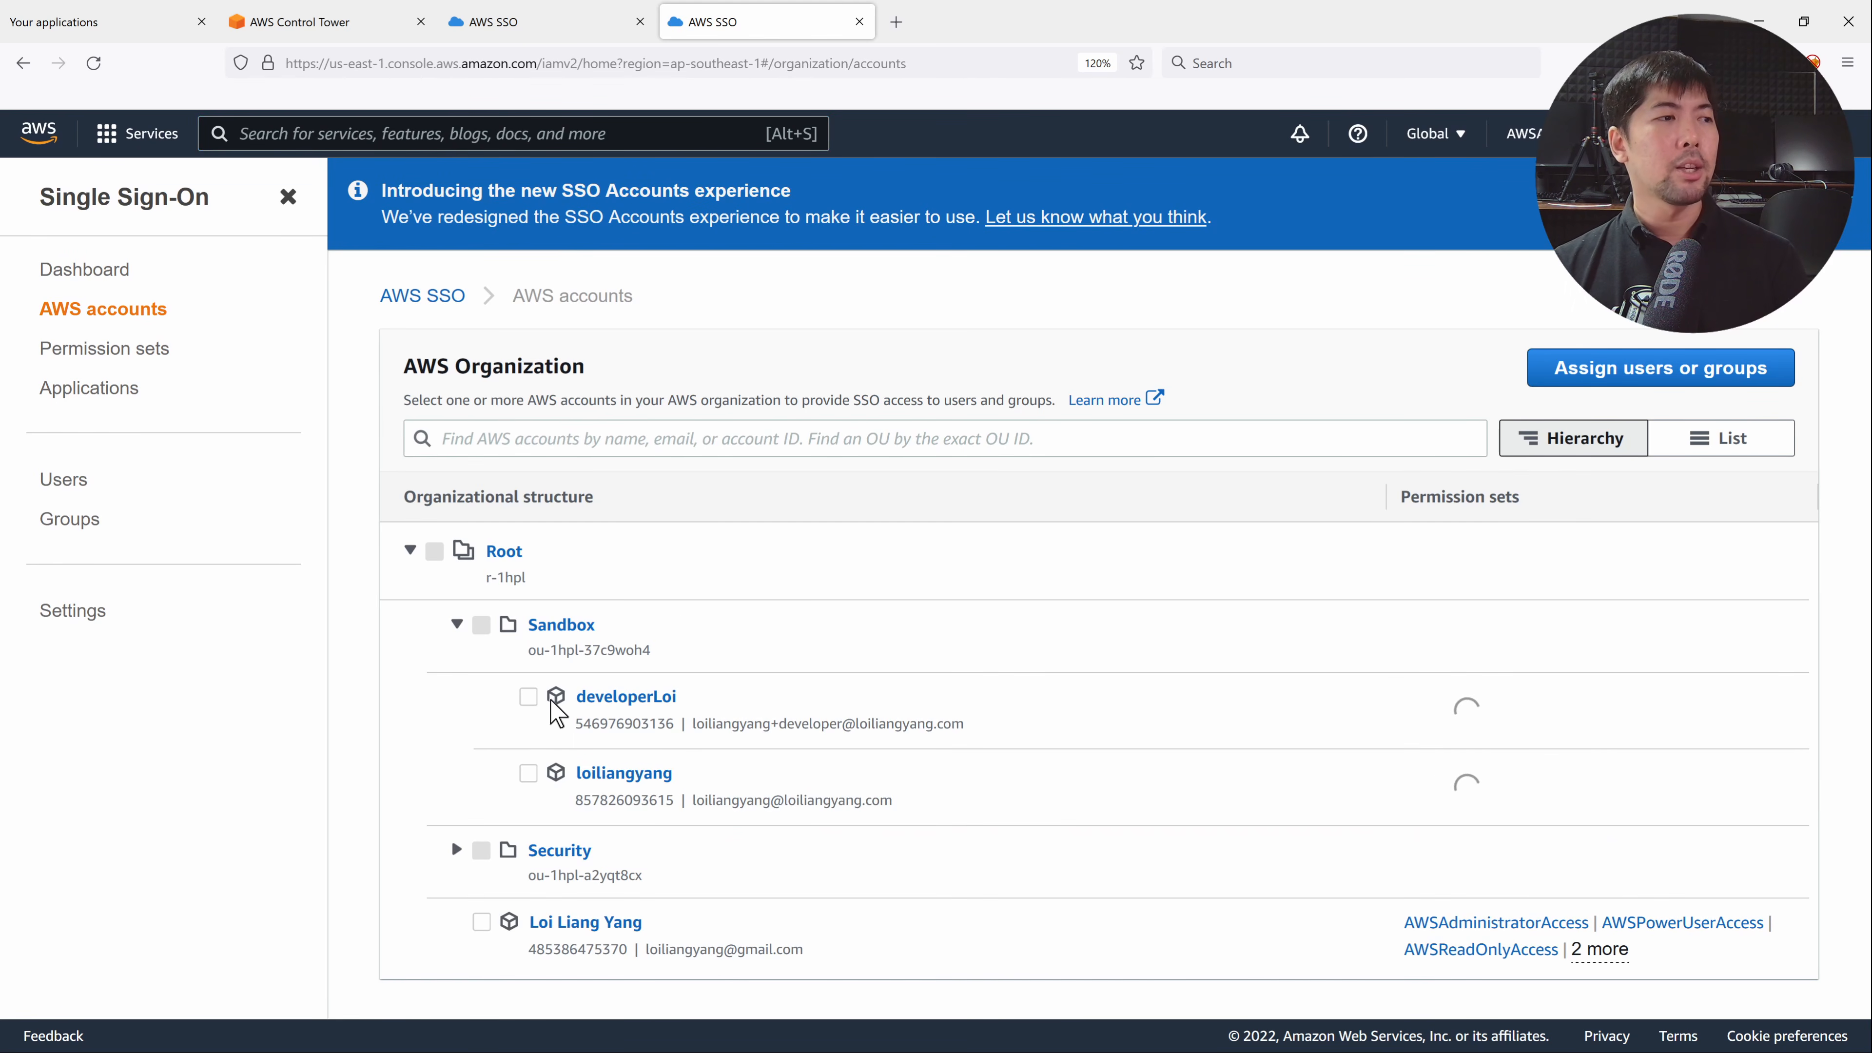
{"action": "left_click", "coordinate": [529, 697]}
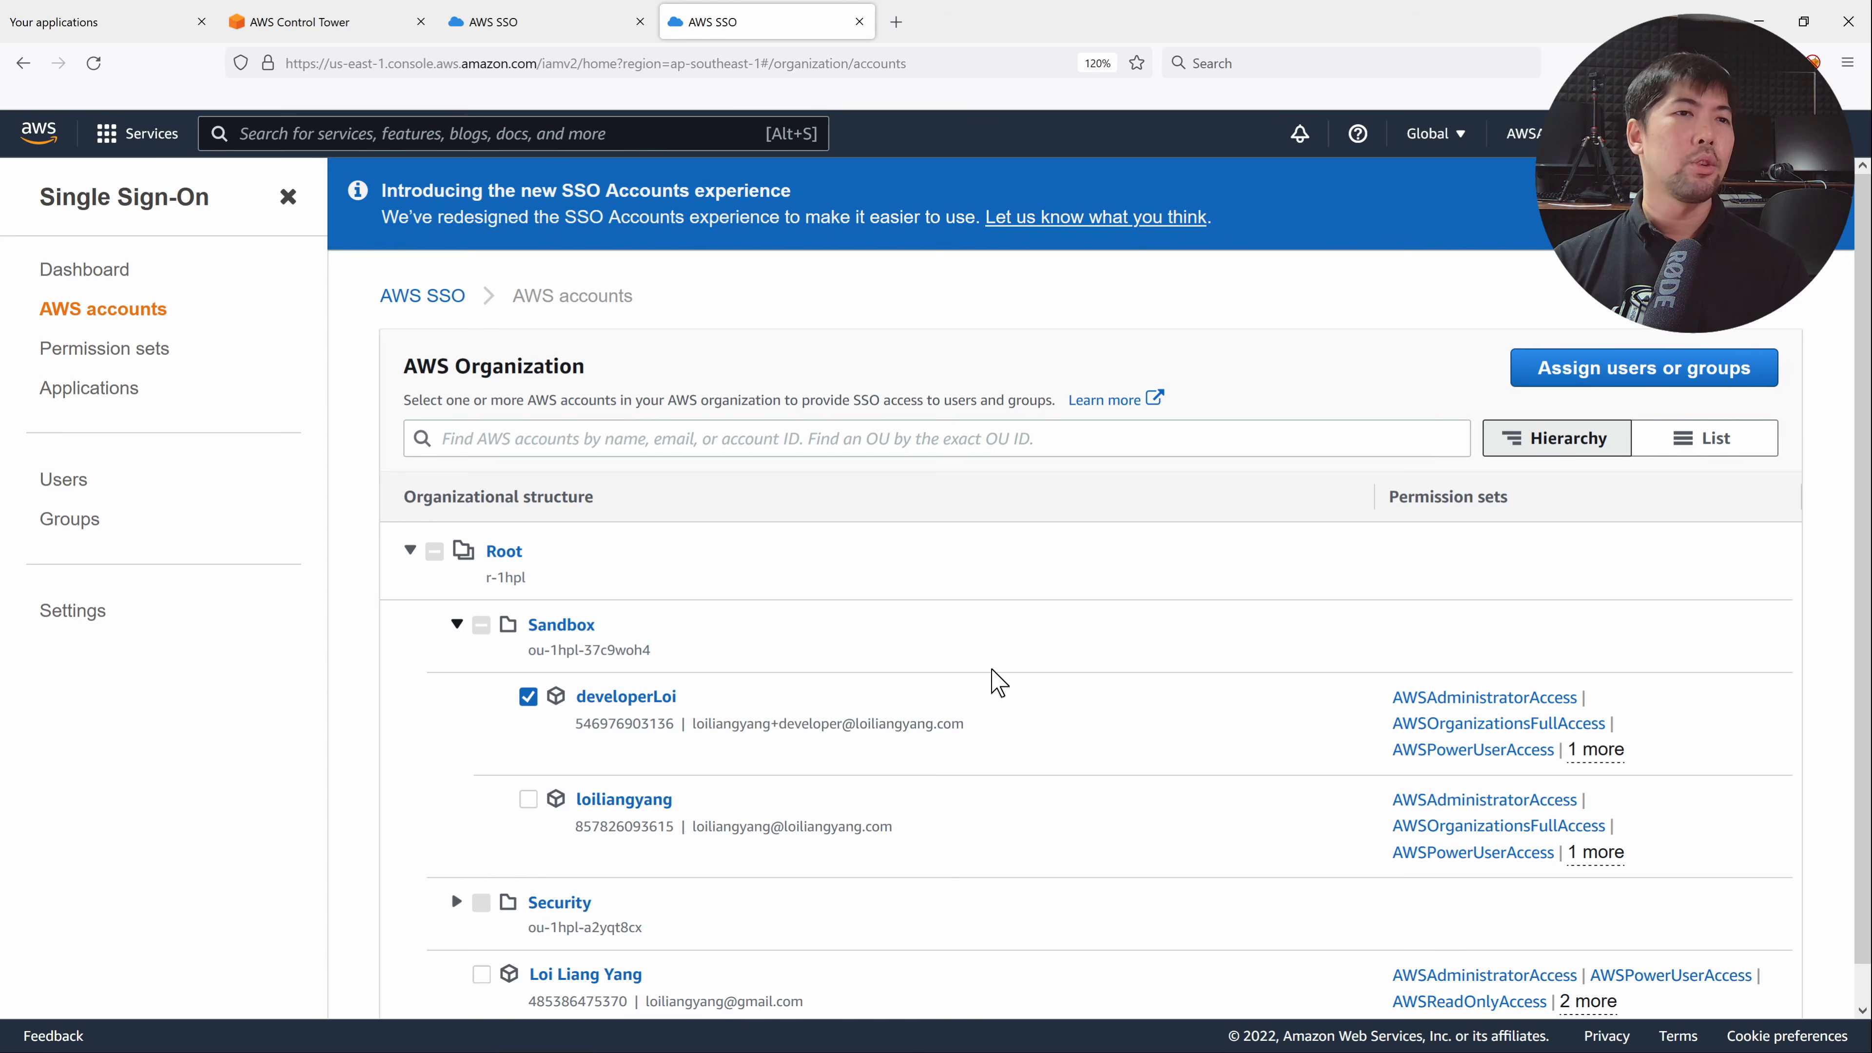
{"action": "left_click", "coordinate": [1624, 376]}
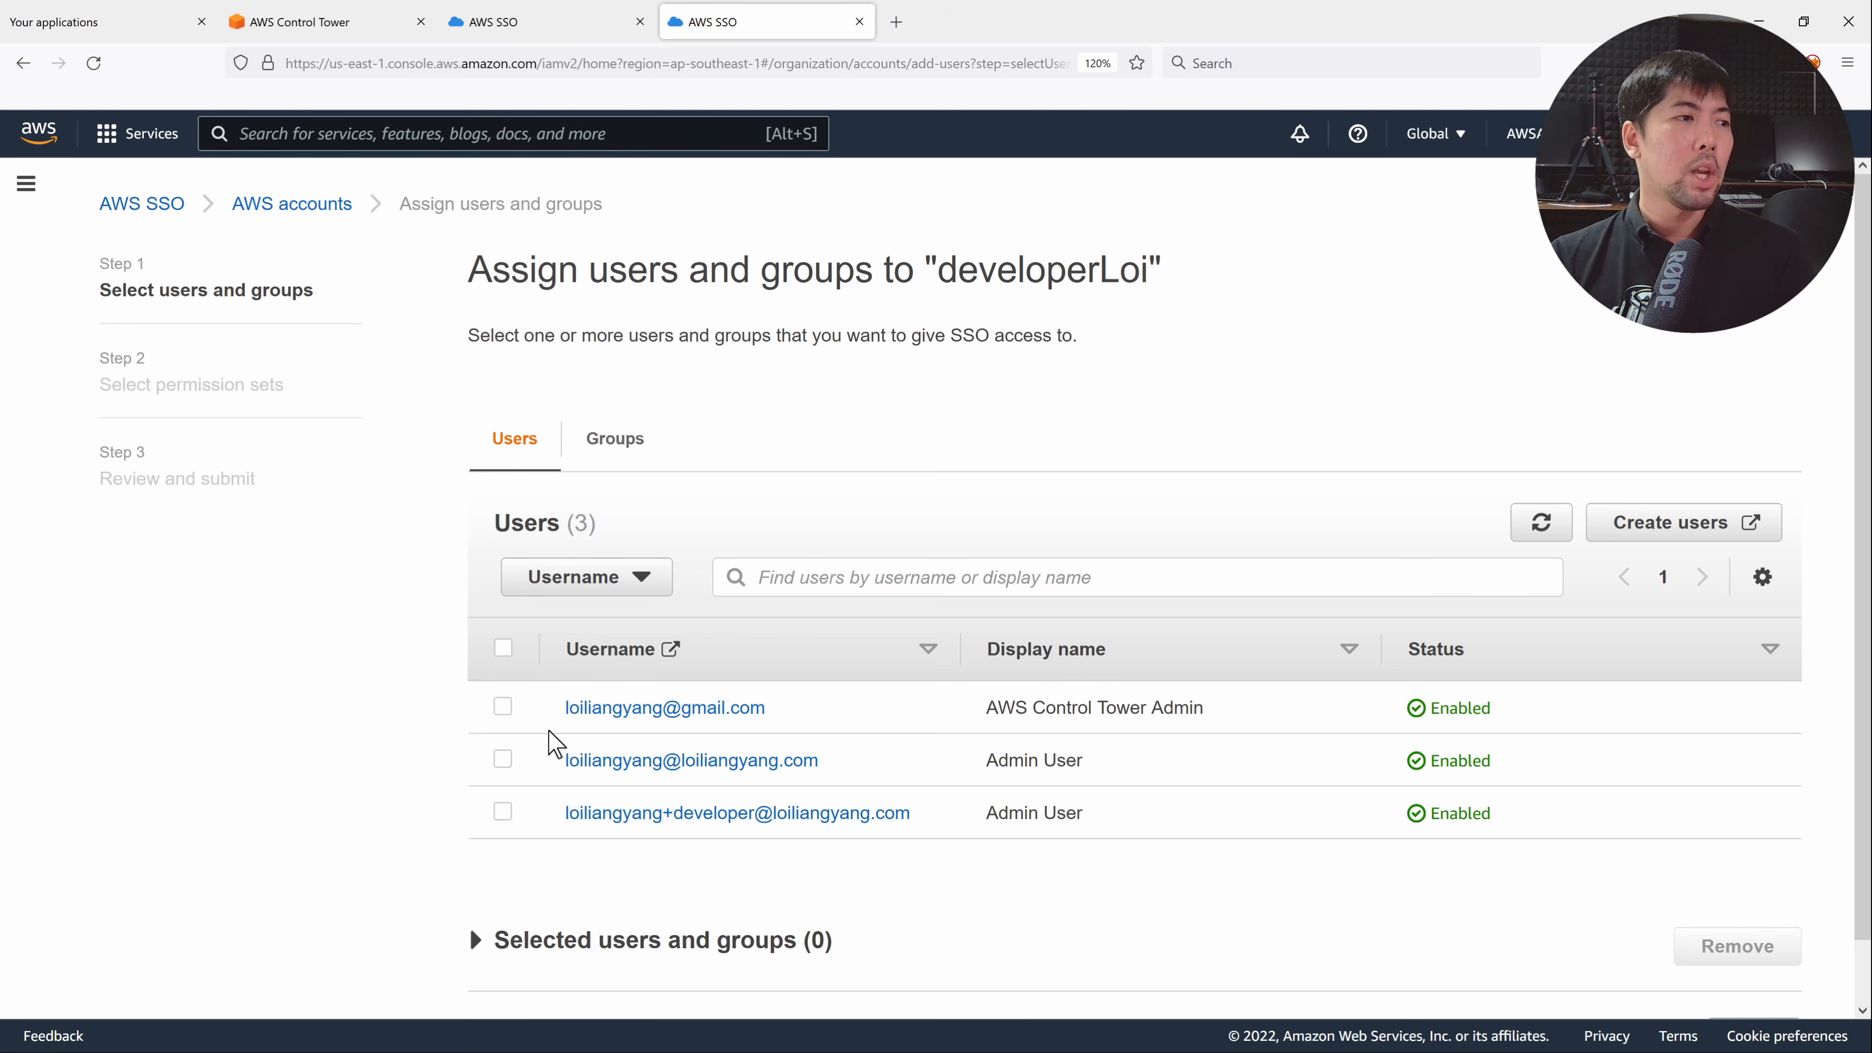
Assign the AWS Control Tower Admin user the AWSAdministratorAccess permission set on developerLoi.
{"action": "left_click", "coordinate": [504, 708]}
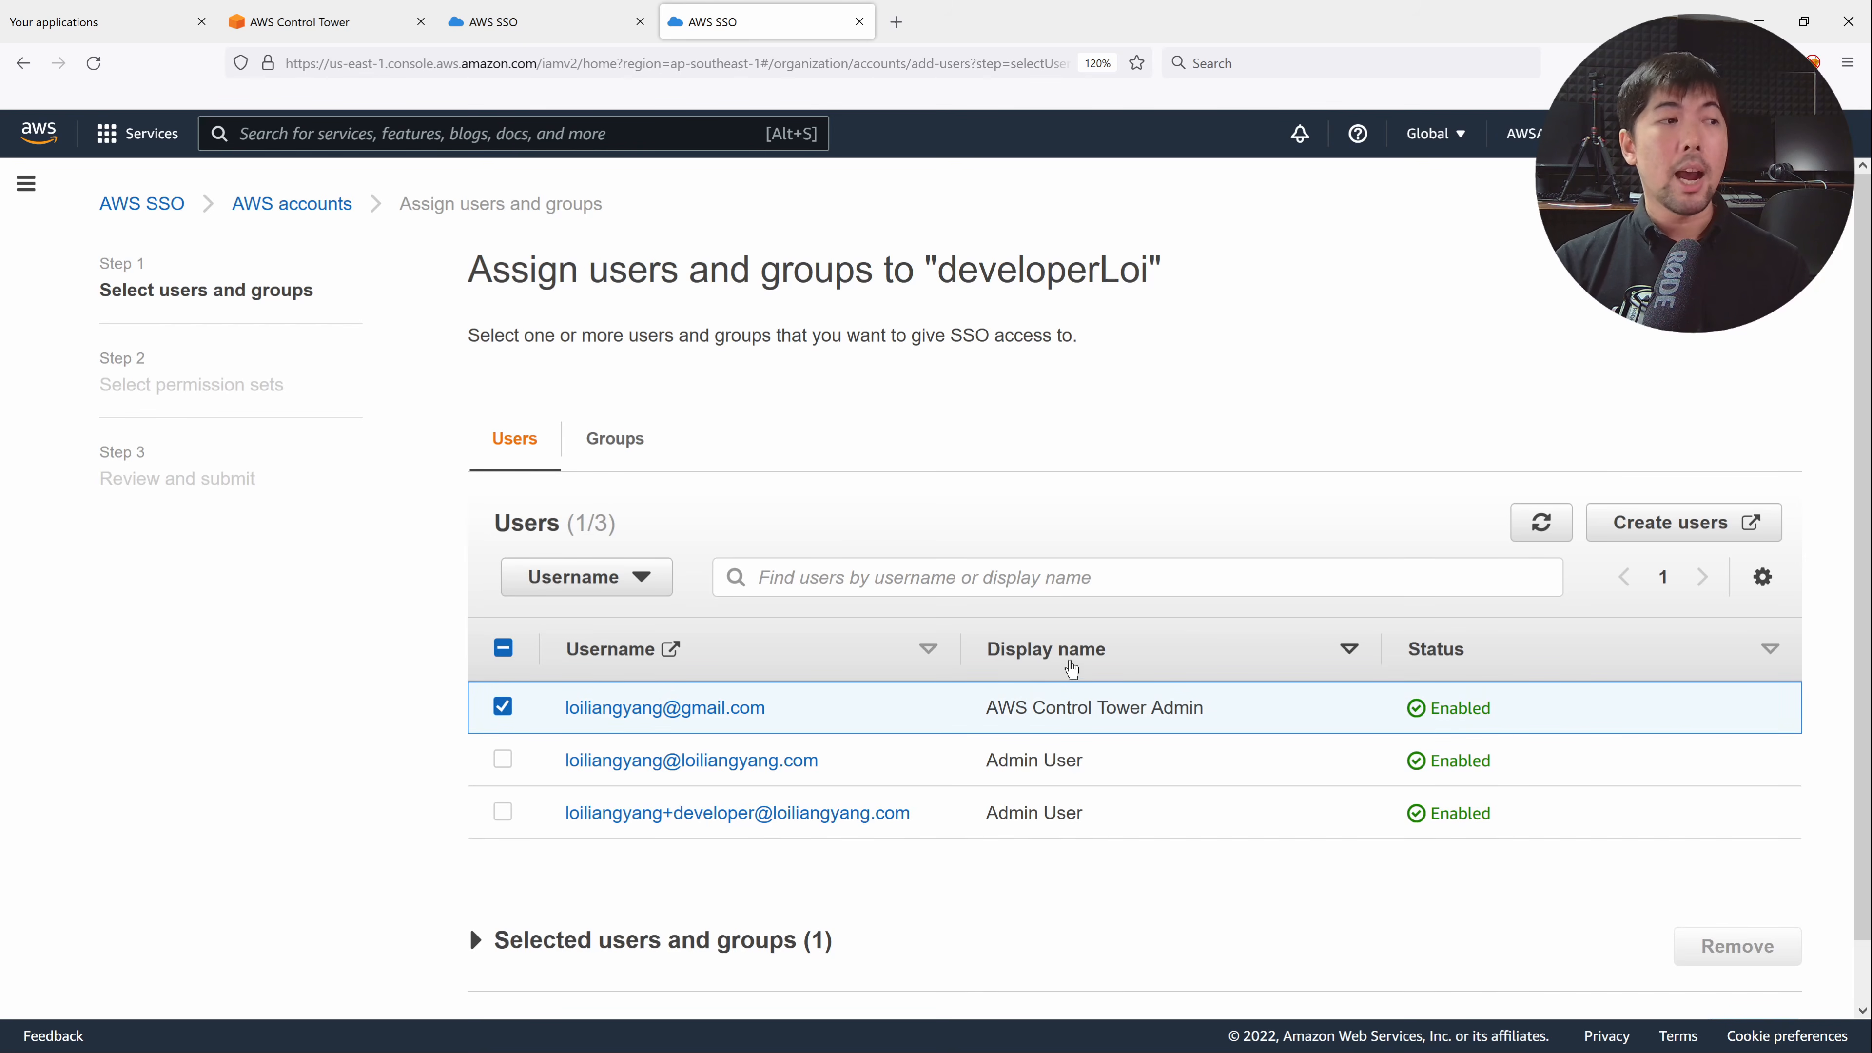
{"action": "scroll", "coordinate": [1120, 618], "scroll_direction": "down", "scroll_amount": 1}
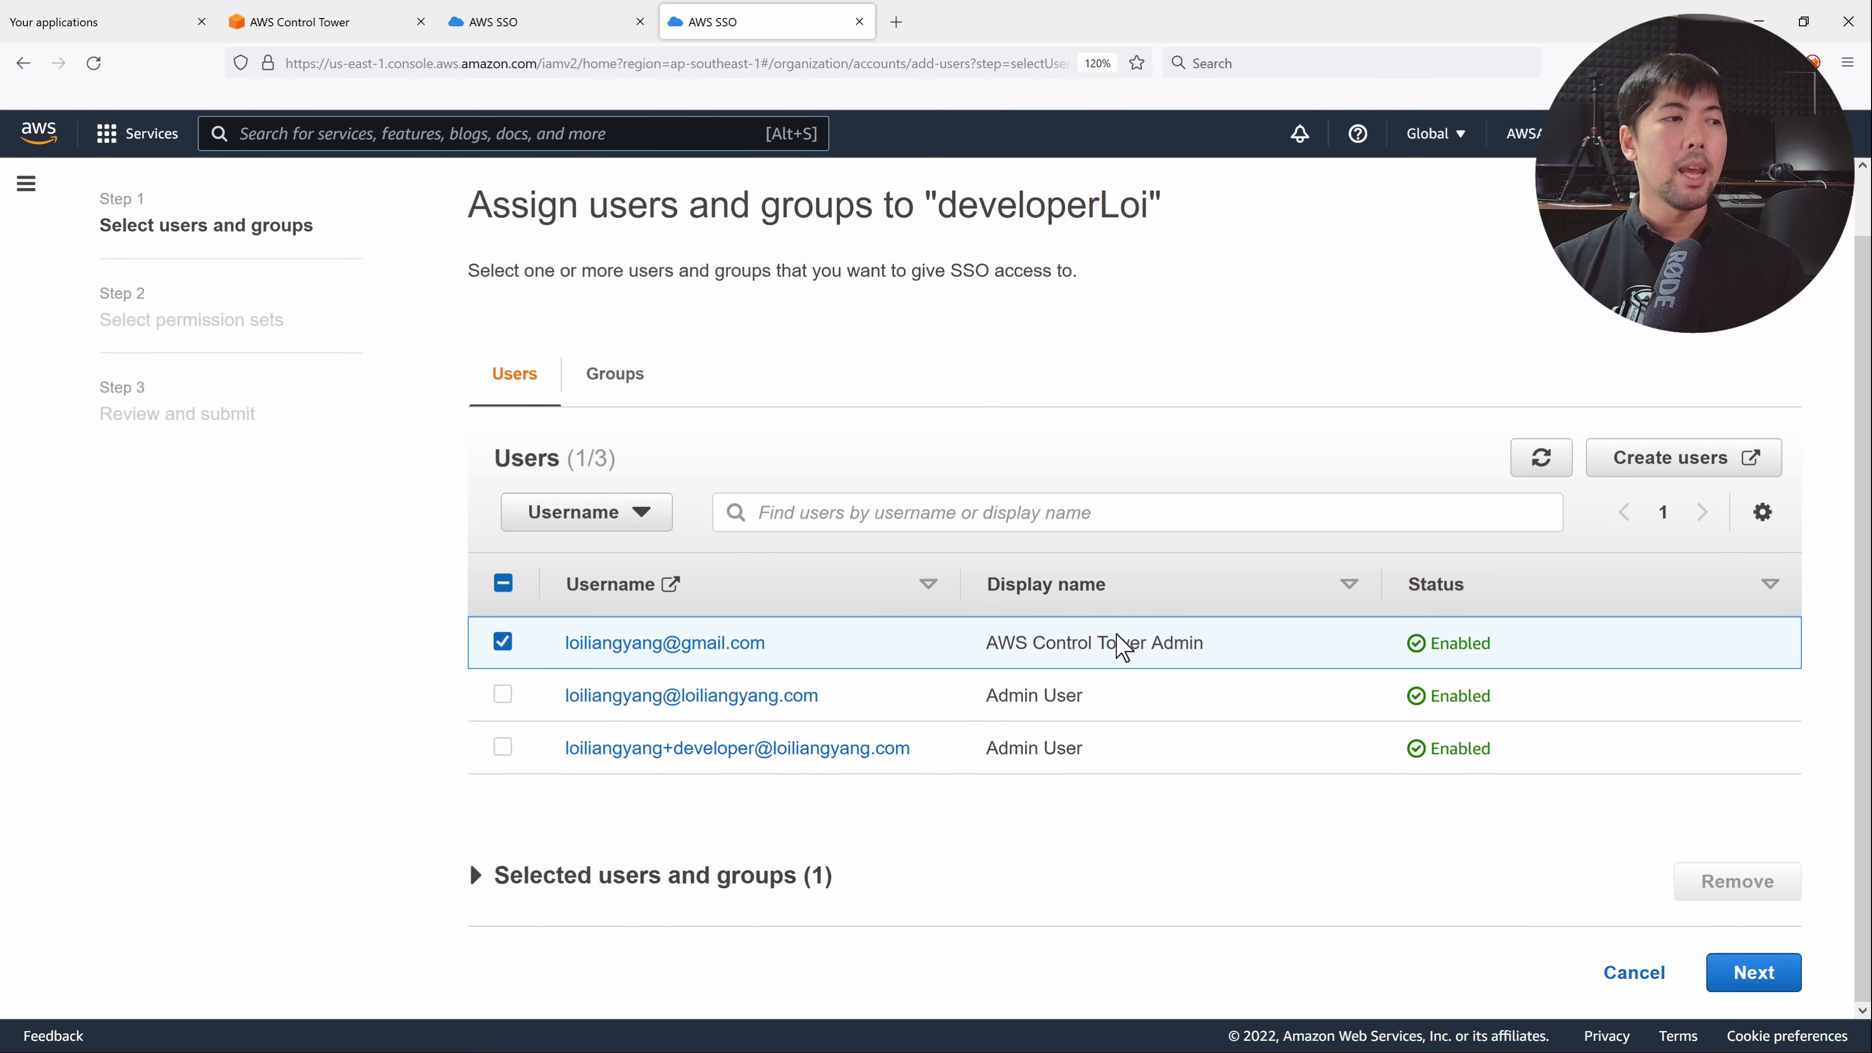
{"action": "left_click", "coordinate": [1728, 969]}
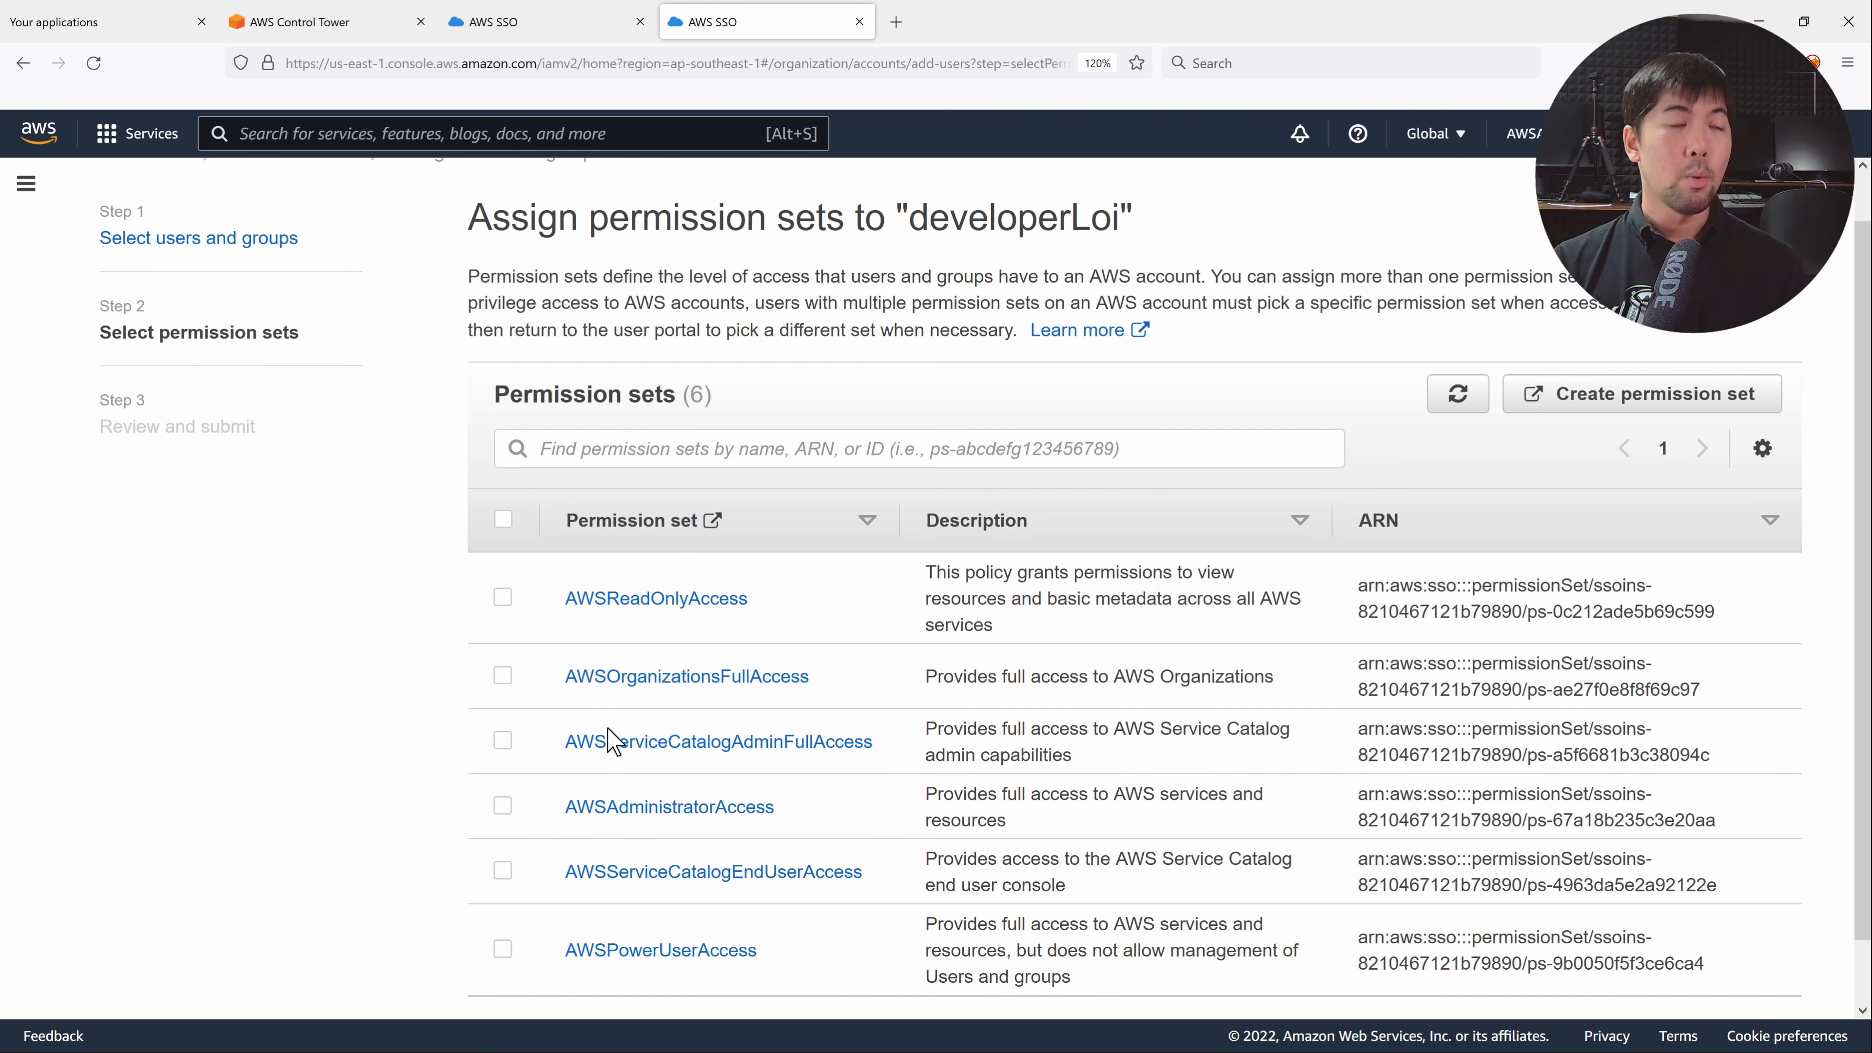
{"action": "left_click", "coordinate": [507, 809]}
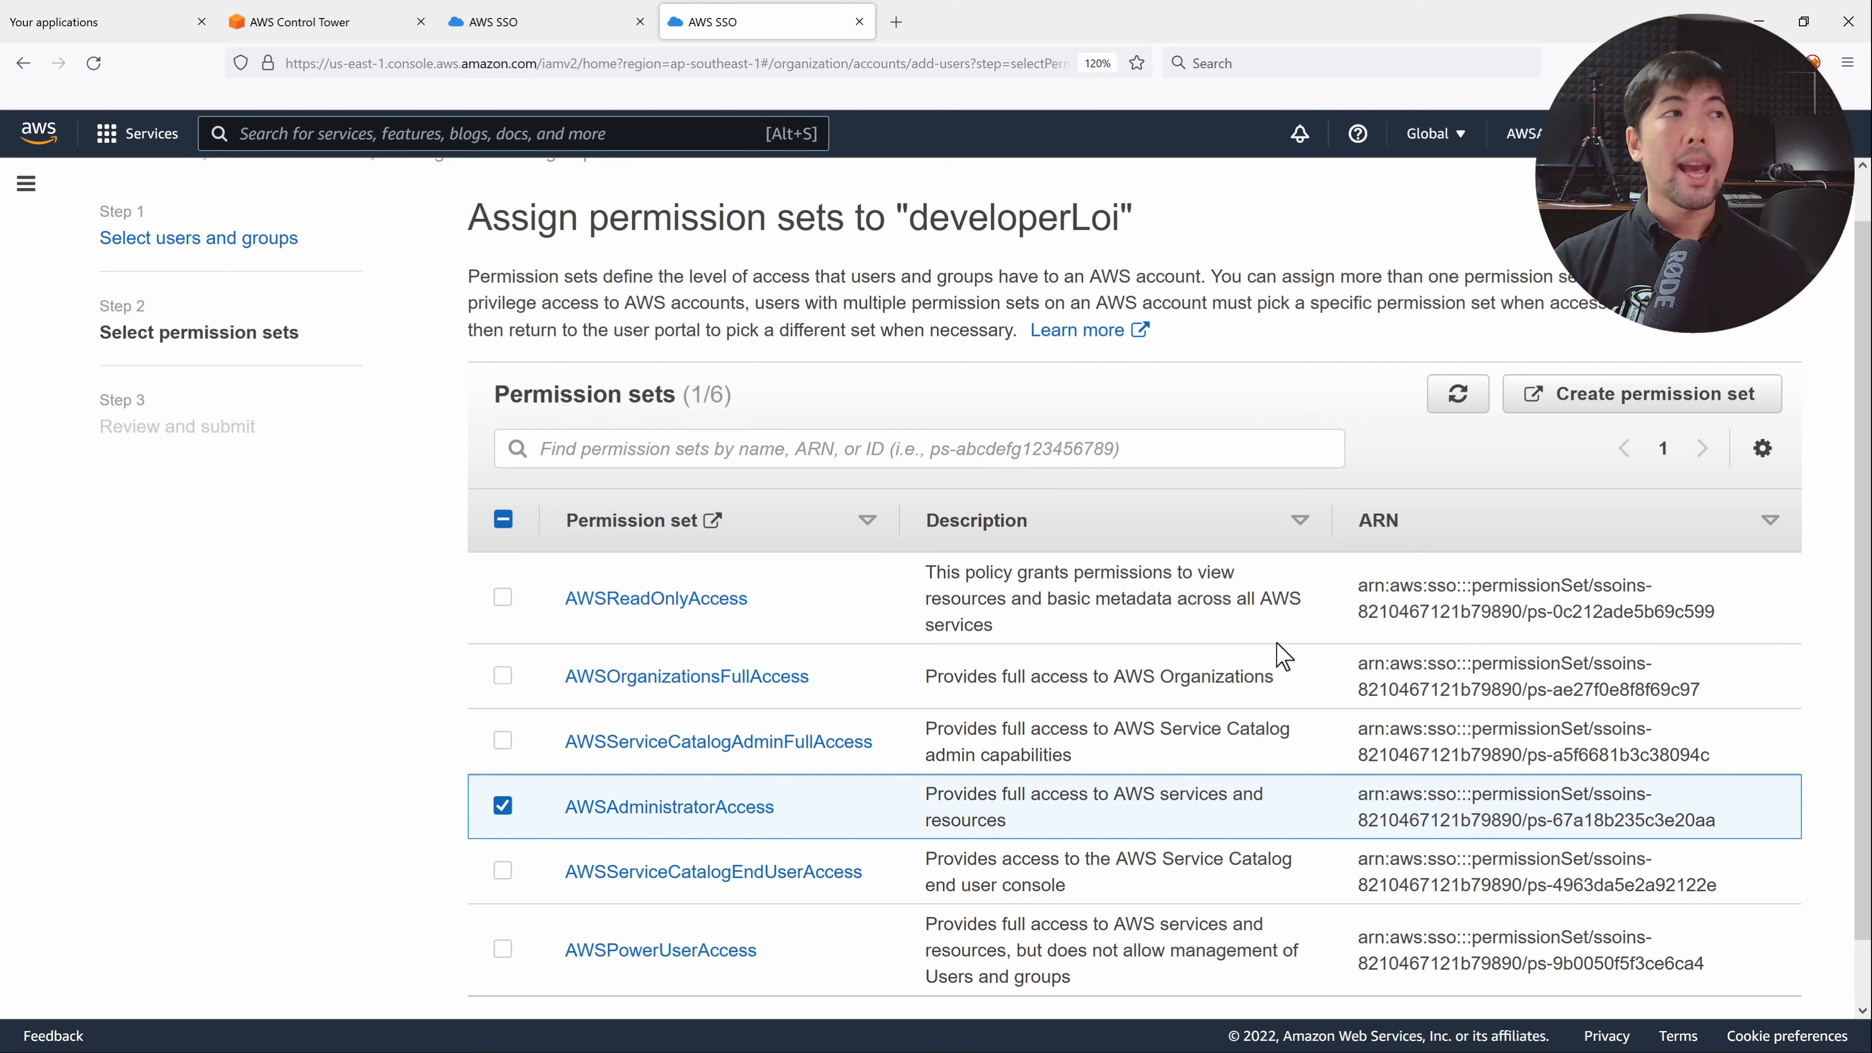
{"action": "scroll", "coordinate": [1283, 656], "scroll_direction": "down", "scroll_amount": 2}
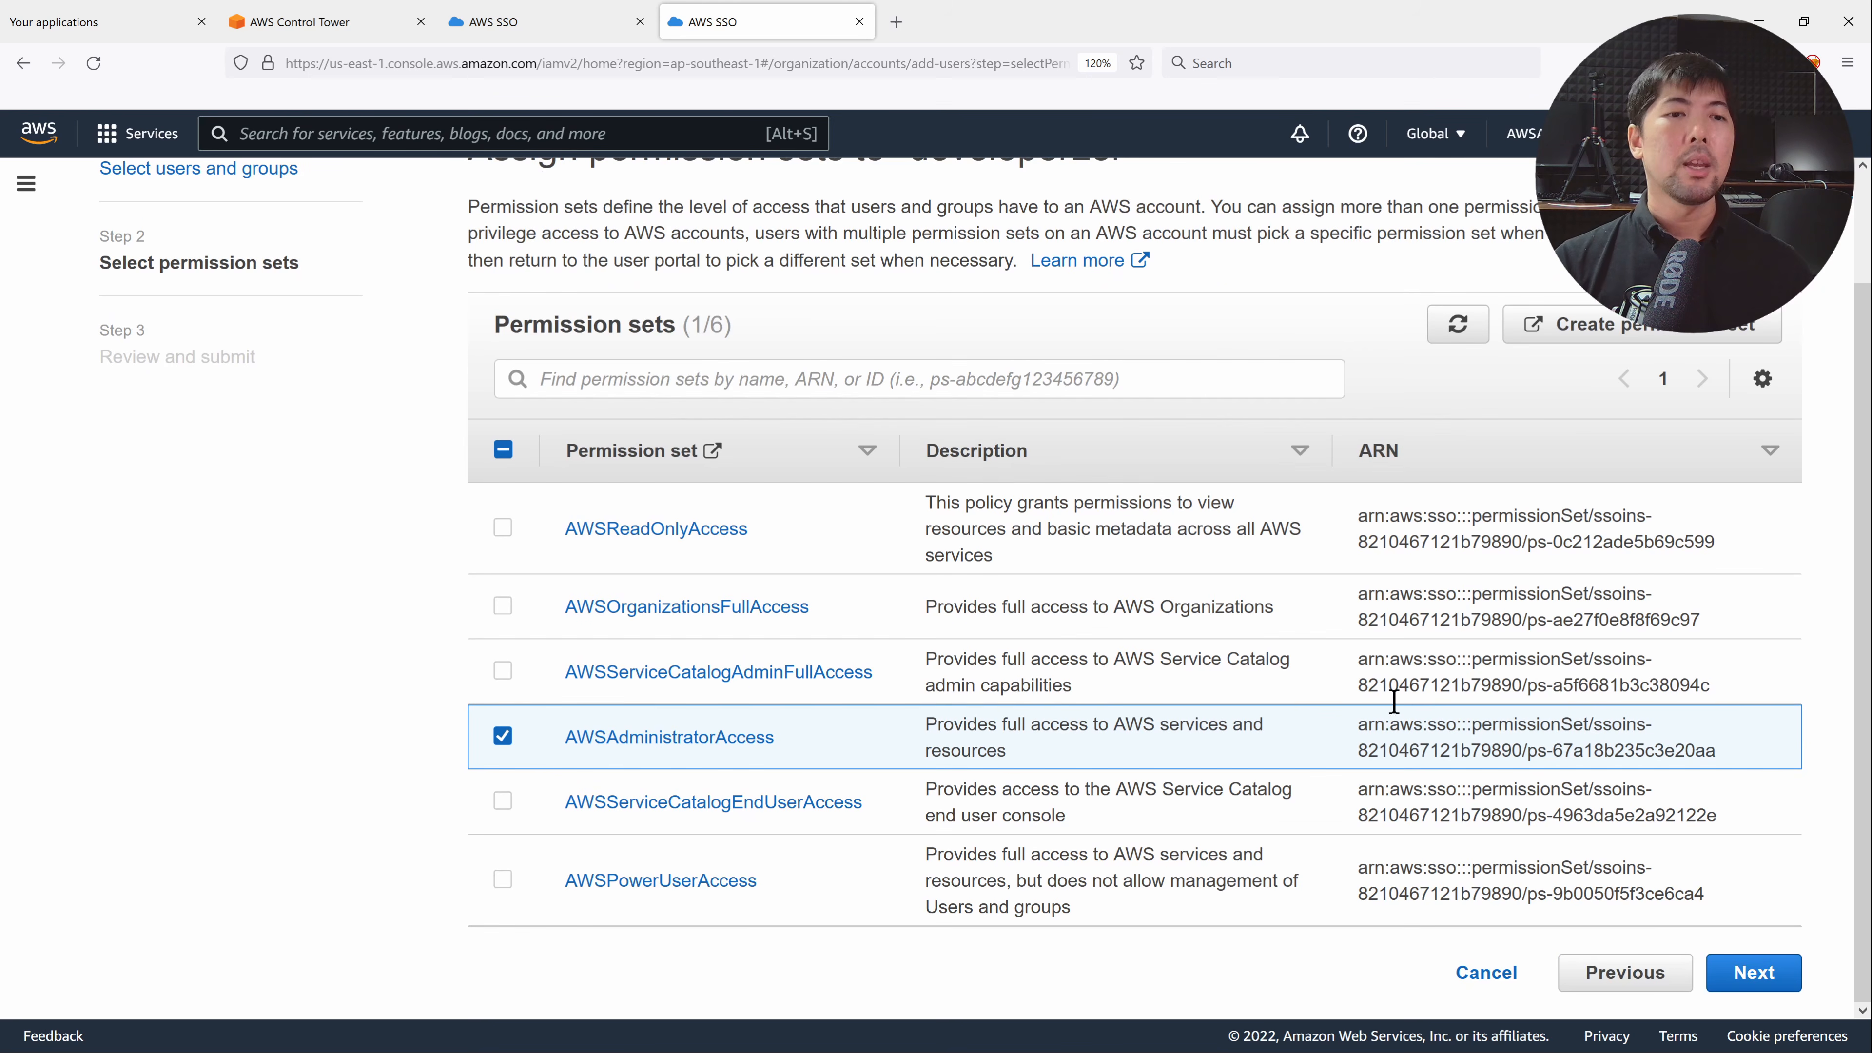
{"action": "left_click", "coordinate": [1742, 972]}
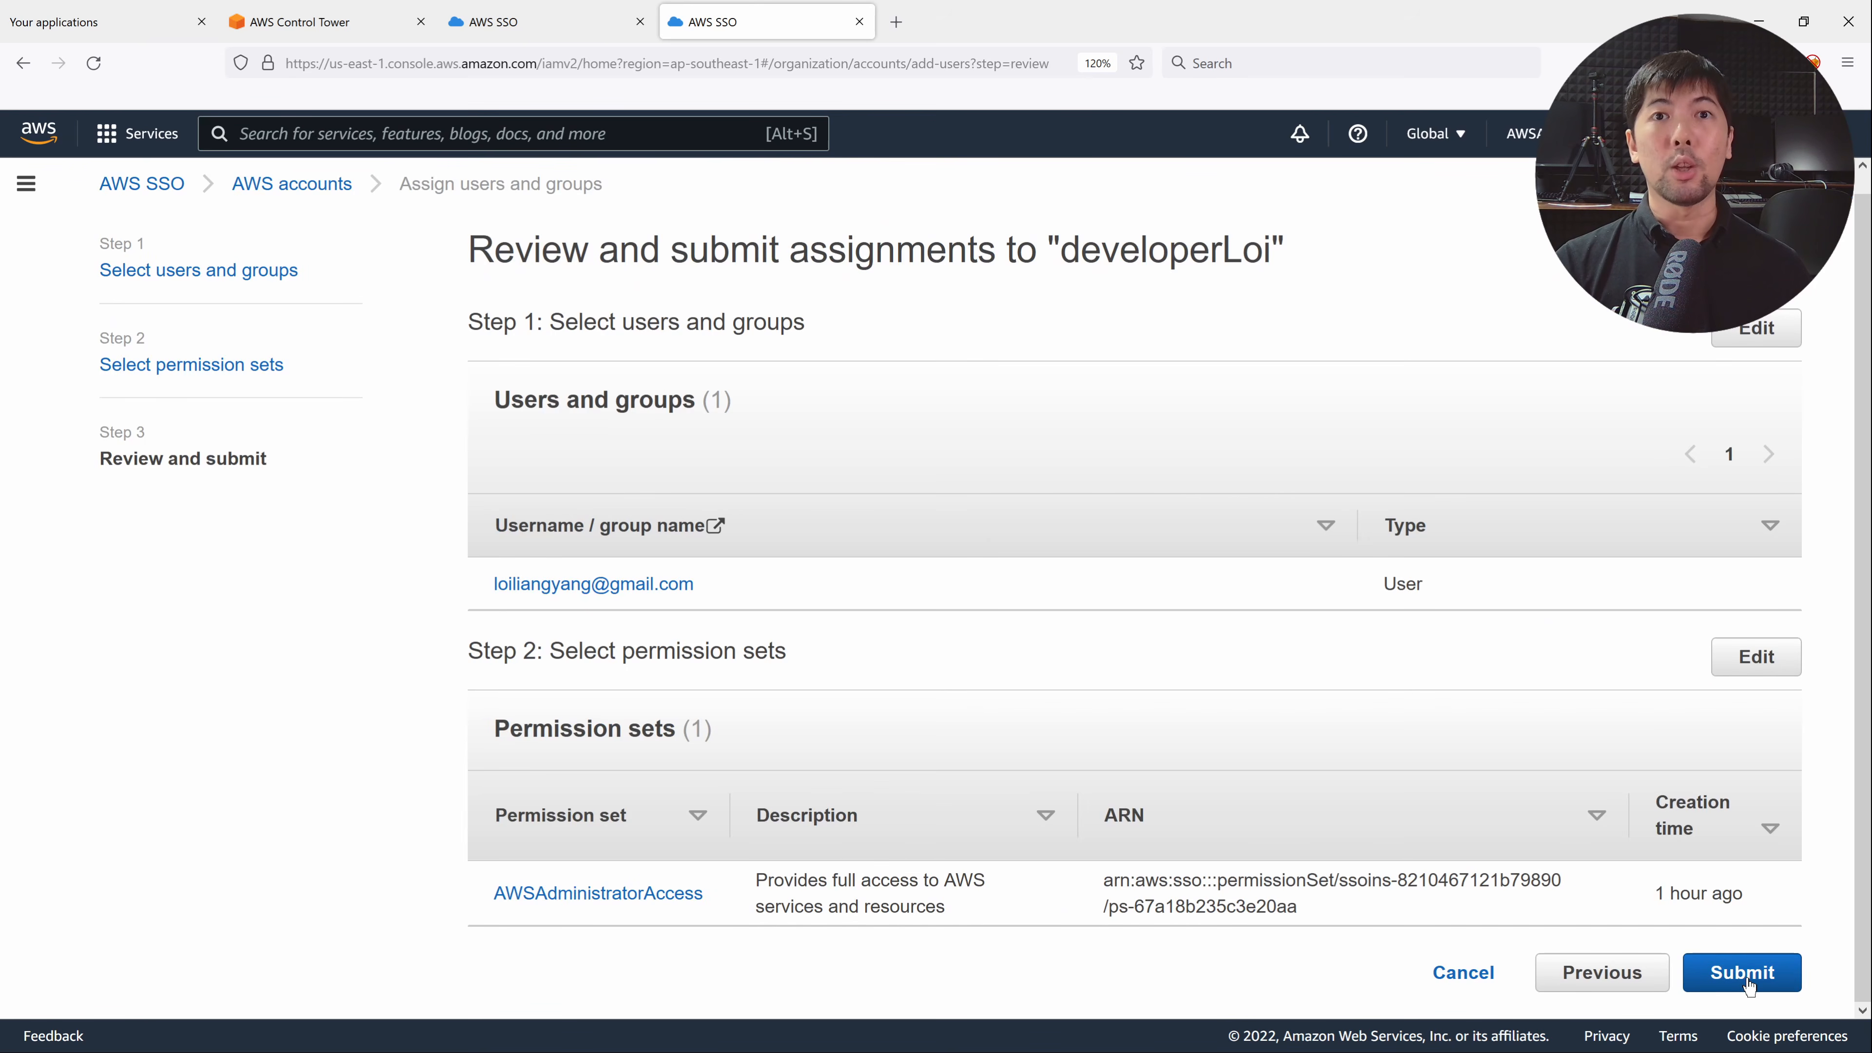
{"action": "left_click", "coordinate": [1747, 981]}
Review the assignment success confirmation, then return to the access portal applications page.
{"action": "scroll", "coordinate": [1120, 648], "scroll_direction": "down", "scroll_amount": 2}
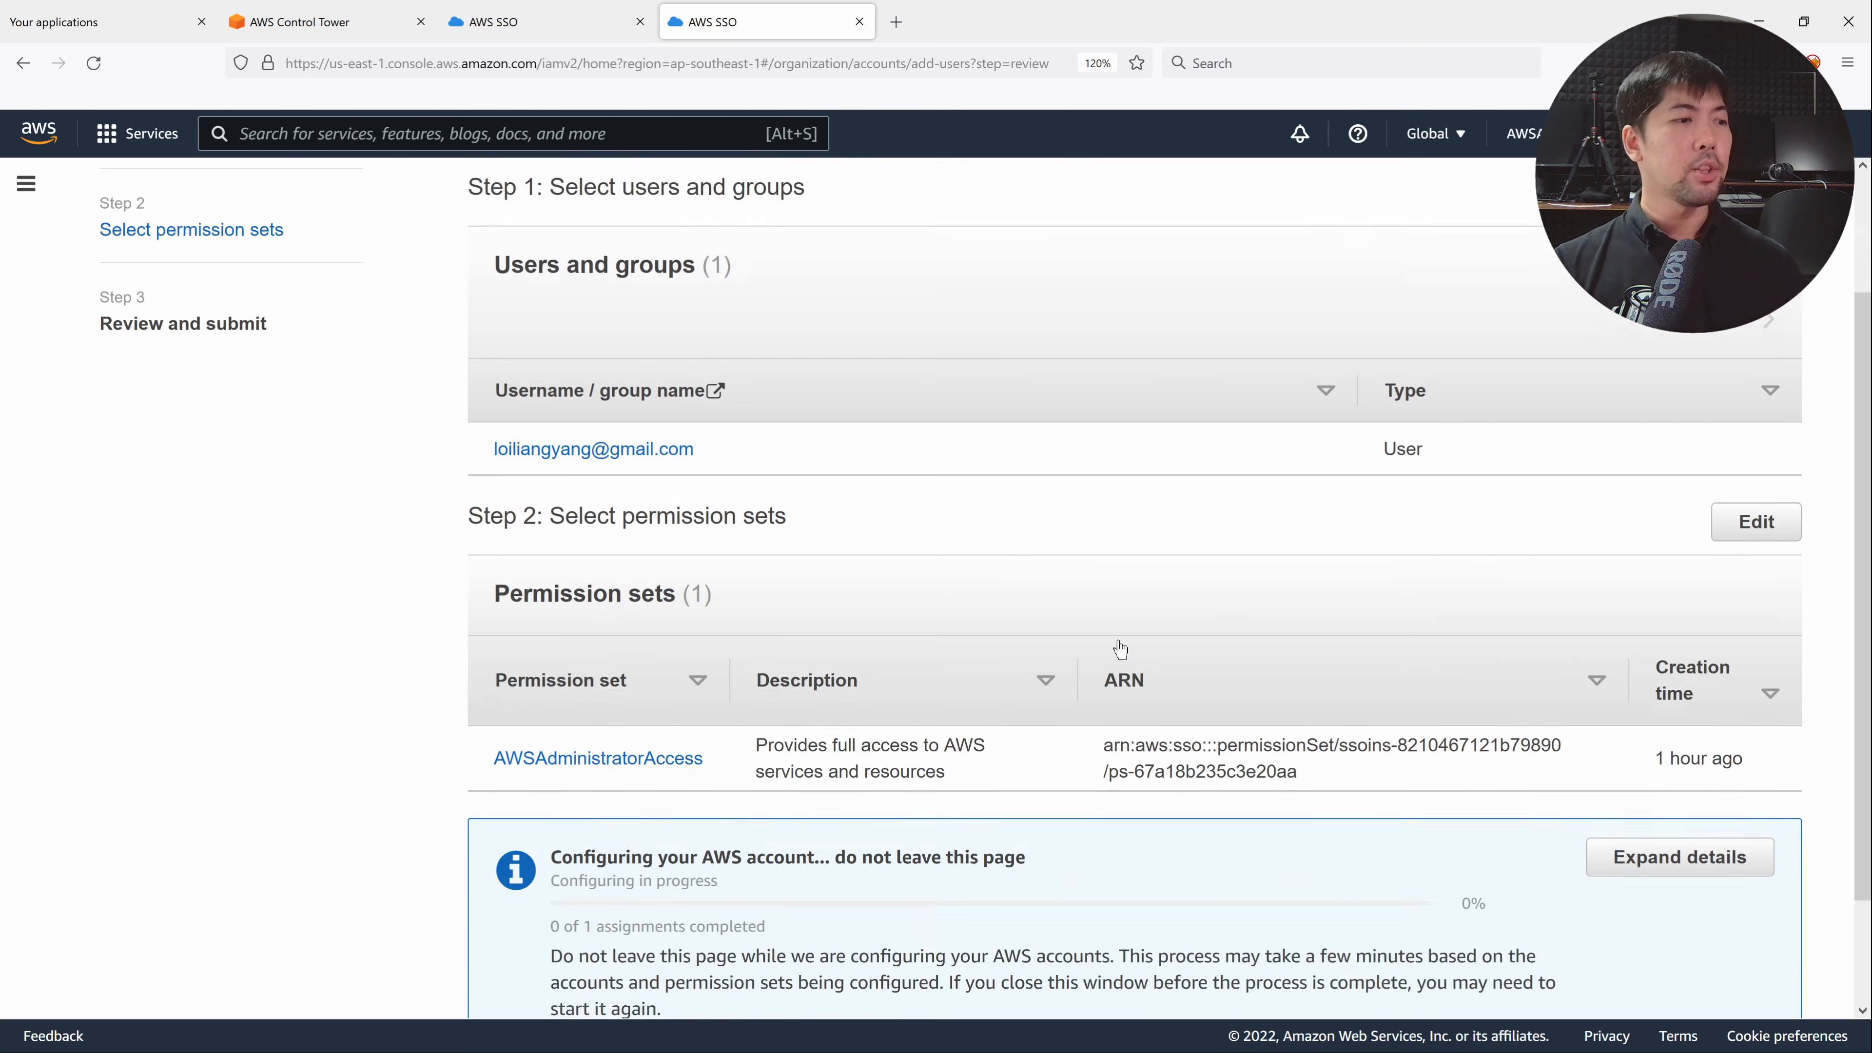
{"action": "scroll", "coordinate": [1120, 649], "scroll_direction": "down", "scroll_amount": 2}
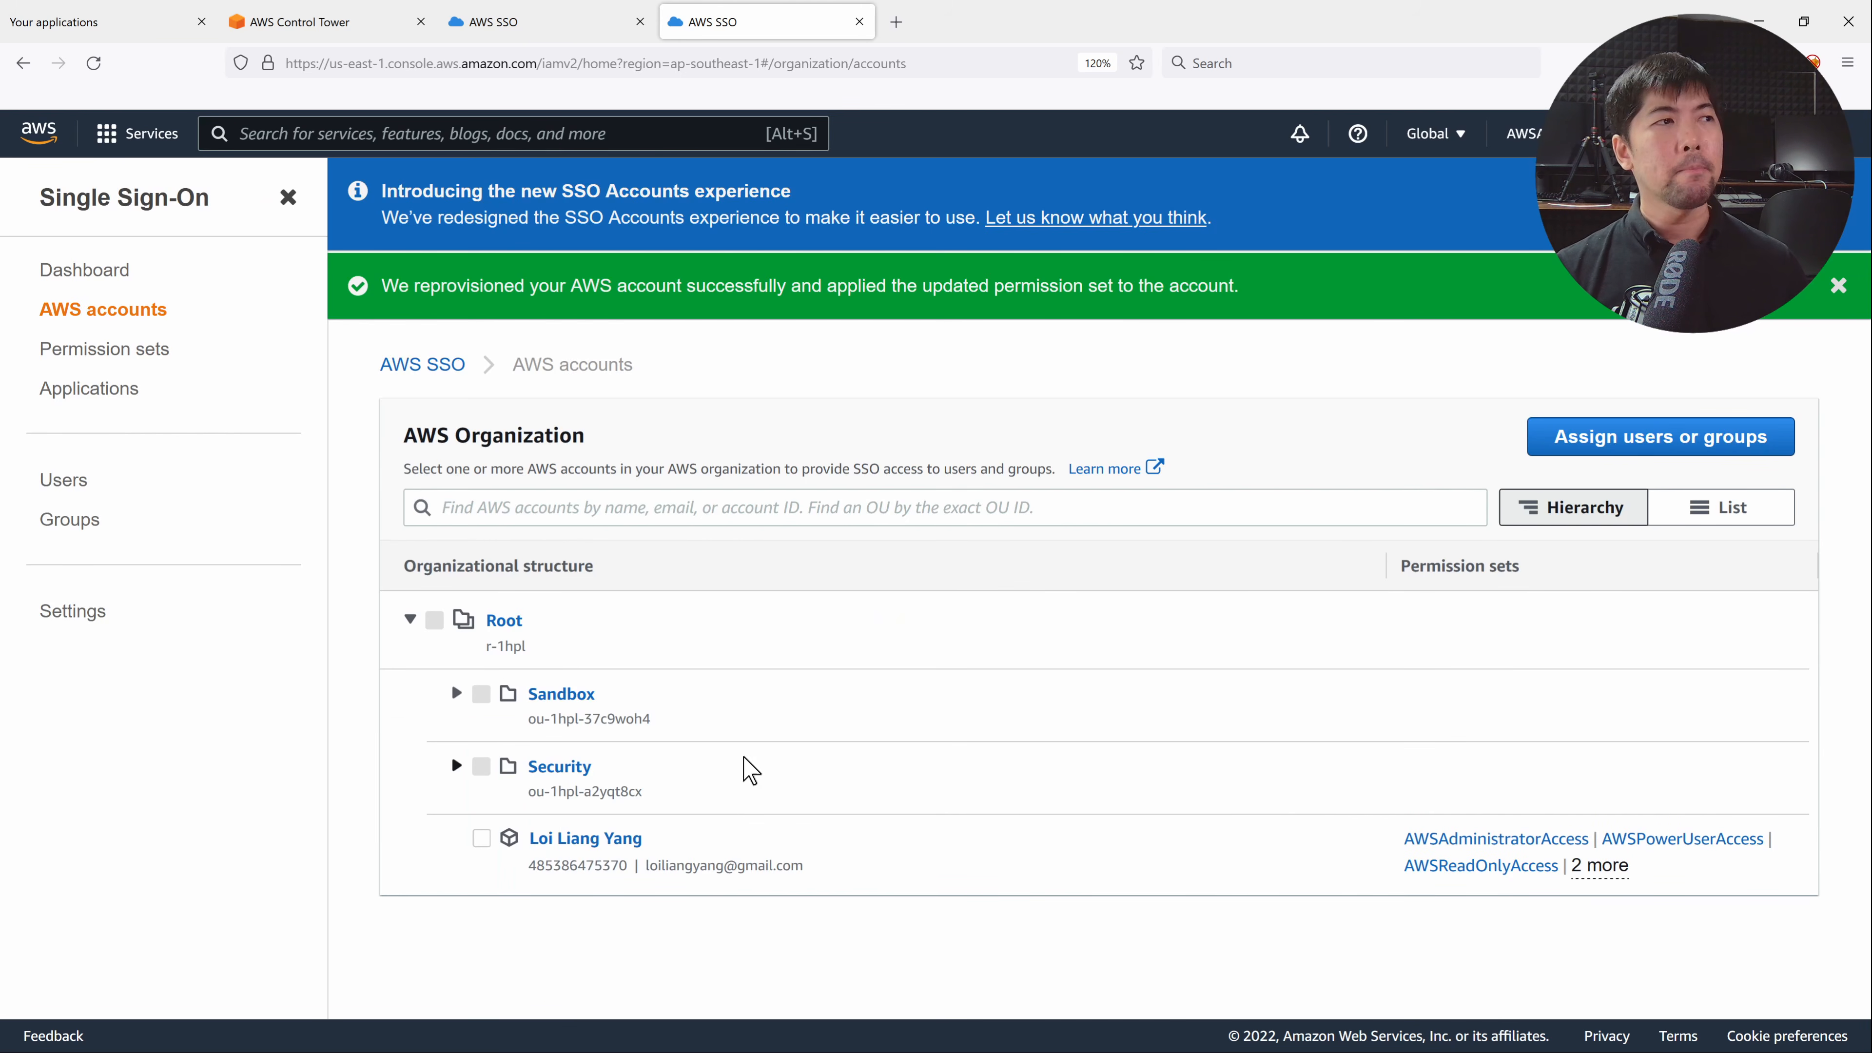
{"action": "double_click", "coordinate": [545, 284]}
{"action": "triple_click", "coordinate": [545, 284]}
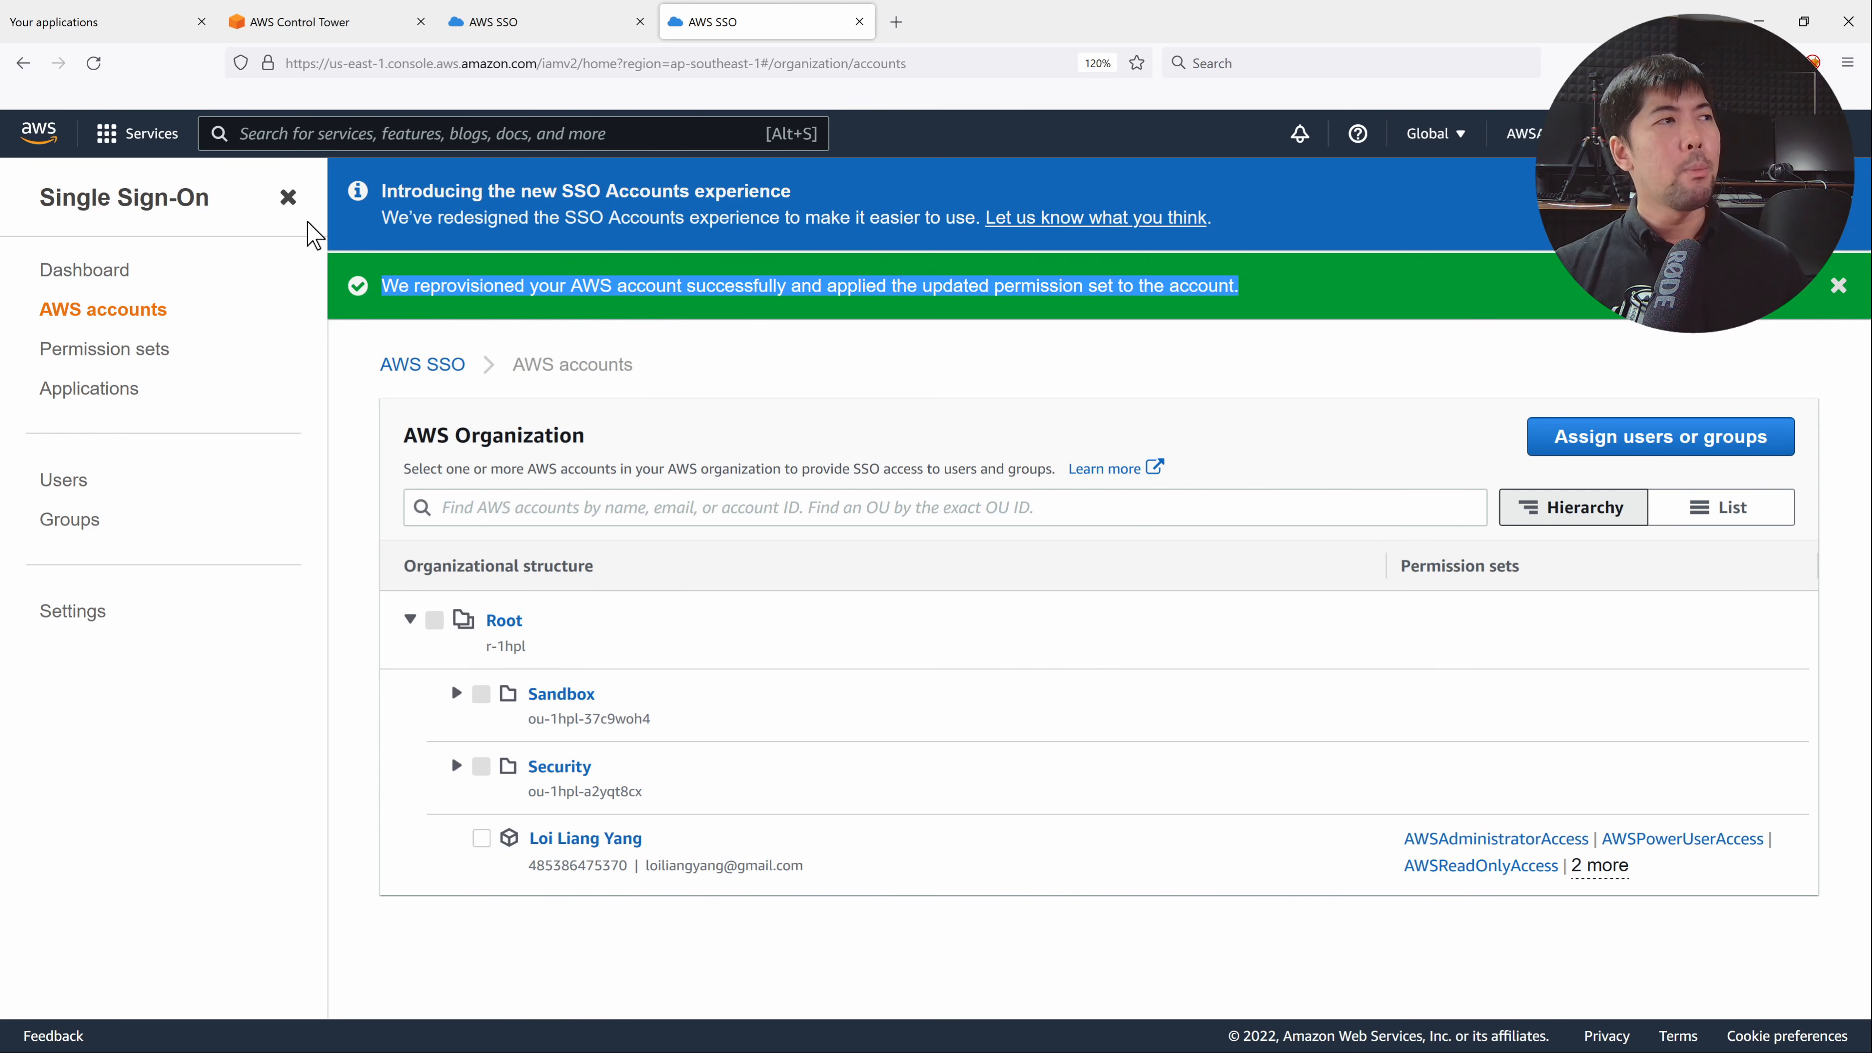
{"action": "left_click", "coordinate": [145, 22]}
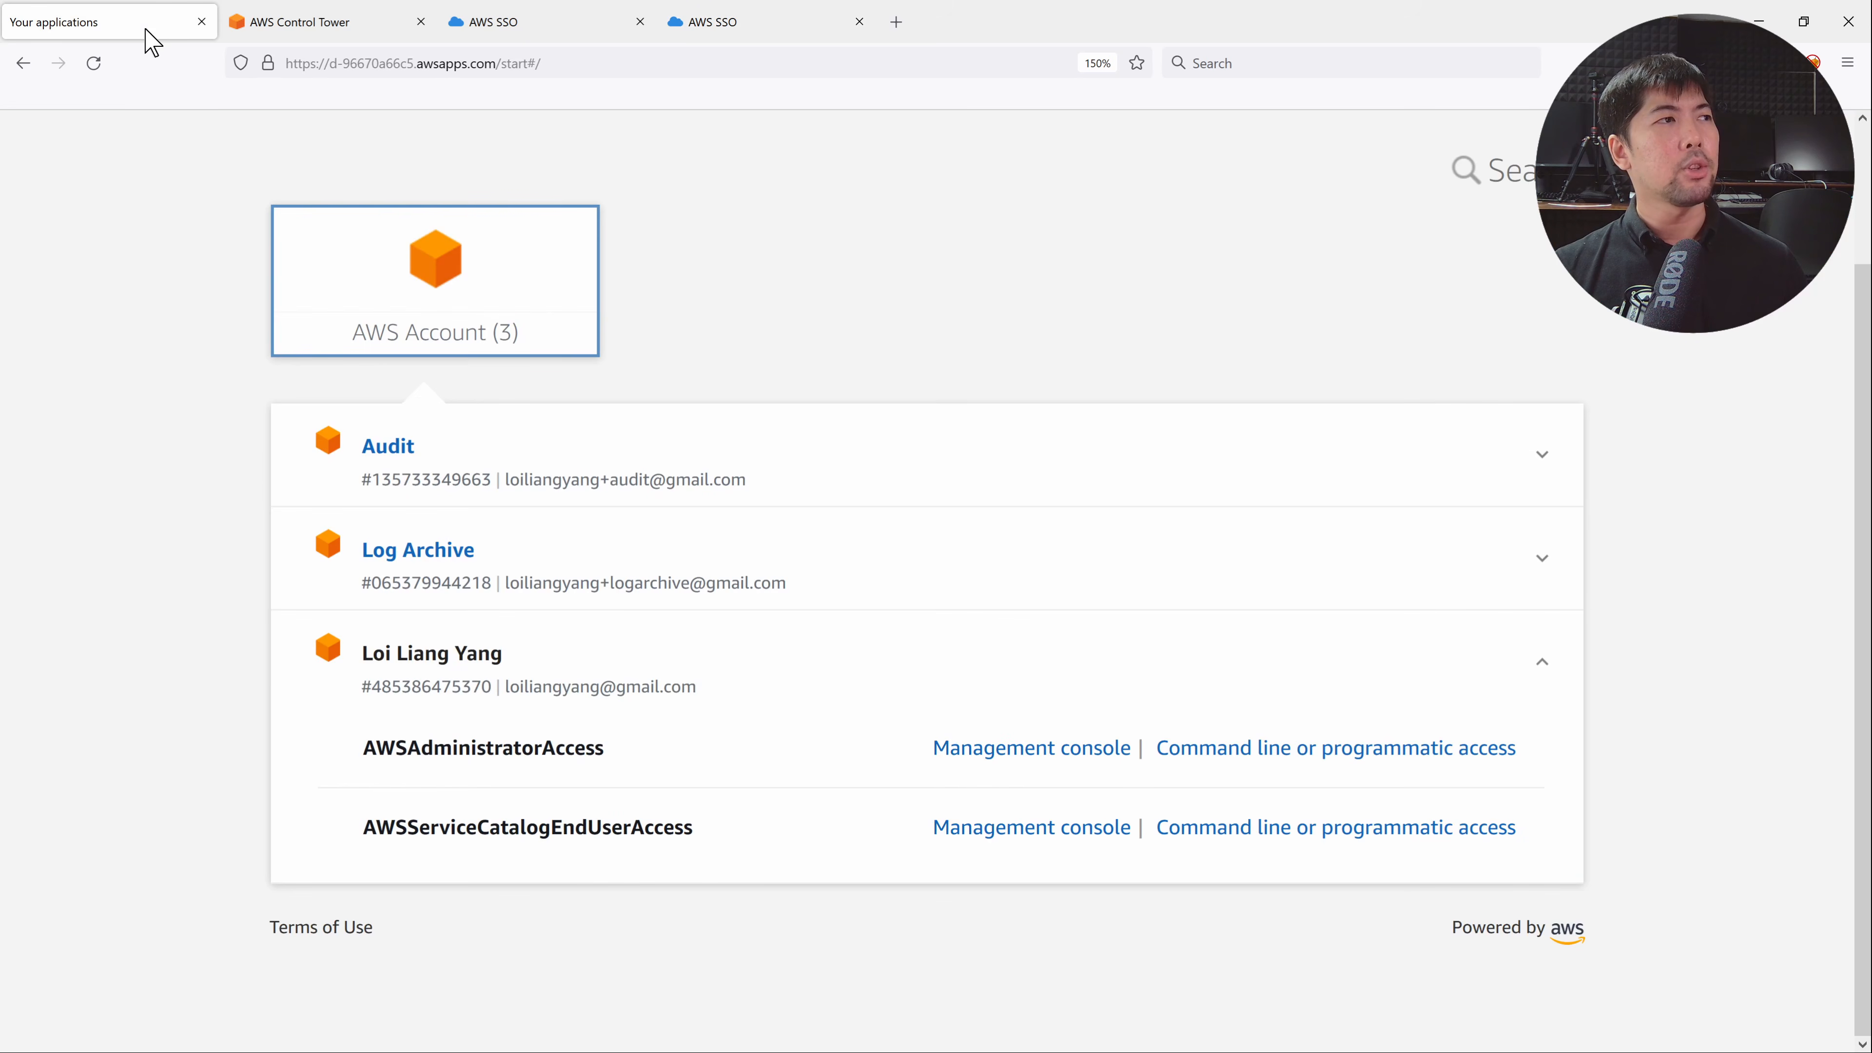
Refresh the SSO portal and open developerLoi's console with AWSAdministratorAccess.
{"action": "left_click", "coordinate": [94, 63]}
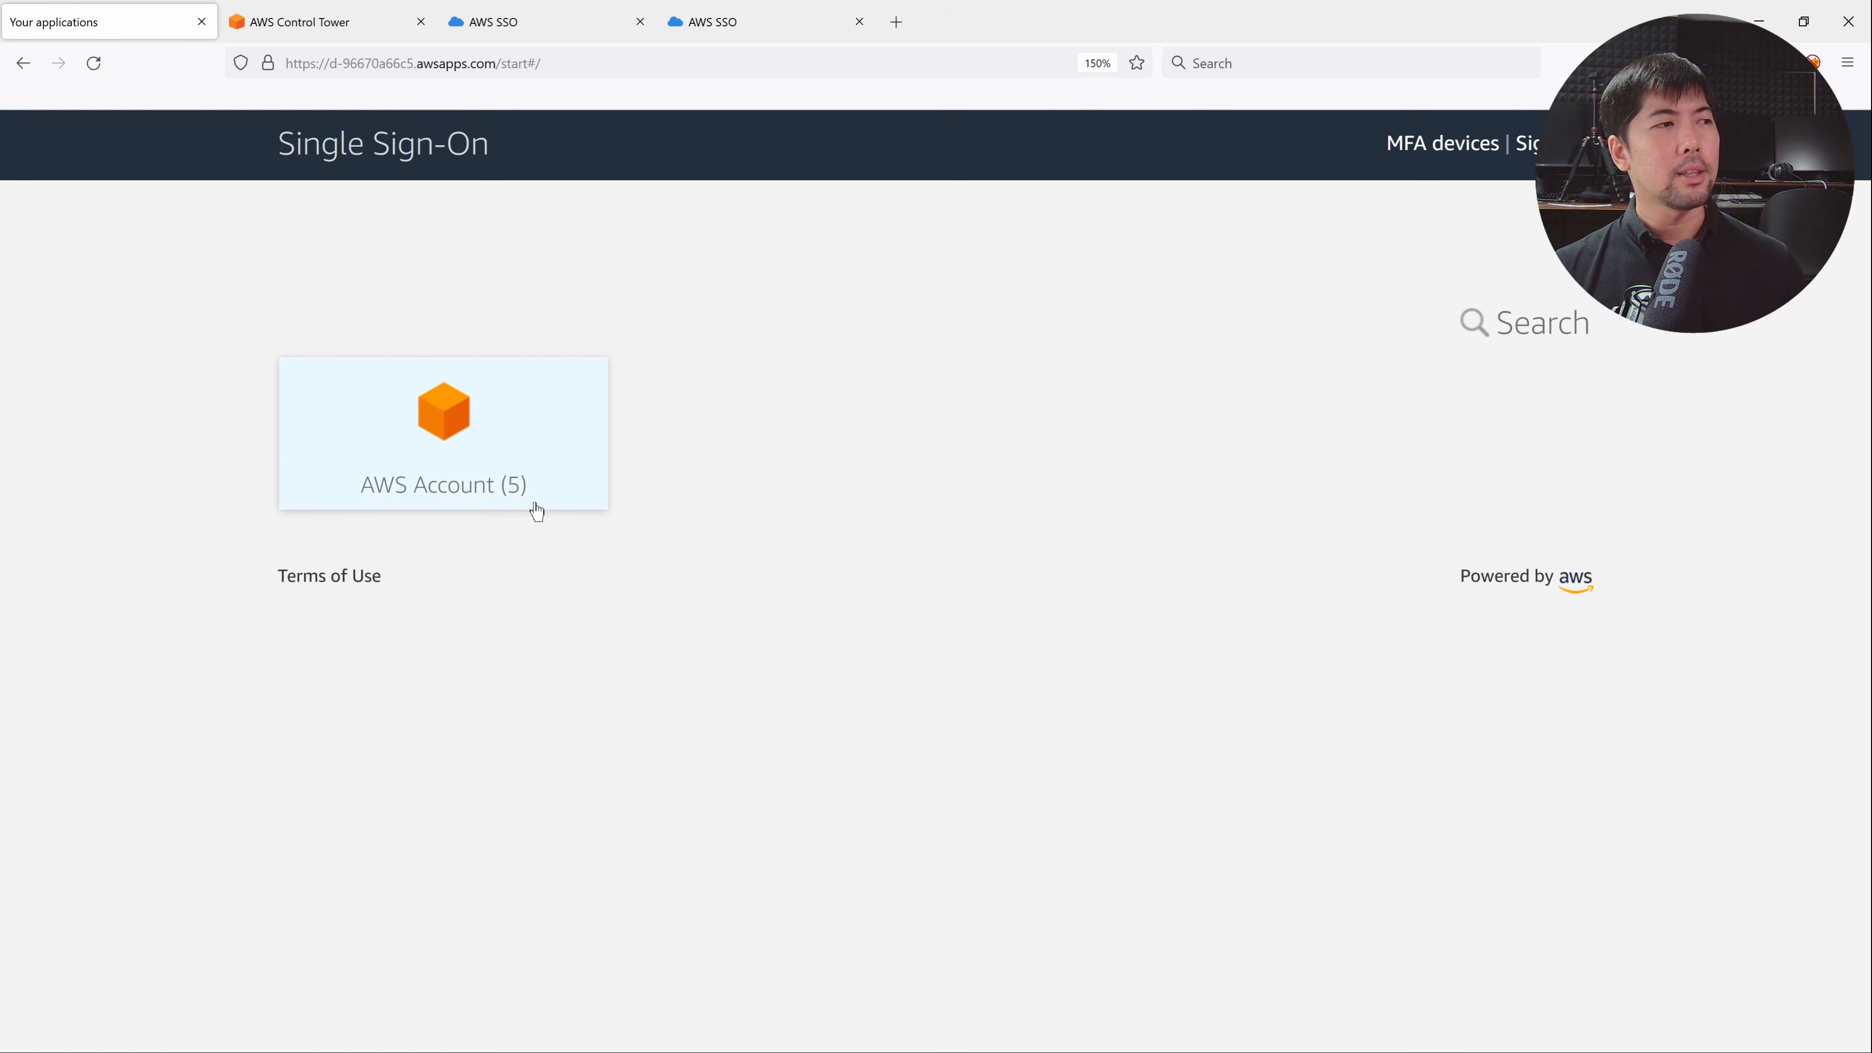
{"action": "left_click", "coordinate": [537, 443]}
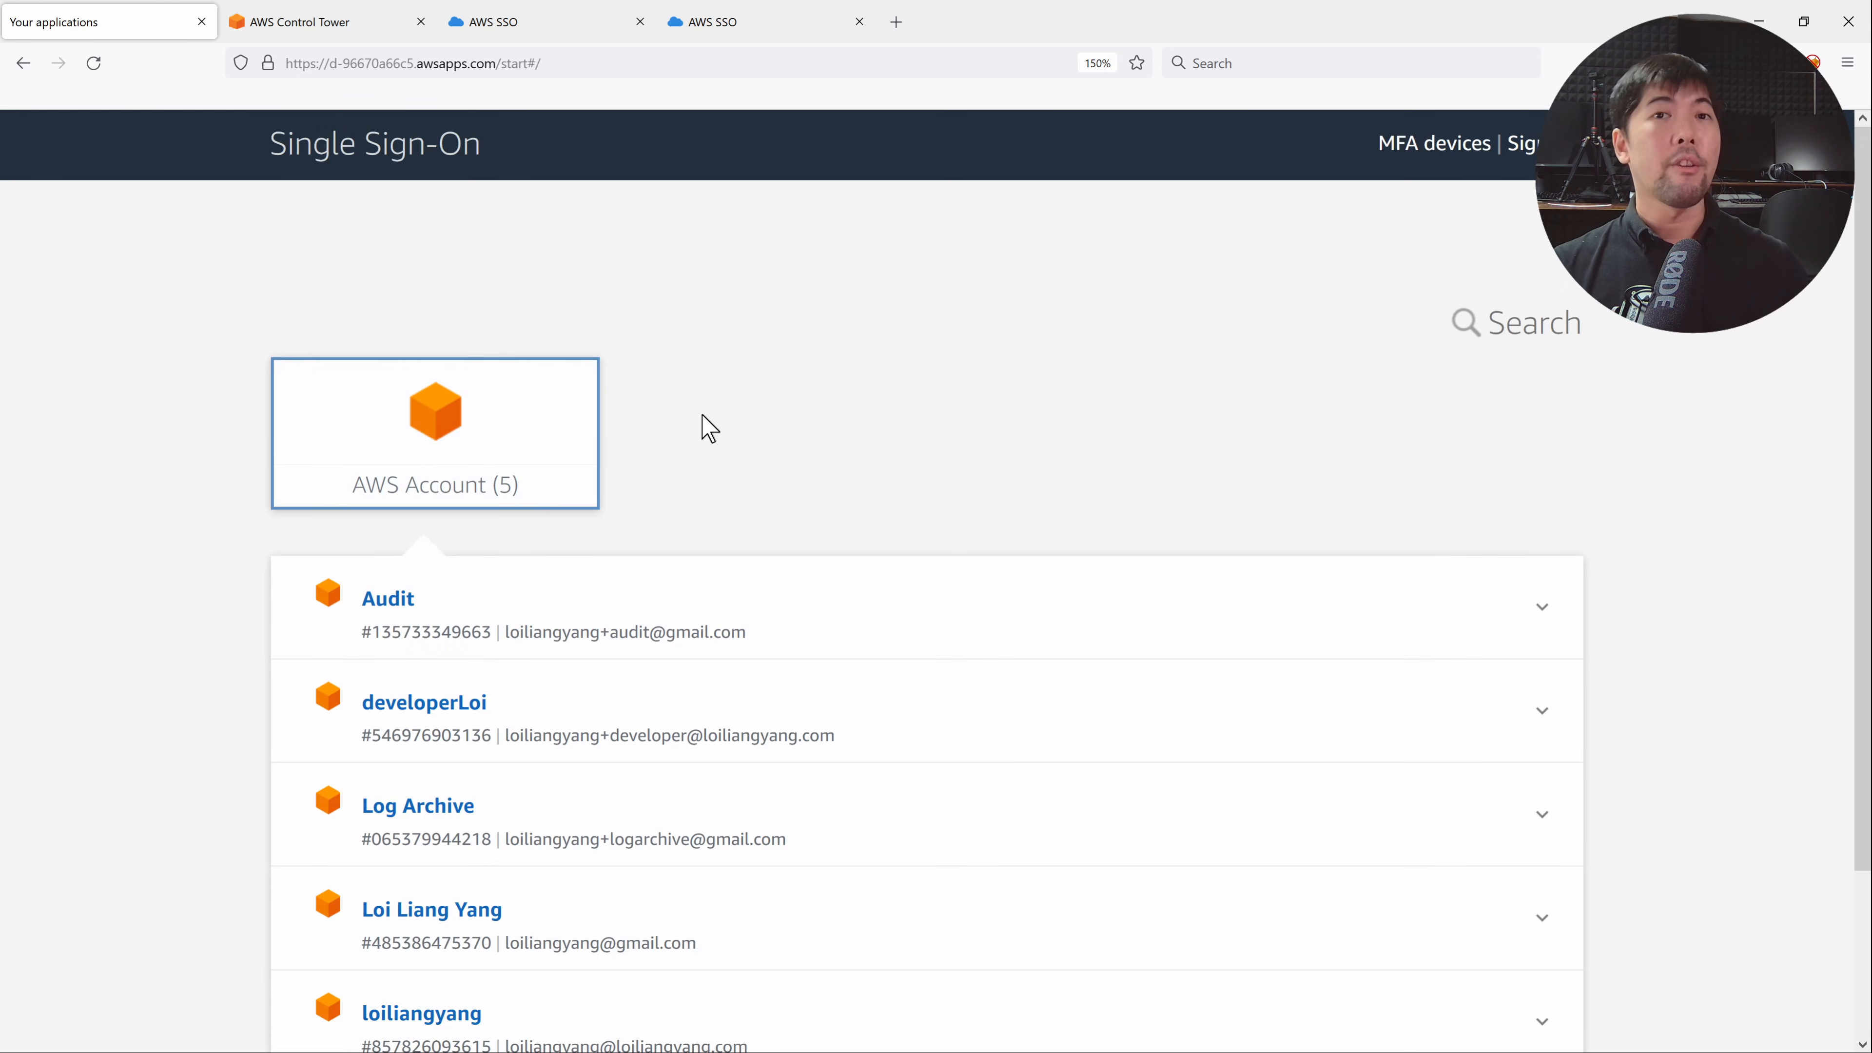
{"action": "scroll", "coordinate": [715, 424], "scroll_direction": "down", "scroll_amount": 3}
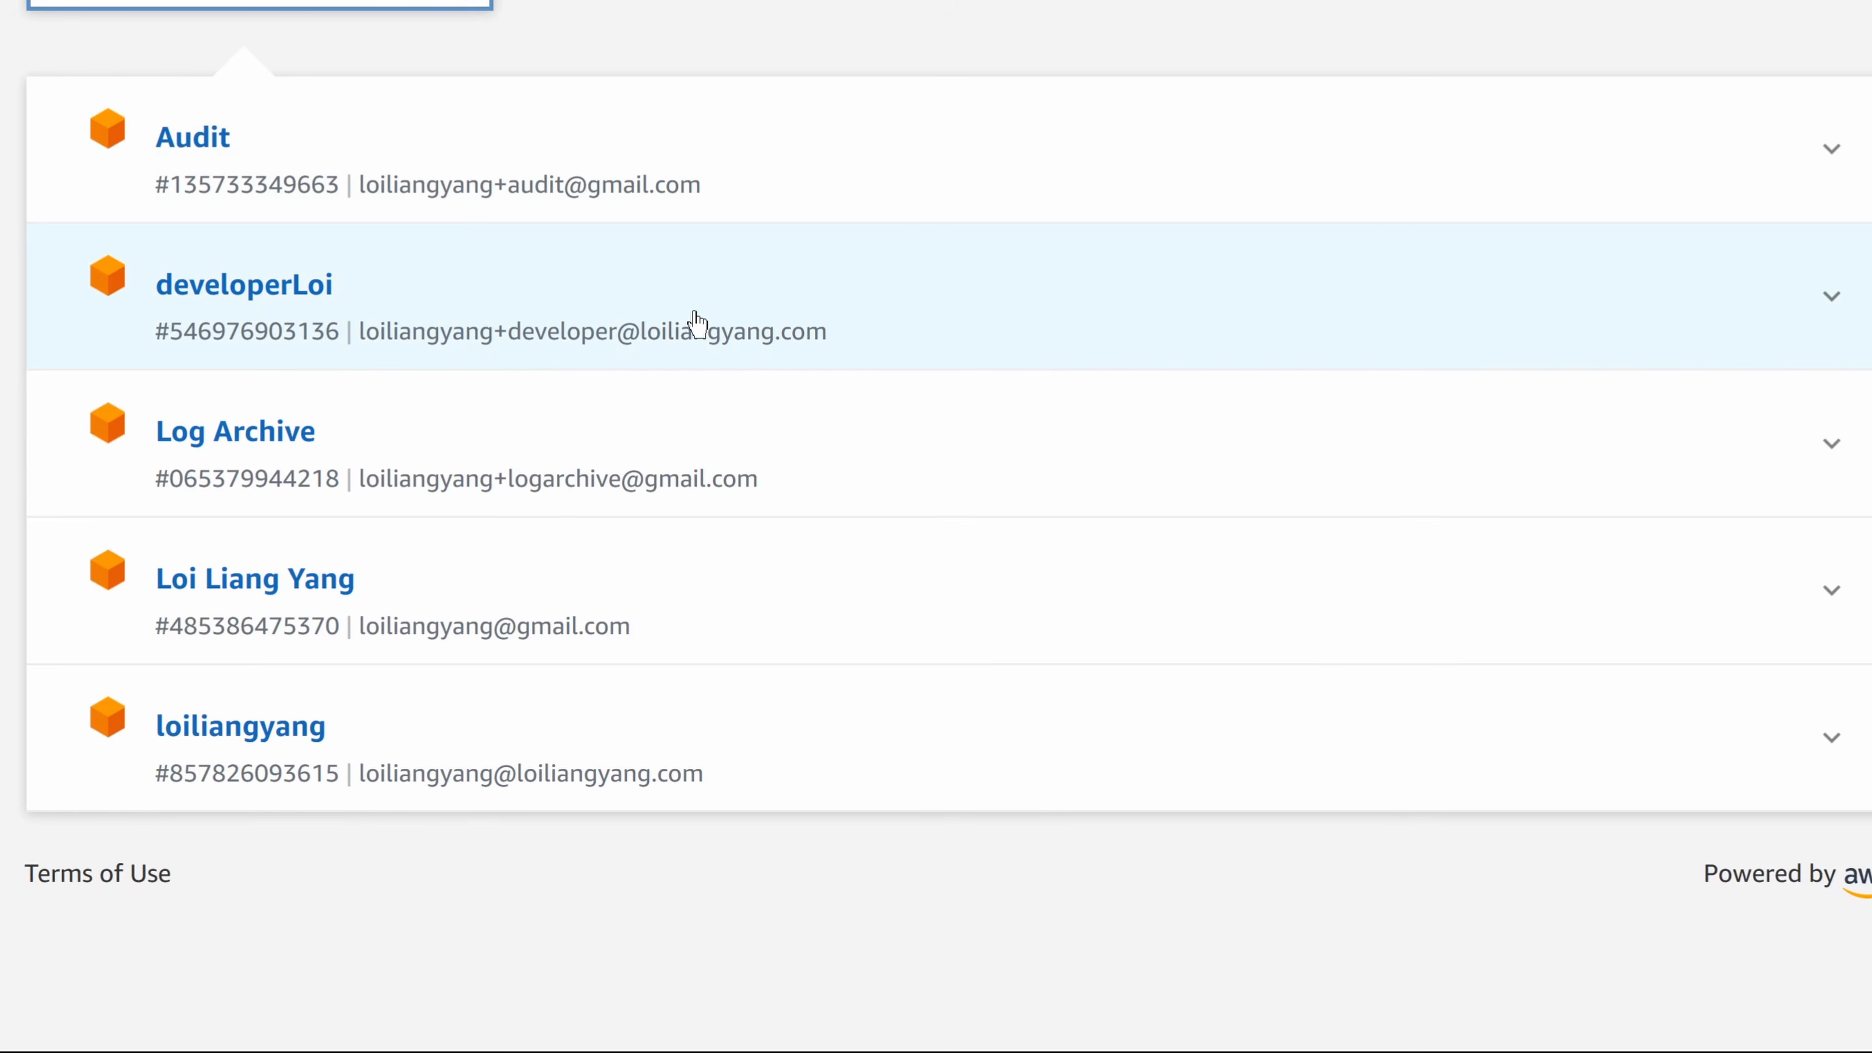
{"action": "left_click", "coordinate": [695, 325]}
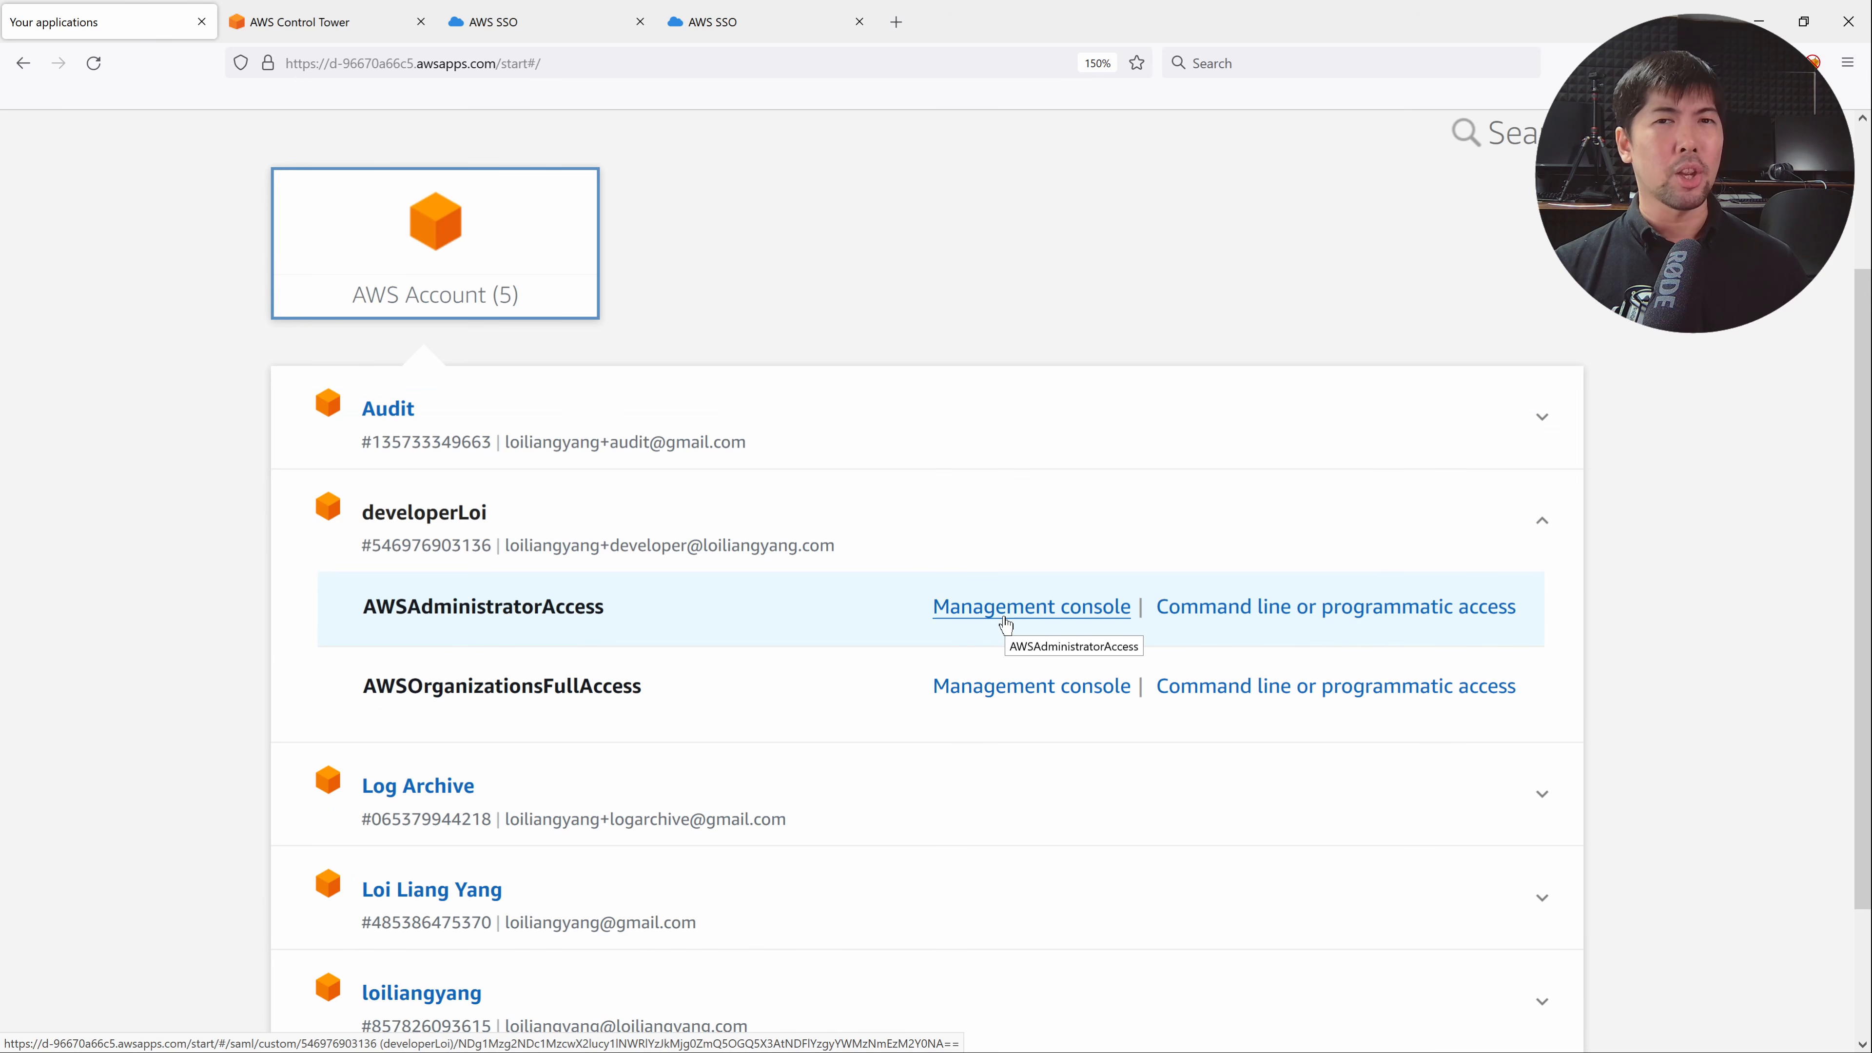
{"action": "left_click", "coordinate": [1004, 622]}
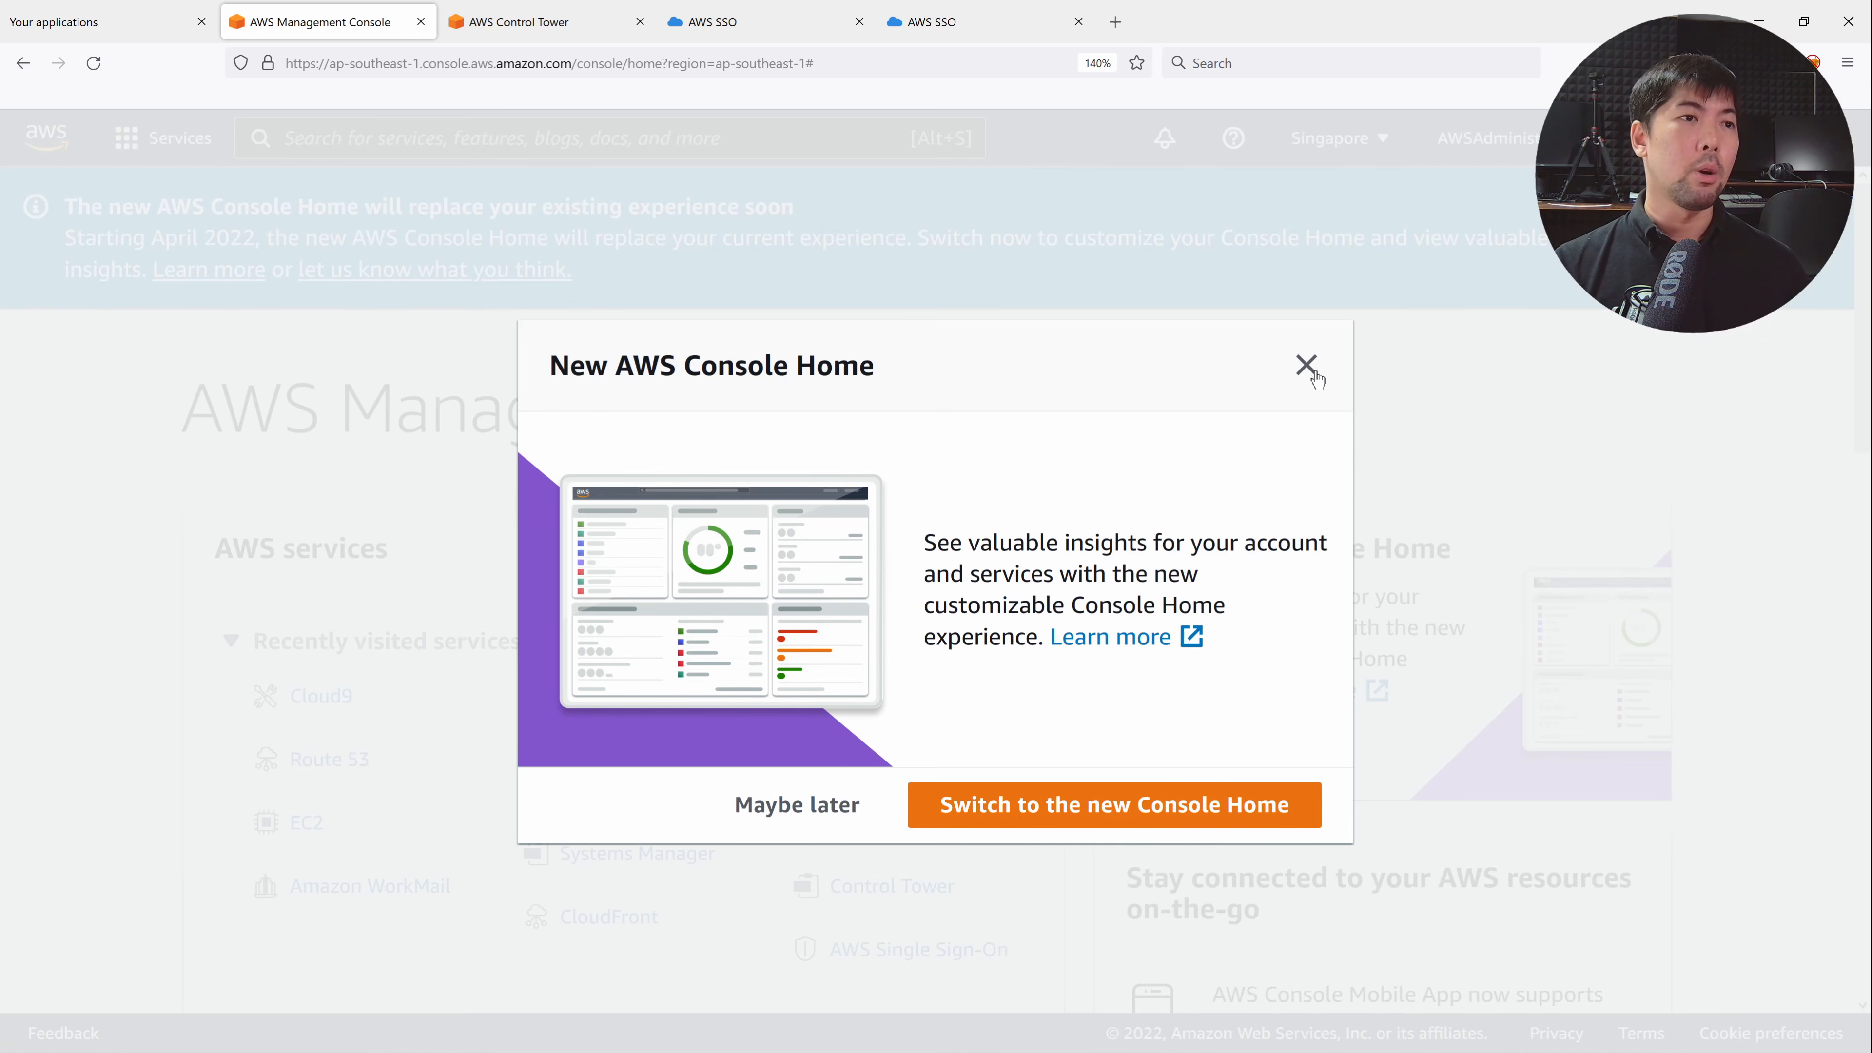
Dismiss the Console Home popup and check the EBS encryption guardrail's noncompliant resources and accounts.
{"action": "left_click", "coordinate": [1305, 365]}
{"action": "left_click", "coordinate": [1482, 138]}
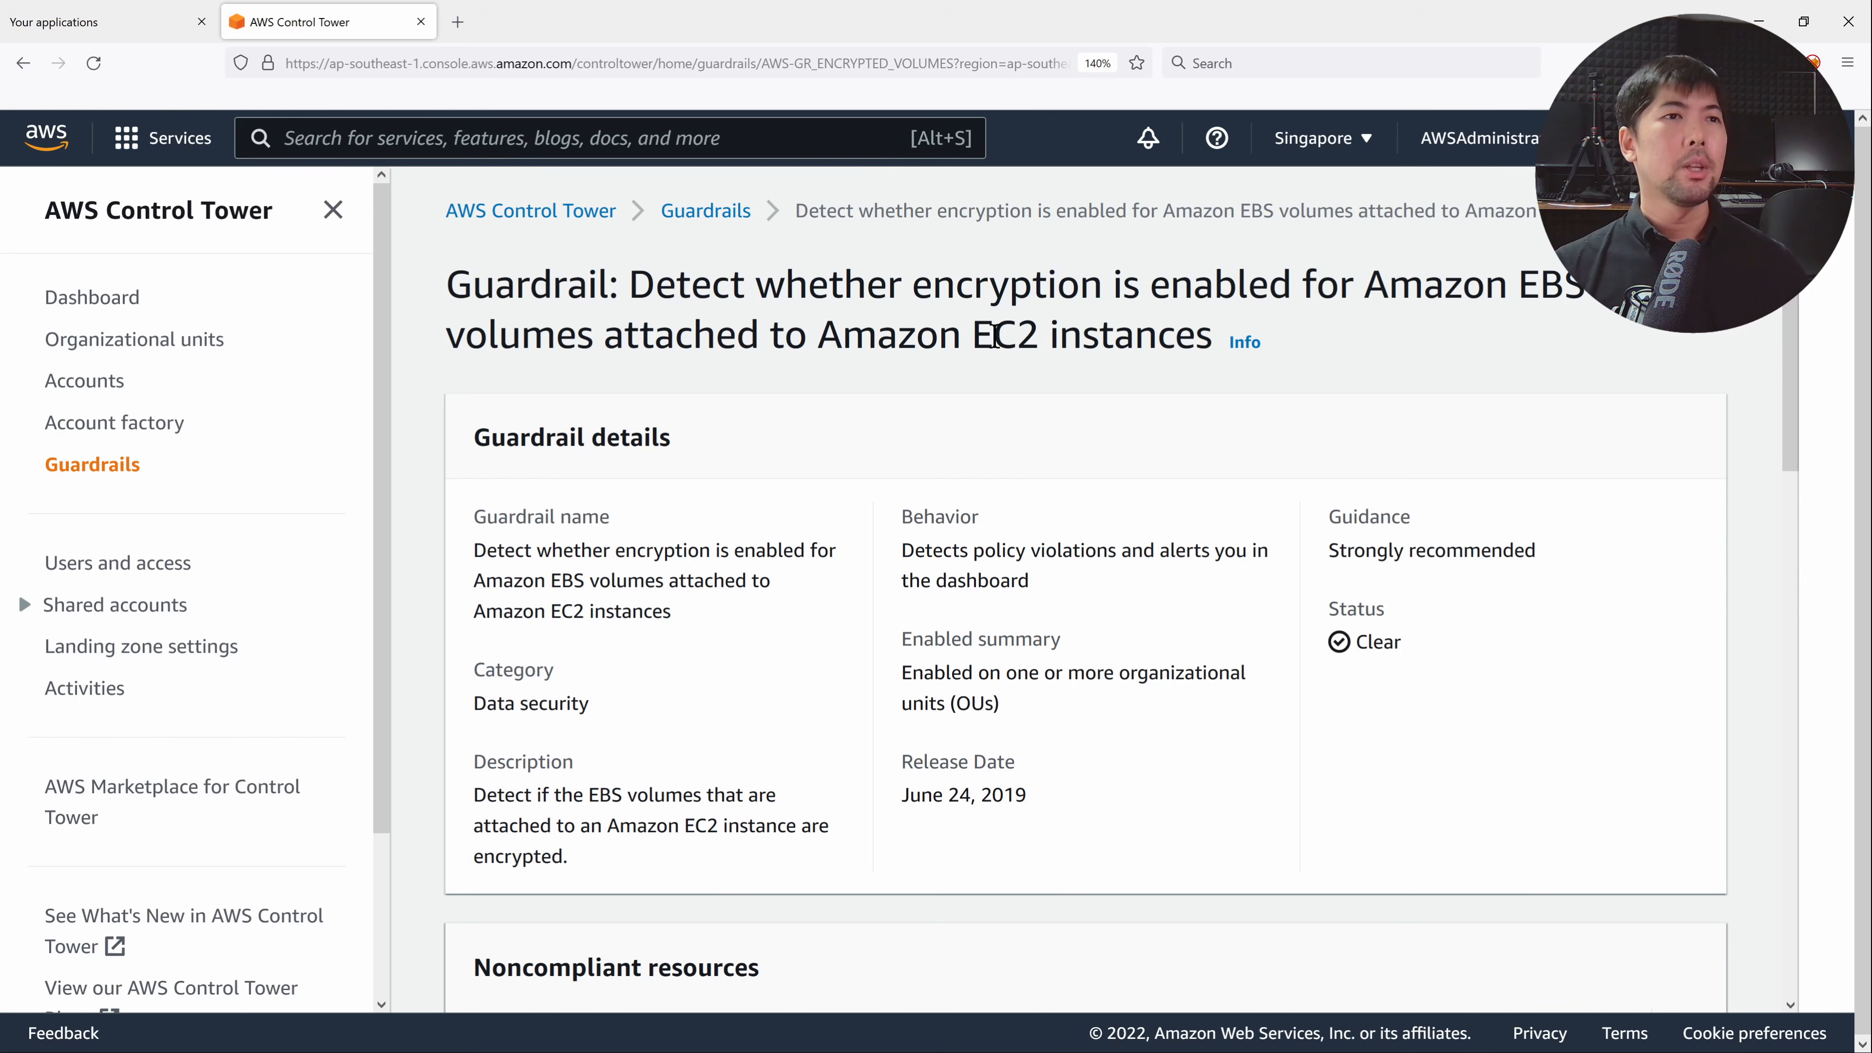
{"action": "scroll", "coordinate": [995, 336], "scroll_direction": "down", "scroll_amount": 7}
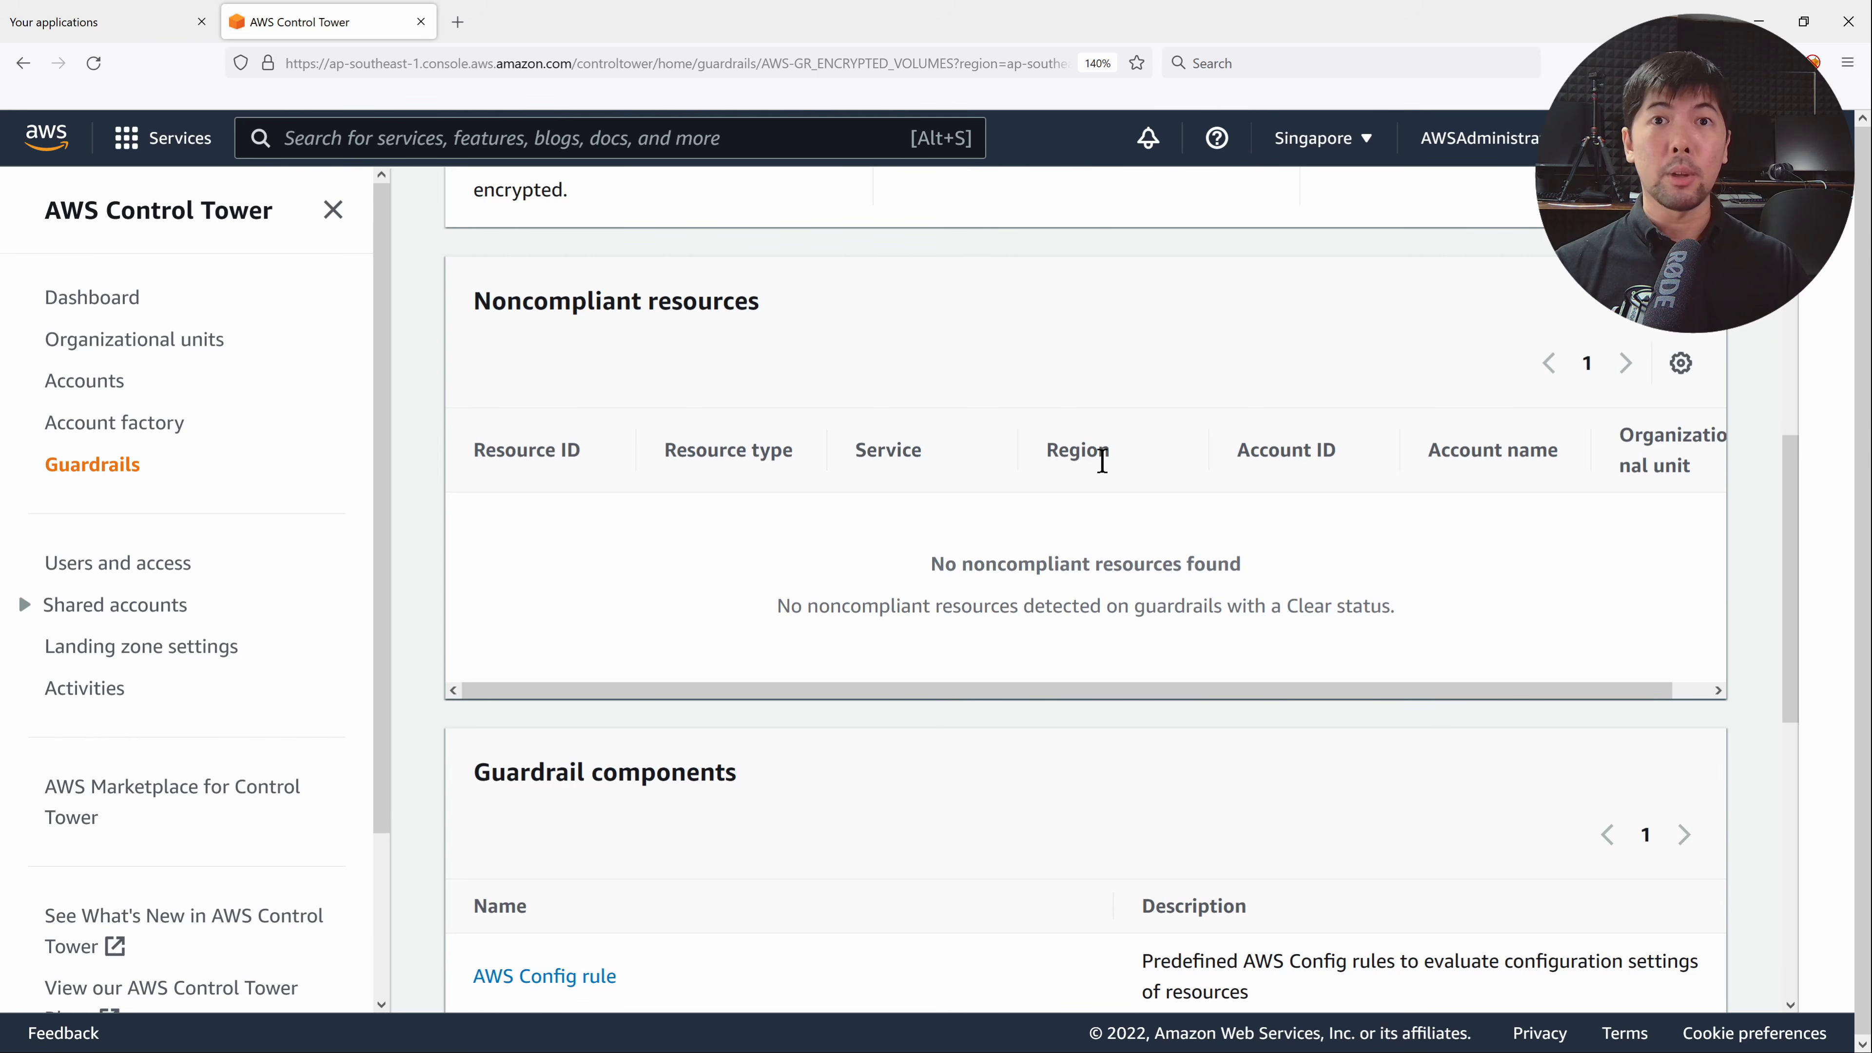
{"action": "scroll", "coordinate": [1101, 460], "scroll_direction": "down", "scroll_amount": 8}
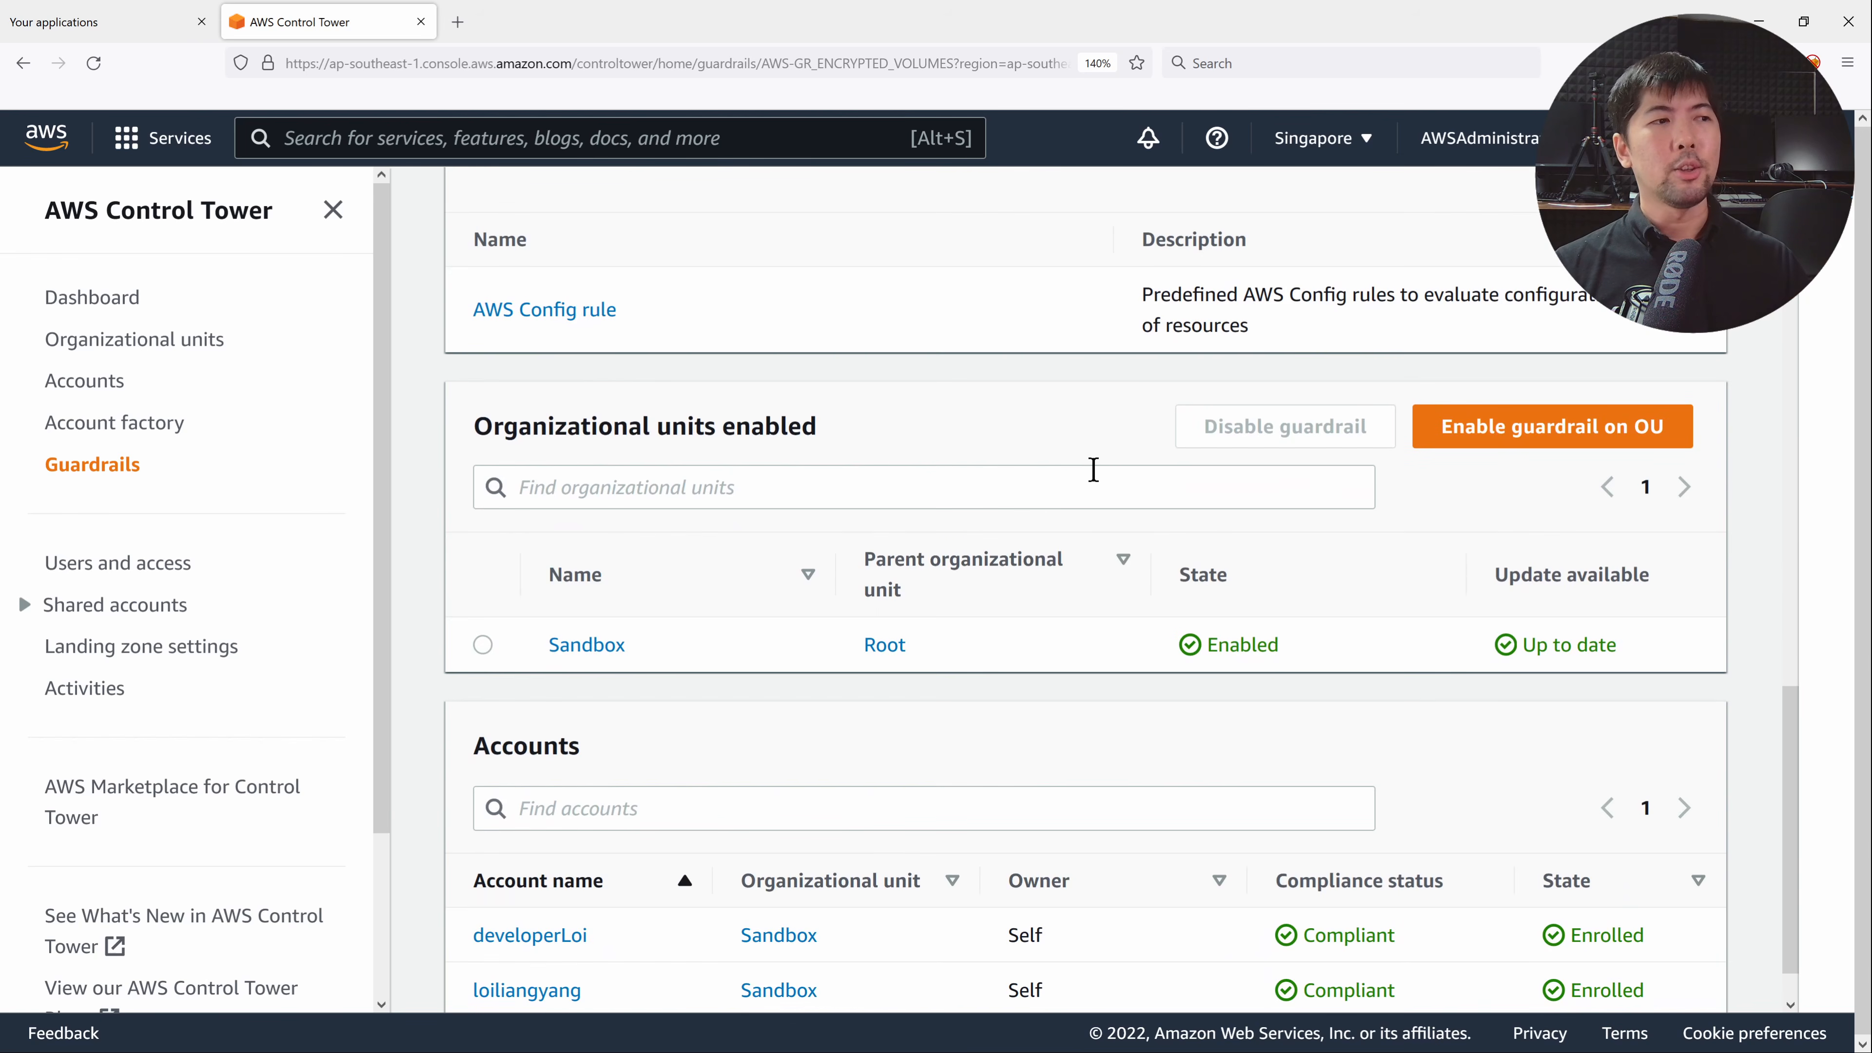
{"action": "scroll", "coordinate": [1091, 466], "scroll_direction": "down", "scroll_amount": 1}
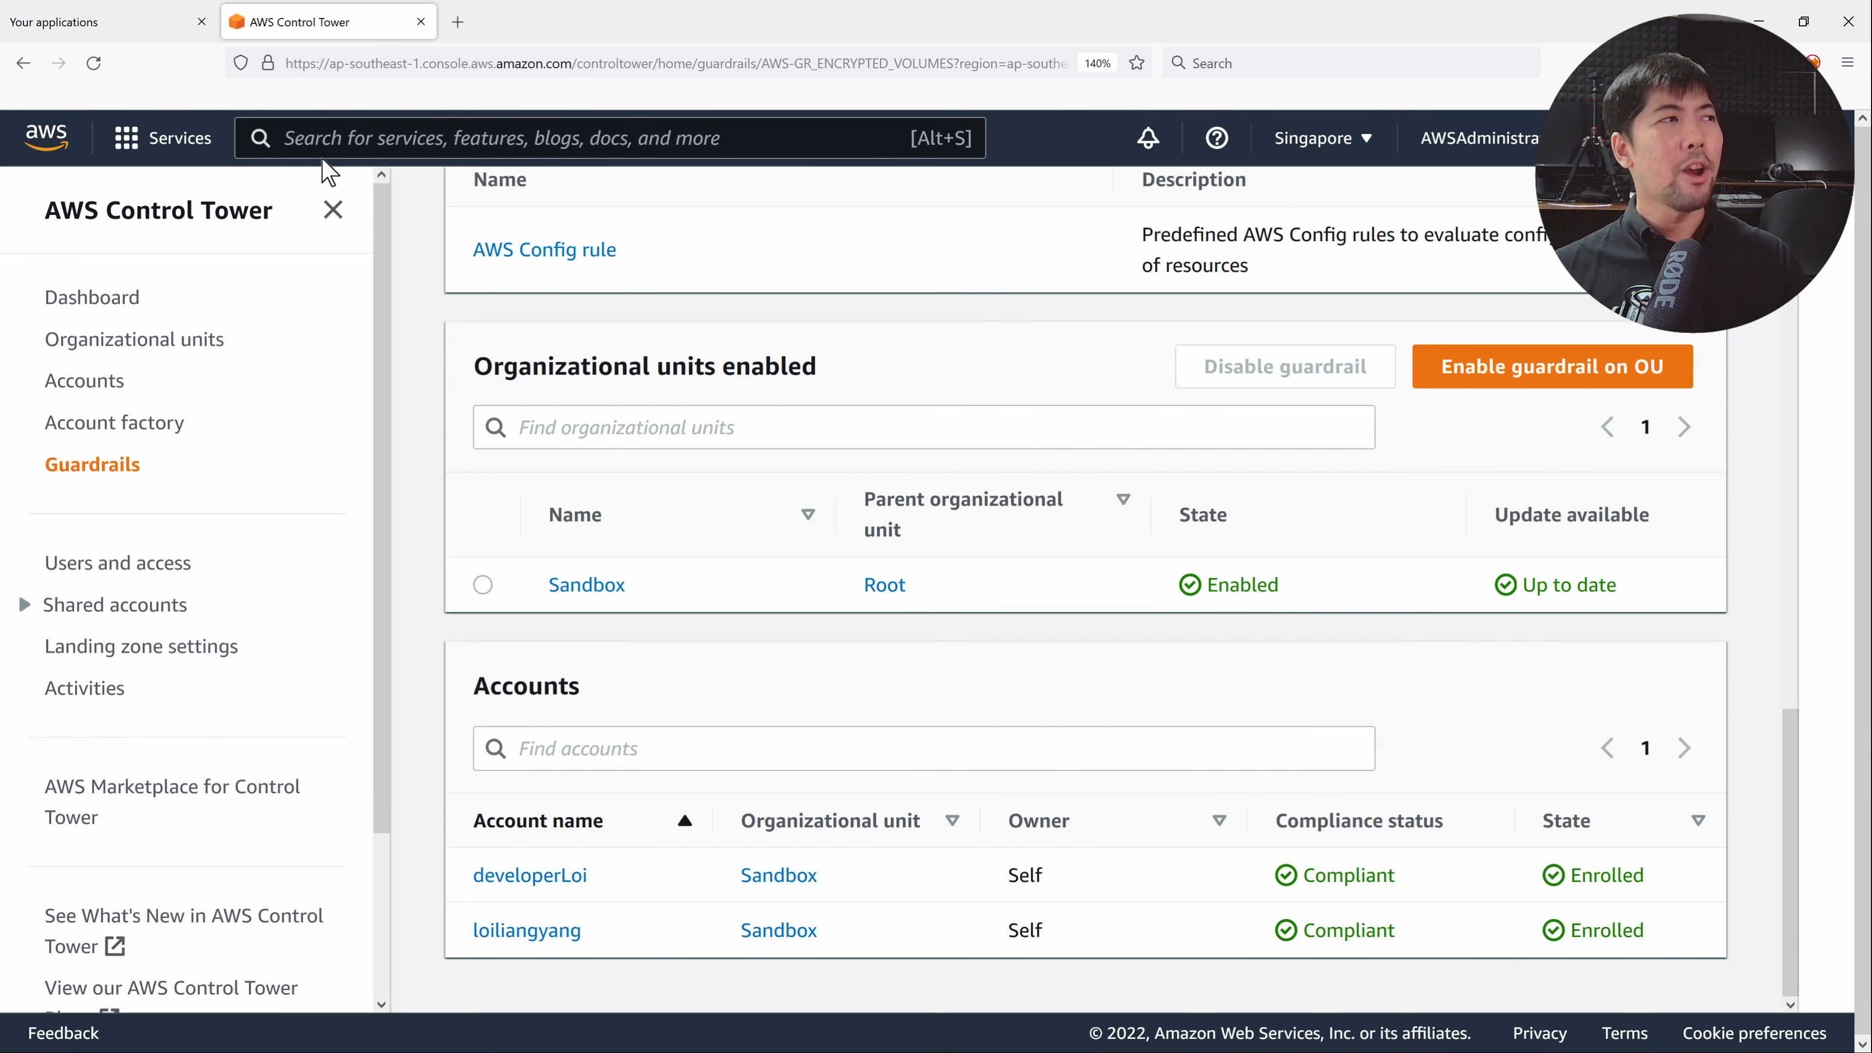
Open developerLoi's console, go to EC2 and start a new instance launch.
{"action": "left_click", "coordinate": [133, 15]}
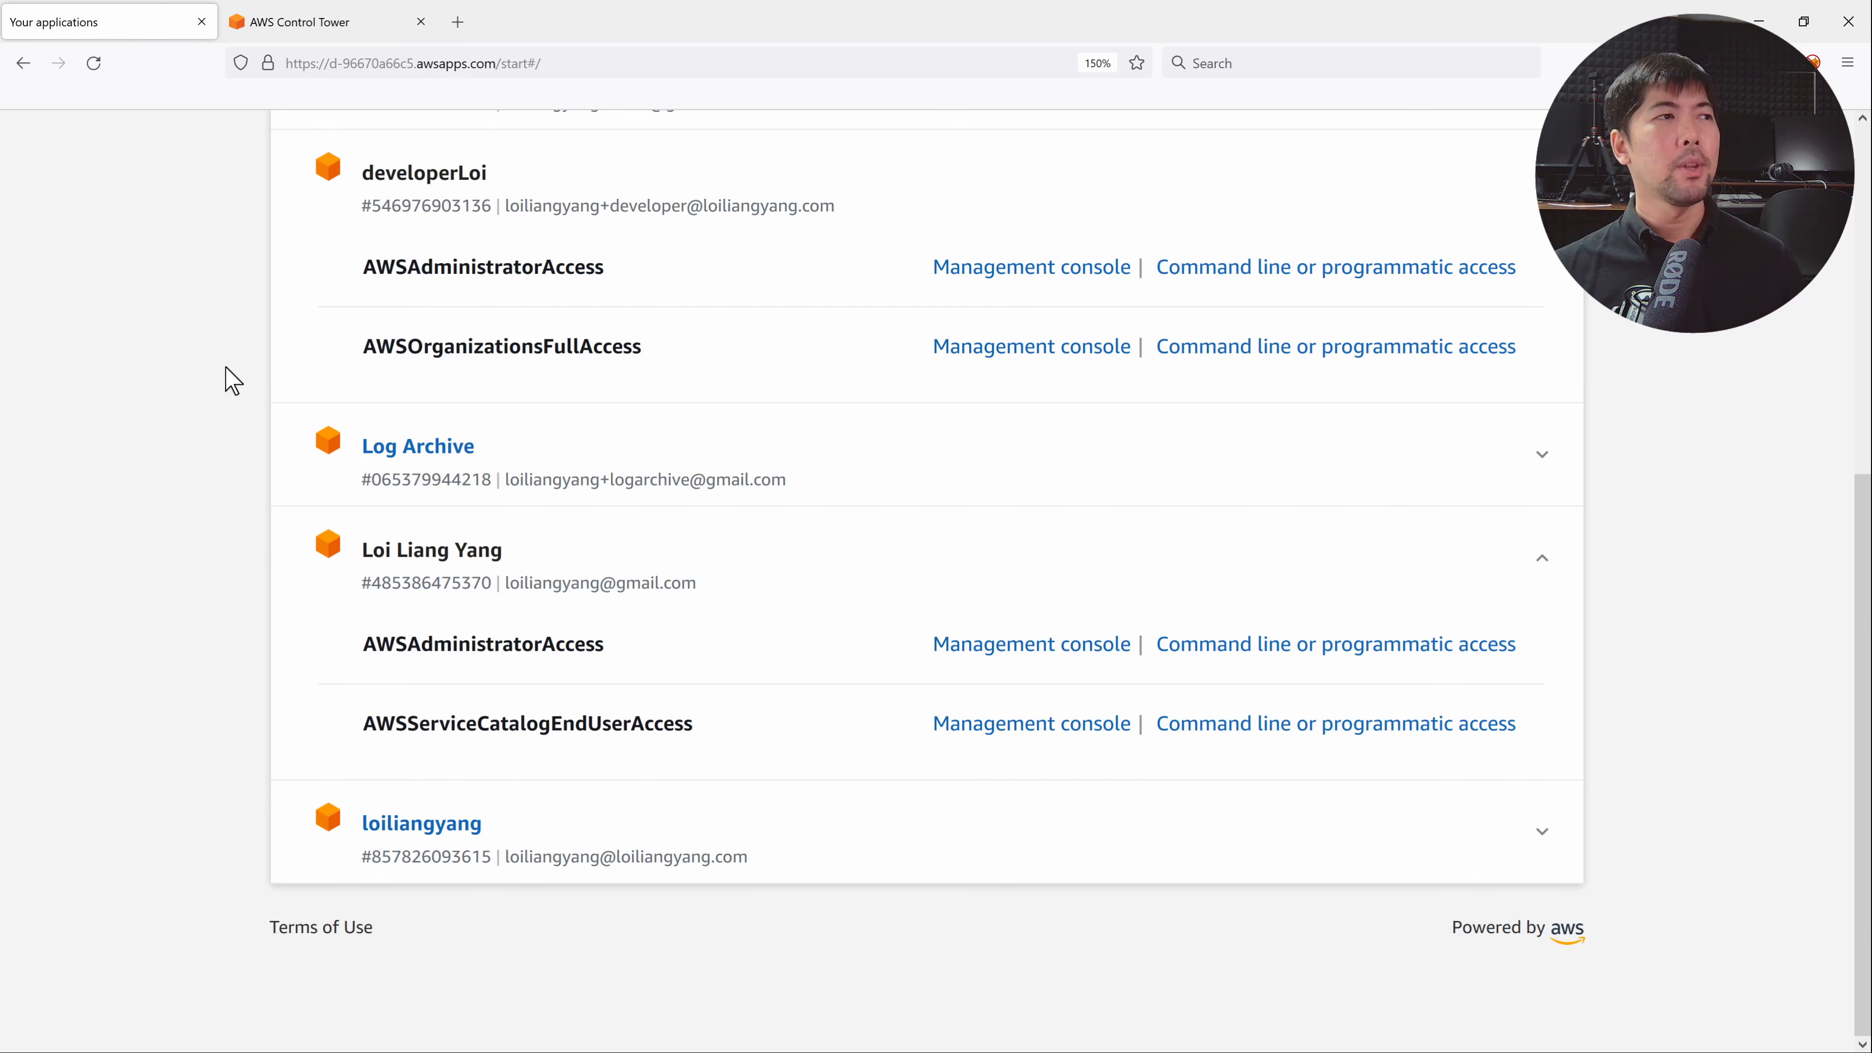
{"action": "left_click", "coordinate": [1091, 269]}
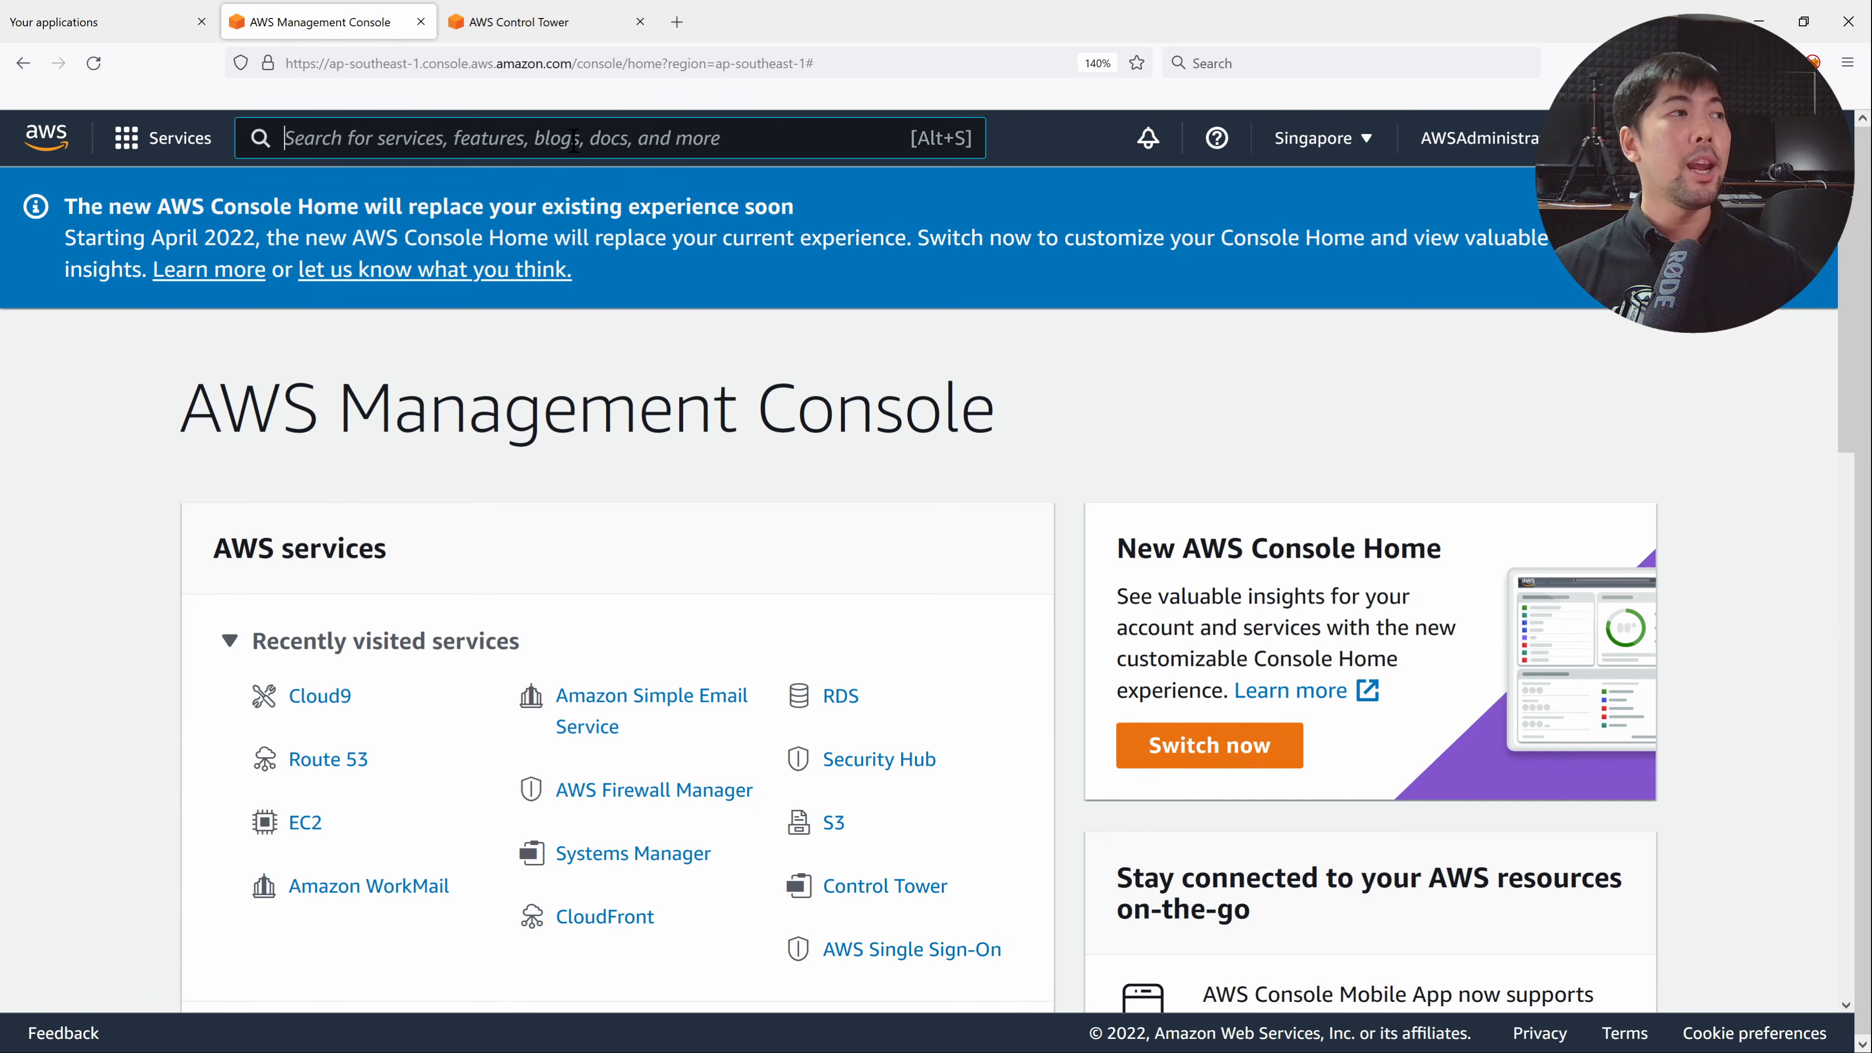
{"action": "type", "text": "ec2"}
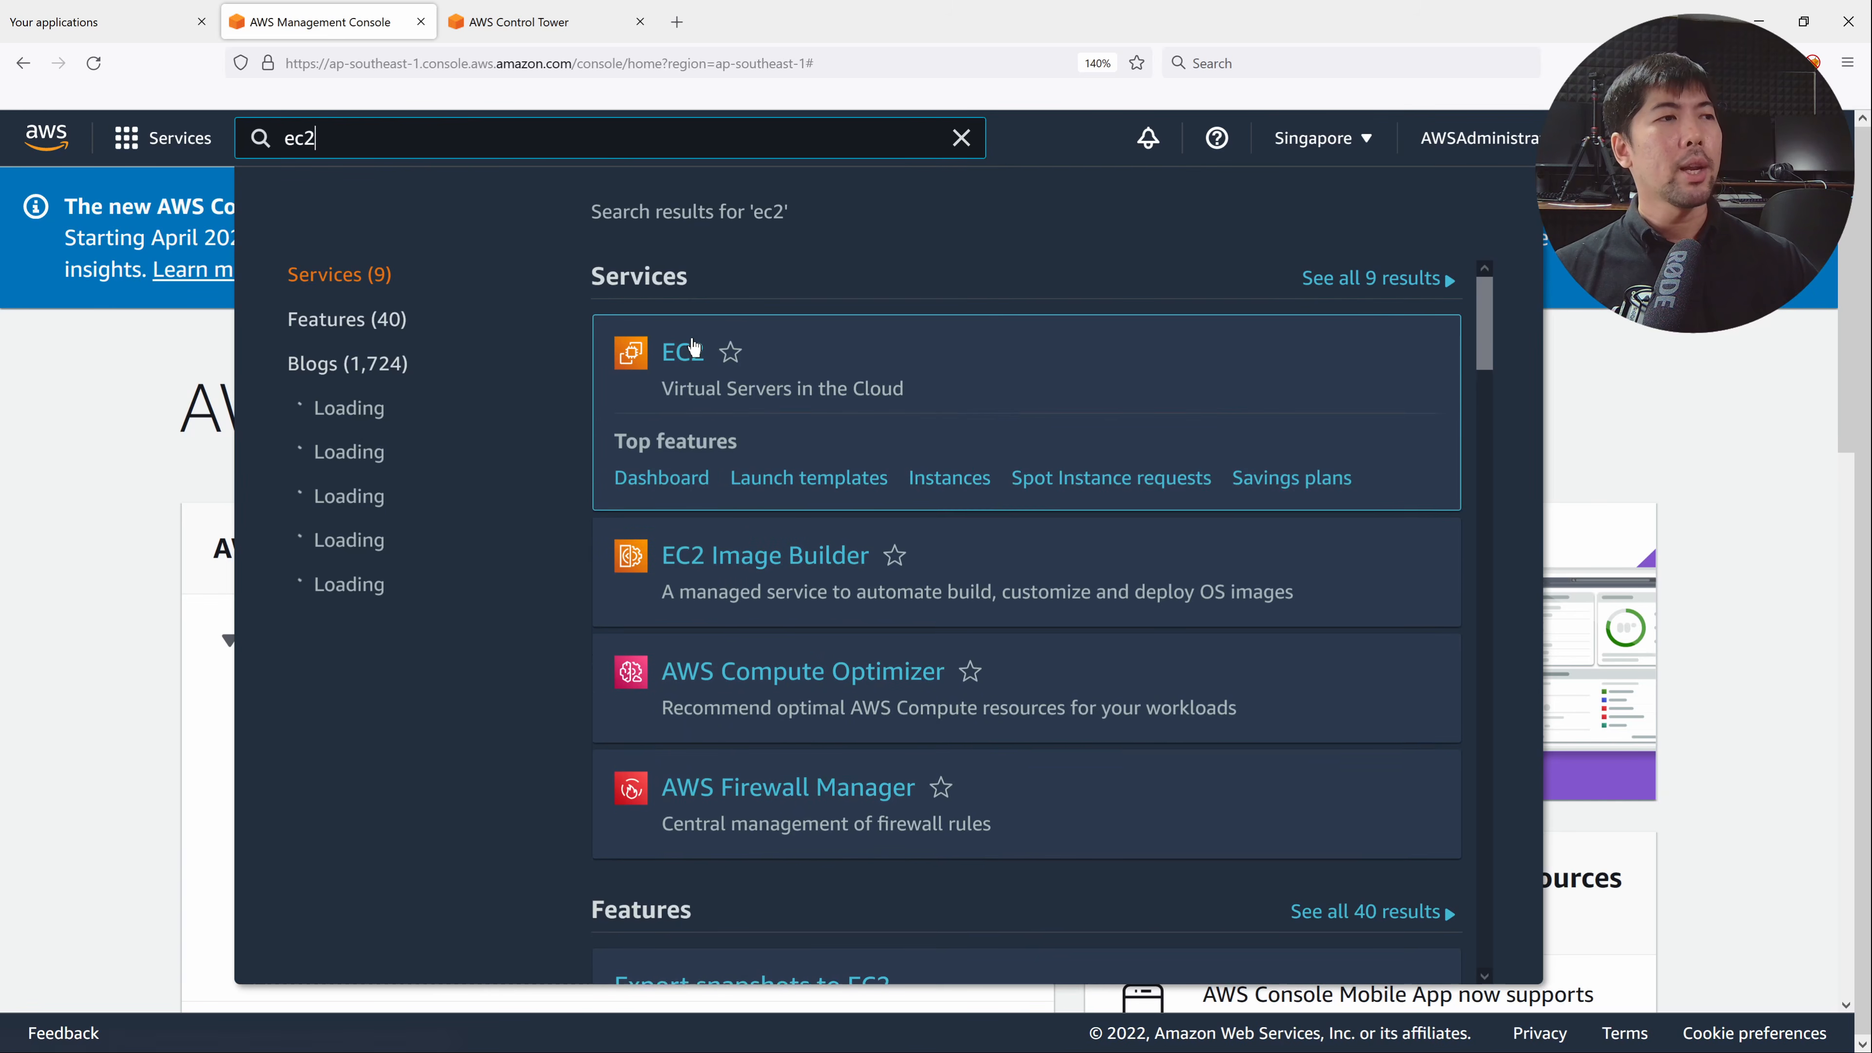
{"action": "left_click", "coordinate": [692, 347]}
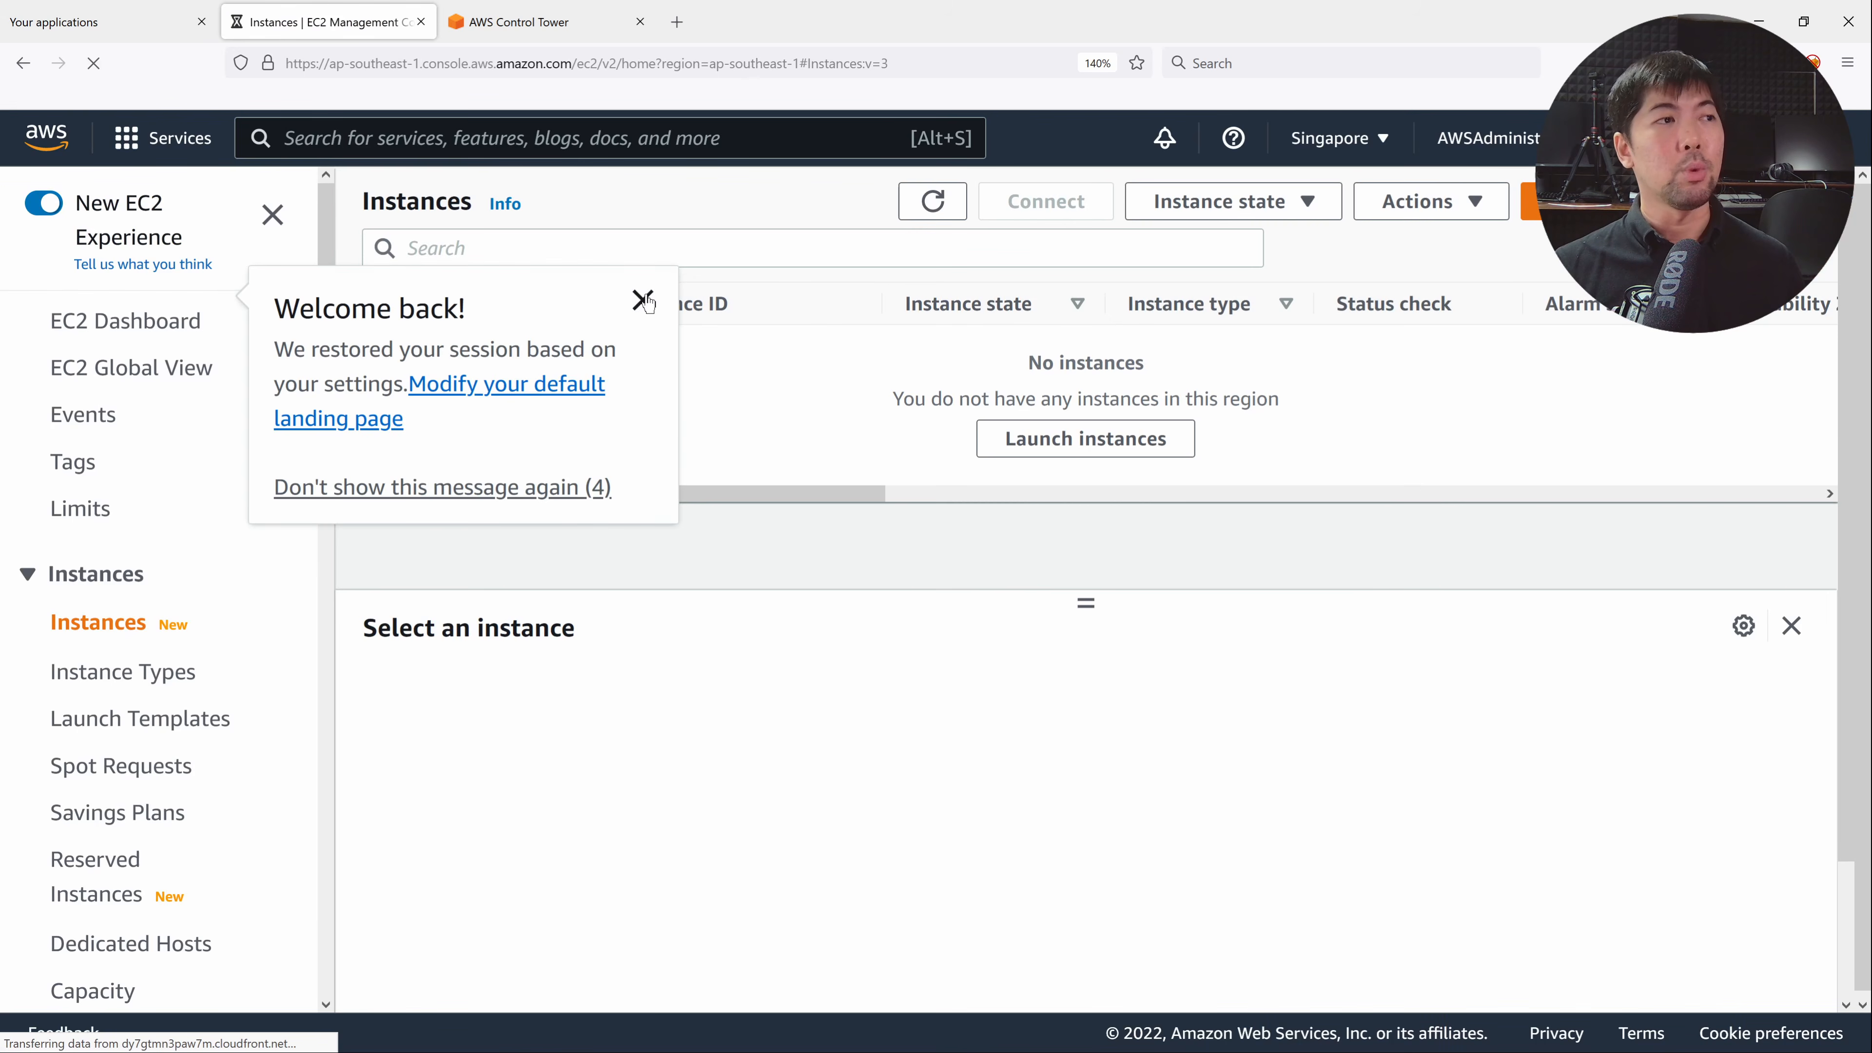
{"action": "left_click", "coordinate": [642, 299]}
{"action": "left_click", "coordinate": [1600, 199]}
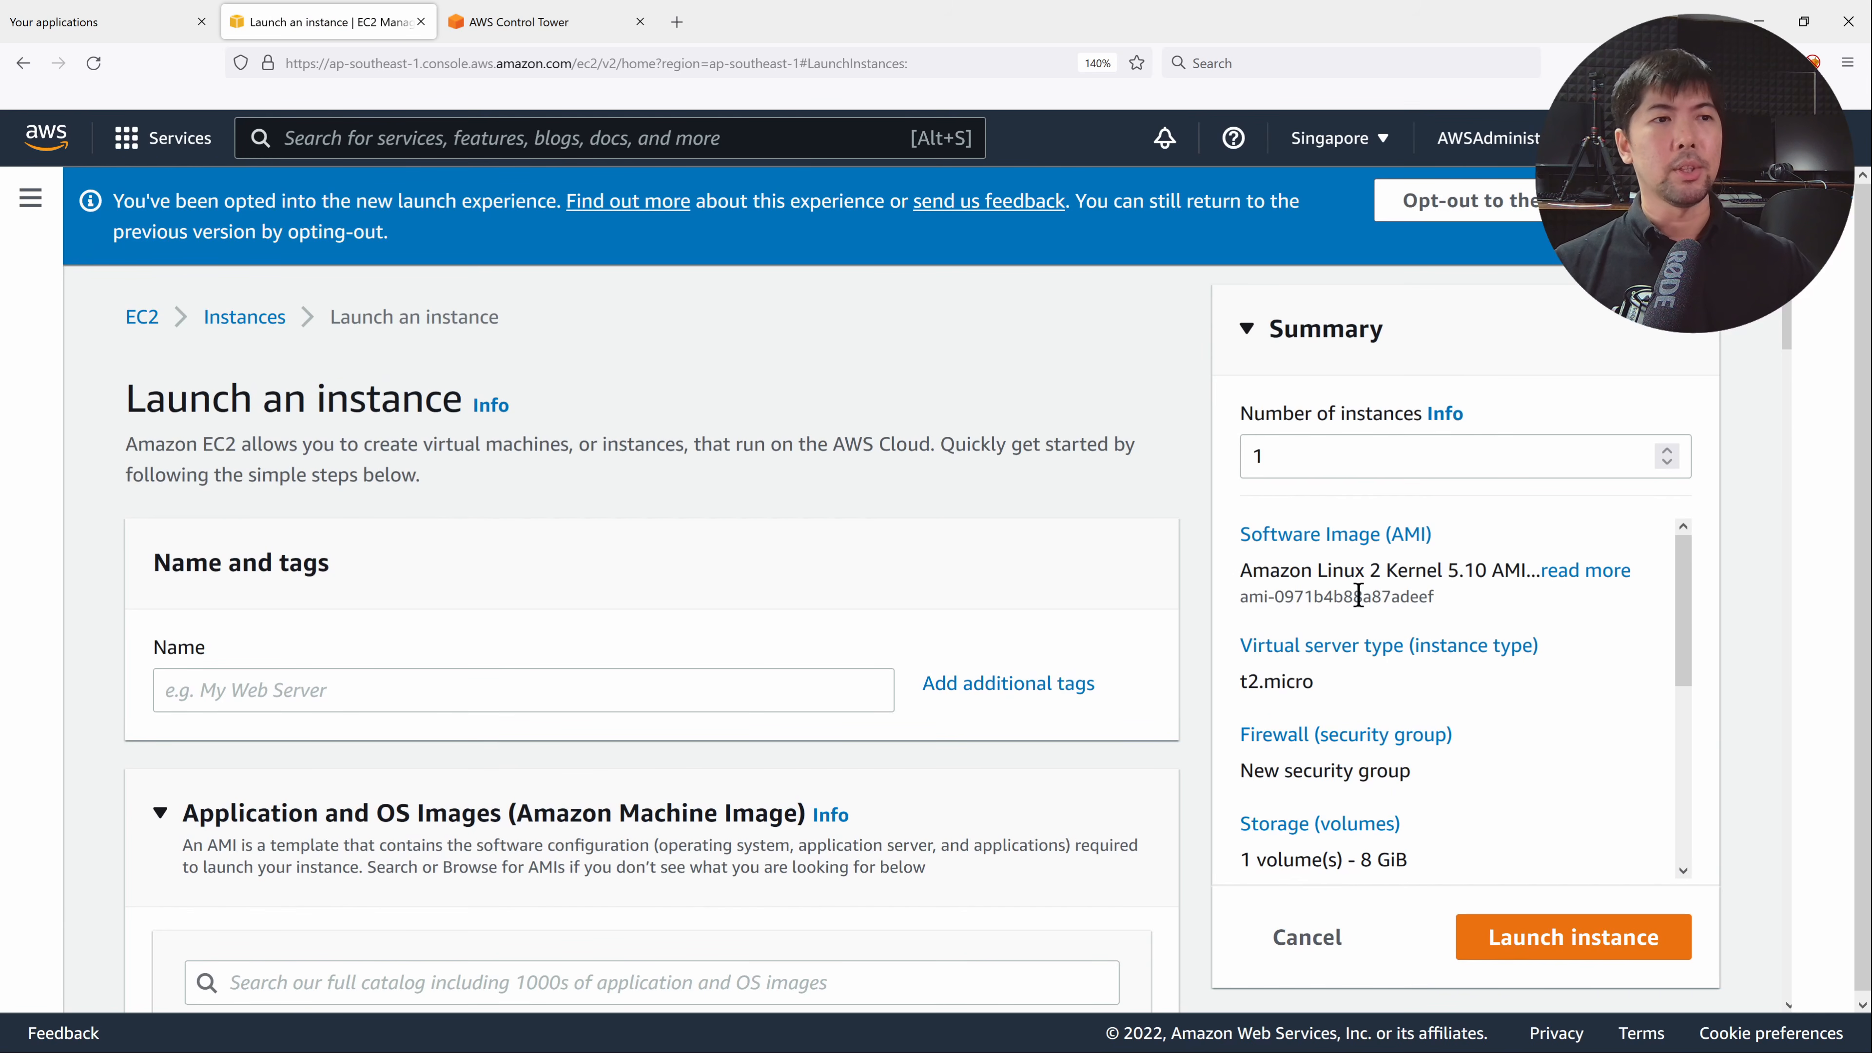
Keep Amazon Linux 2 on t2.micro and turn off SSH traffic from anywhere.
{"action": "left_click", "coordinate": [1349, 535]}
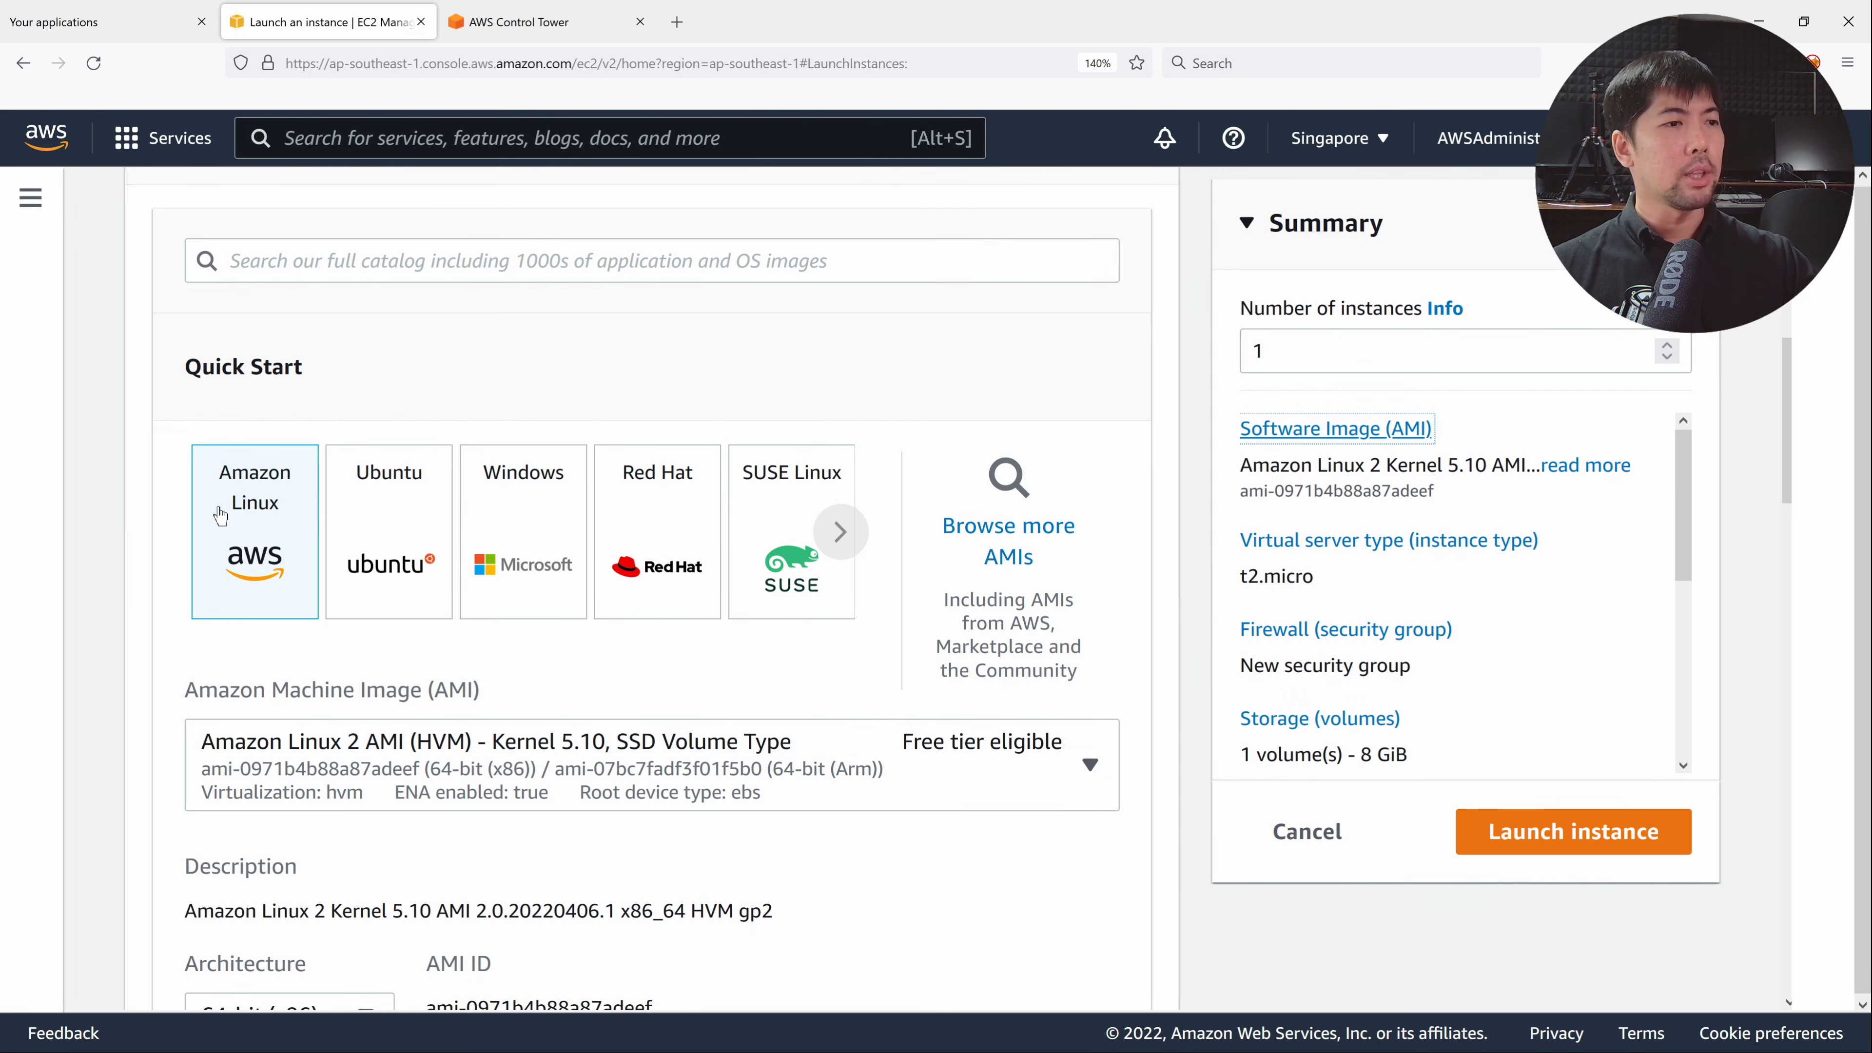
{"action": "scroll", "coordinate": [221, 517], "scroll_direction": "down", "scroll_amount": 3}
{"action": "scroll", "coordinate": [867, 447], "scroll_direction": "down", "scroll_amount": 3}
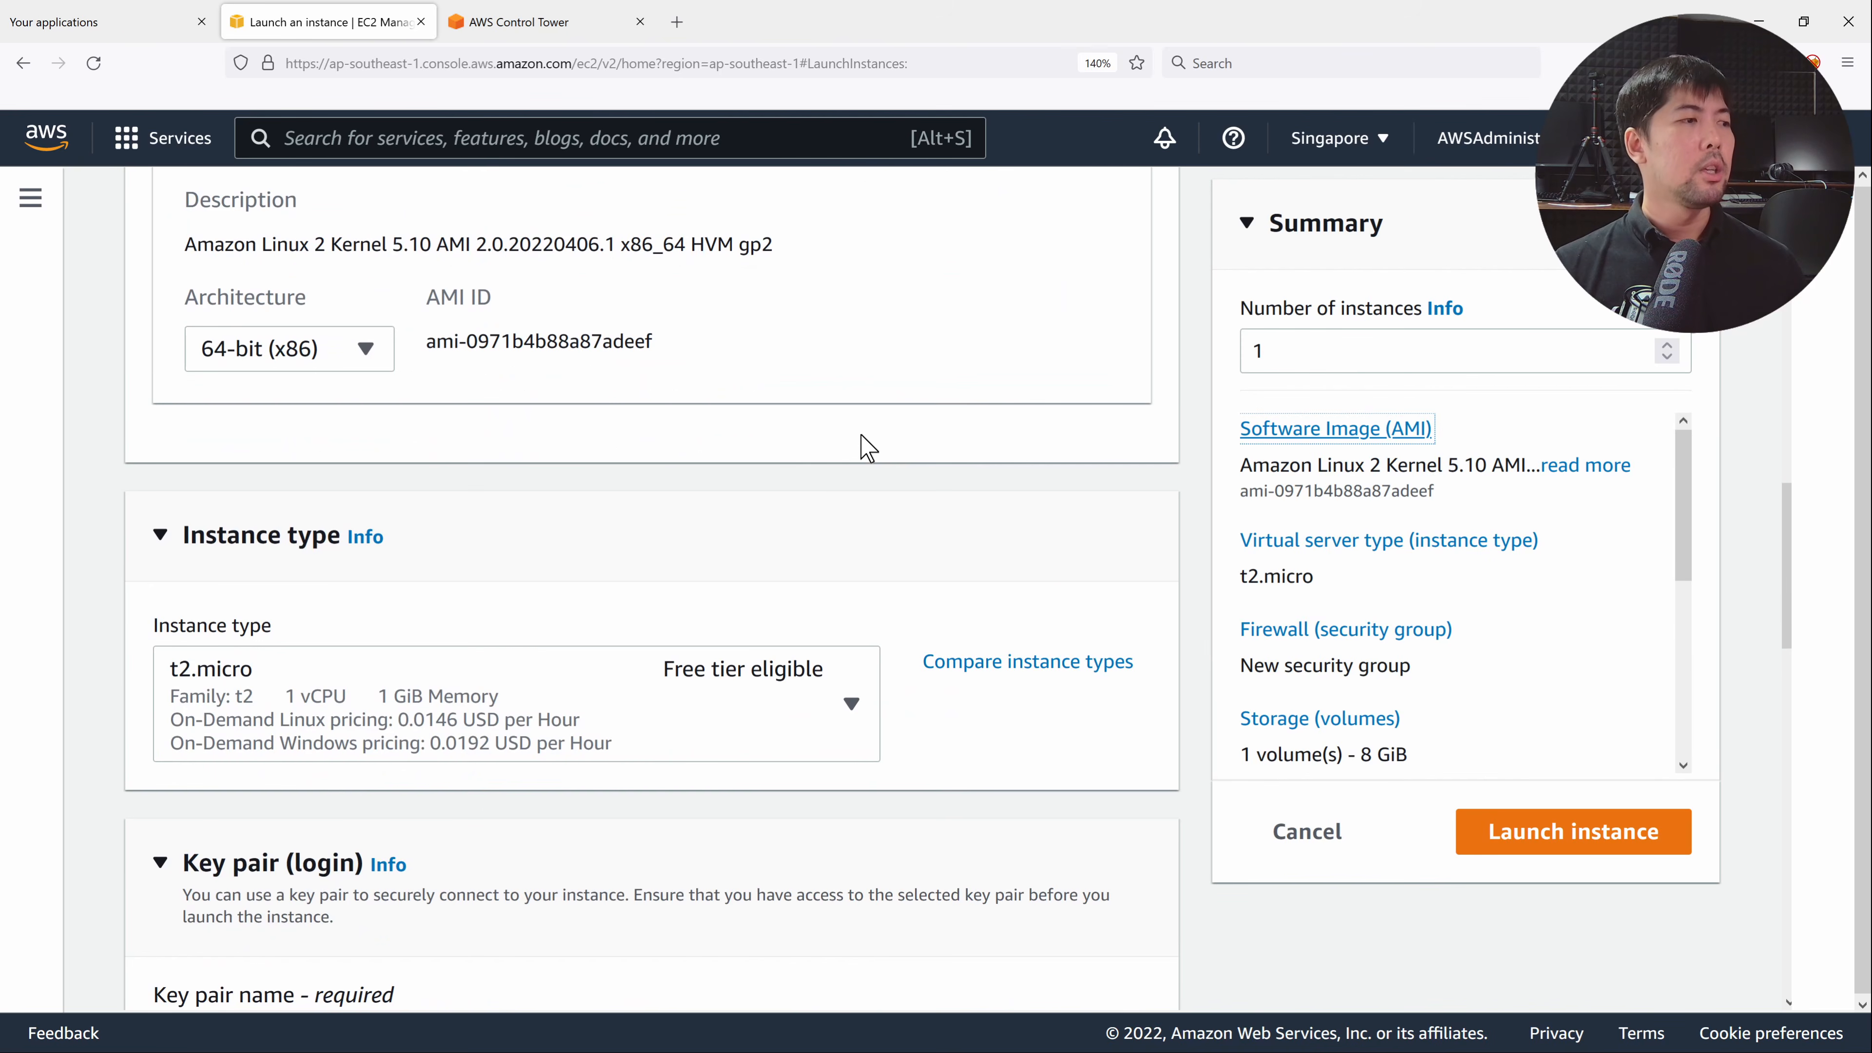
{"action": "scroll", "coordinate": [796, 535], "scroll_direction": "down", "scroll_amount": 5}
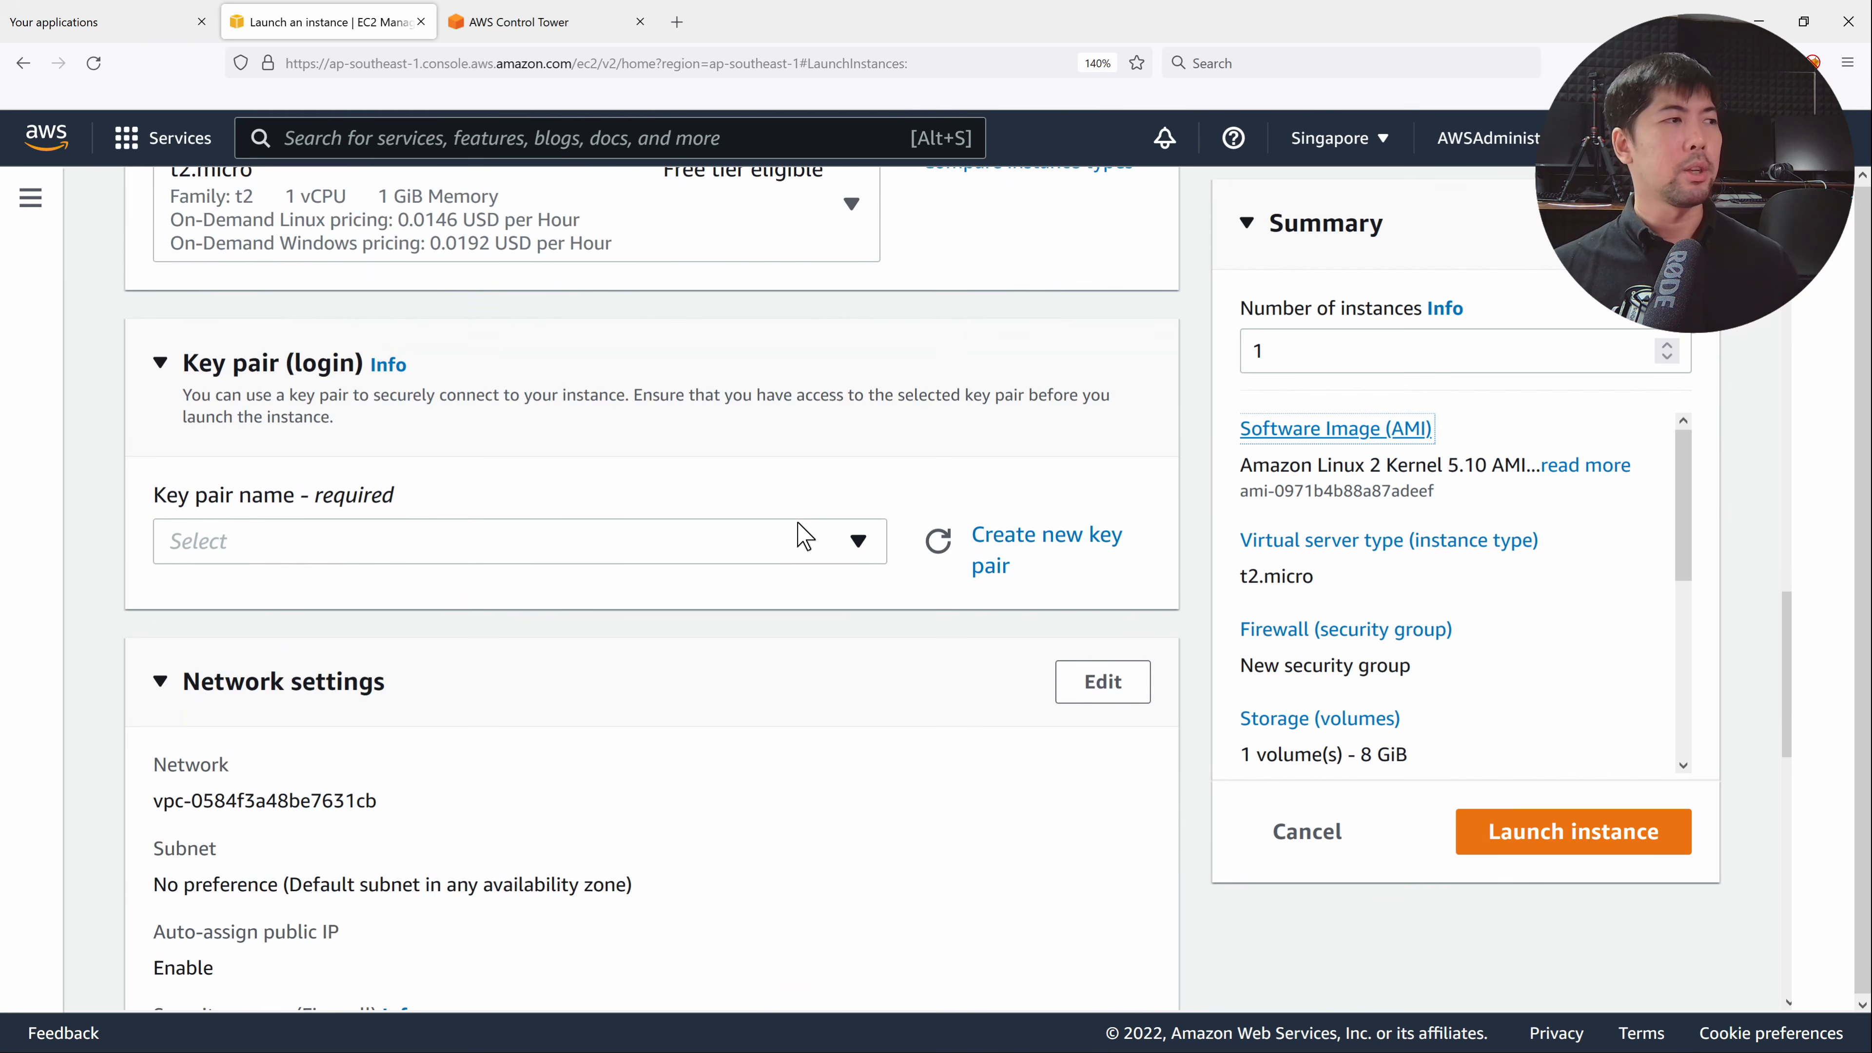
{"action": "scroll", "coordinate": [803, 527], "scroll_direction": "down", "scroll_amount": 5}
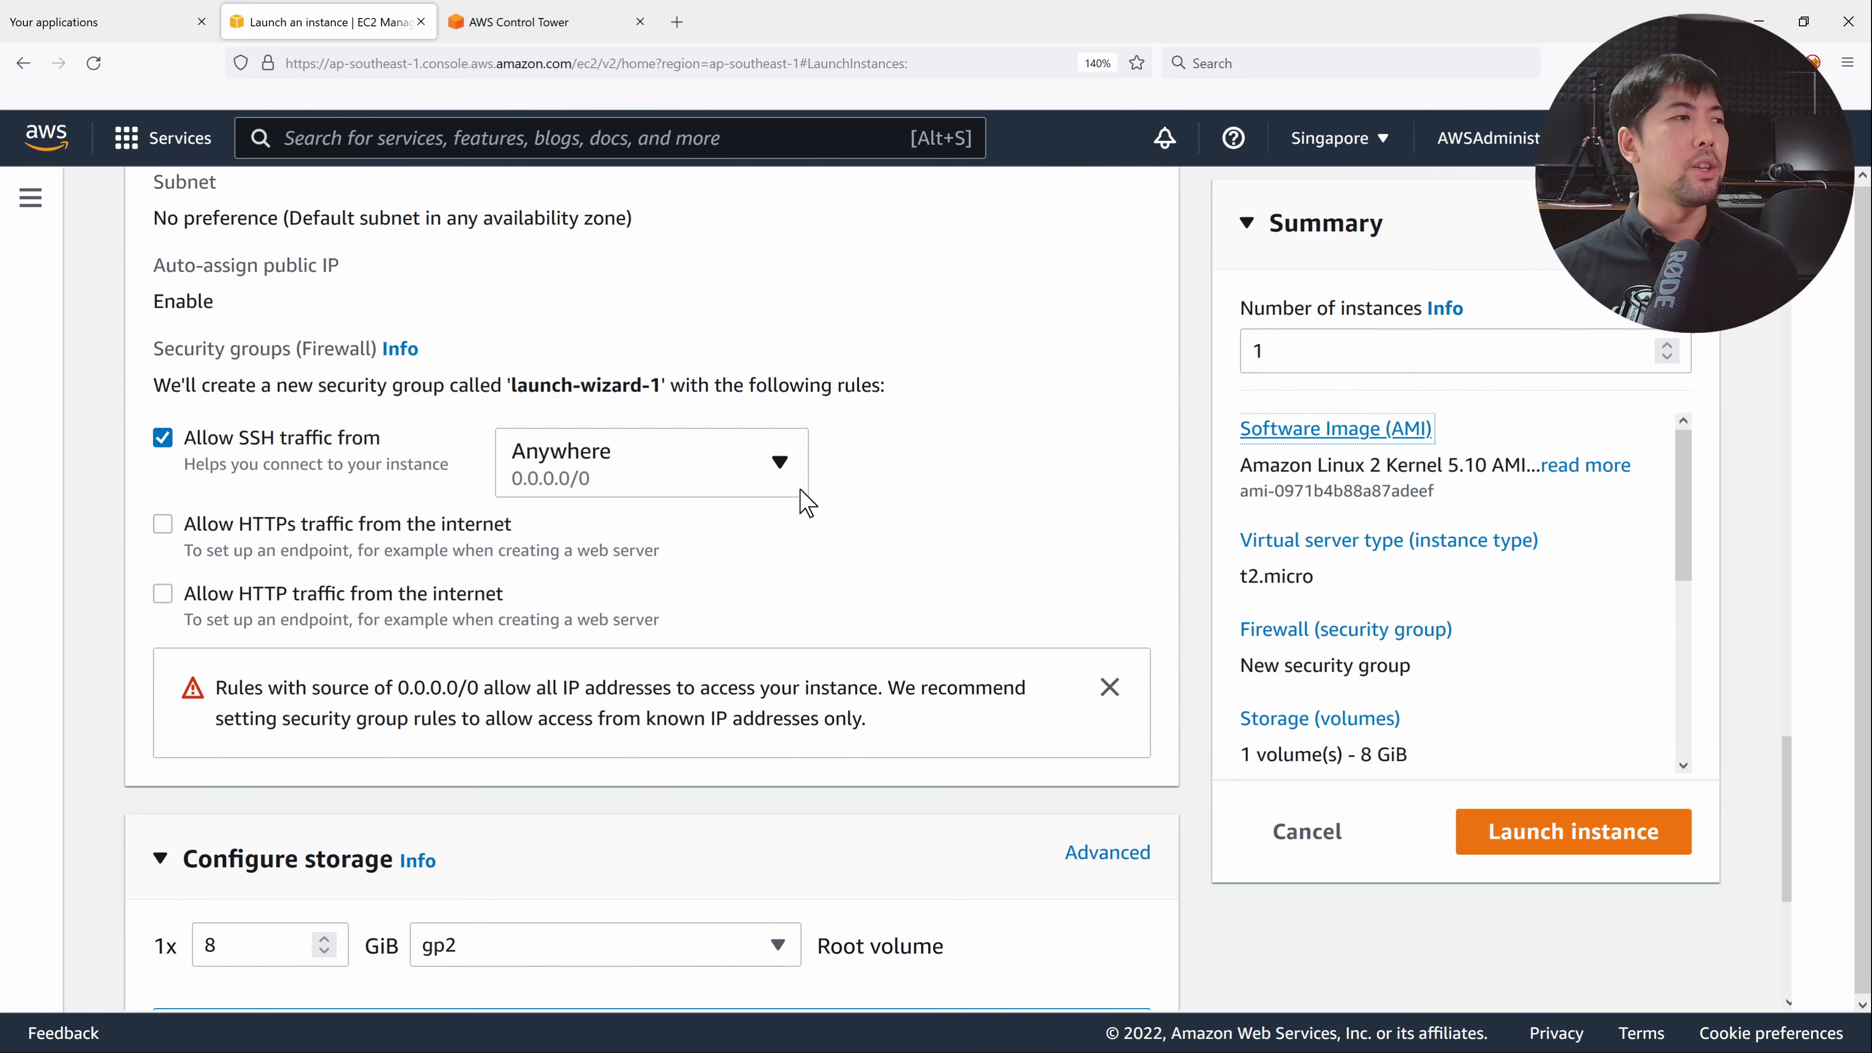
{"action": "left_click", "coordinate": [314, 439]}
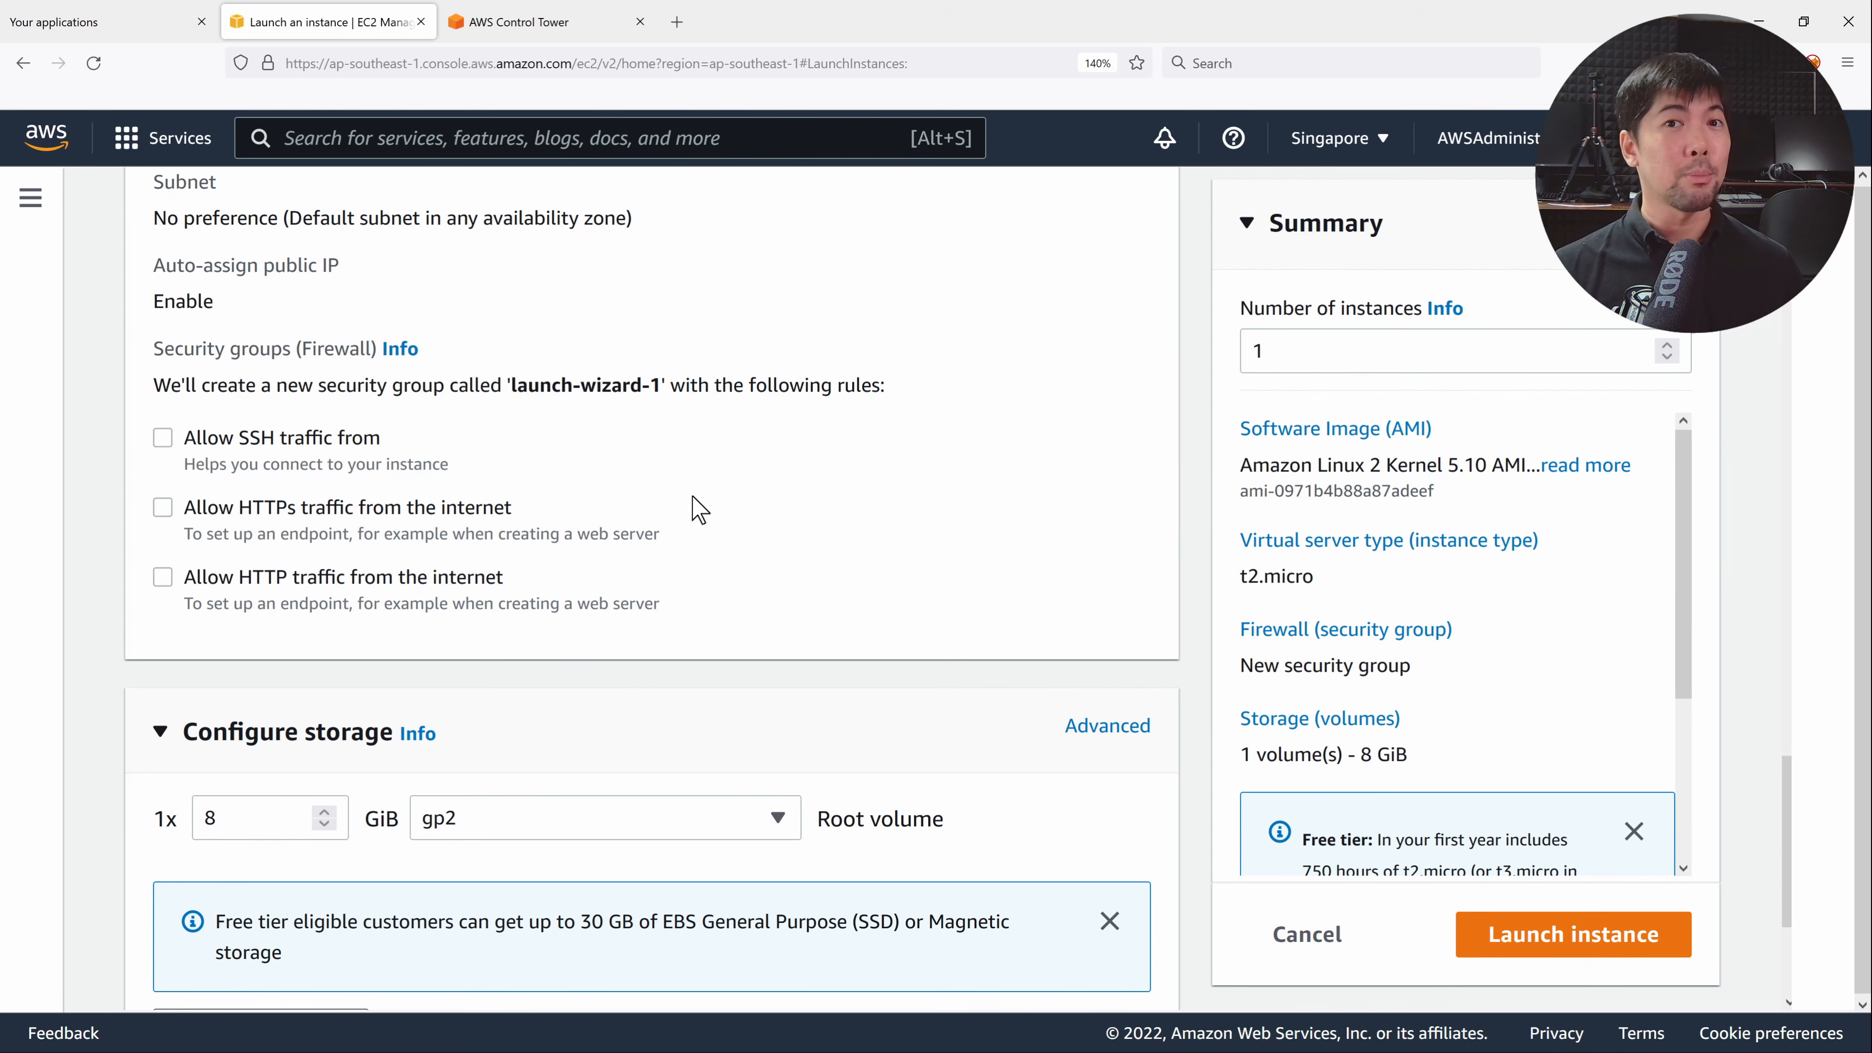
Expand Advanced details and review the 8 GiB gp2 root volume settings.
{"action": "scroll", "coordinate": [1186, 438], "scroll_direction": "down", "scroll_amount": 4}
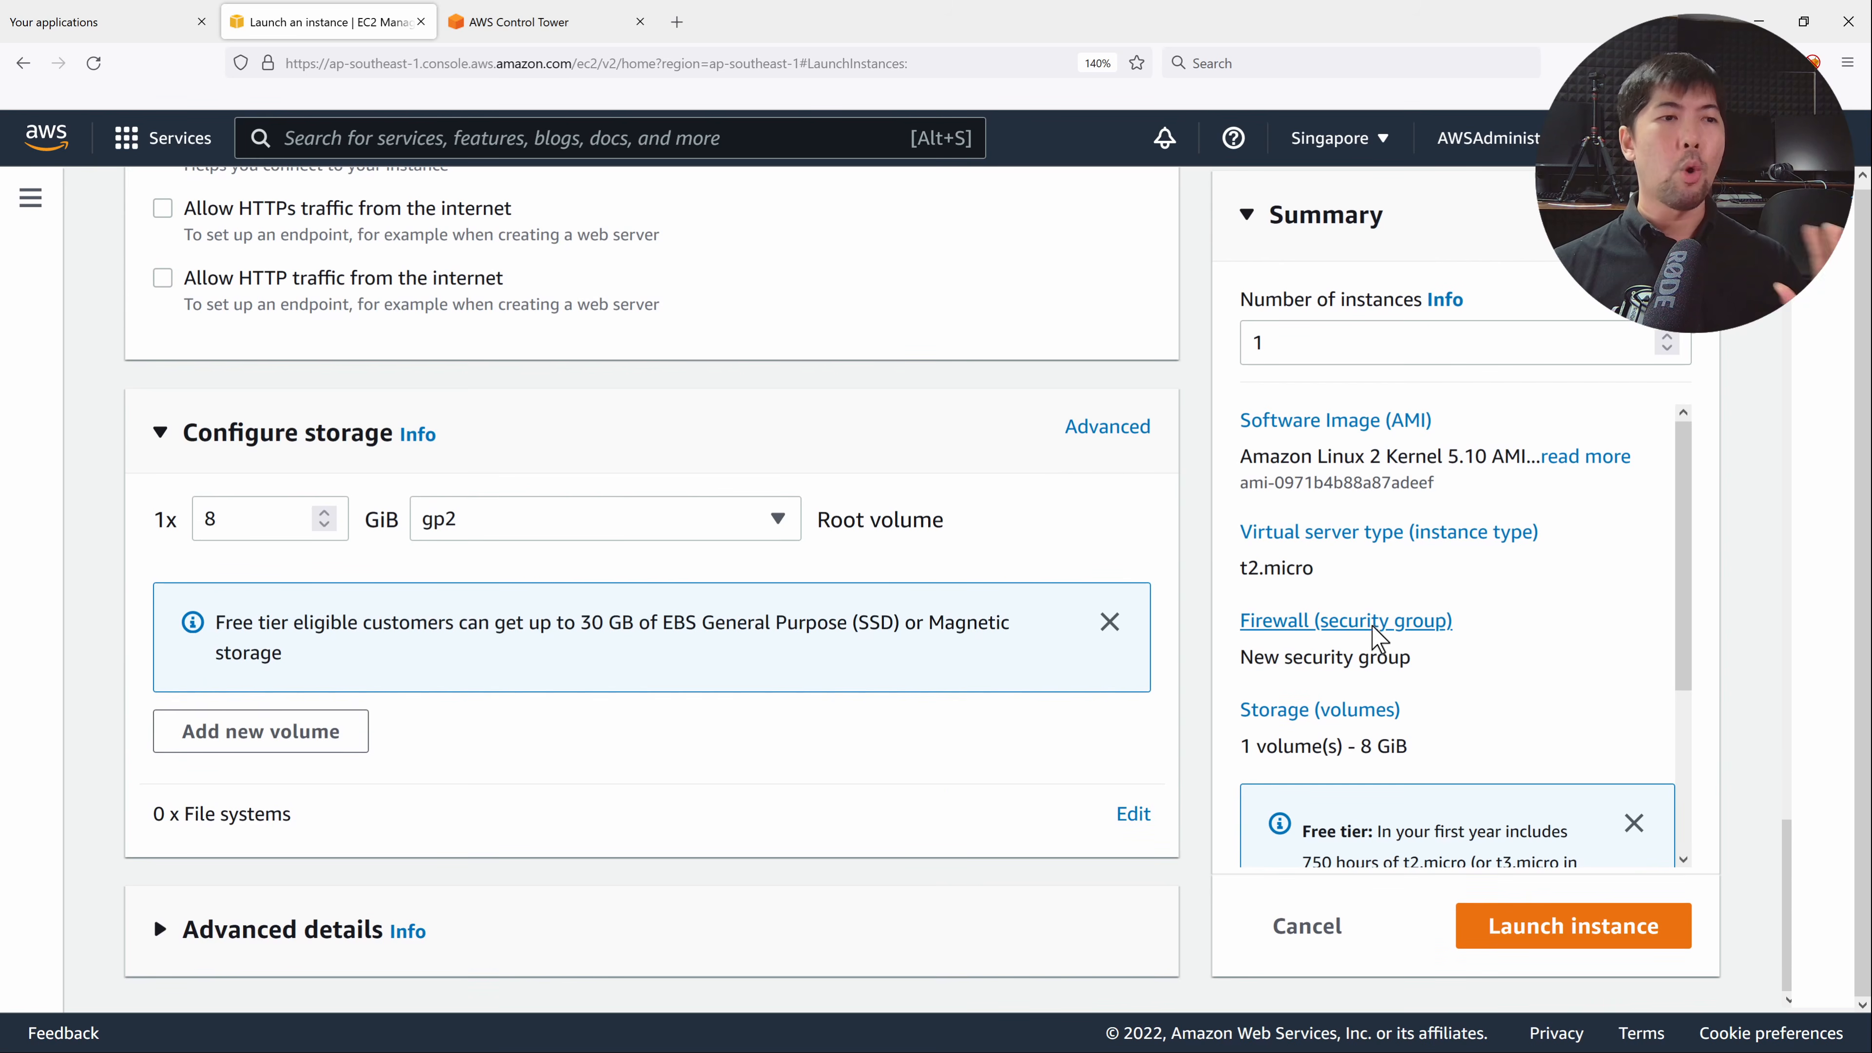
{"action": "scroll", "coordinate": [1498, 612], "scroll_direction": "down", "scroll_amount": 3}
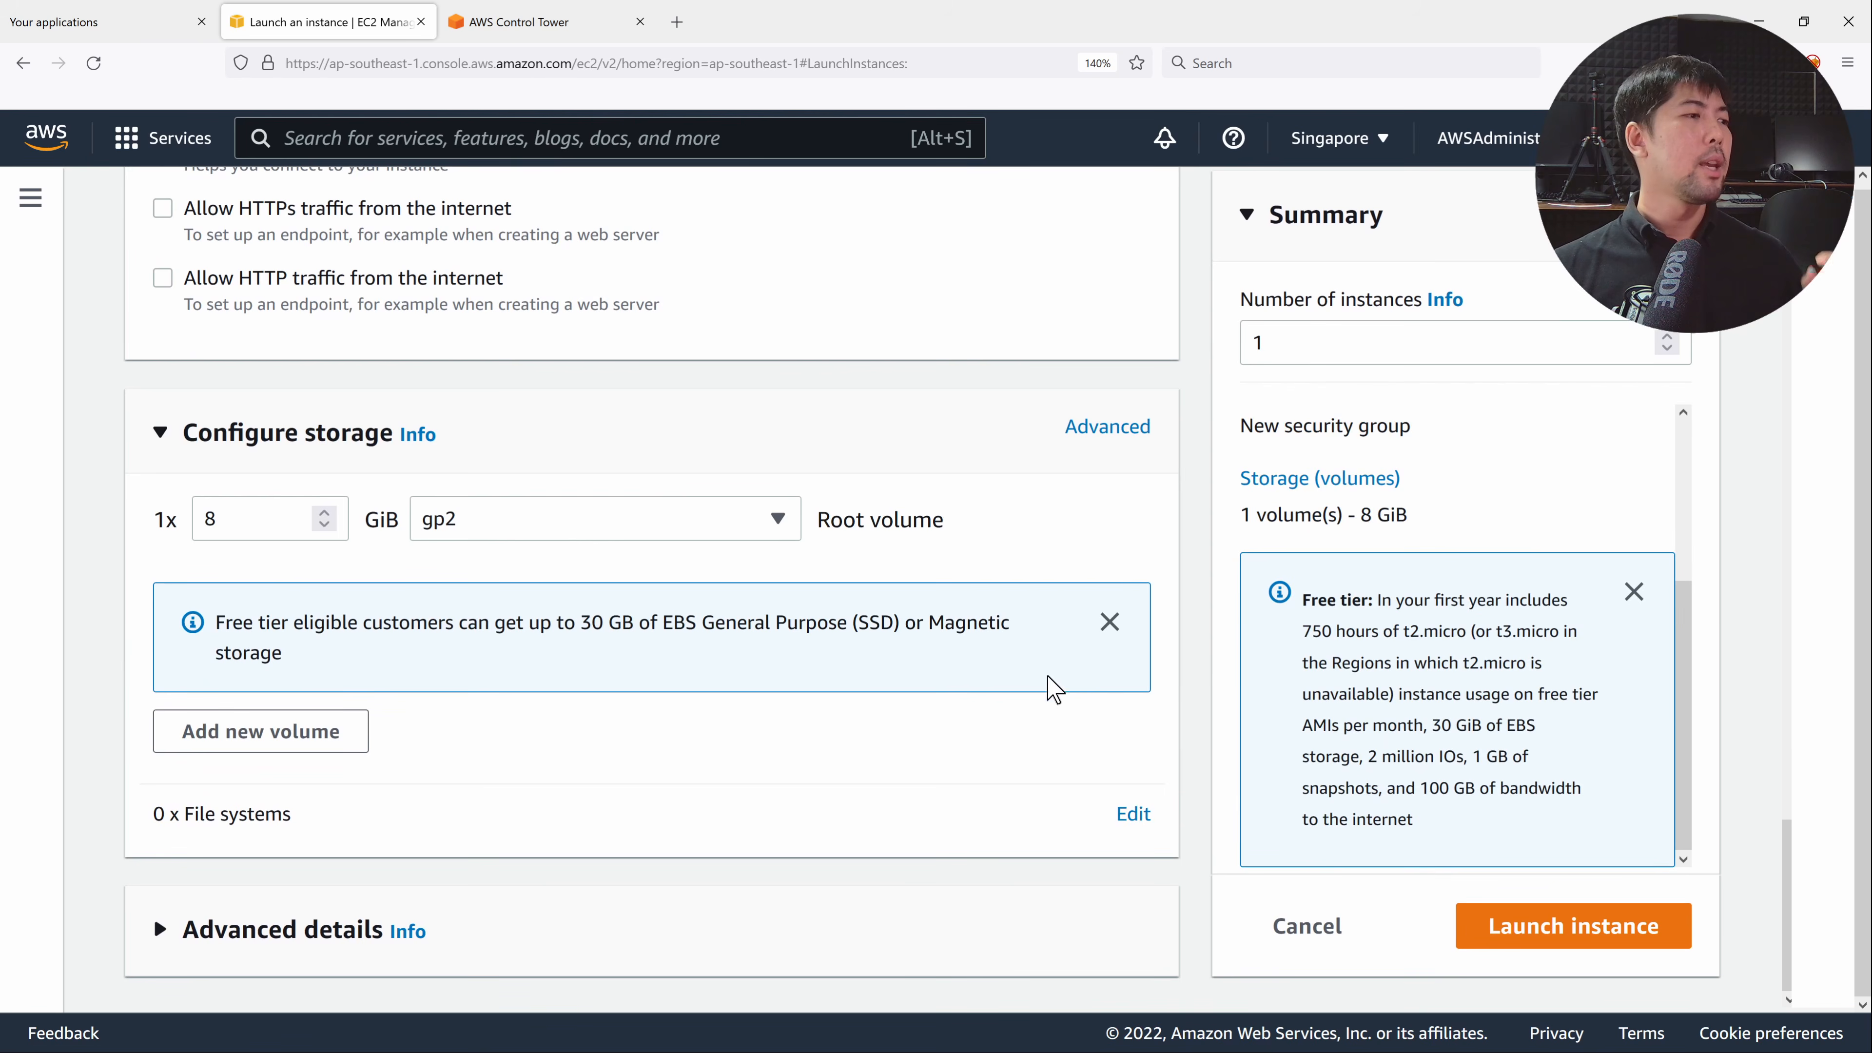
{"action": "left_click", "coordinate": [296, 929]}
{"action": "scroll", "coordinate": [671, 767], "scroll_direction": "down", "scroll_amount": 9}
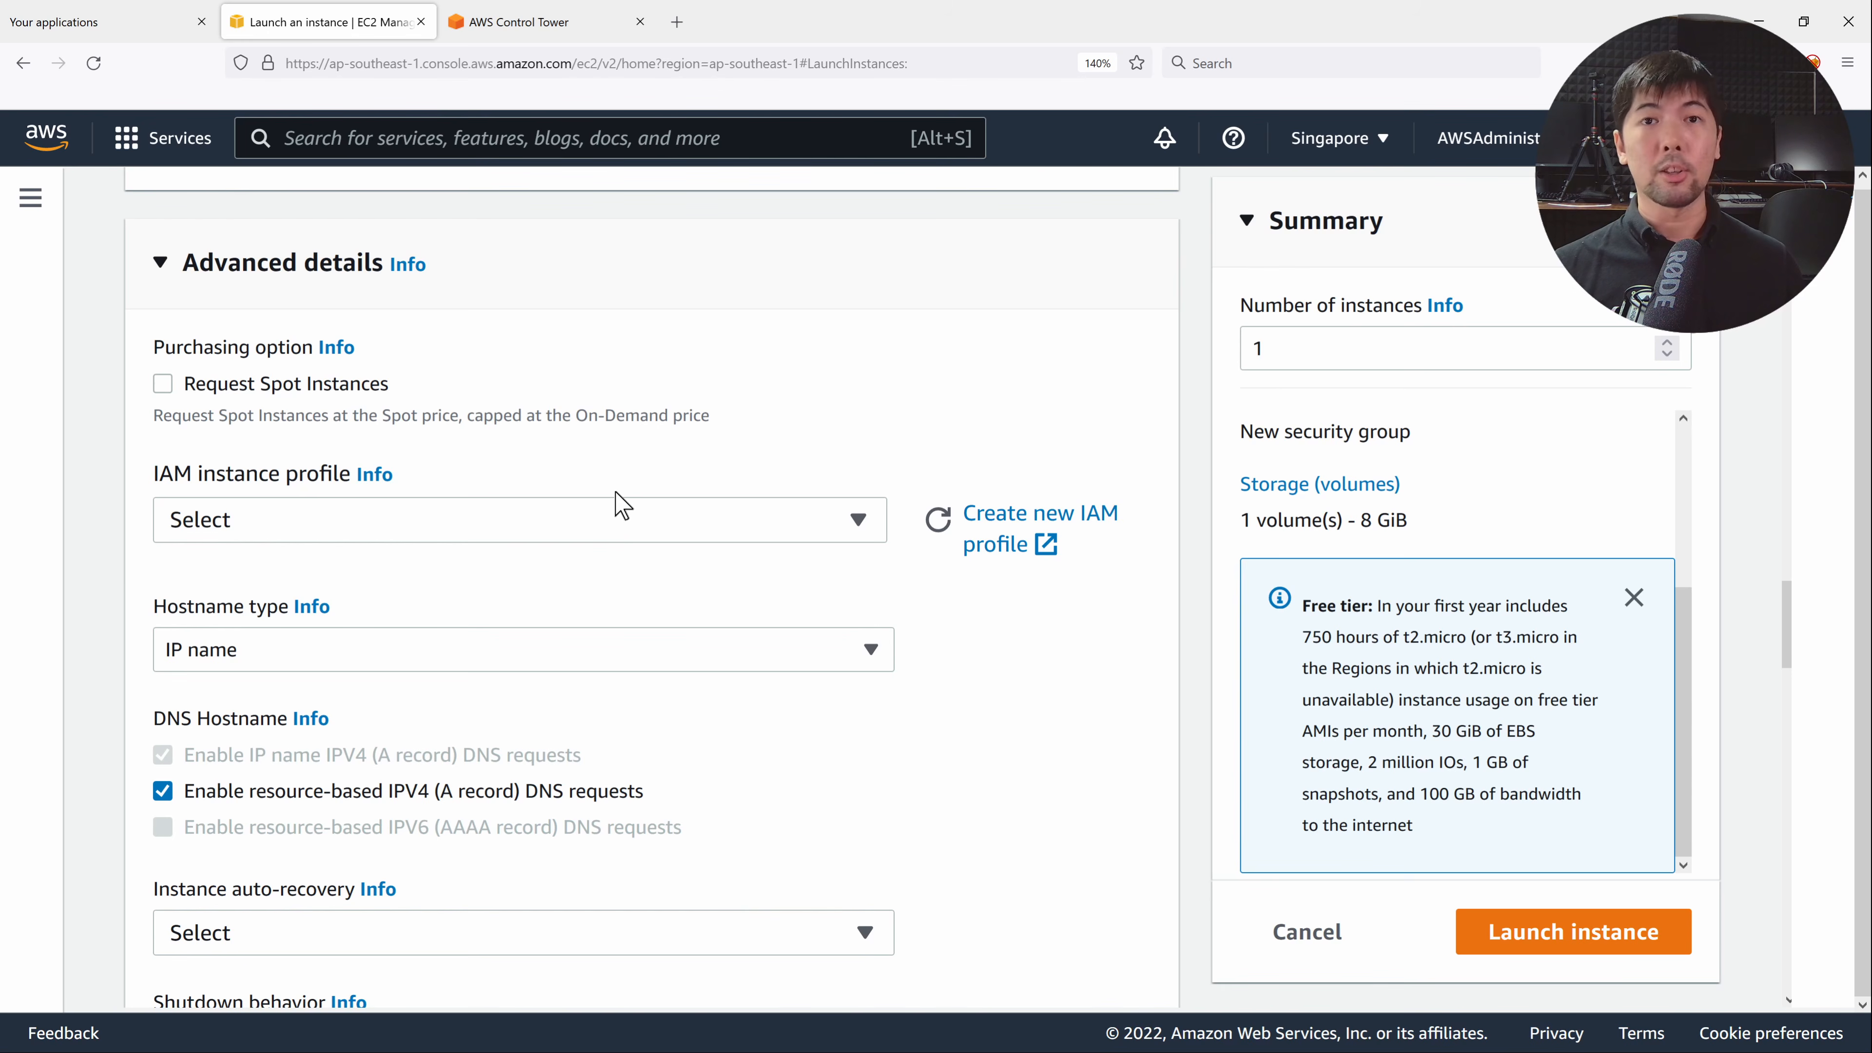
{"action": "scroll", "coordinate": [781, 568], "scroll_direction": "down", "scroll_amount": 7}
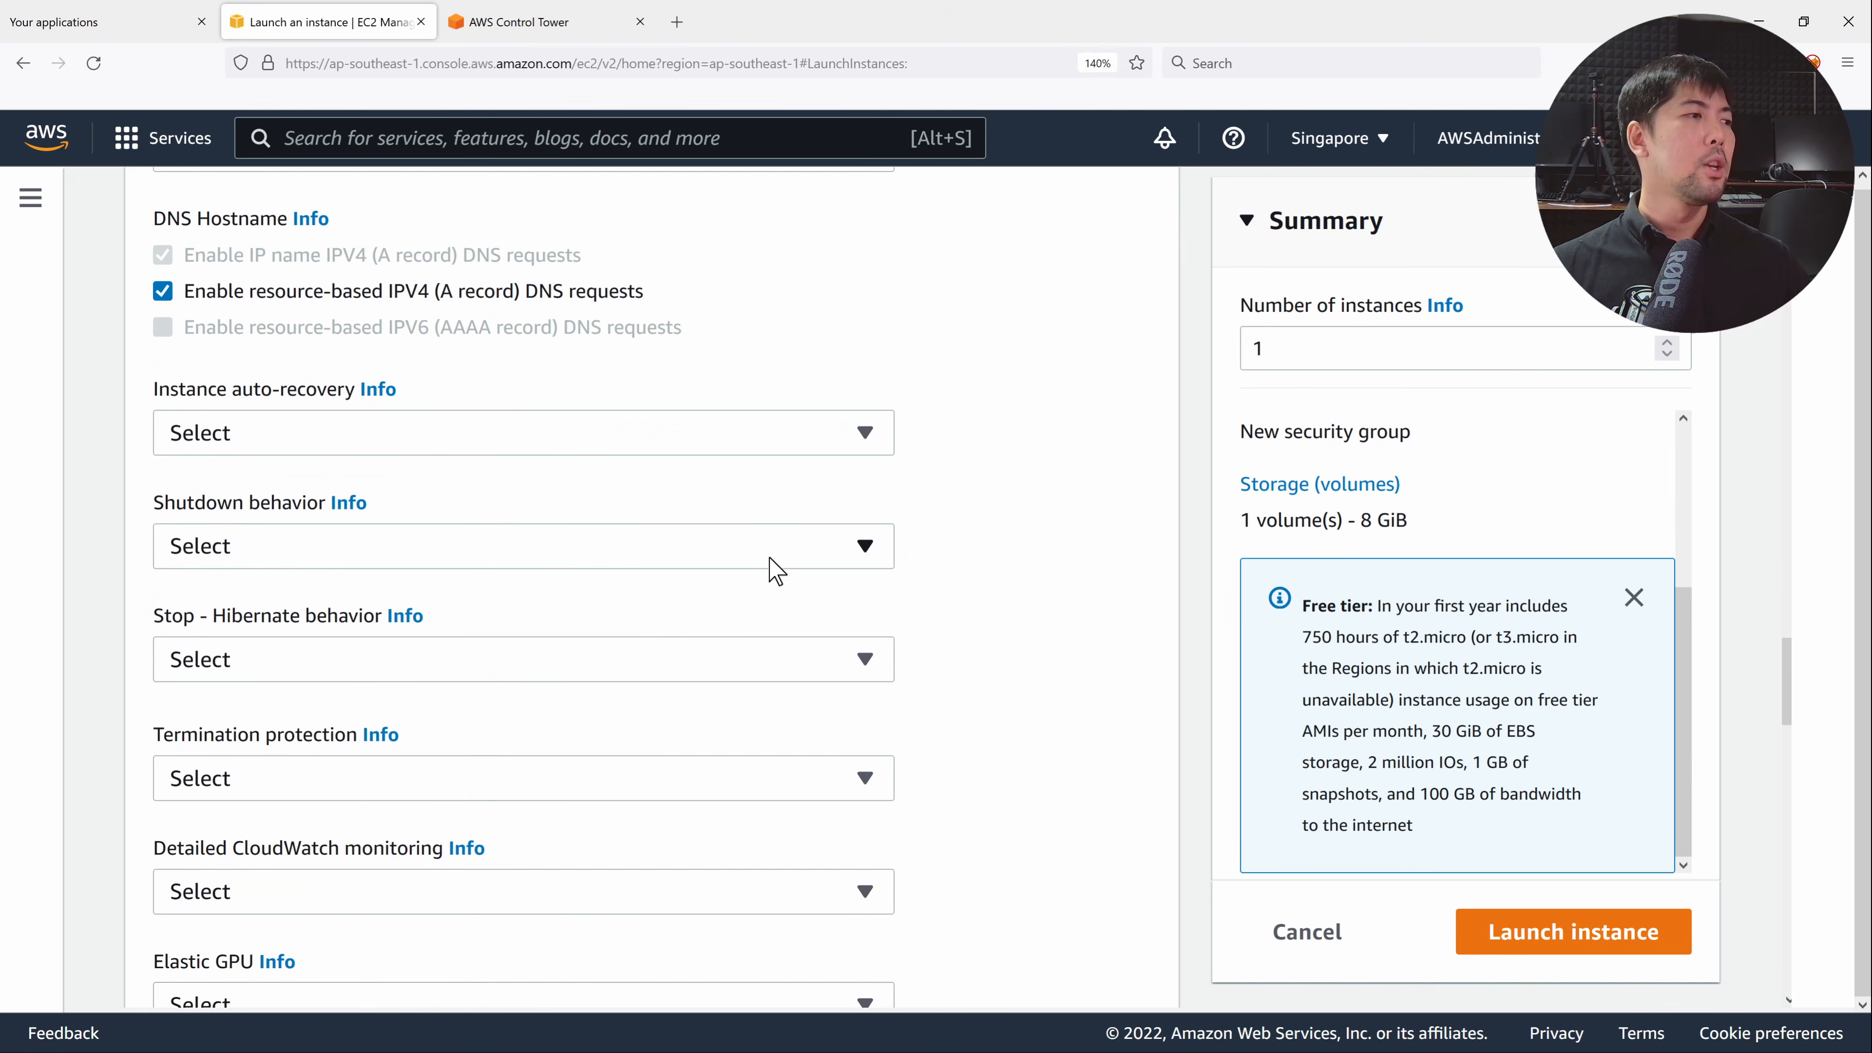
{"action": "scroll", "coordinate": [759, 564], "scroll_direction": "down", "scroll_amount": 20}
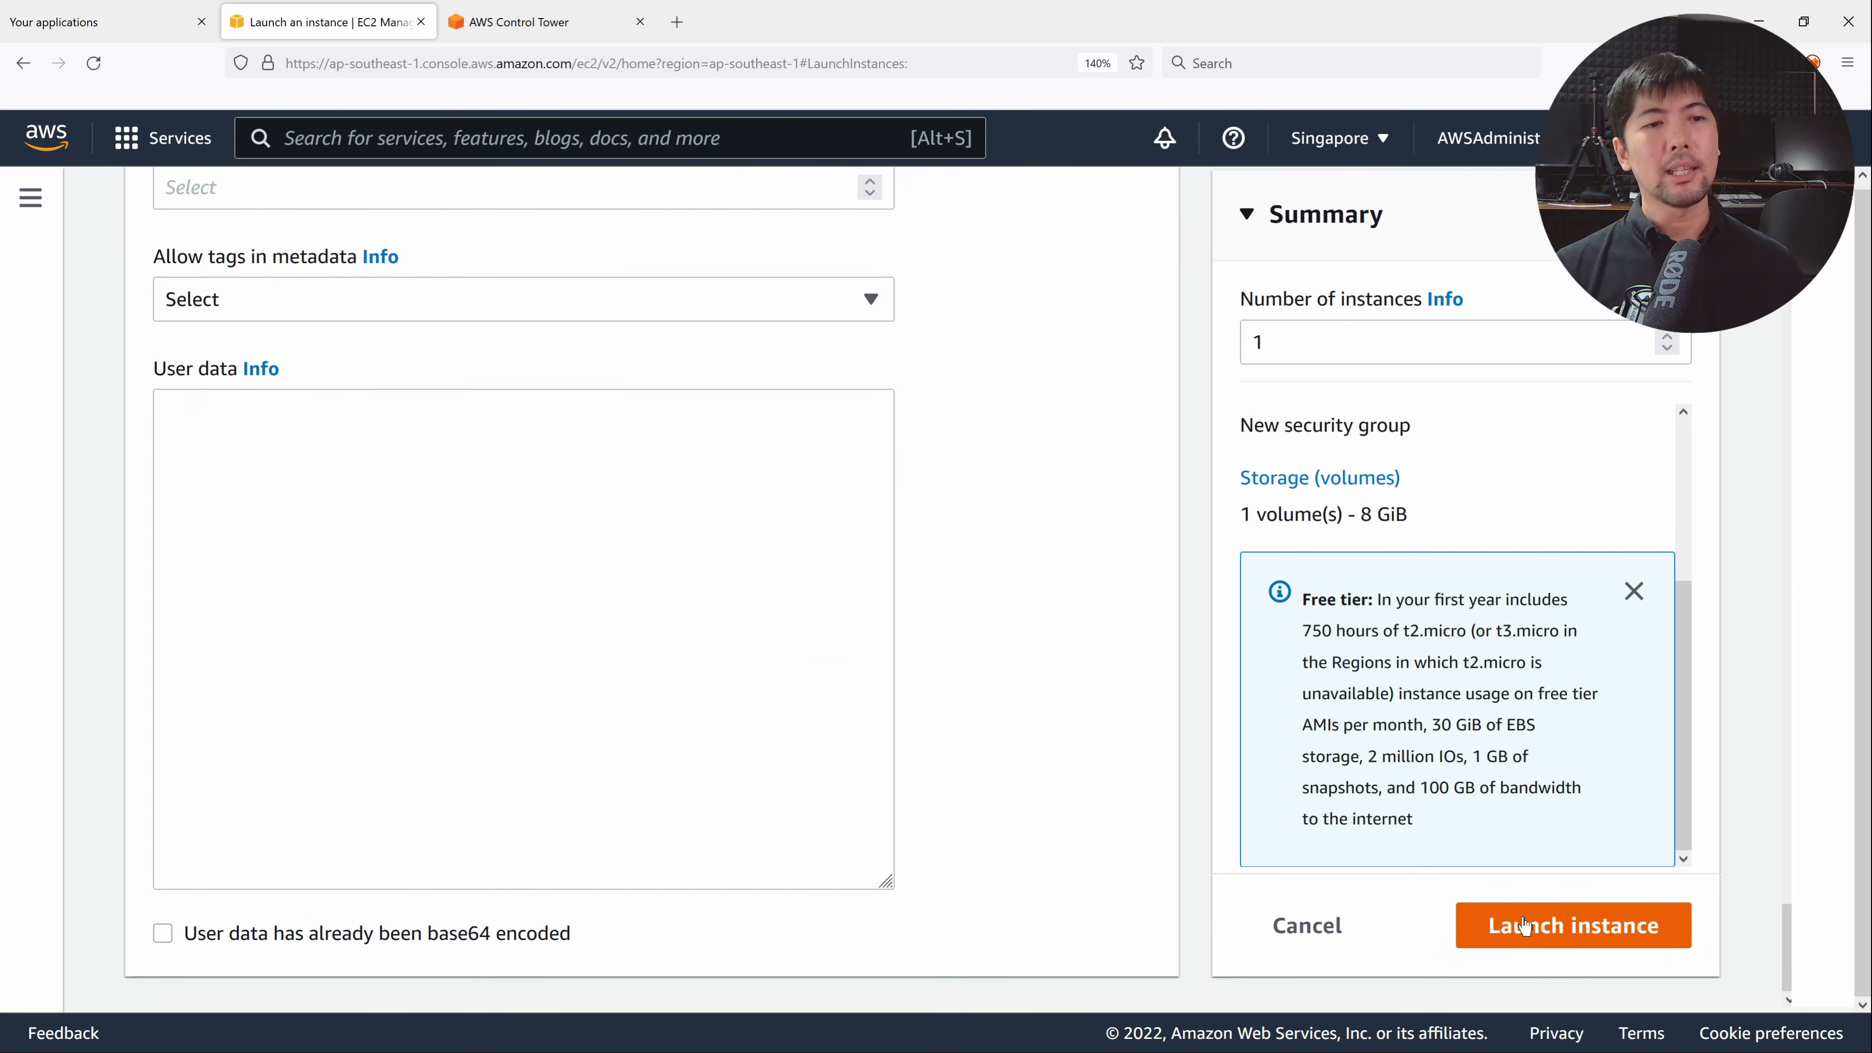
Launch the instance without a key pair and open it in the Instances list.
{"action": "left_click", "coordinate": [1555, 934]}
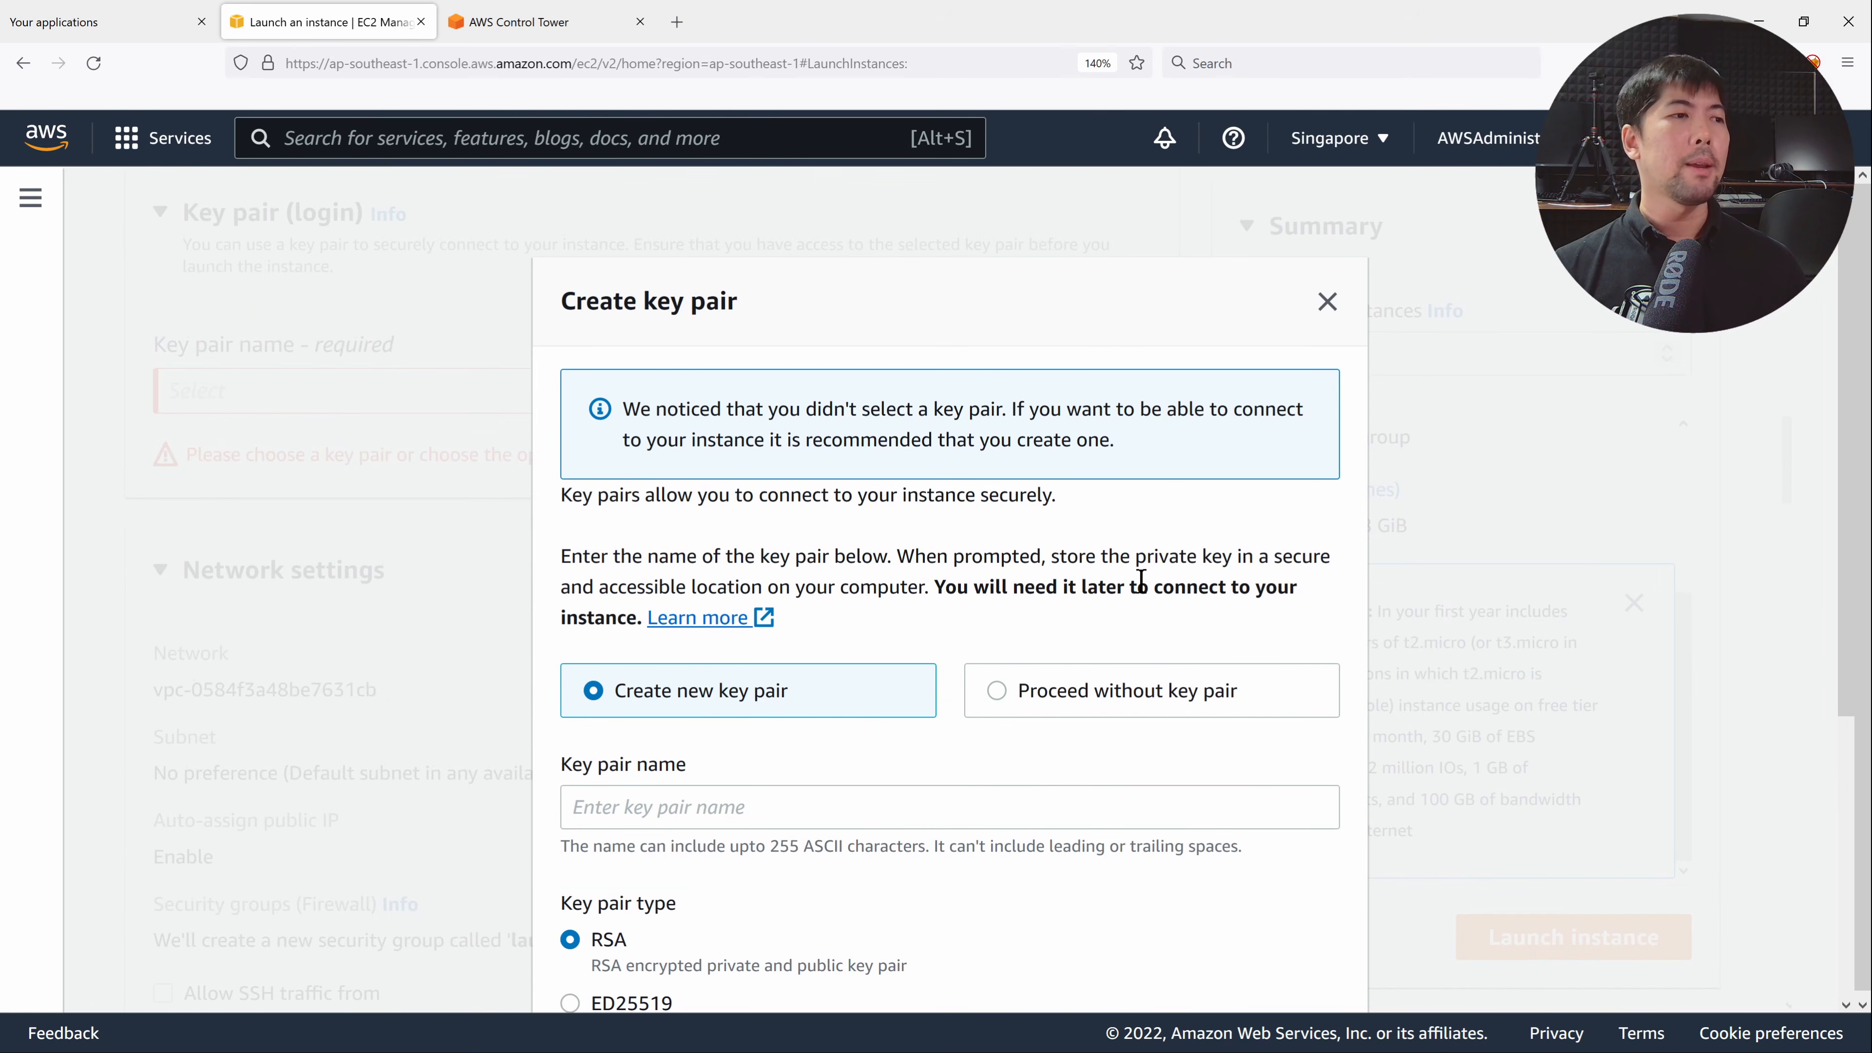
{"action": "scroll", "coordinate": [1141, 580], "scroll_direction": "down", "scroll_amount": 5}
{"action": "left_click", "coordinate": [991, 401]}
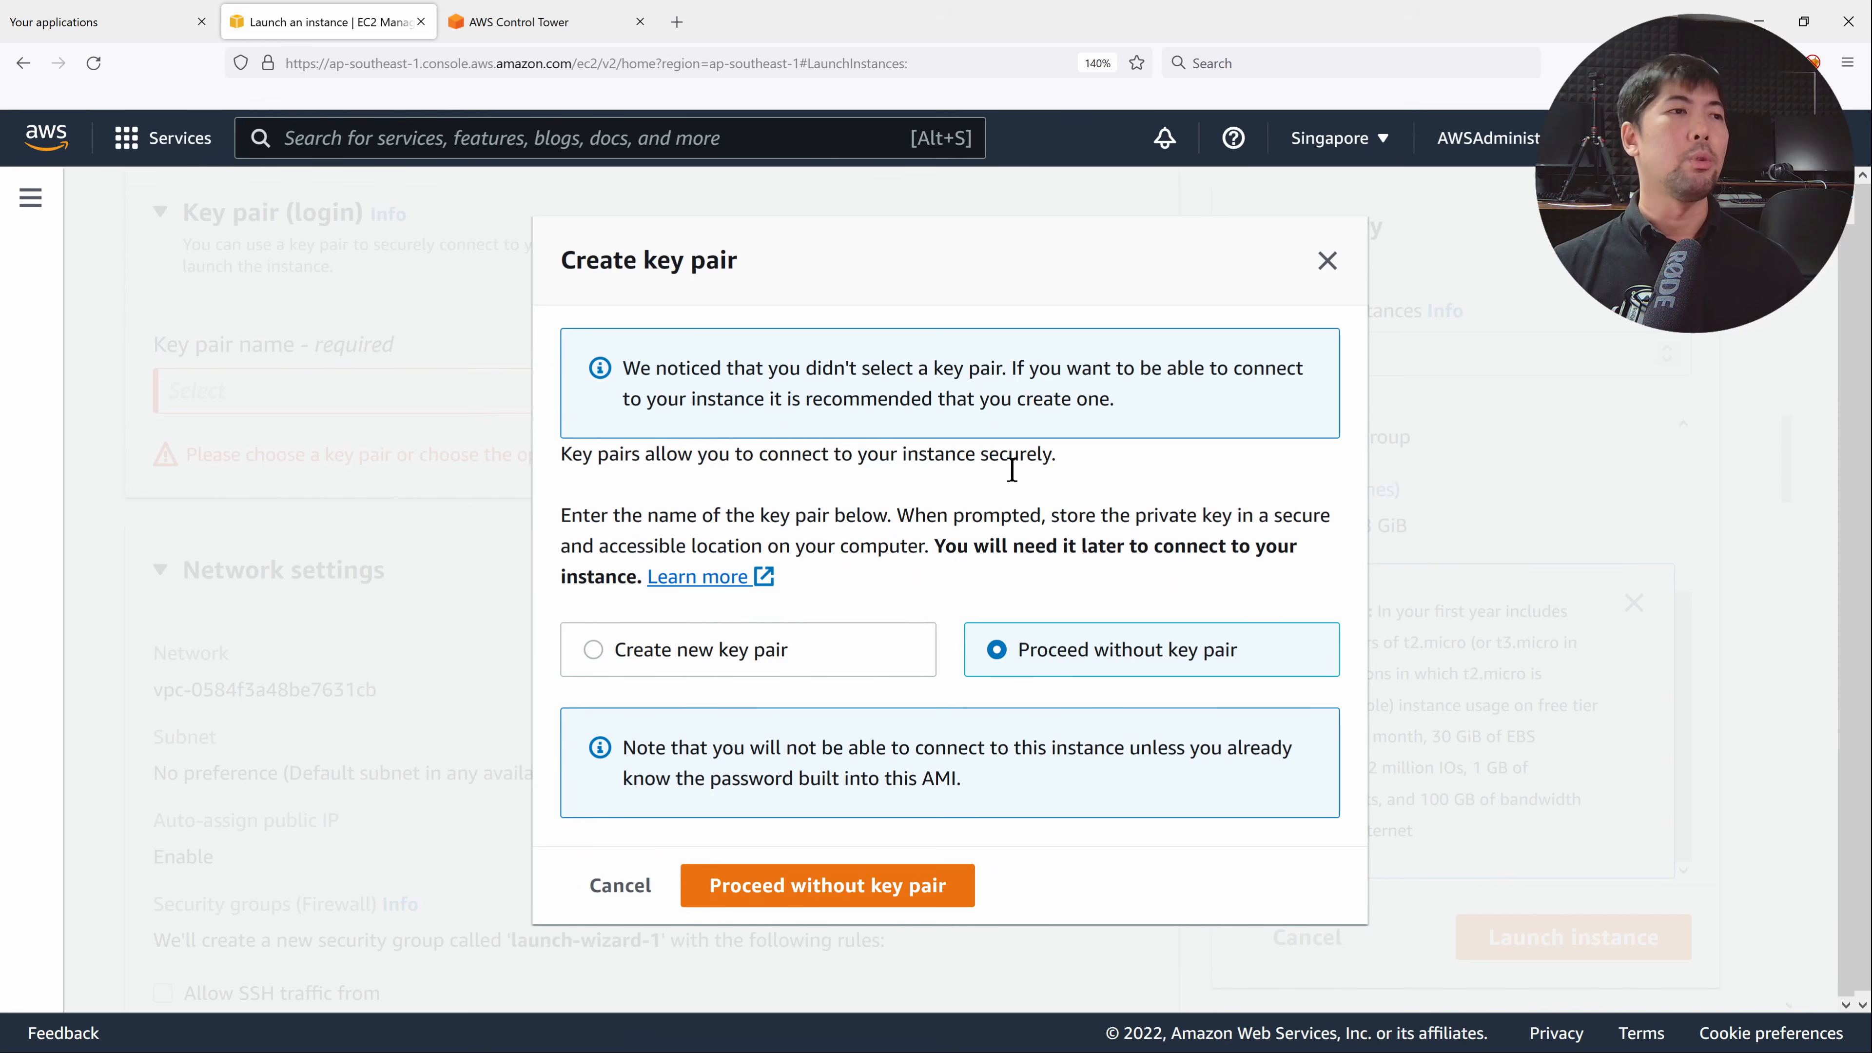
{"action": "left_click", "coordinate": [917, 883]}
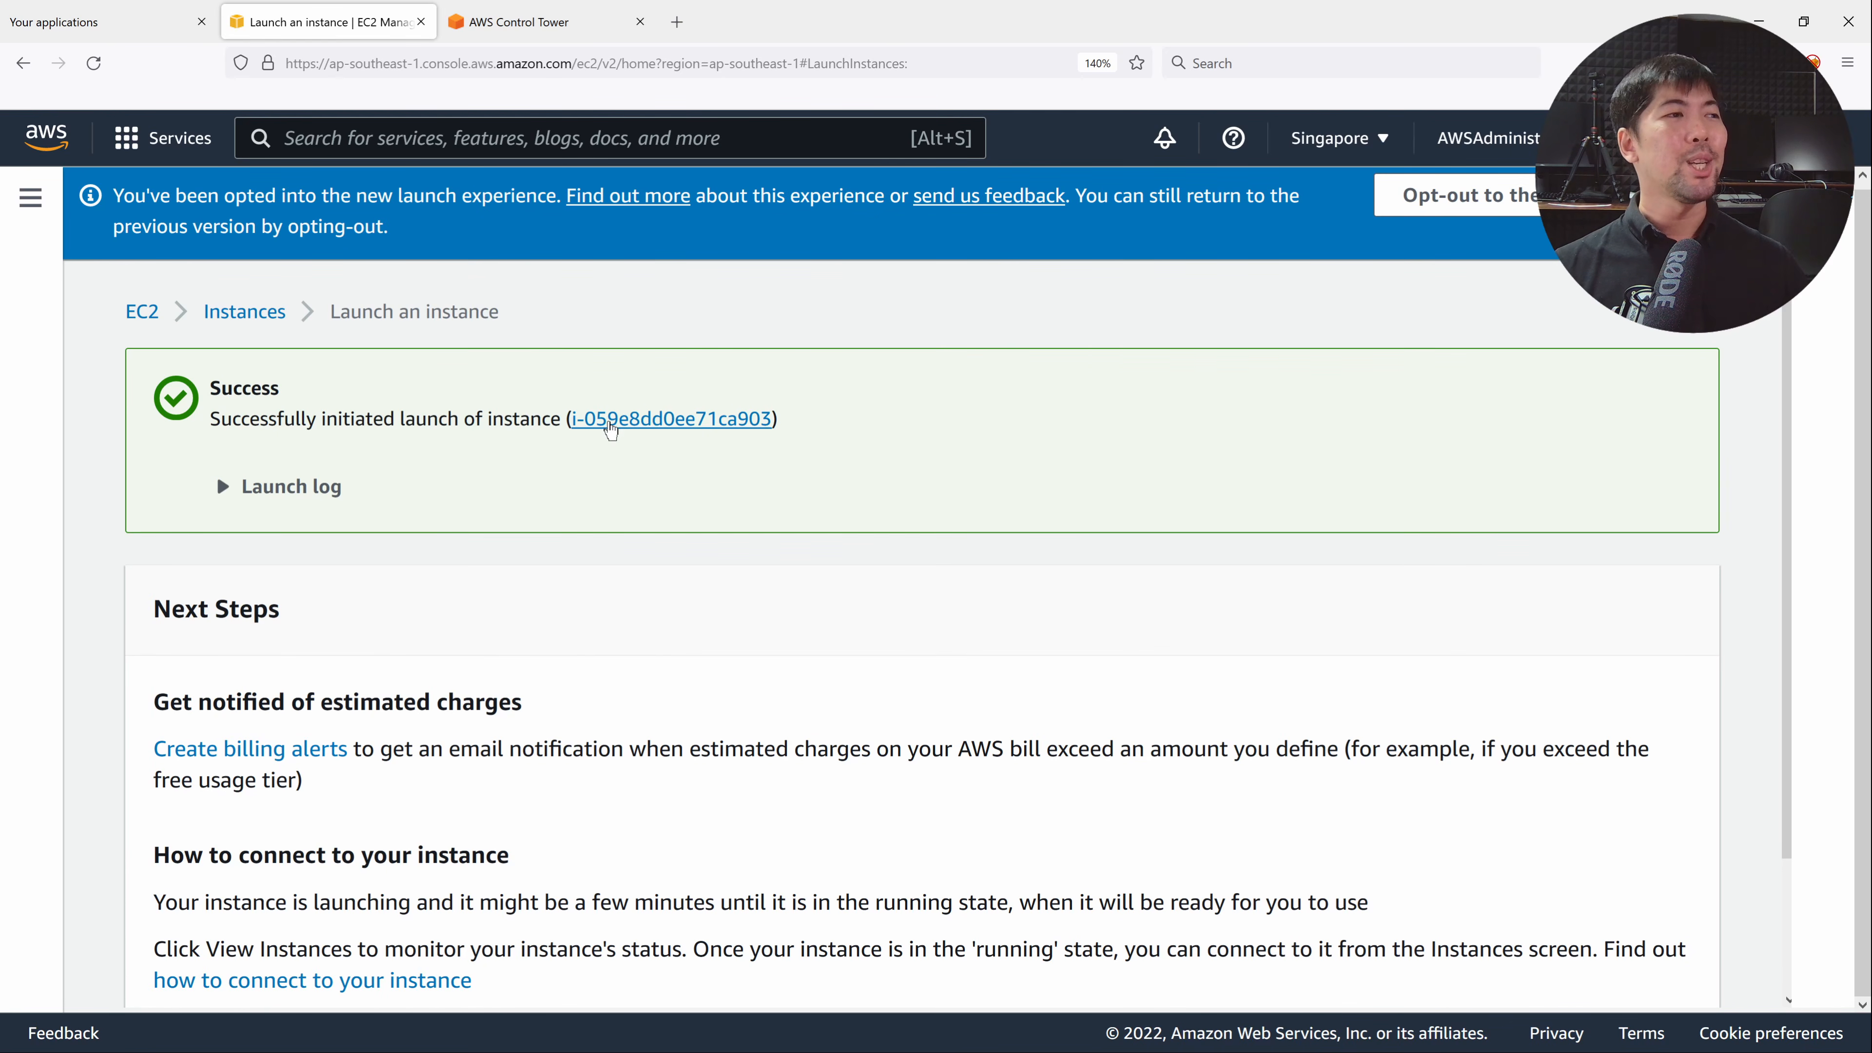
{"action": "left_click", "coordinate": [616, 420]}
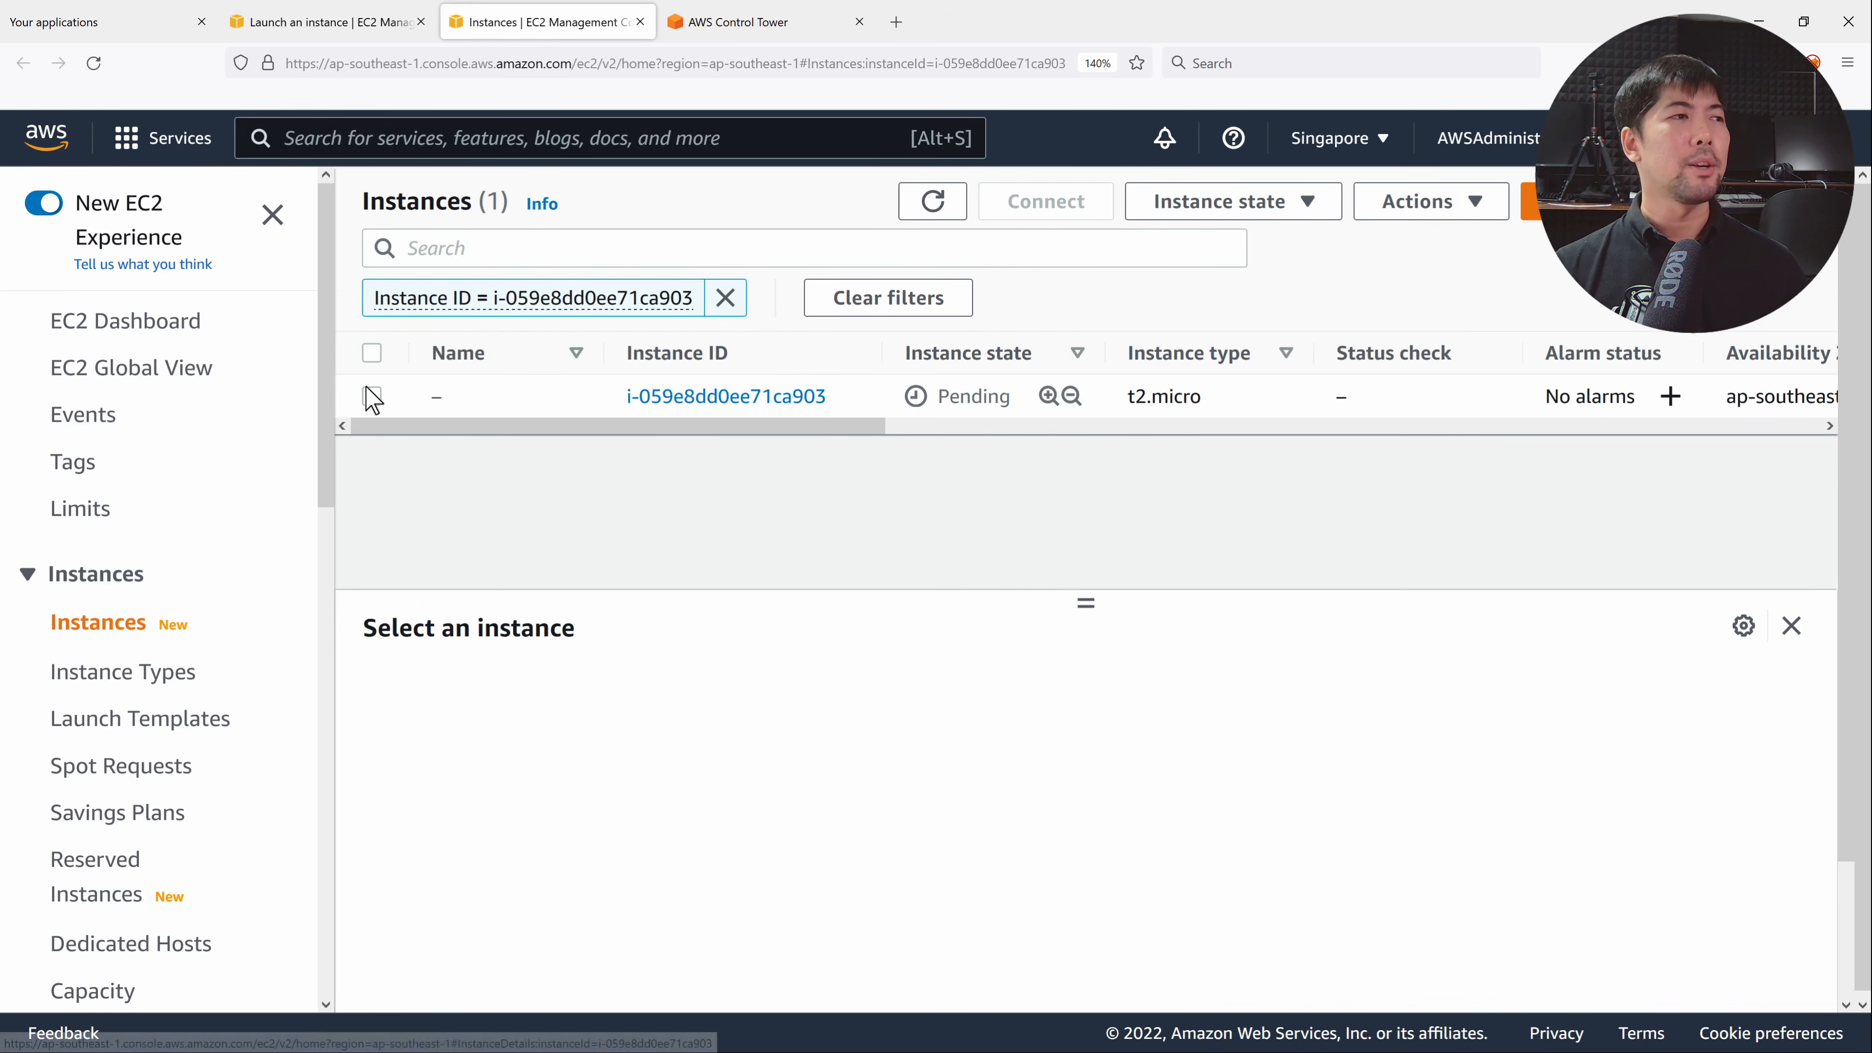
Select the new instance and check its Storage tab showing the 8 GiB volume unencrypted.
{"action": "left_click", "coordinate": [371, 396]}
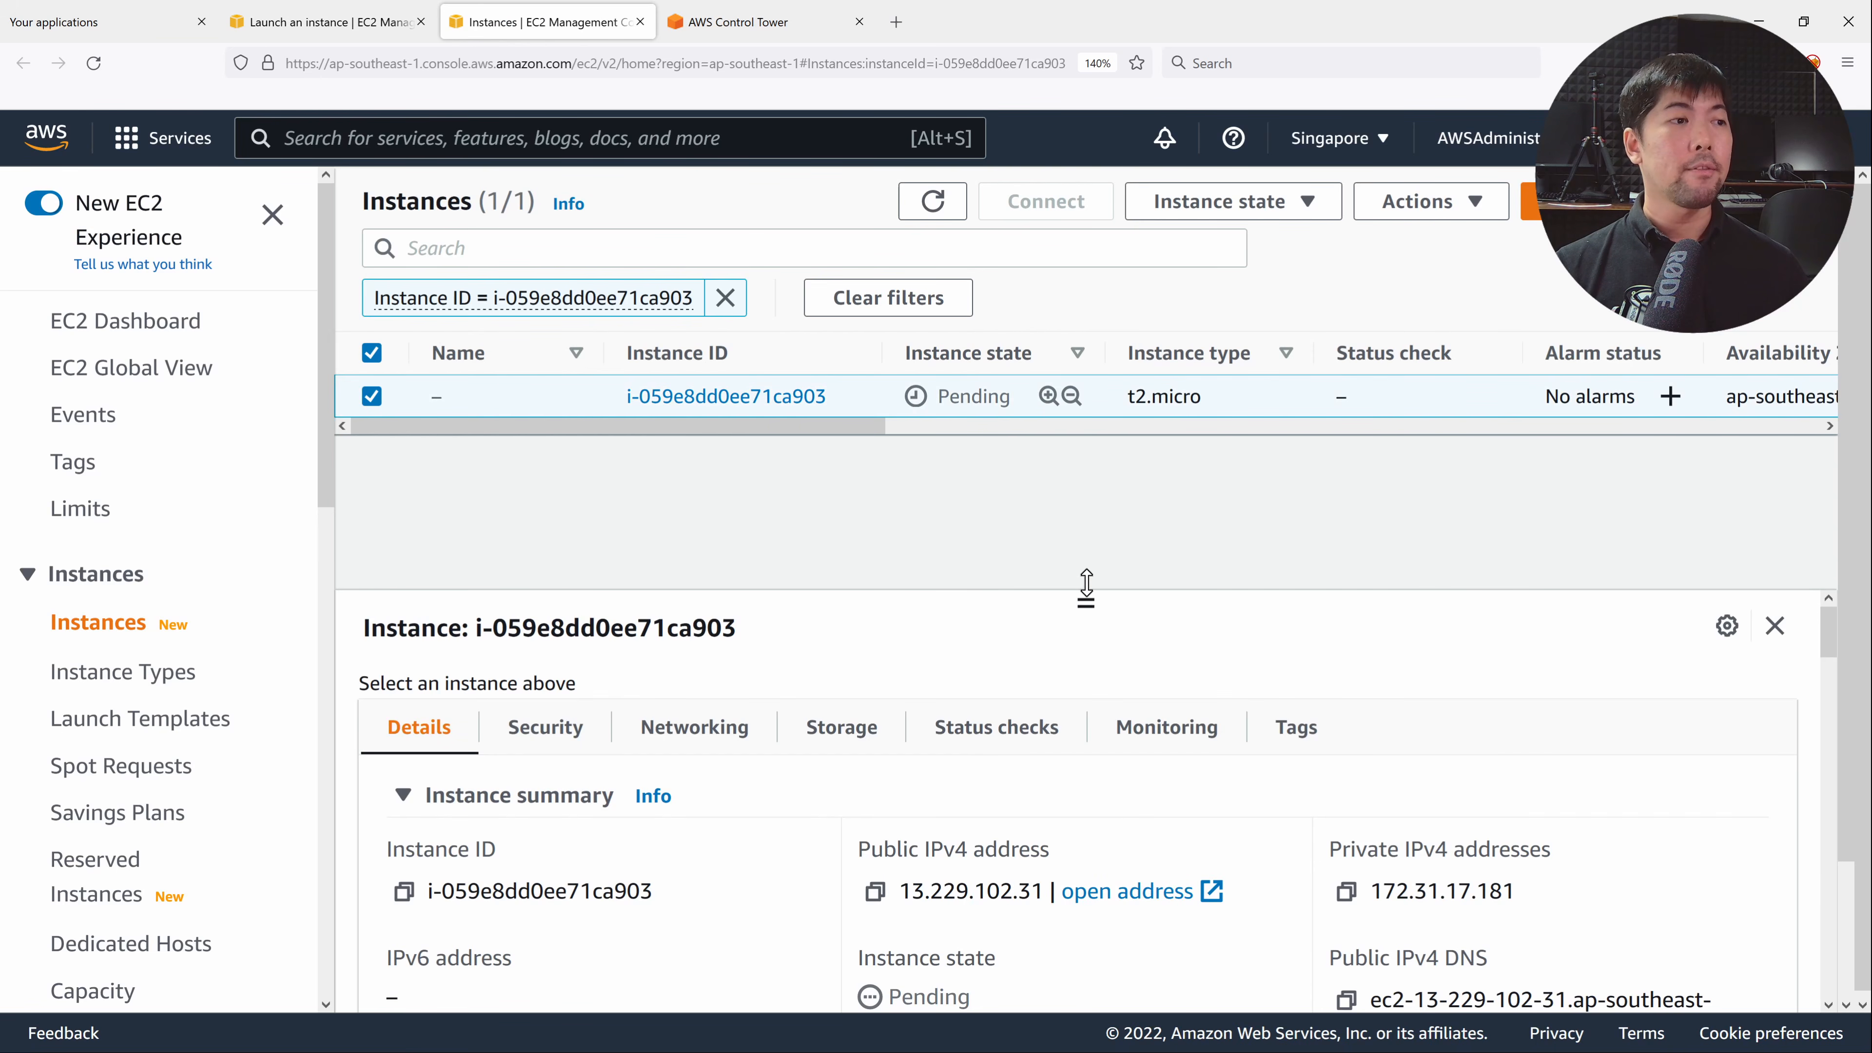
{"action": "left_click_drag", "start_coordinate": [1086, 587], "coordinate": [1087, 512]}
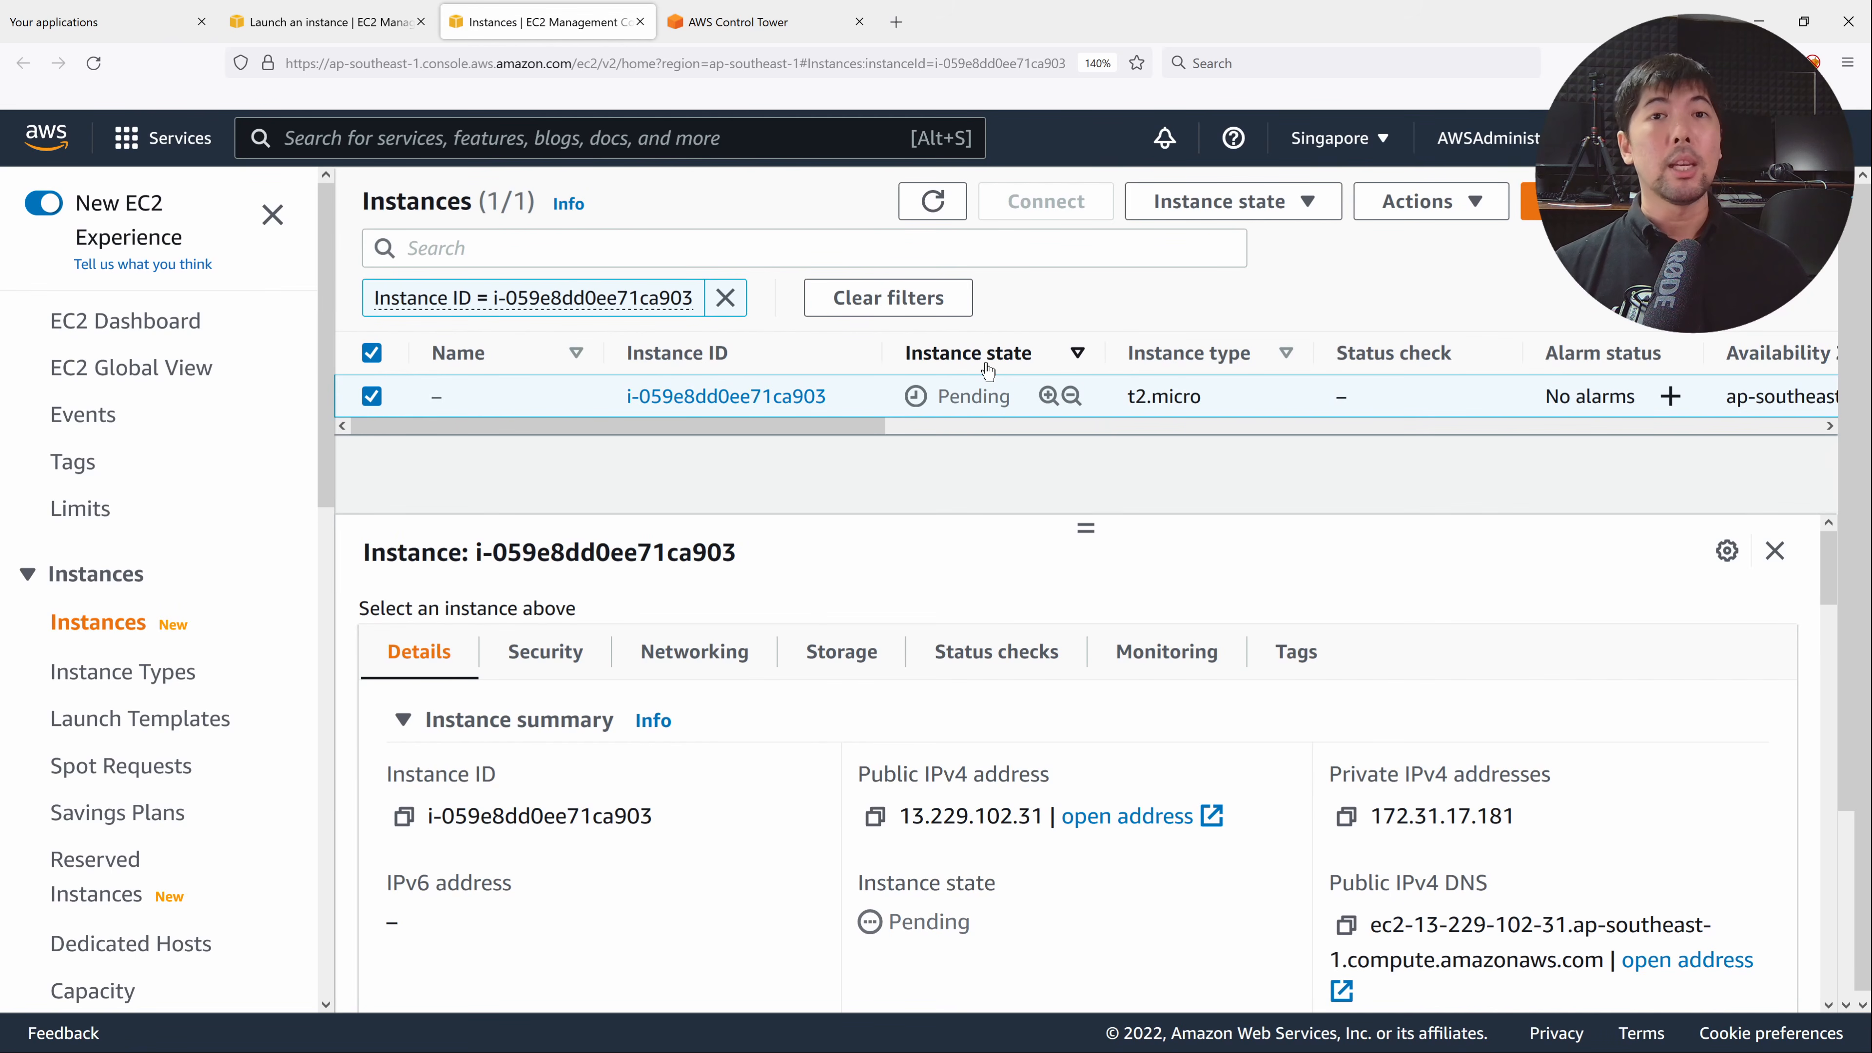
{"action": "left_click", "coordinate": [844, 680]}
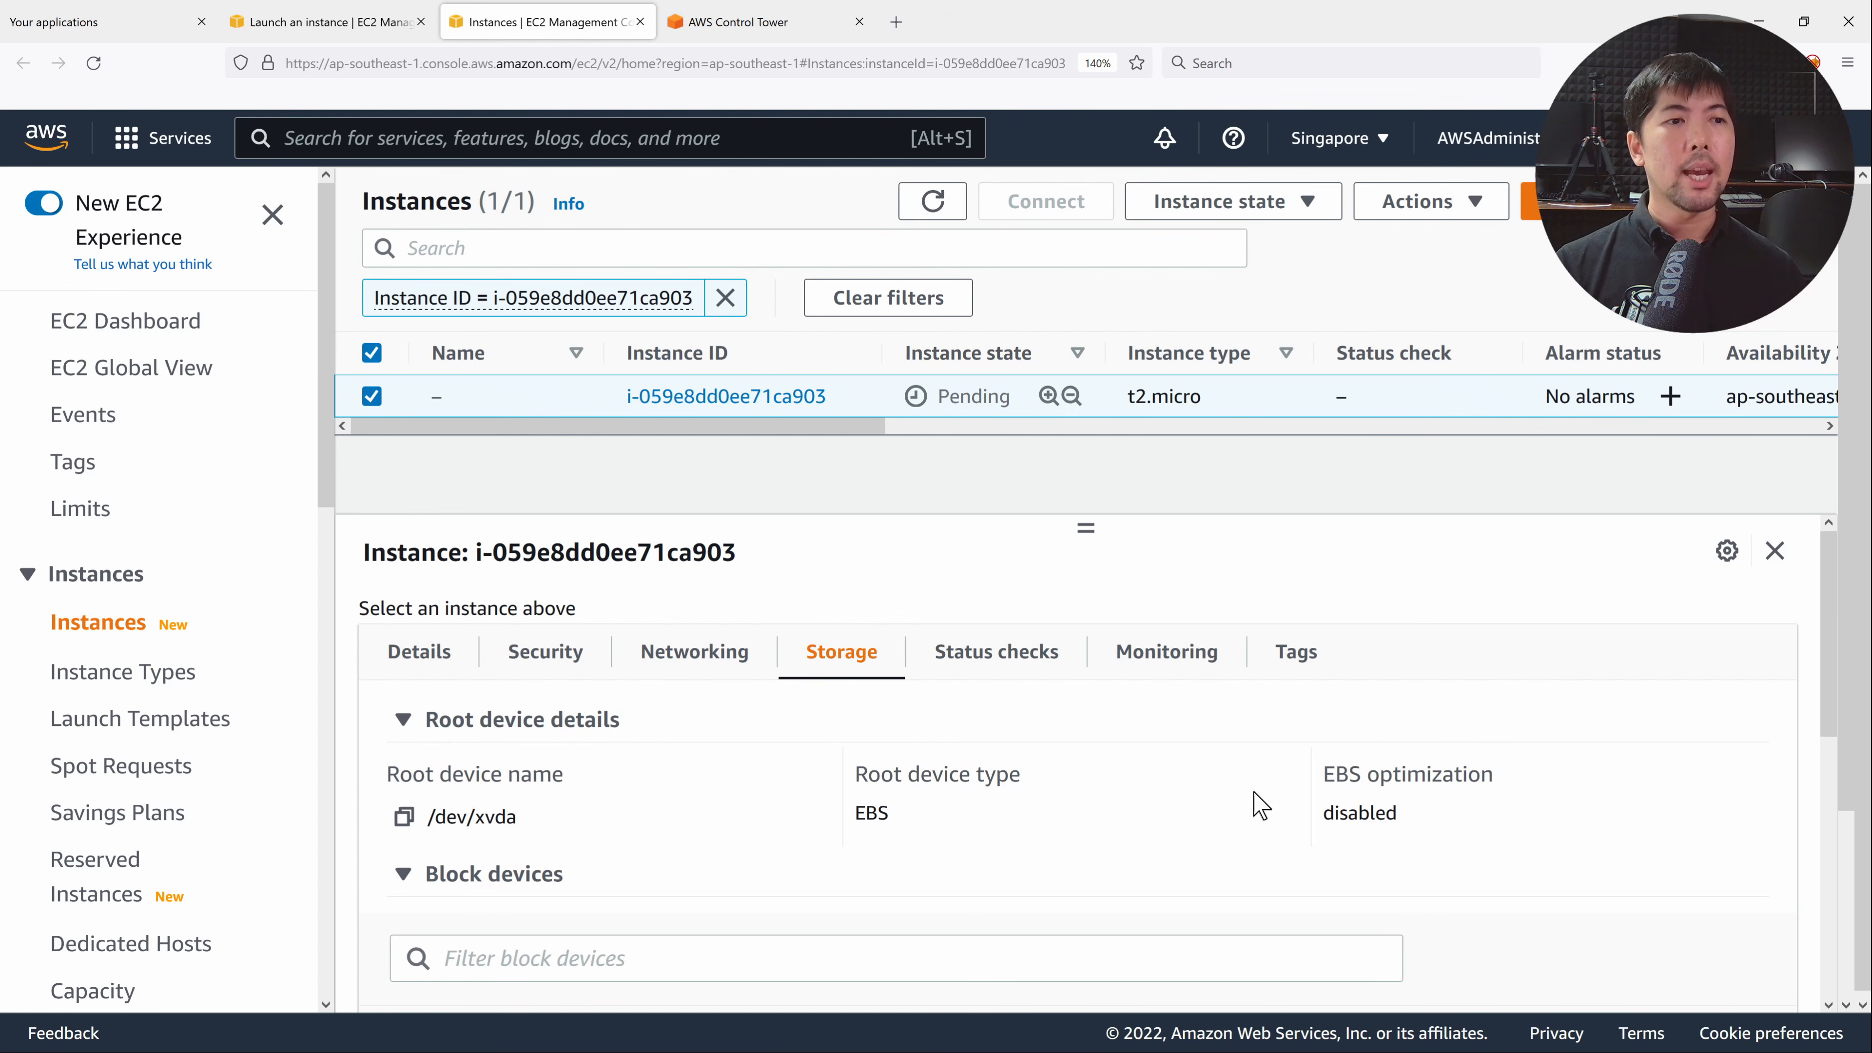
{"action": "scroll", "coordinate": [1203, 715], "scroll_direction": "down", "scroll_amount": 2}
{"action": "scroll", "coordinate": [1203, 715], "scroll_direction": "down", "scroll_amount": 3}
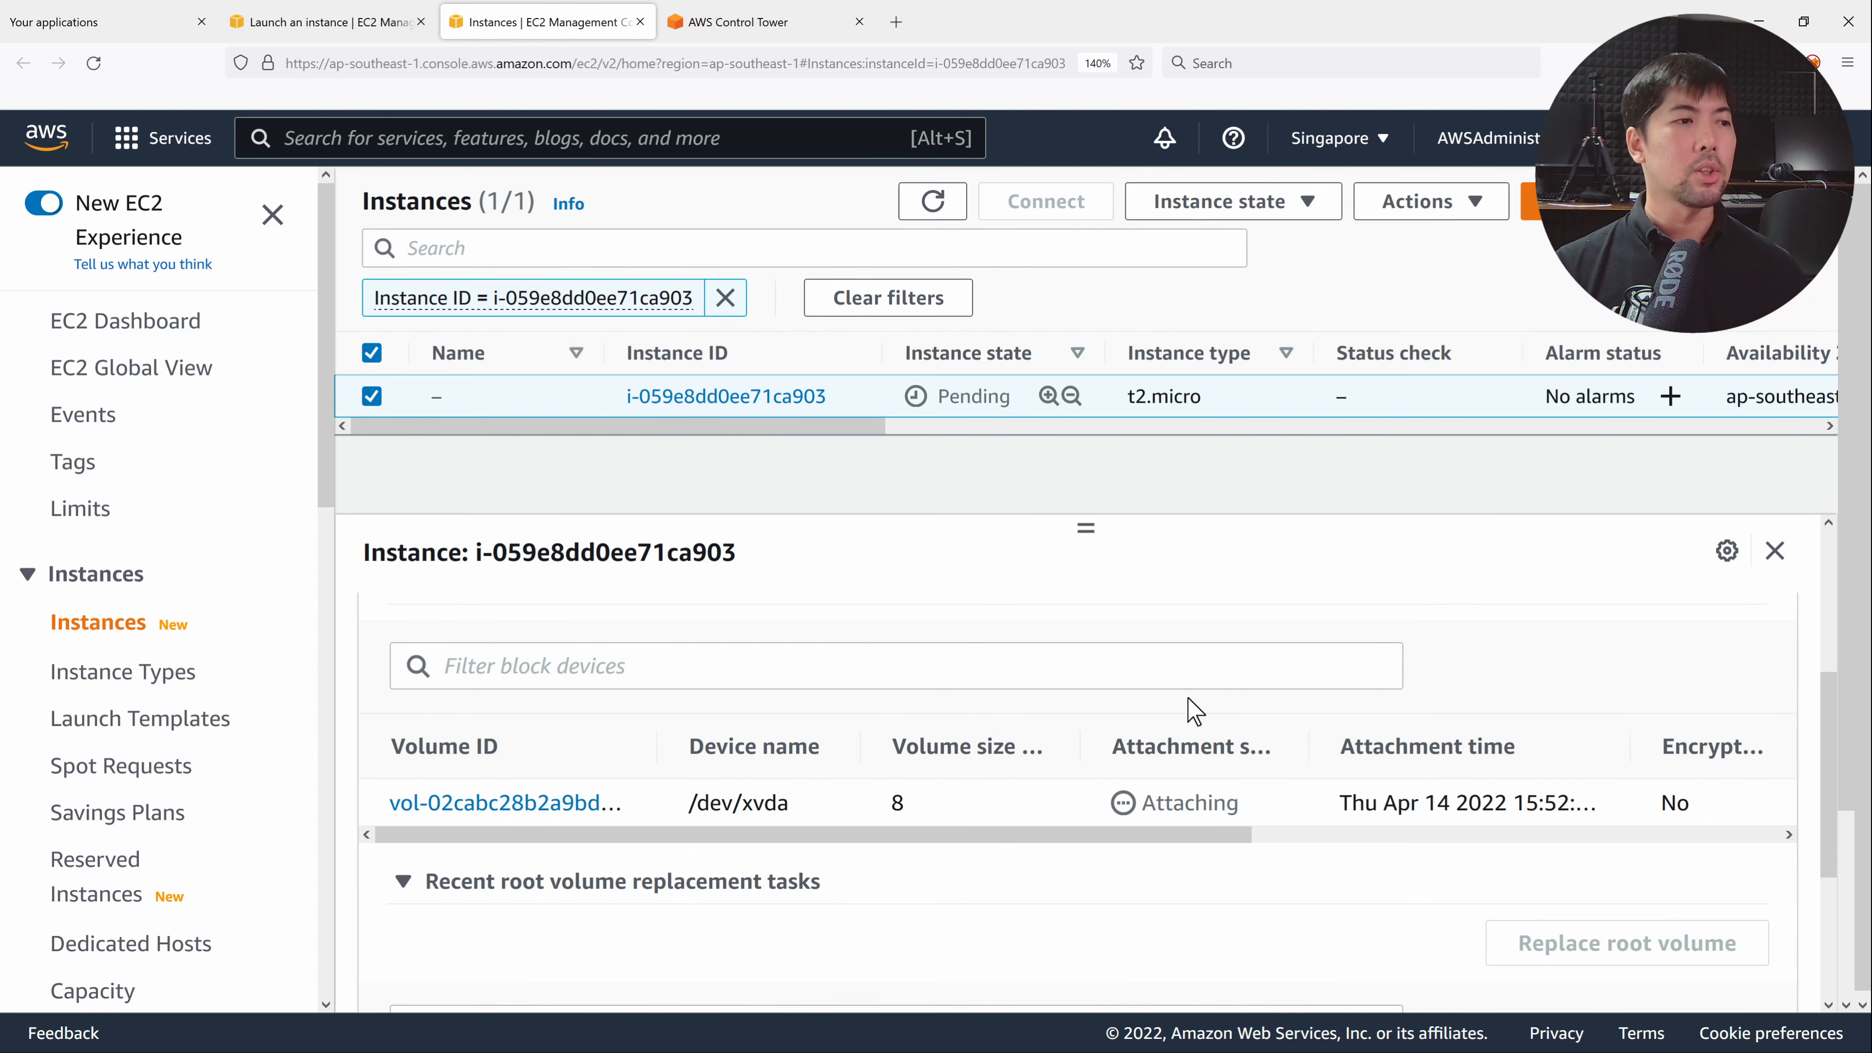
{"action": "scroll", "coordinate": [1179, 711], "scroll_direction": "down", "scroll_amount": 2}
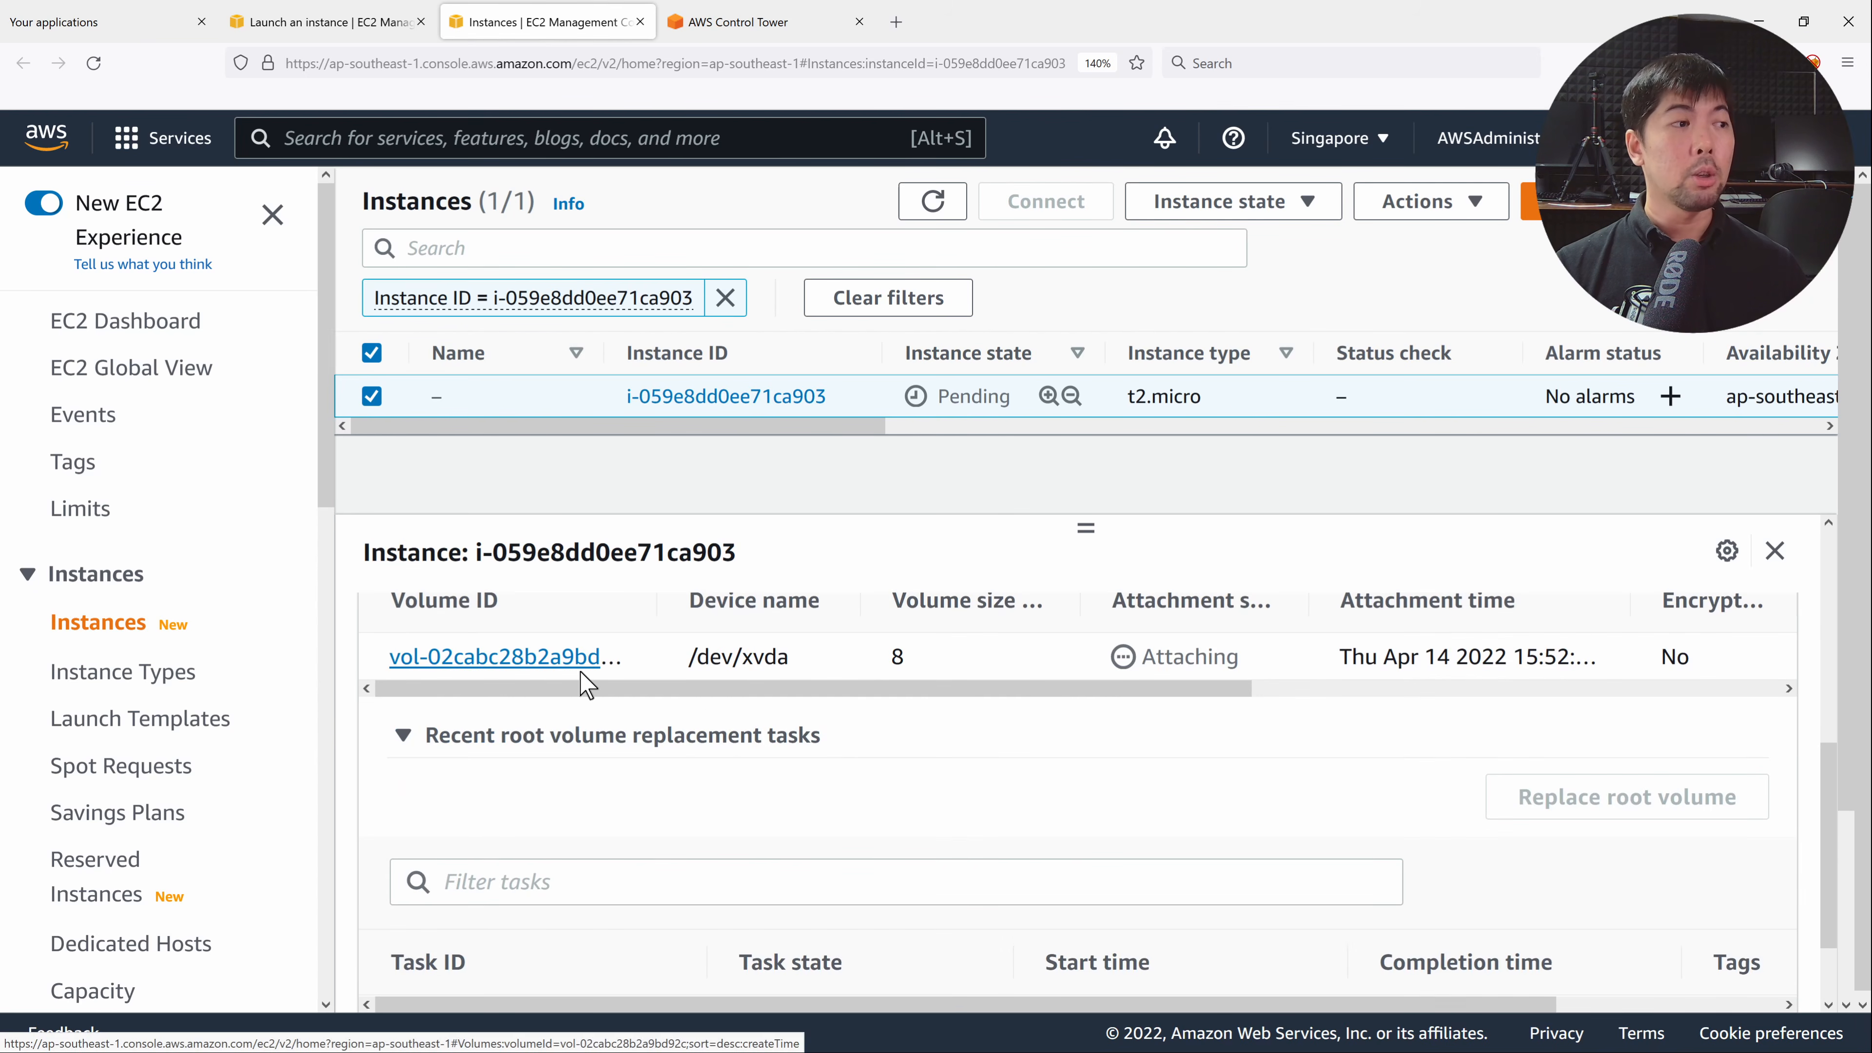
{"action": "scroll", "coordinate": [560, 656], "scroll_direction": "right", "scroll_amount": 5}
{"action": "mouse_move", "coordinate": [1484, 529]}
{"action": "left_mouse_down"}
{"action": "mouse_move", "coordinate": [1467, 704]}
{"action": "mouse_move", "coordinate": [1392, 519]}
{"action": "left_mouse_up"}
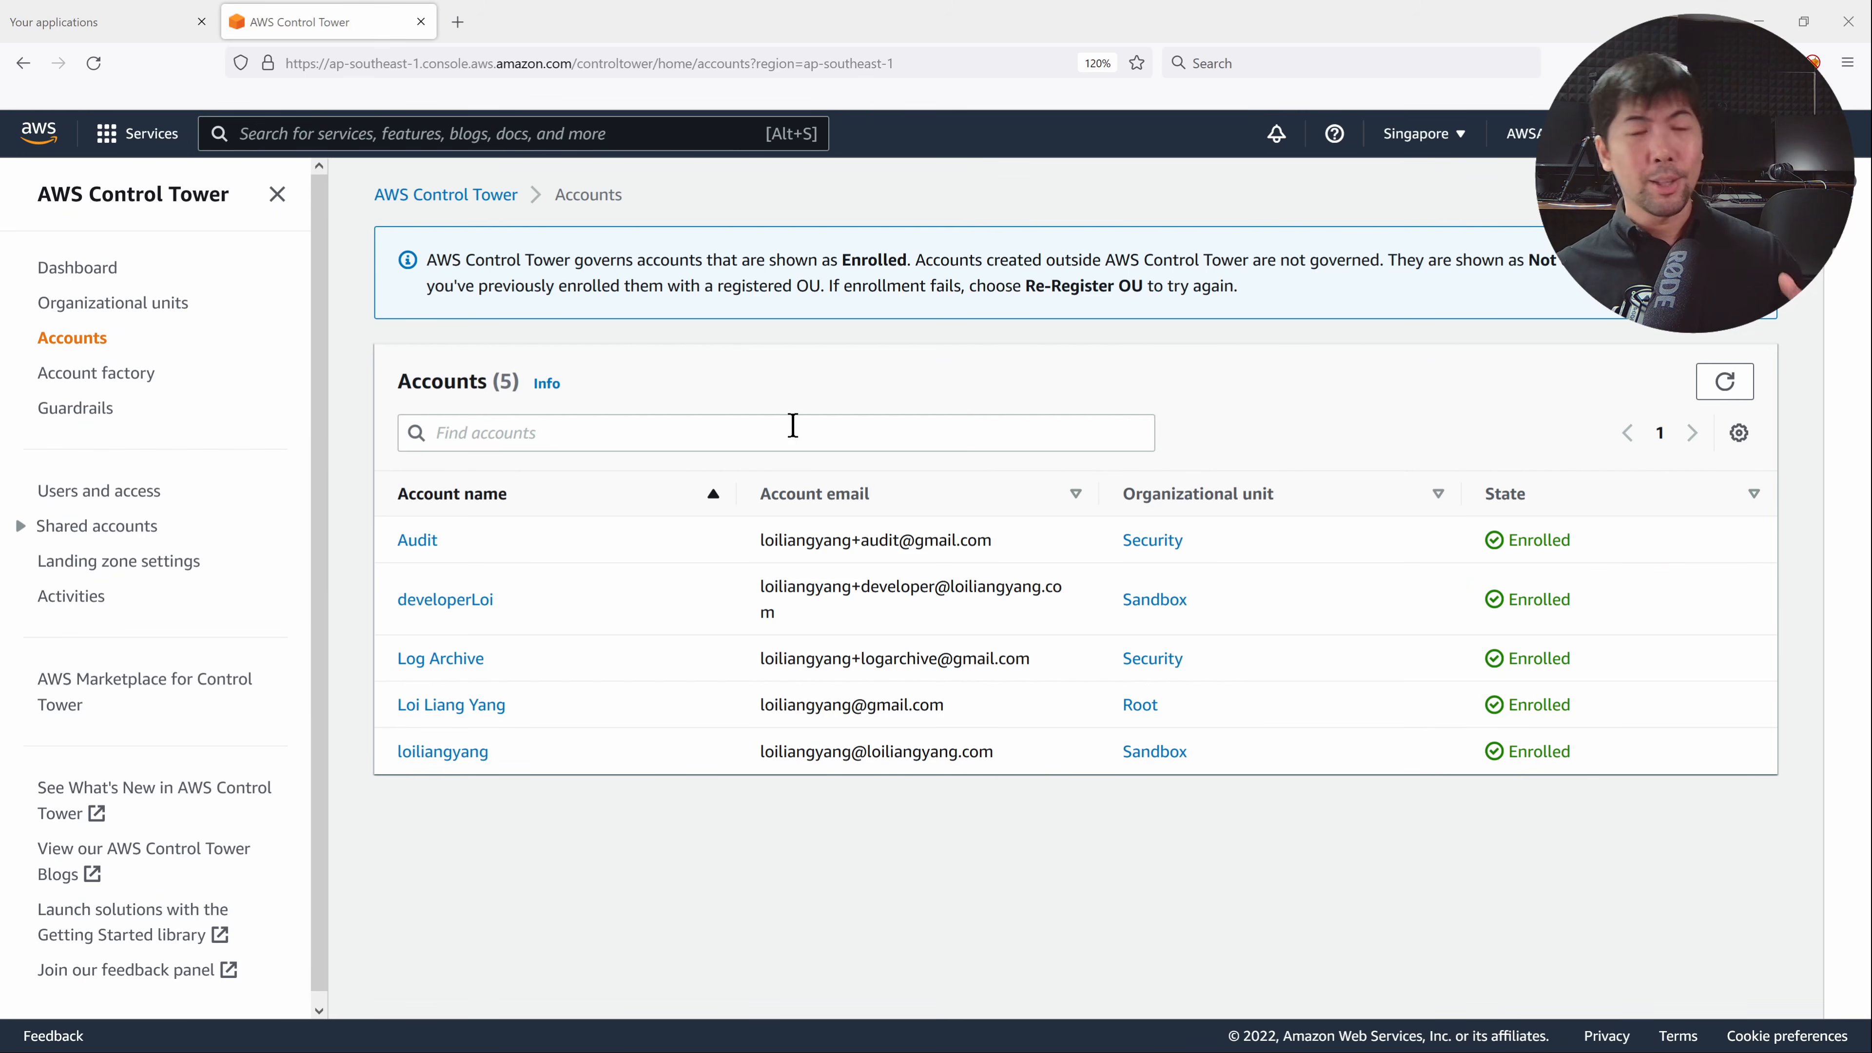
Open developerLoi's account details and locate the unencrypted volume under Noncompliant resources.
{"action": "left_click", "coordinate": [472, 603]}
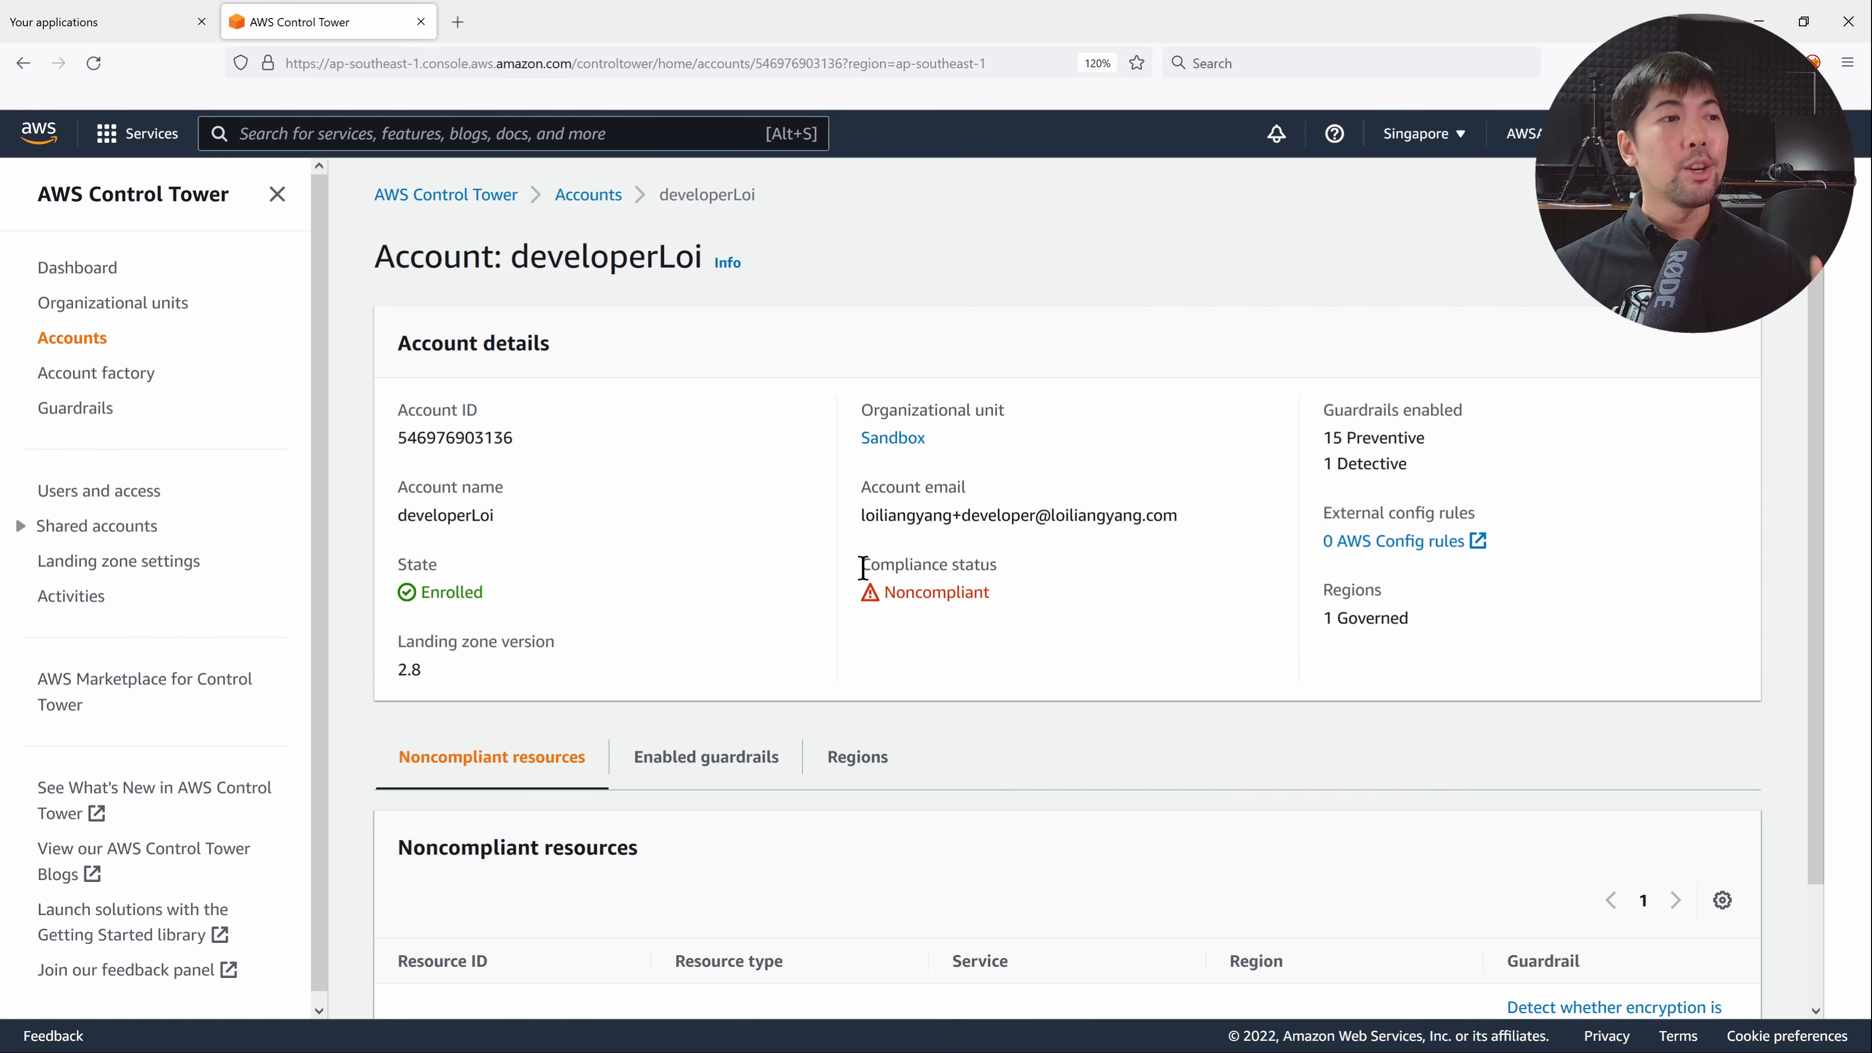
{"action": "scroll", "coordinate": [951, 538], "scroll_direction": "down", "scroll_amount": 3}
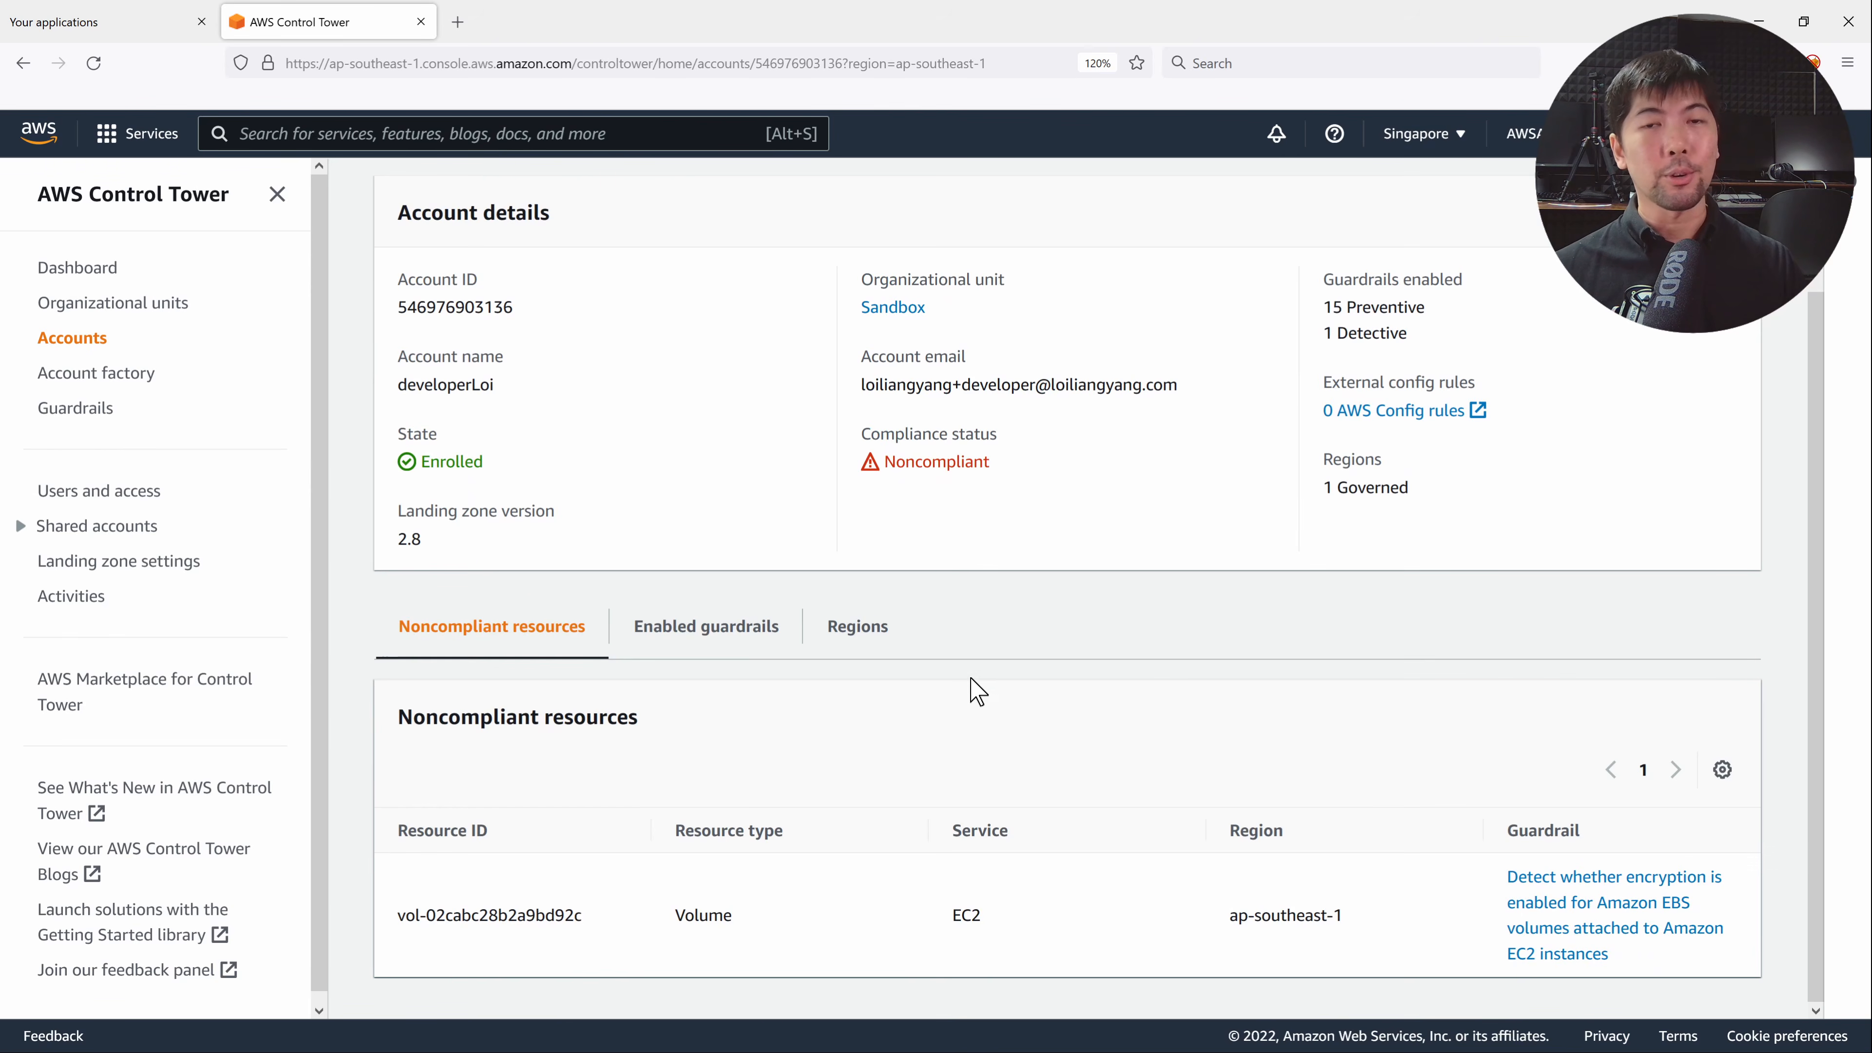
{"action": "left_click_drag", "start_coordinate": [1488, 855], "coordinate": [1334, 835]}
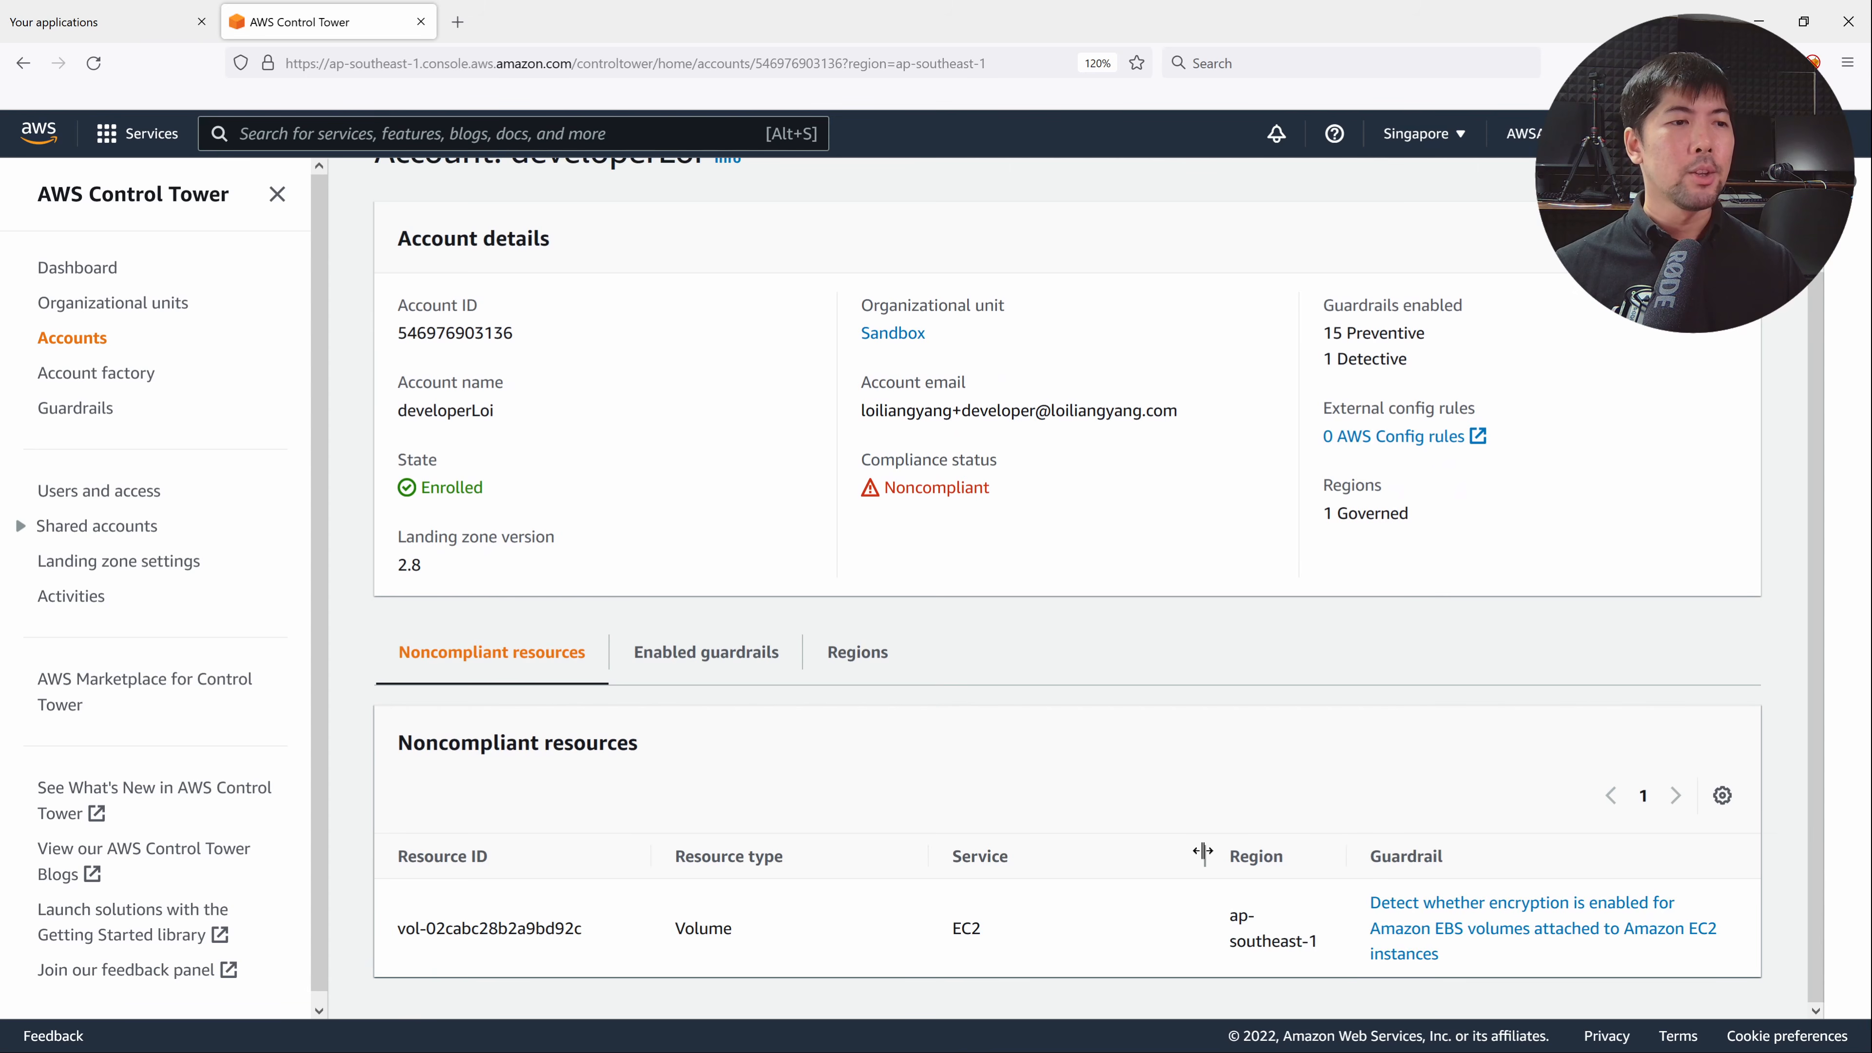
{"action": "left_click_drag", "start_coordinate": [1204, 852], "coordinate": [1064, 839]}
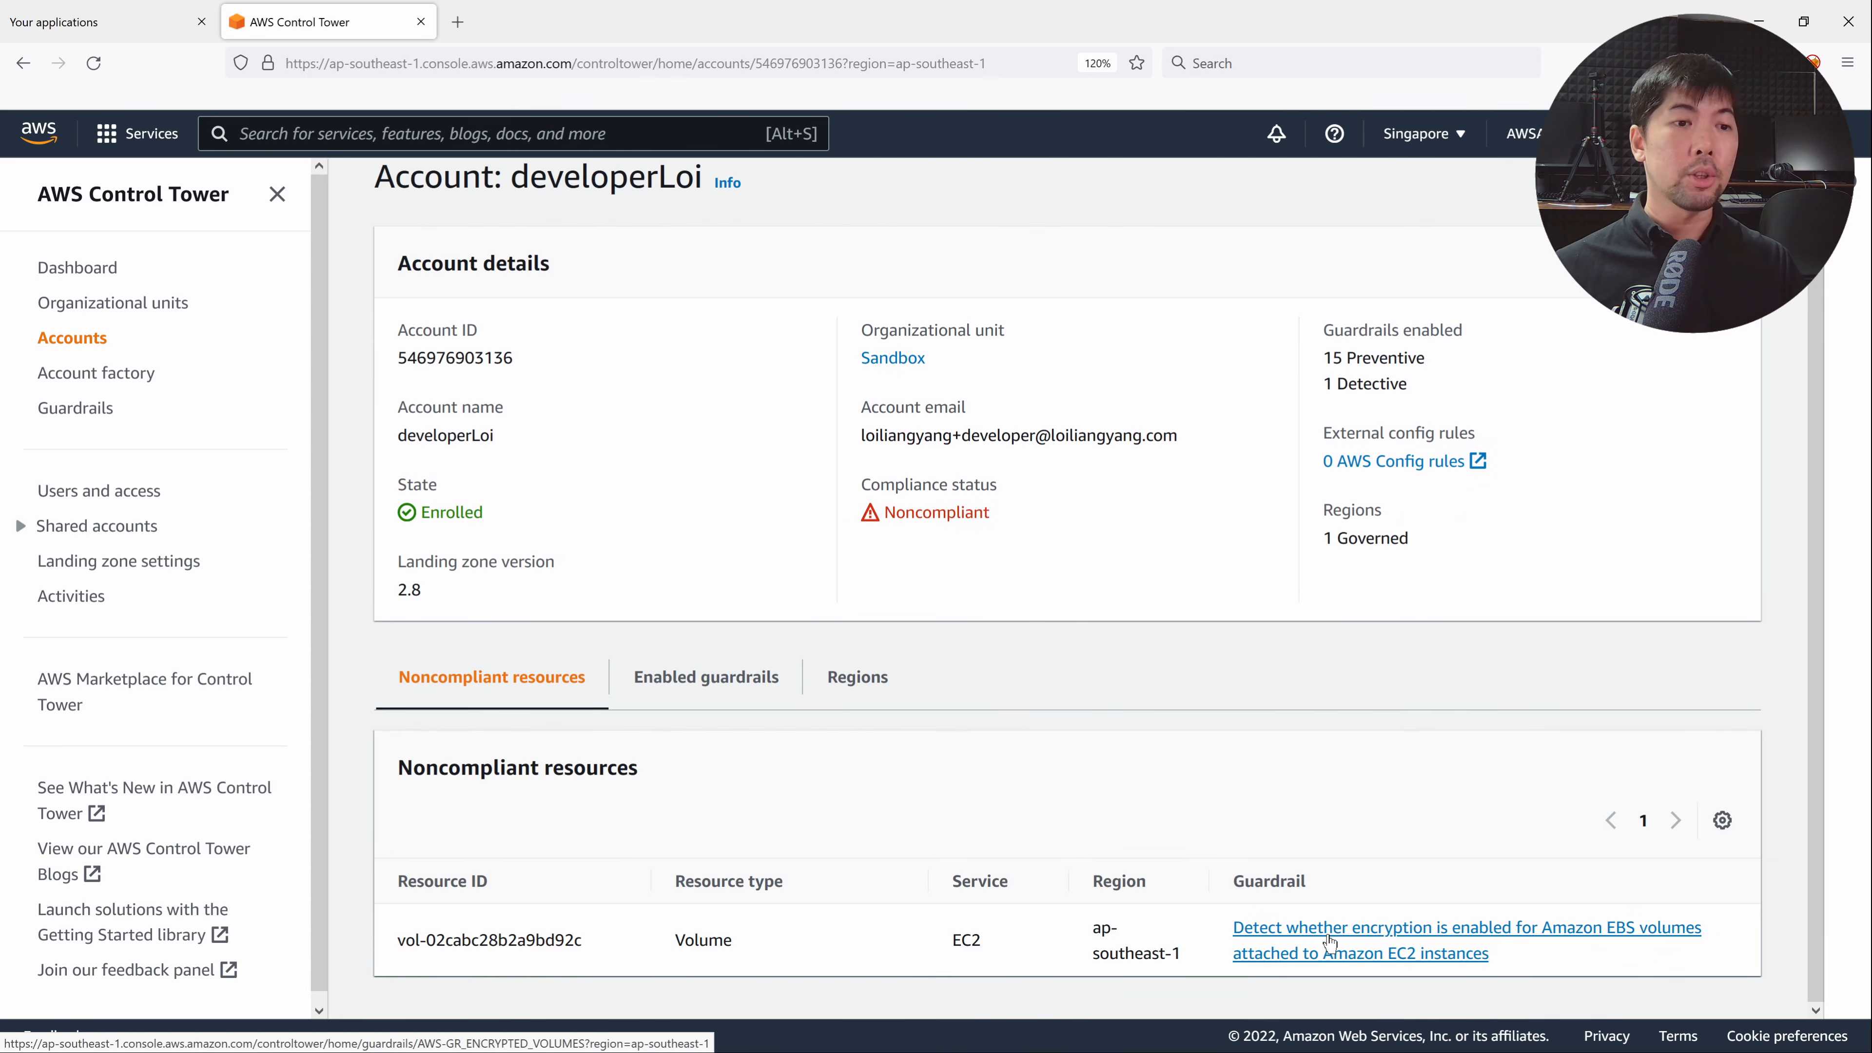
{"action": "triple_click", "coordinate": [546, 938]}
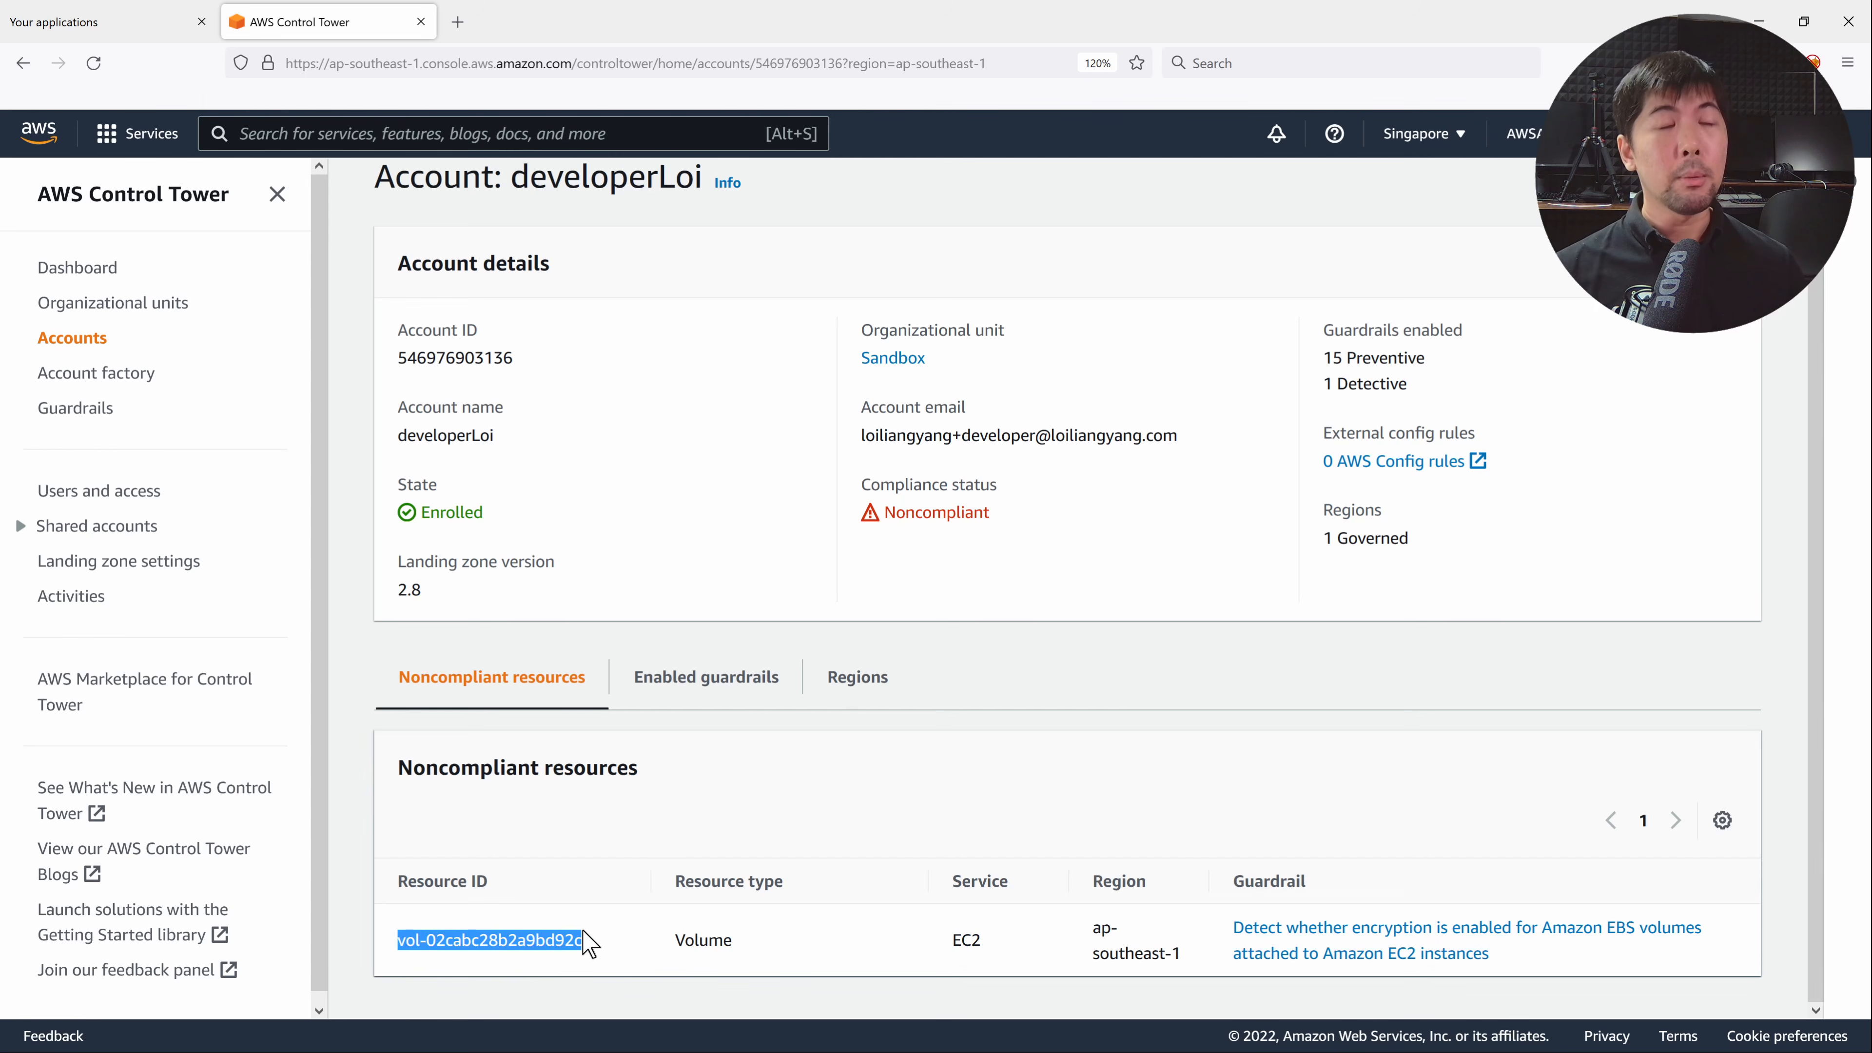
Inspect the noncompliant volume in the AWSControlTower_AWS-GR_ENCRYPTED_VOLUMES Config rule, then return to Control Tower.
{"action": "left_click", "coordinate": [1399, 465]}
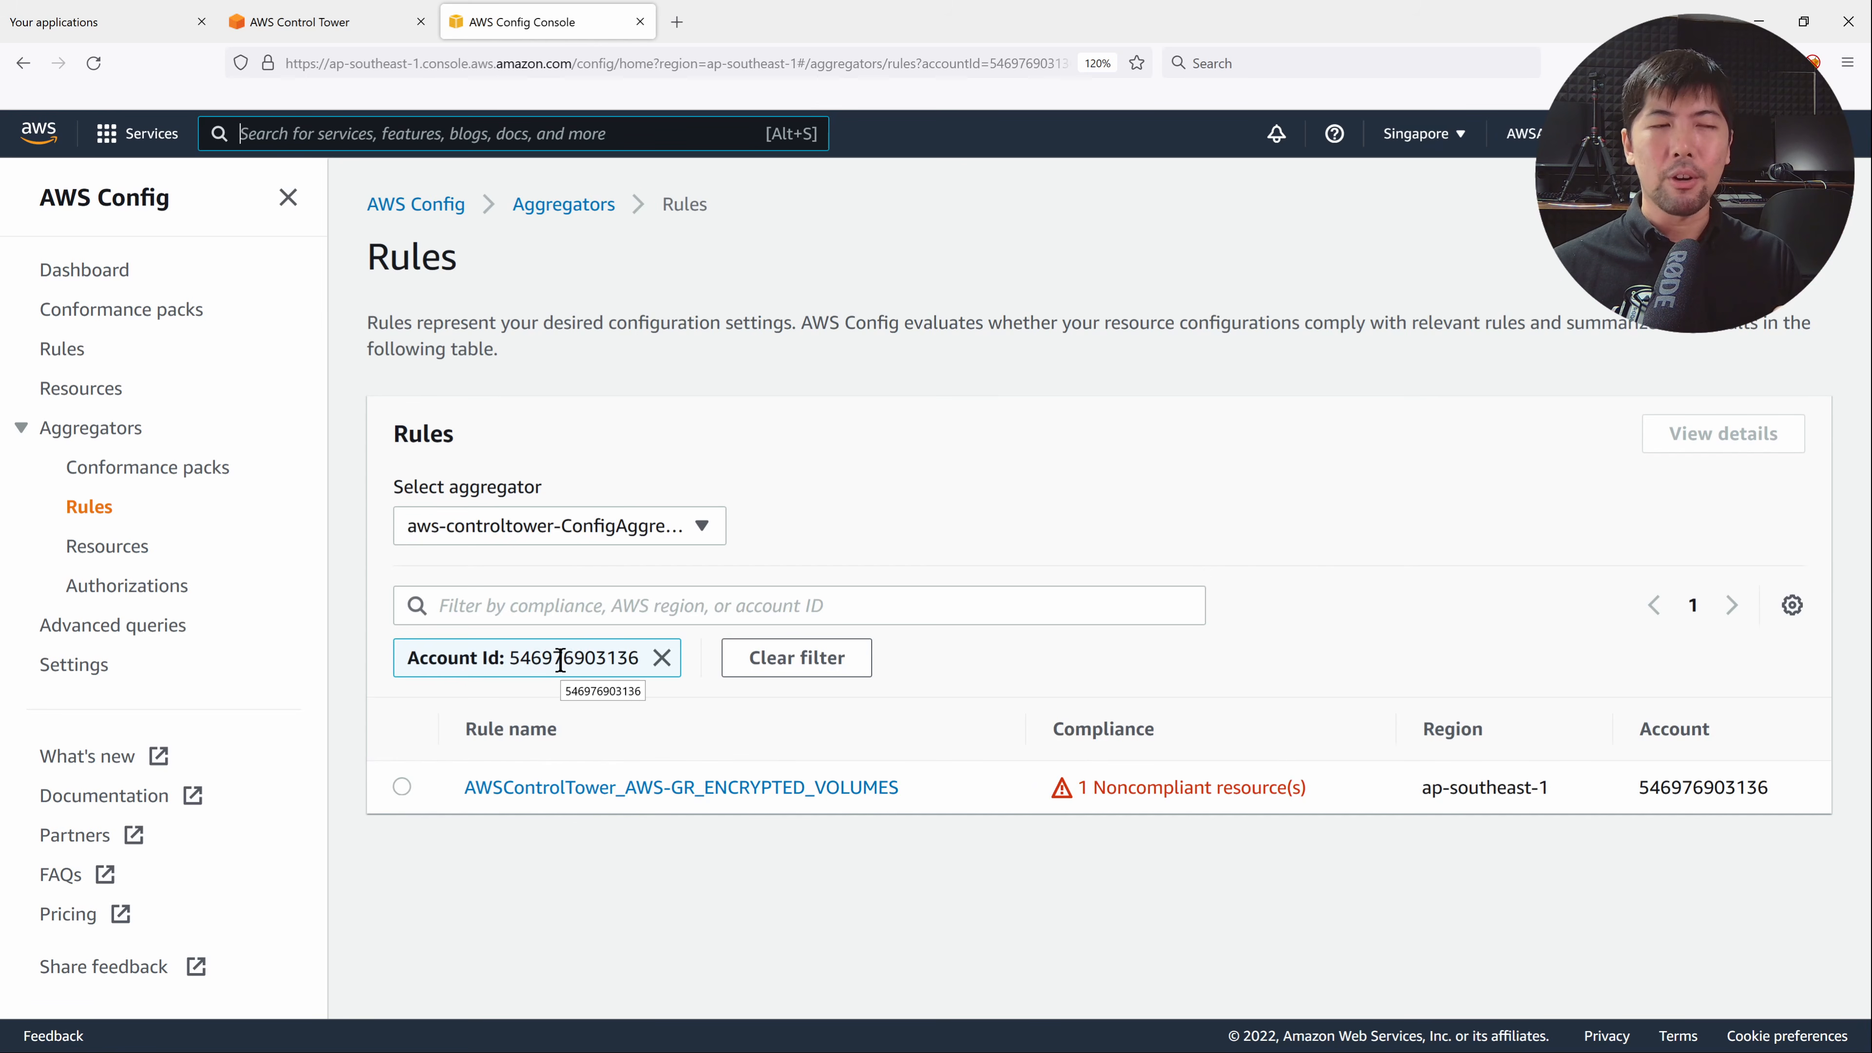
{"action": "left_click", "coordinate": [606, 789]}
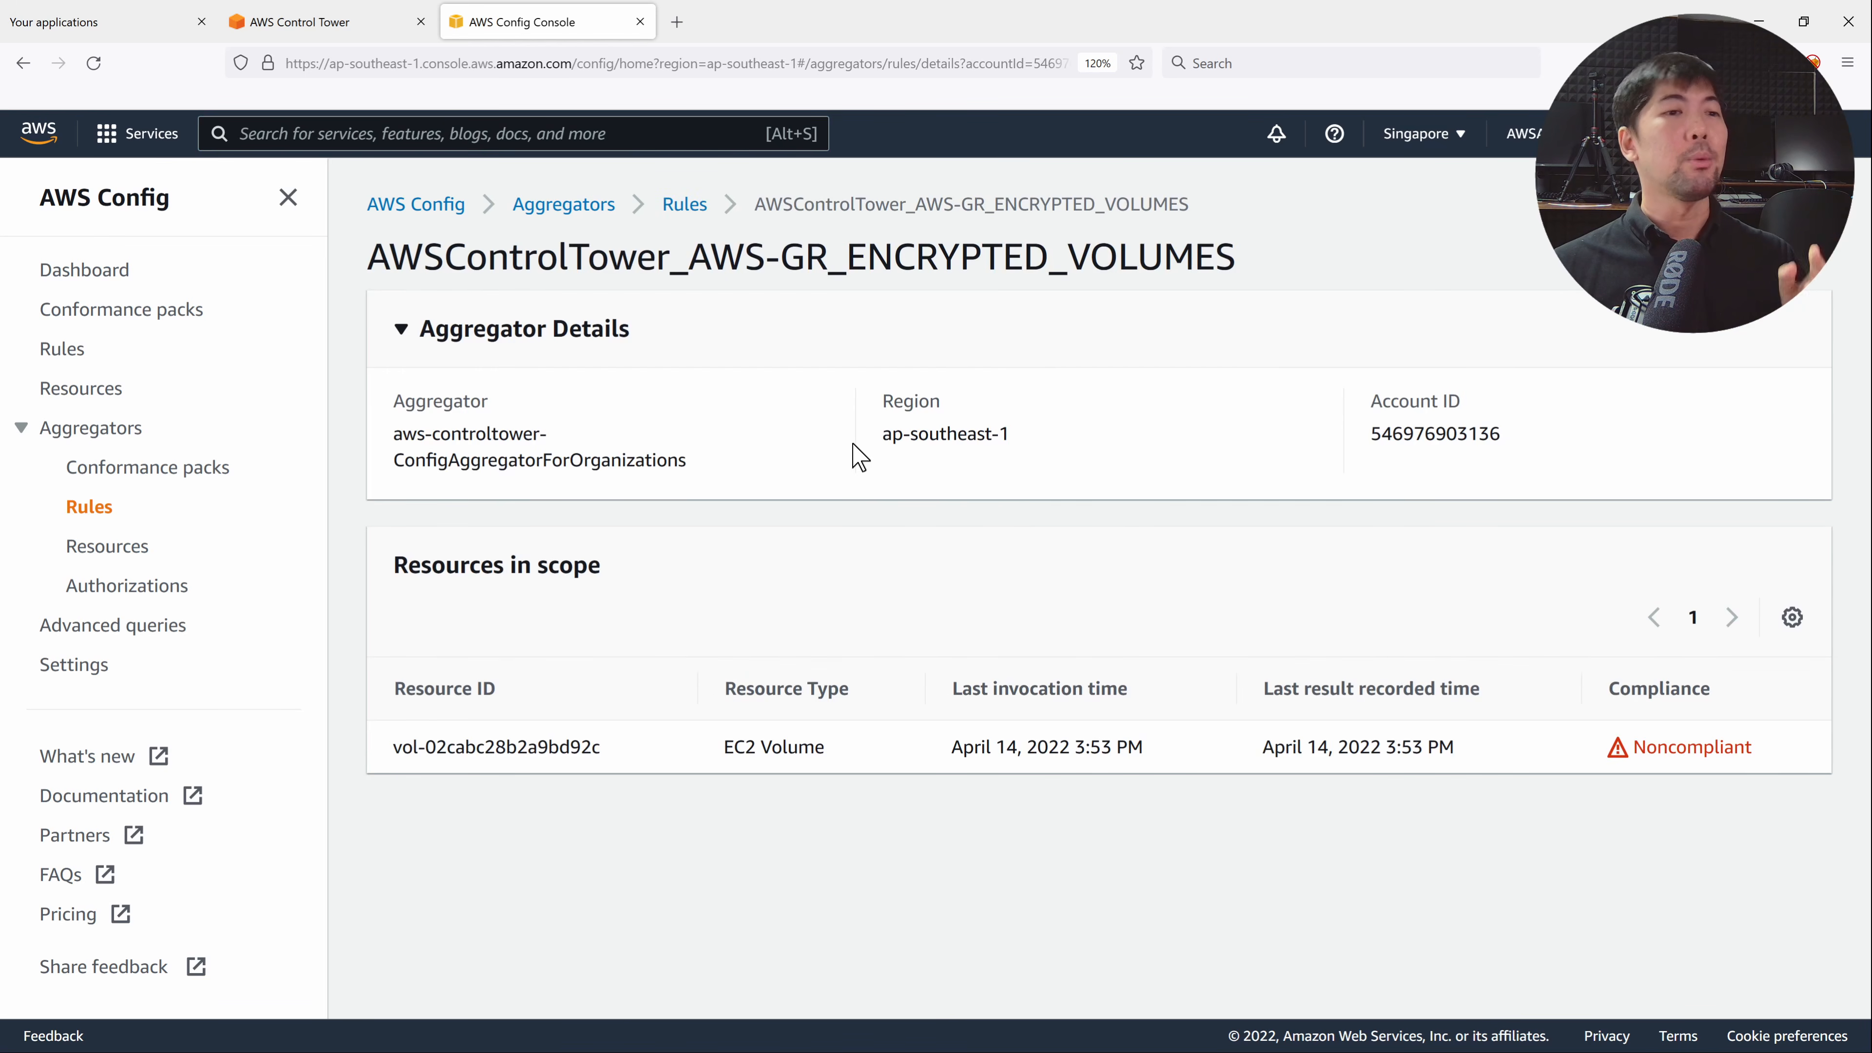
{"action": "triple_click", "coordinate": [540, 746]}
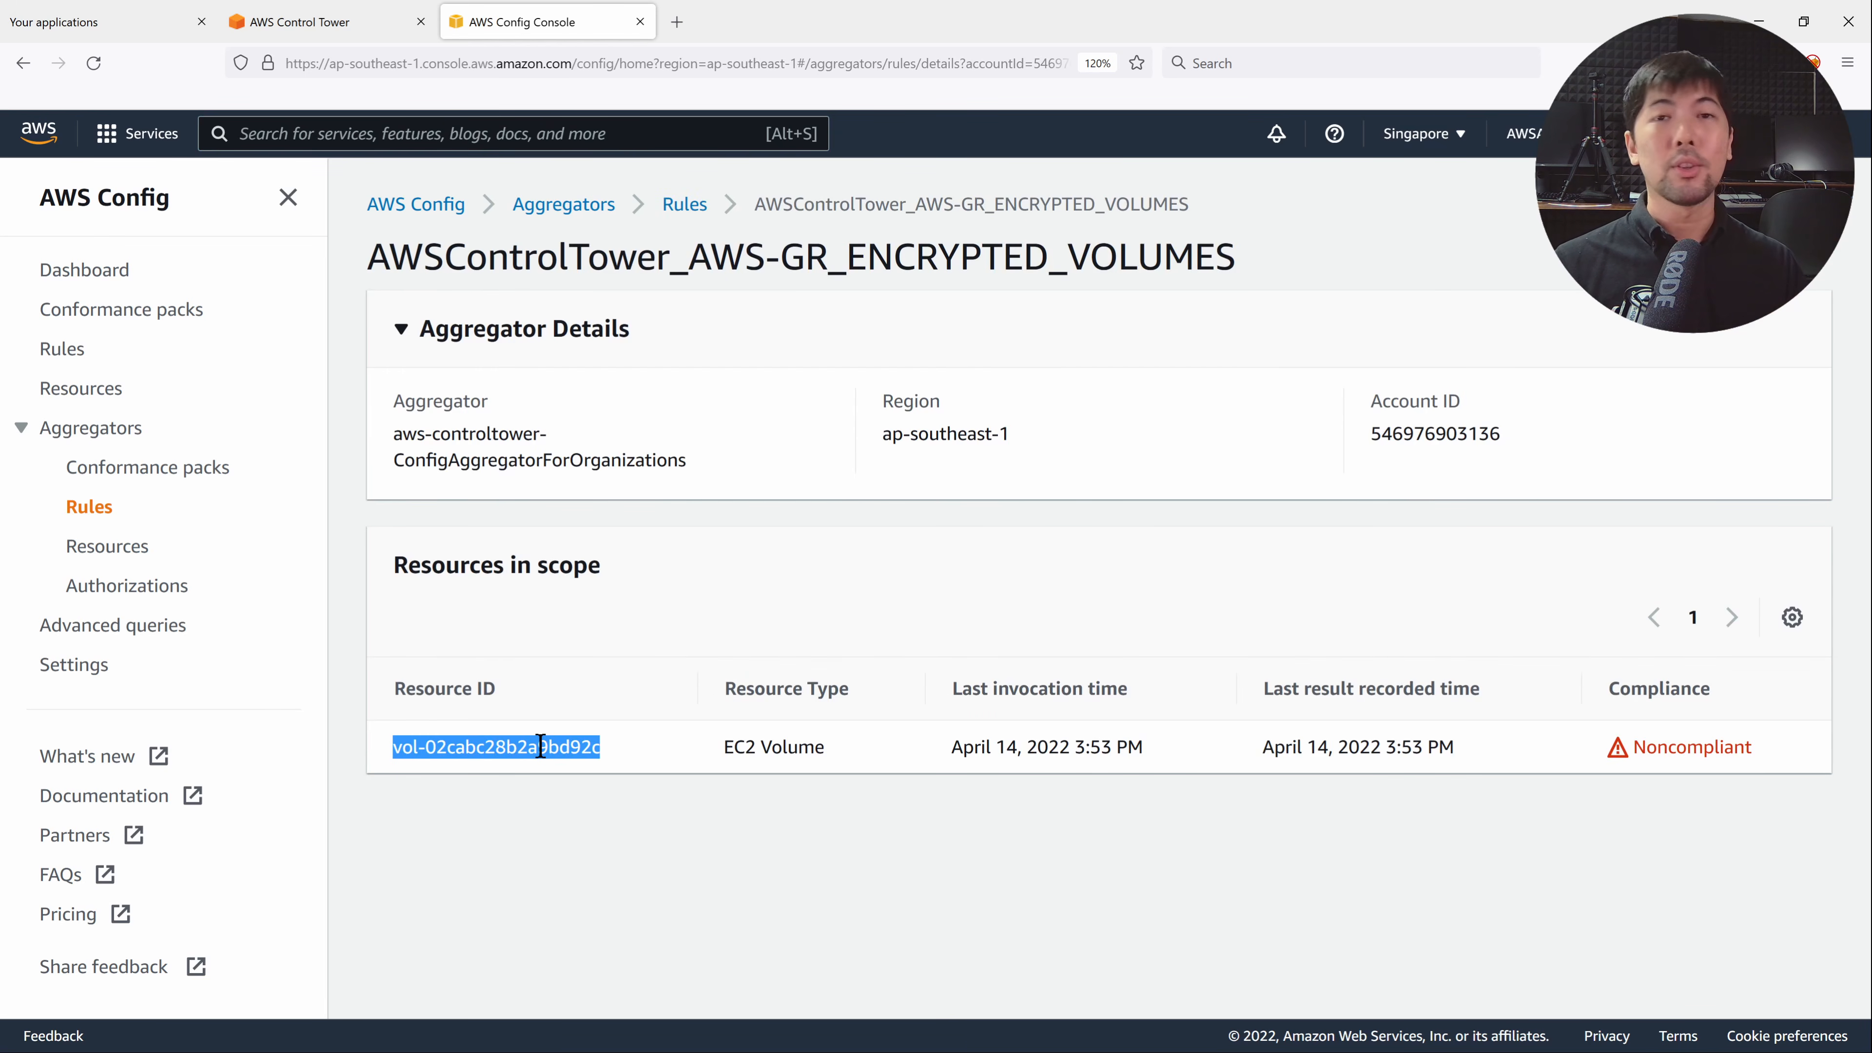
{"action": "left_click", "coordinate": [555, 758]}
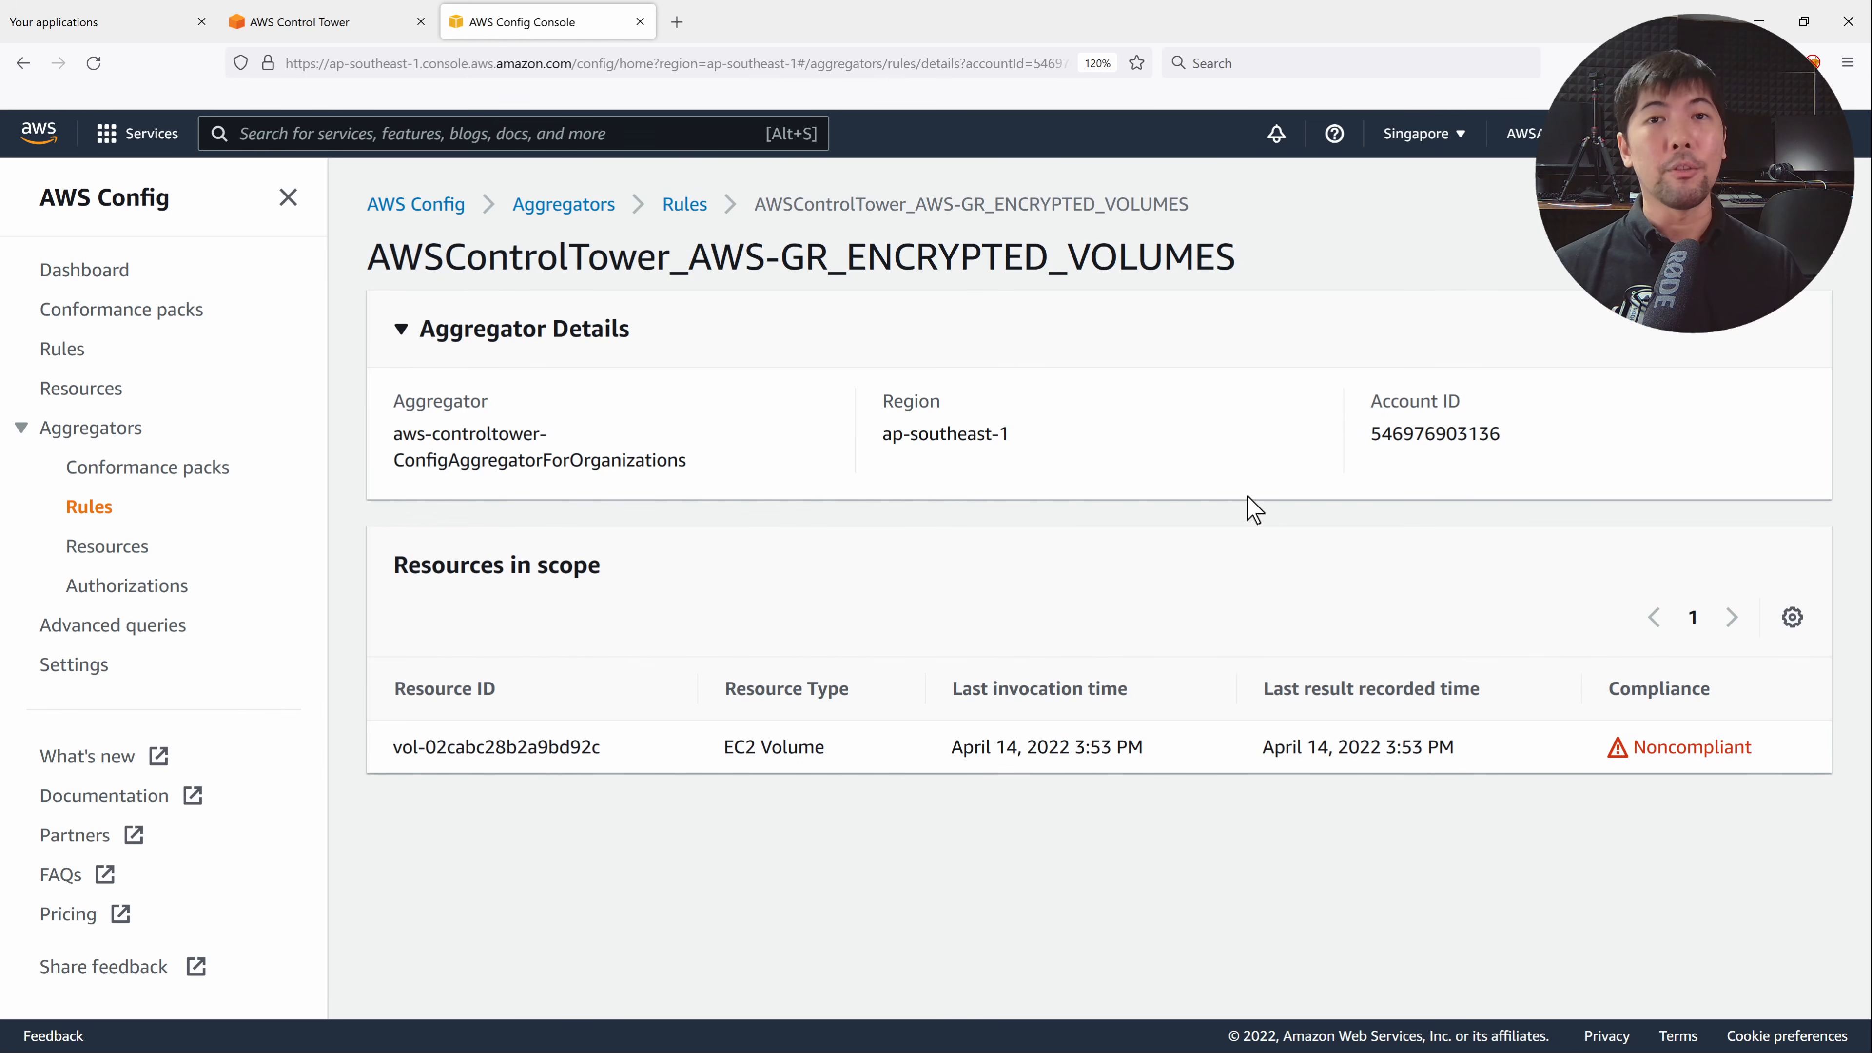
{"action": "left_click", "coordinate": [373, 21]}
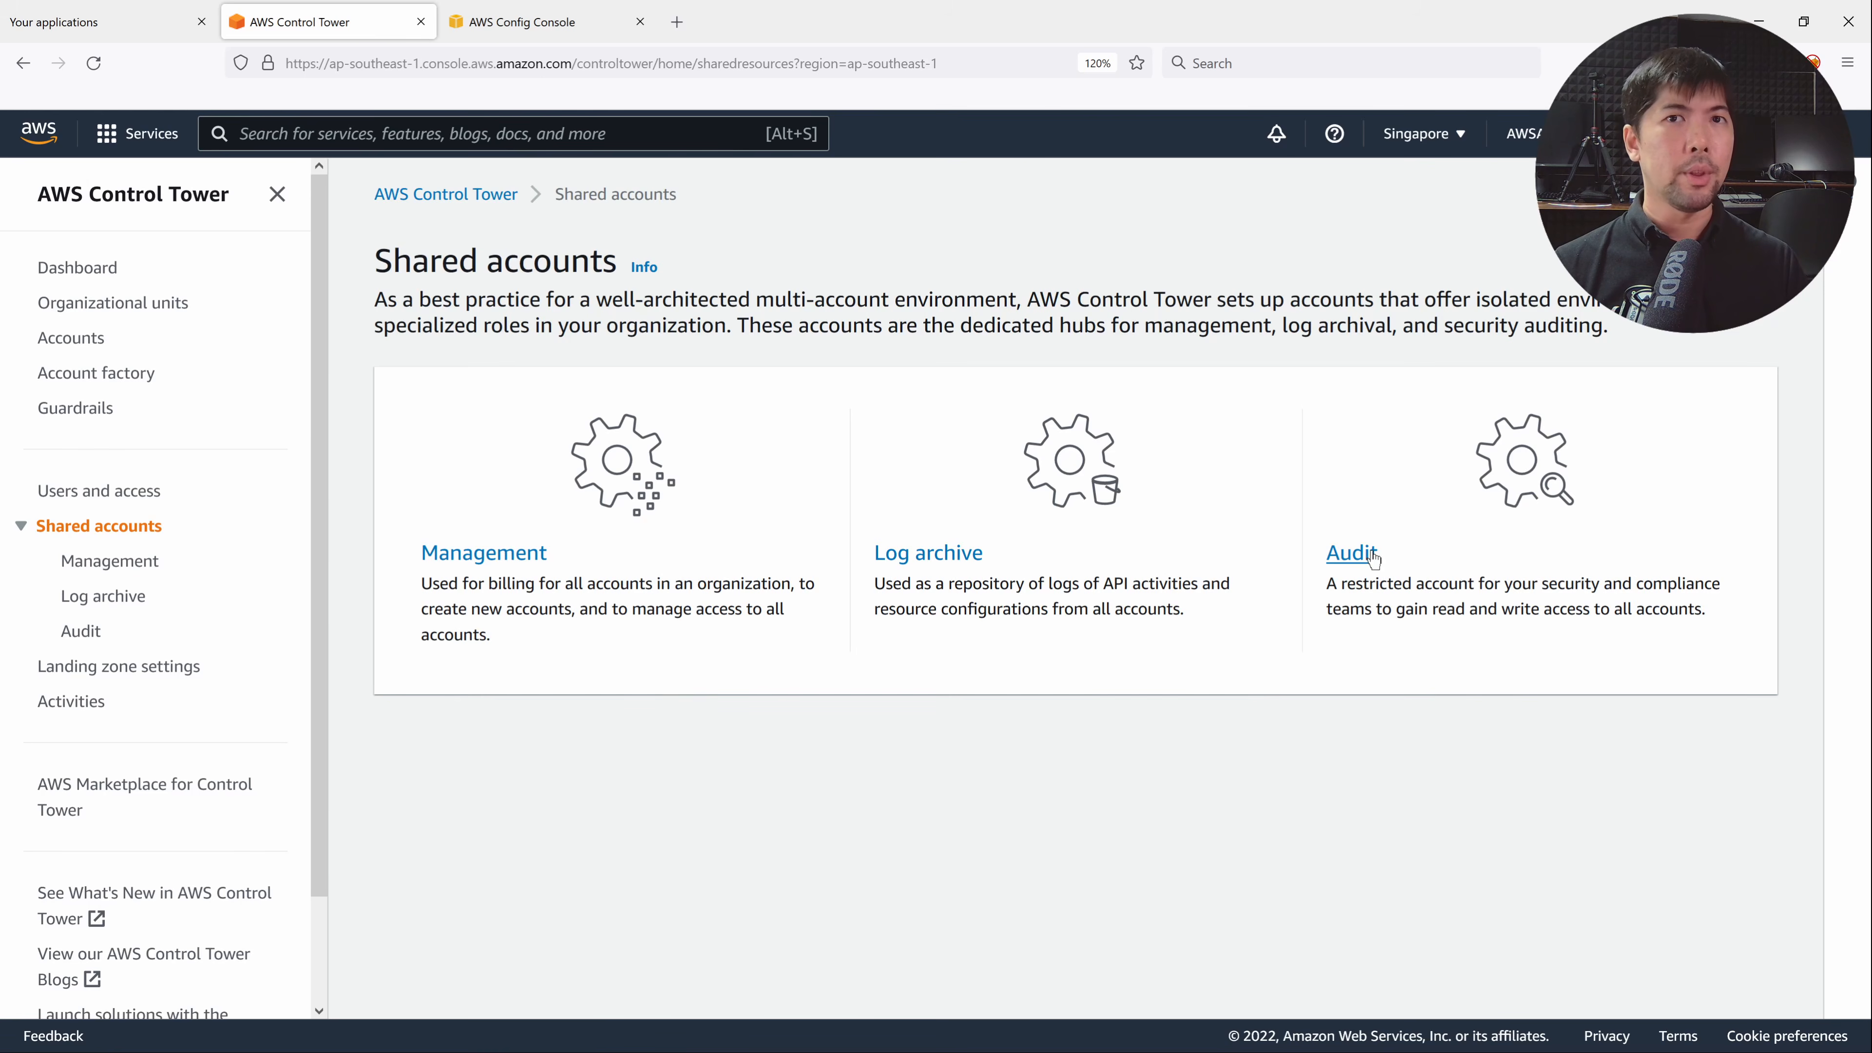
Open the Audit shared account's details.
{"action": "left_click", "coordinate": [1355, 551]}
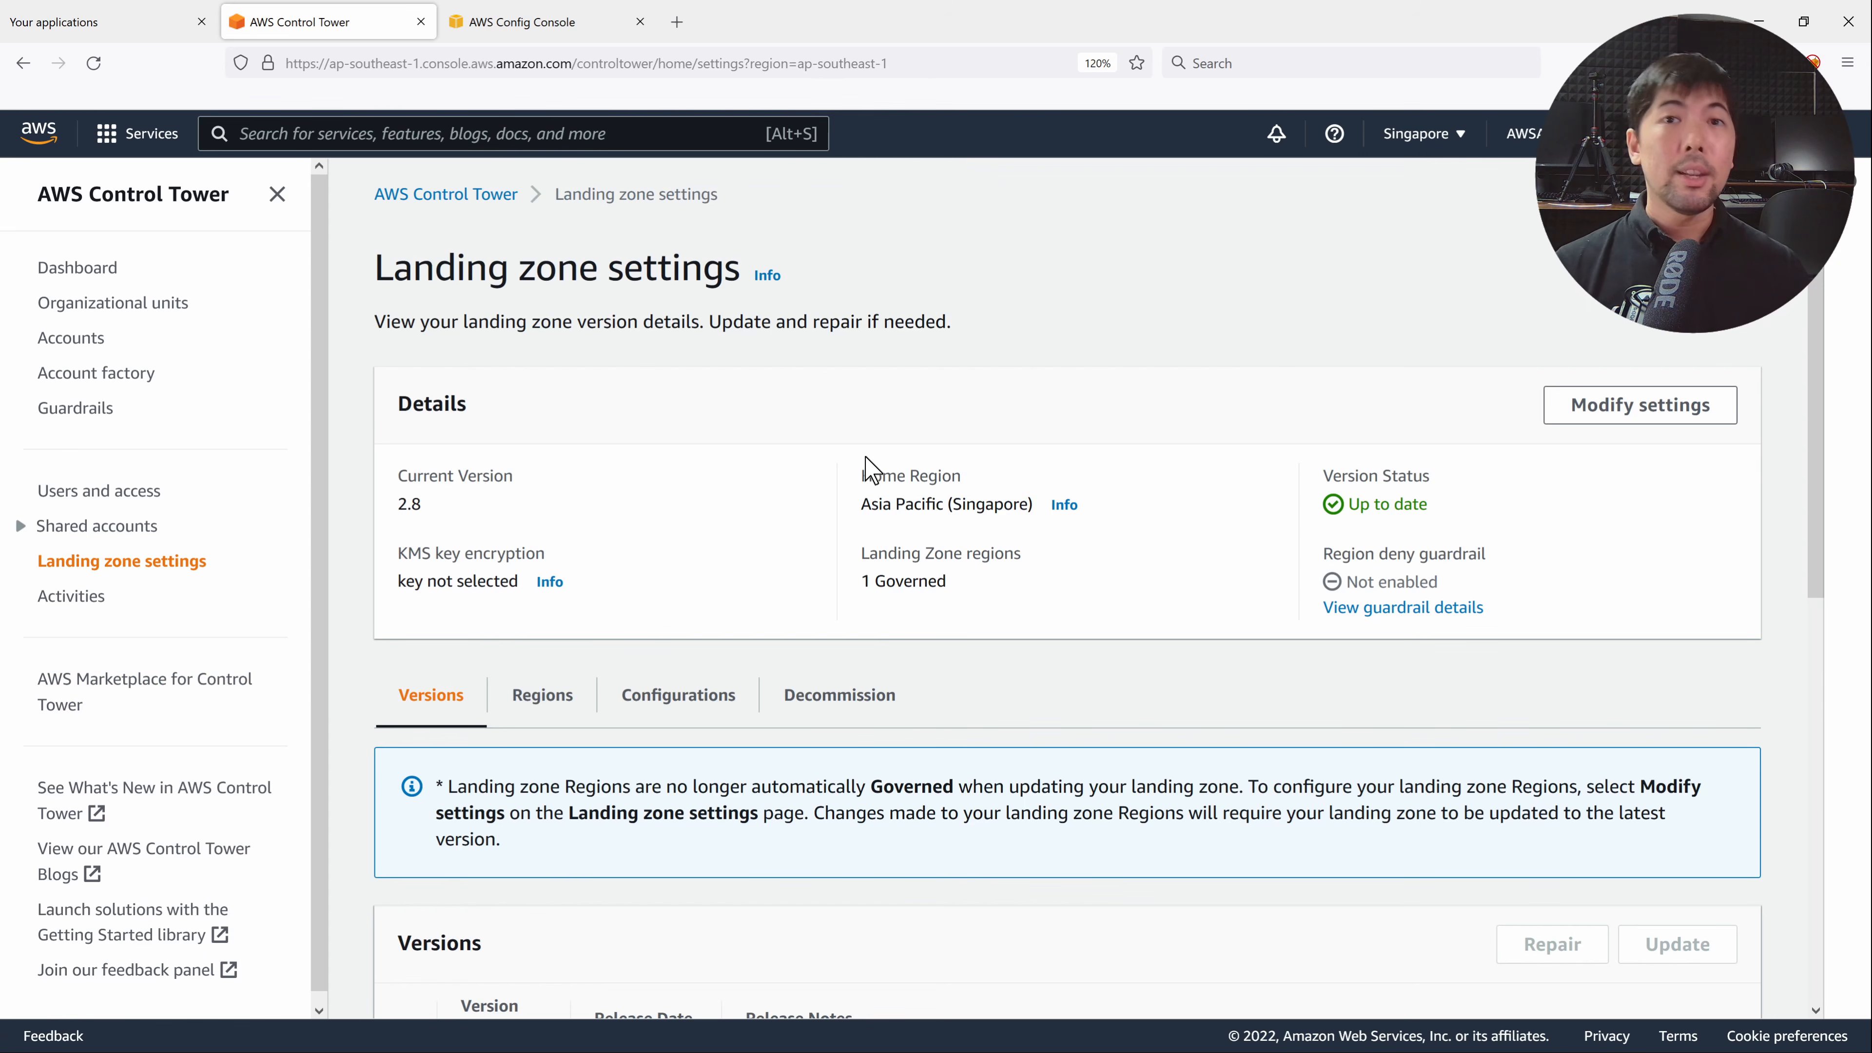
Review the landing zone's Regions, Configurations and Decommission tabs, then choose Modify settings.
{"action": "scroll", "coordinate": [899, 463], "scroll_direction": "down", "scroll_amount": 3}
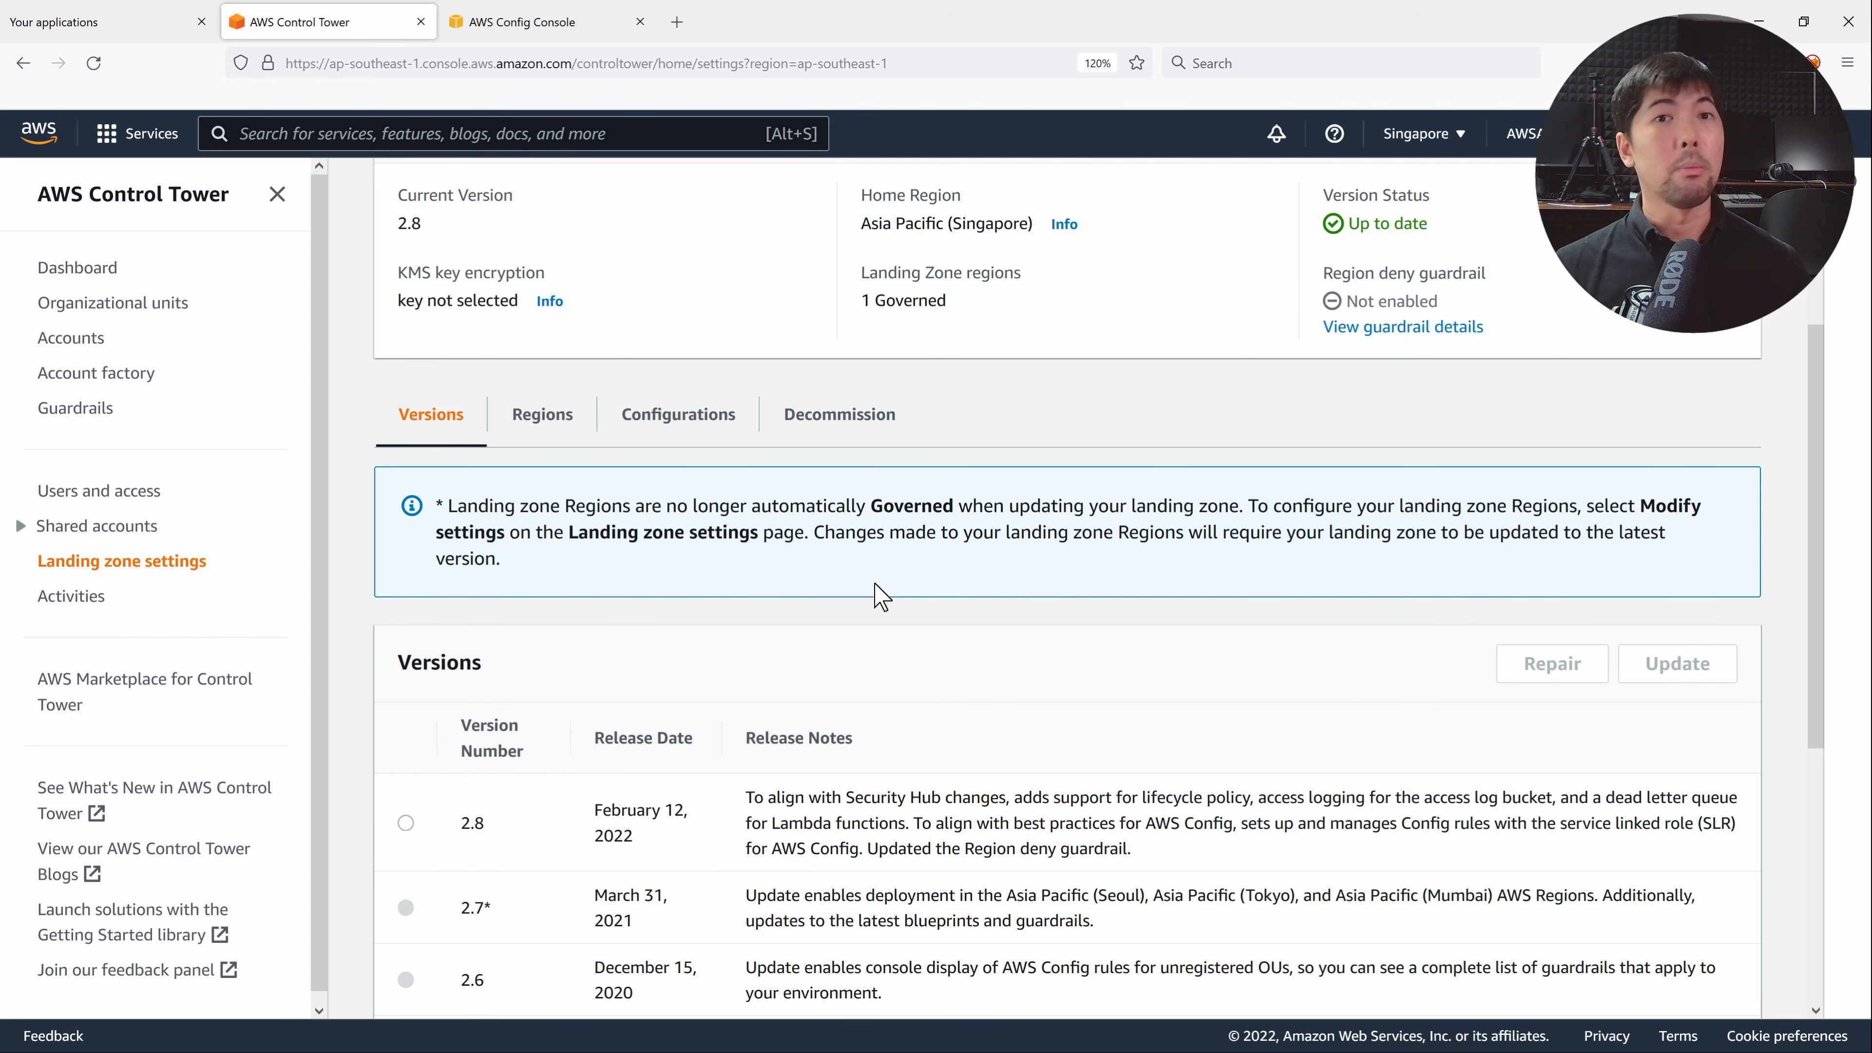
{"action": "scroll", "coordinate": [896, 597], "scroll_direction": "up", "scroll_amount": 2}
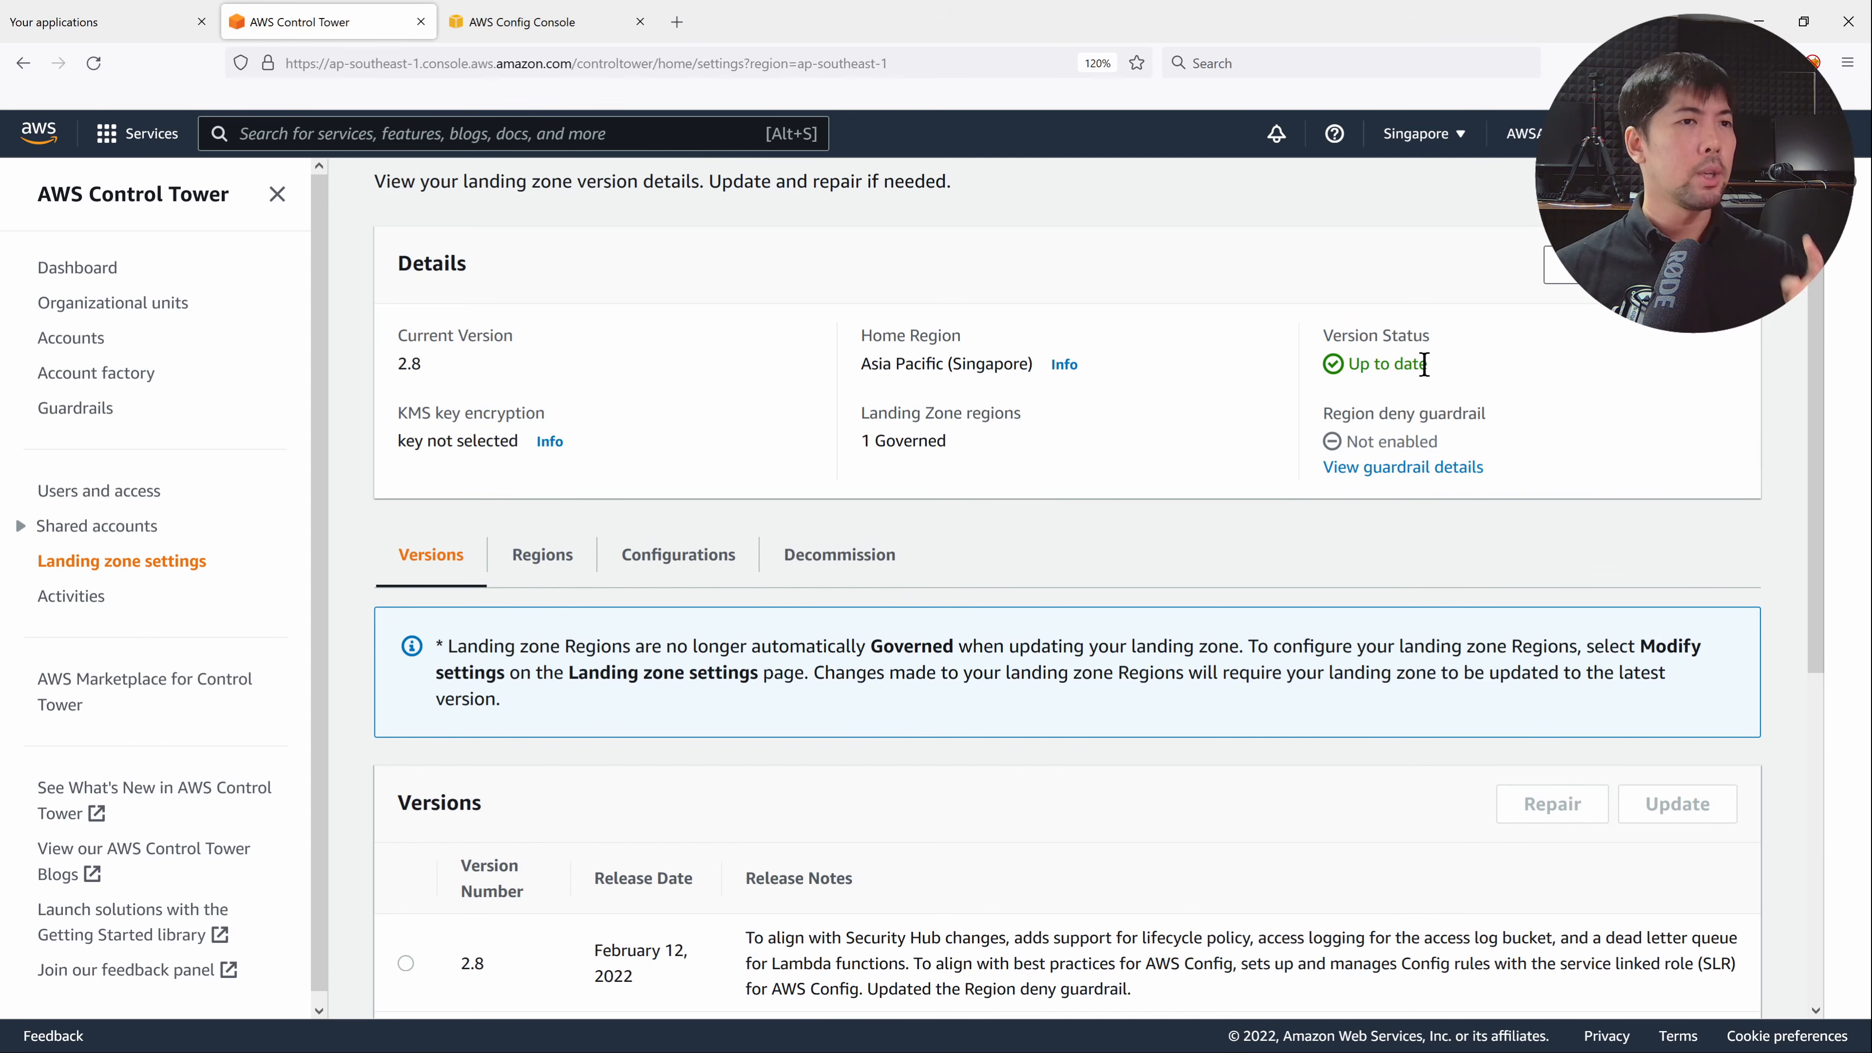
{"action": "left_click", "coordinate": [544, 556]}
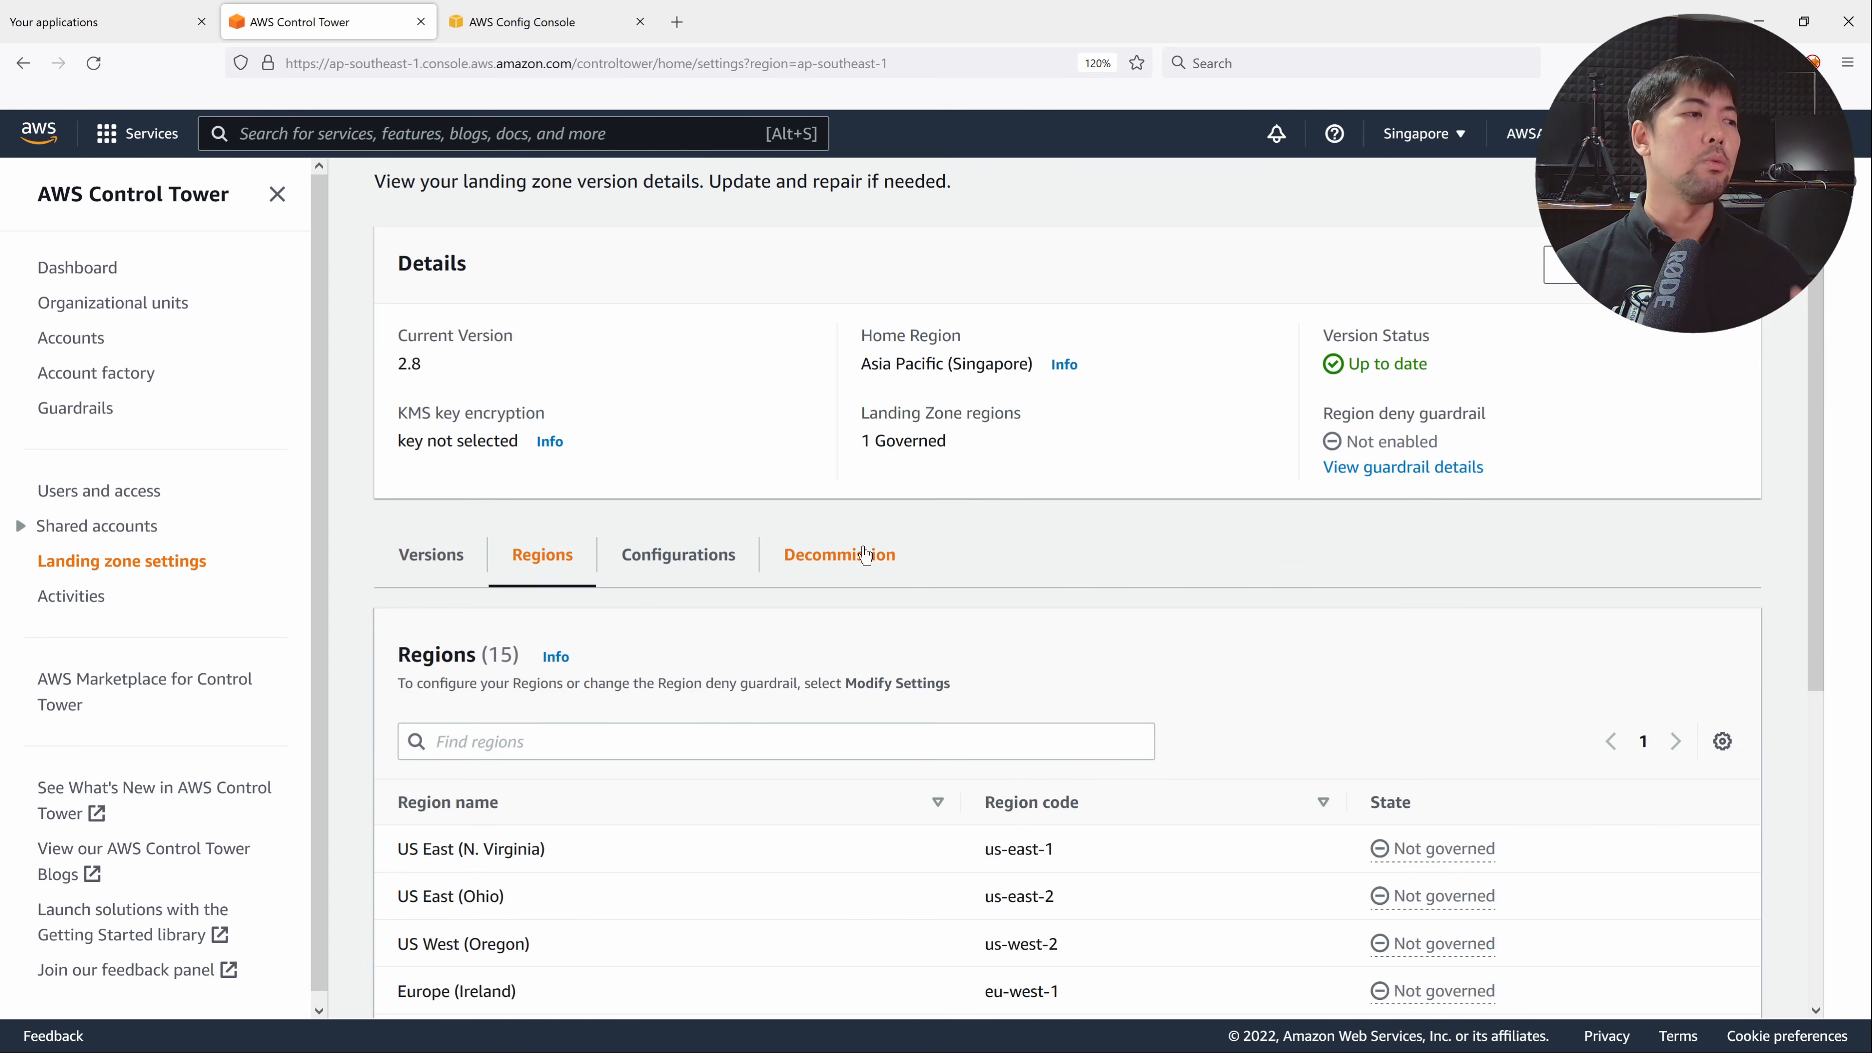
{"action": "left_click", "coordinate": [692, 568]}
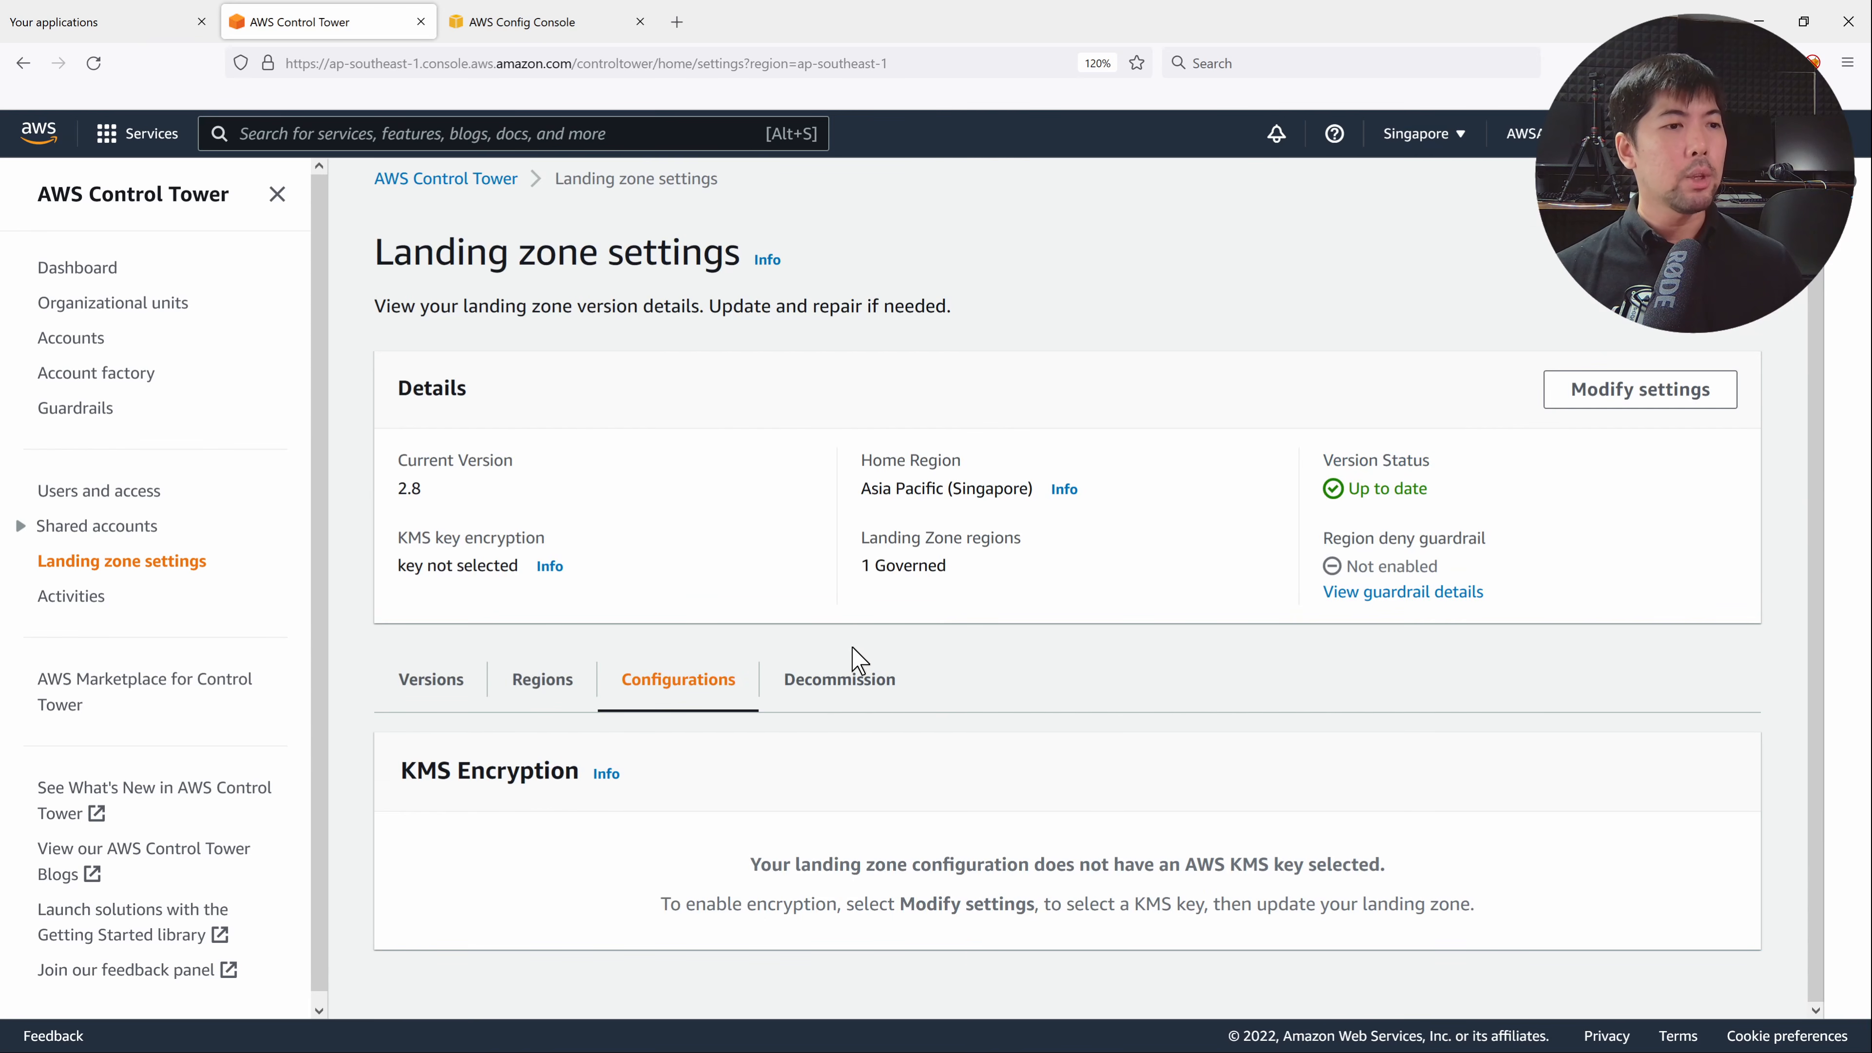
{"action": "left_click", "coordinate": [856, 689]}
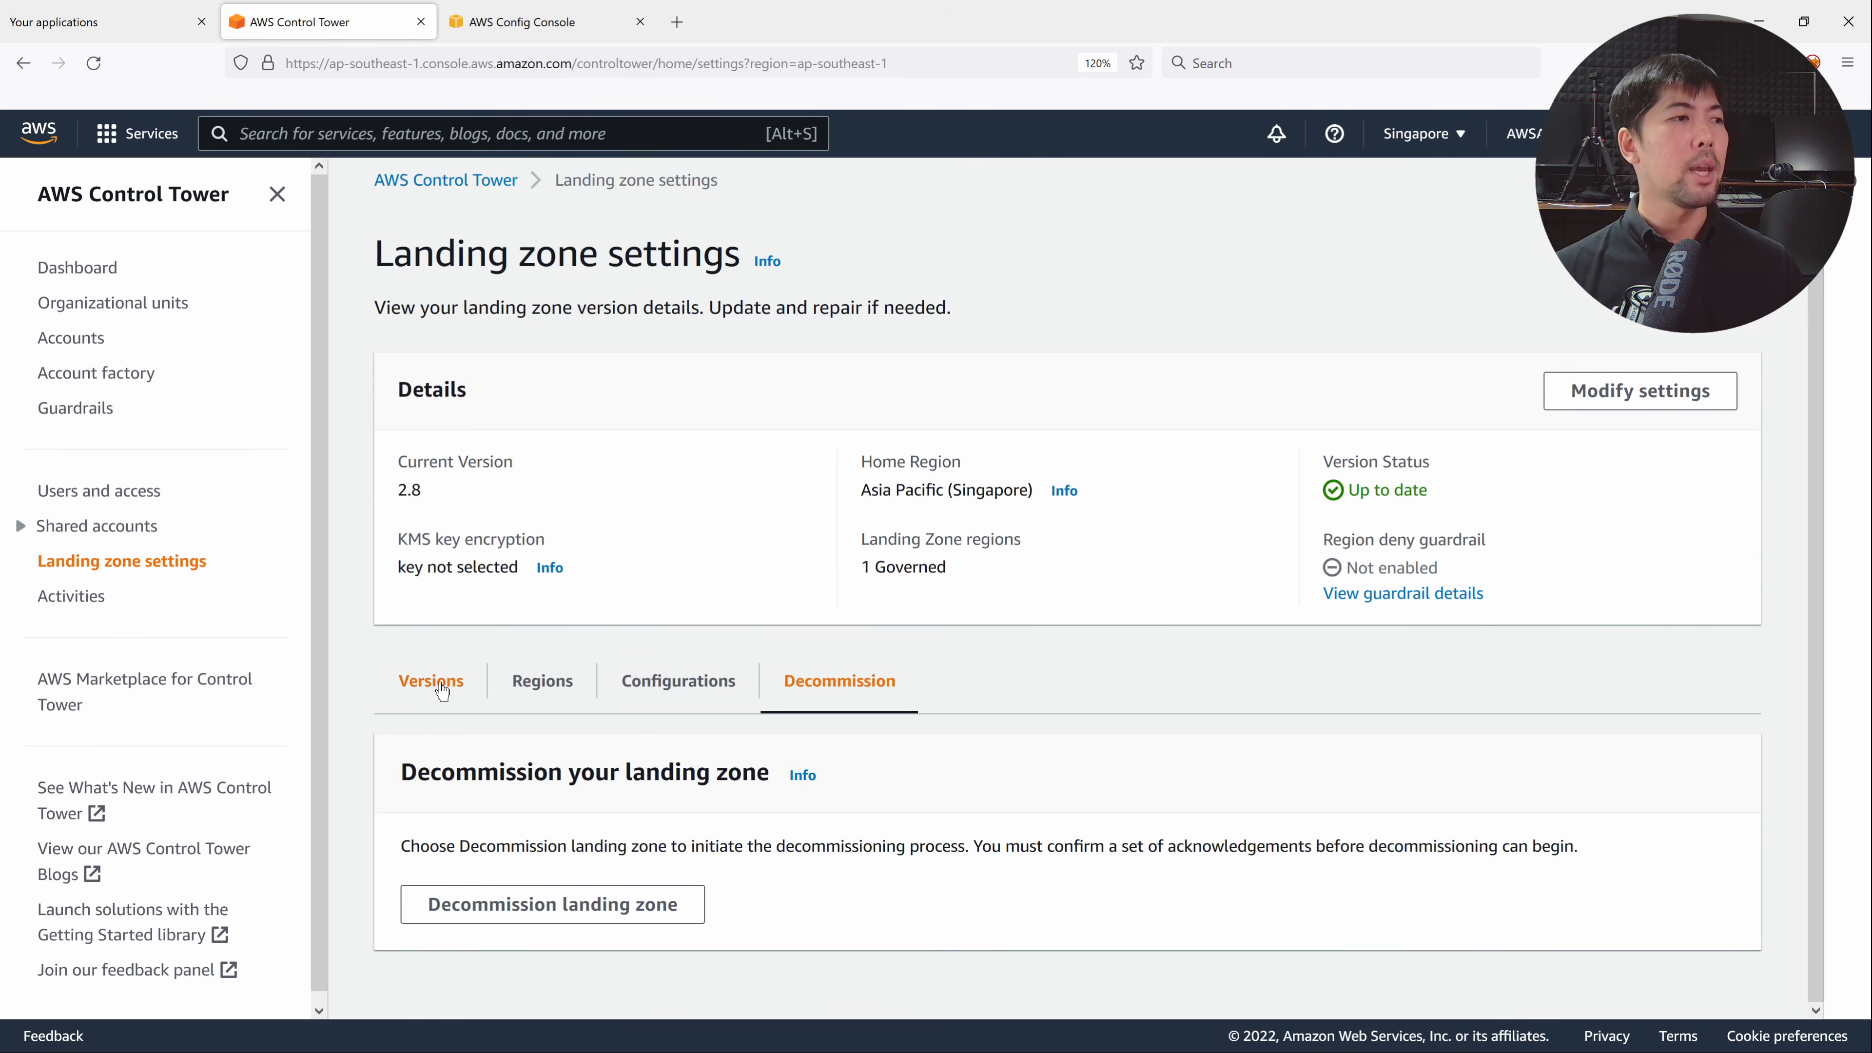
{"action": "left_click", "coordinate": [1682, 404]}
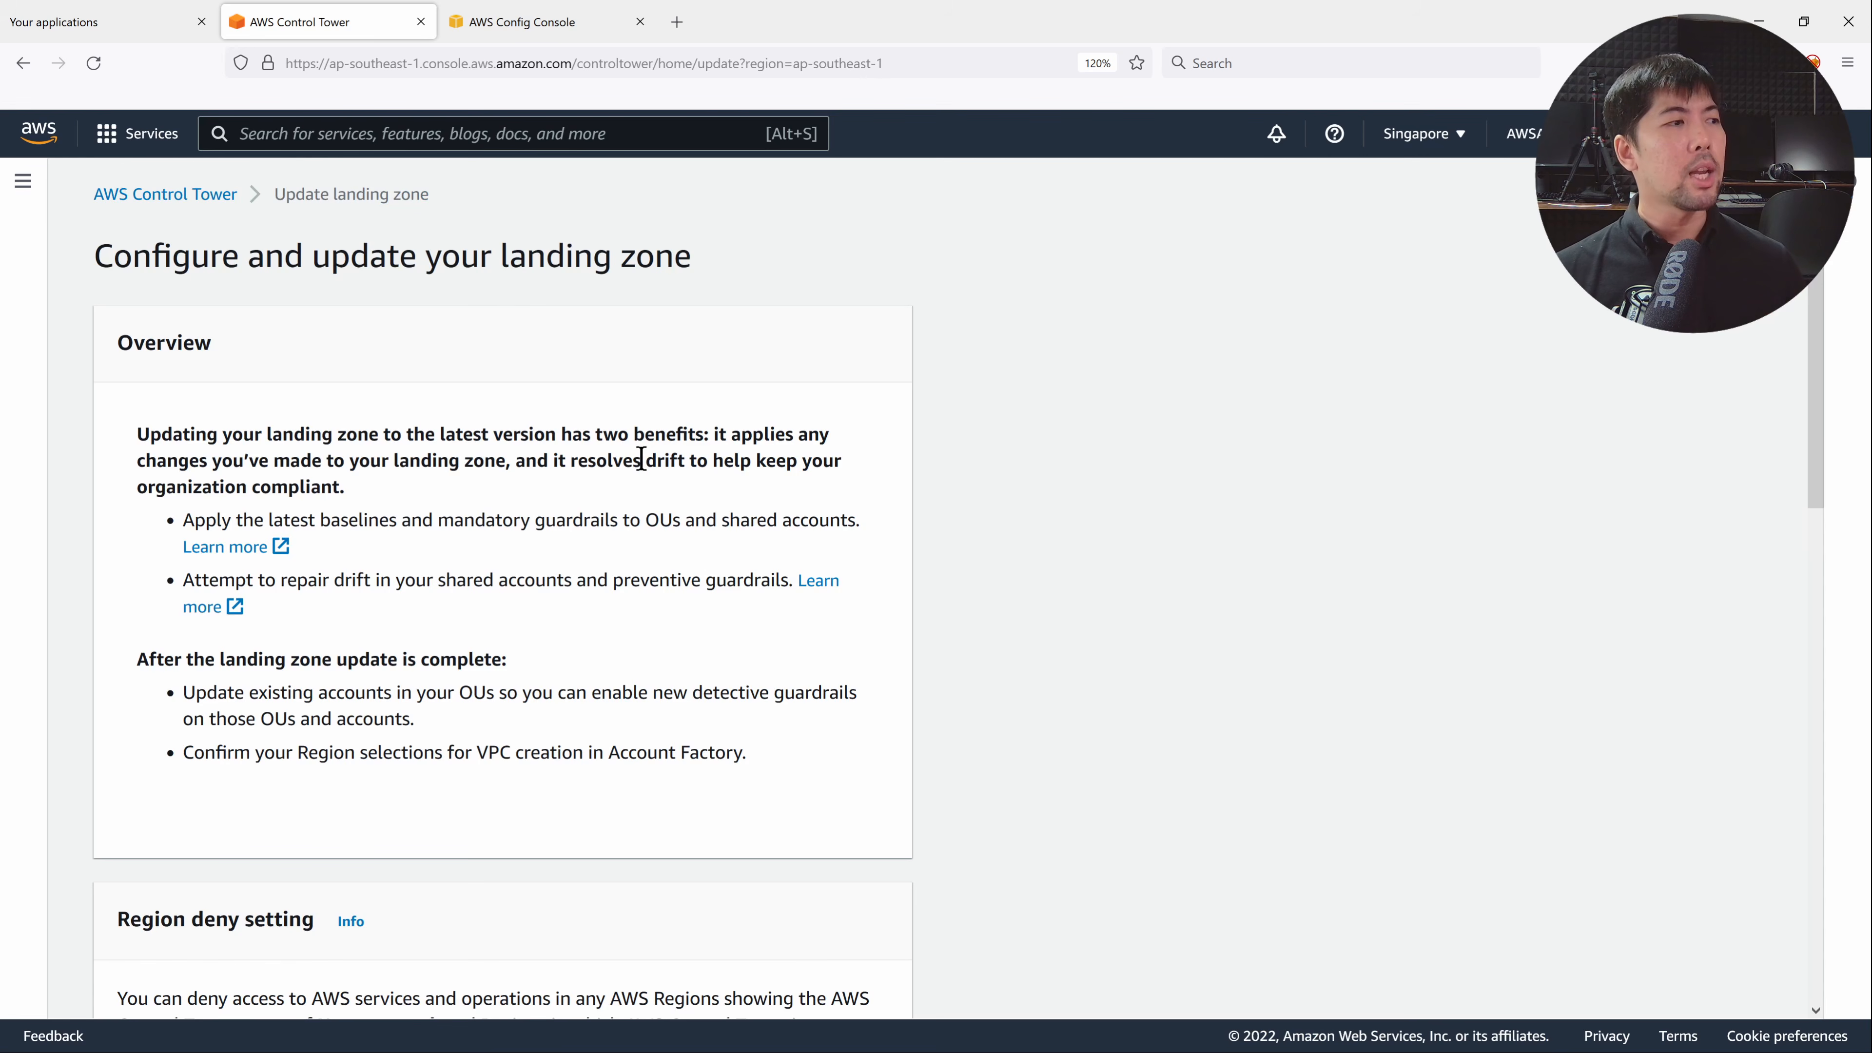
Scroll down the Activities list to review recent 'Describe guardrail for target' and managed OU actions.
{"action": "scroll", "coordinate": [663, 457], "scroll_direction": "down", "scroll_amount": 8}
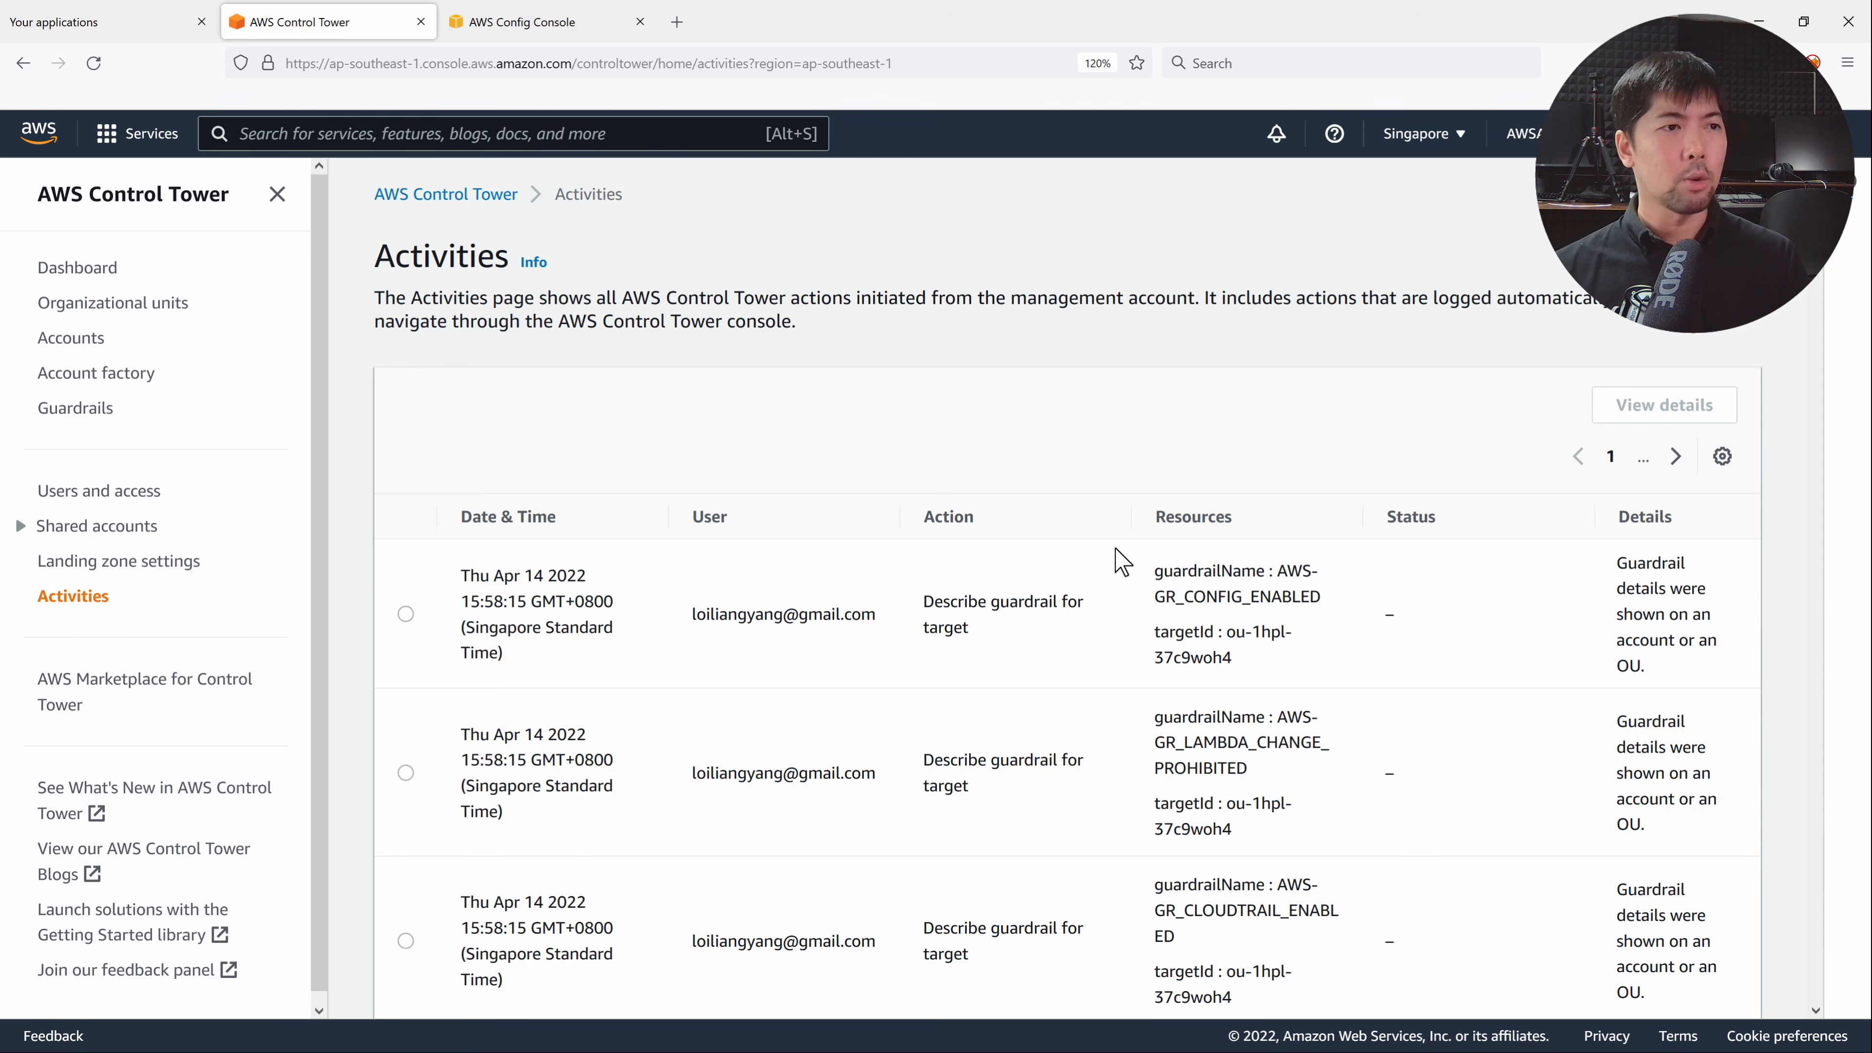
{"action": "scroll", "coordinate": [1121, 562], "scroll_direction": "down", "scroll_amount": 5}
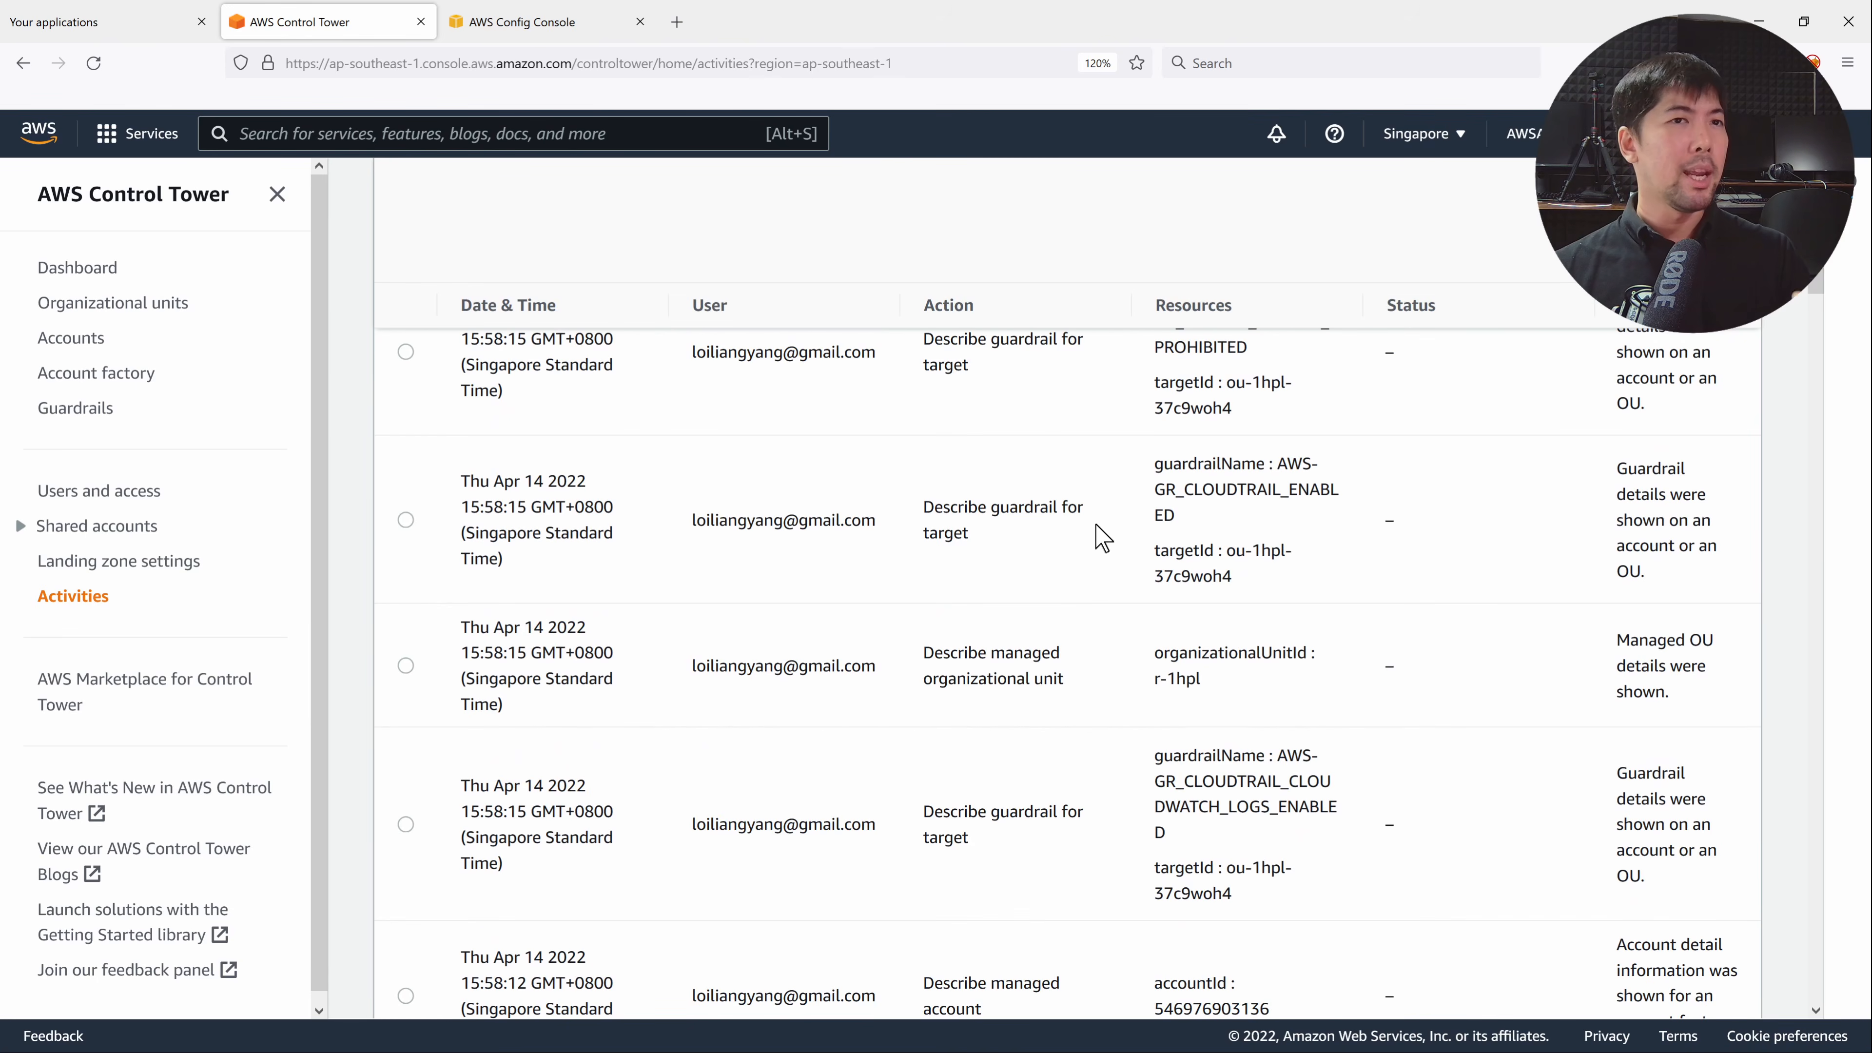